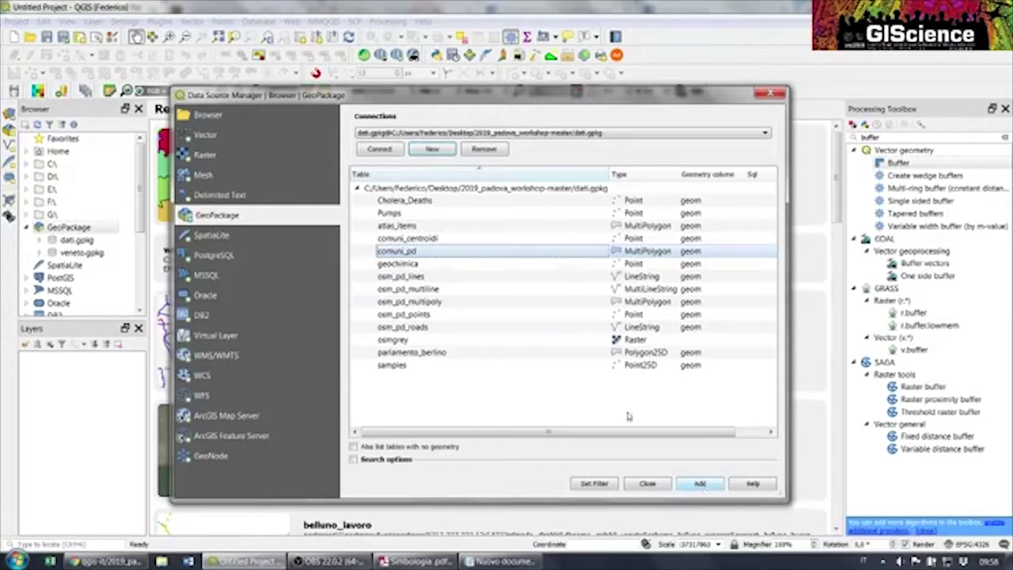
Add the comuni_pd table from the dati.gpkg GeoPackage to the project as a layer
click(699, 484)
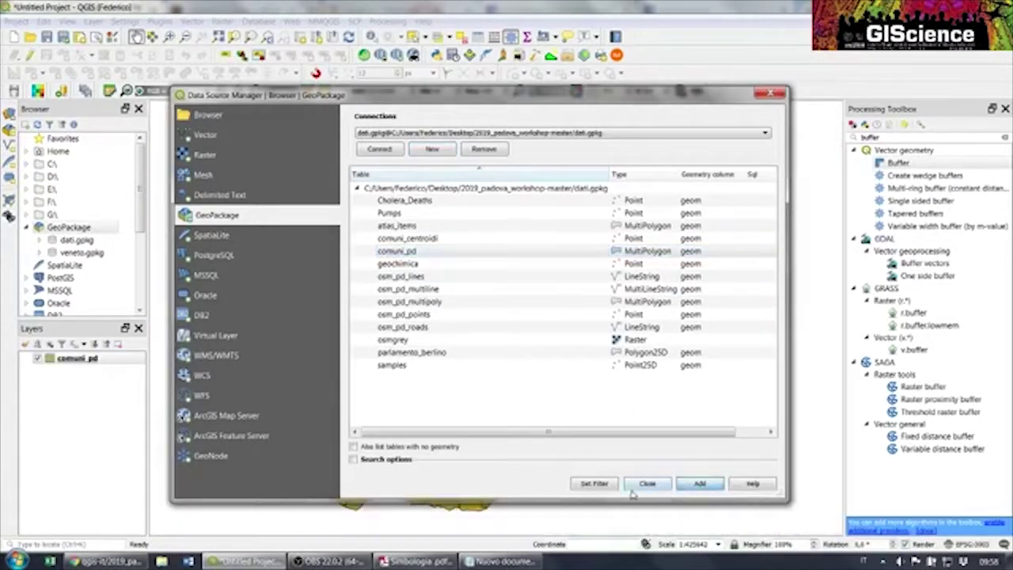
Inspect the provider filter options for comuni_pd without setting a filter, and close the data source manager
click(595, 483)
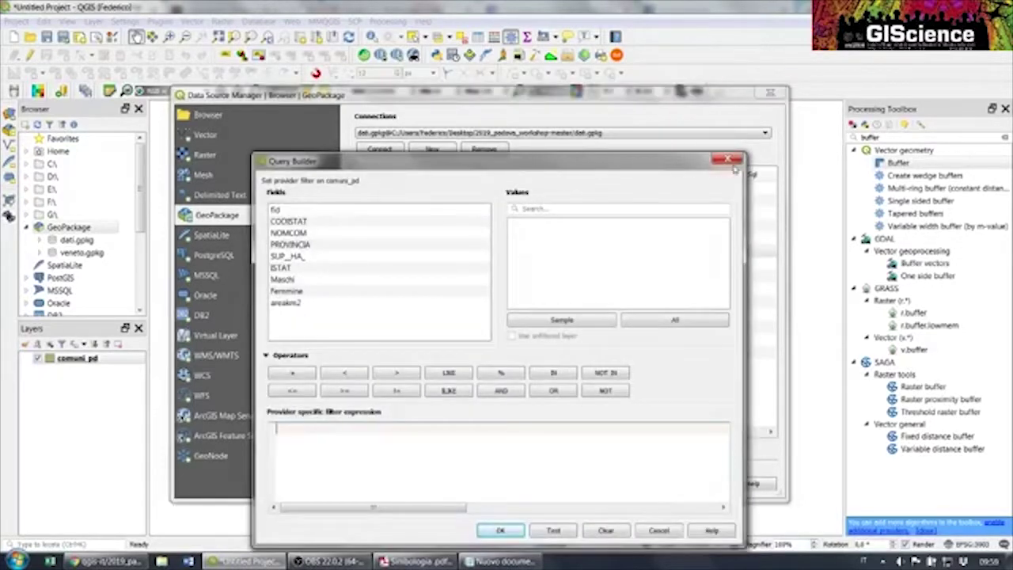
drag(654, 166, 630, 128)
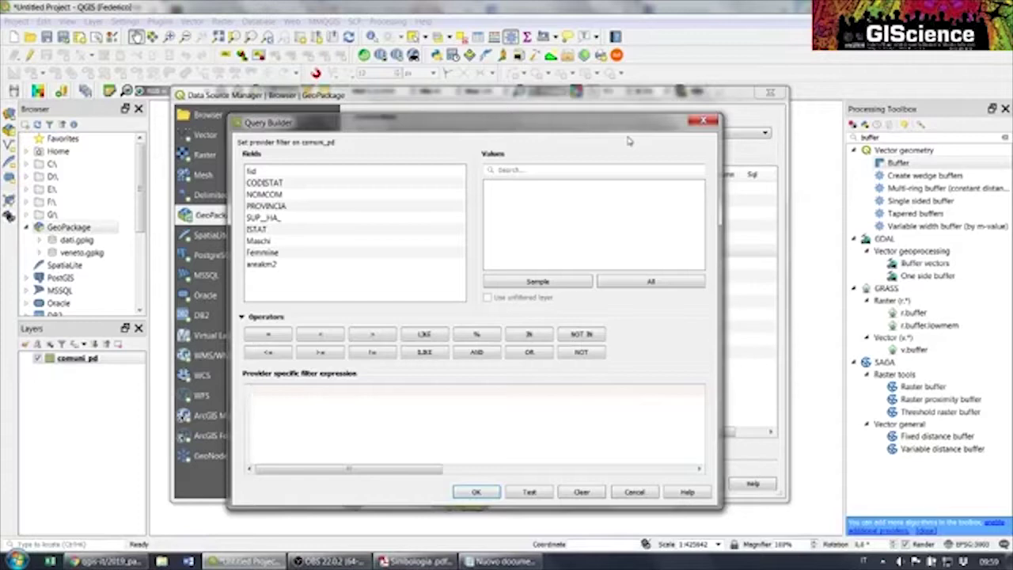
click(702, 121)
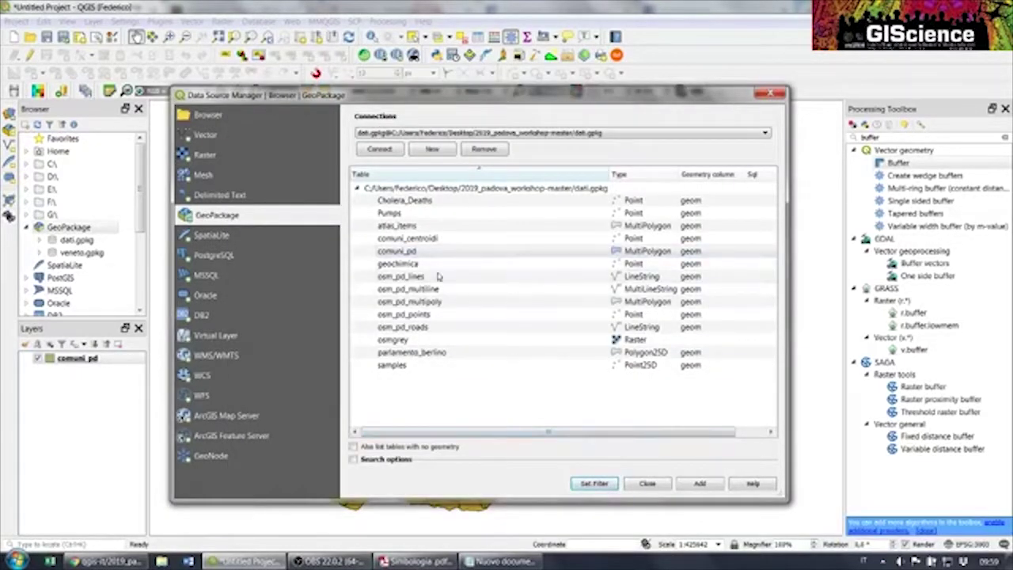
click(595, 483)
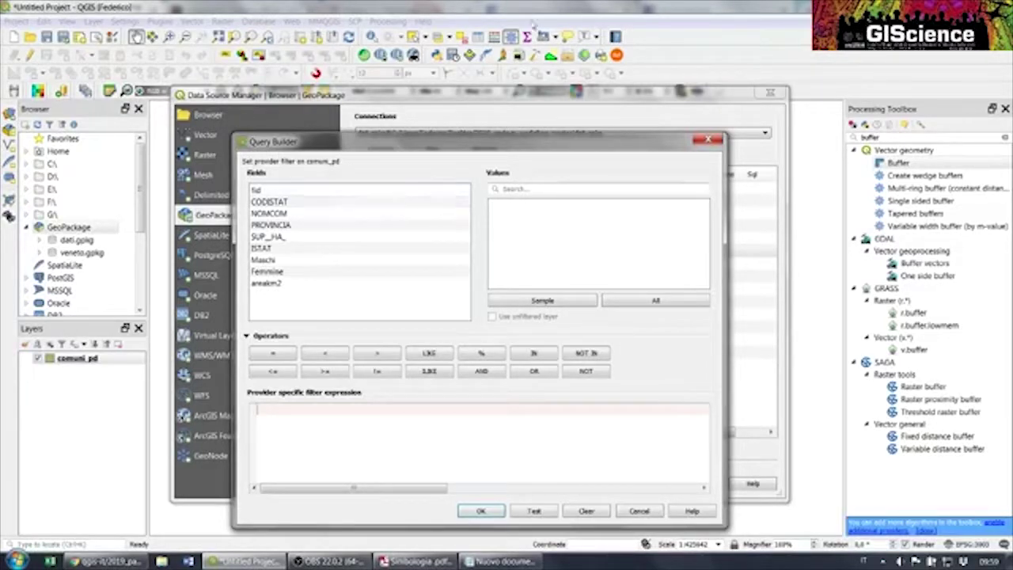
click(706, 139)
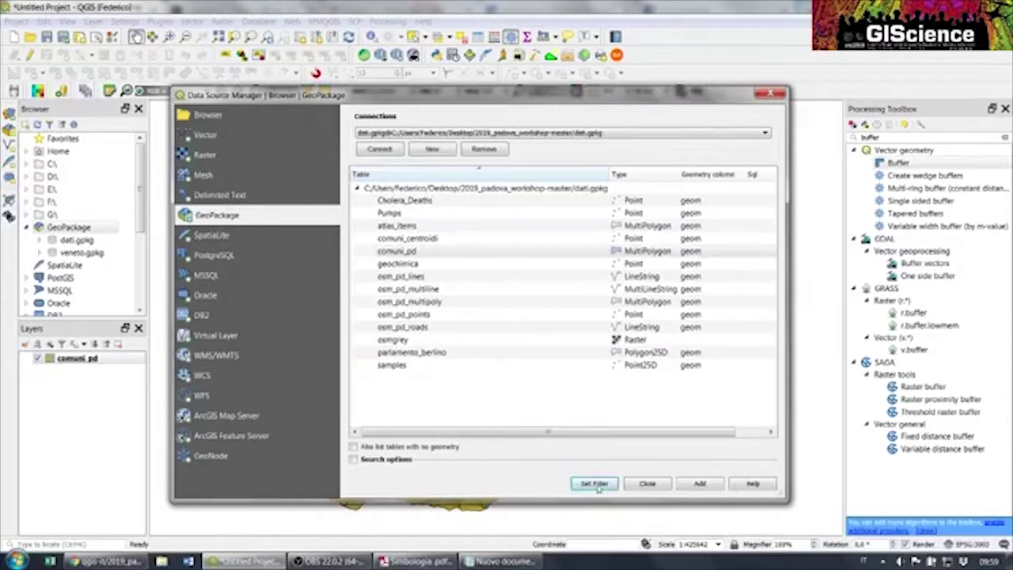
click(648, 484)
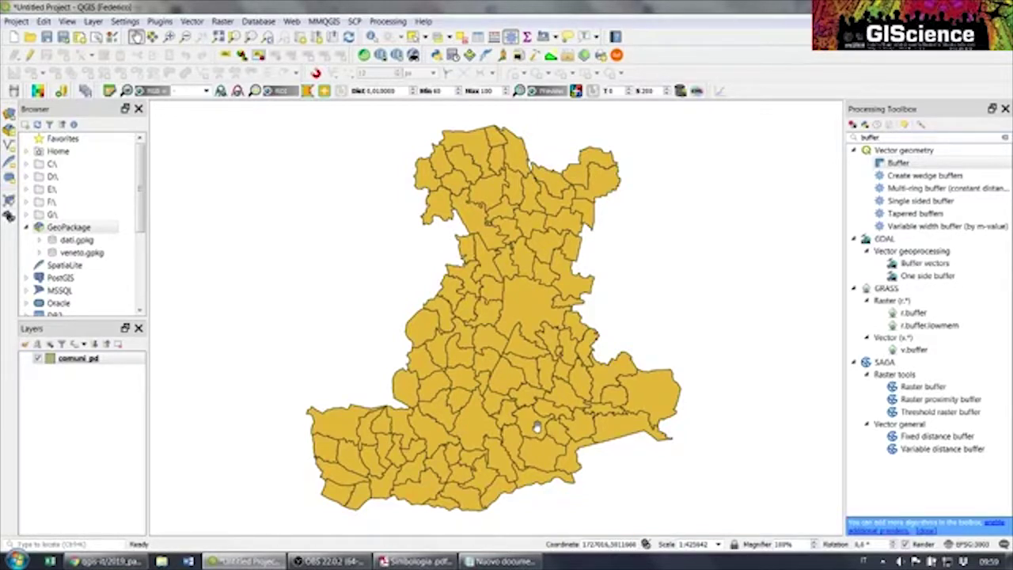
Change the single-symbol fill color of the comuni_pd layer to blue from the recent colors and apply it
right_click(100, 361)
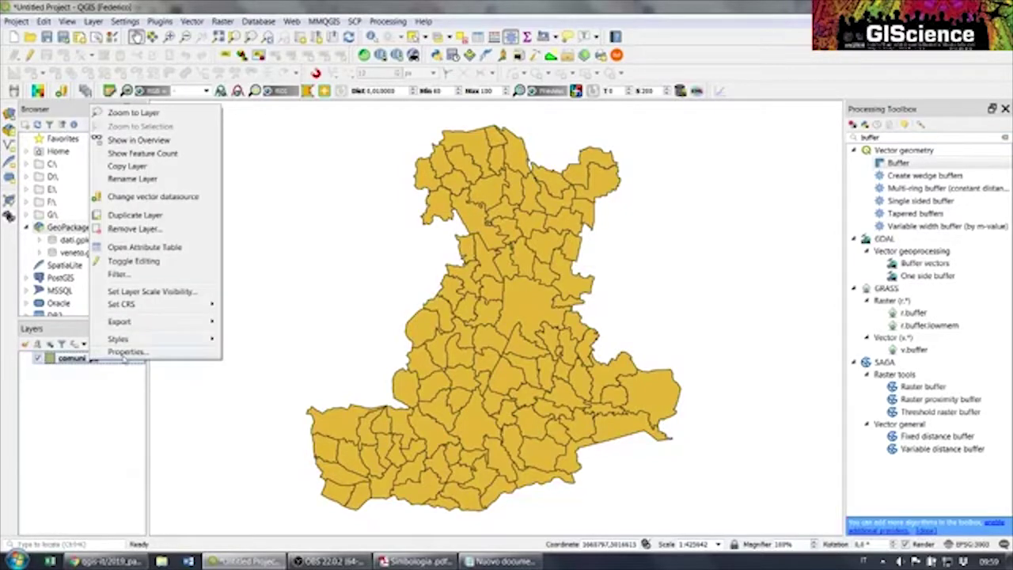
click(124, 351)
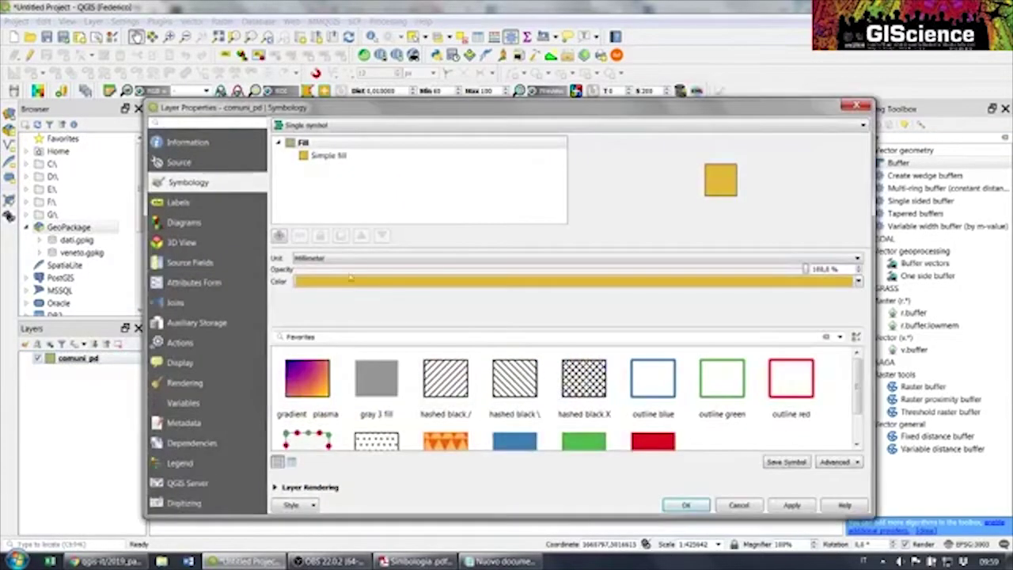
drag(388, 109, 375, 74)
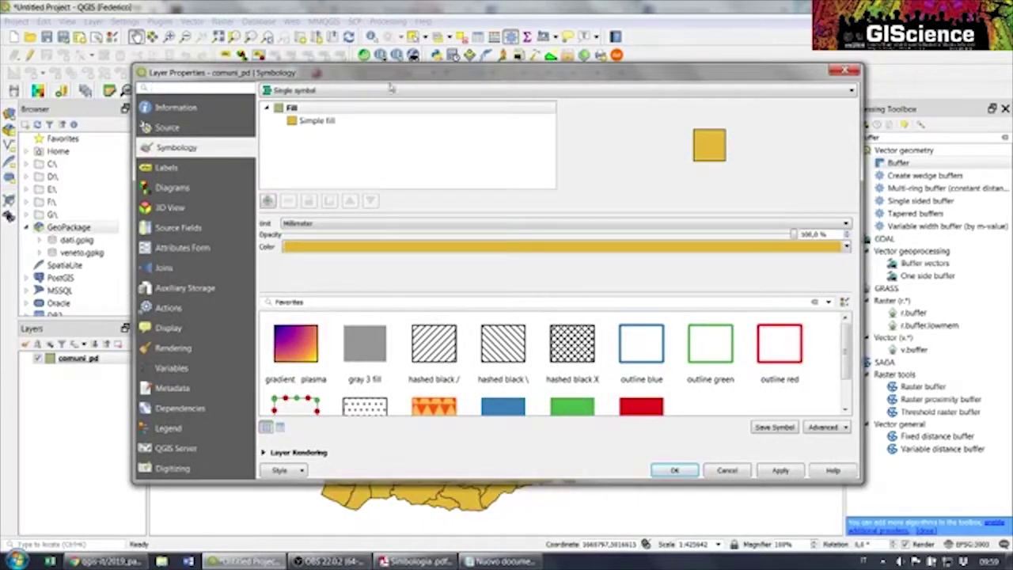
click(313, 122)
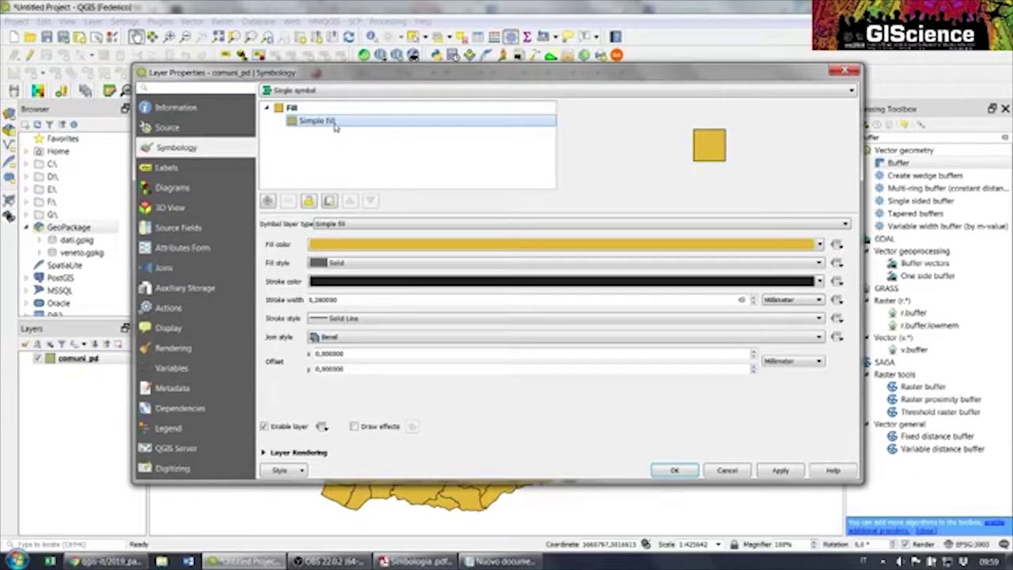
click(292, 106)
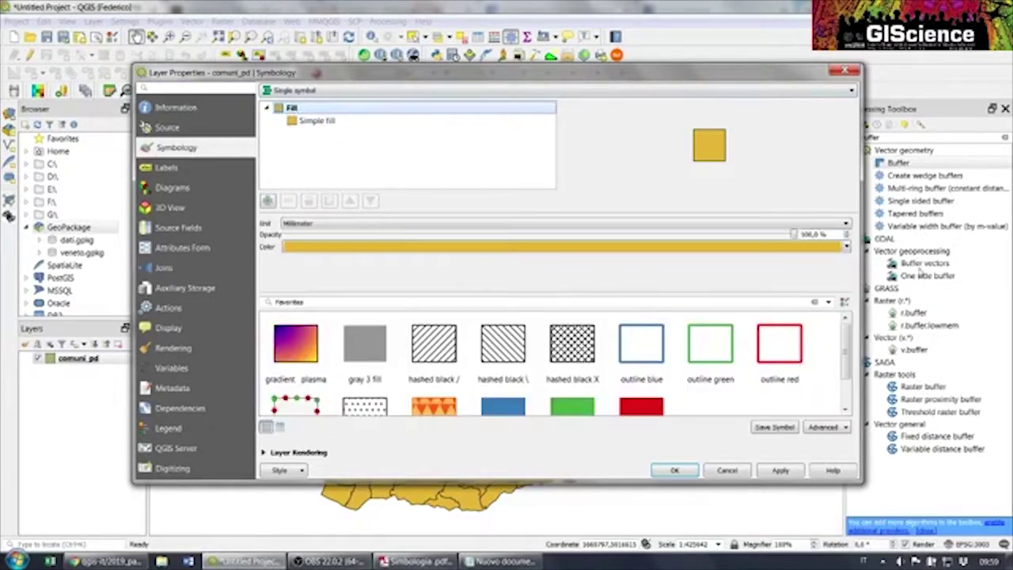
click(846, 247)
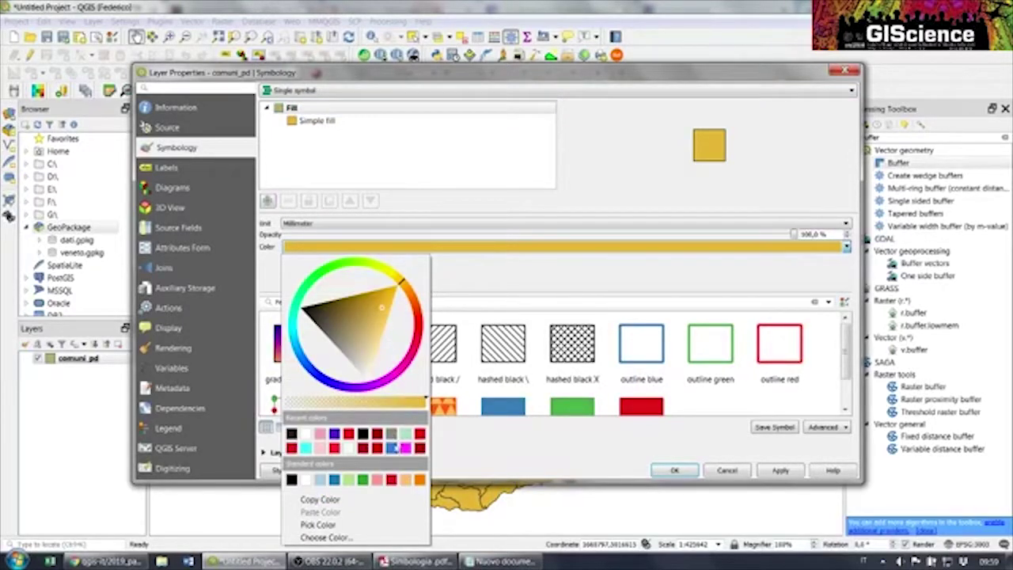
click(391, 447)
click(777, 471)
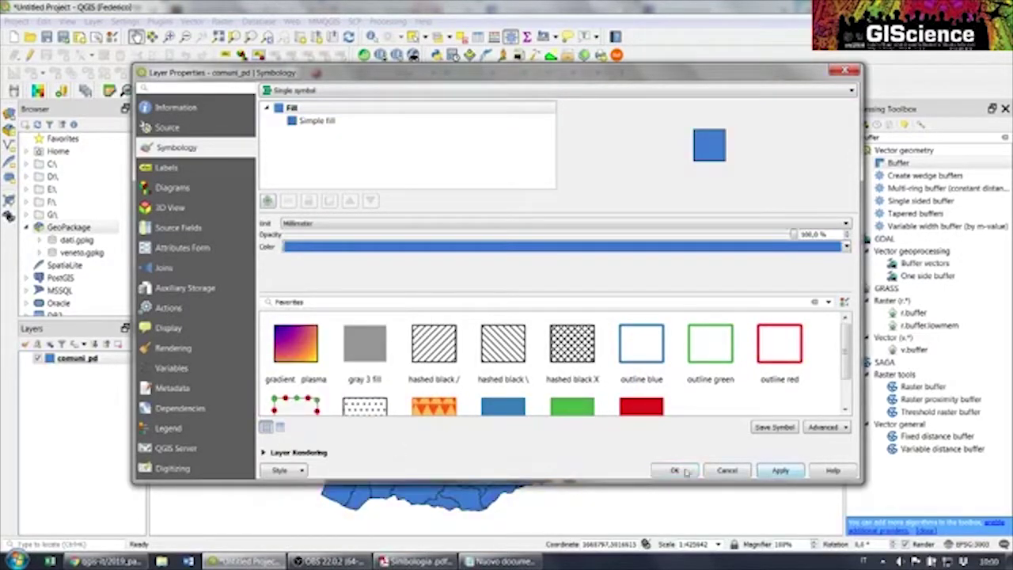
click(665, 471)
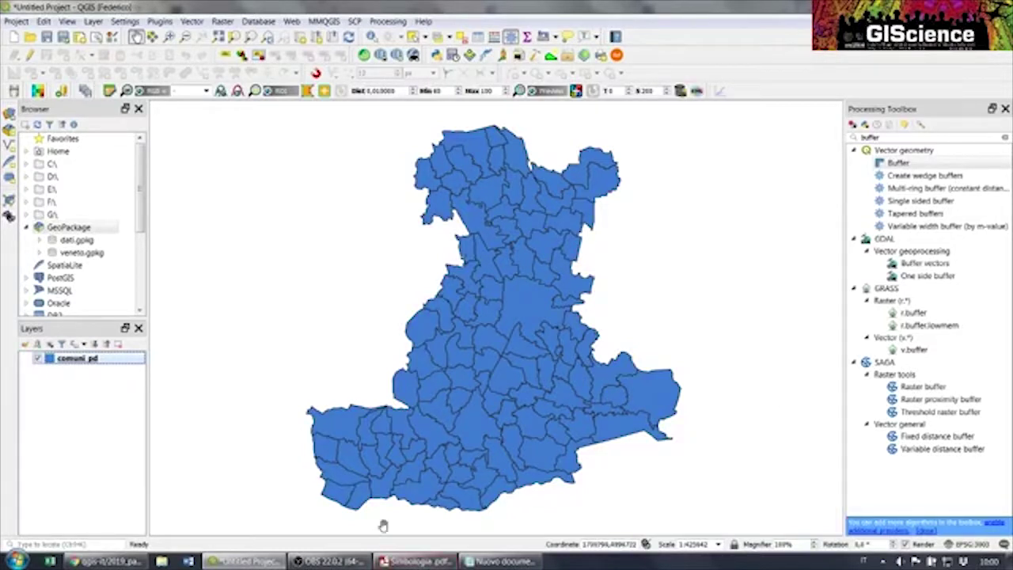
Examine the fields and records in the comuni_pd attribute table over the map, including the last columns, and close it
right_click(73, 360)
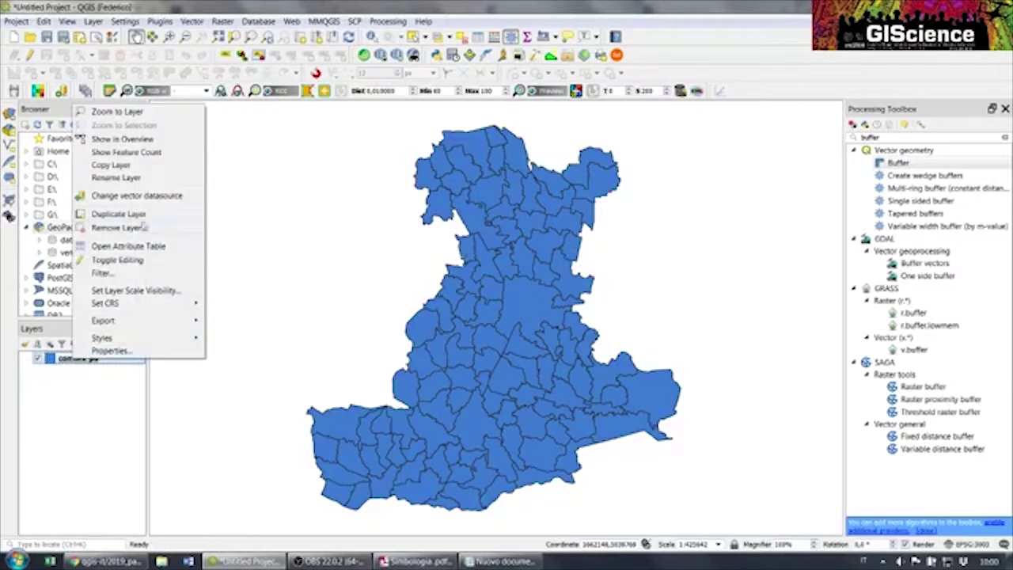
click(142, 247)
drag(759, 6, 708, 239)
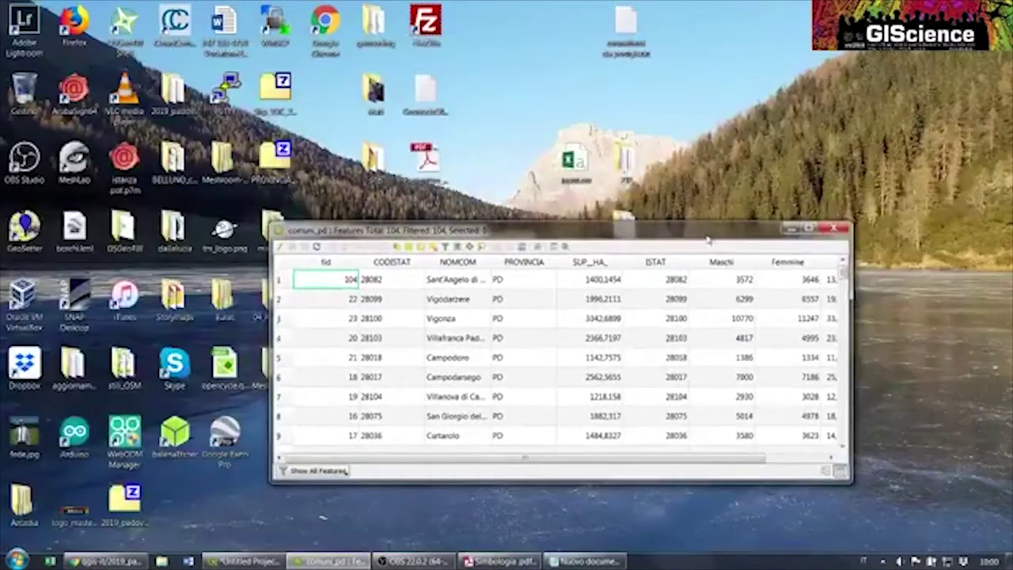
click(245, 561)
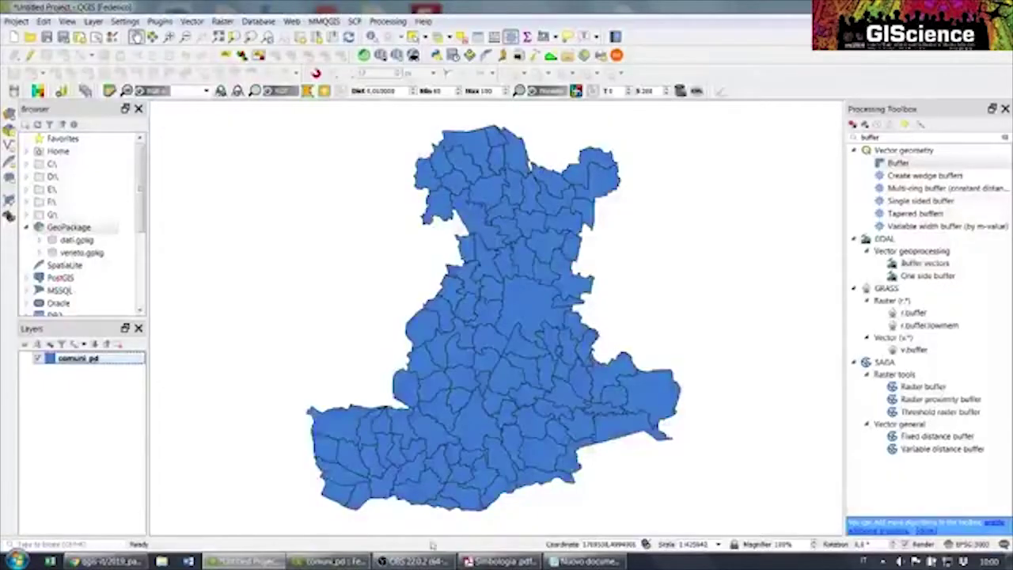
click(324, 561)
mouse_move(467, 231)
mouse_down()
mouse_move(409, 331)
mouse_move(457, 222)
mouse_up()
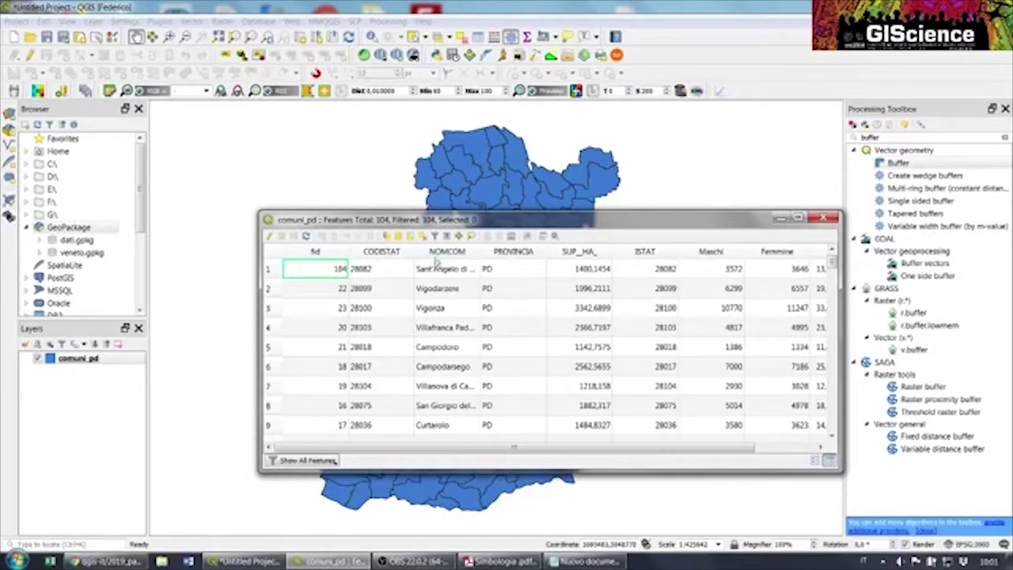
drag(368, 450, 434, 456)
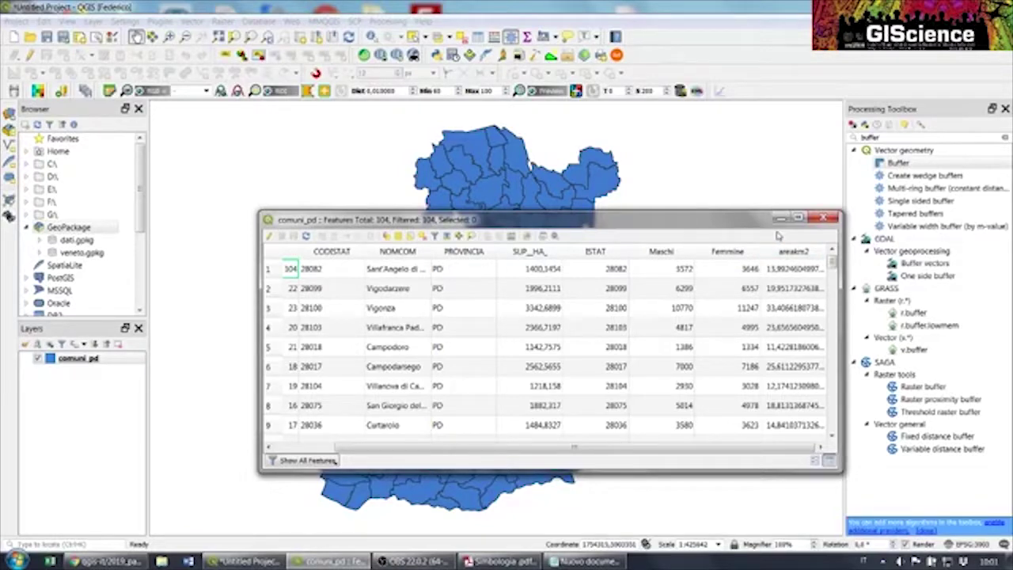
click(822, 218)
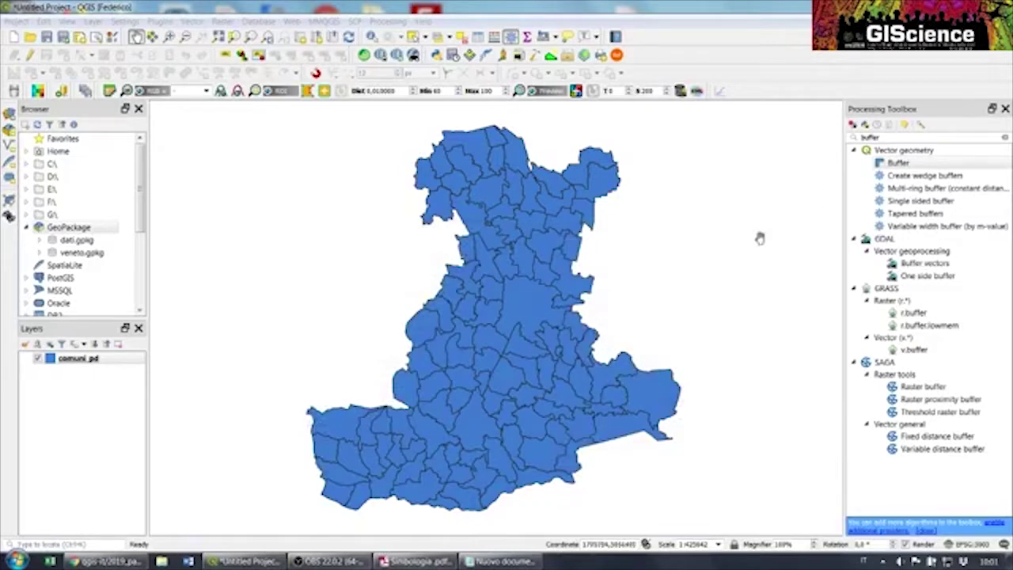
Switch the symbology of the comuni_pd layer to the Categorized renderer
right_click(70, 358)
click(98, 351)
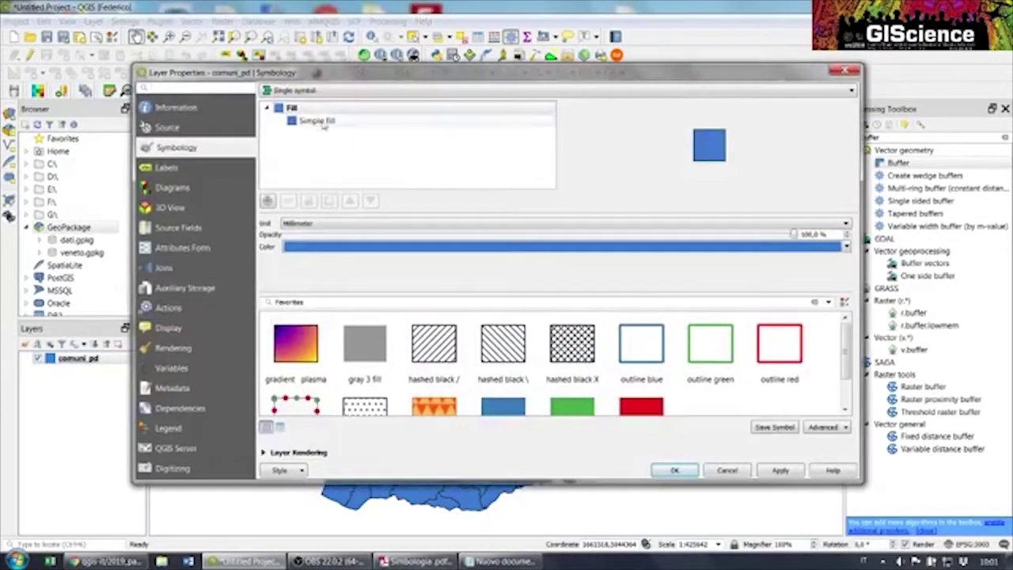
click(332, 91)
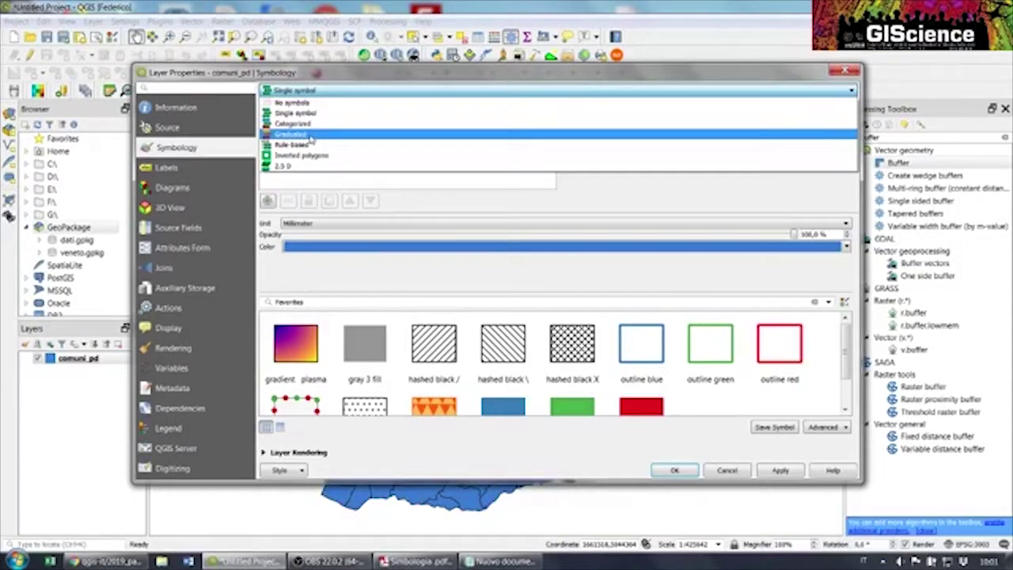
click(352, 290)
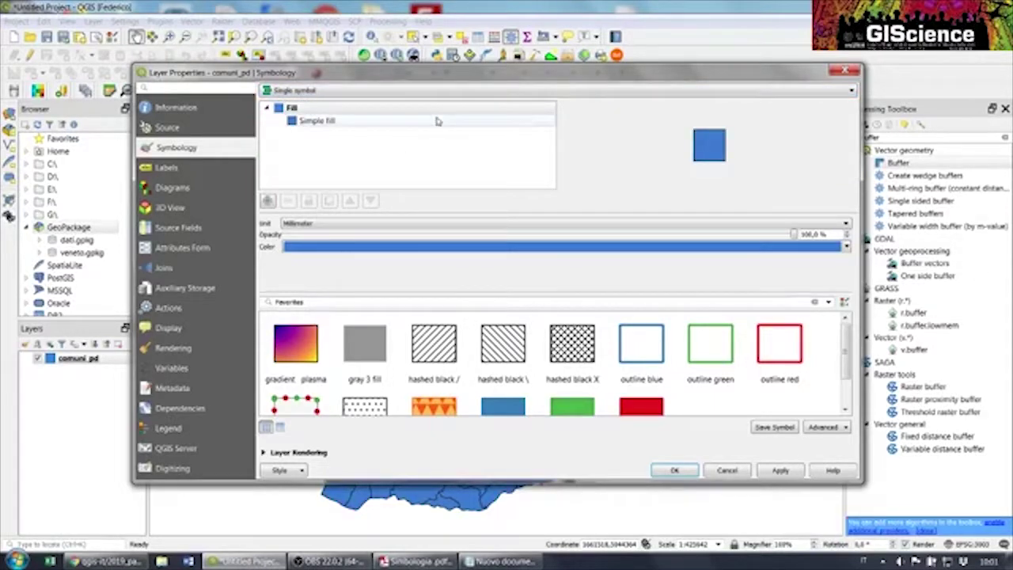
mouse_move(343, 79)
mouse_down()
mouse_move(359, 318)
mouse_move(325, 78)
mouse_up()
click(349, 89)
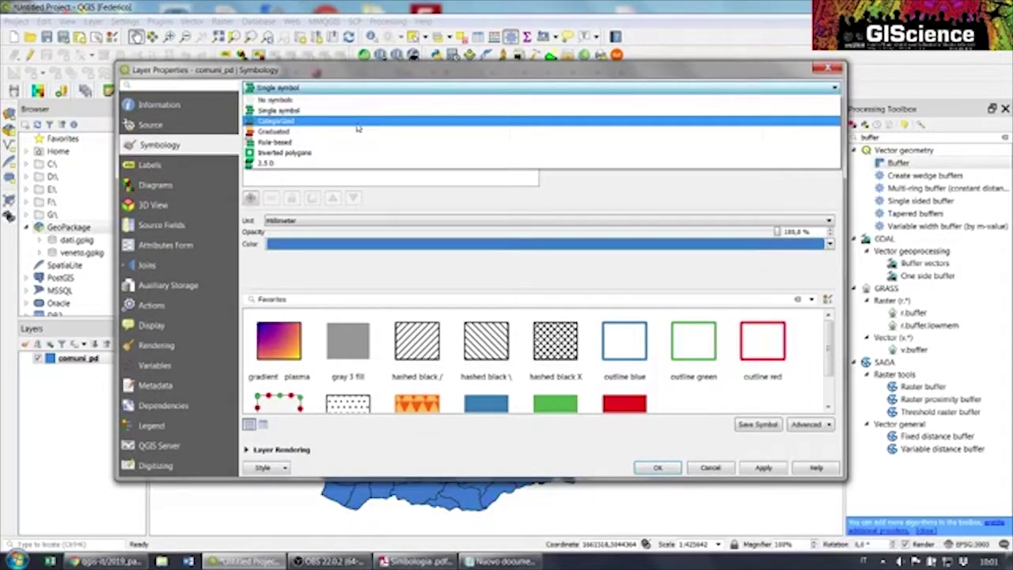
click(354, 123)
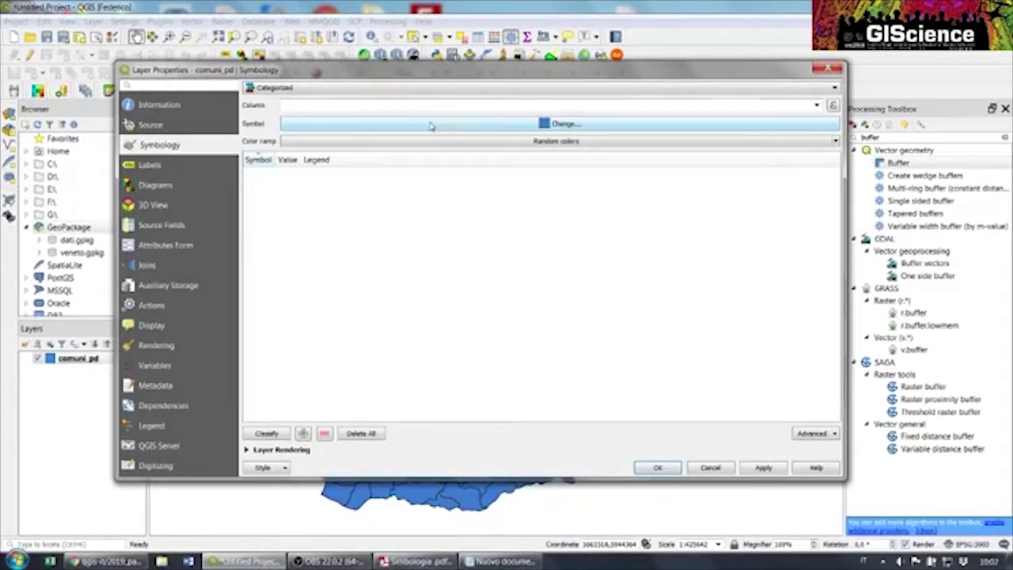
Classify the municipalities by the NOMCOM column with random colors and apply the categorized style to the map
click(816, 105)
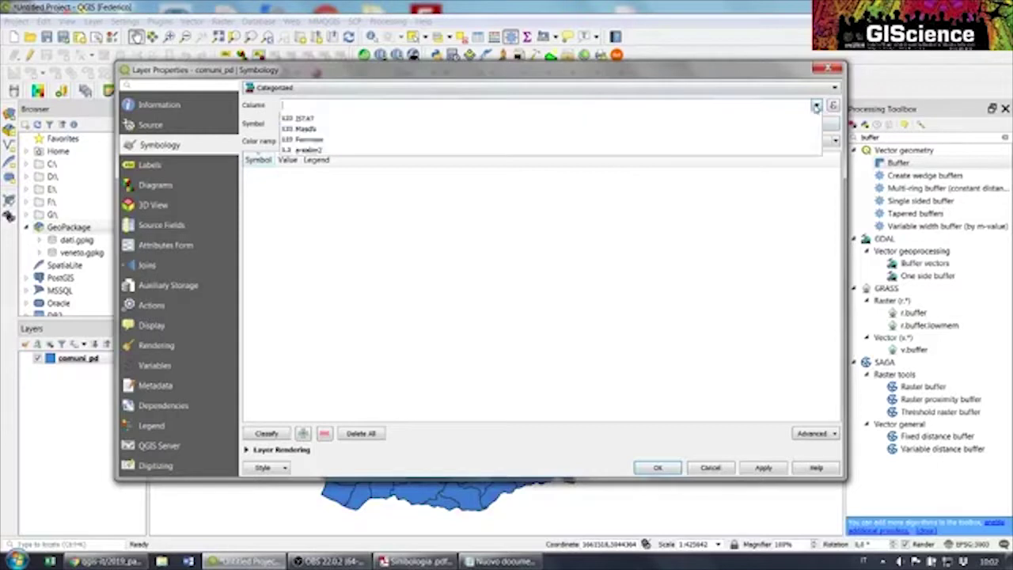
click(513, 139)
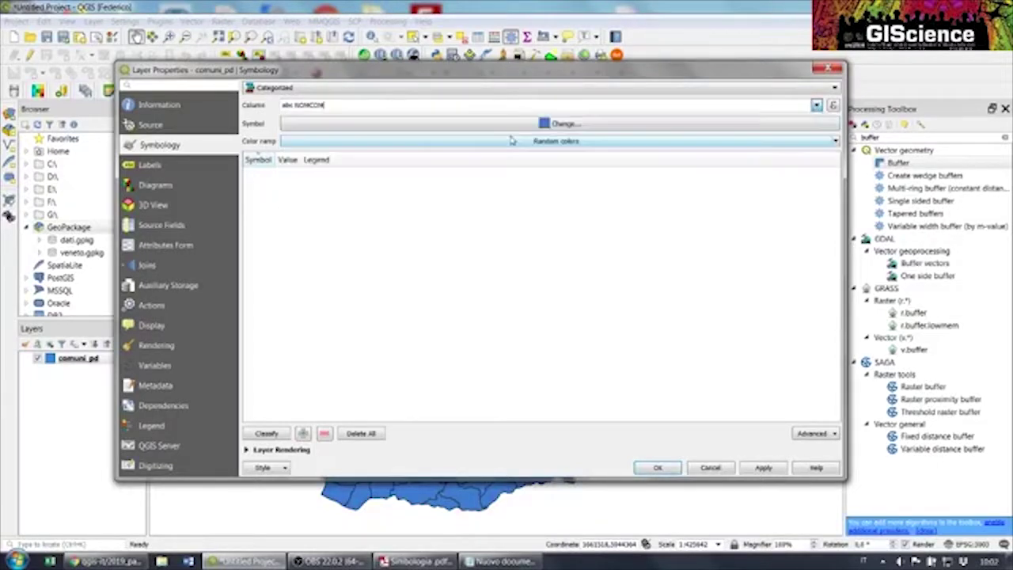
click(266, 433)
scroll(486, 253, down, 20)
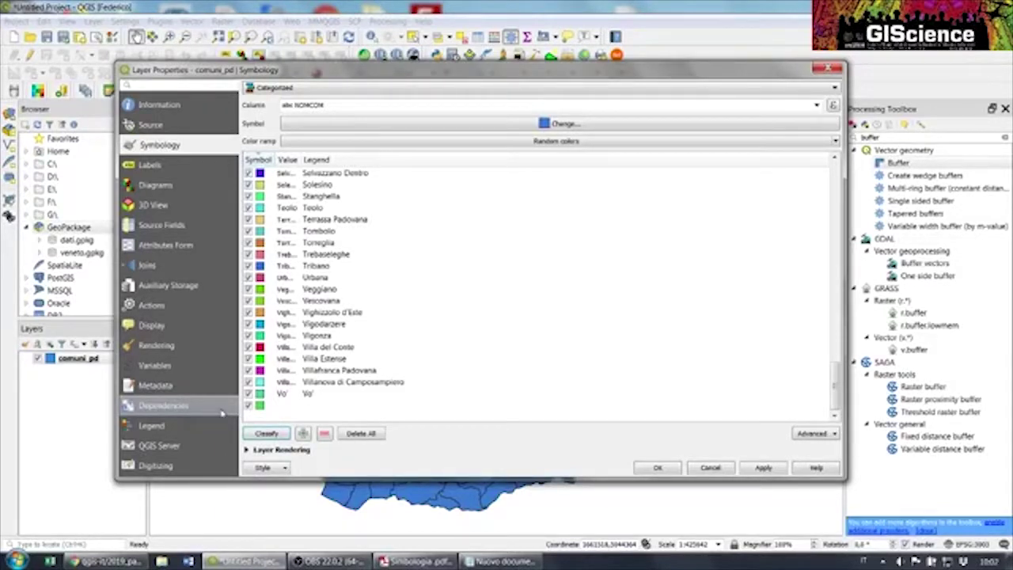
click(761, 468)
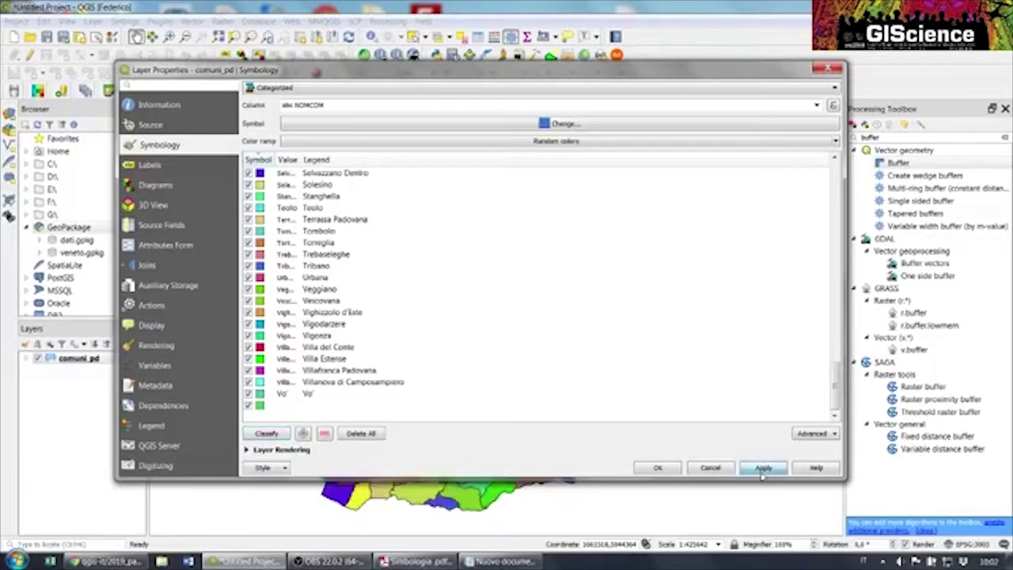
click(657, 468)
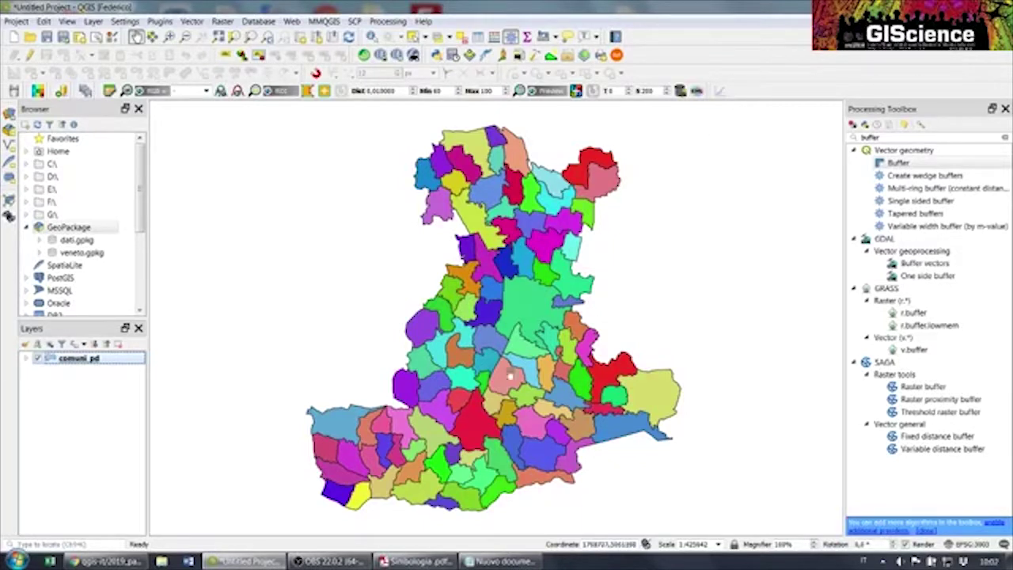
Switch the comuni_pd symbology to the Graduated renderer and use areakm2 as its column
right_click(110, 358)
click(121, 349)
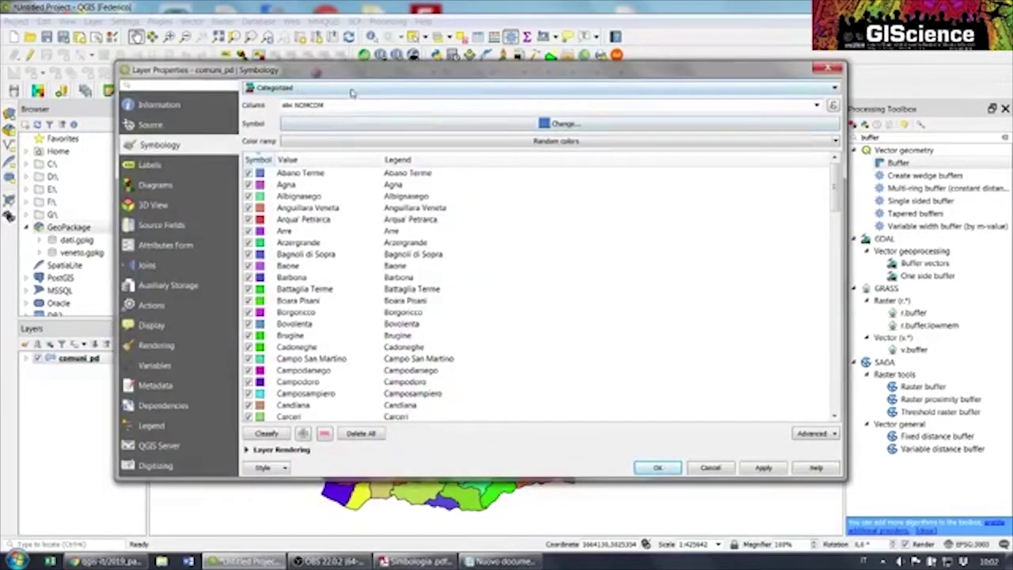
click(348, 87)
click(332, 136)
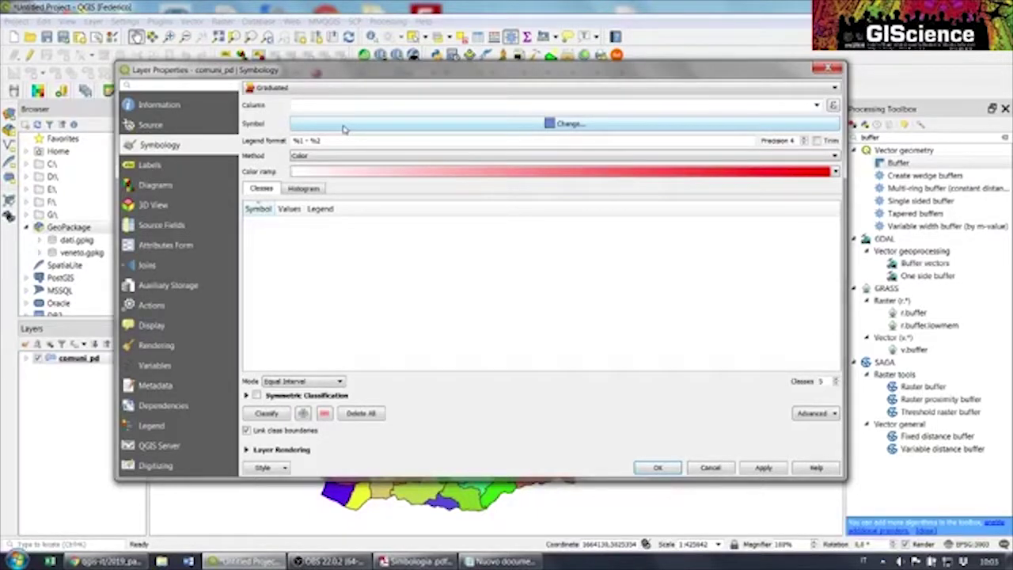
click(817, 105)
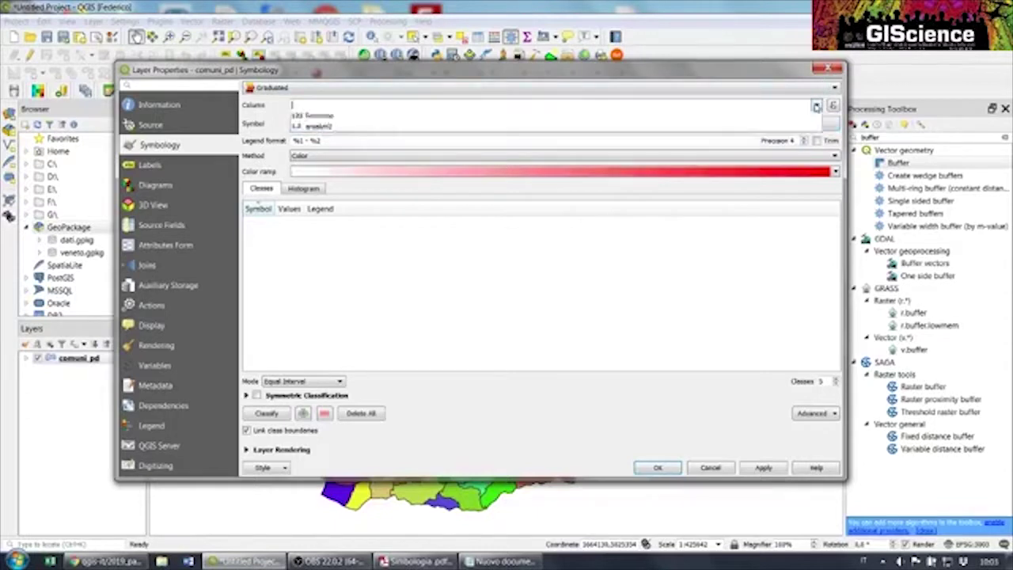
click(603, 168)
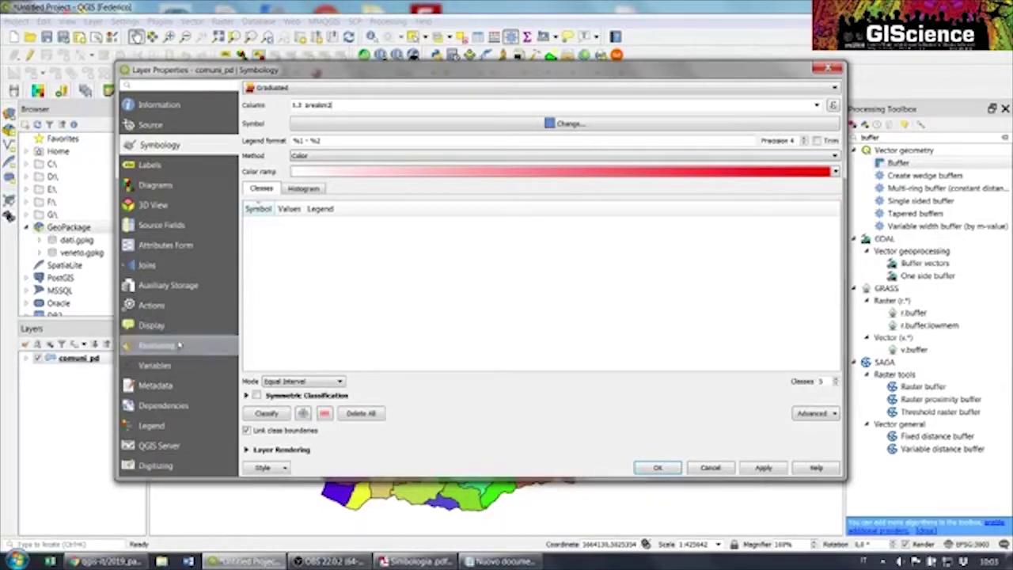
Review the available classification modes, and switch to the Simbologia PDF in Adobe Acrobat to read the explanations of the graduated classification methods
click(289, 381)
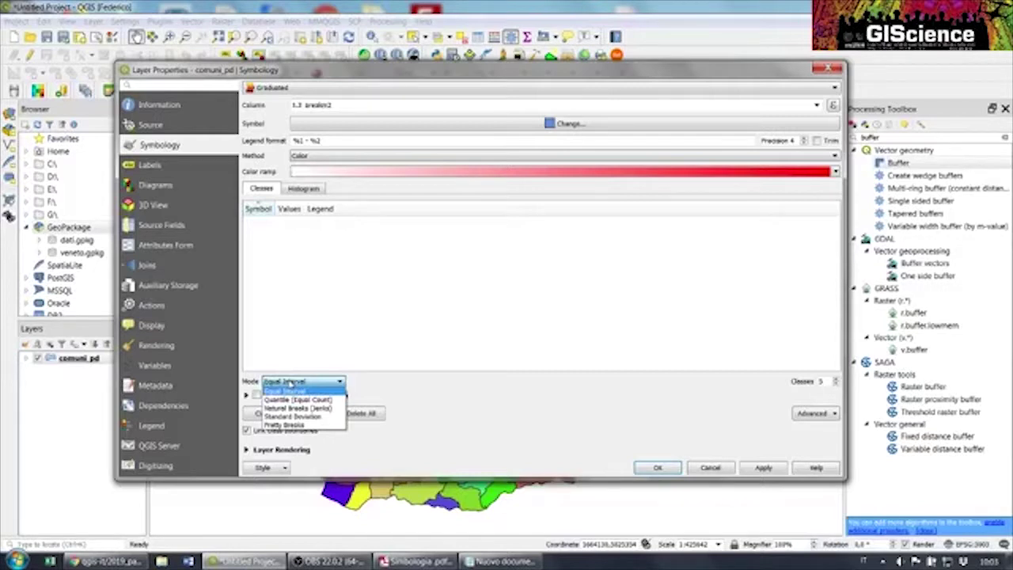
click(579, 409)
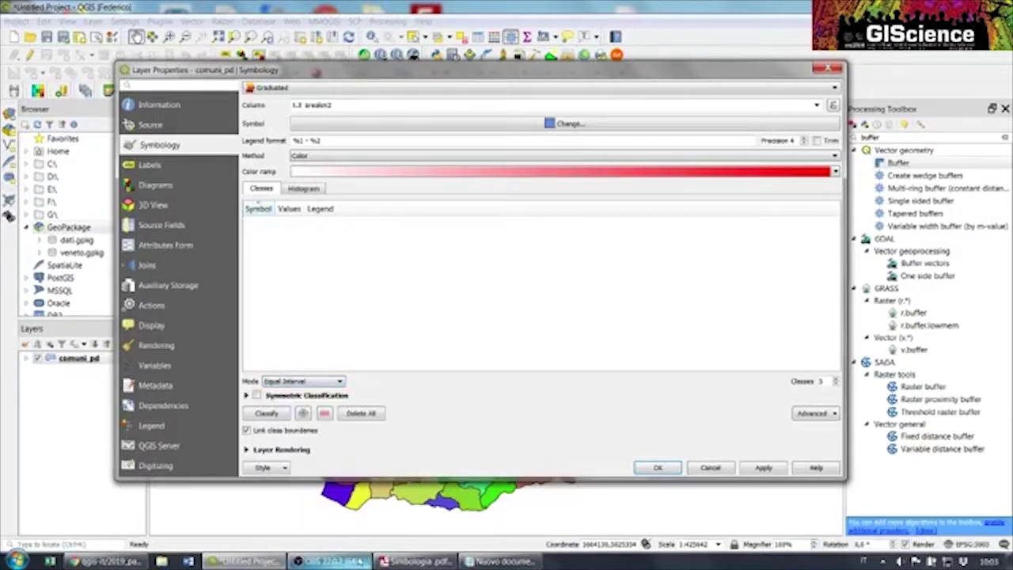
click(321, 380)
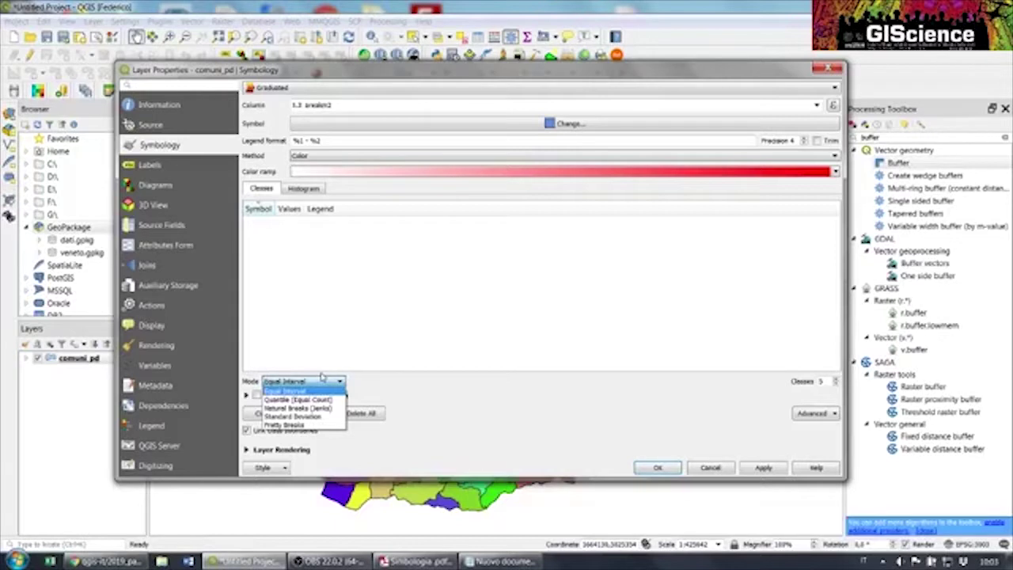
key(Down)
key(Down)
key(Down)
key(Down)
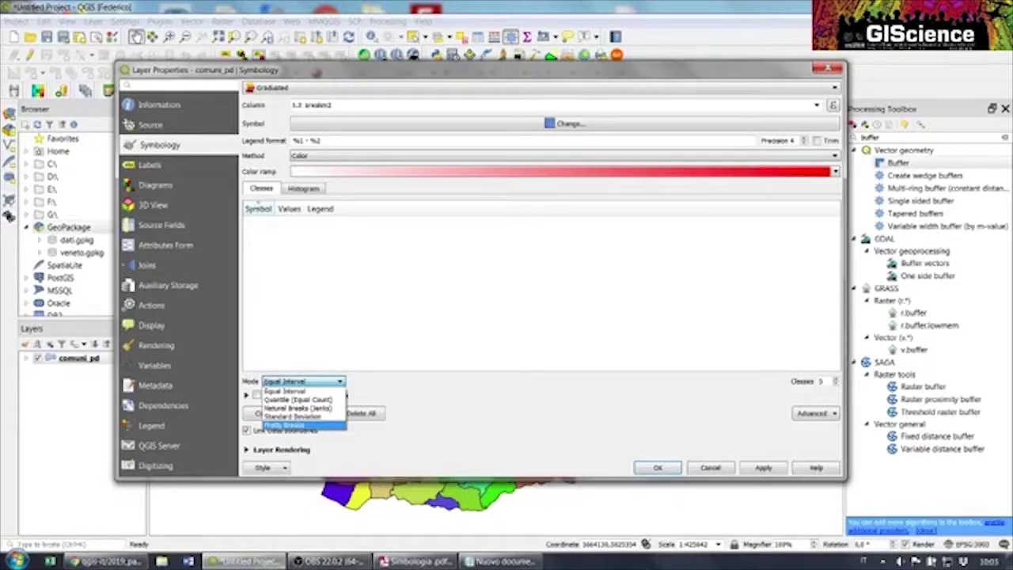
click(413, 561)
scroll(308, 375, down, 2)
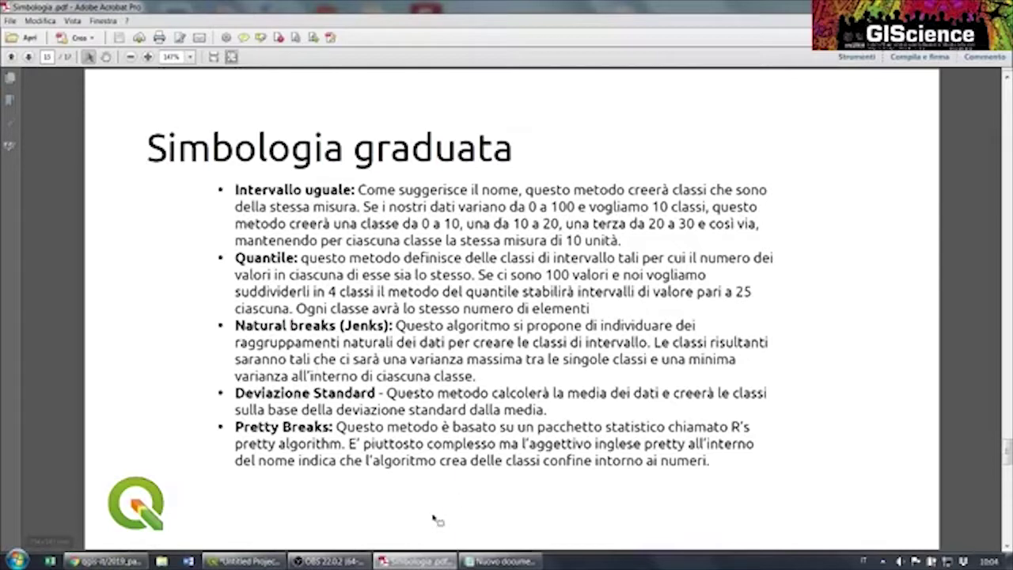
Switch back to QGIS, classify areakm2 with the Pretty Breaks mode and enable Trim for the legend values
click(245, 560)
click(319, 382)
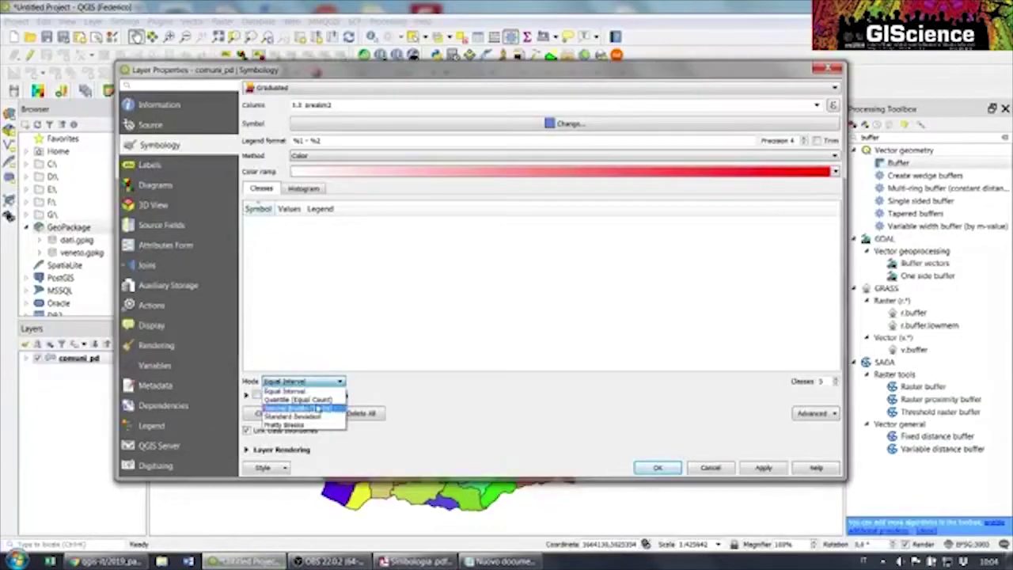
click(319, 425)
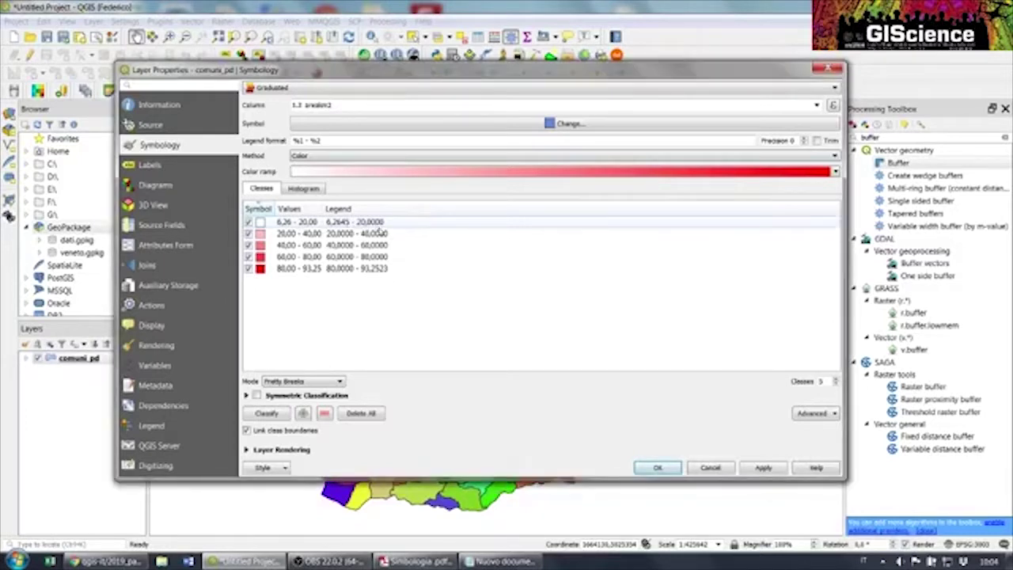
click(819, 140)
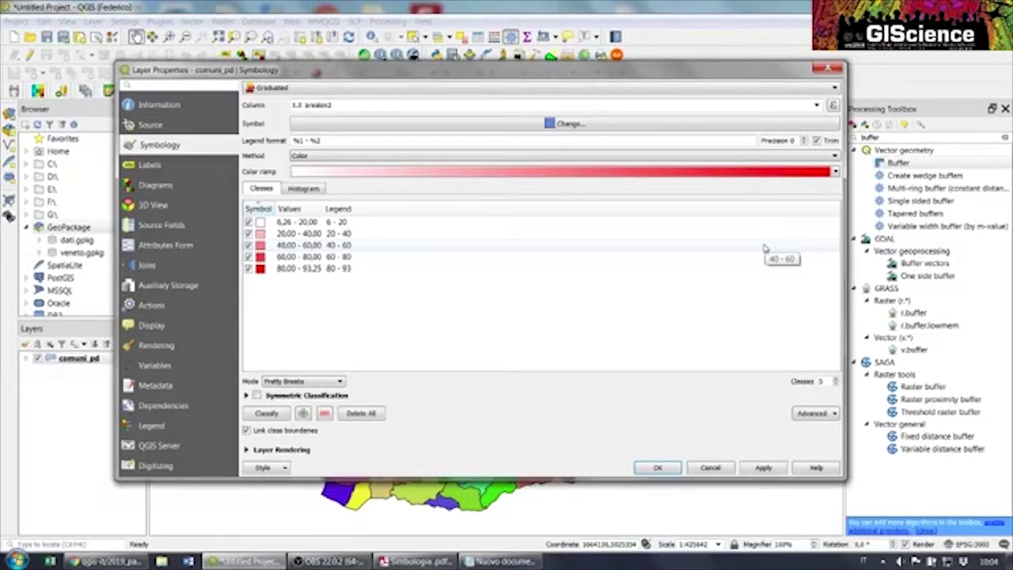
Load the areakm2 values into the histogram, examine their distribution across the class breaks and return to the class list
click(287, 193)
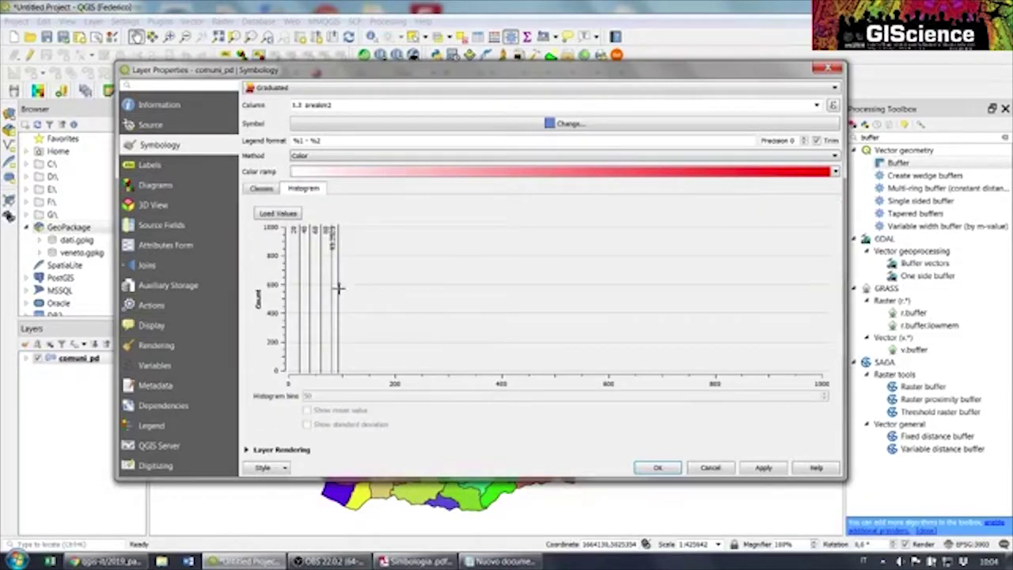
click(280, 212)
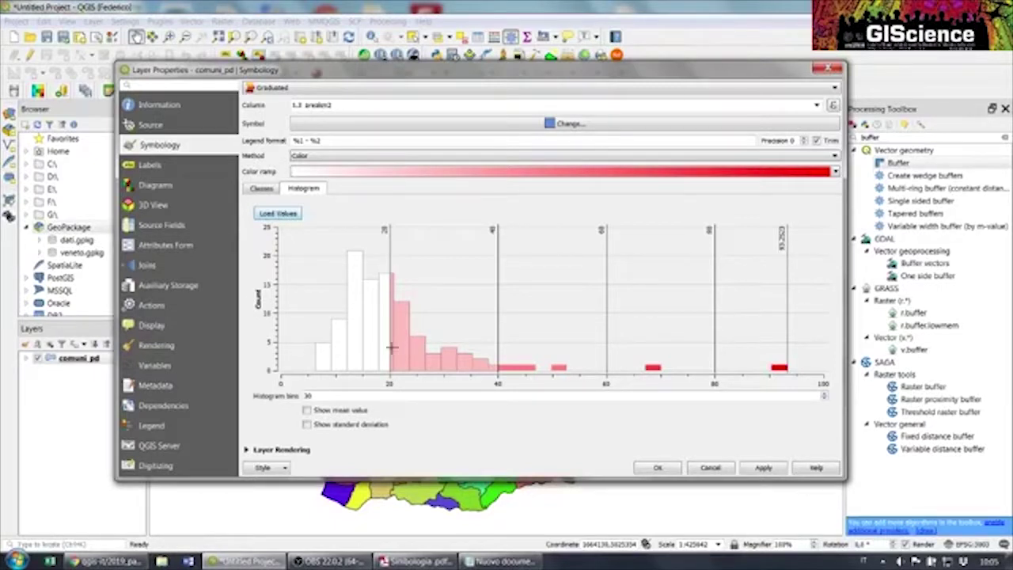
click(263, 190)
Apply the graduated style to the map and close the layer properties
click(755, 468)
key(Escape)
drag(493, 552, 546, 126)
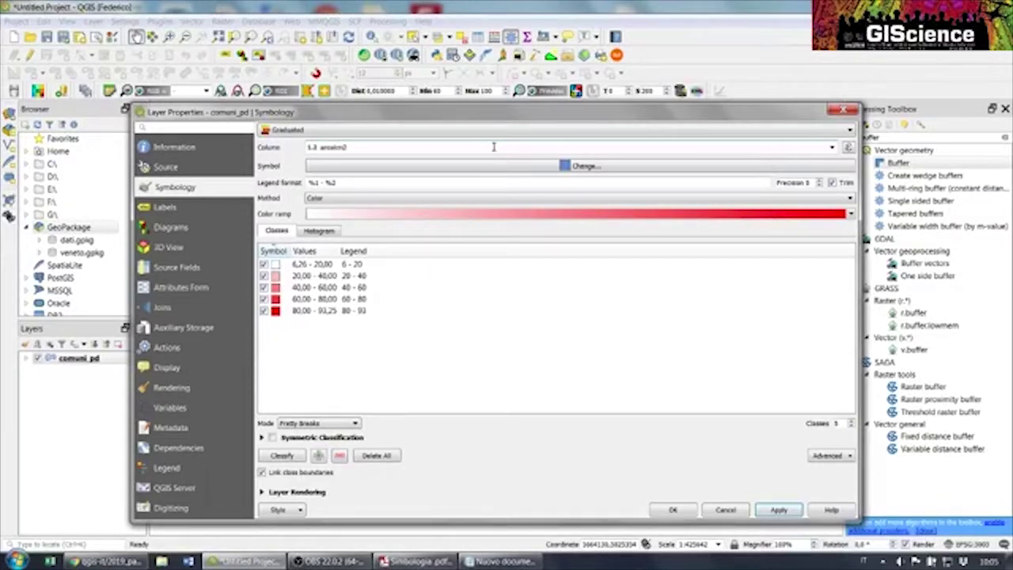
click(367, 133)
click(369, 131)
click(844, 109)
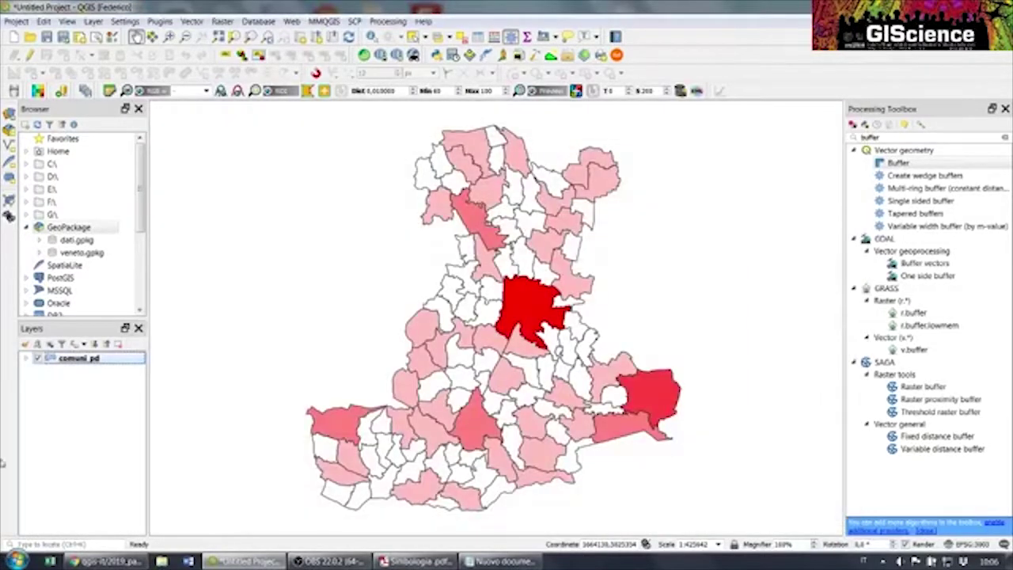
Examine the comuni_pd attribute table up to the areakm2 column and the list of renderers in the layer's symbology, closing both windows
right_click(89, 357)
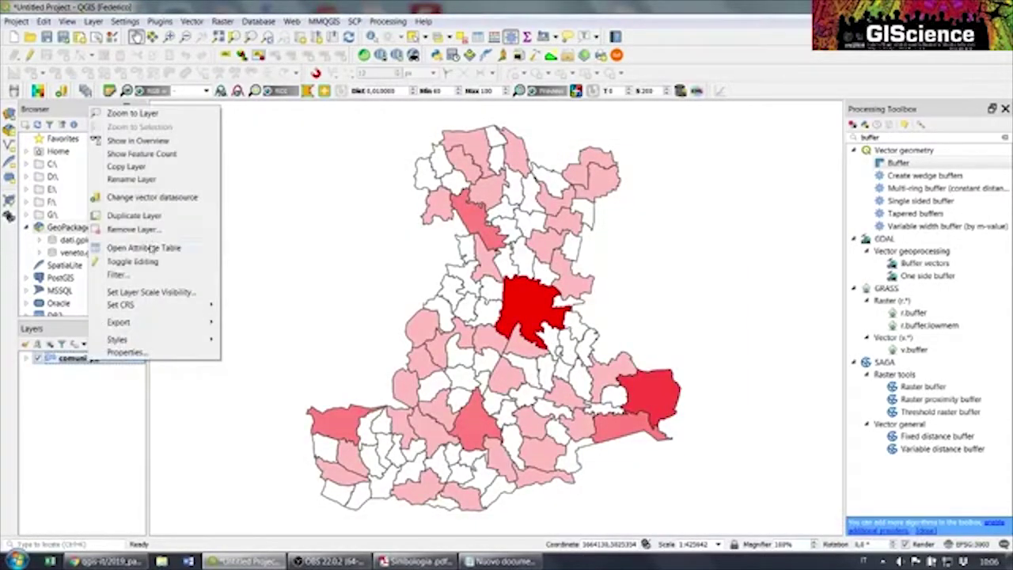
click(144, 248)
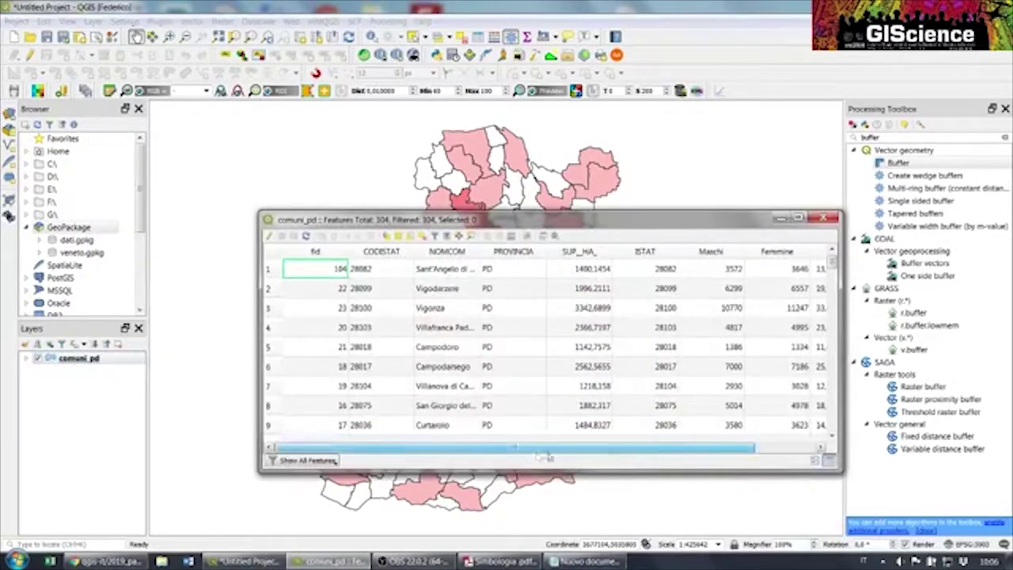
drag(538, 458, 641, 451)
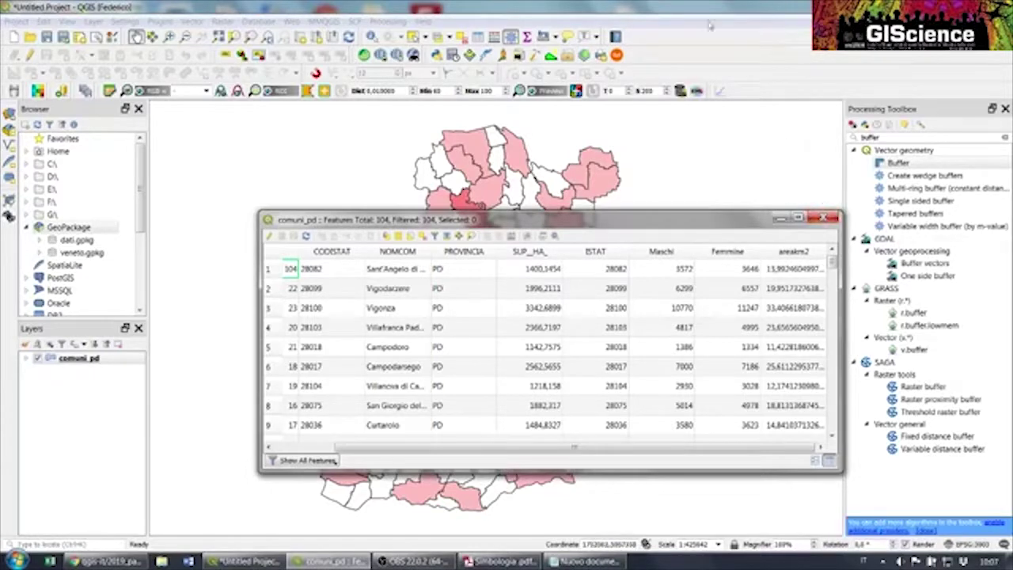
click(831, 221)
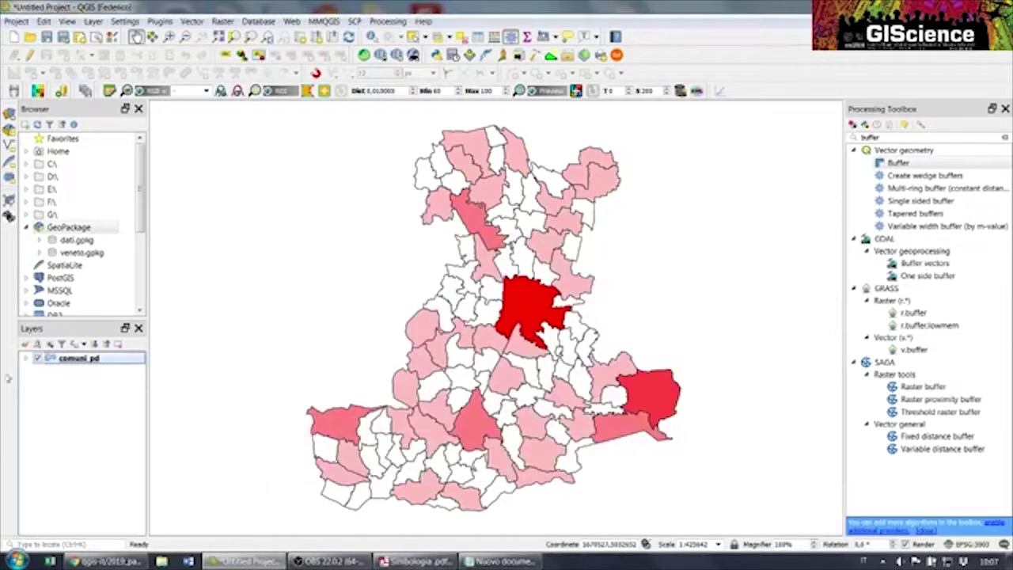
right_click(87, 362)
click(123, 355)
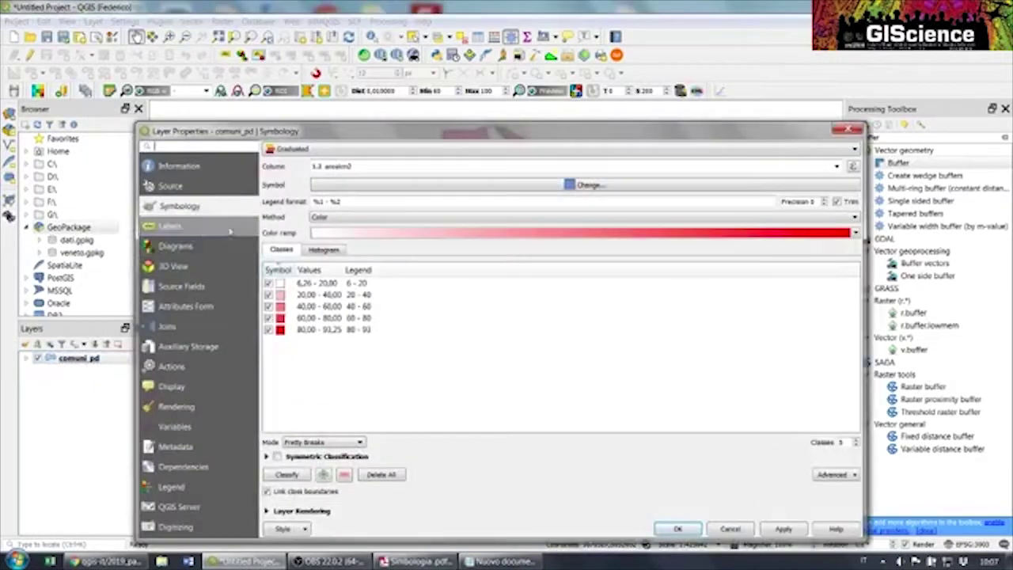
click(364, 150)
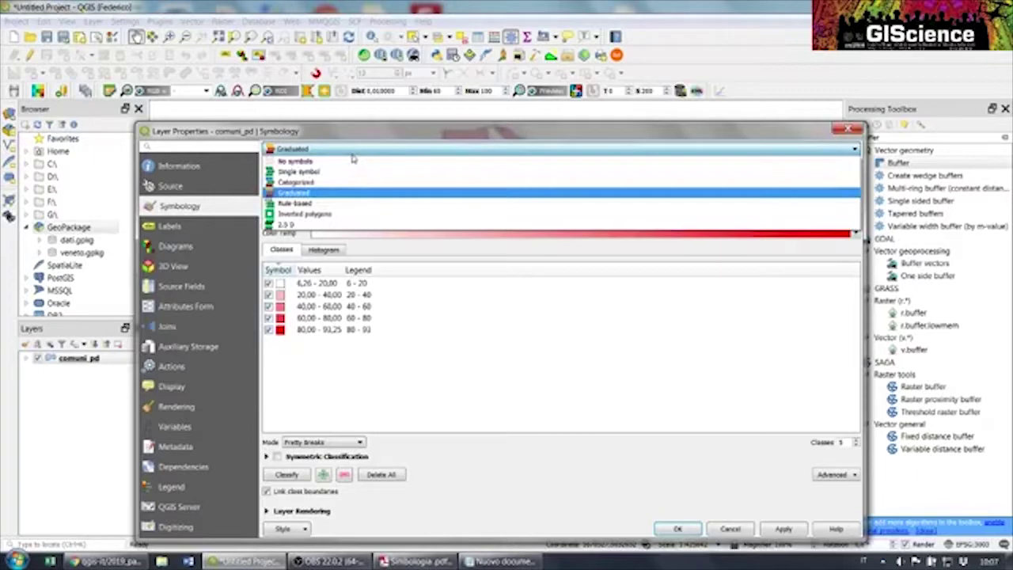
click(391, 132)
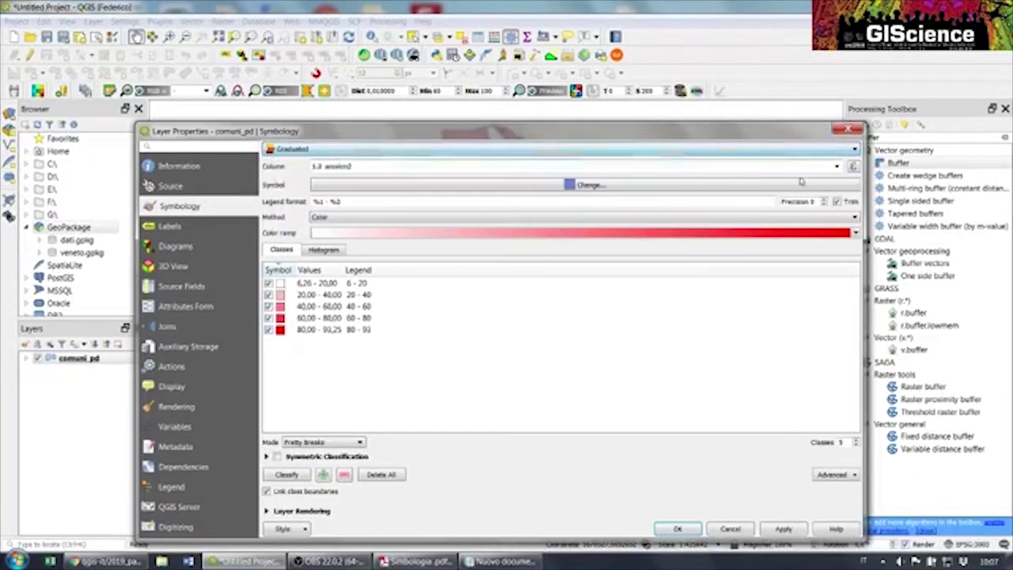
click(851, 129)
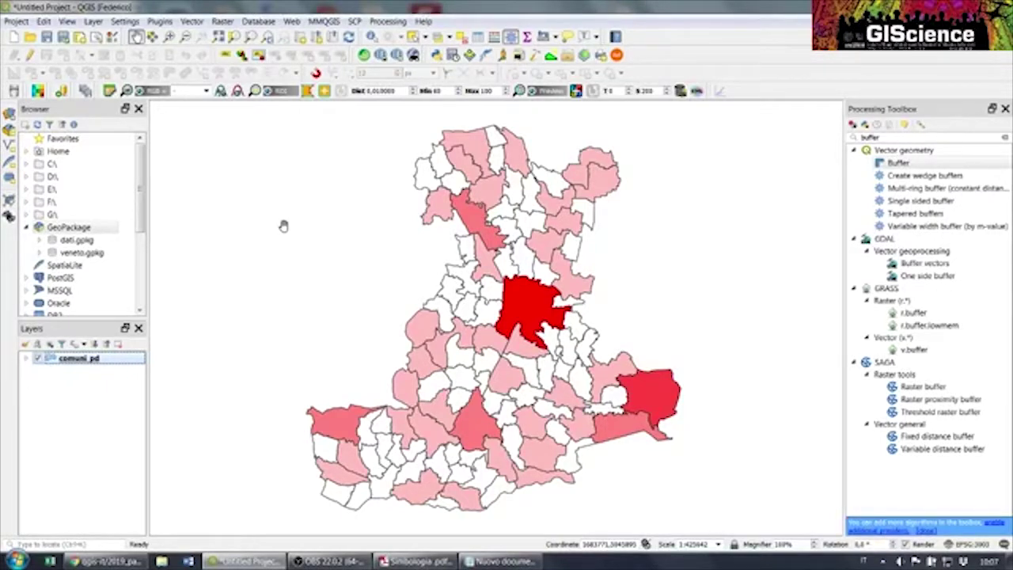
Open the Field Calculator from the comuni_pd attribute table and widen its window
right_click(103, 360)
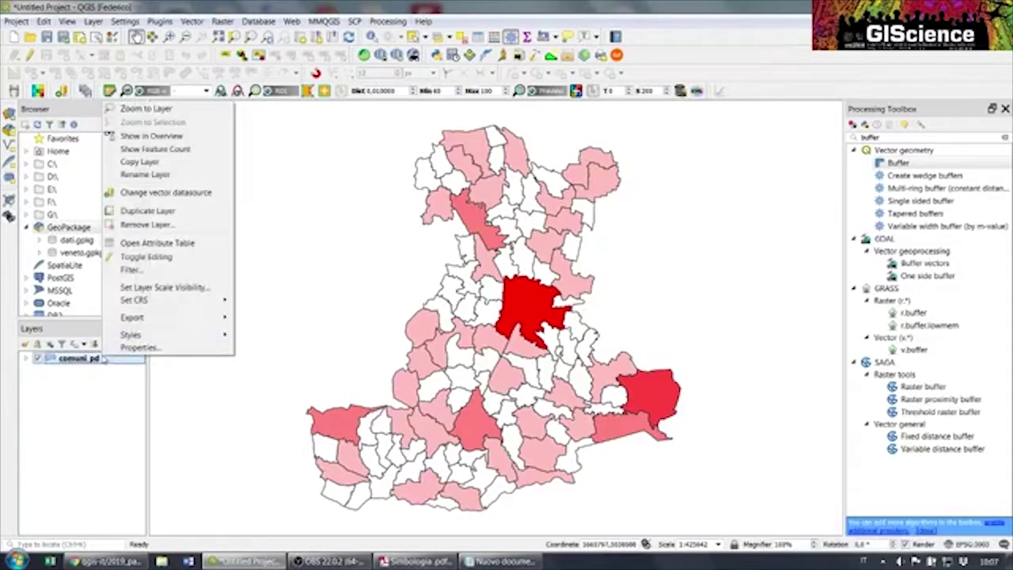
click(178, 244)
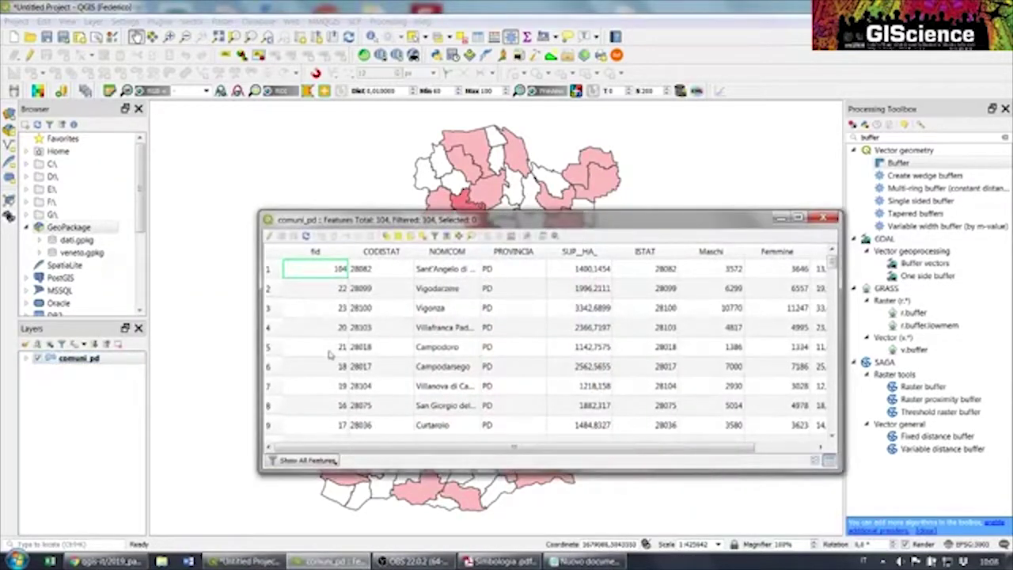
drag(538, 447, 590, 461)
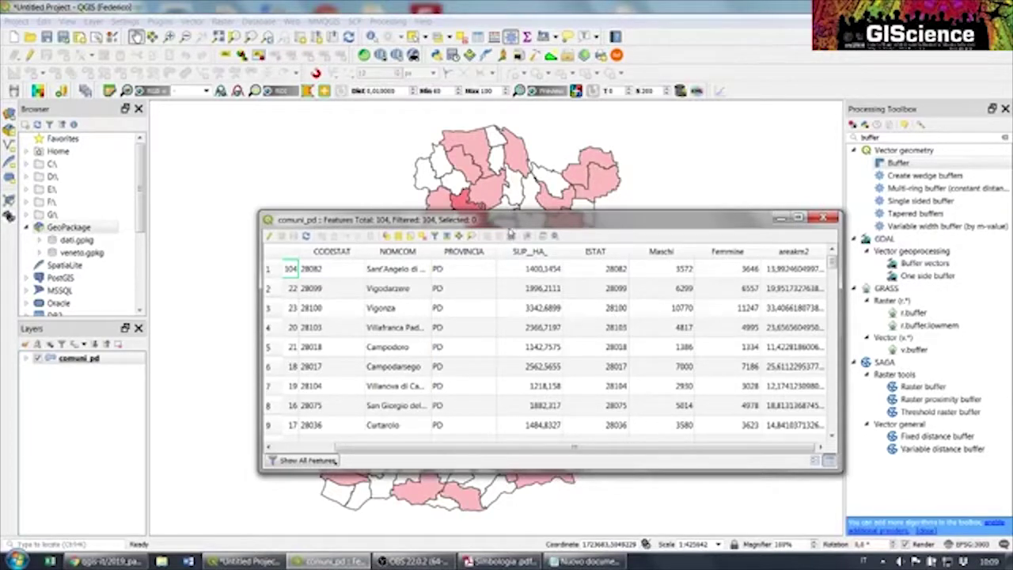
click(511, 238)
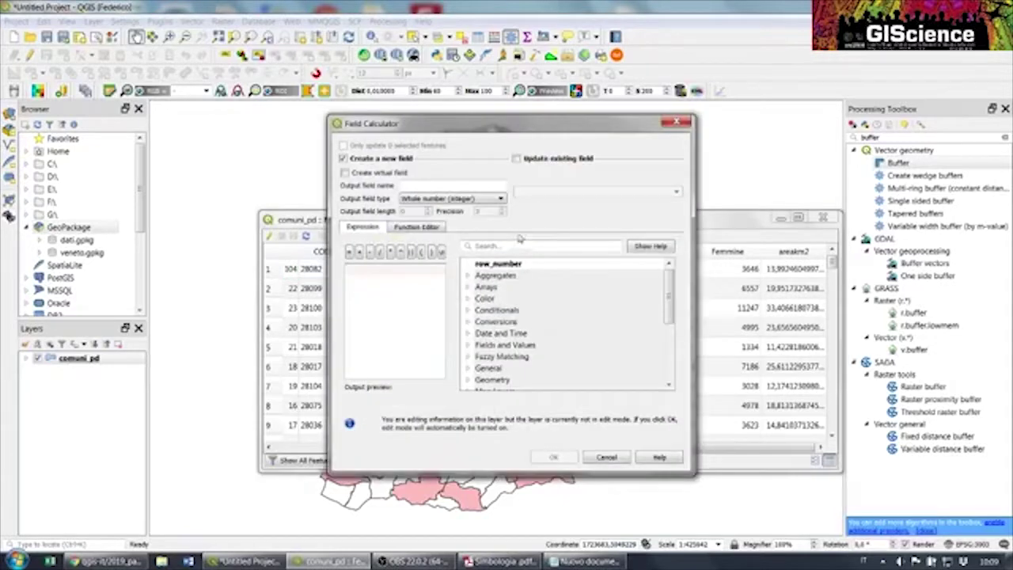
drag(327, 249, 193, 249)
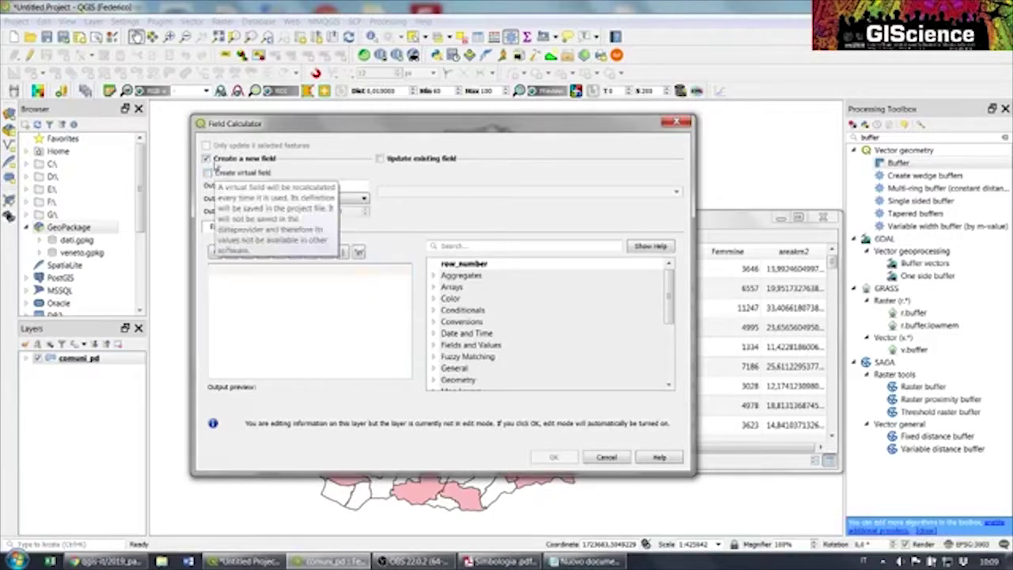
Define a new virtual field named densita_maschi with the type Decimal number (double)
click(209, 174)
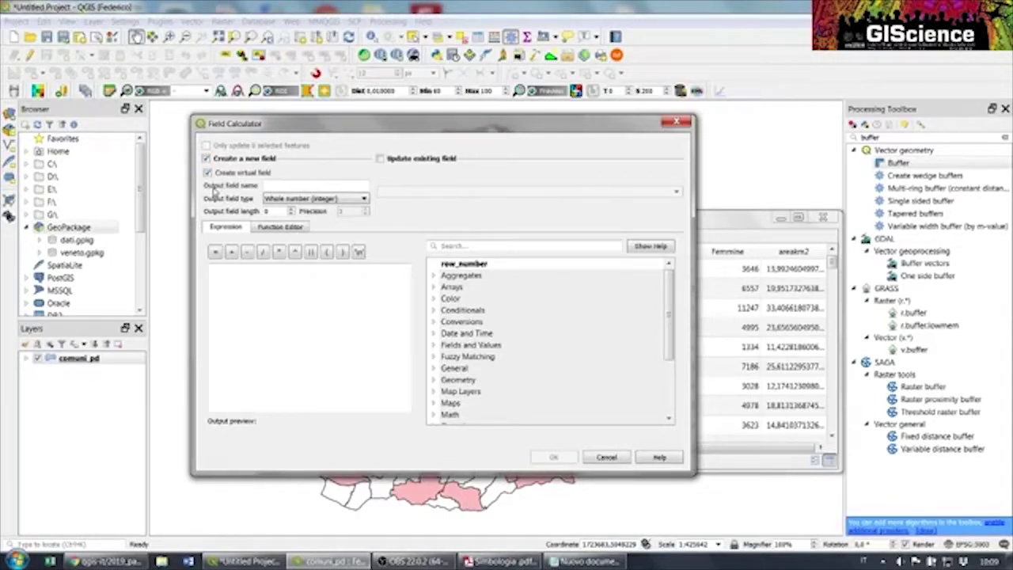
click(257, 303)
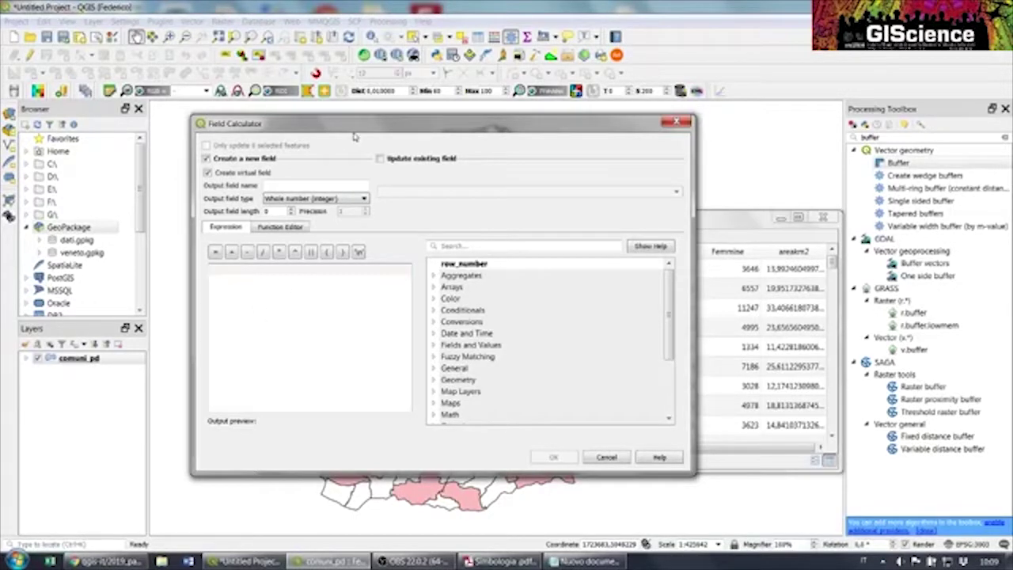
click(276, 185)
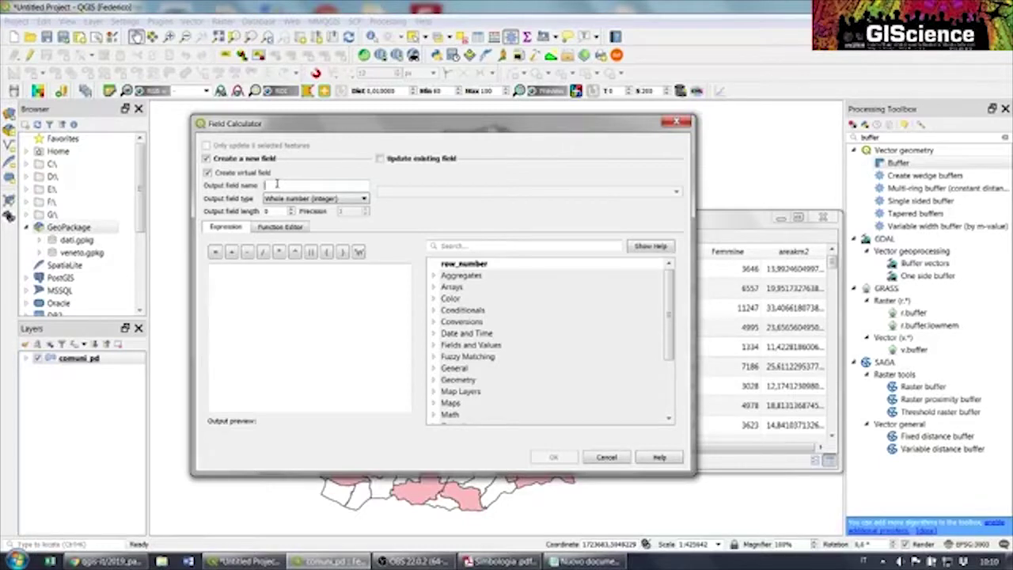
text(densità_maschi)
click(319, 205)
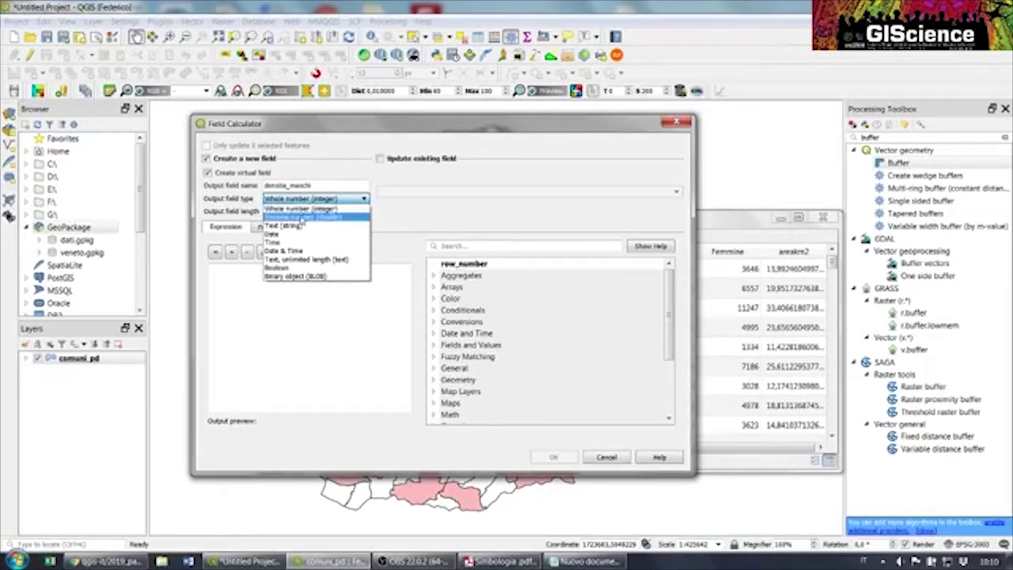
click(312, 218)
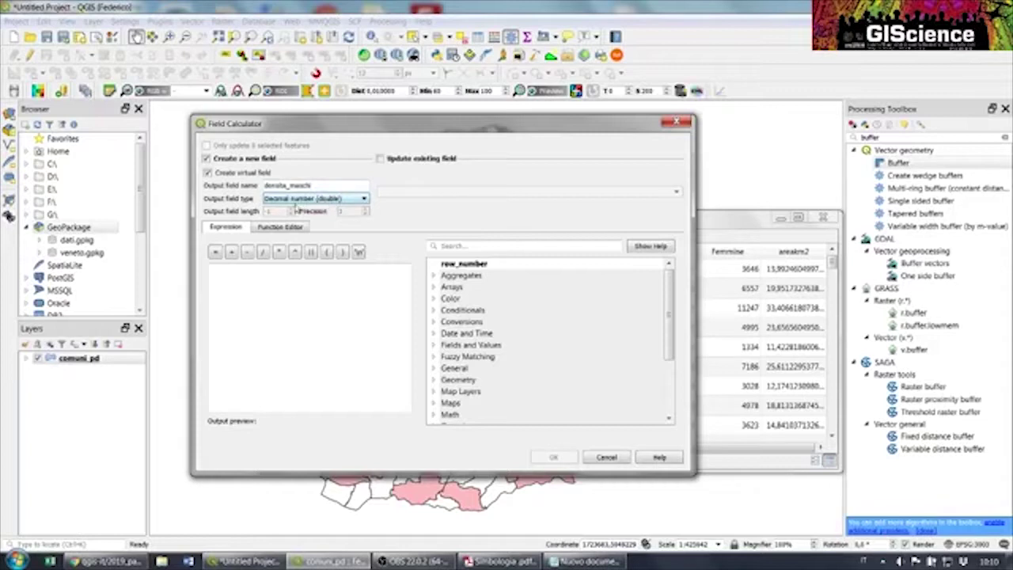
Build the expression "Maschi" / "areakm2" from the layer's fields and create the densita_maschi field with it
click(245, 310)
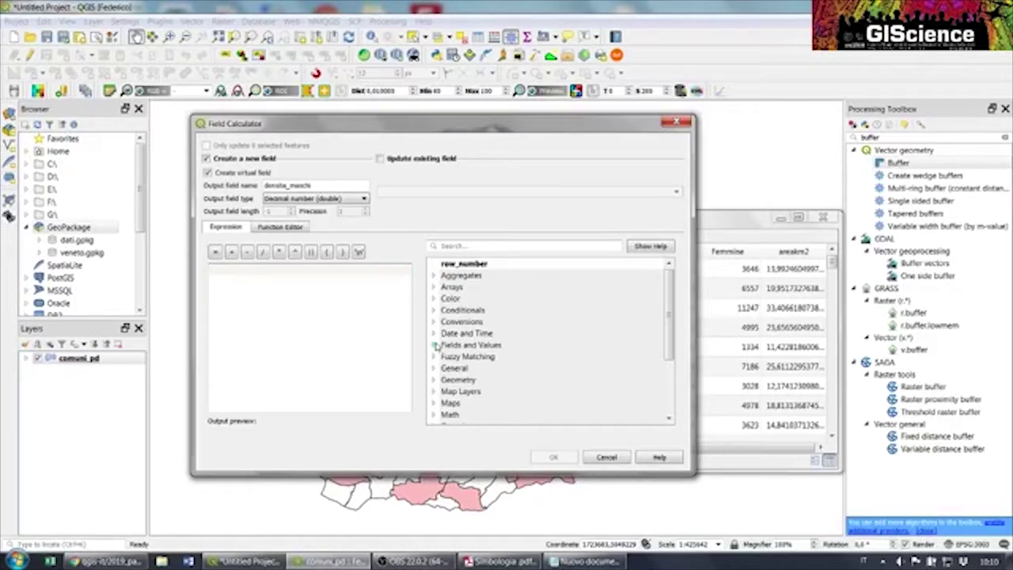
scroll(443, 341, down, 2)
scroll(448, 341, down, 1)
scroll(447, 364, up, 3)
click(433, 346)
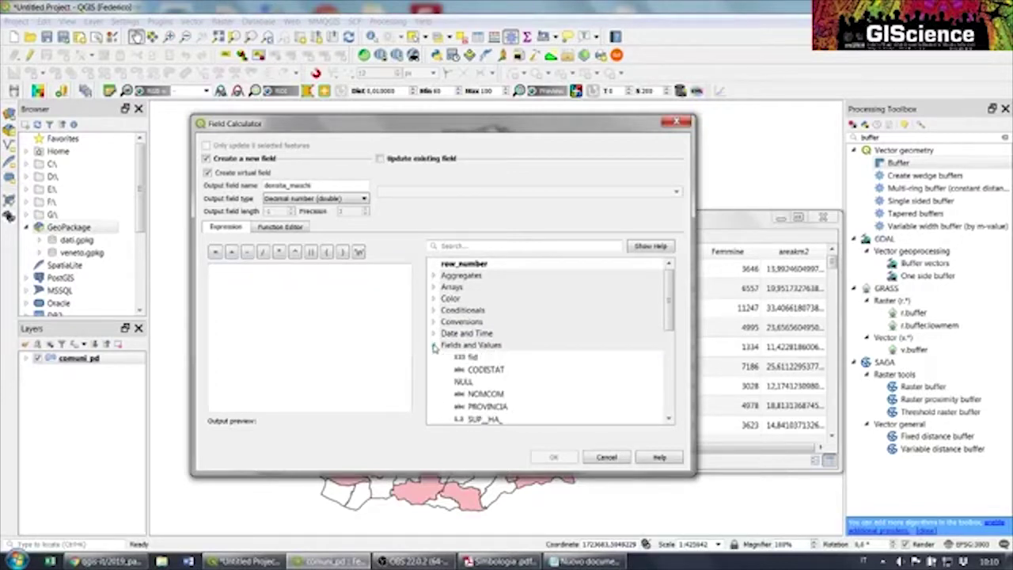
scroll(456, 352, down, 2)
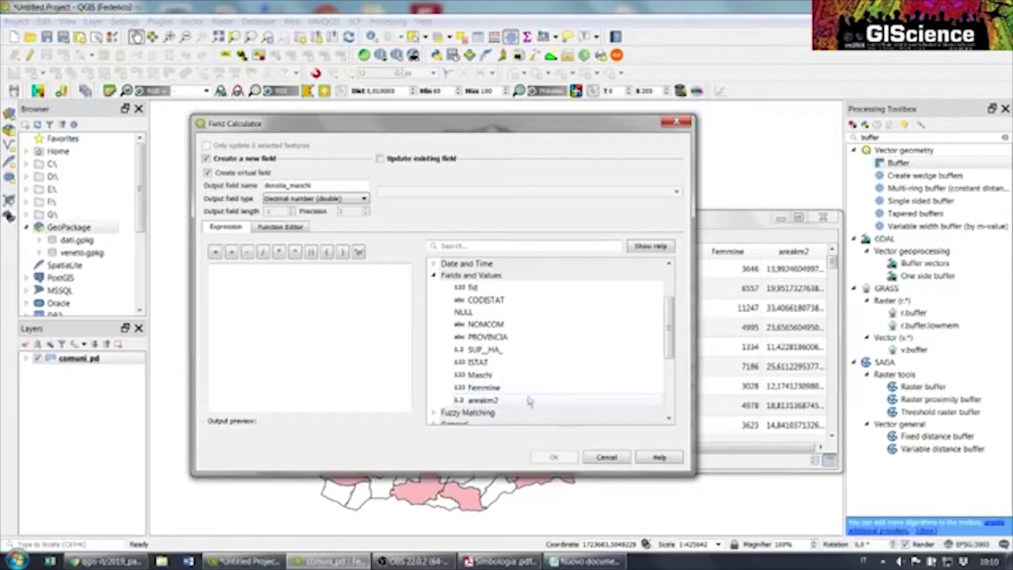
double_click(478, 377)
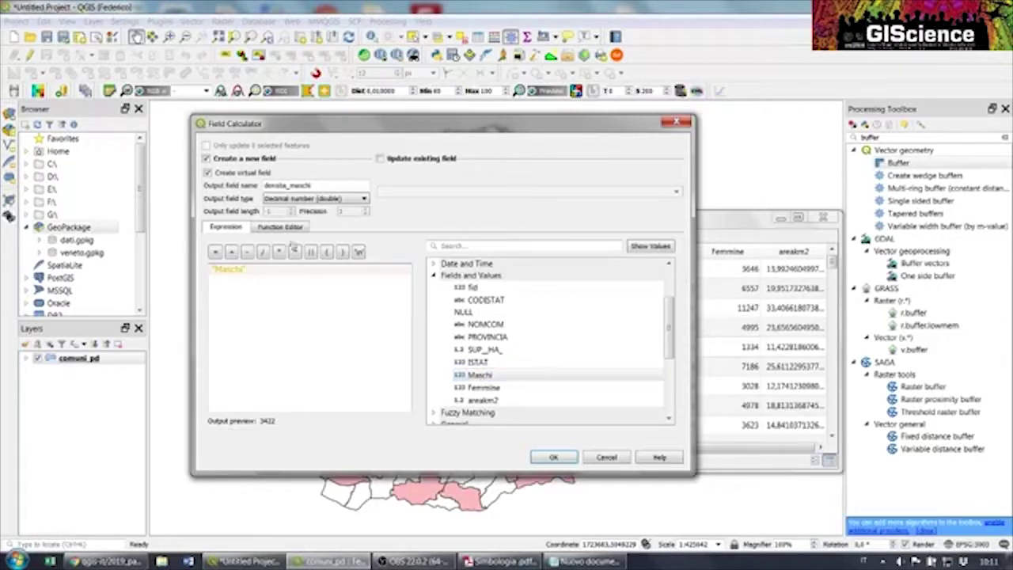
click(263, 252)
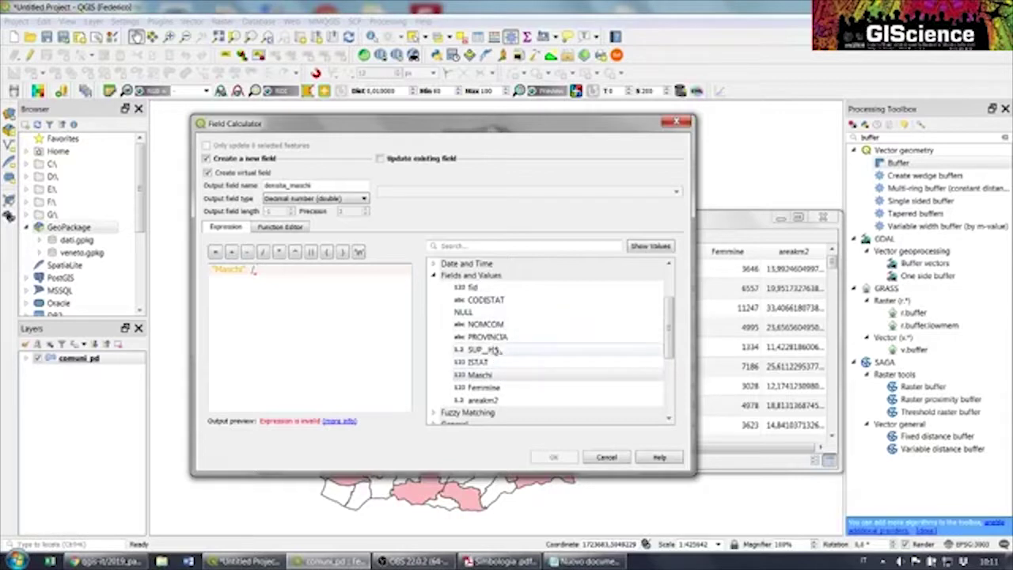
double_click(490, 400)
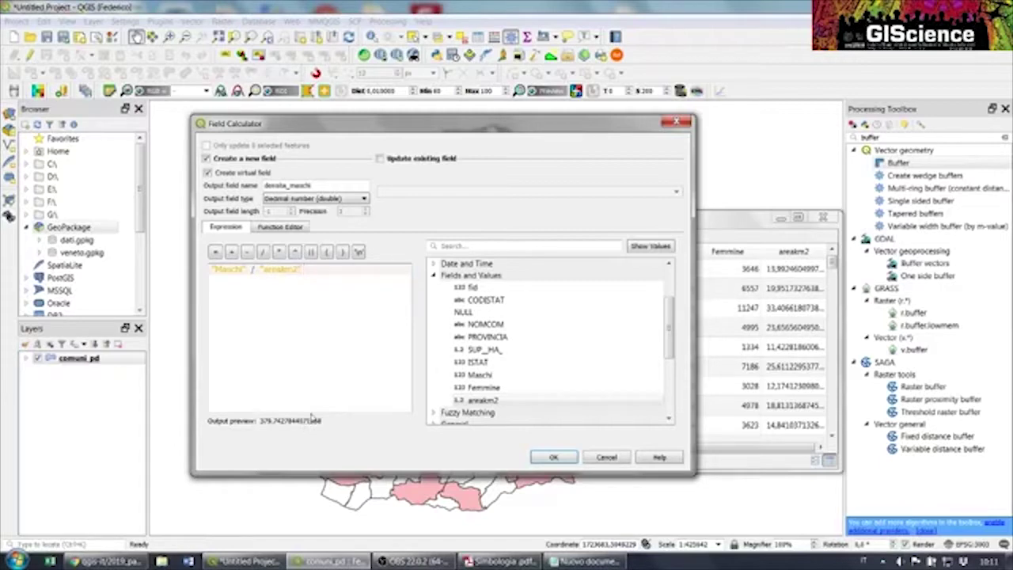
click(553, 458)
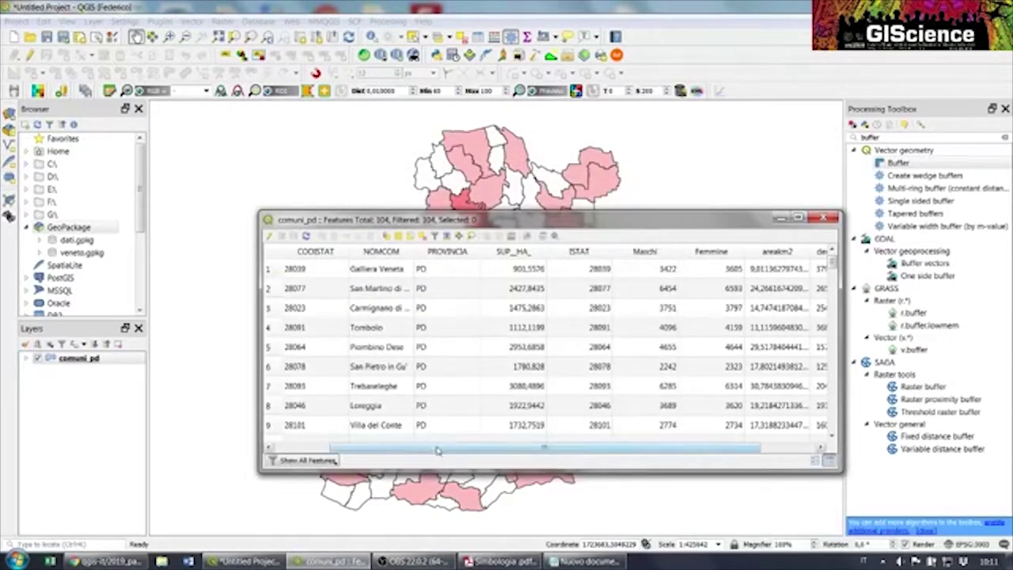
Sort the attribute table by densita_maschi in descending order to examine the densest municipalities, and close the table
drag(438, 448, 491, 448)
click(781, 252)
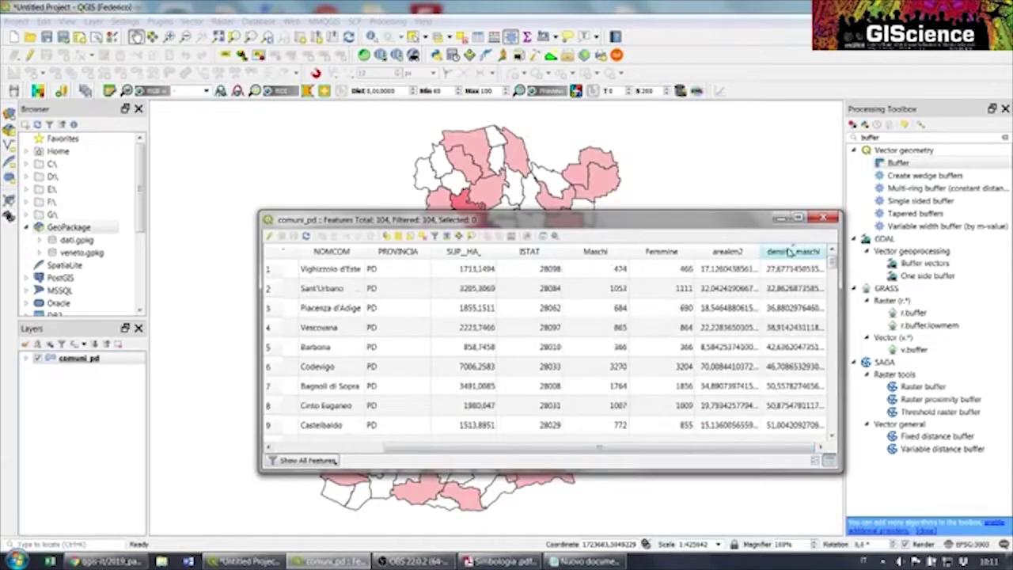
click(791, 251)
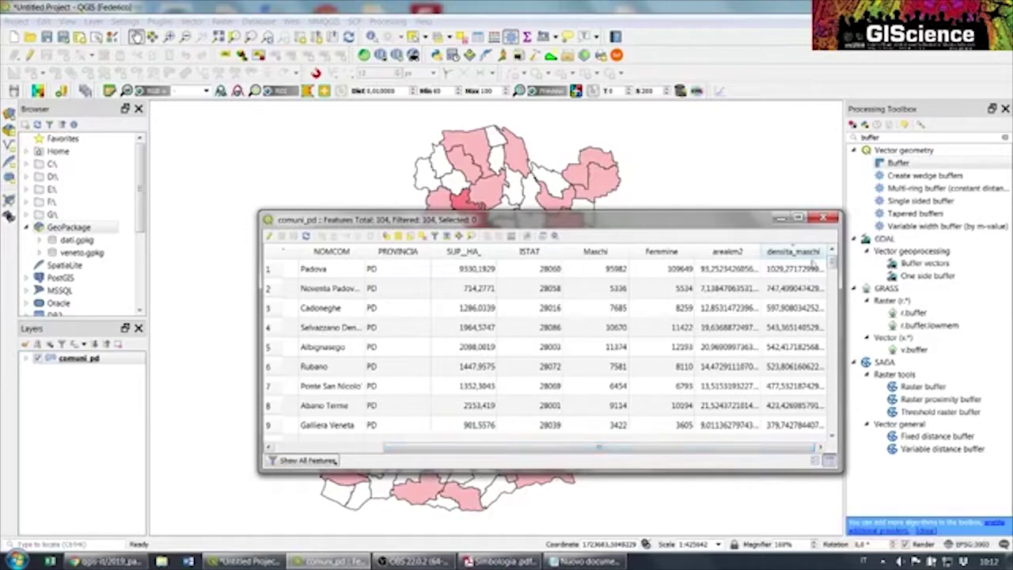
click(824, 217)
Examine the densita_maschi entry and its expression among the source fields of comuni_pd, closing the layer properties
right_click(124, 361)
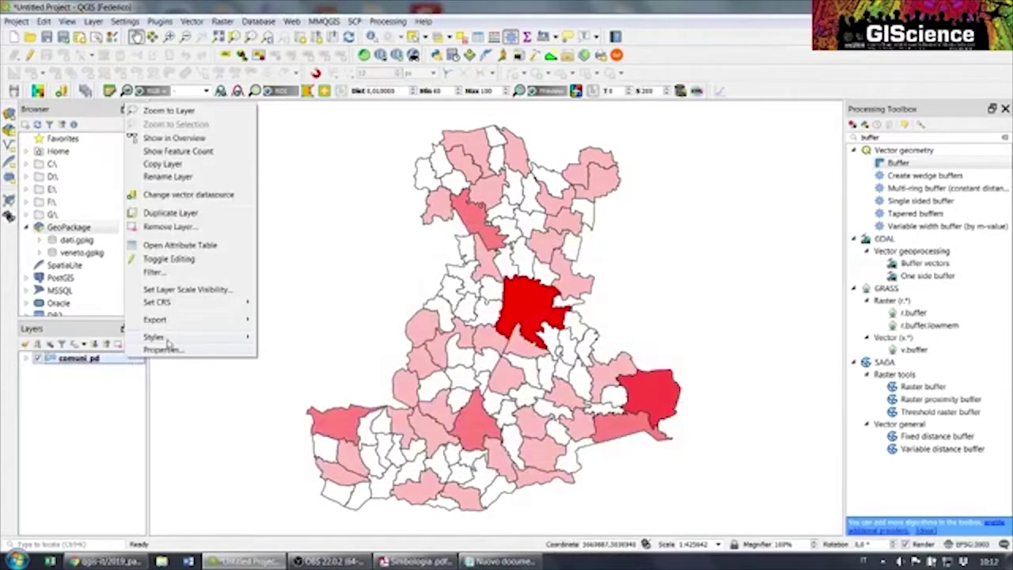
click(170, 348)
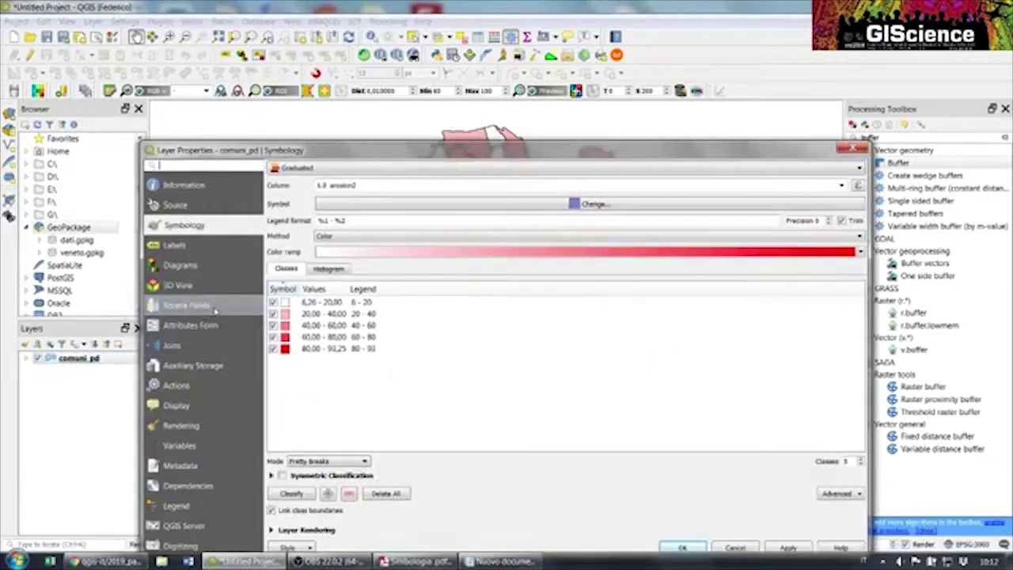
click(214, 310)
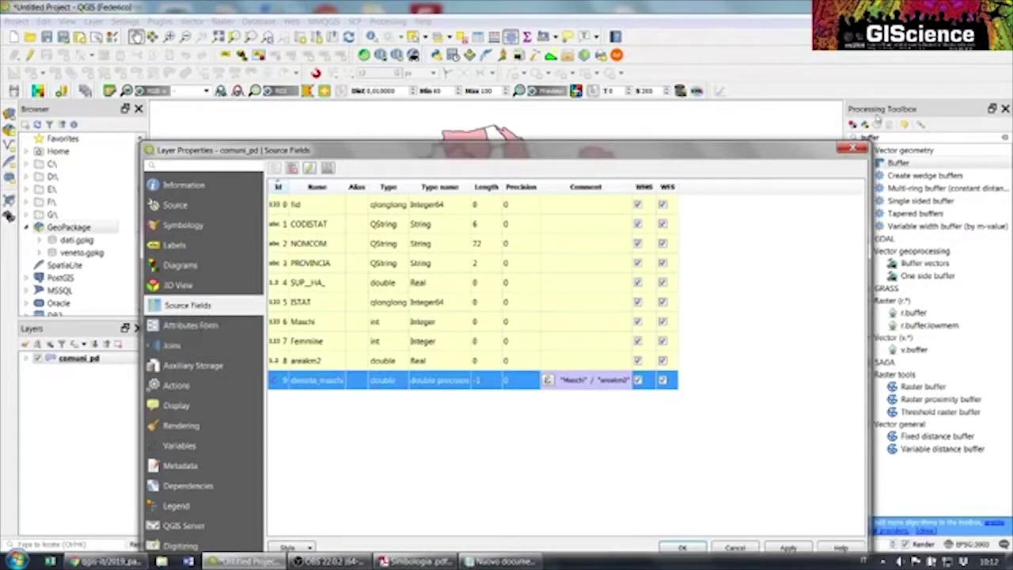
click(852, 148)
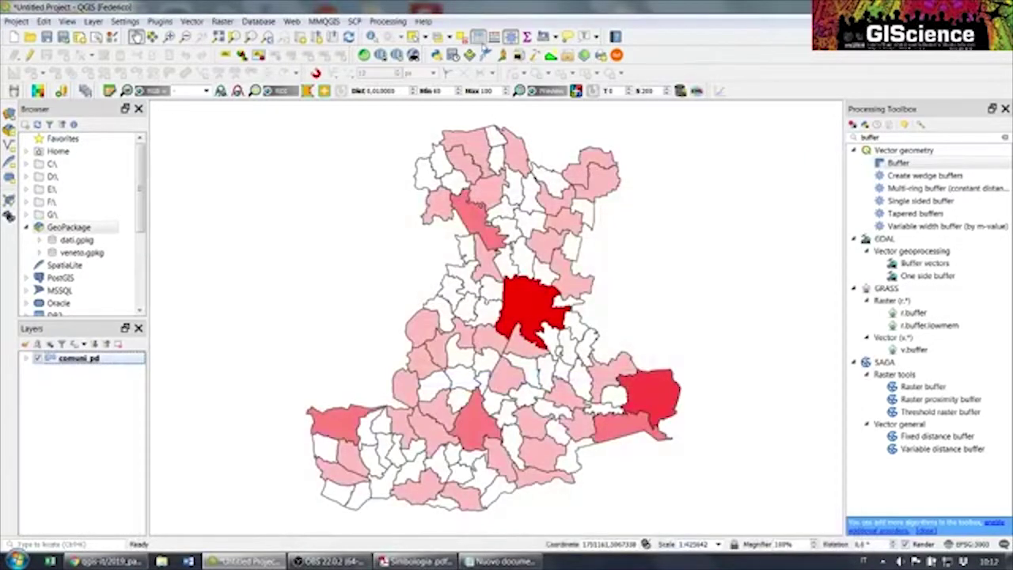
Check how densita_maschi is listed when organizing the columns of the comuni_pd attribute table, and close the table
click(478, 36)
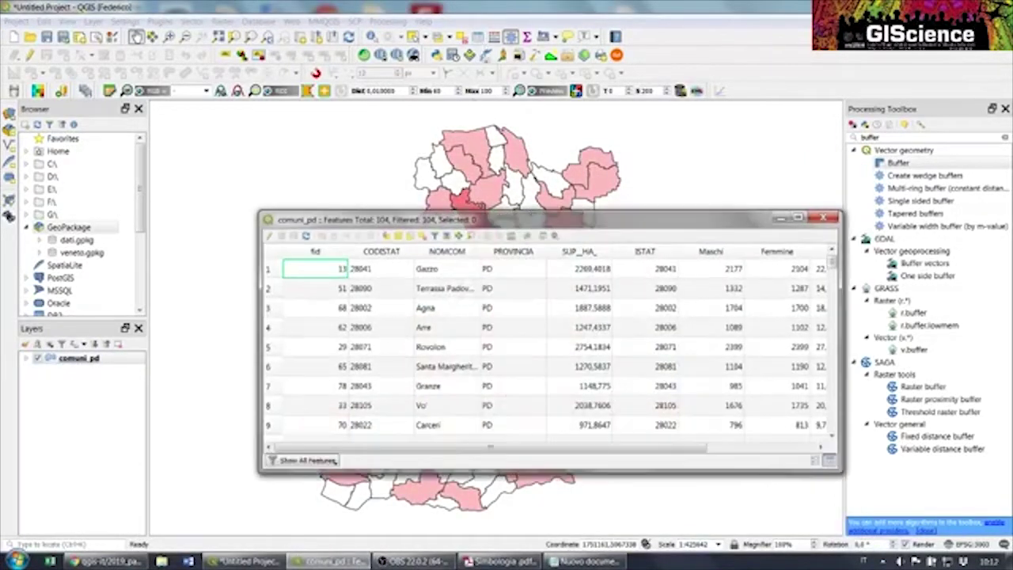
right_click(462, 257)
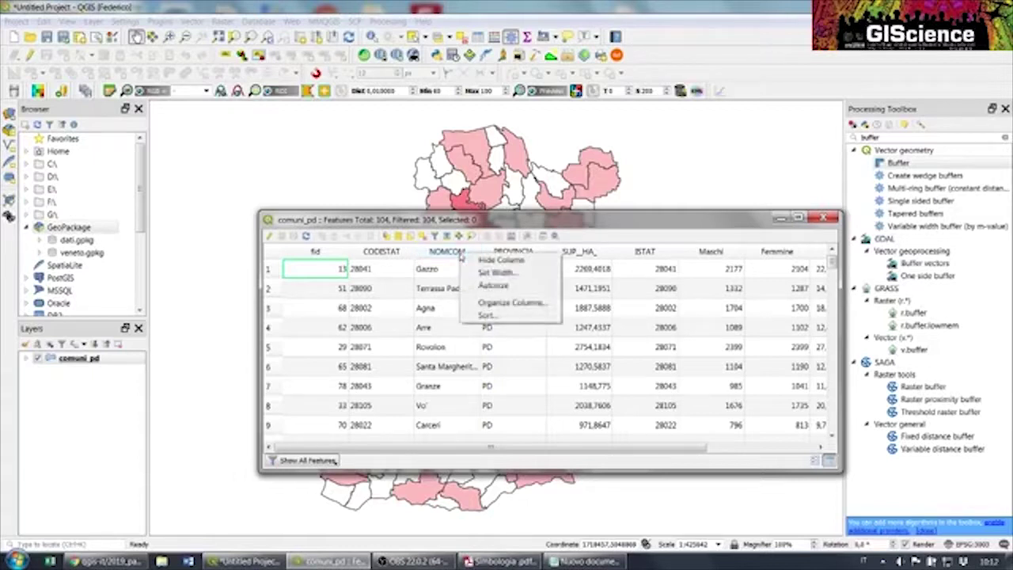
click(513, 305)
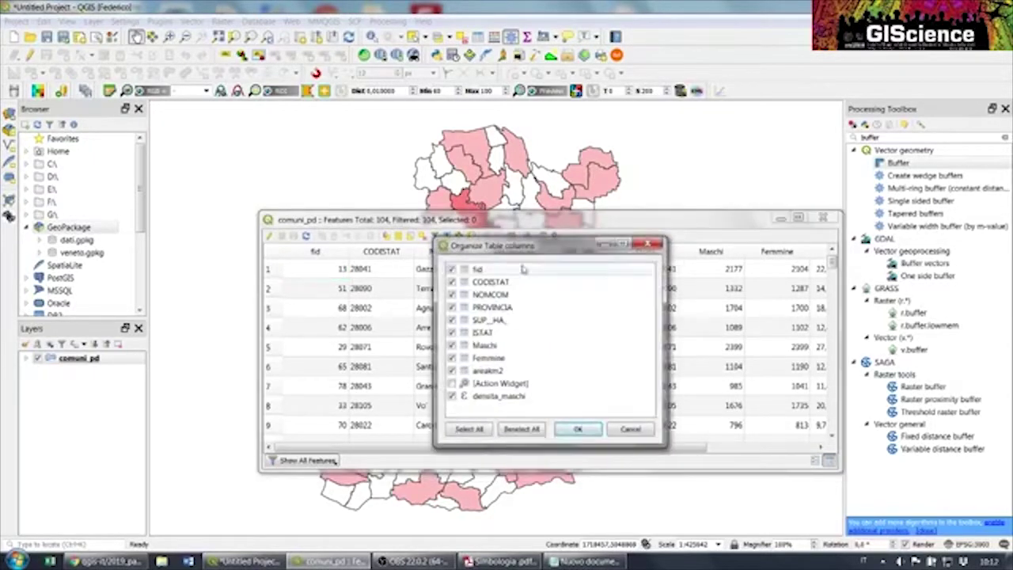
drag(527, 252, 484, 227)
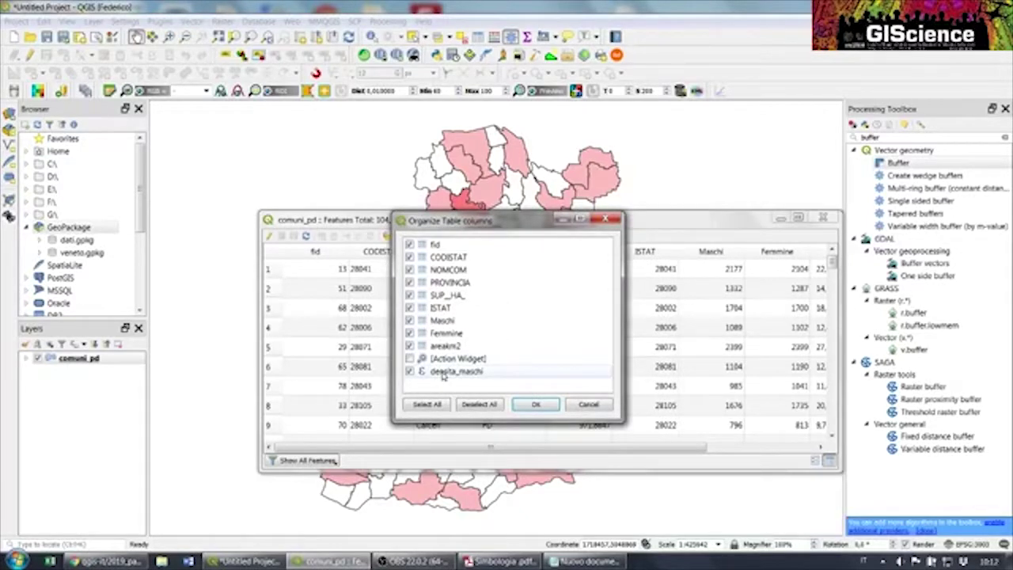
click(538, 405)
click(538, 405)
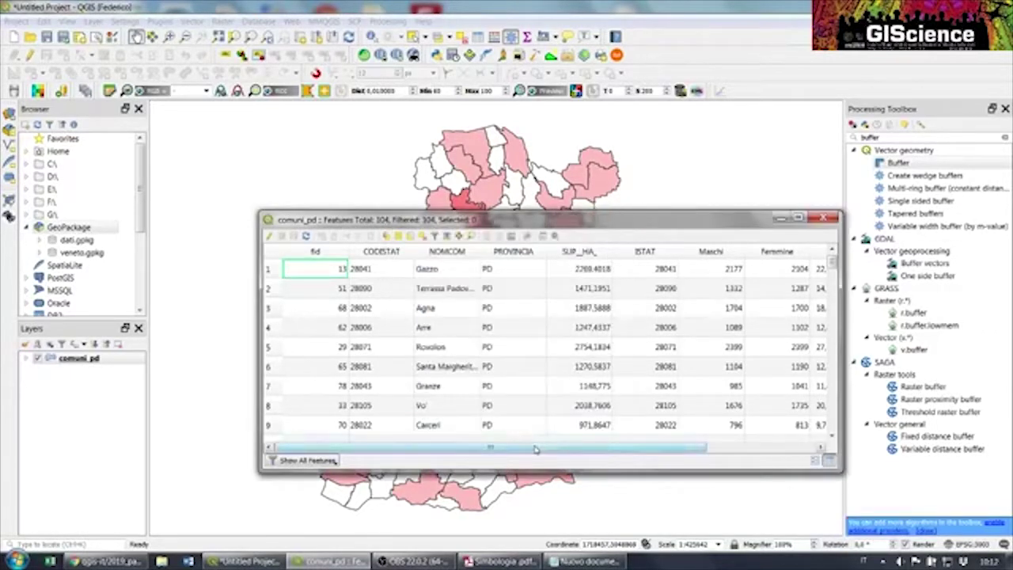
scroll(554, 348, right, 5)
click(826, 217)
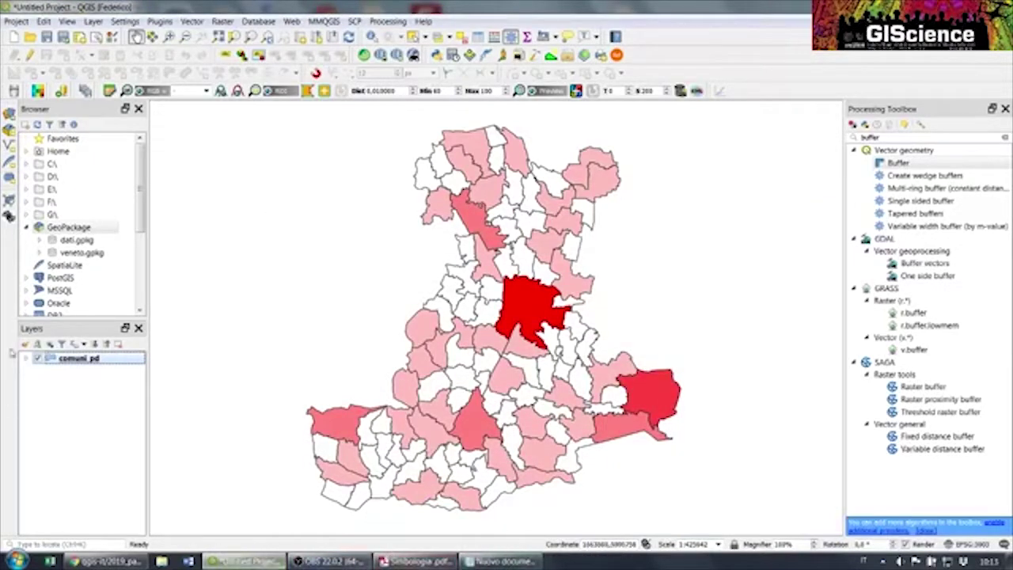
Set the graduated symbology of comuni_pd to the densita_maschi column and reclassify it with Pretty Breaks
right_click(95, 358)
click(105, 348)
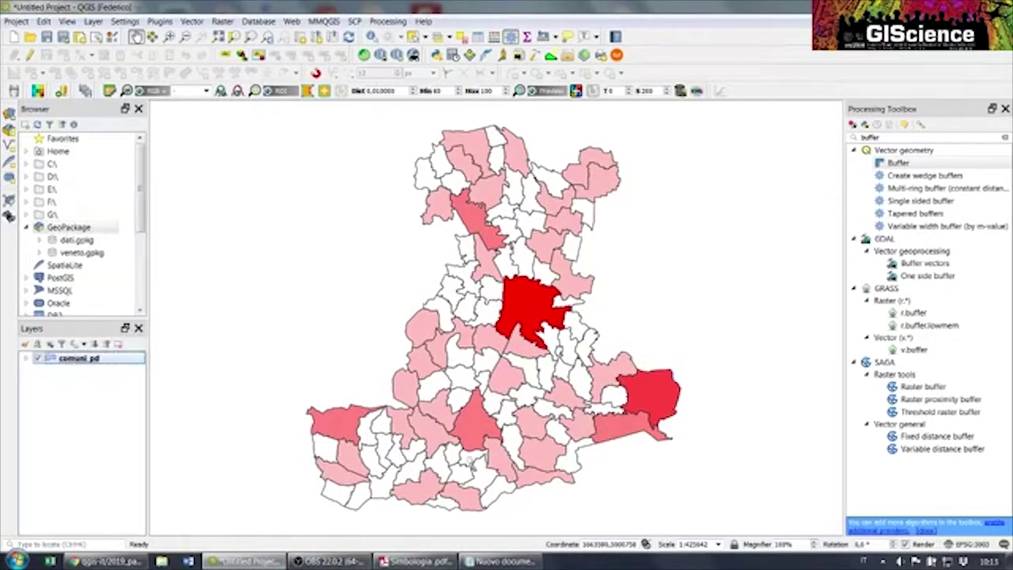
click(187, 244)
drag(460, 168, 472, 19)
click(858, 54)
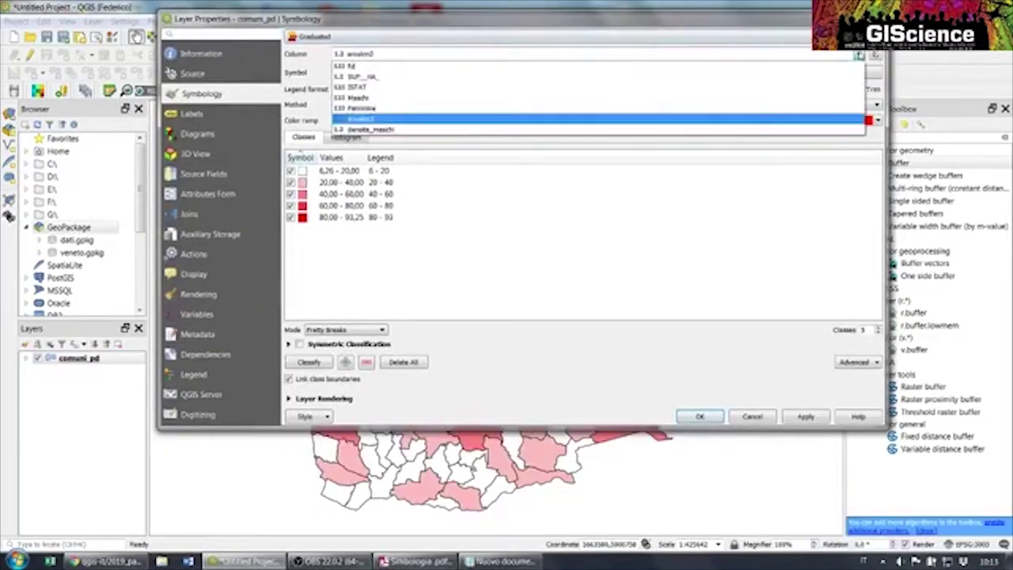
click(438, 131)
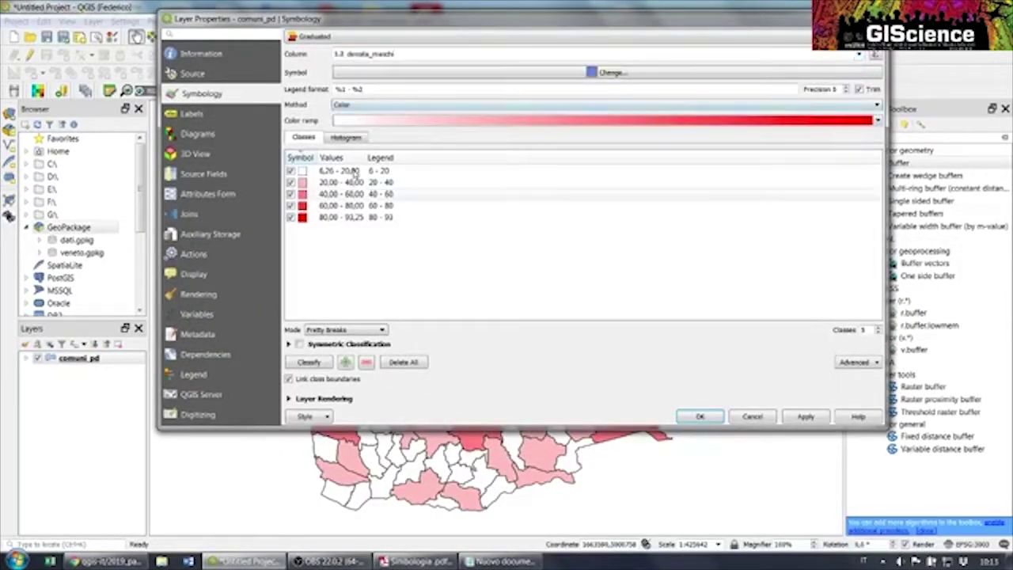
click(308, 363)
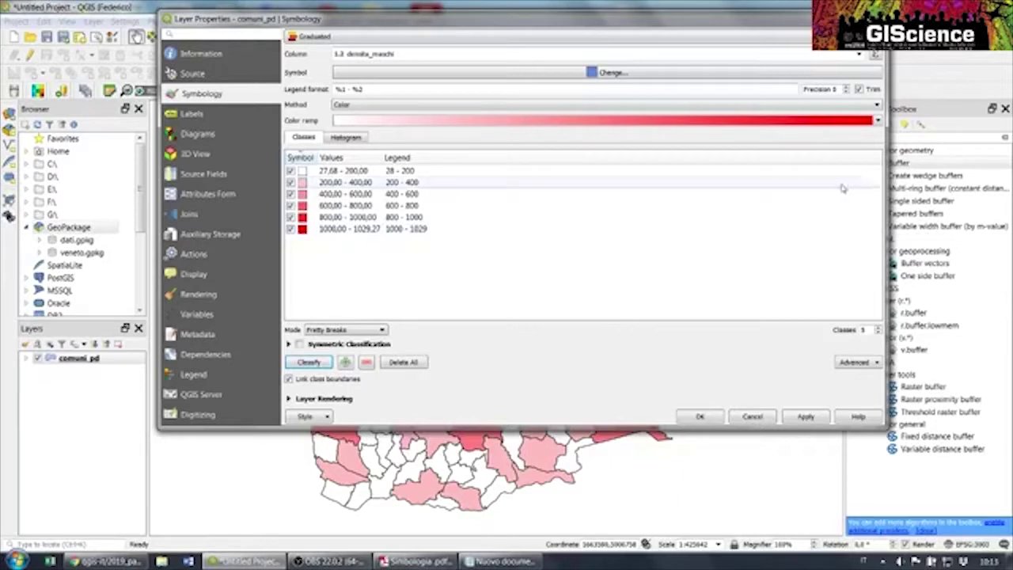
Review the expression behind the classification column, keep densita_maschi, and apply the graduated style to the map
click(875, 58)
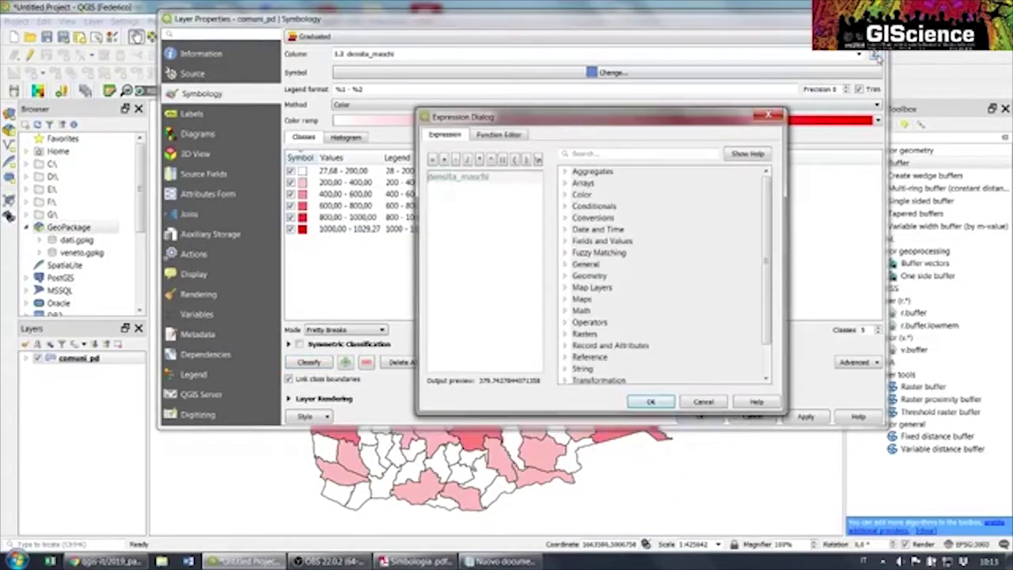
click(766, 115)
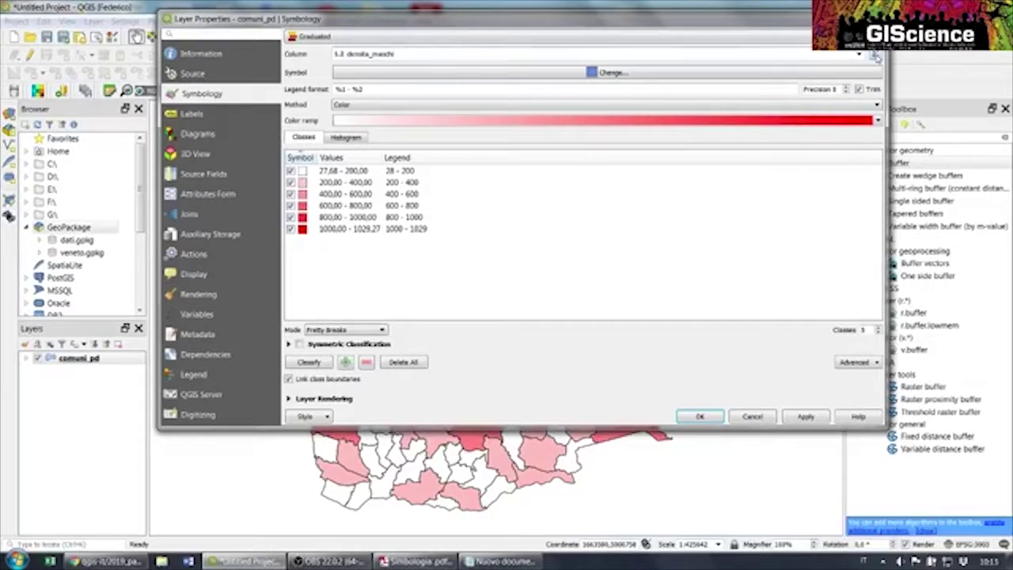
click(875, 56)
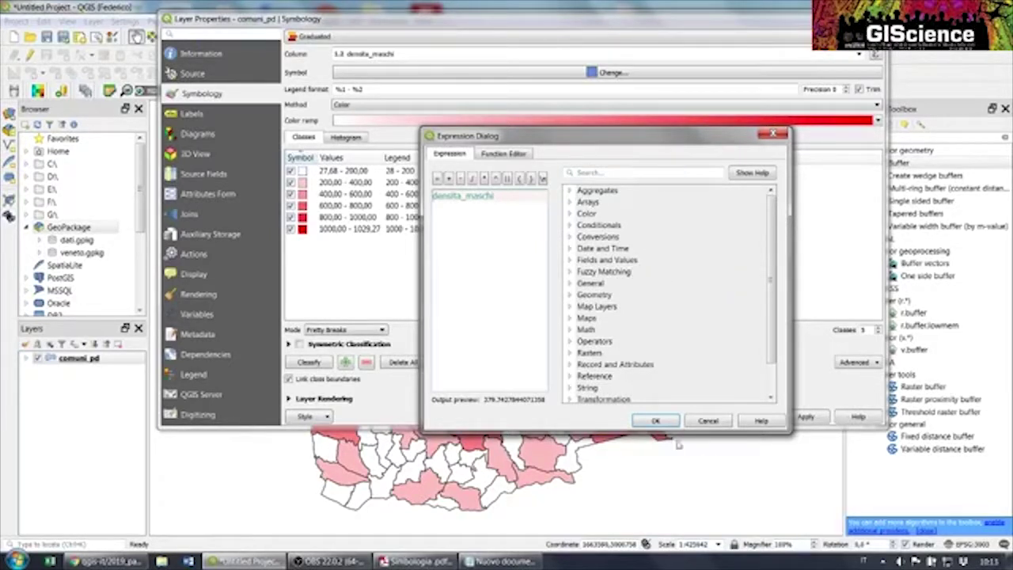
click(656, 421)
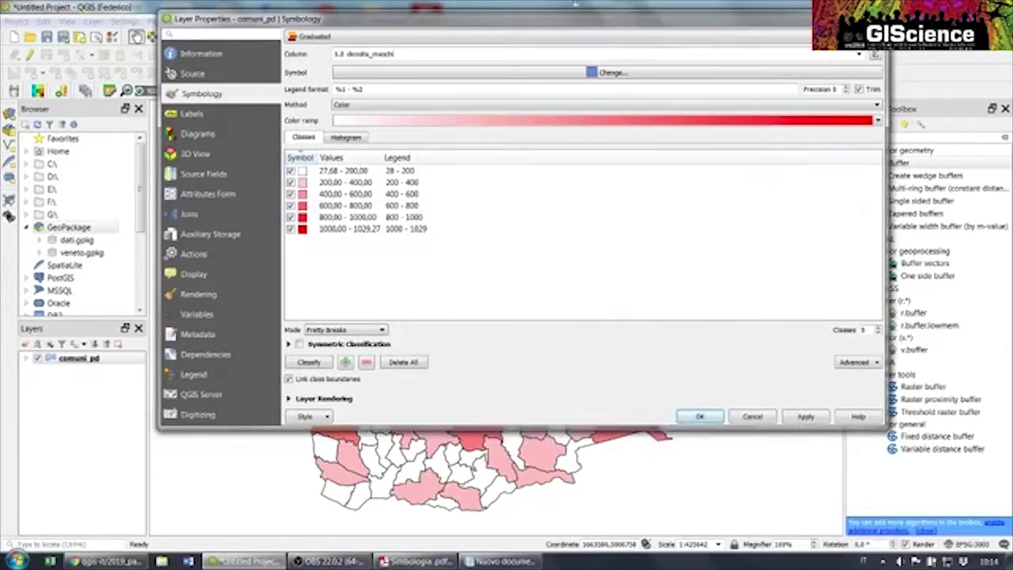
click(805, 417)
click(699, 417)
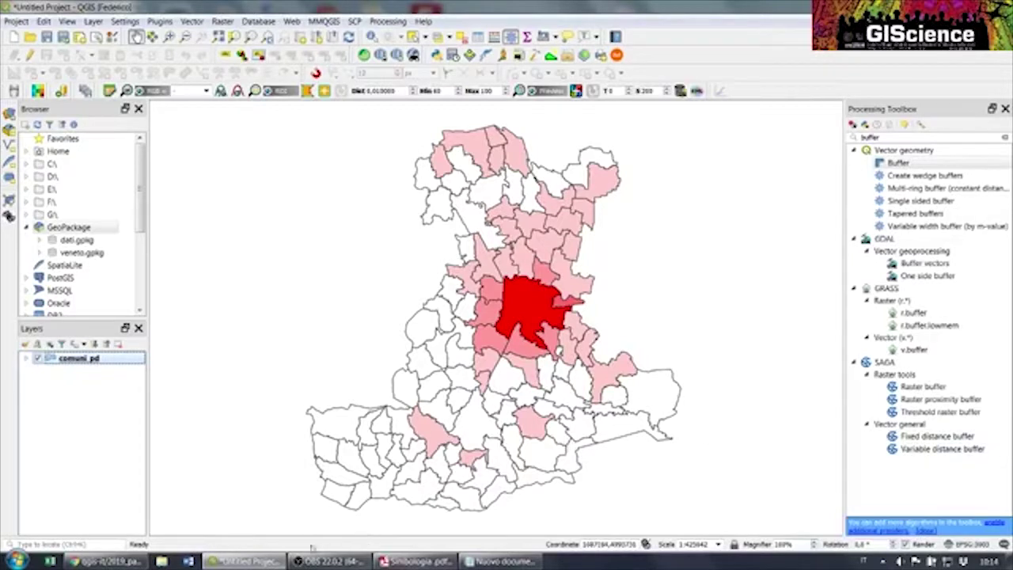
Switch to Simbologia.pdf in Adobe Acrobat to read the slide on graduated classification methods, and return to QGIS
mouse_move(415, 562)
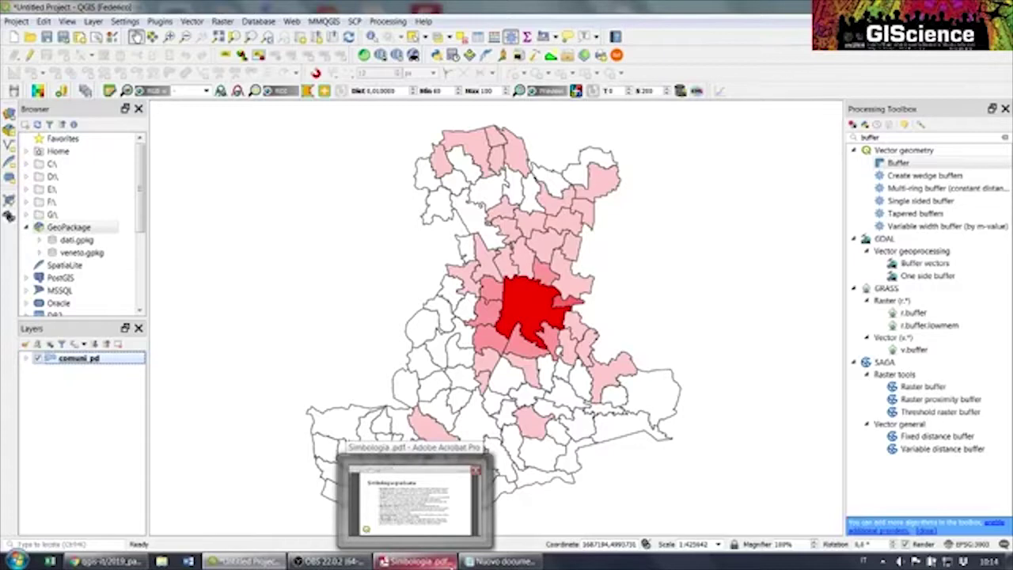
click(416, 561)
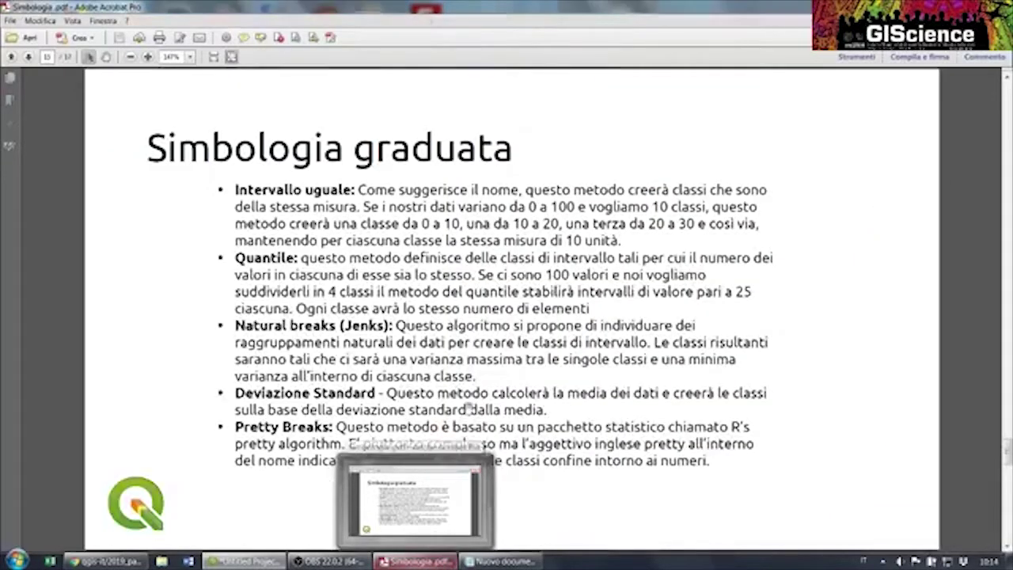
key(alt+Tab)
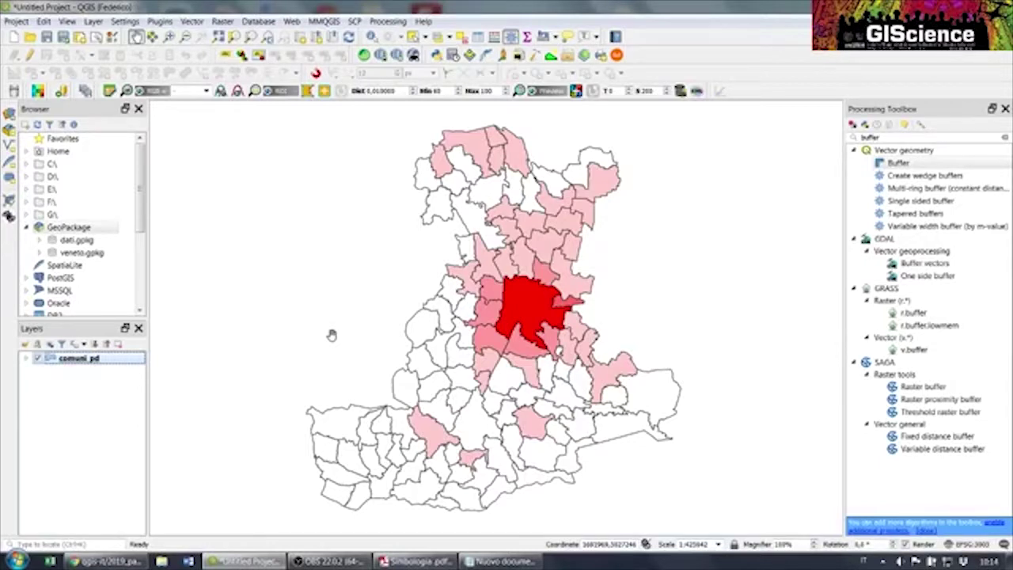
Set the graduated column of comuni_pd to Maschi, reclassify with Pretty Breaks, apply the style and uncover the map to view it
right_click(102, 362)
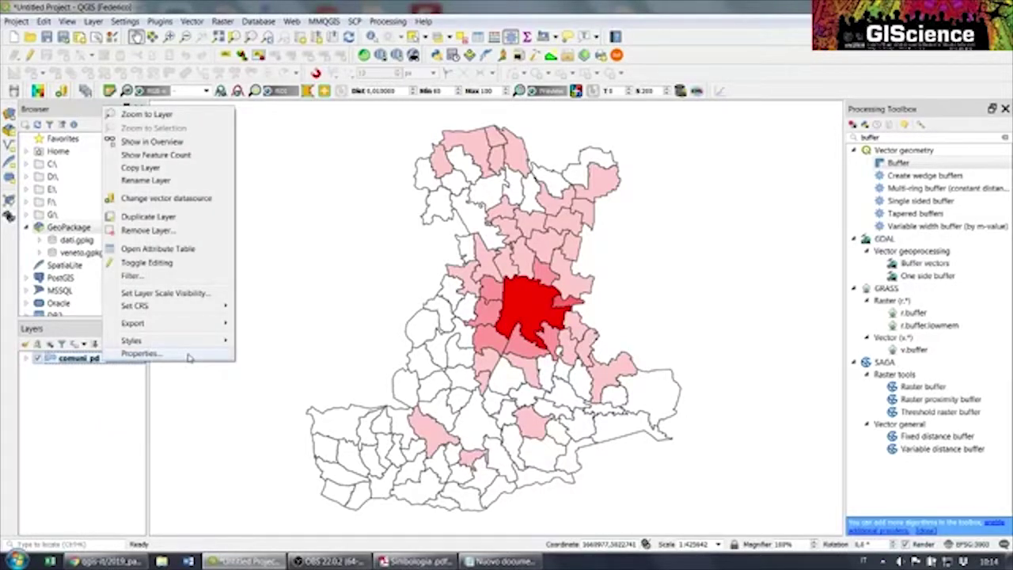
click(187, 355)
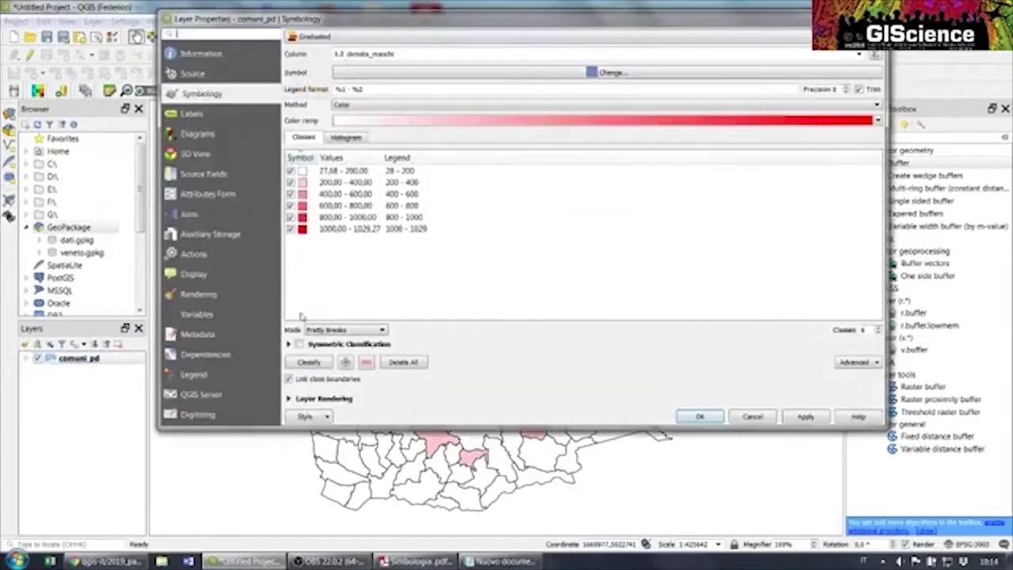
click(860, 54)
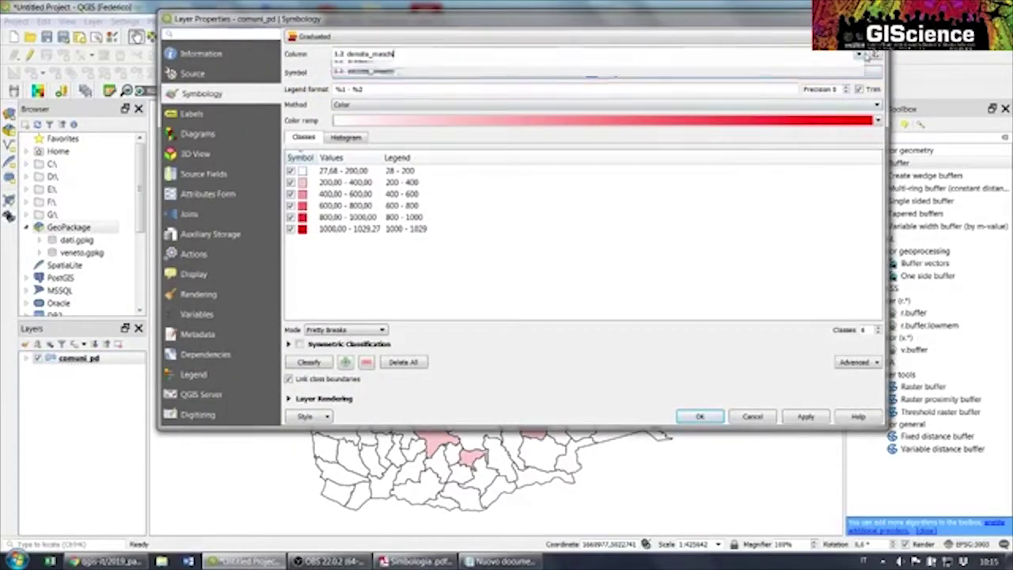
click(861, 55)
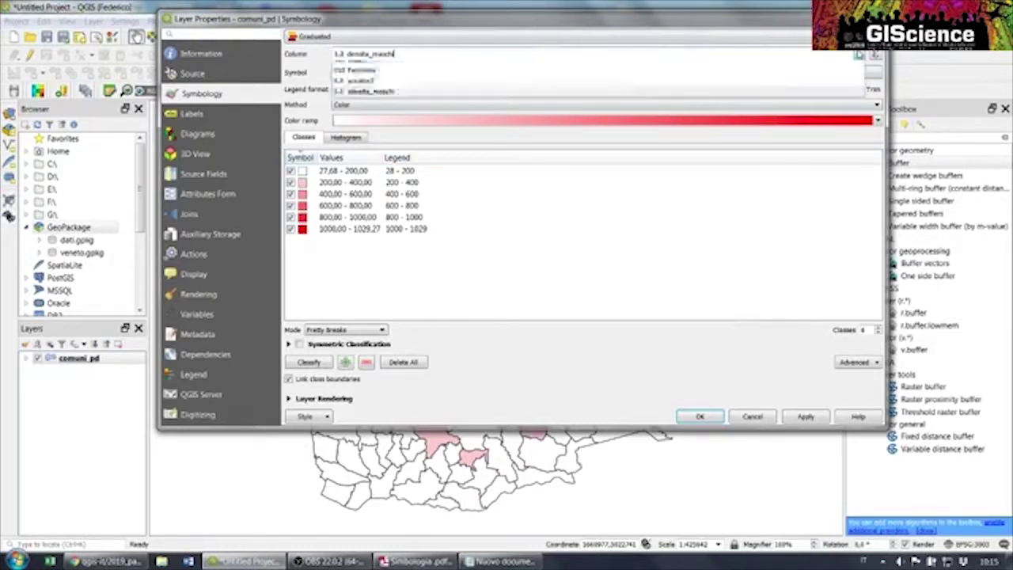
click(859, 54)
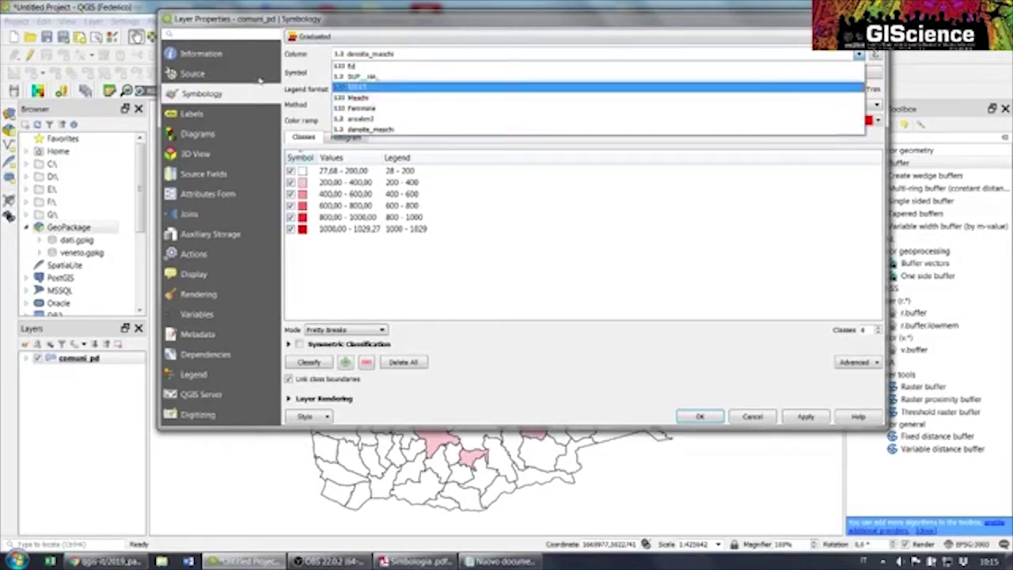
click(409, 97)
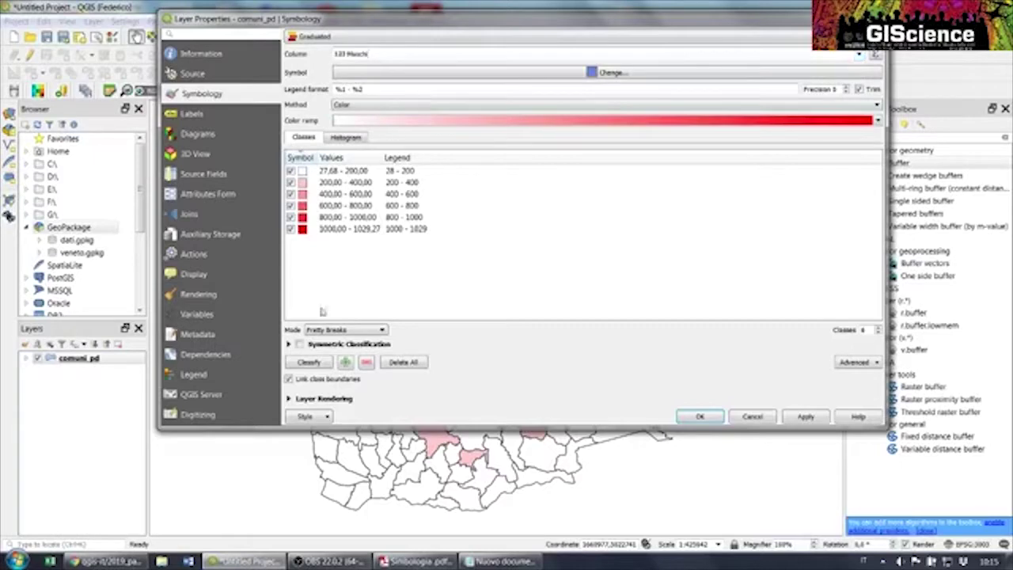
click(313, 364)
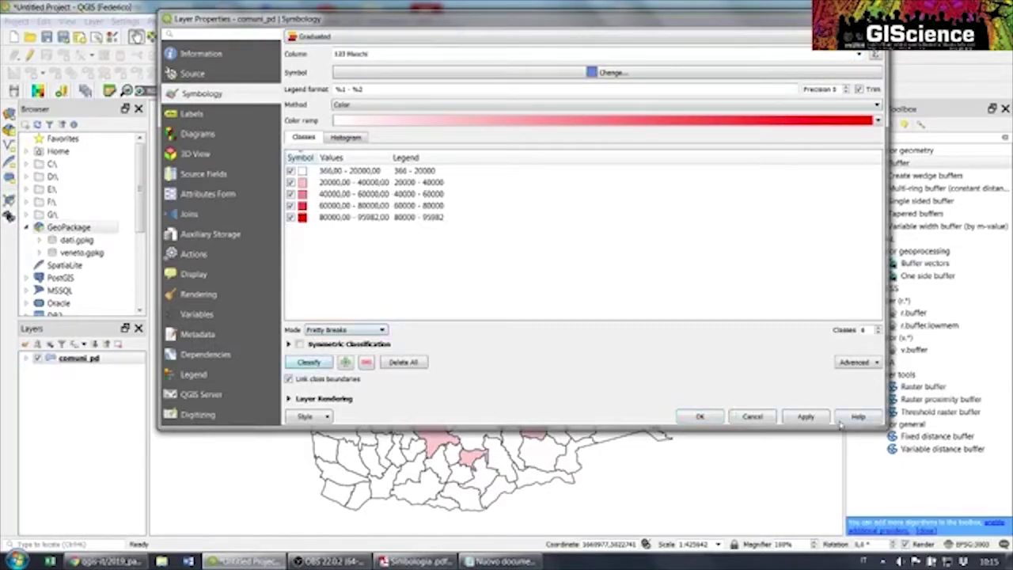
click(808, 421)
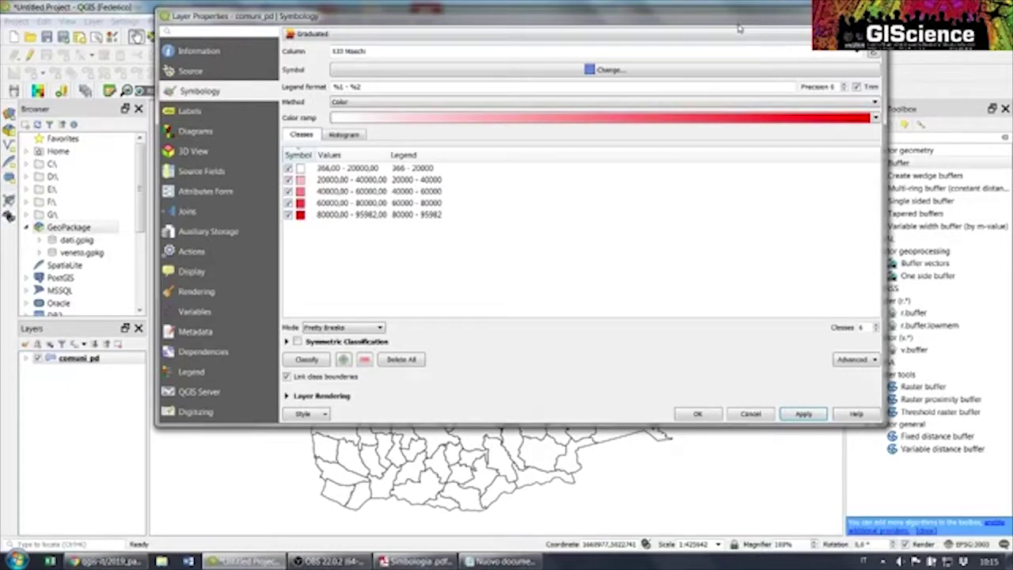
drag(660, 16, 677, 95)
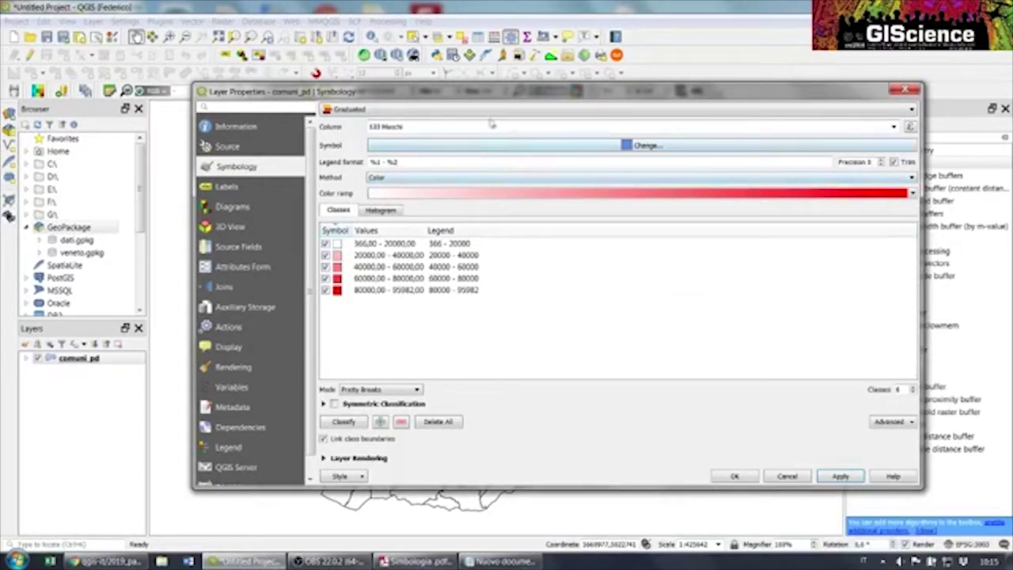
drag(488, 94, 564, 500)
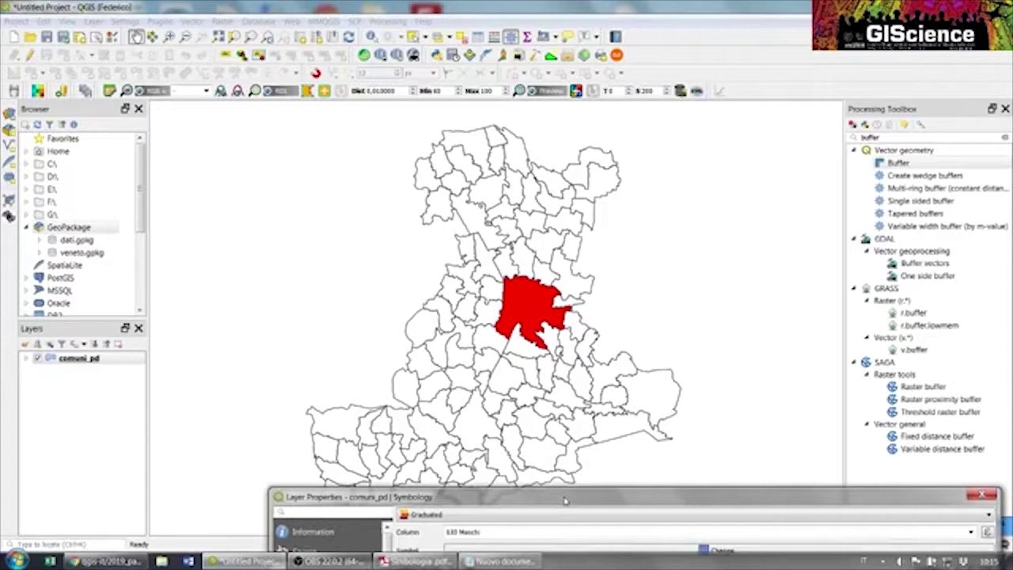
drag(565, 500, 424, 84)
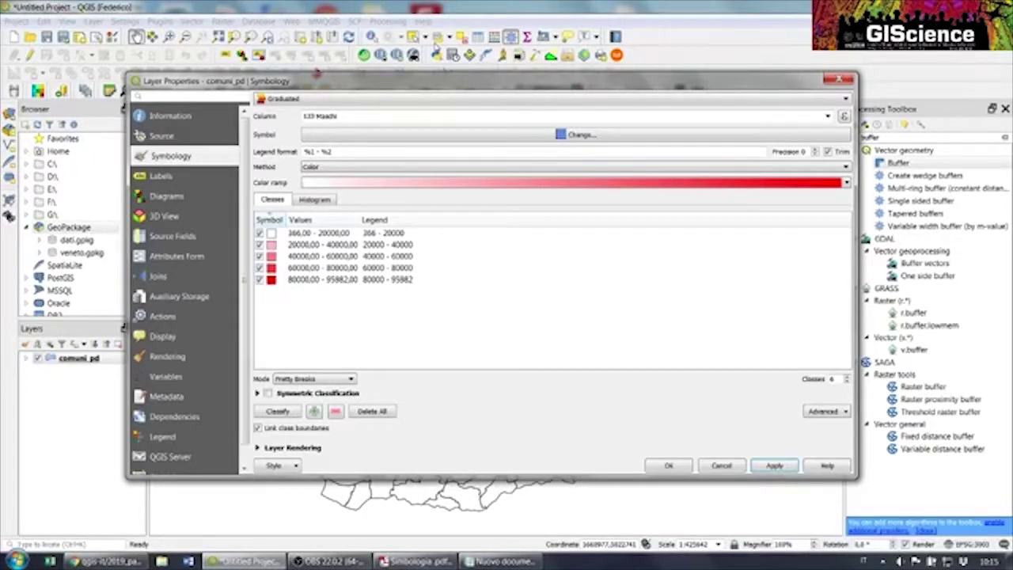
Review the available renderer types alongside Simbologia.pdf, keep Graduated for comuni_pd and close the layer properties
click(359, 99)
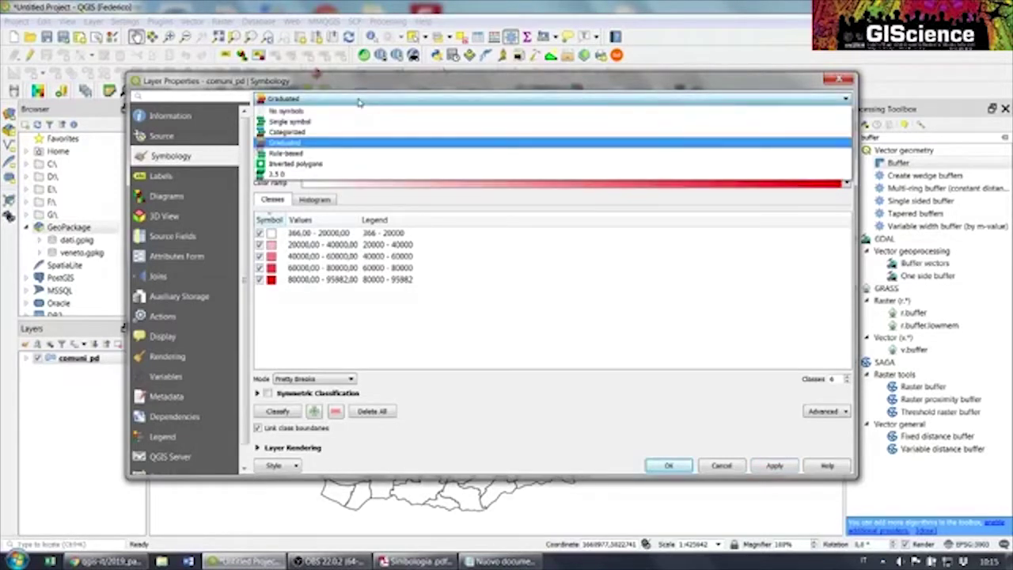
click(415, 561)
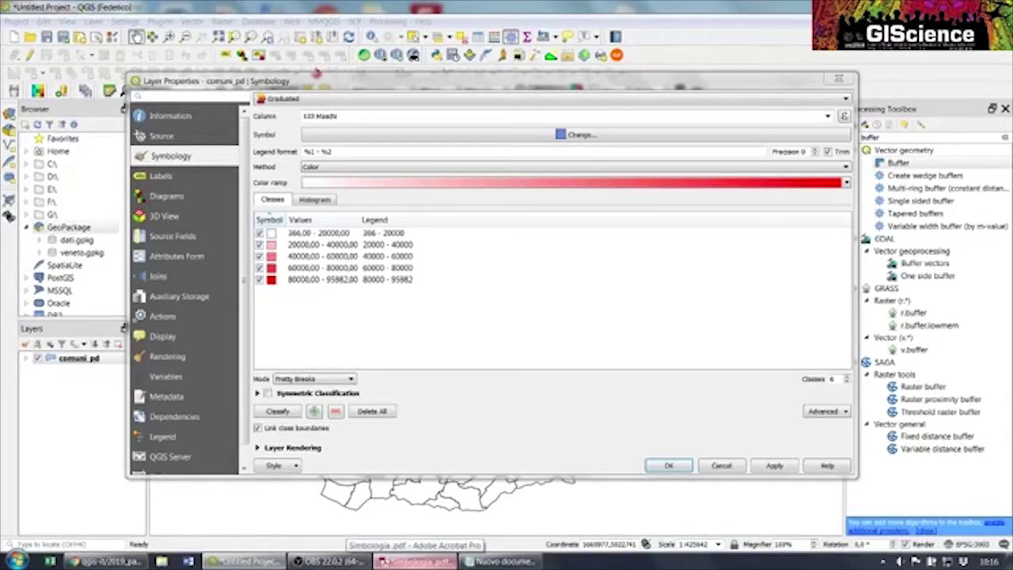
click(415, 559)
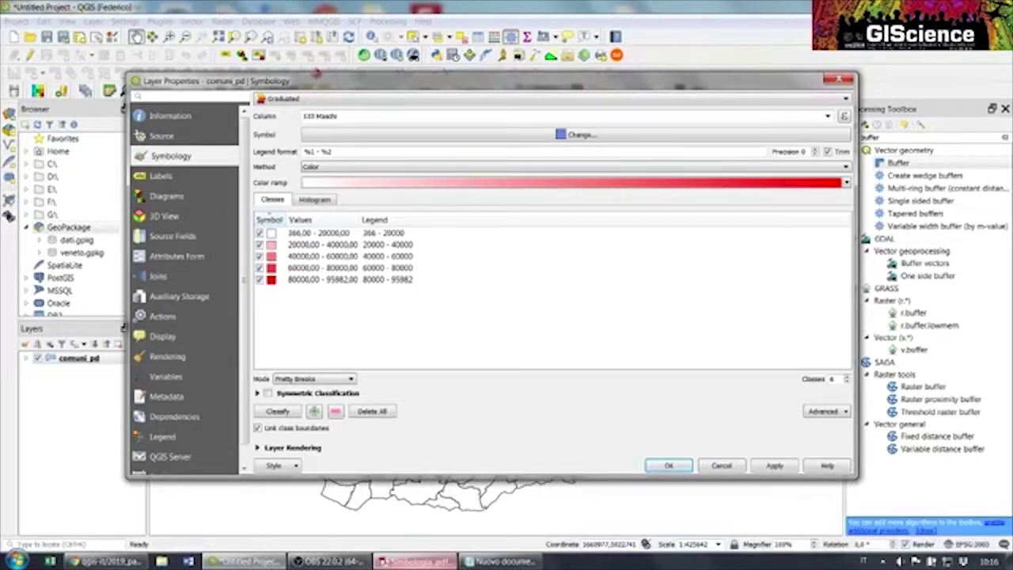
right_click(416, 561)
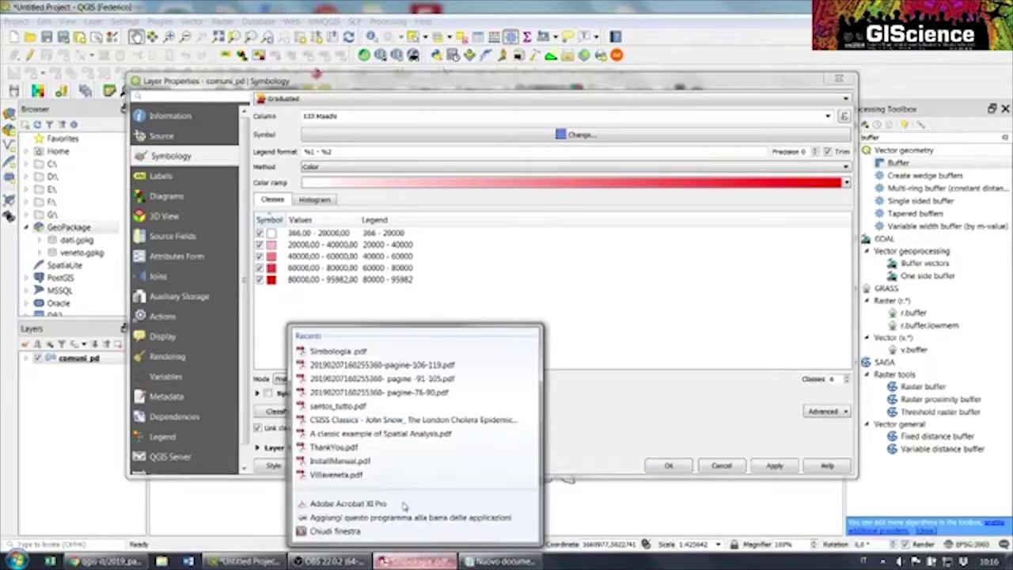
click(411, 562)
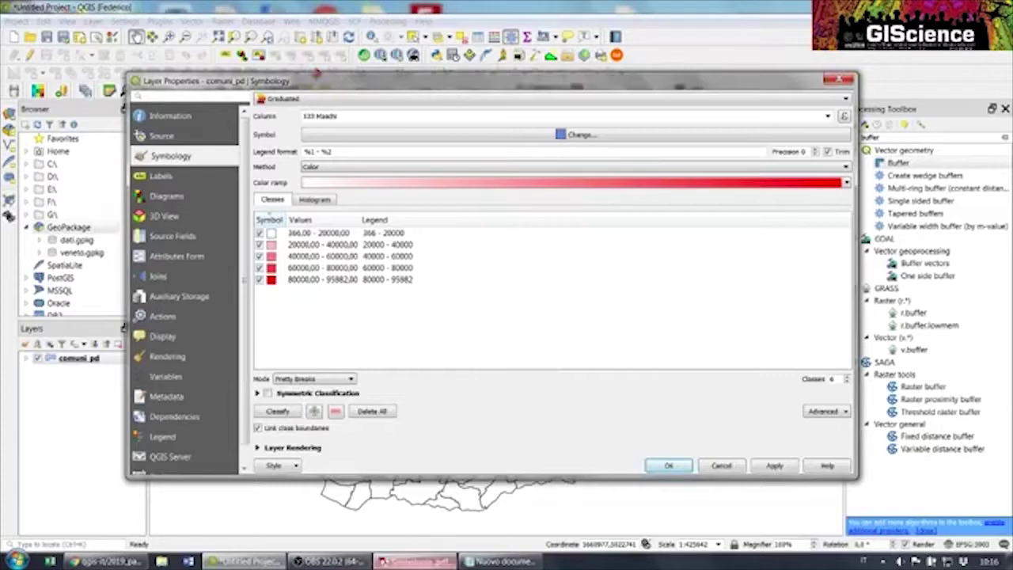
click(411, 562)
scroll(432, 354, down, 3)
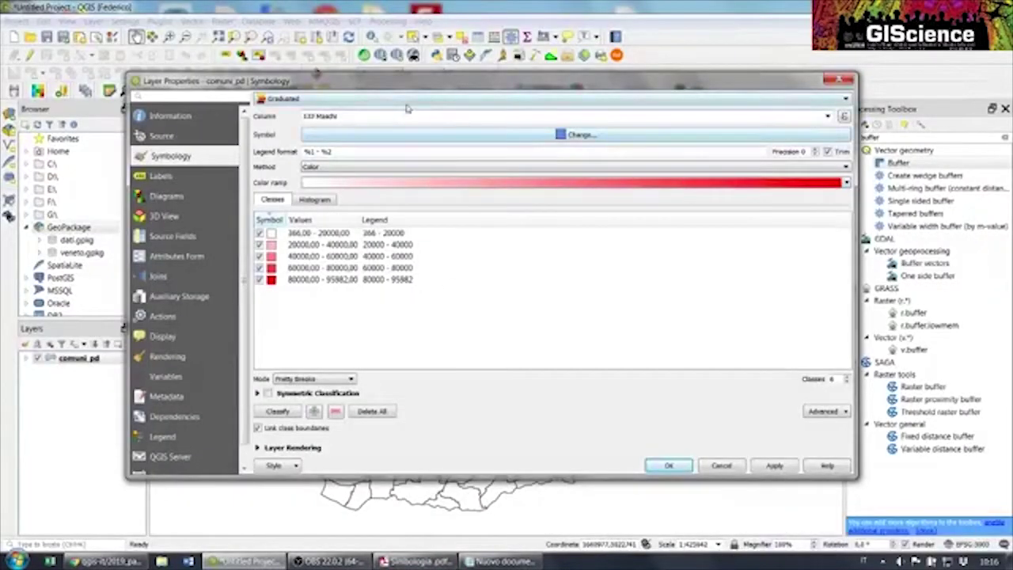
click(407, 101)
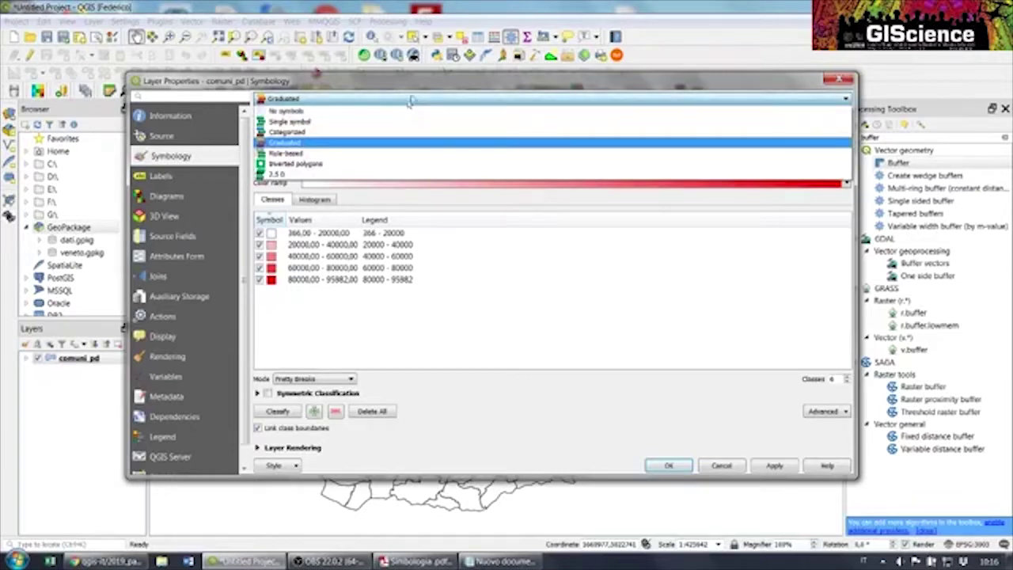
click(285, 143)
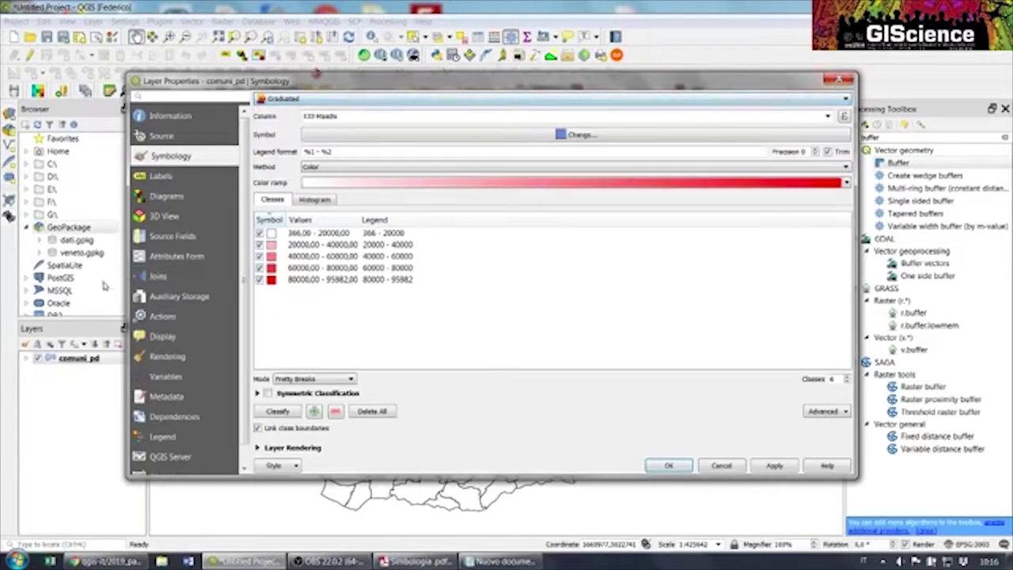
click(840, 79)
Duplicate the comuni_pd layer, collapse the copy's legend and make the copy visible on the map
right_click(91, 359)
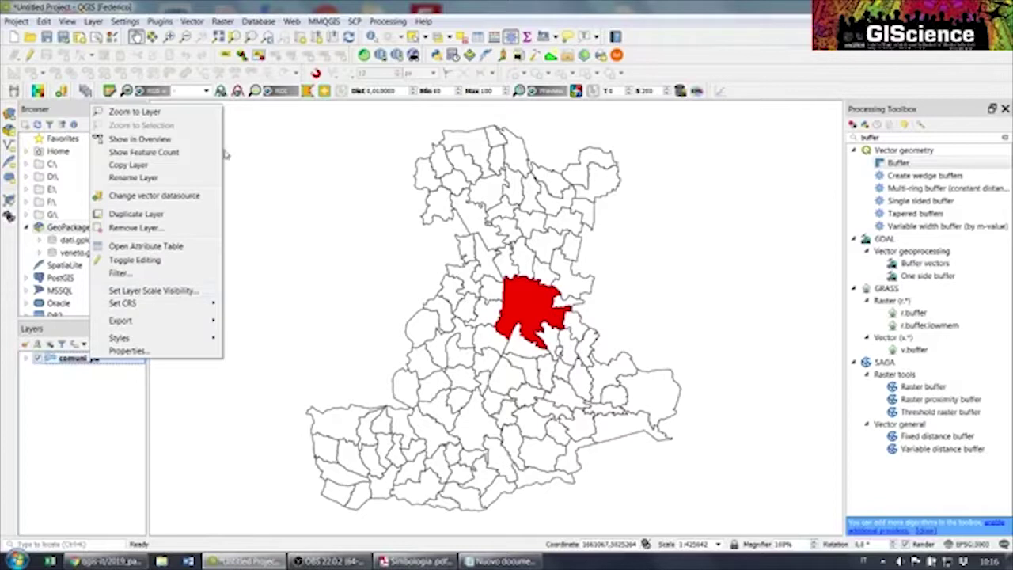
click(154, 214)
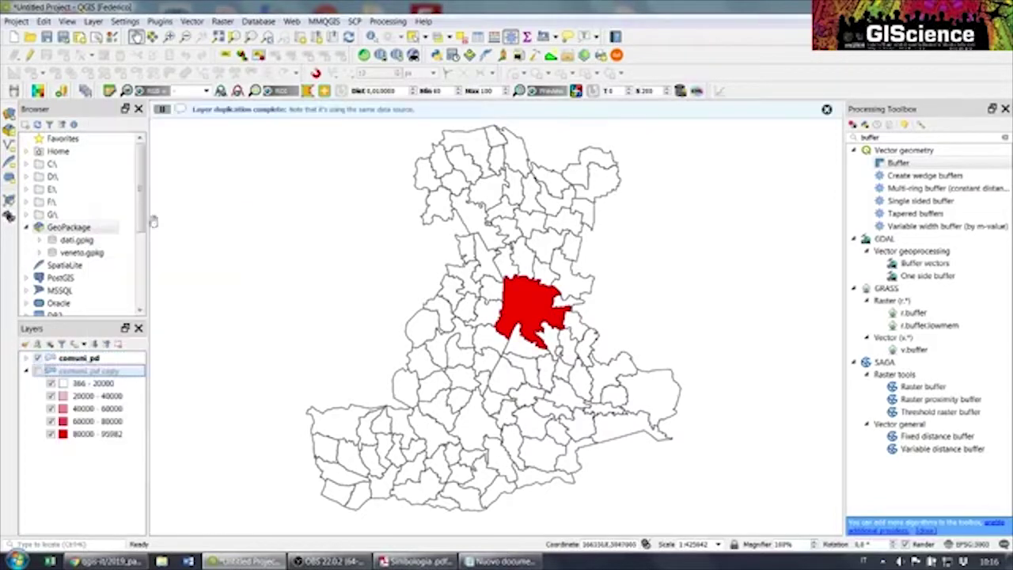
click(79, 360)
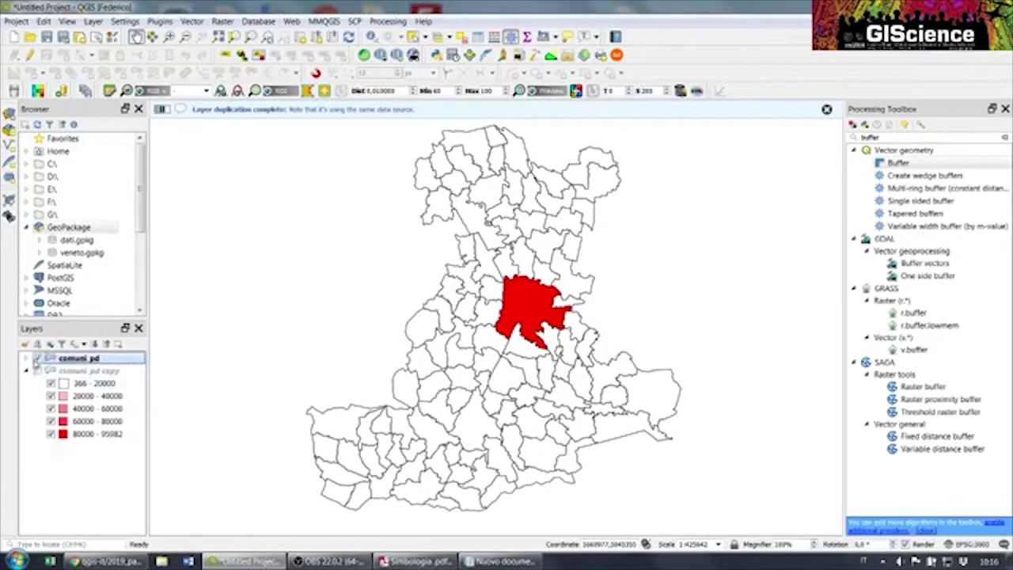
click(26, 370)
click(37, 371)
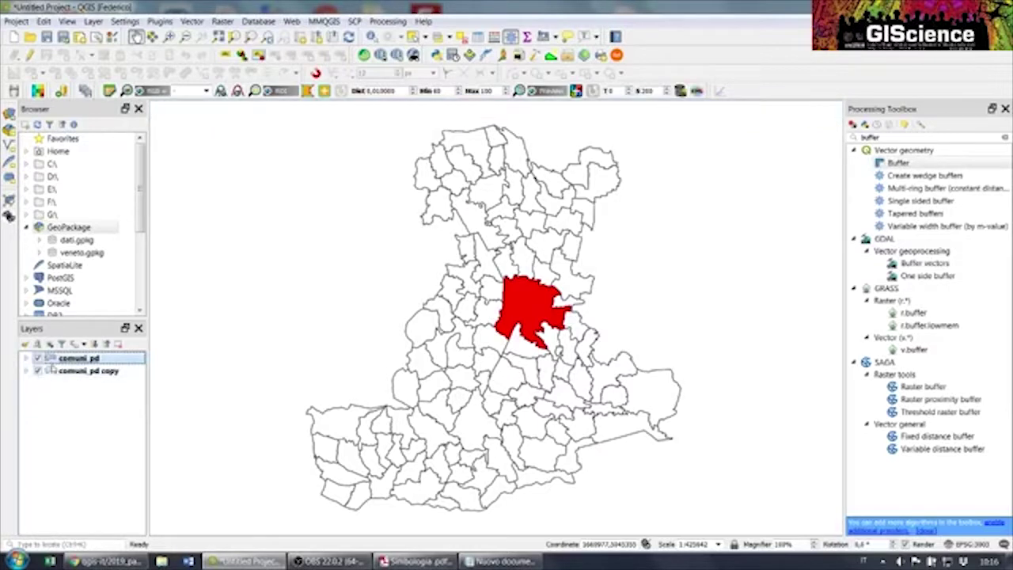
Compare comuni_pd and comuni_pd copy by switching their visibility off and on, leaving both layers shown
click(38, 358)
right_click(75, 372)
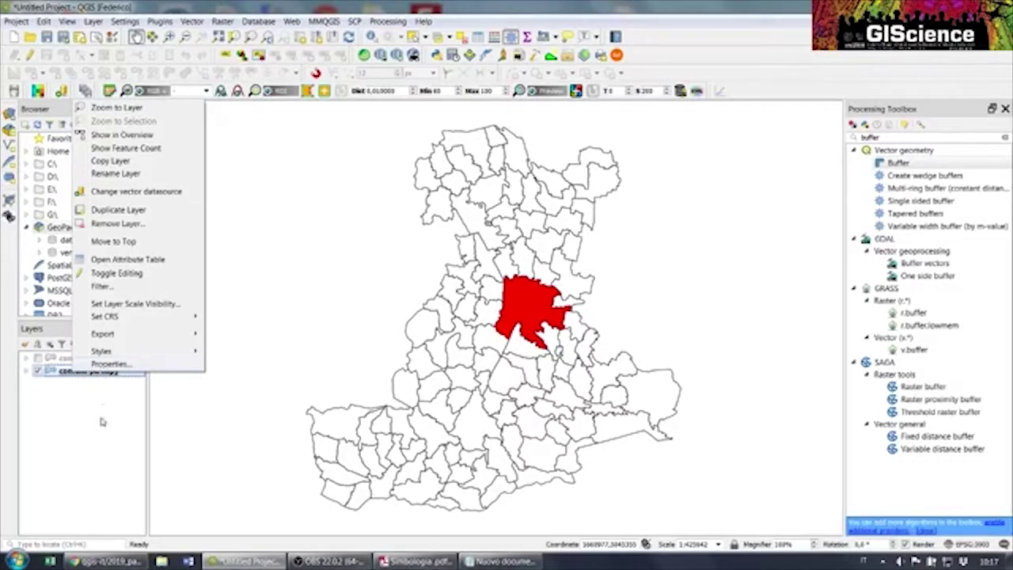
click(96, 464)
click(80, 360)
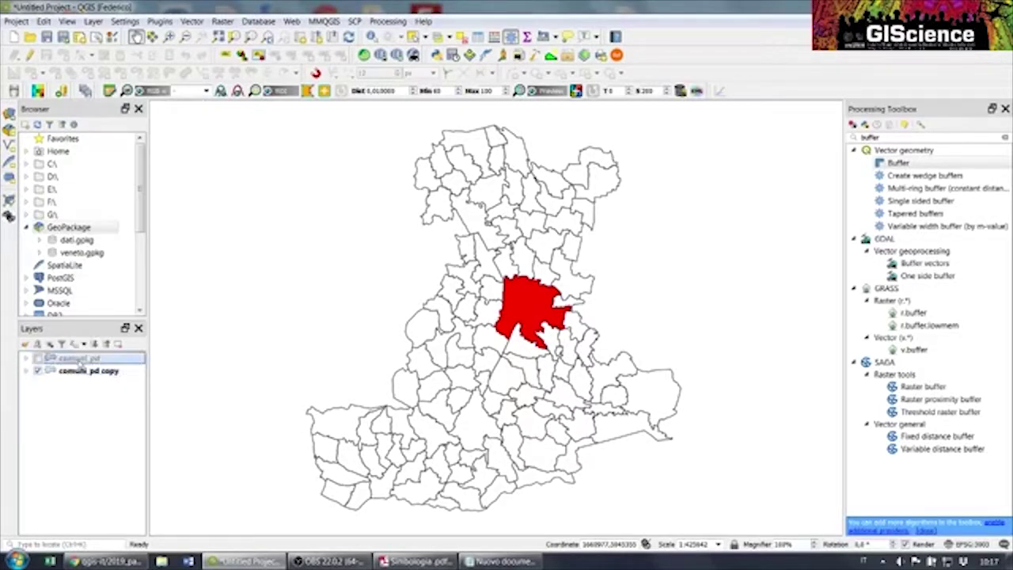
click(37, 370)
click(37, 358)
click(37, 371)
Try to filter the comuni_pd layer to the municipality whose NOMCOM equals padova
right_click(91, 360)
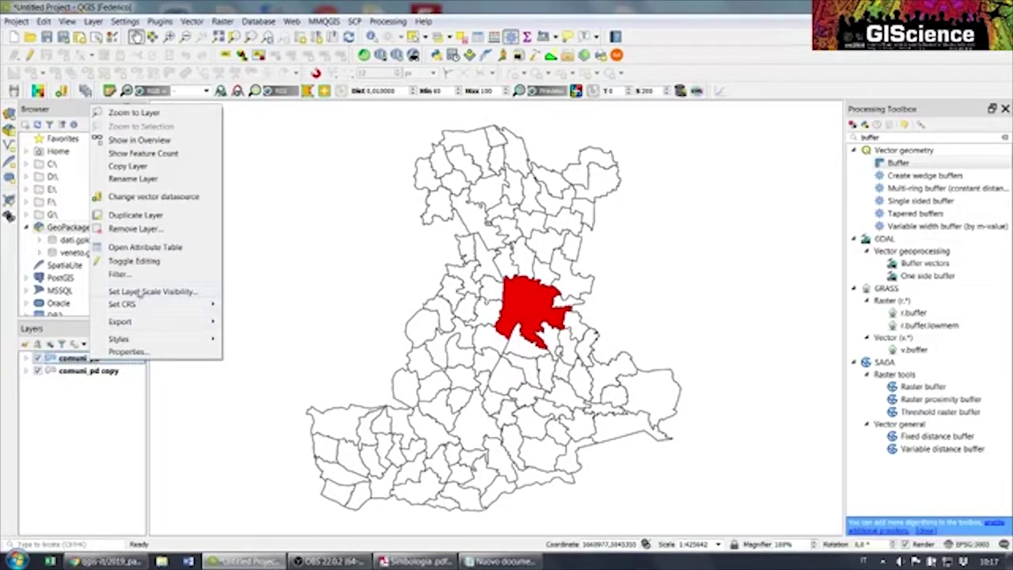
click(168, 276)
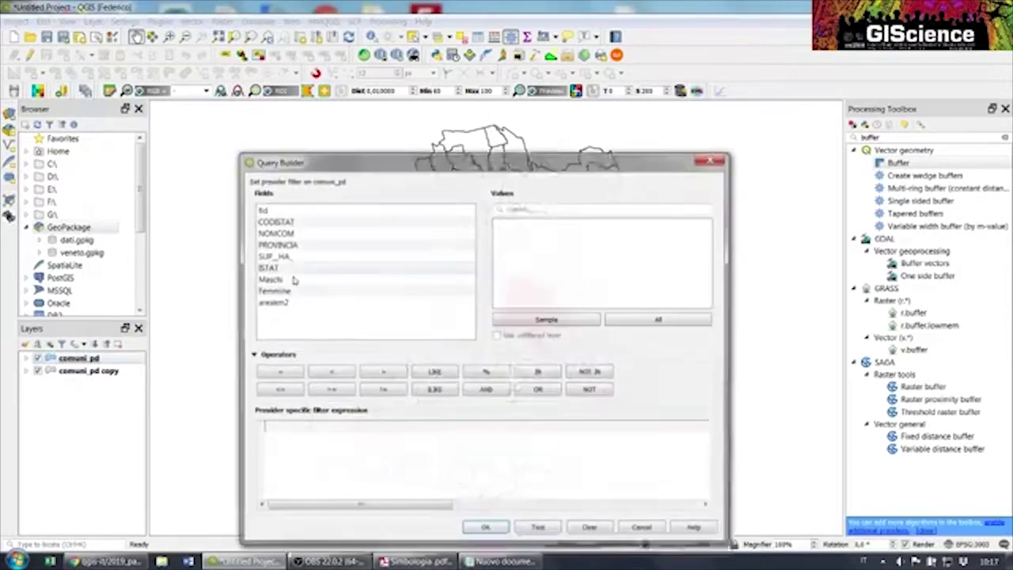
double_click(307, 232)
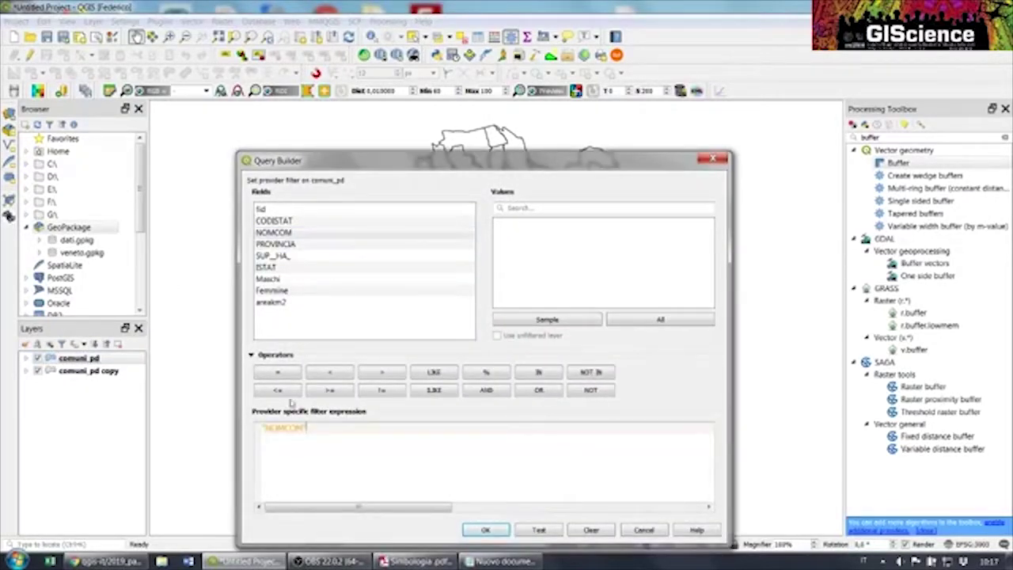
click(283, 373)
click(555, 323)
click(542, 208)
text(padova)
key(Return)
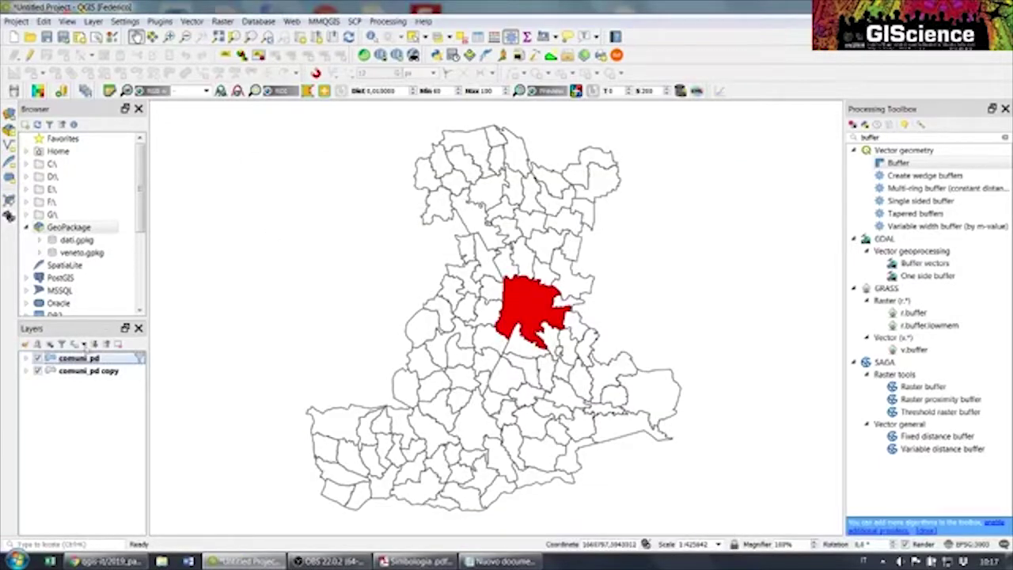
Hide comuni_pd copy and toggle comuni_pd off and on to check the filtered layer by itself
right_click(82, 359)
click(38, 371)
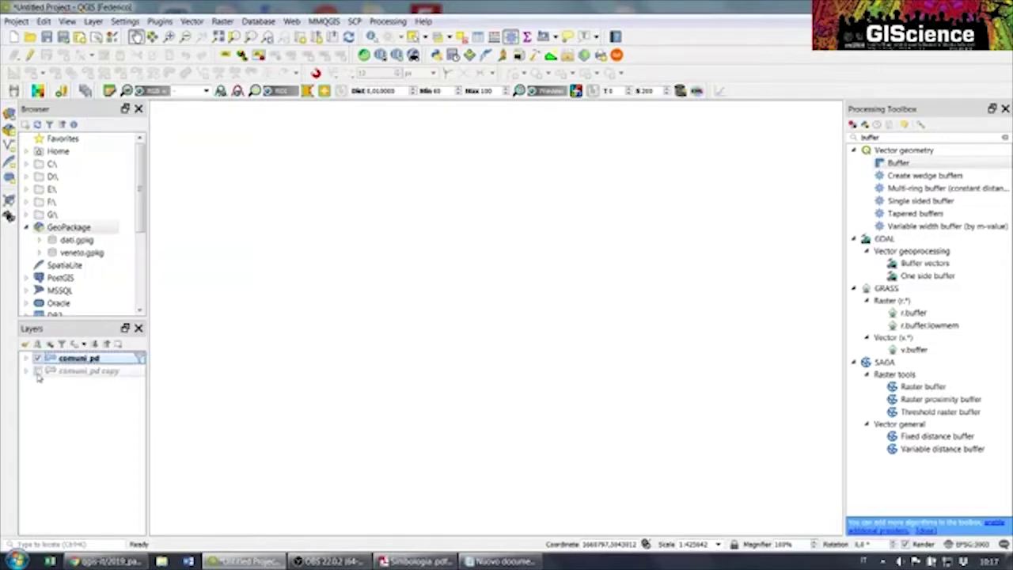
click(37, 358)
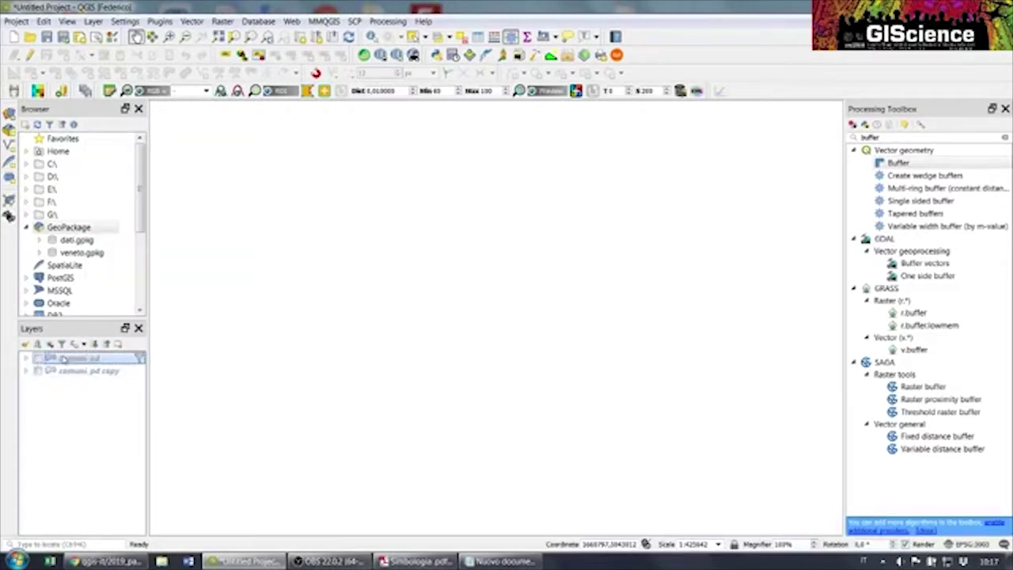
click(38, 358)
Reopen the filter of the comuni_pd layer and clear its incomplete NOMCOM expression
right_click(68, 360)
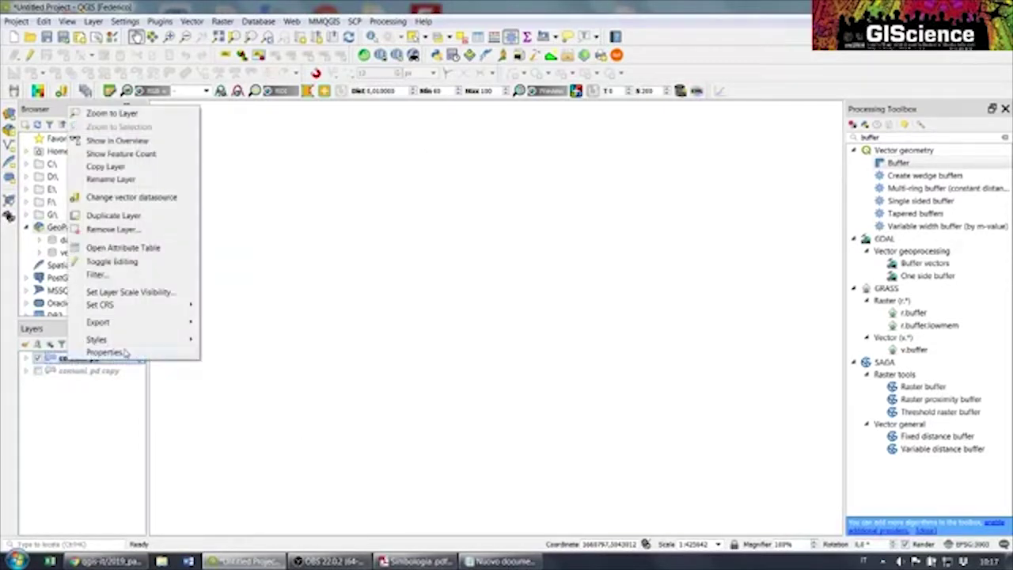
click(142, 274)
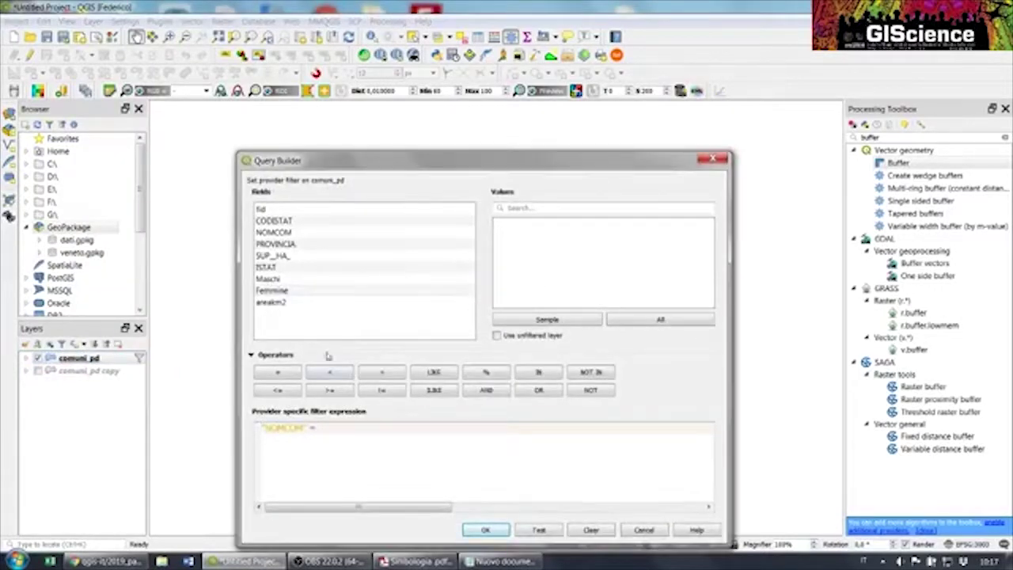
click(567, 321)
click(657, 320)
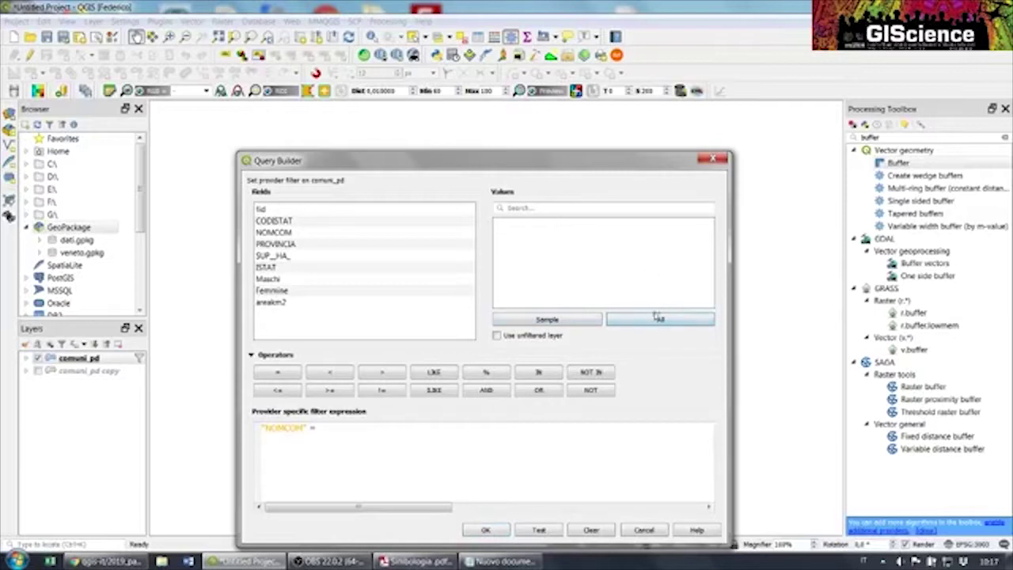
drag(391, 433, 190, 428)
key(Delete)
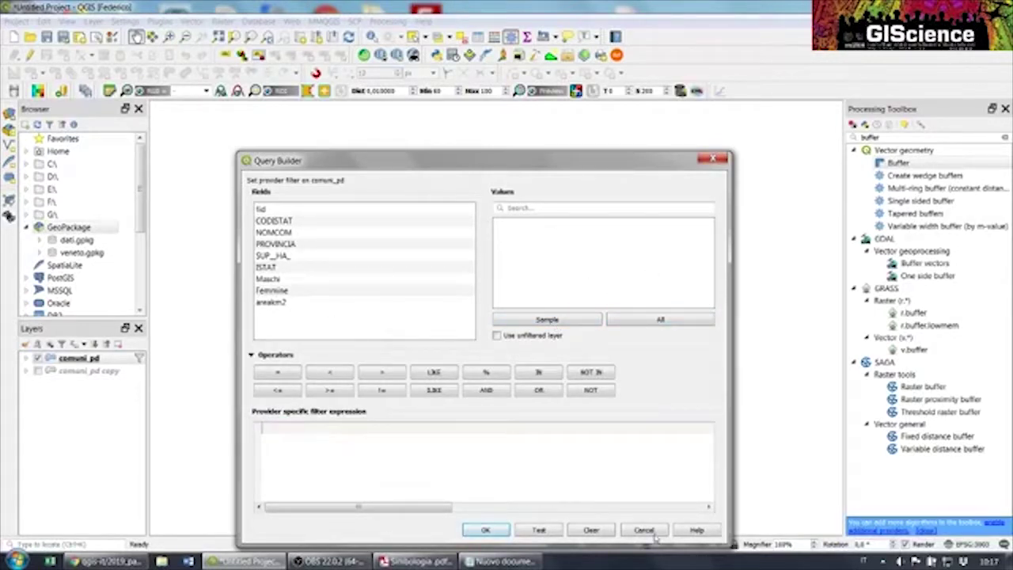
click(591, 529)
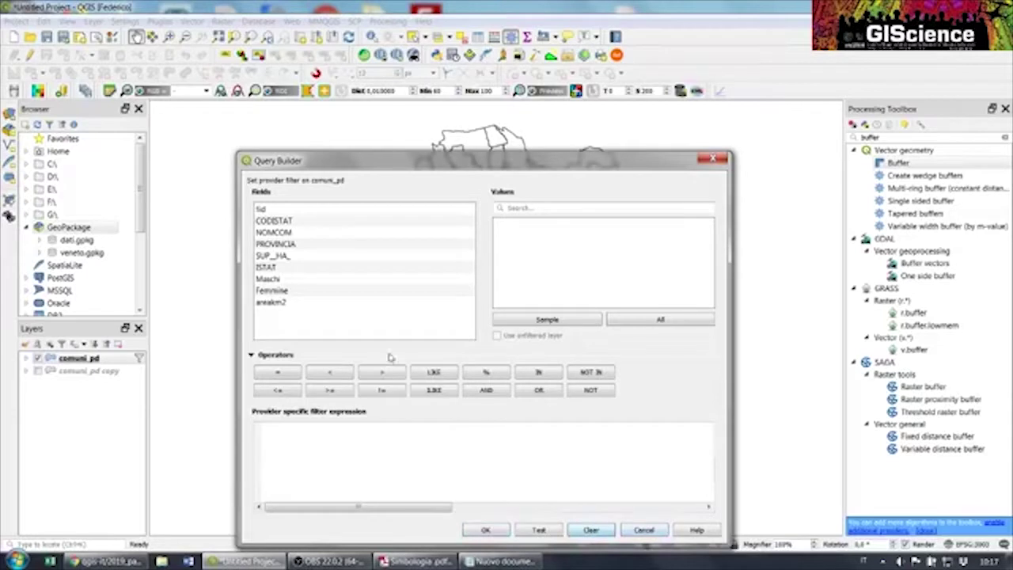
Filter comuni_pd with the expression "NOMCOM" = 'Padova', picking Padova from the field's full list of values
double_click(274, 232)
click(278, 371)
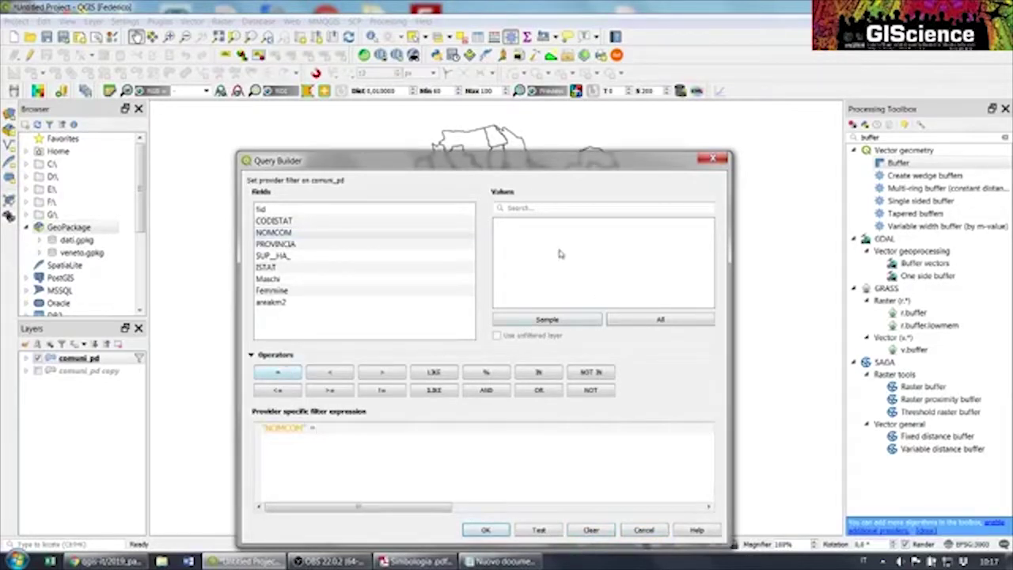
click(659, 318)
click(554, 209)
text(padova)
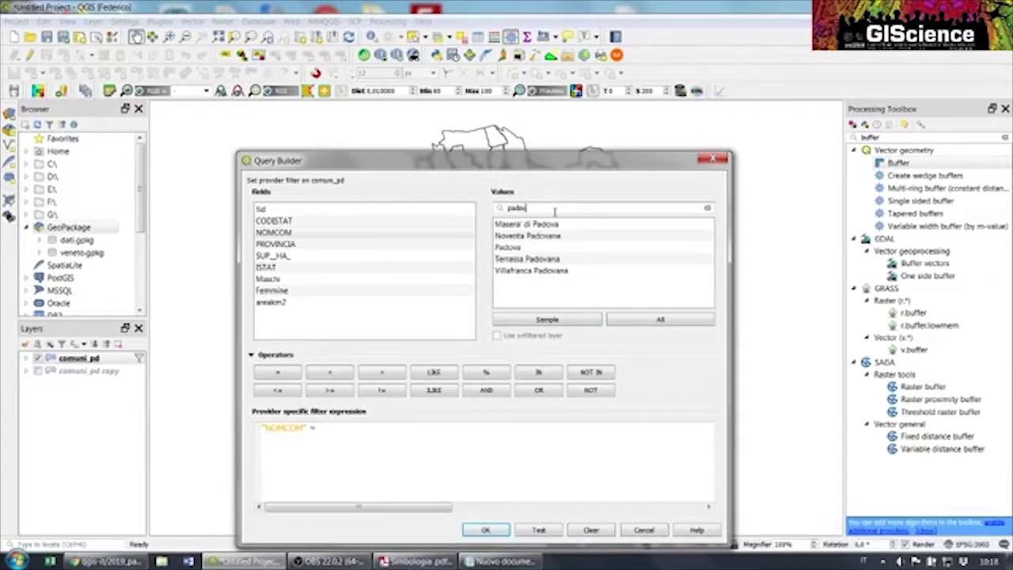
double_click(522, 246)
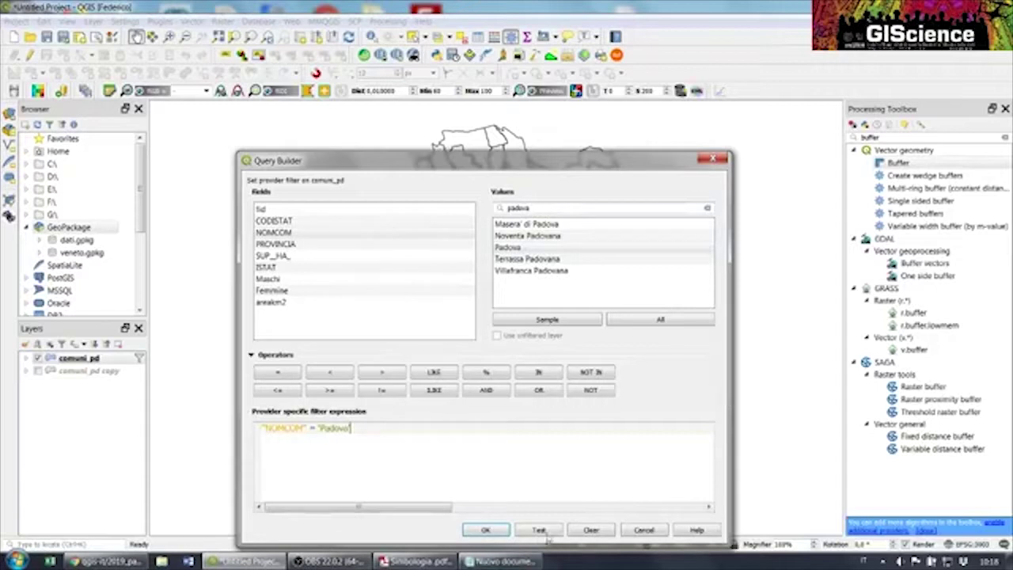
click(496, 527)
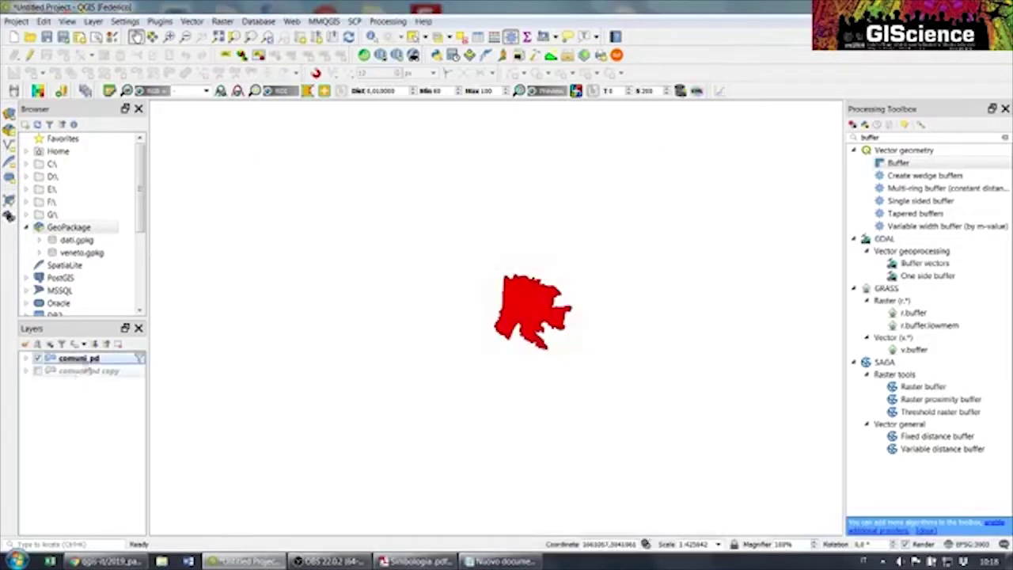
Show comuni_pd copy beneath the filtered comuni_pd layer and toggle the copy off and on to compare them
click(40, 370)
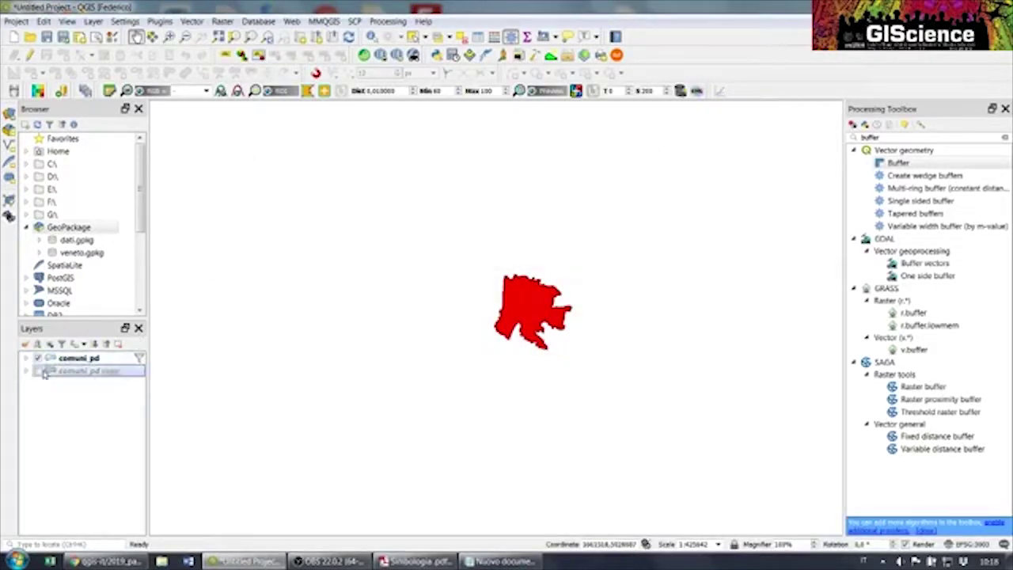
click(38, 370)
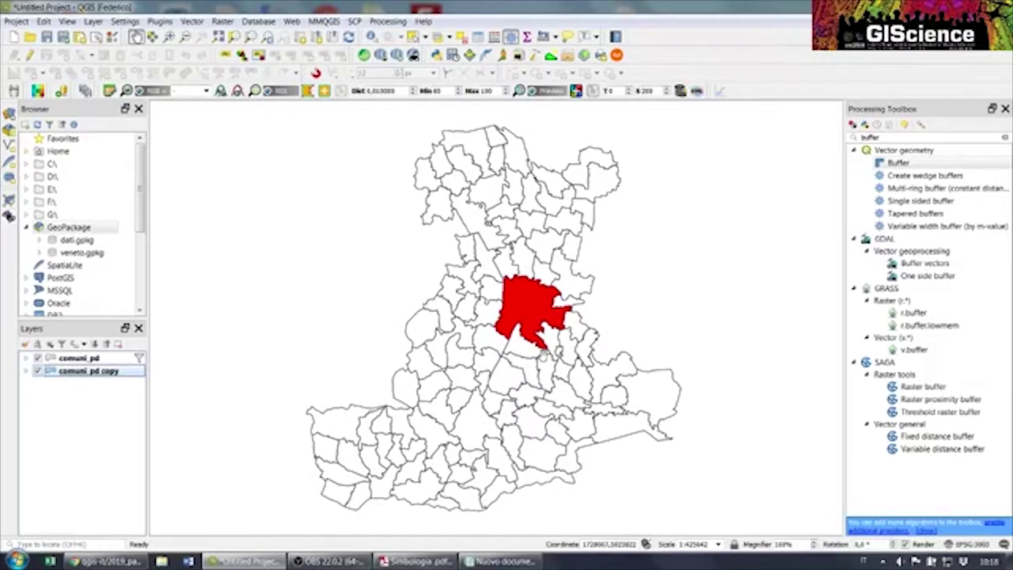
click(69, 361)
right_click(70, 360)
click(37, 371)
click(37, 372)
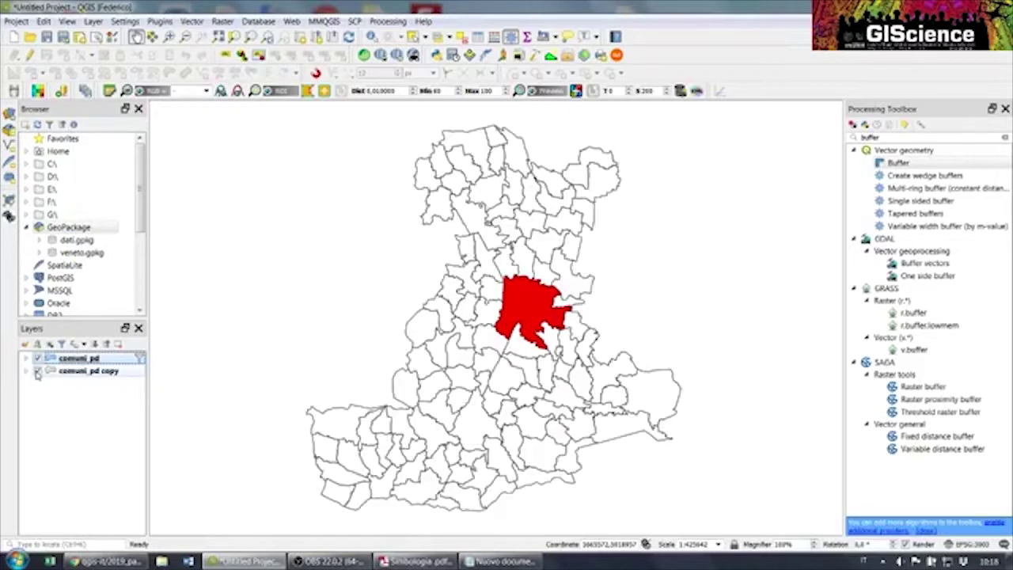
Style comuni_pd as Inverted polygons with a Single symbol sub renderer and the gray 3 fill preset
right_click(78, 361)
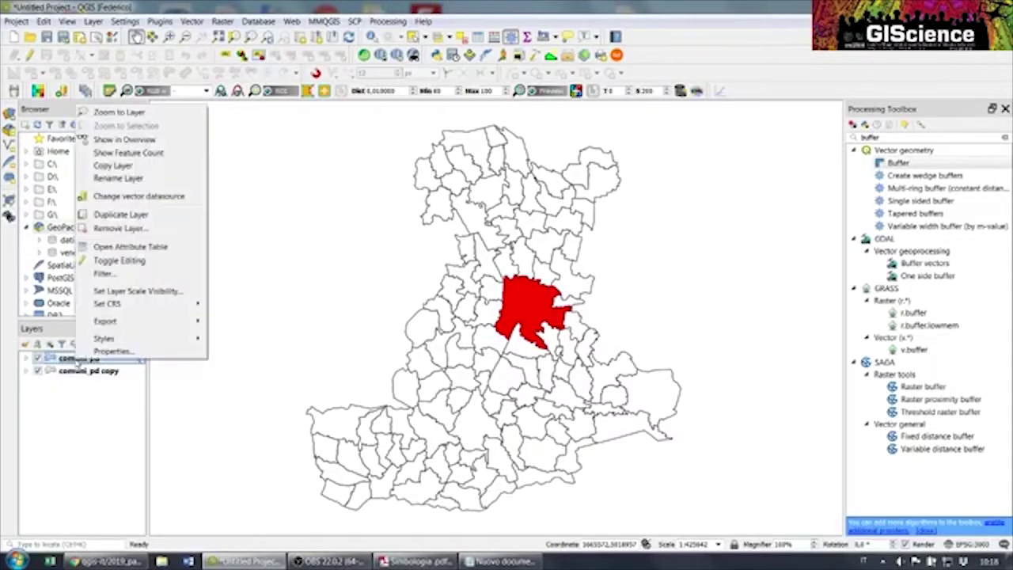
click(109, 350)
click(510, 127)
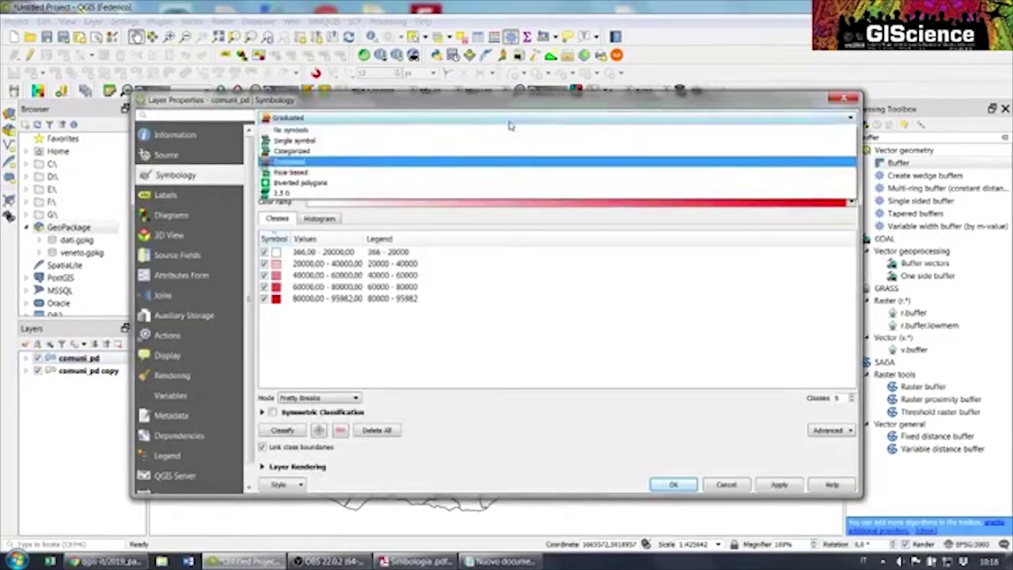
click(413, 183)
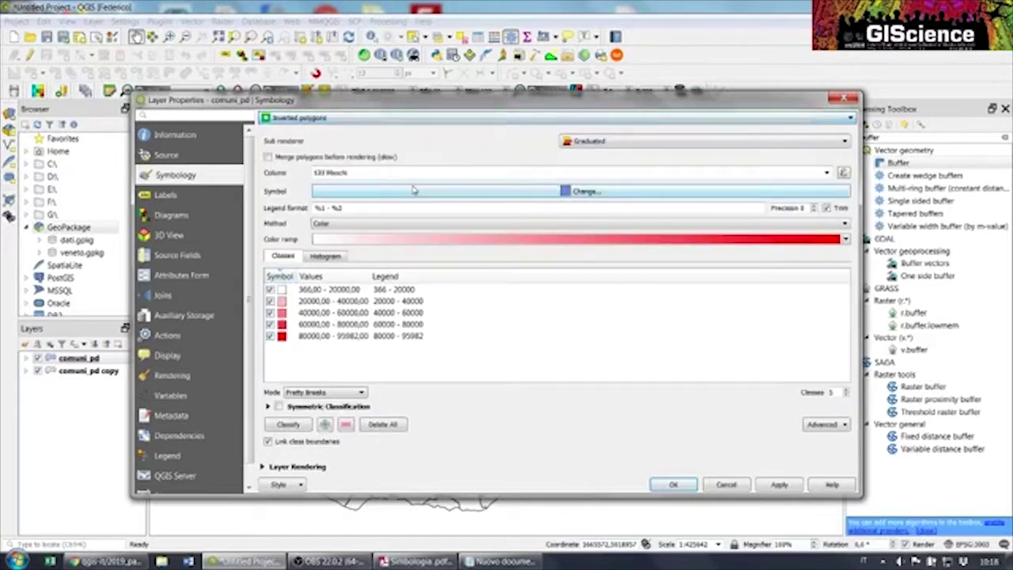
click(601, 141)
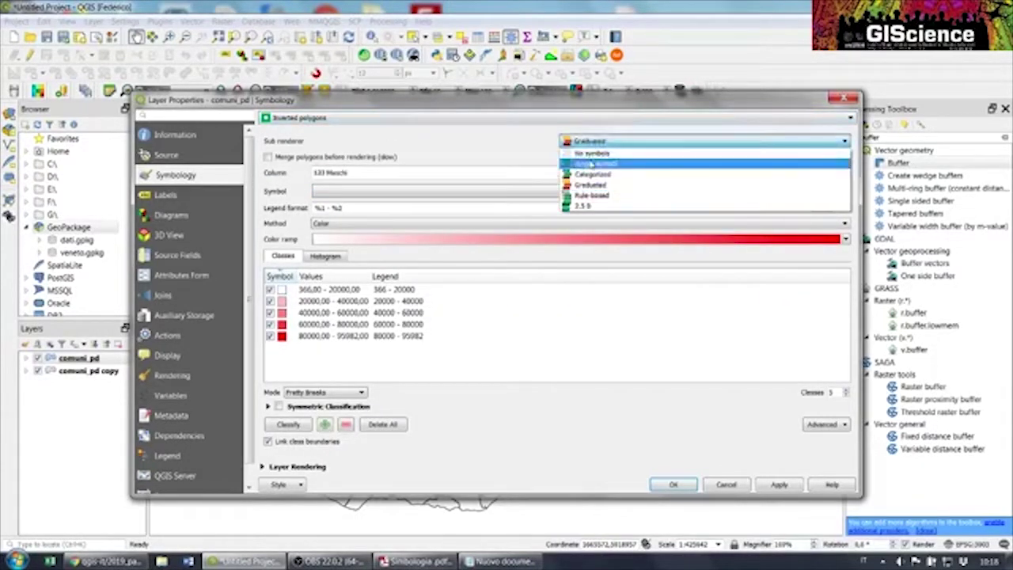
click(591, 163)
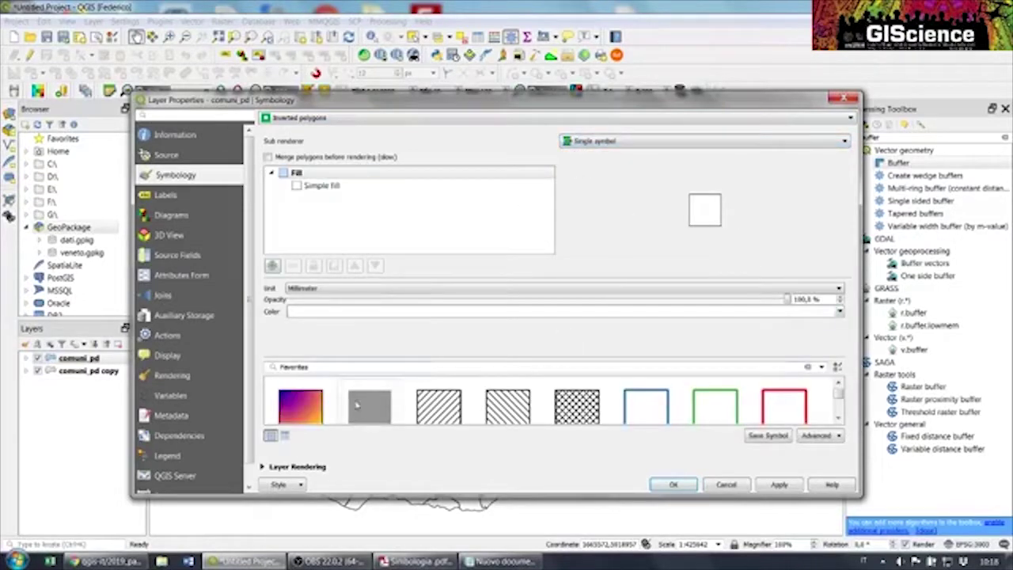
click(369, 405)
click(780, 485)
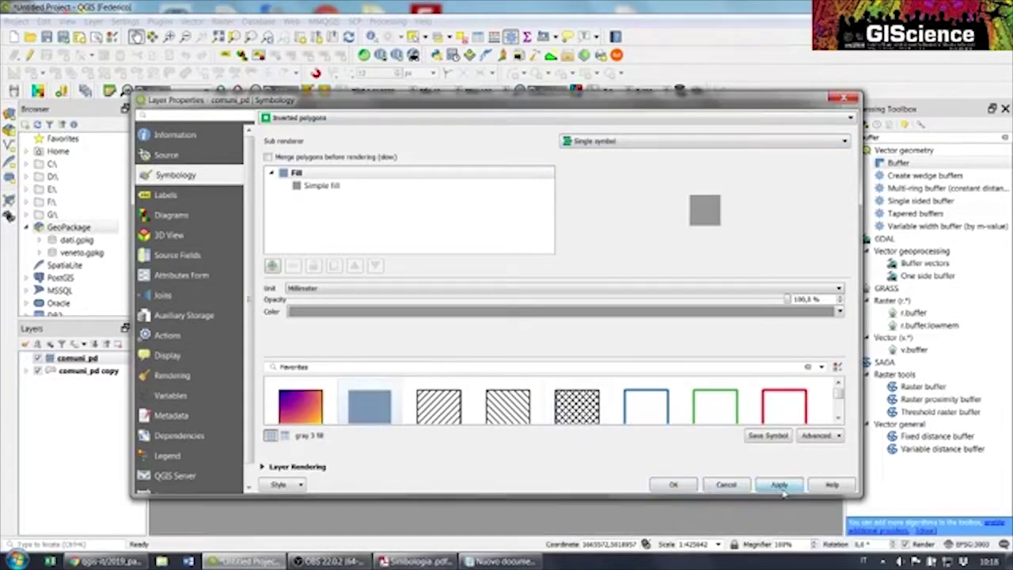
click(673, 484)
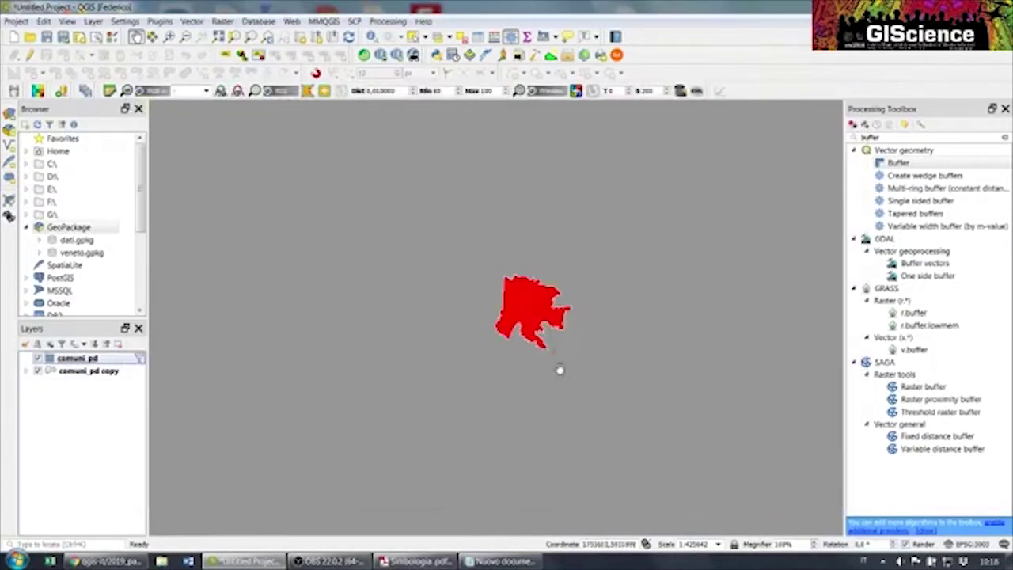
Switch comuni_pd copy off and on beneath the inverted mask, and hide the comuni_pd layer
click(37, 370)
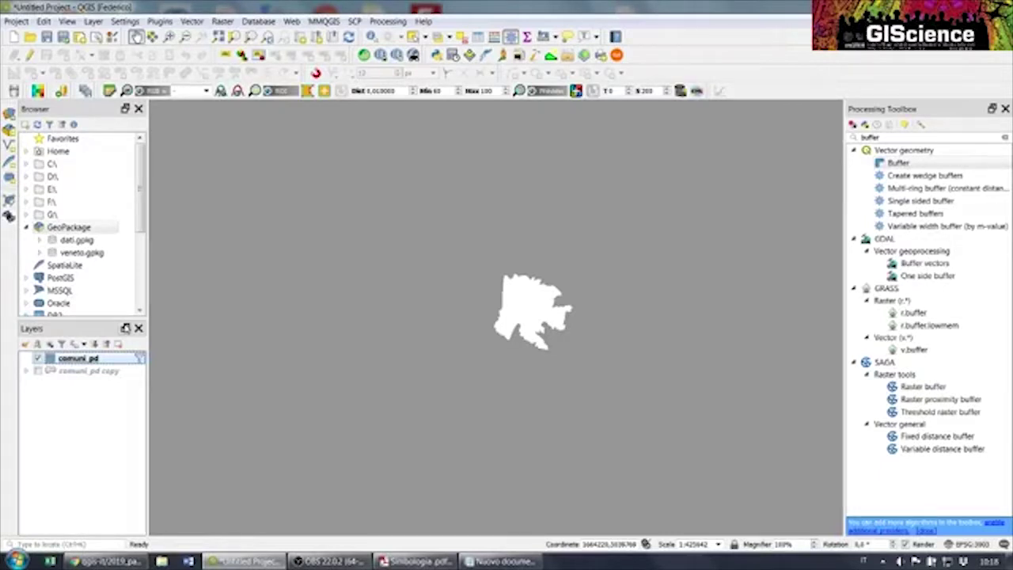
drag(572, 316, 566, 313)
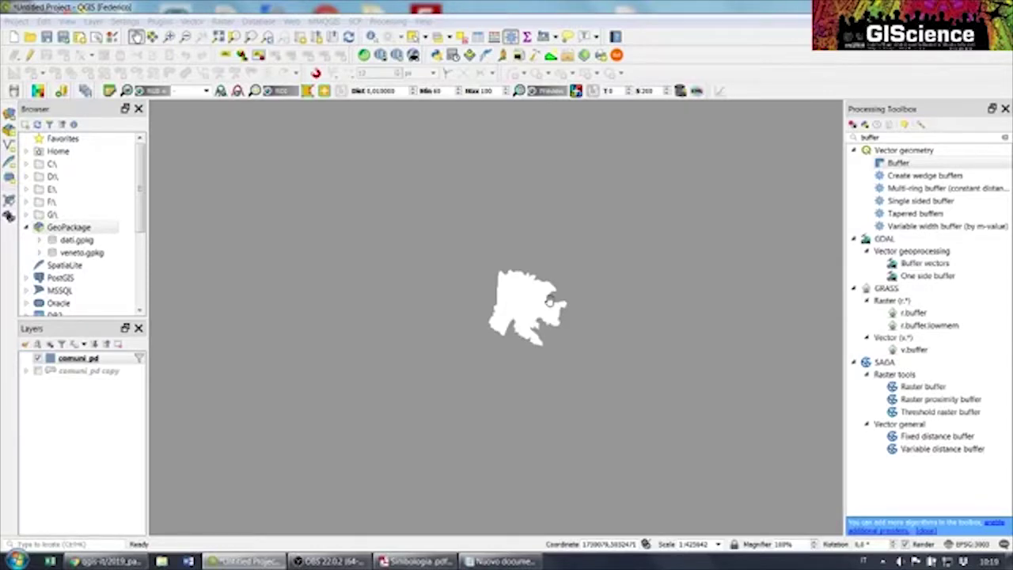
click(37, 370)
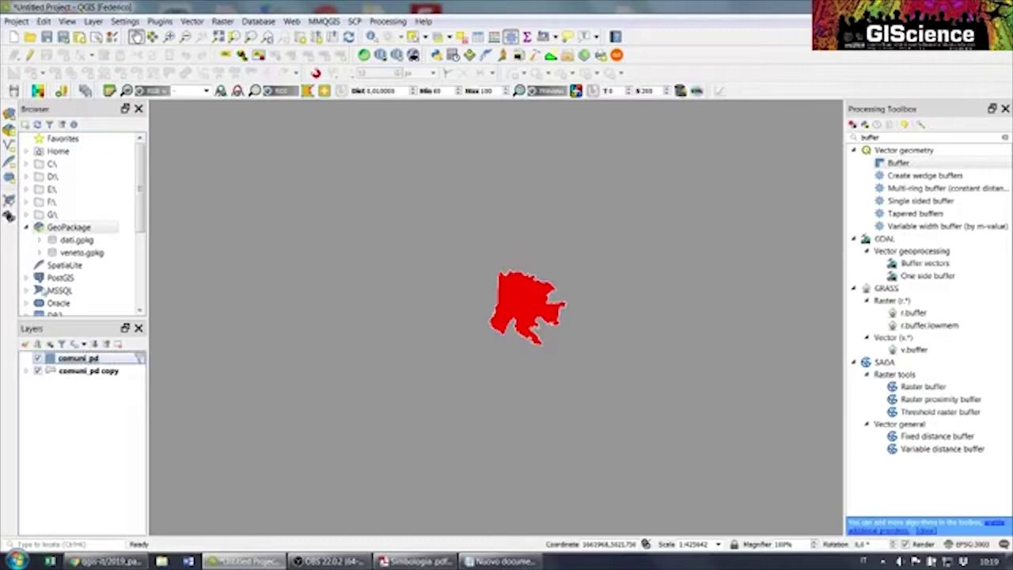
click(37, 359)
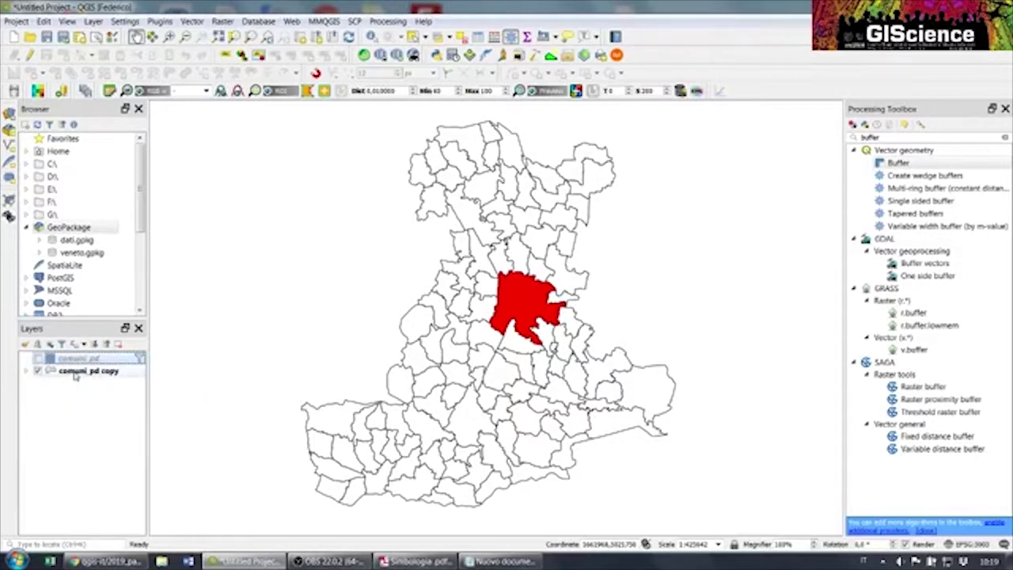
Change comuni_pd copy to Single symbol symbology with the recent blue #3b7bd3 as its fill color
right_click(75, 375)
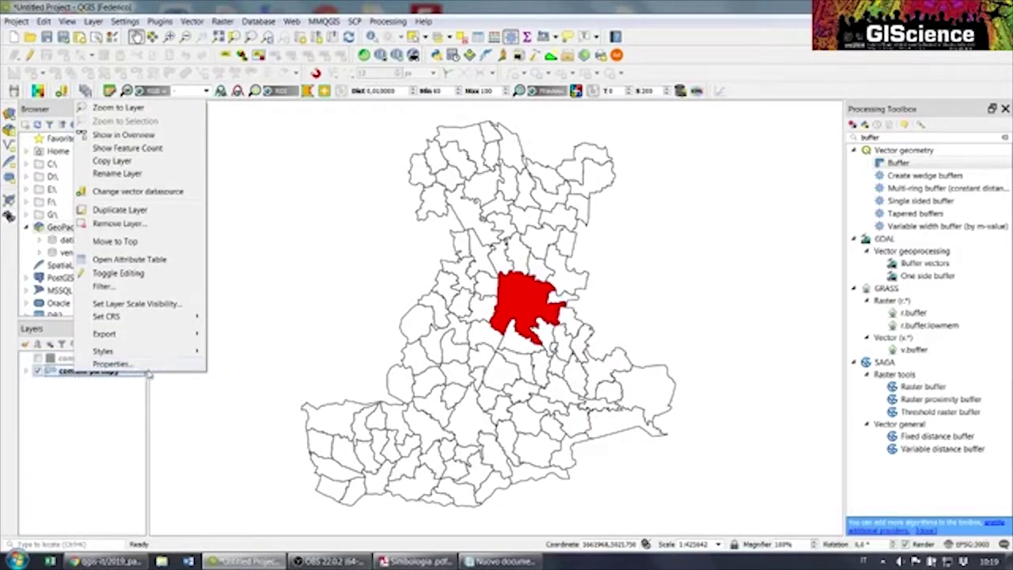
click(126, 365)
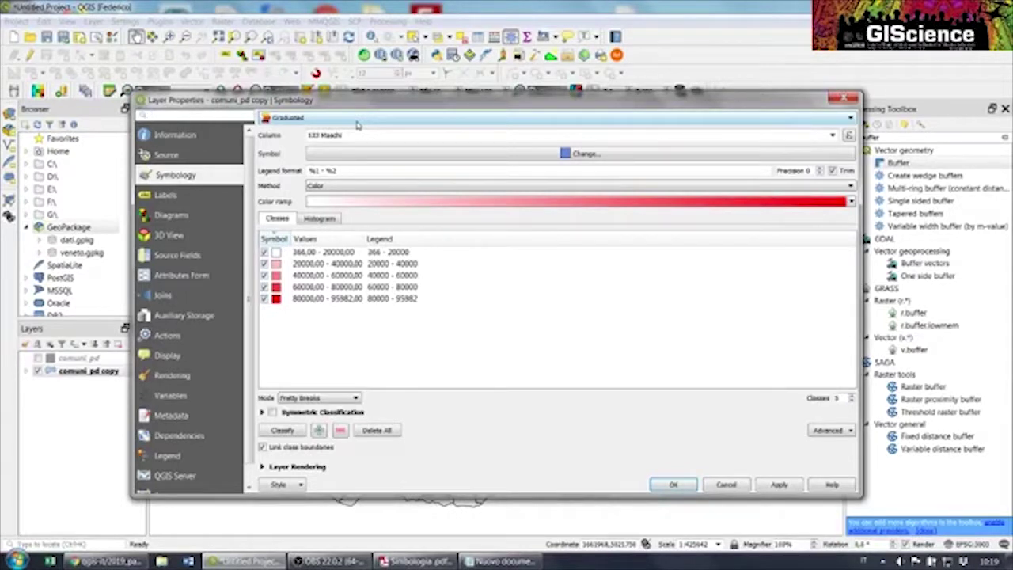
click(722, 122)
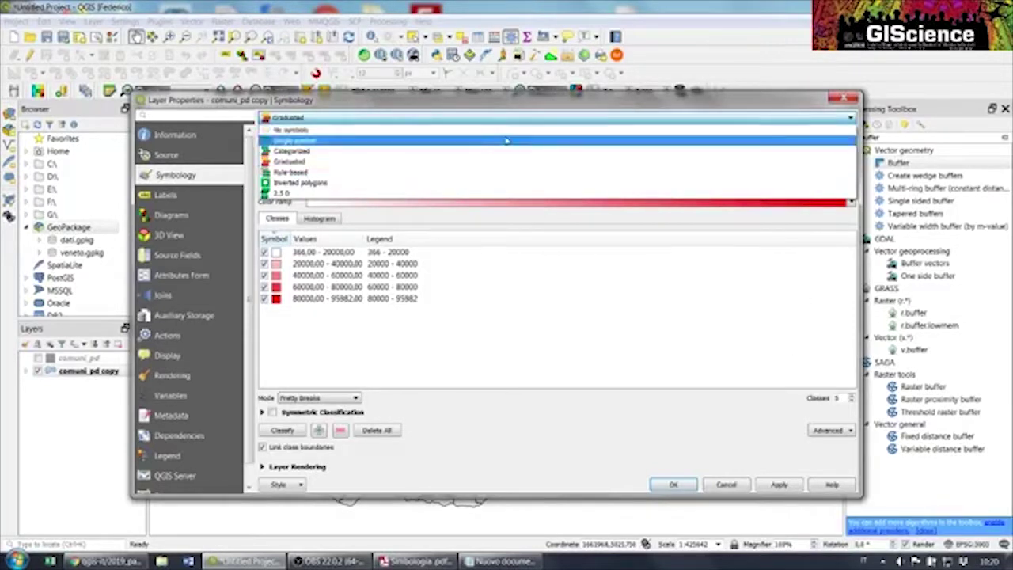
click(447, 140)
scroll(433, 372, down, 2)
scroll(432, 372, up, 2)
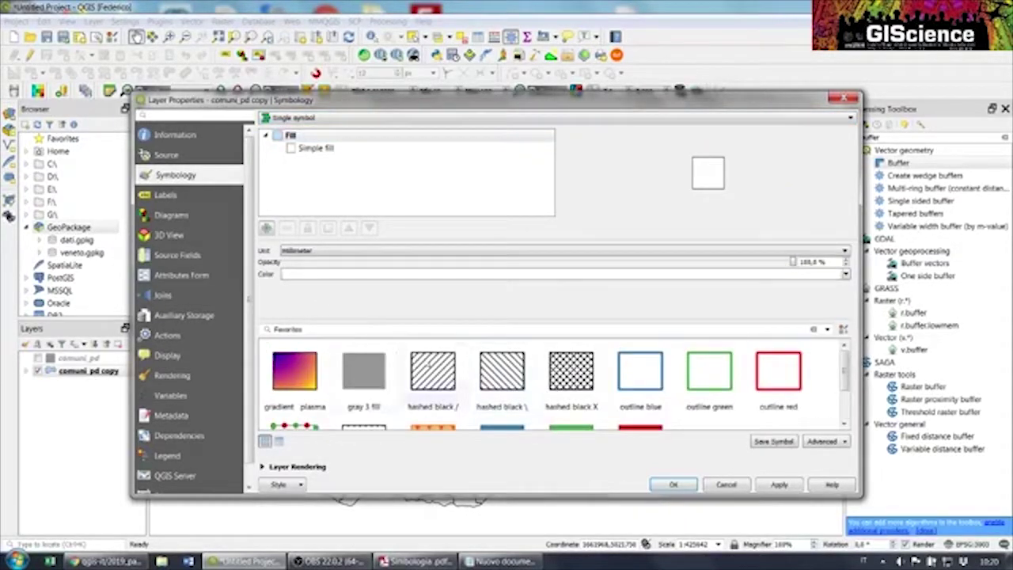
click(440, 274)
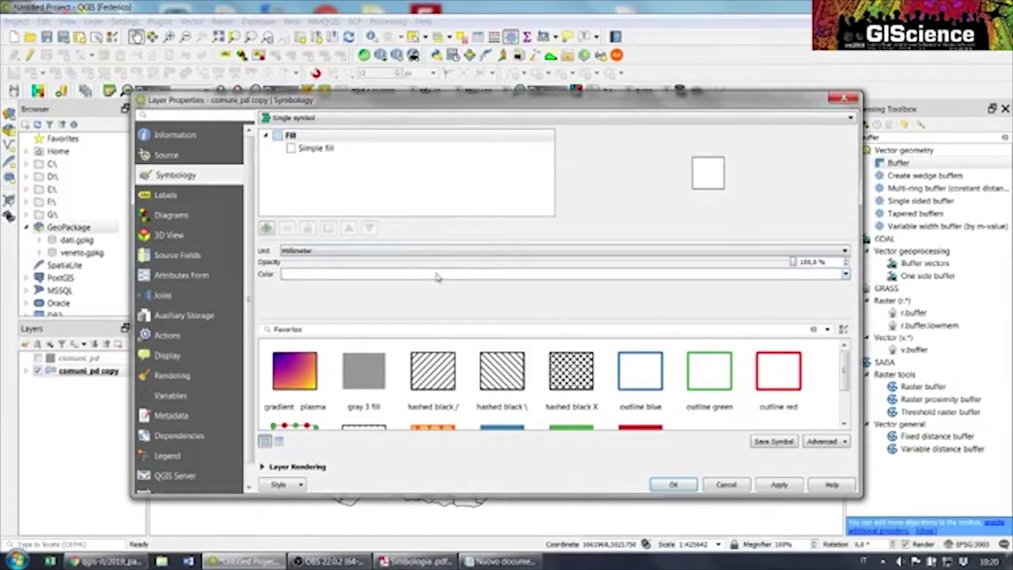
click(411, 176)
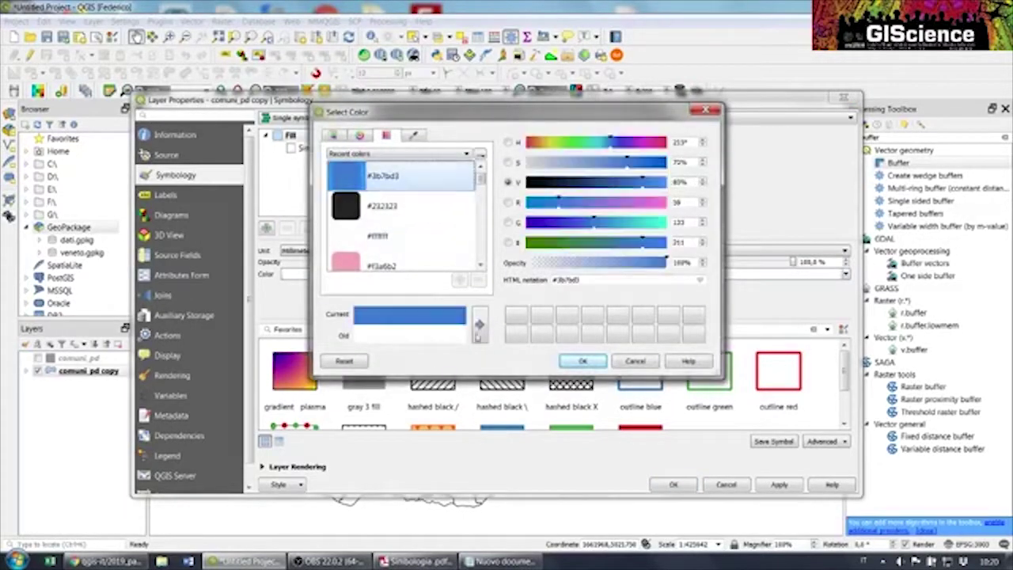
click(580, 363)
click(674, 484)
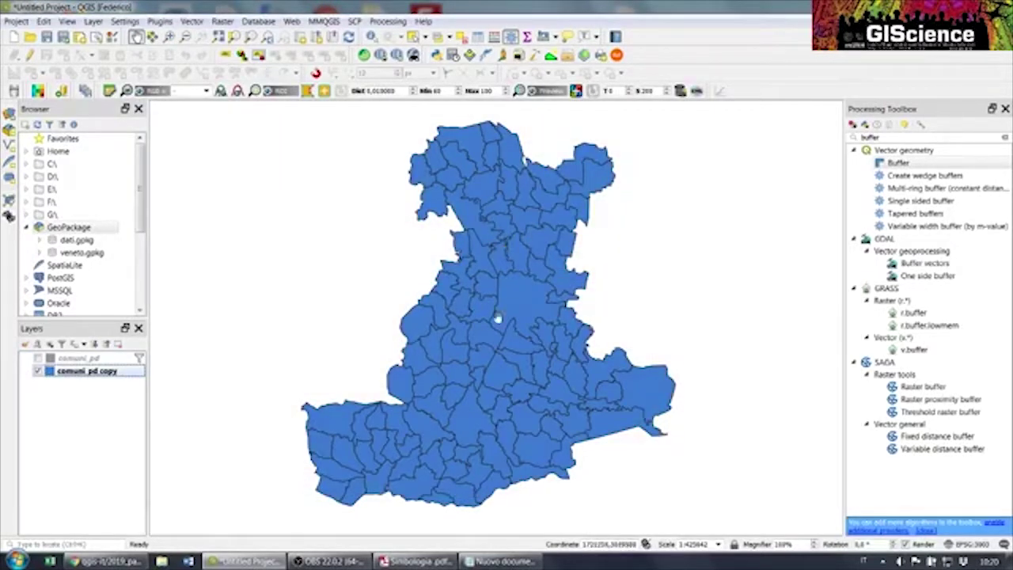
drag(548, 340, 553, 344)
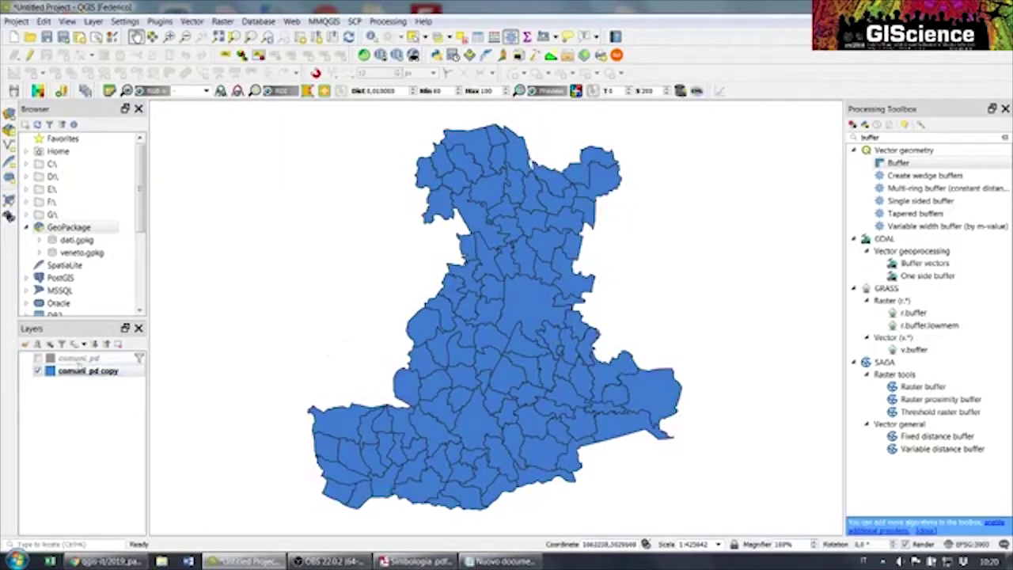
right_click(90, 370)
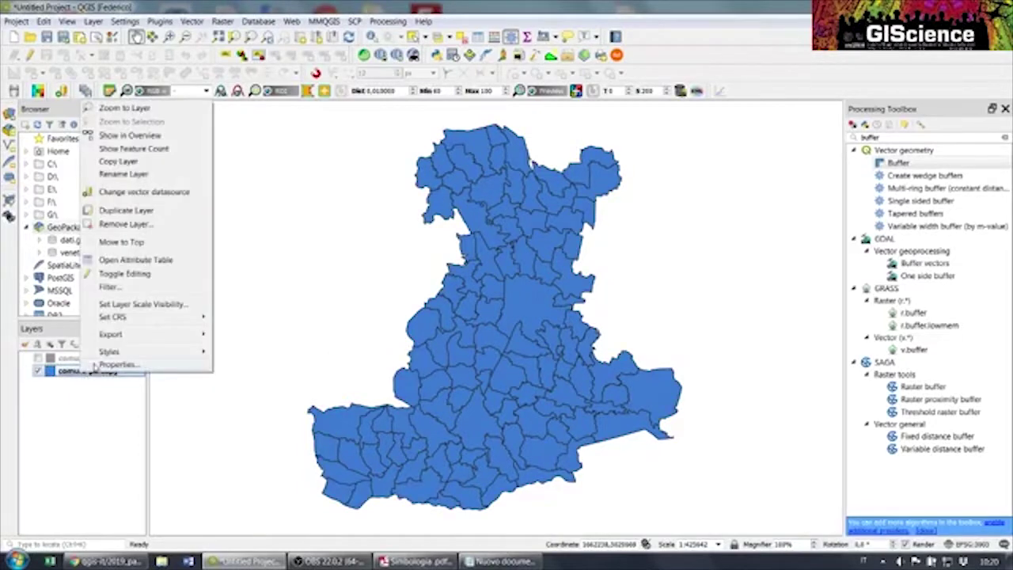
click(95, 365)
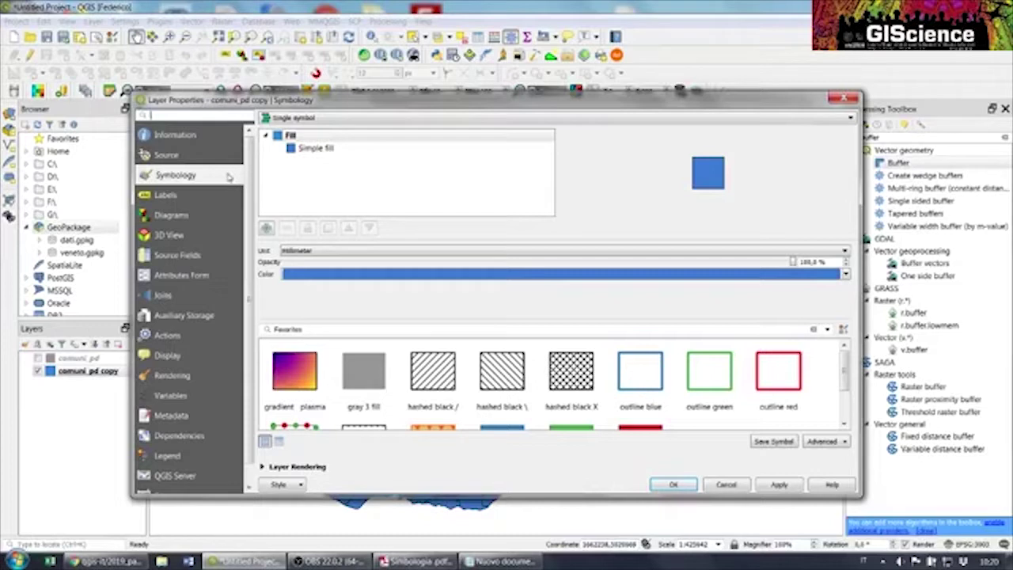
click(317, 150)
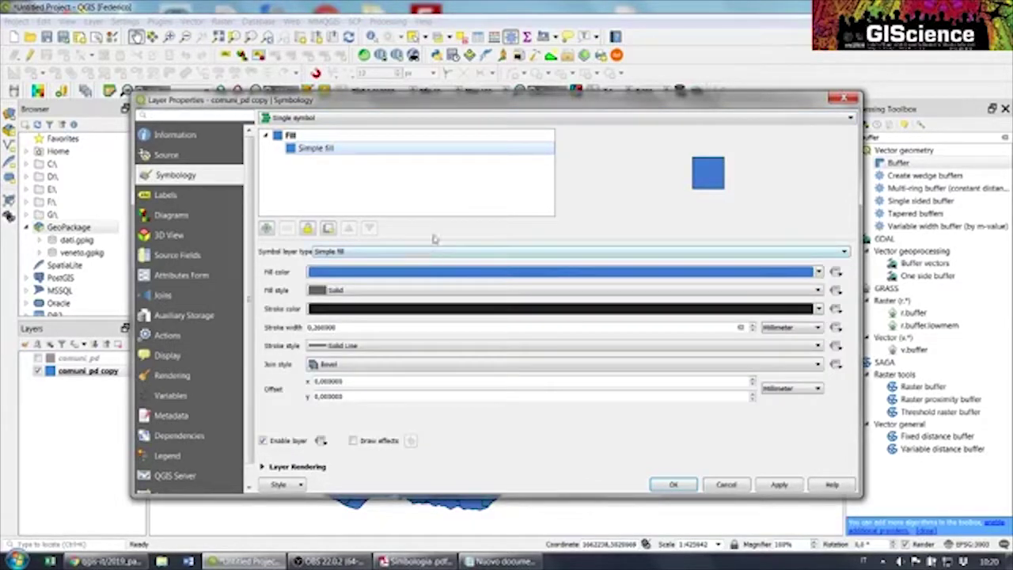
click(291, 136)
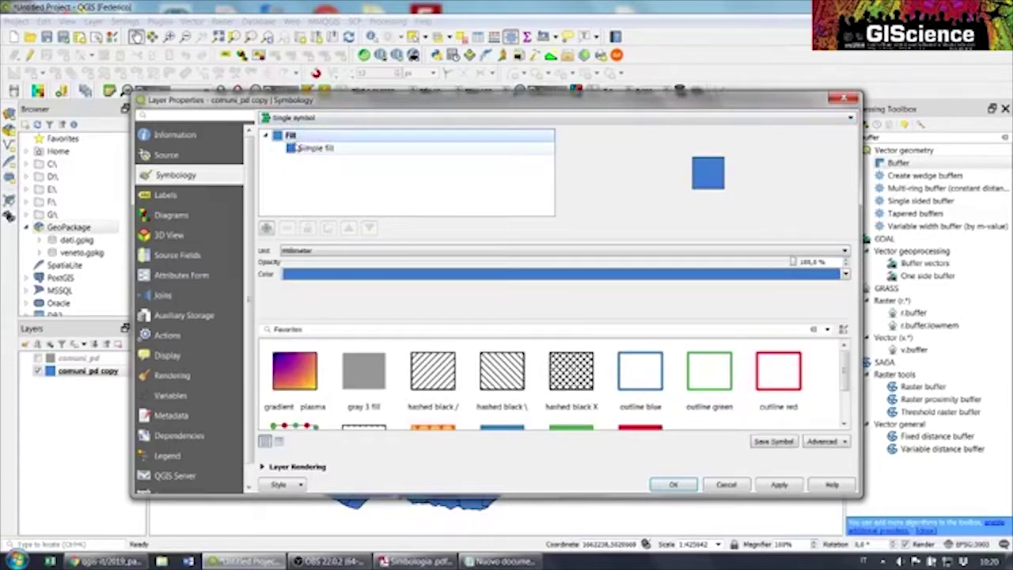
click(315, 150)
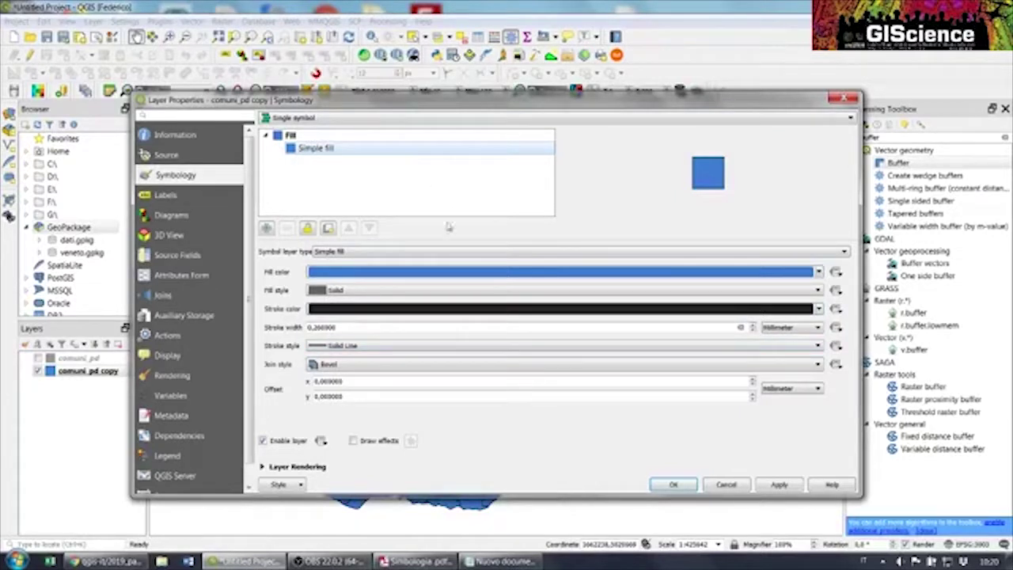
click(439, 252)
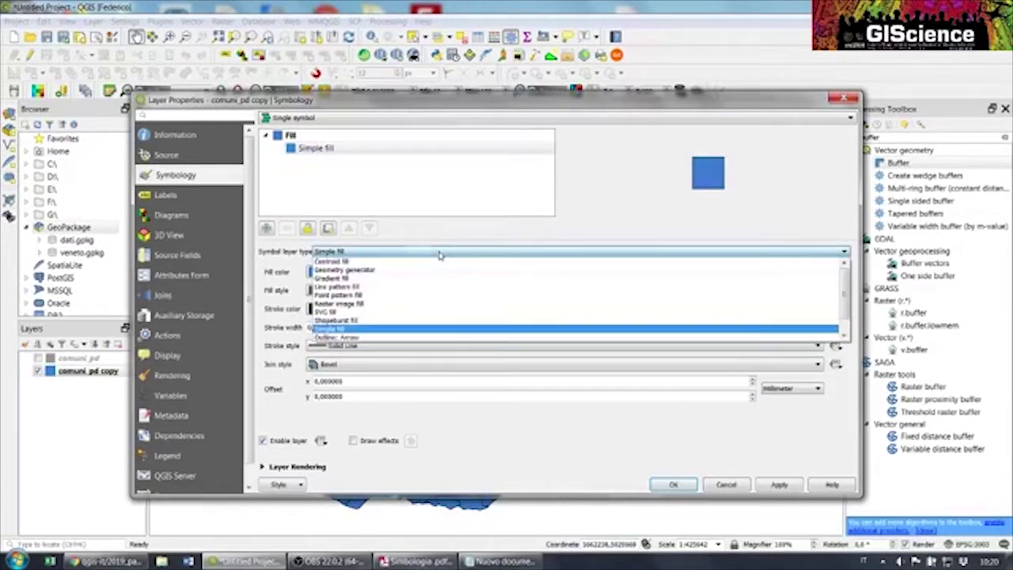
click(506, 229)
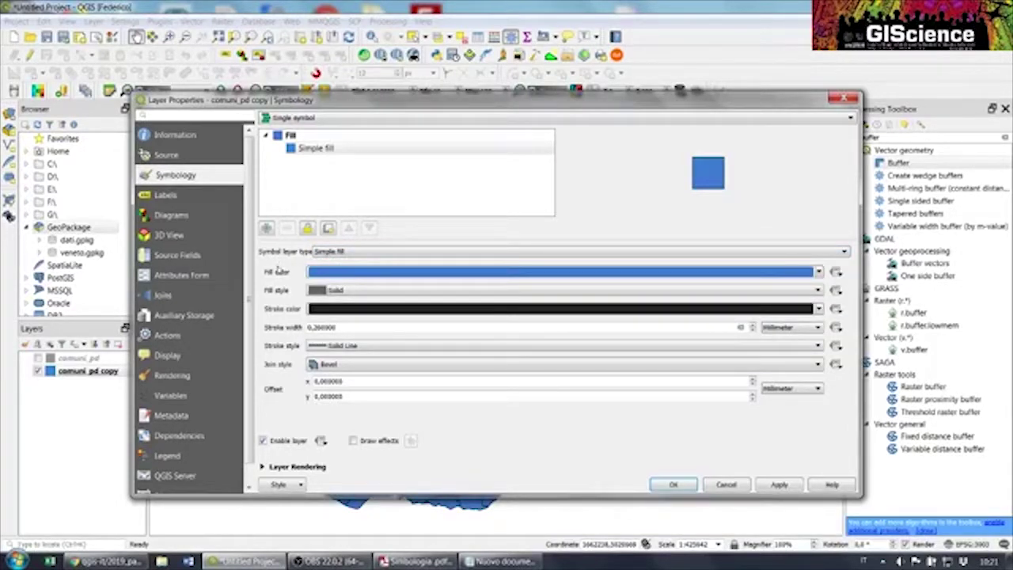
click(400, 252)
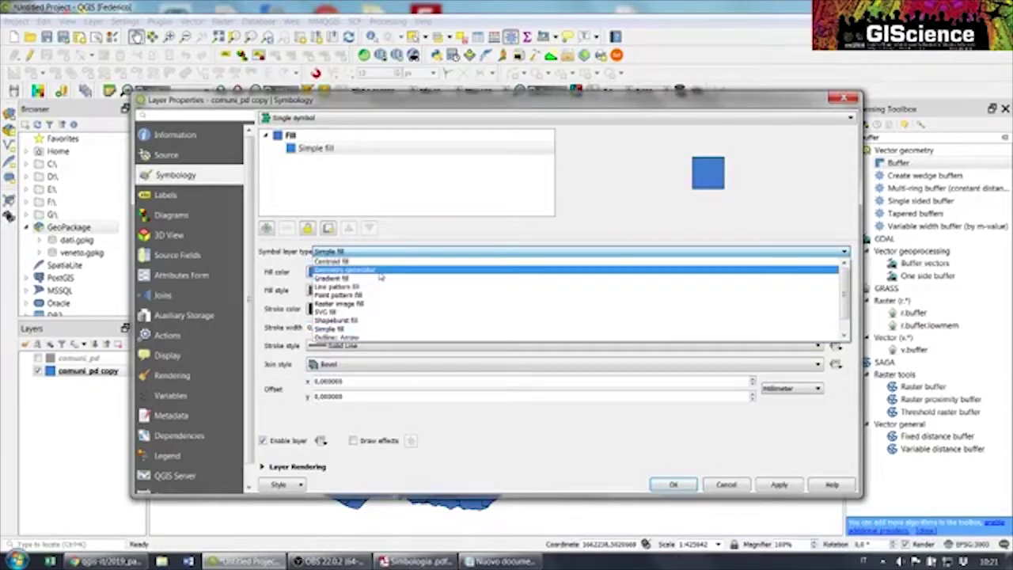
click(380, 275)
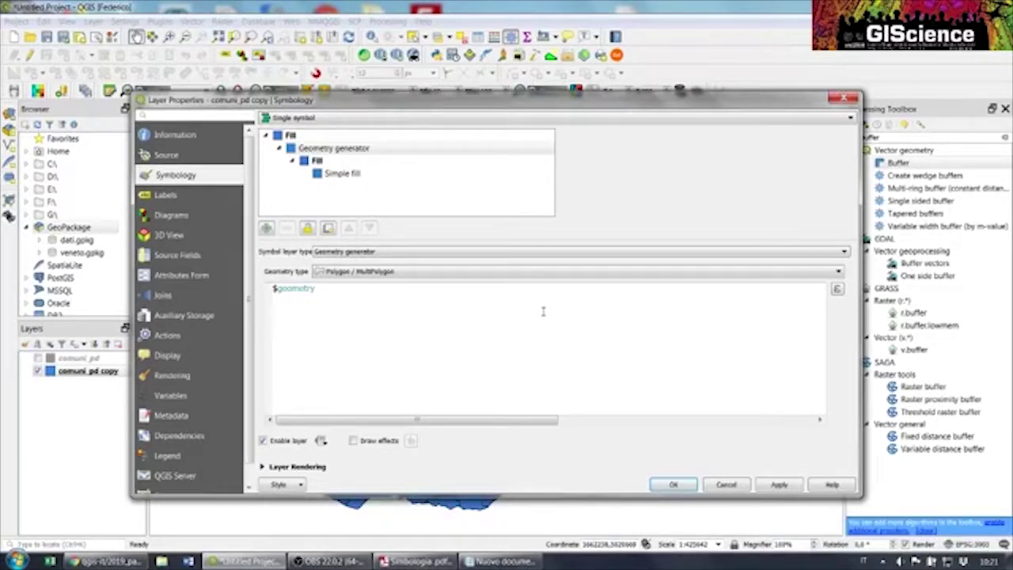
click(727, 485)
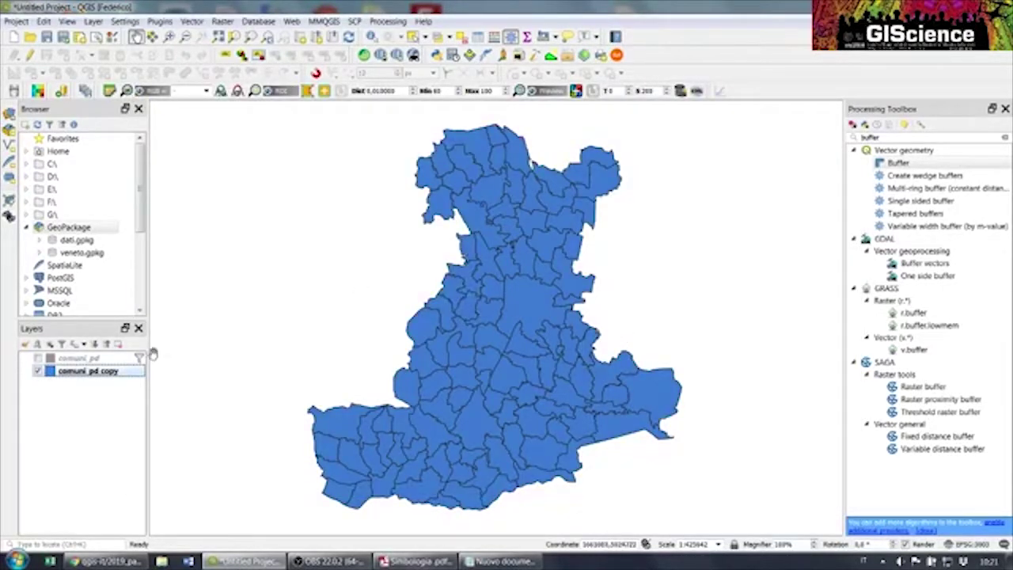
Change the simple fill of comuni_pd copy to a Geometry generator symbol layer with the LineString / MultiLineString geometry type
right_click(115, 373)
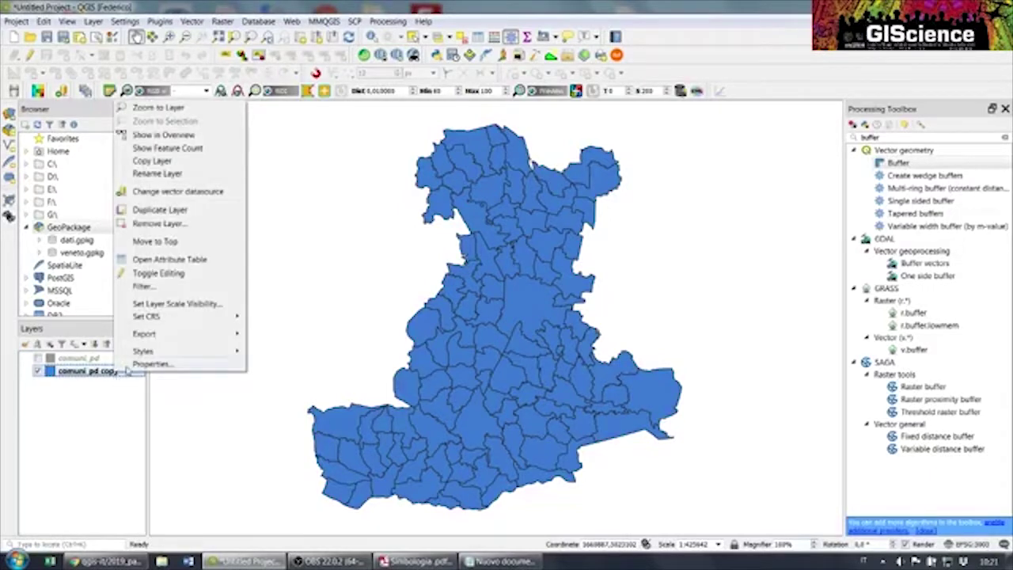
click(133, 364)
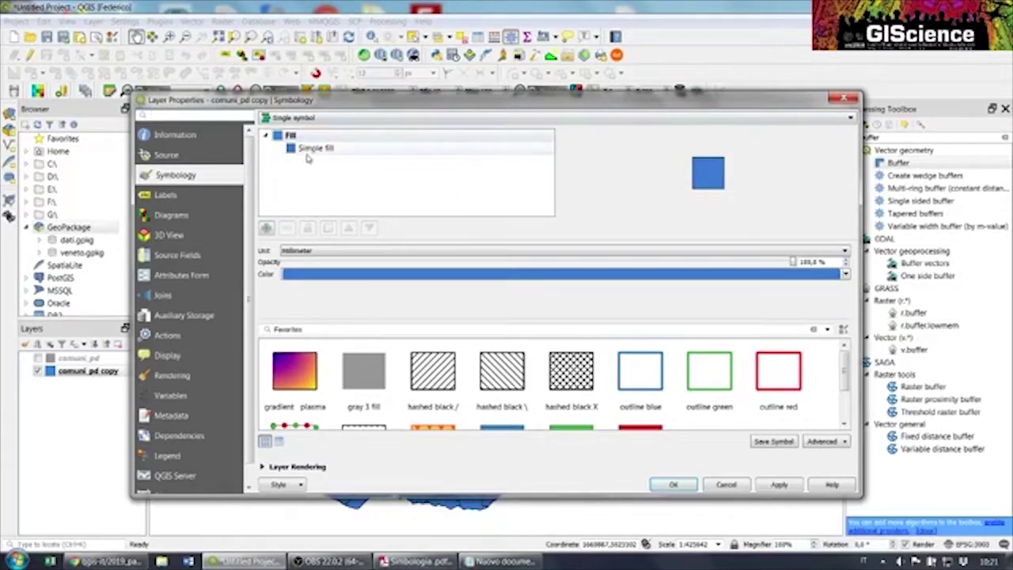
click(309, 154)
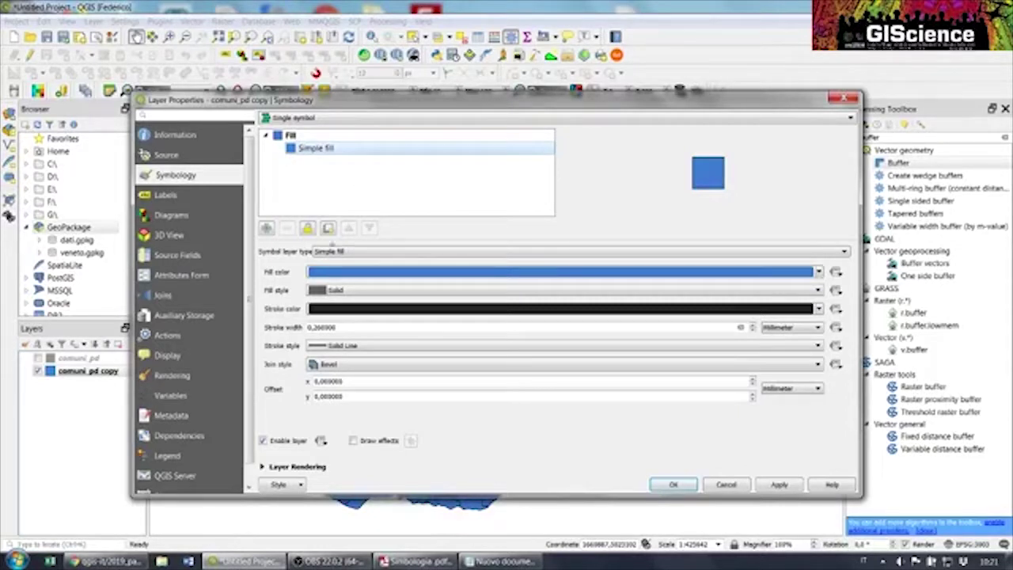
click(365, 252)
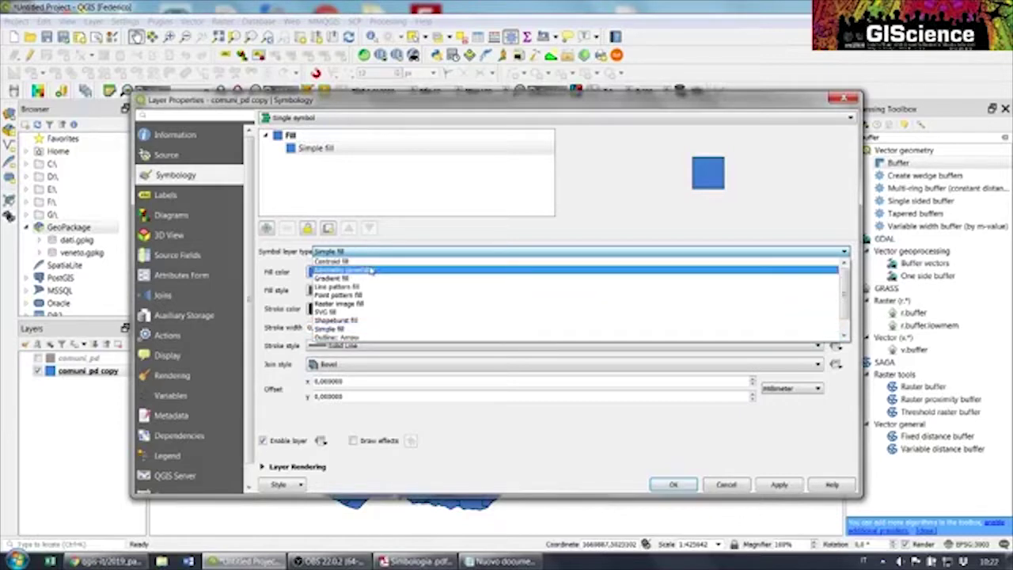
click(370, 270)
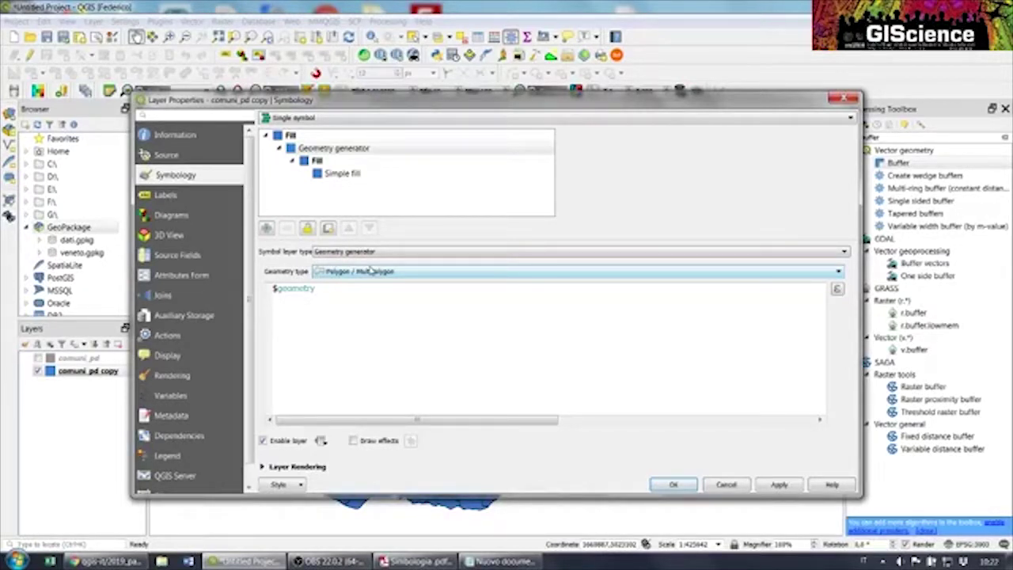
click(377, 327)
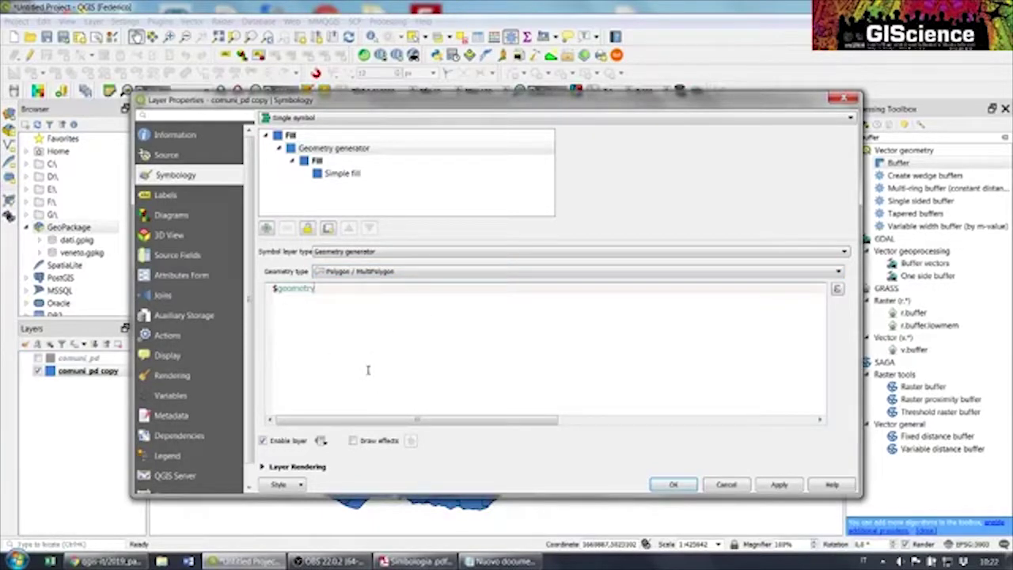
click(489, 272)
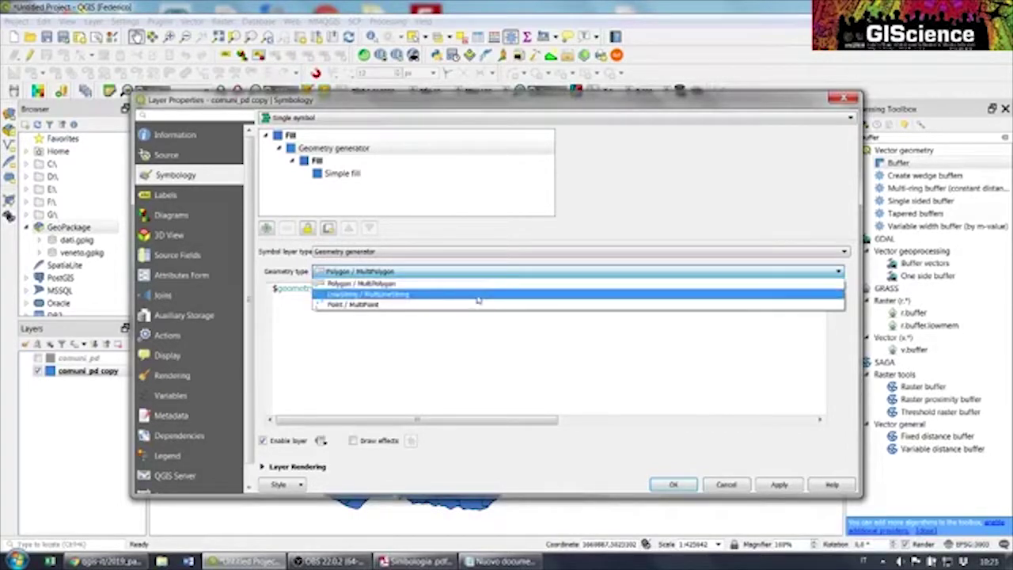
click(482, 295)
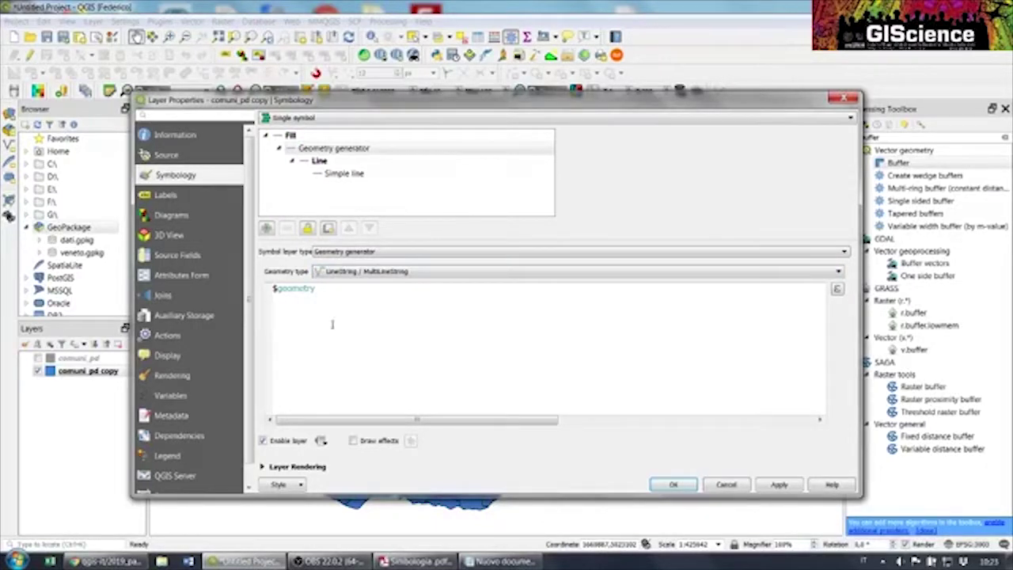
click(303, 300)
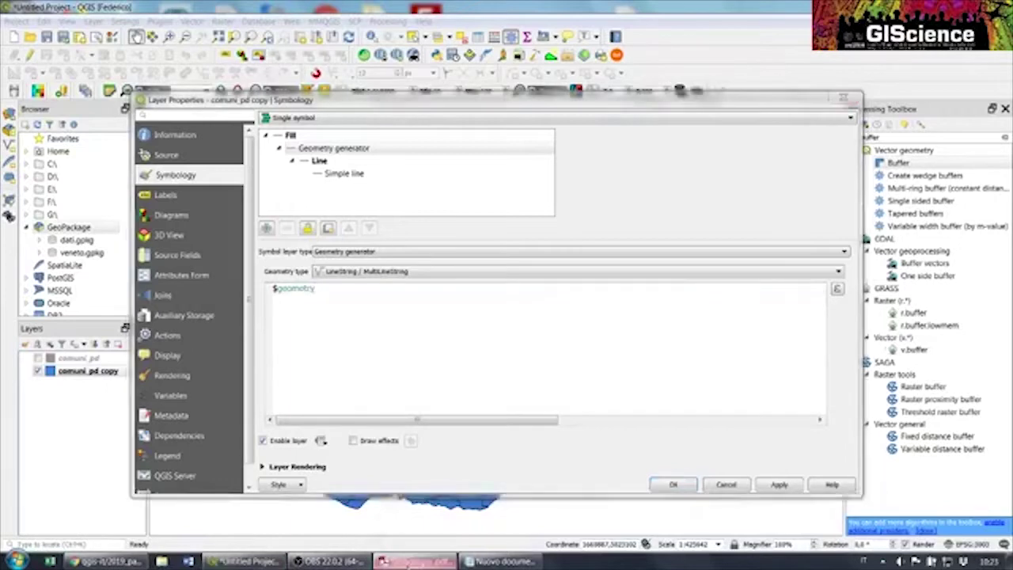
Switch to the Simbologia PDF in Adobe Acrobat and examine the segments_to_lines expression on the Geometry generator slide
click(413, 561)
drag(131, 243, 366, 244)
click(366, 244)
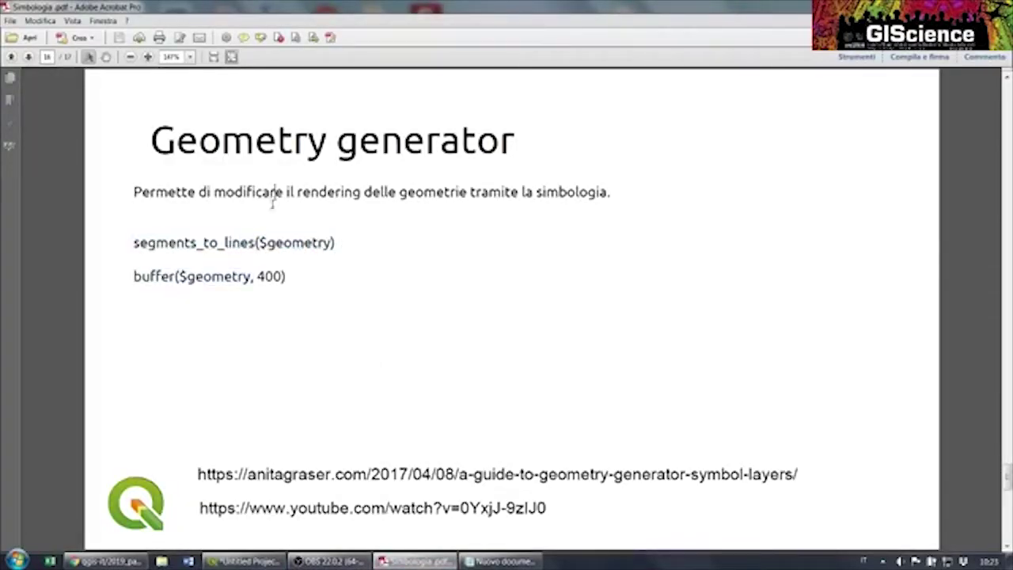
drag(121, 242, 255, 242)
click(256, 242)
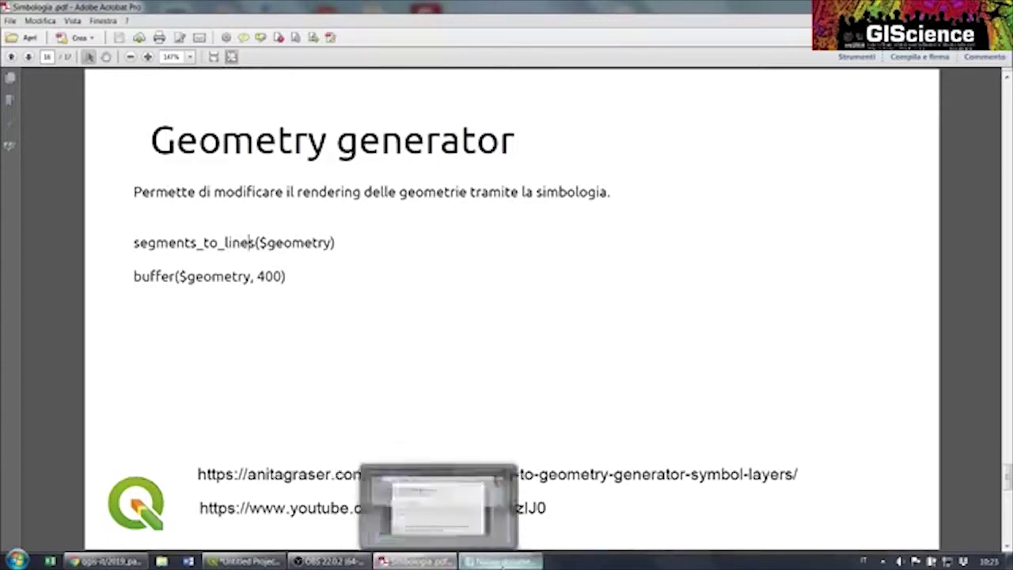
mouse_move(418, 562)
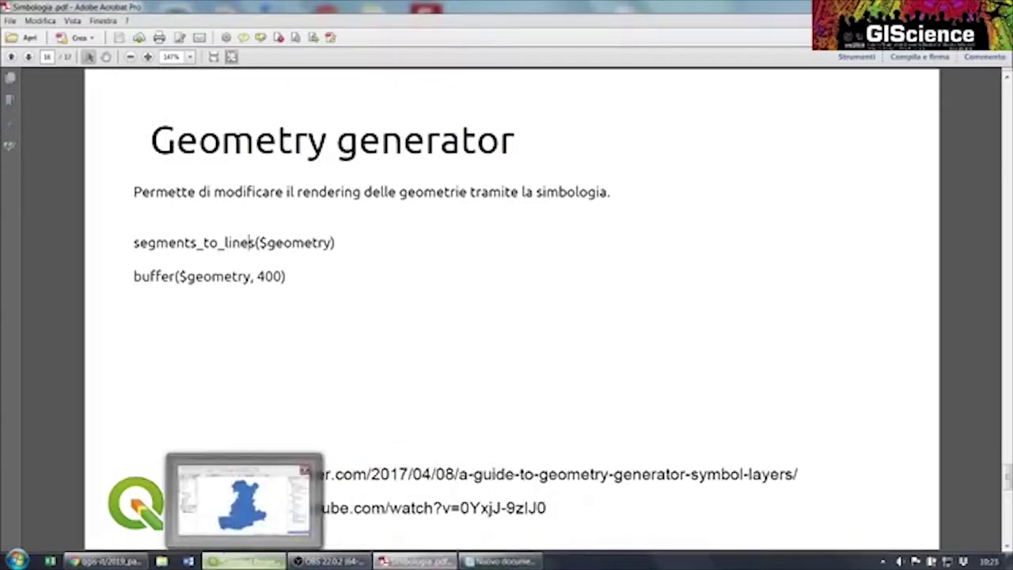
Switch back to QGIS, set the geometry generator expression to segments_to_lines($geometry), and apply it
click(246, 561)
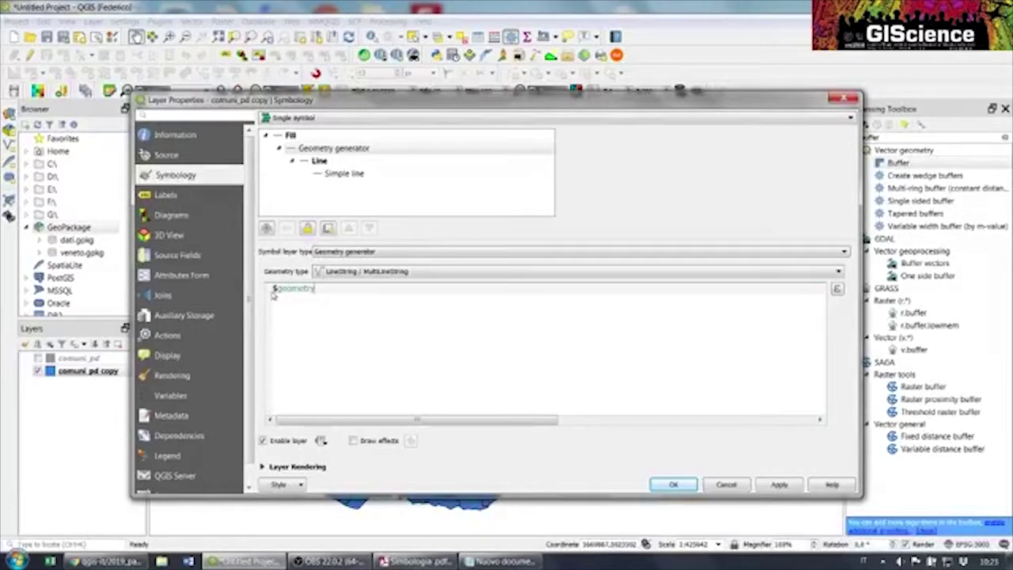
text(segment)
text(s_to_)
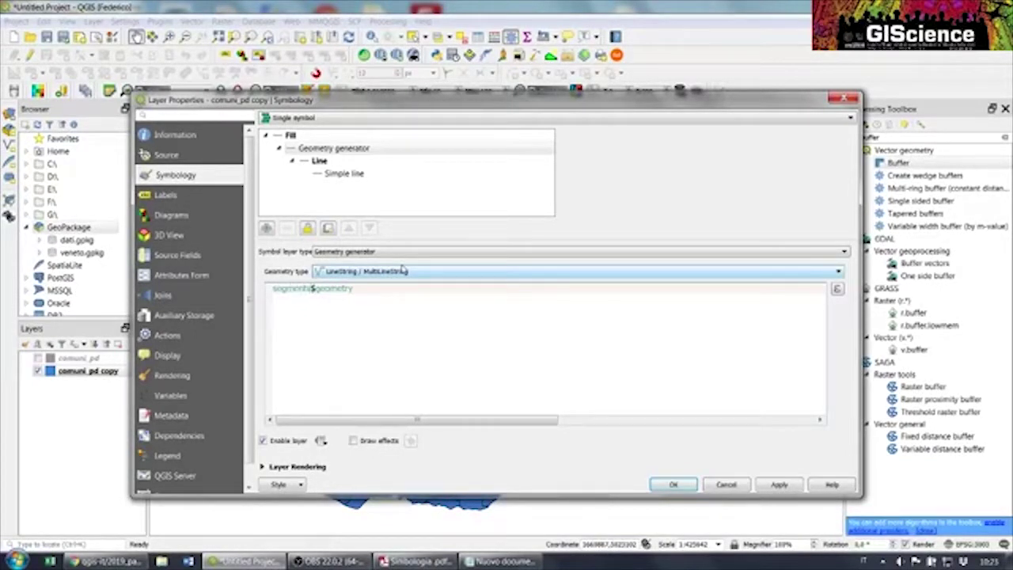
text(lines()
click(446, 290)
text())
click(778, 485)
Move the layer properties dialog out of the way to examine the municipality outlines on the map, and bring it back
drag(521, 107, 579, 514)
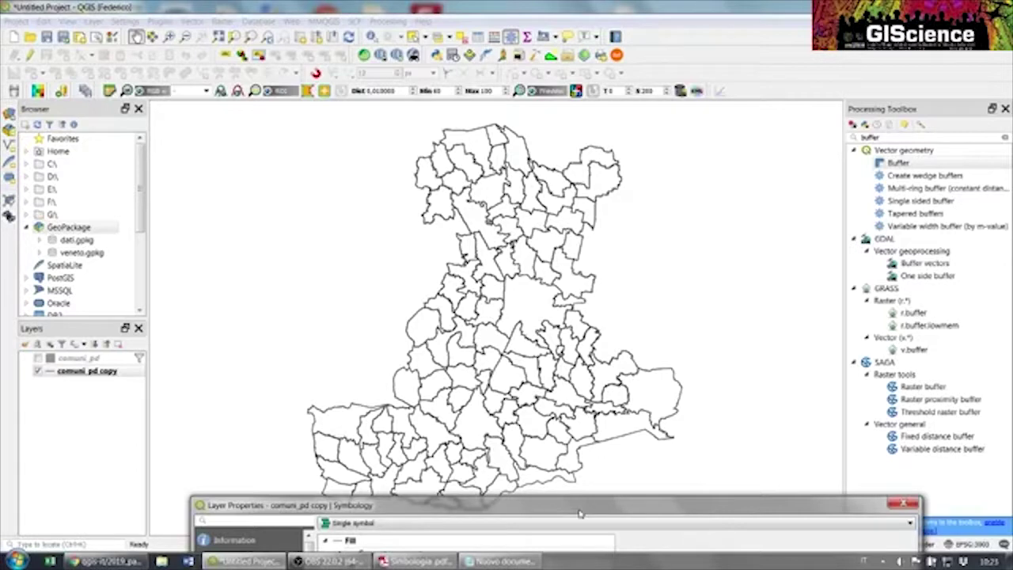
drag(579, 513, 554, 159)
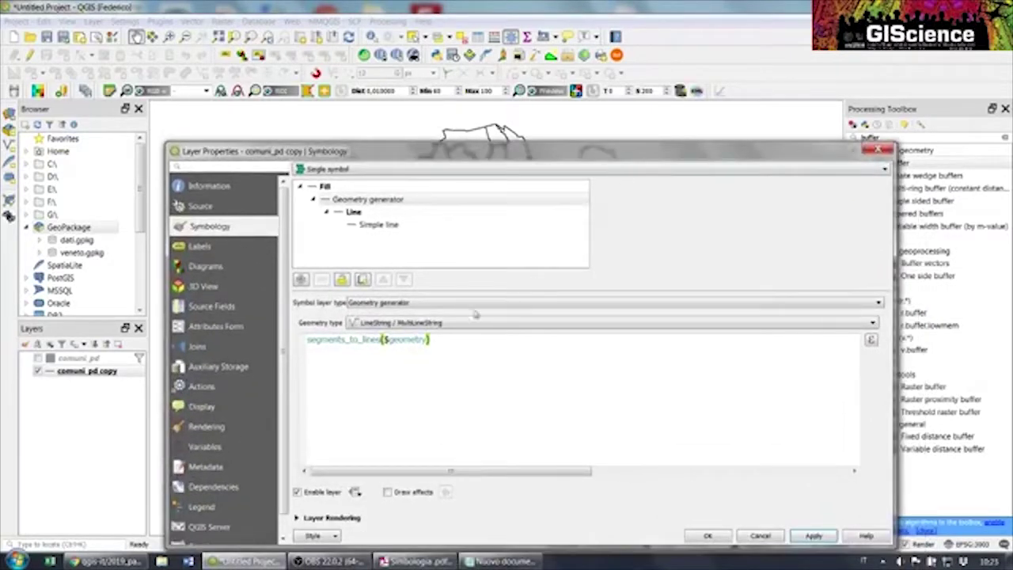
drag(379, 159, 422, 460)
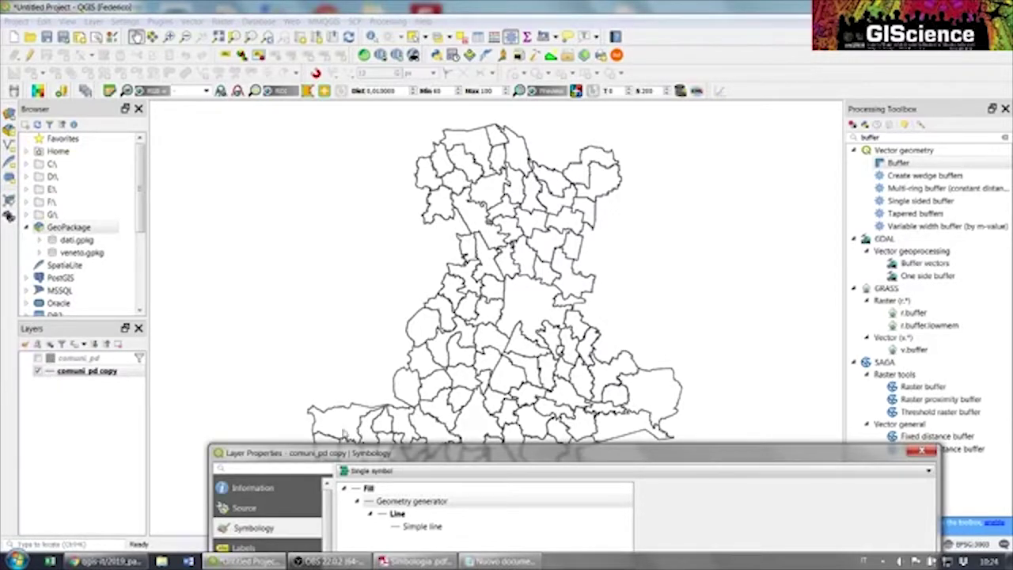
drag(362, 454, 351, 97)
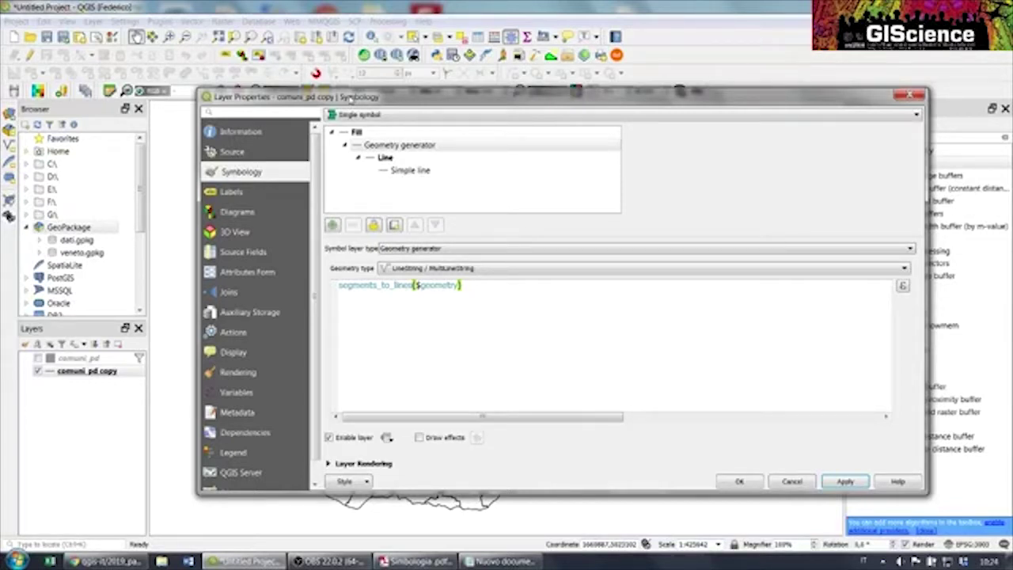
Switch comuni_pd copy to Categorized symbology on the NOMCOM column, classify its values, and apply the style
click(352, 115)
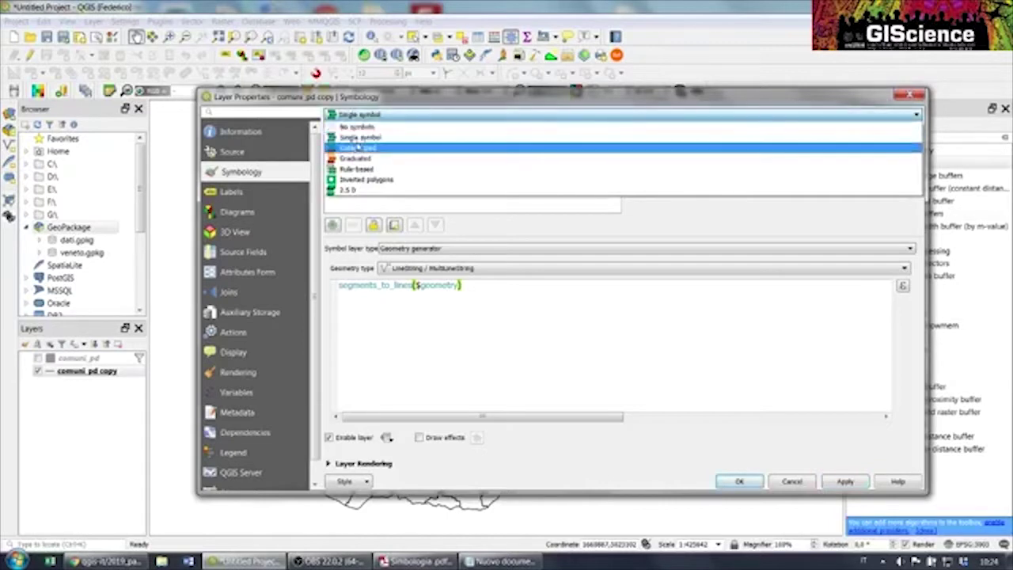
click(357, 147)
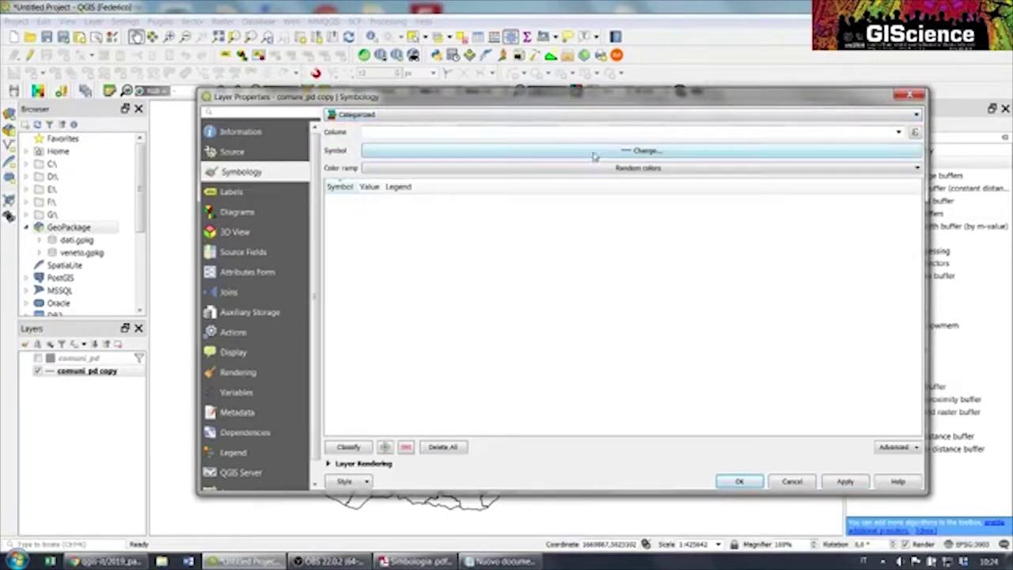
click(899, 132)
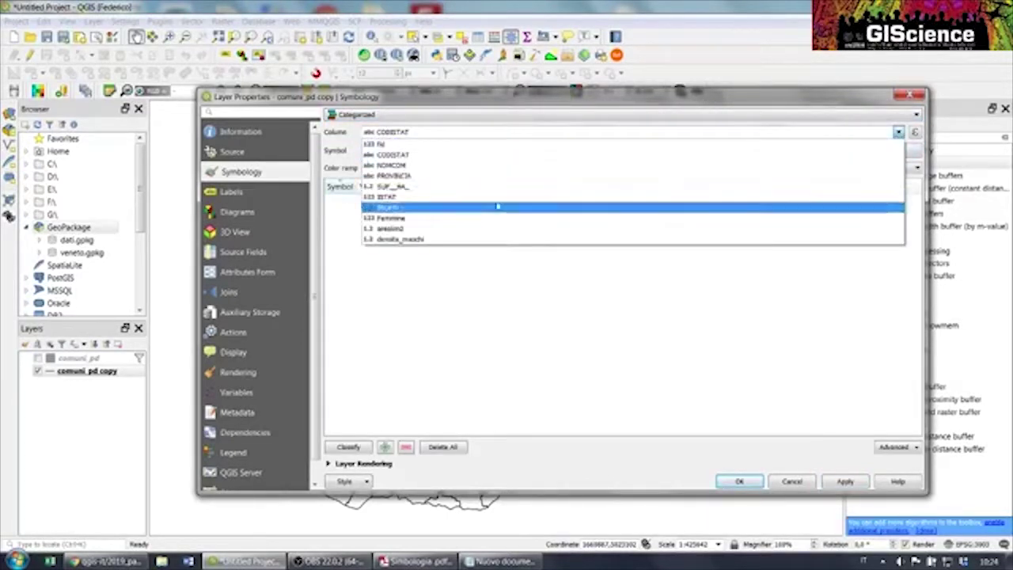
click(462, 165)
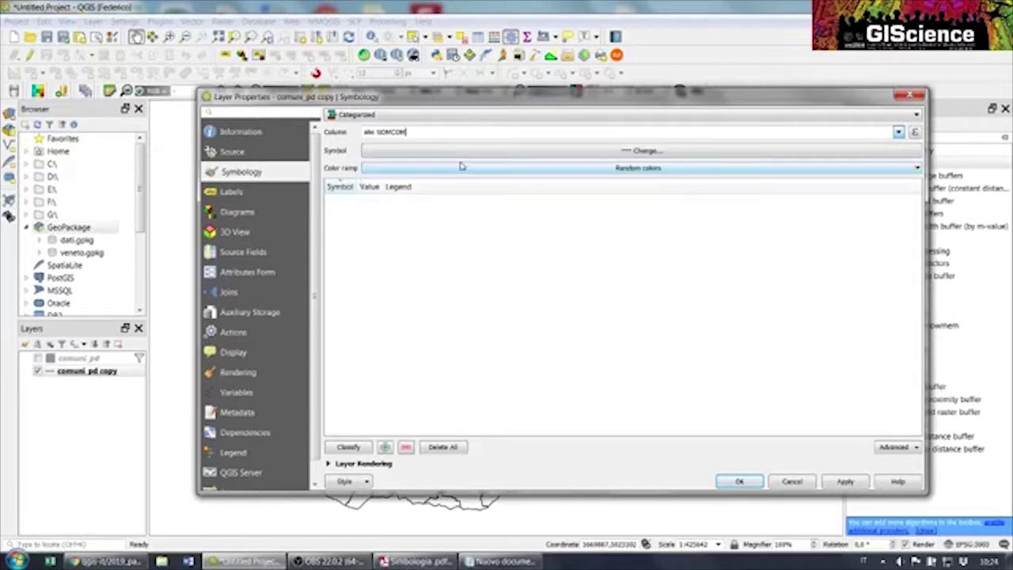
click(351, 448)
click(841, 482)
click(739, 481)
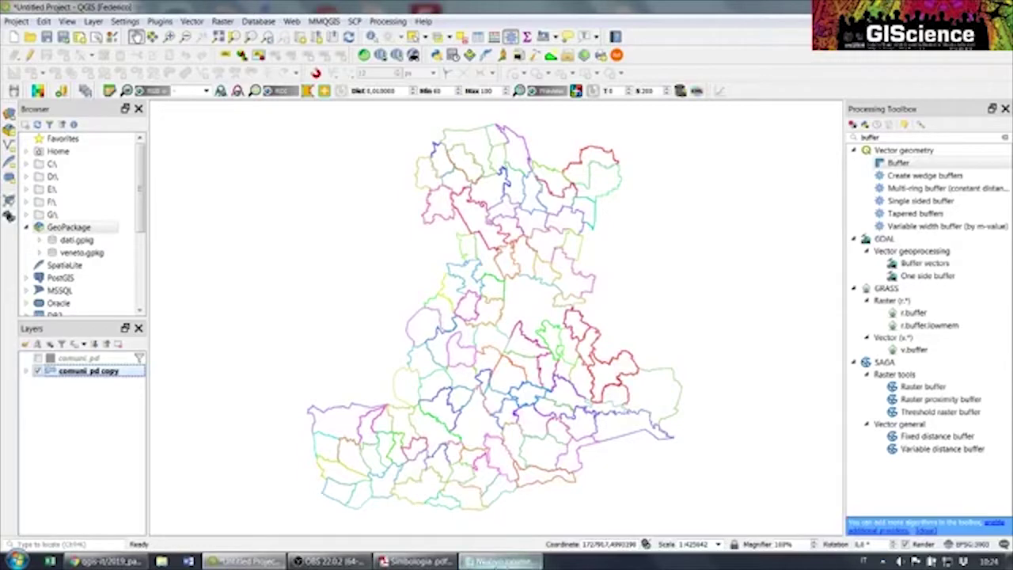
Review the Geometry generator slide in the Simbologia PDF again and return to QGIS
click(396, 561)
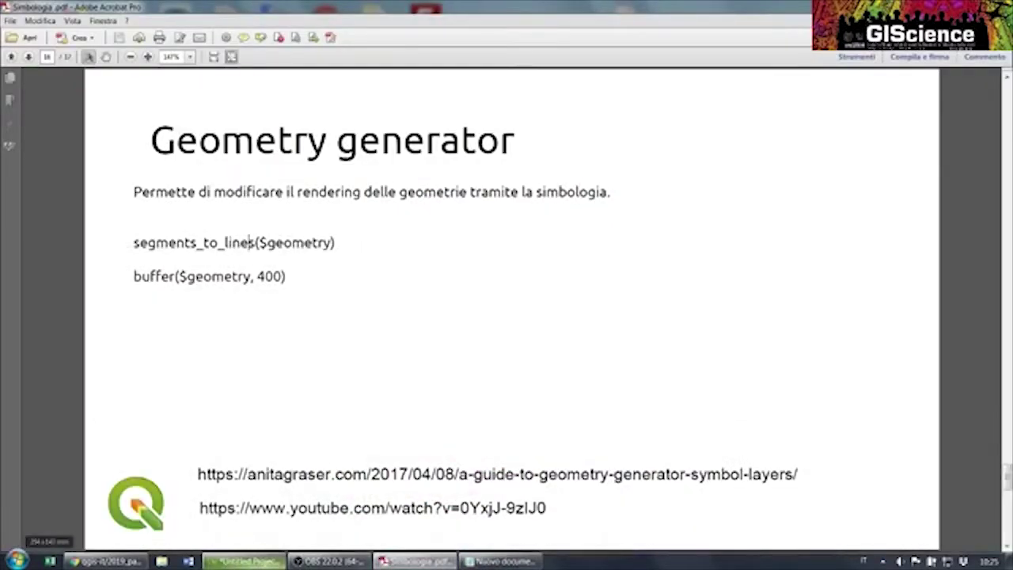
click(245, 561)
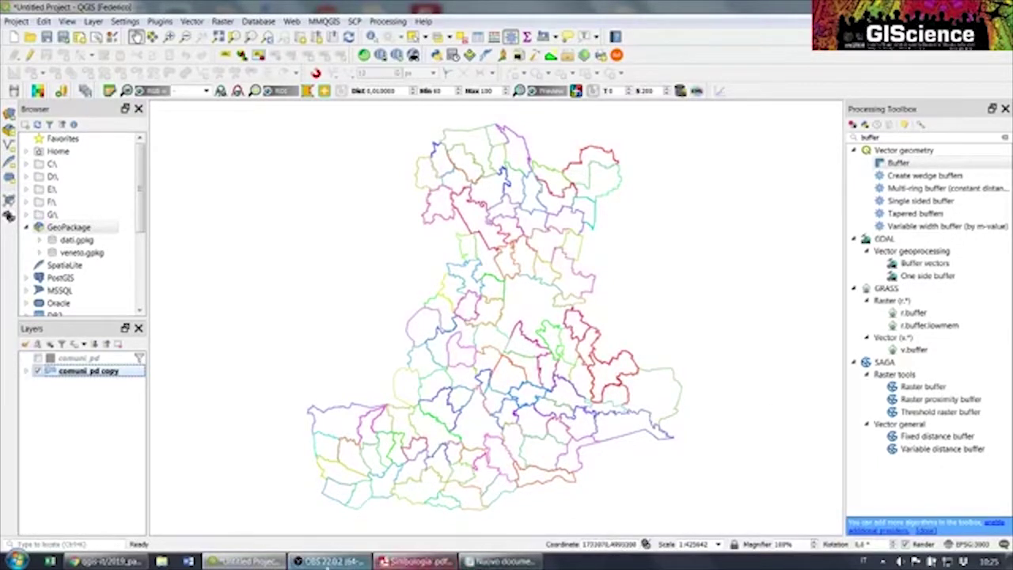
Open the category symbol's geometry generator in comuni_pd copy and change its expression to centroid($geometry)
right_click(78, 372)
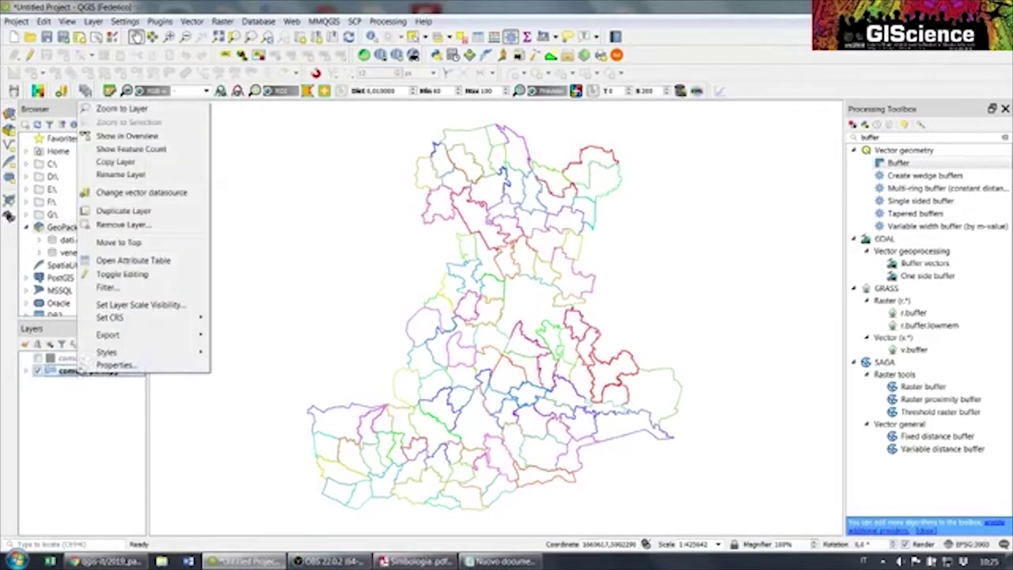
click(89, 365)
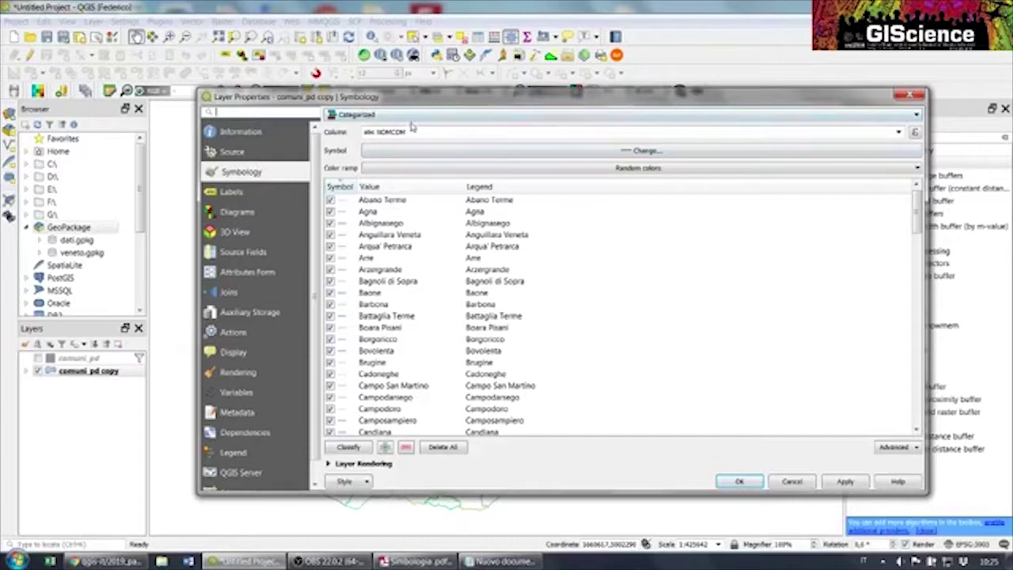
click(630, 153)
click(471, 125)
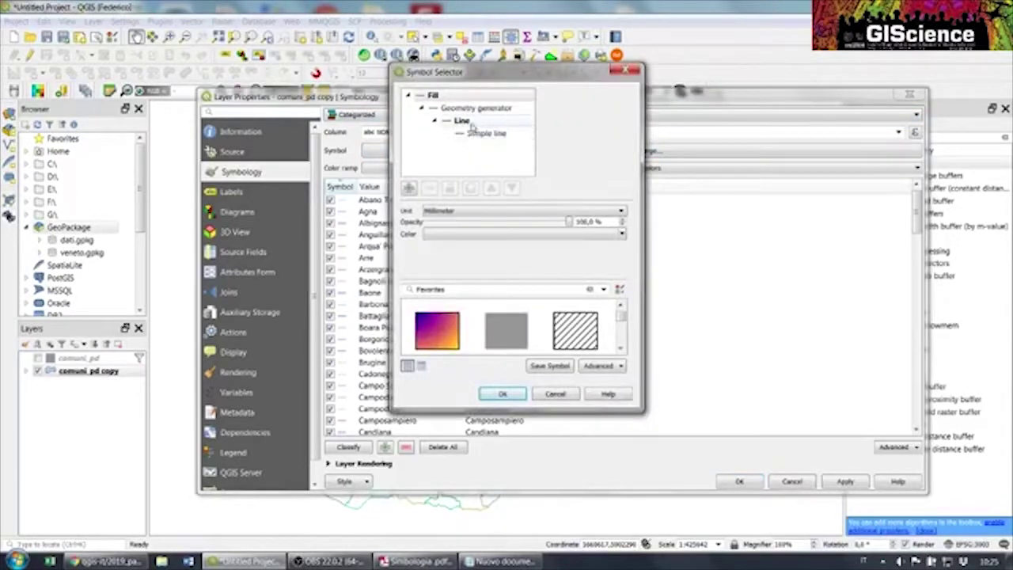
click(475, 107)
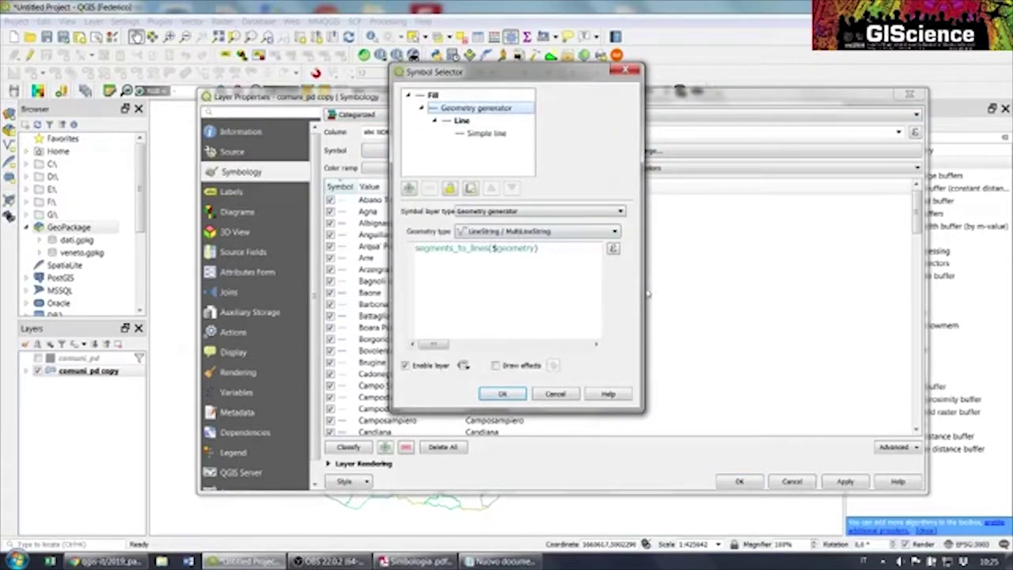
drag(647, 292, 764, 291)
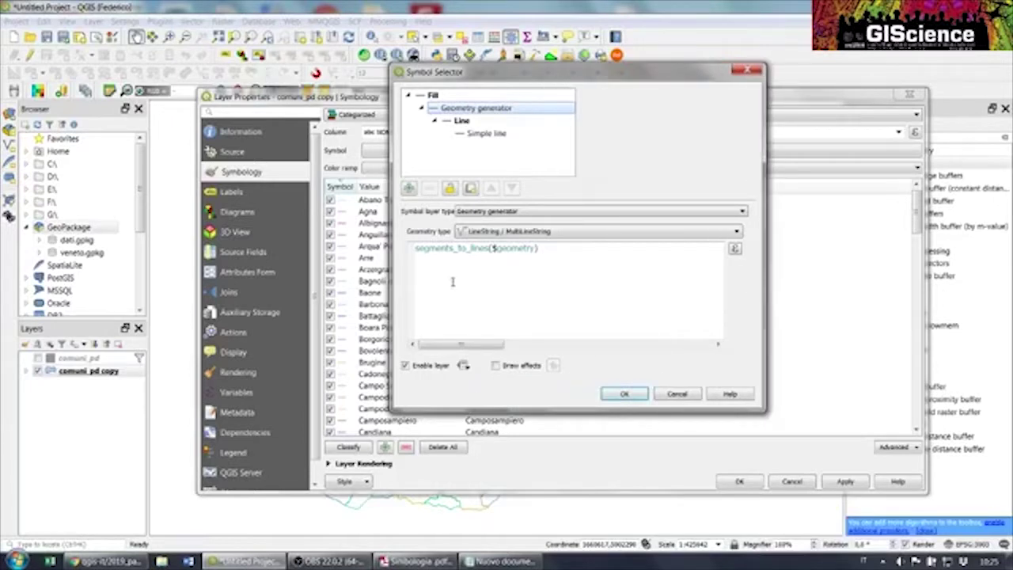
double_click(486, 247)
click(489, 248)
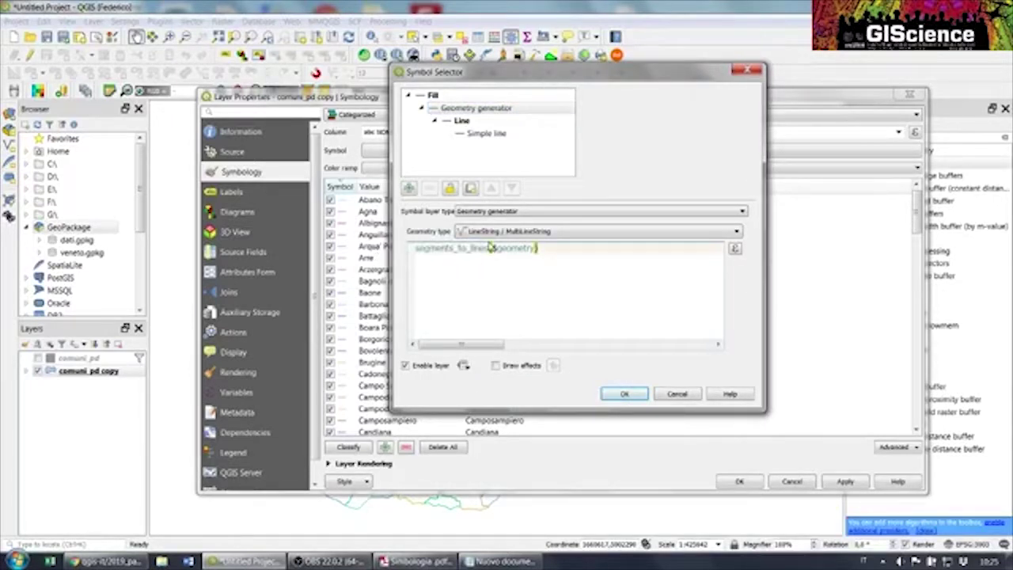
drag(489, 247, 396, 250)
text(centroid)
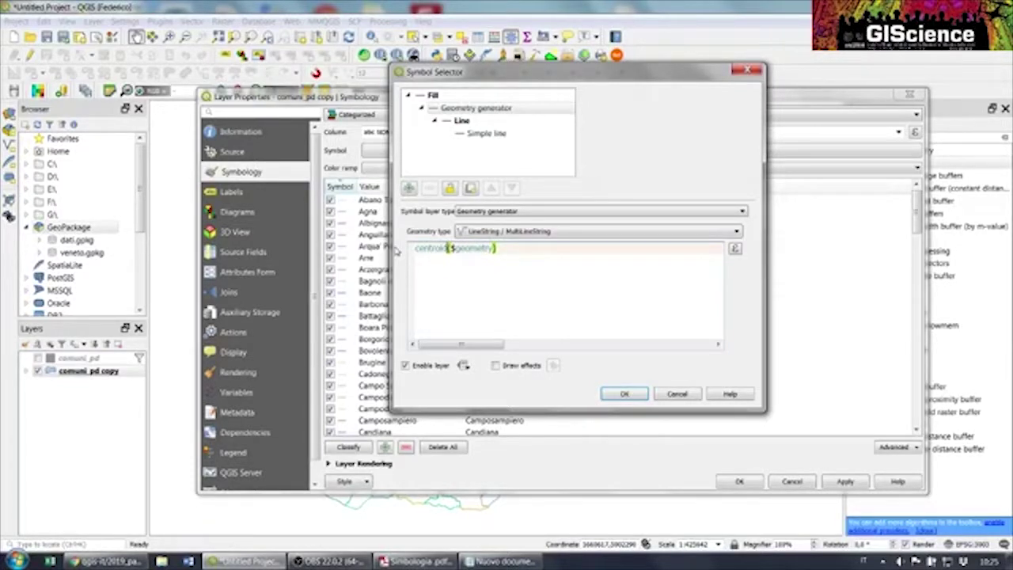
Set the generator's geometry type to Point / MultiPoint, apply the style, and move the layer properties dialog down
click(607, 232)
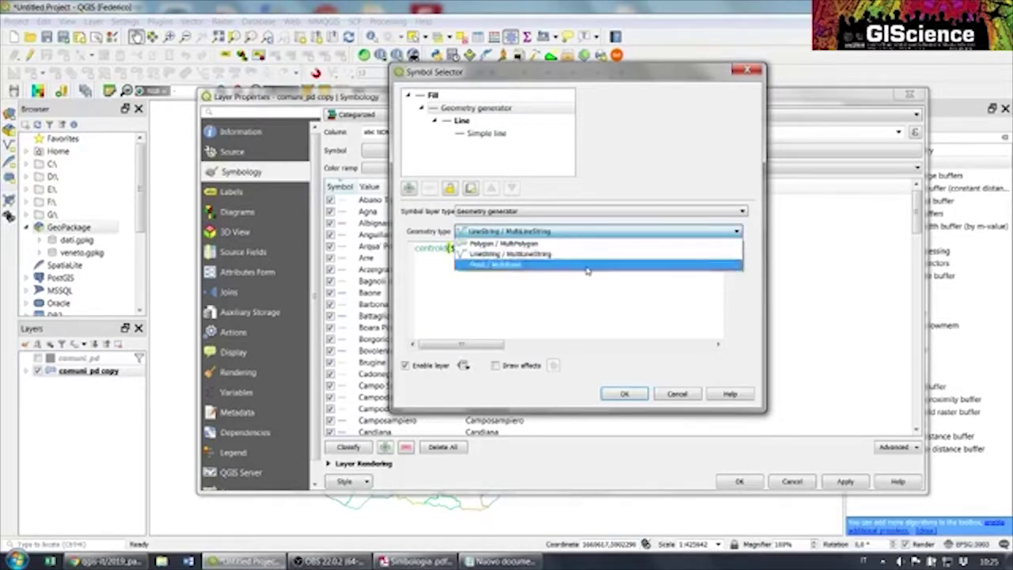
click(590, 264)
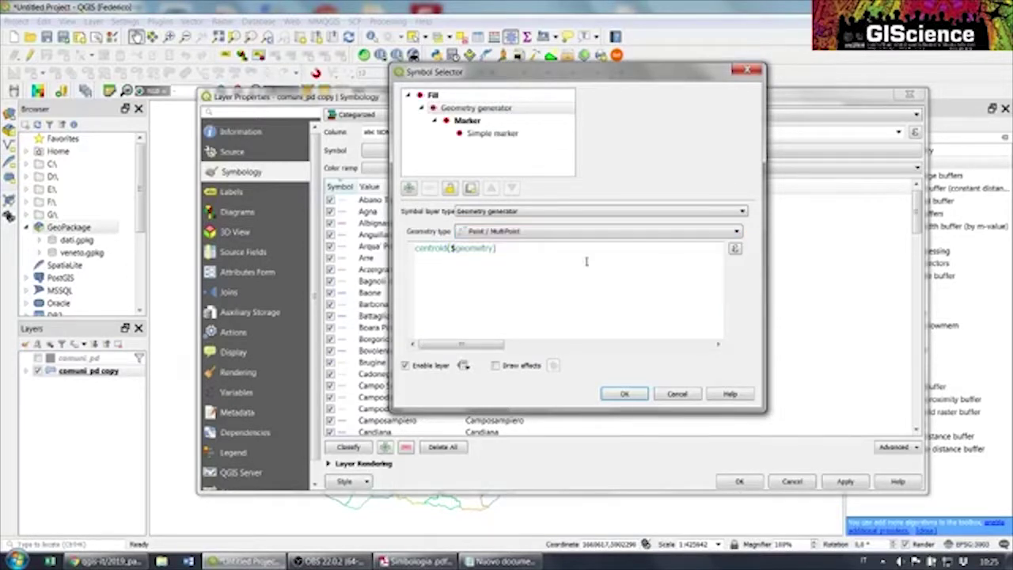
click(625, 393)
click(844, 481)
drag(692, 106, 656, 146)
click(827, 530)
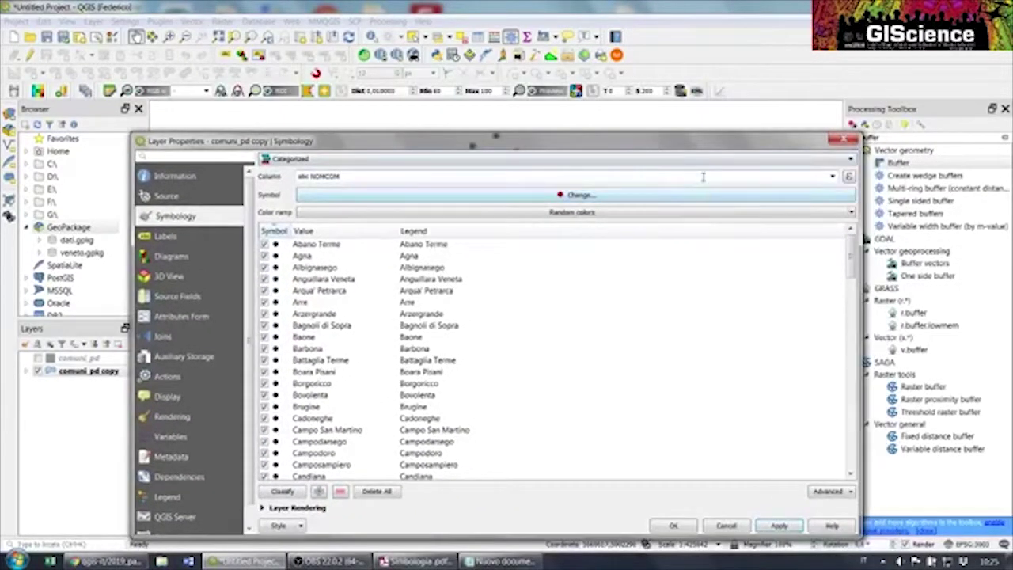
Switch comuni_pd copy to Single symbol and review the settings of its Marker, Simple marker, Geometry generator and Fill levels
click(497, 162)
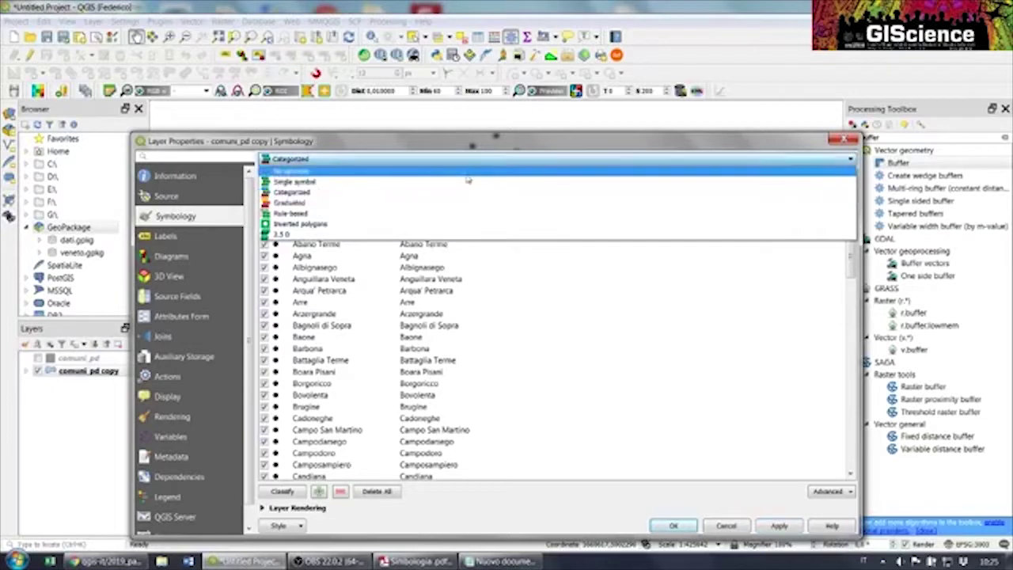
click(470, 187)
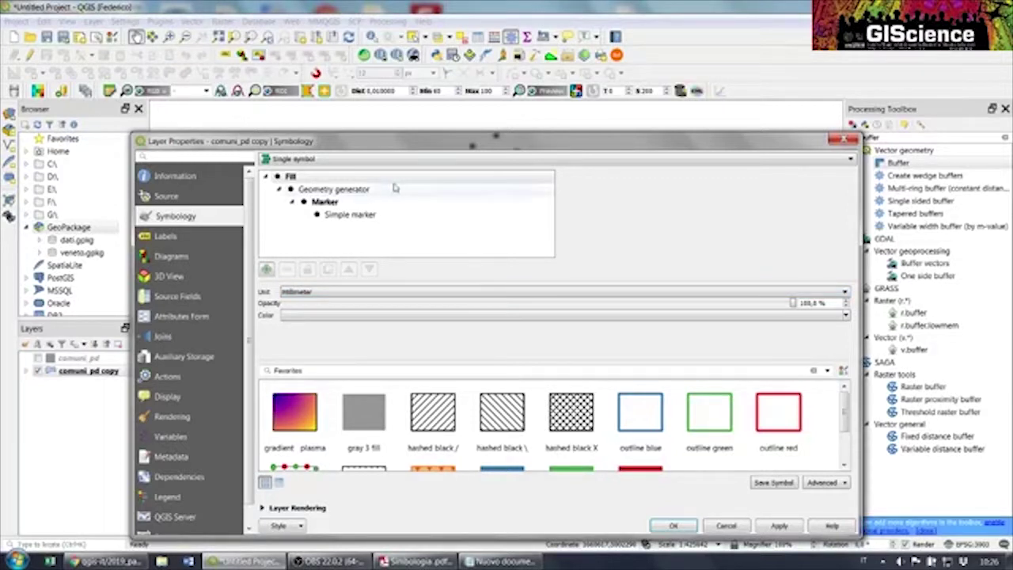
click(372, 206)
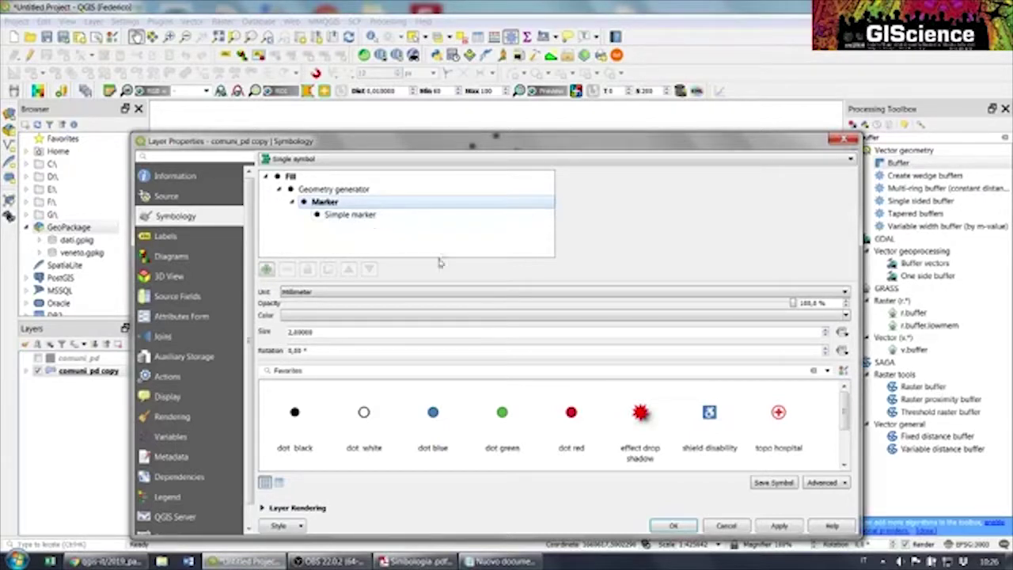
click(435, 301)
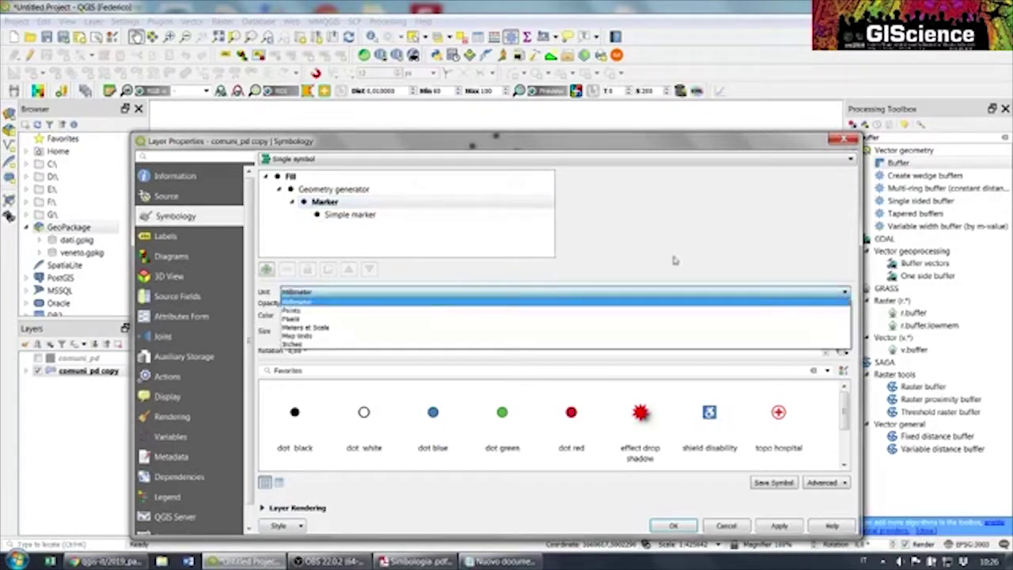
click(499, 295)
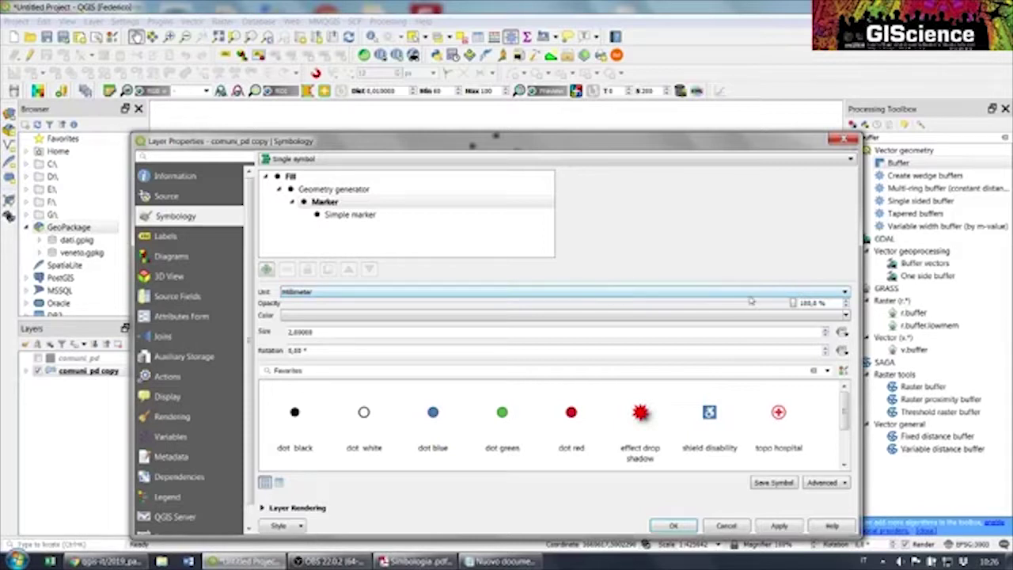
click(349, 217)
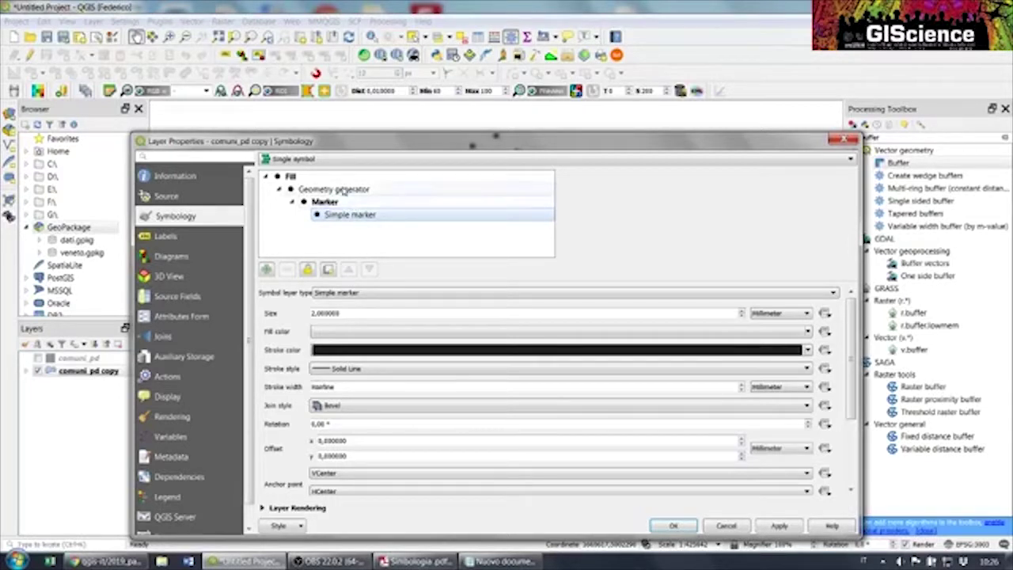
click(339, 190)
click(307, 178)
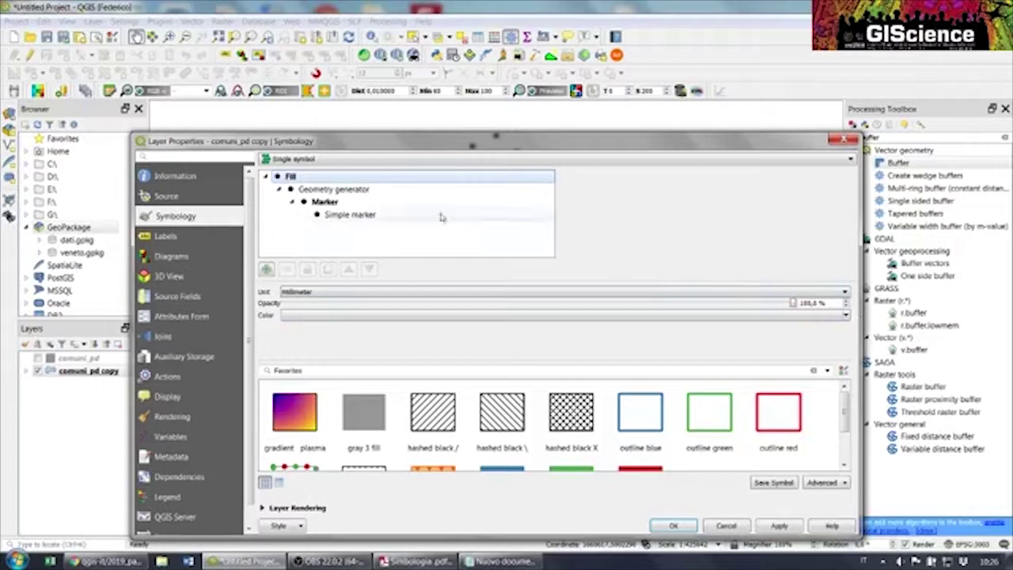
Replace the centroid function with buffer in the geometry generator expression
click(360, 190)
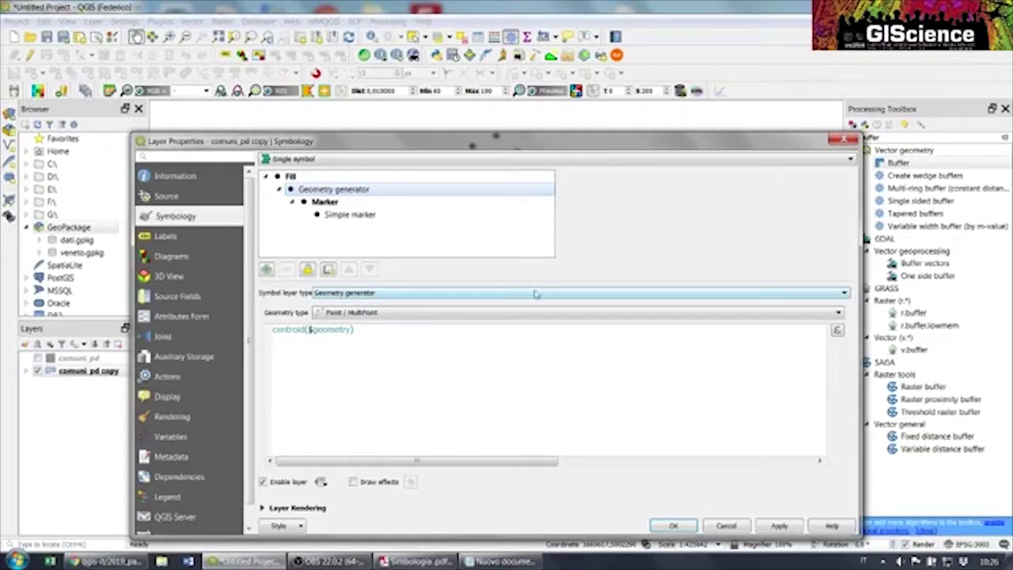
click(837, 330)
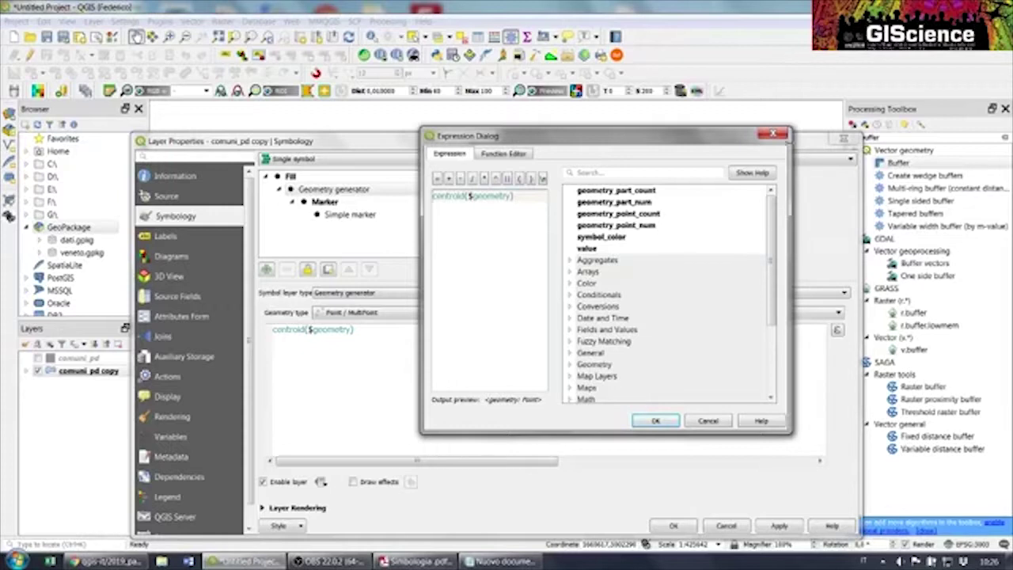
click(774, 135)
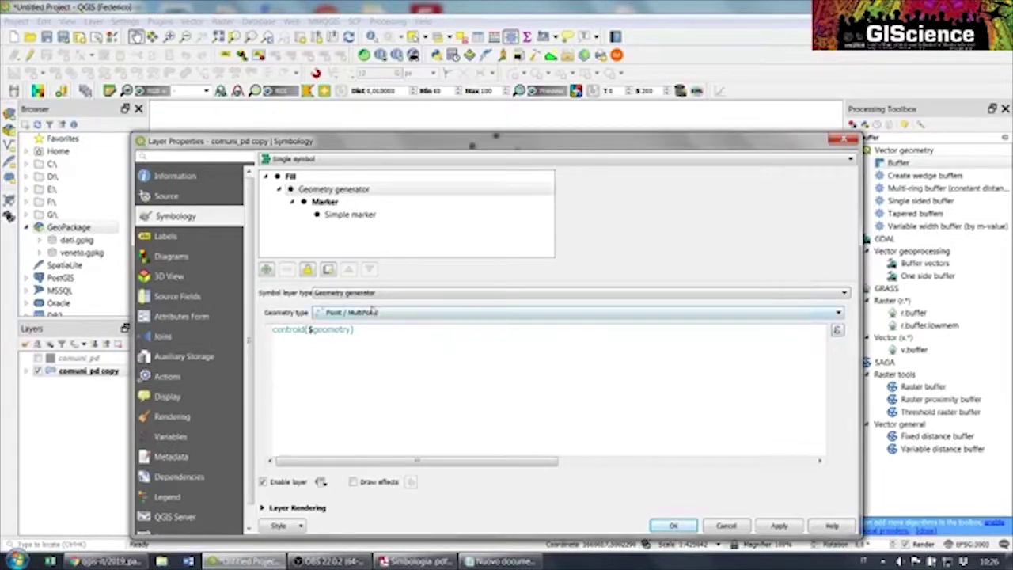
double_click(303, 329)
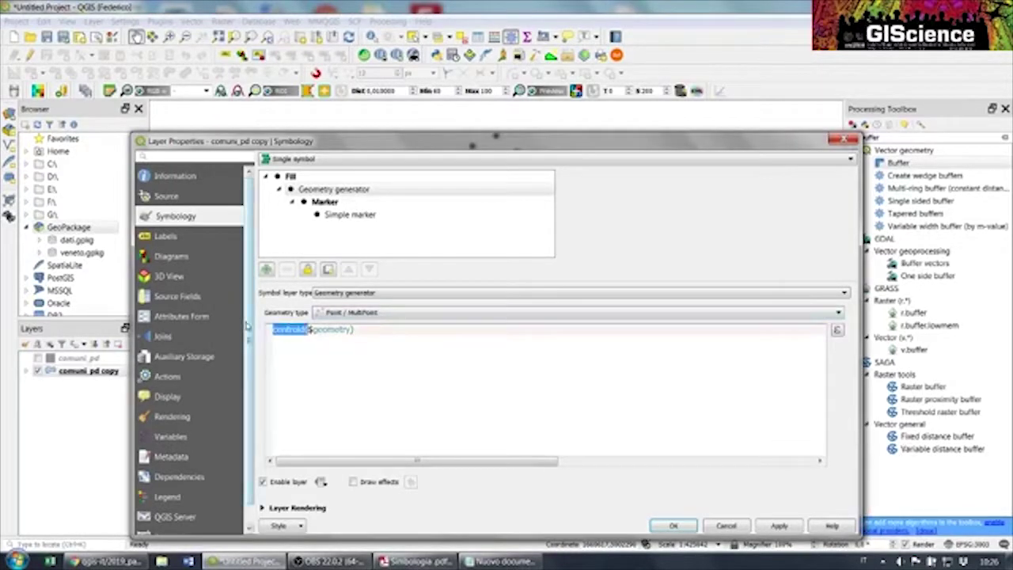
text(buffer)
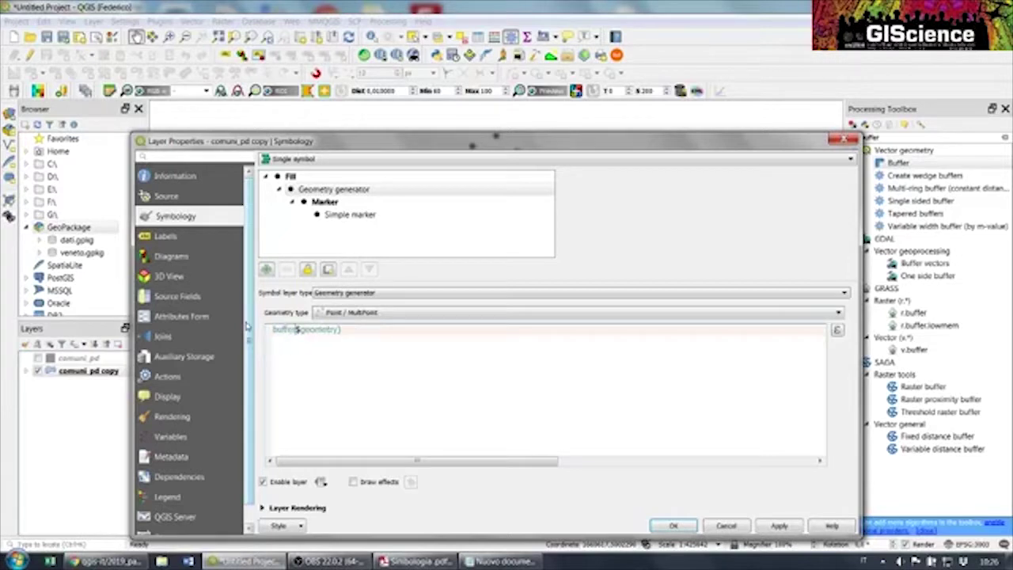
text(()
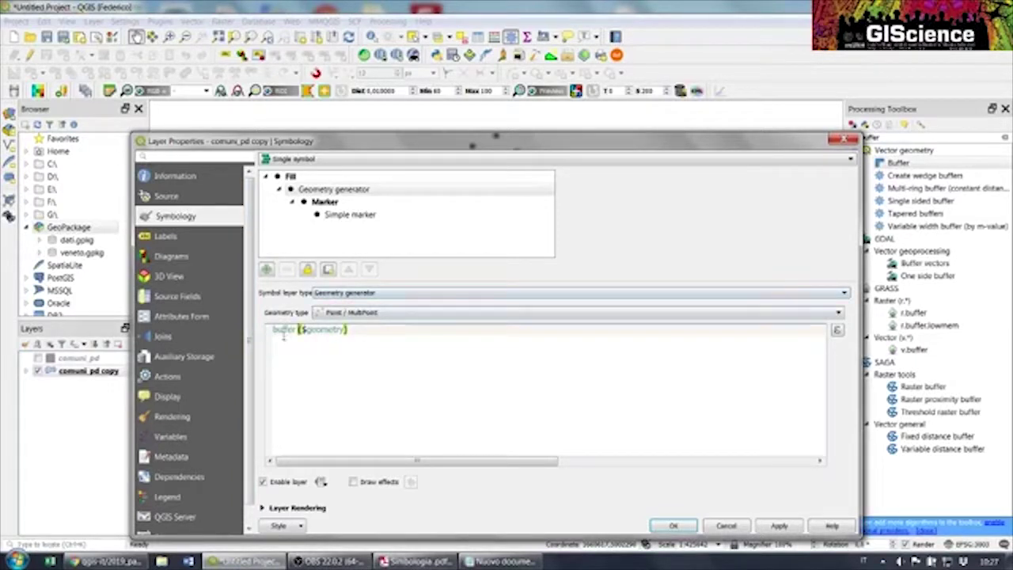
Add a distance of 300 to the generator expression, making it buffer ($geometry, 300)
drag(273, 329, 348, 329)
click(372, 313)
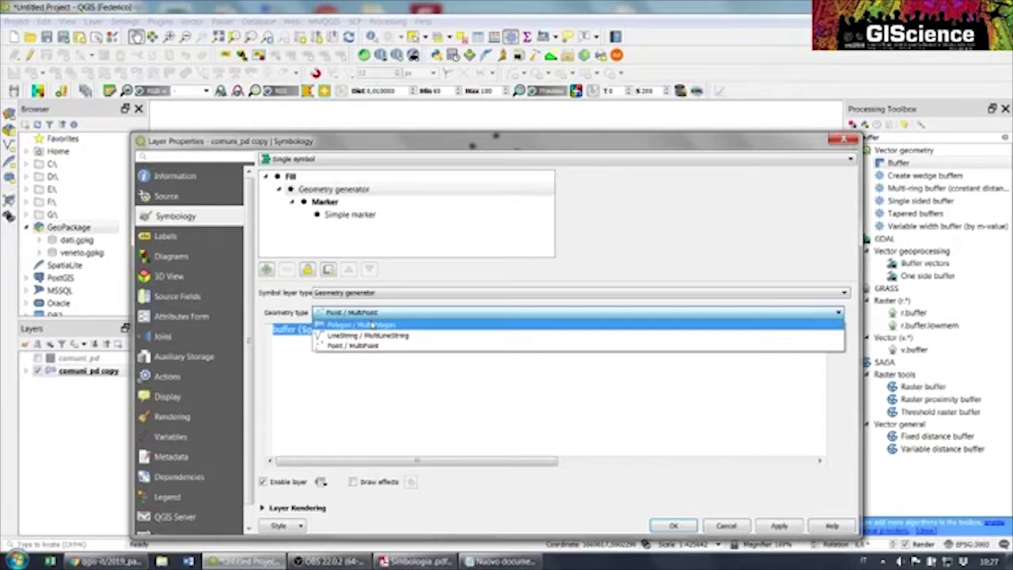
click(394, 394)
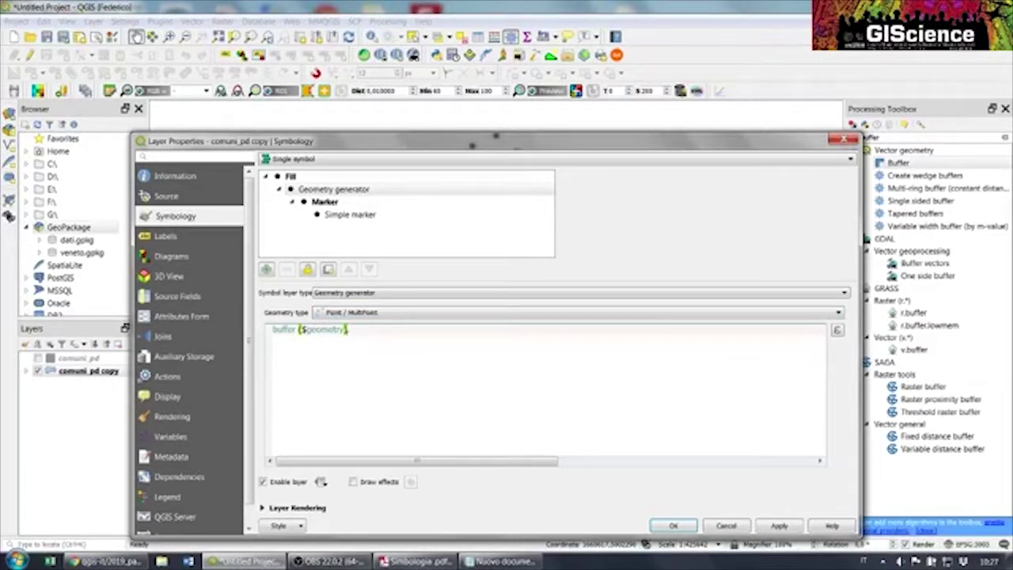
text(, 300)
drag(273, 329, 366, 329)
Open the expression editor, widen it, show the help for the buffer function, and close the editor
click(836, 329)
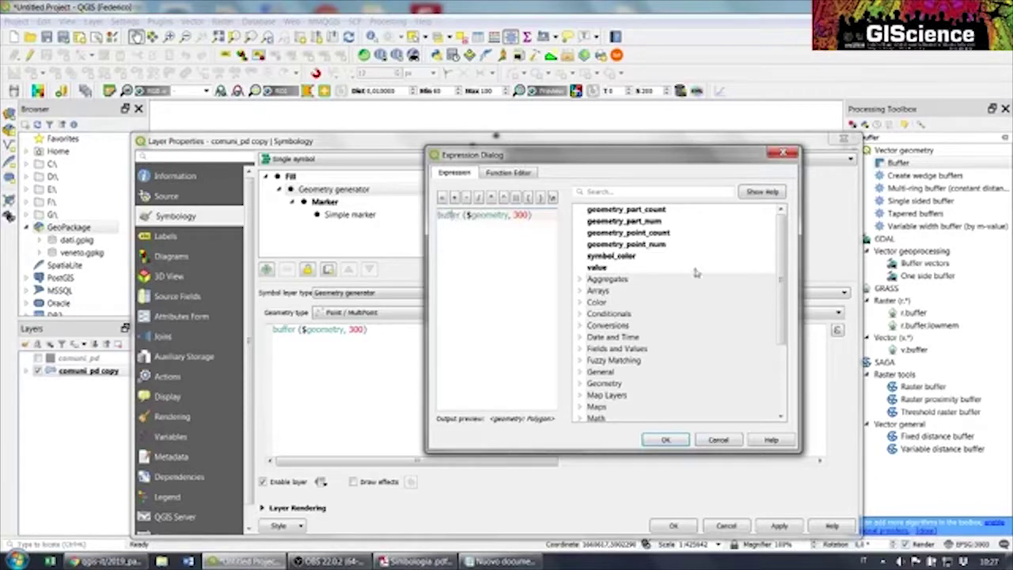
drag(798, 261, 915, 262)
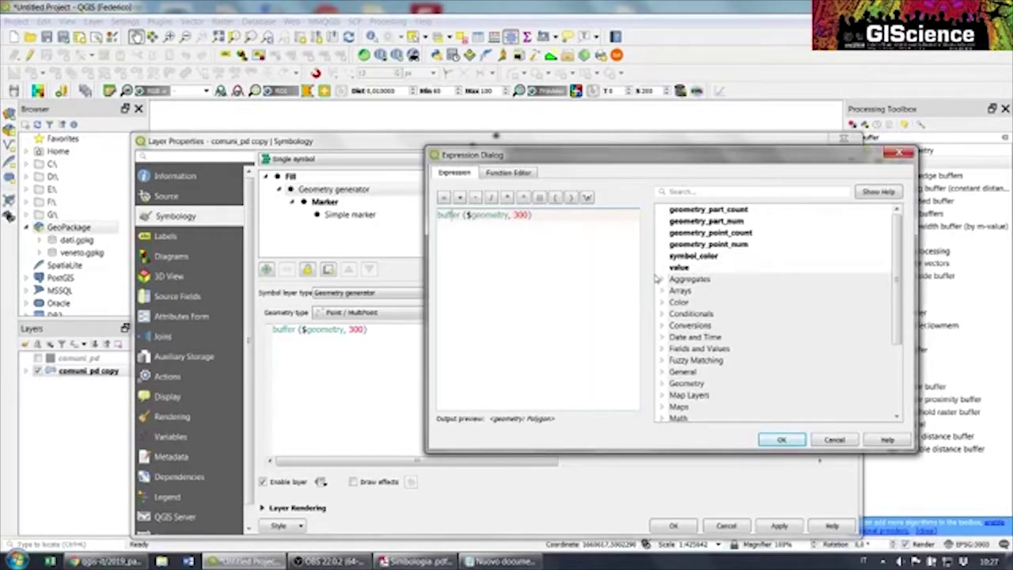
drag(425, 285, 333, 275)
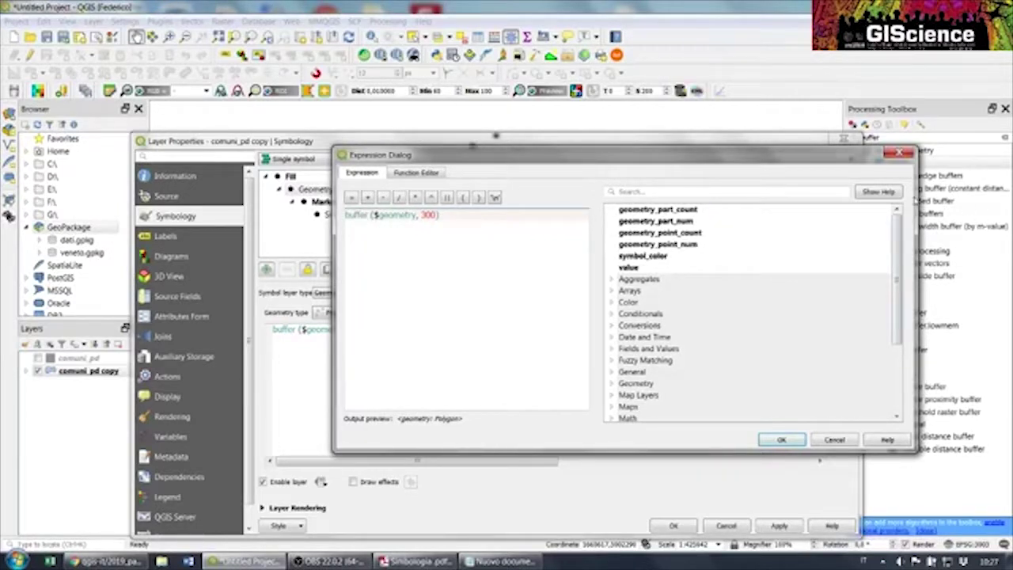
click(887, 193)
click(350, 215)
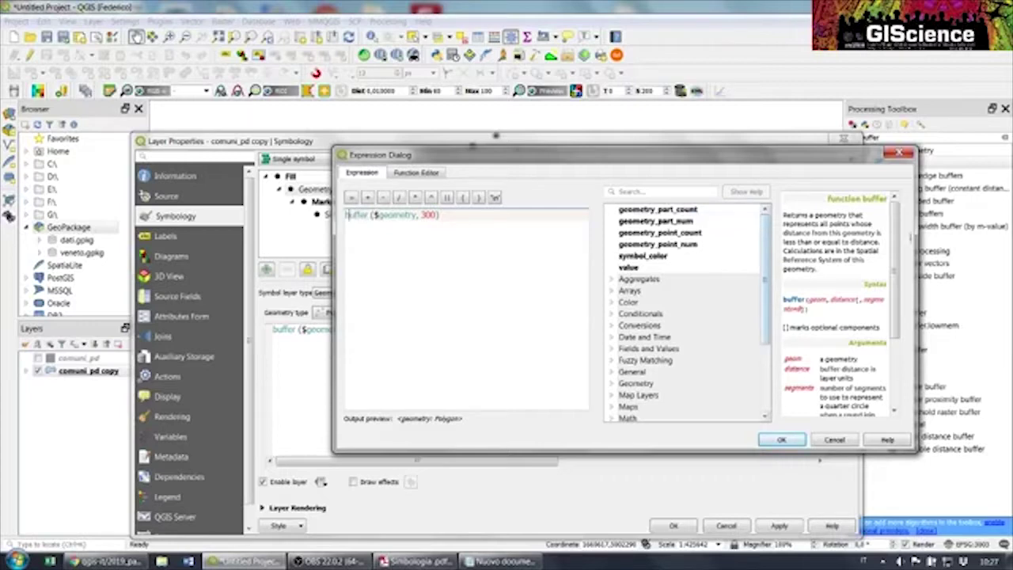
click(901, 152)
Reopen the expression editor, search the function list for buffer, and examine that function's syntax and arguments
double_click(285, 329)
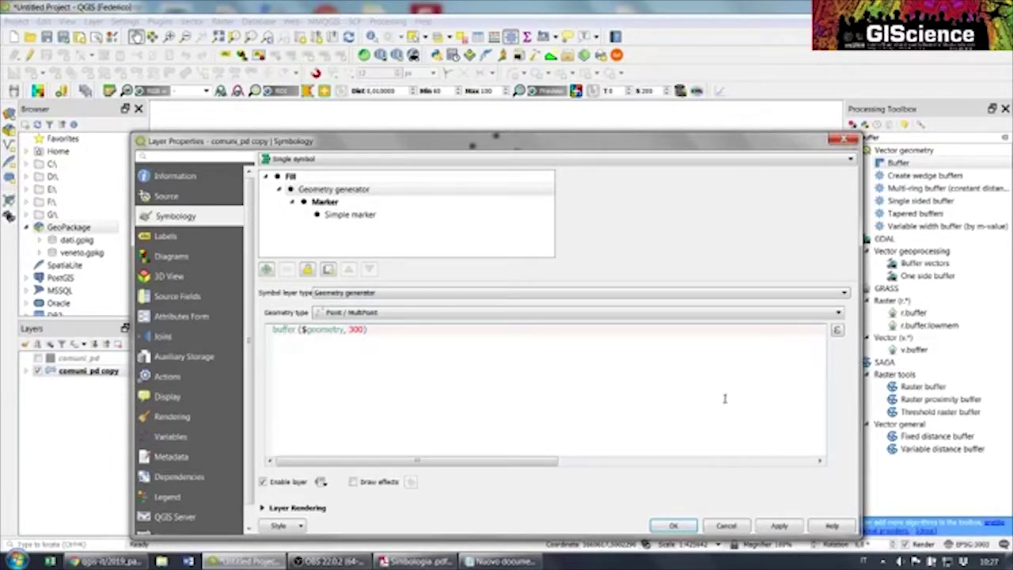
click(837, 332)
click(838, 331)
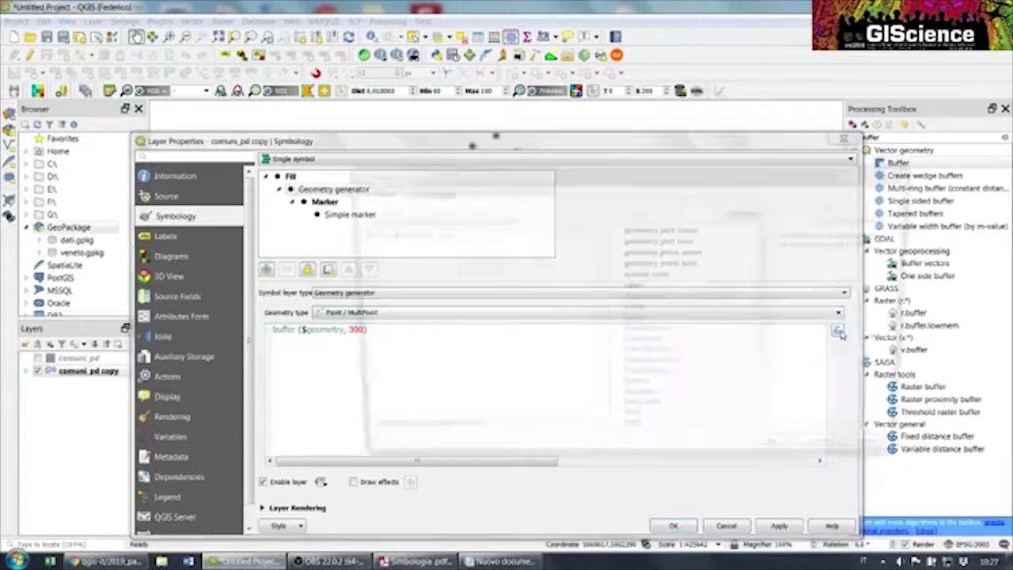
double_click(360, 235)
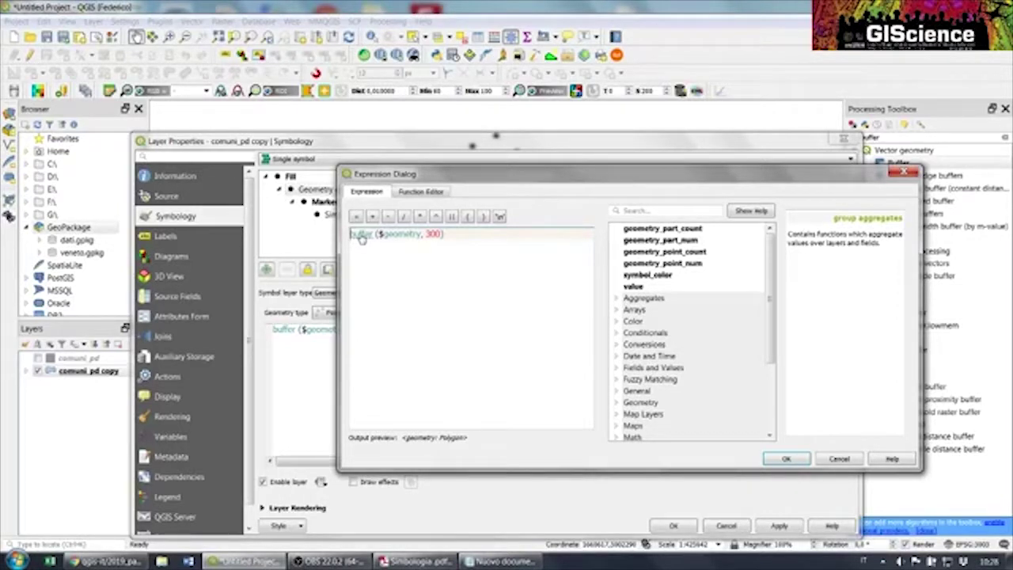
click(650, 209)
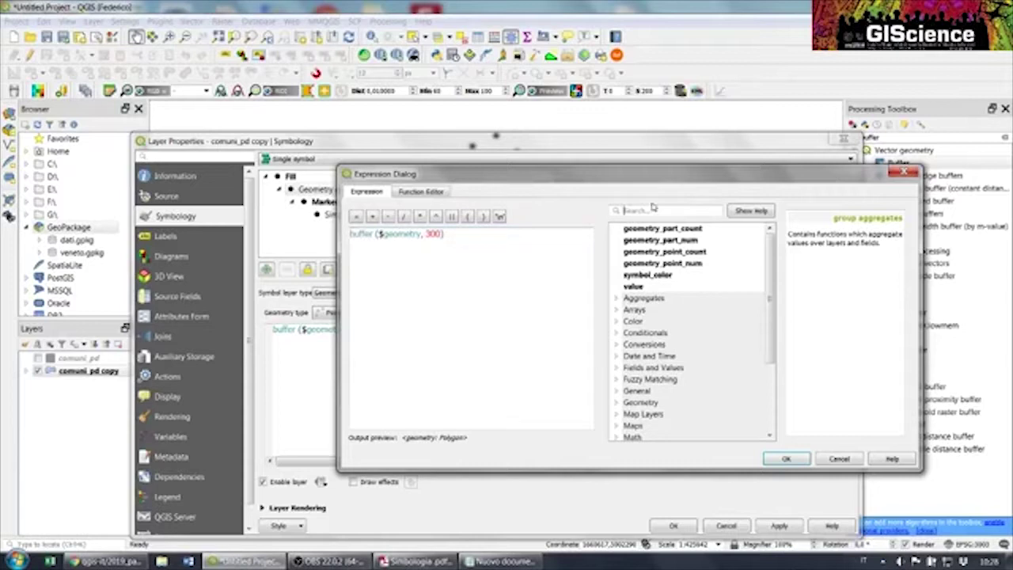
text(buffer)
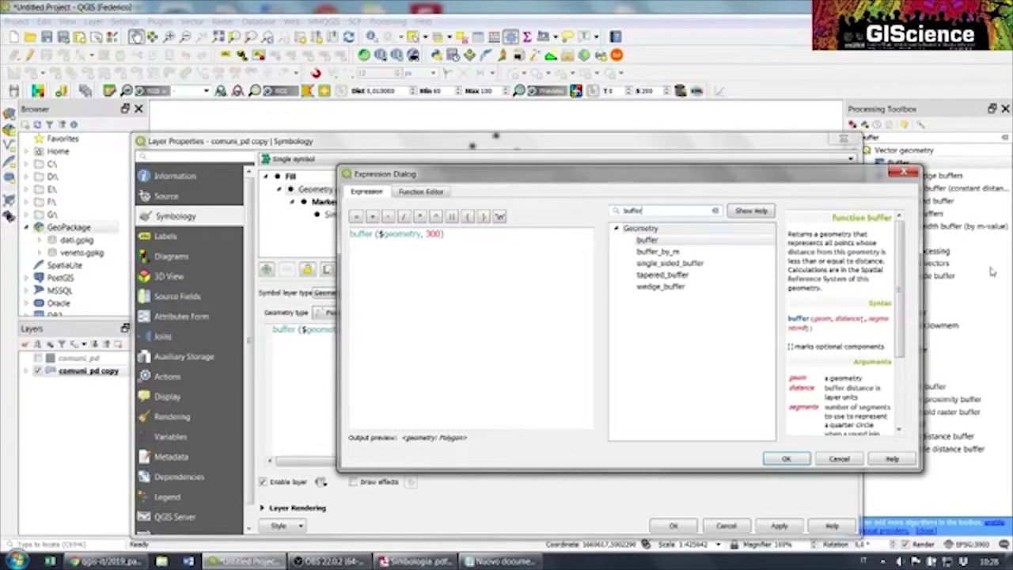
click(668, 241)
click(366, 236)
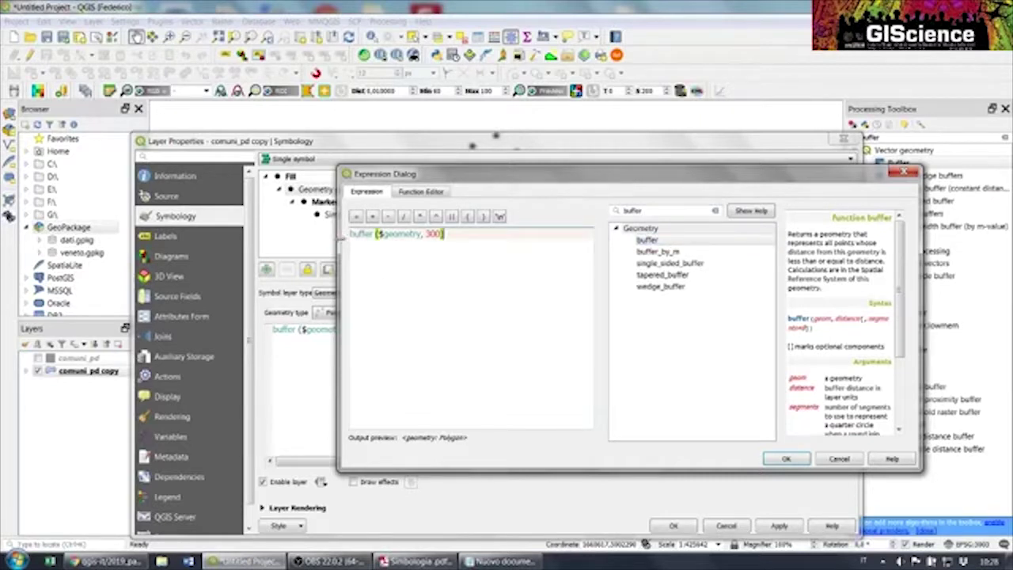
Enlarge the expression editor and its help area, examine the buffer function's syntax and segments argument, and close the editor
double_click(361, 238)
click(367, 243)
drag(922, 268, 966, 266)
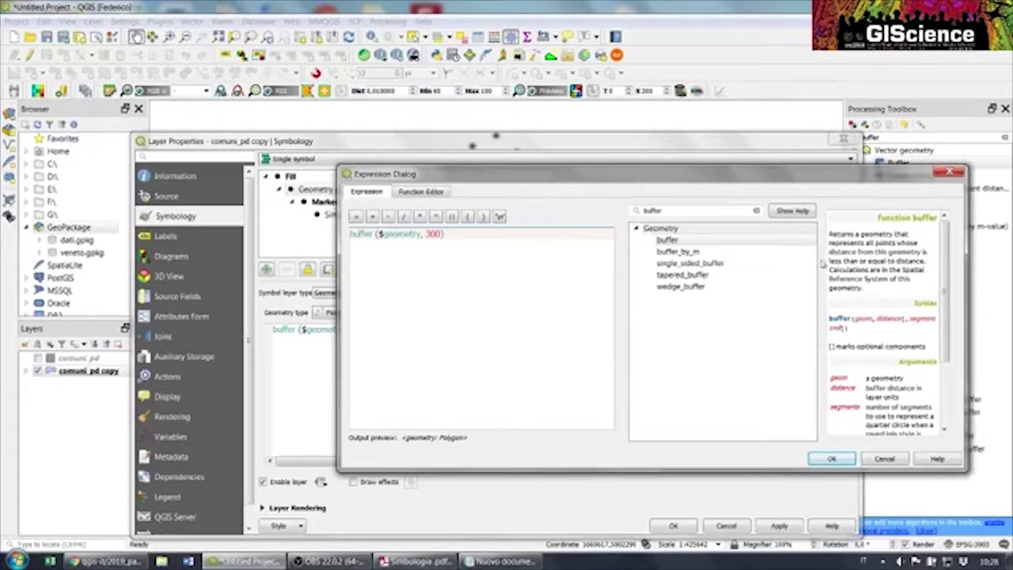
drag(823, 266, 738, 271)
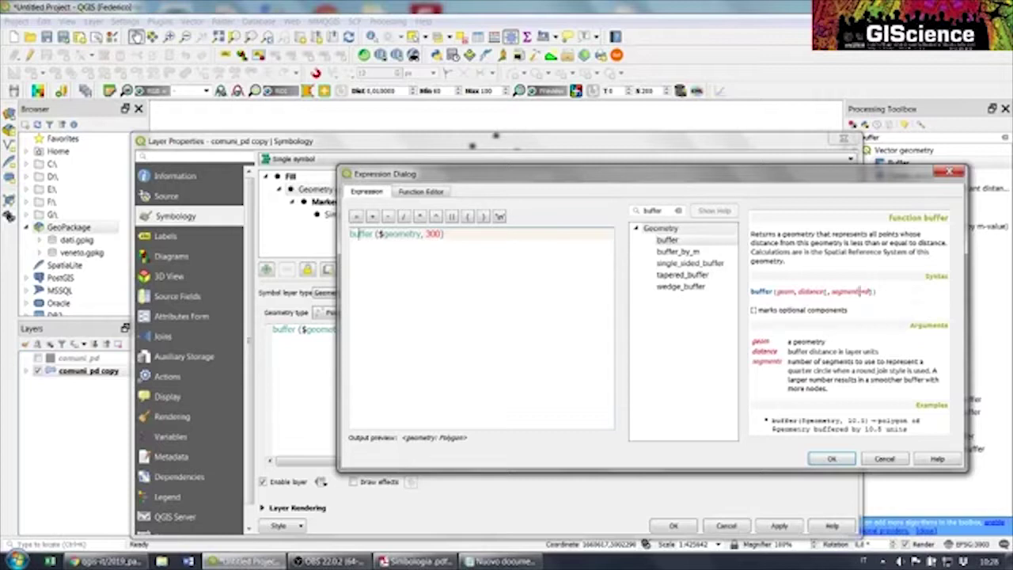
drag(884, 293, 750, 290)
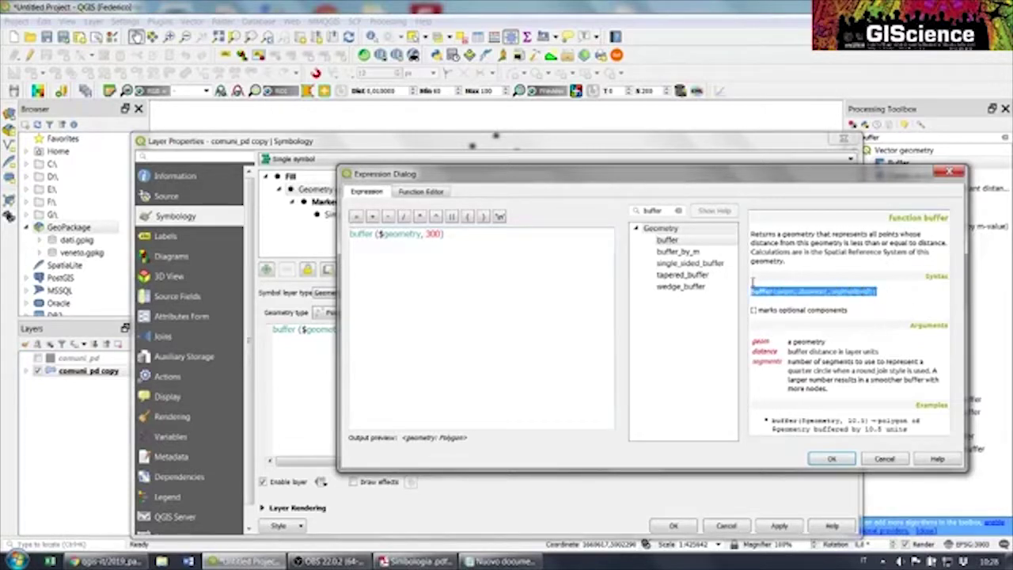
click(870, 303)
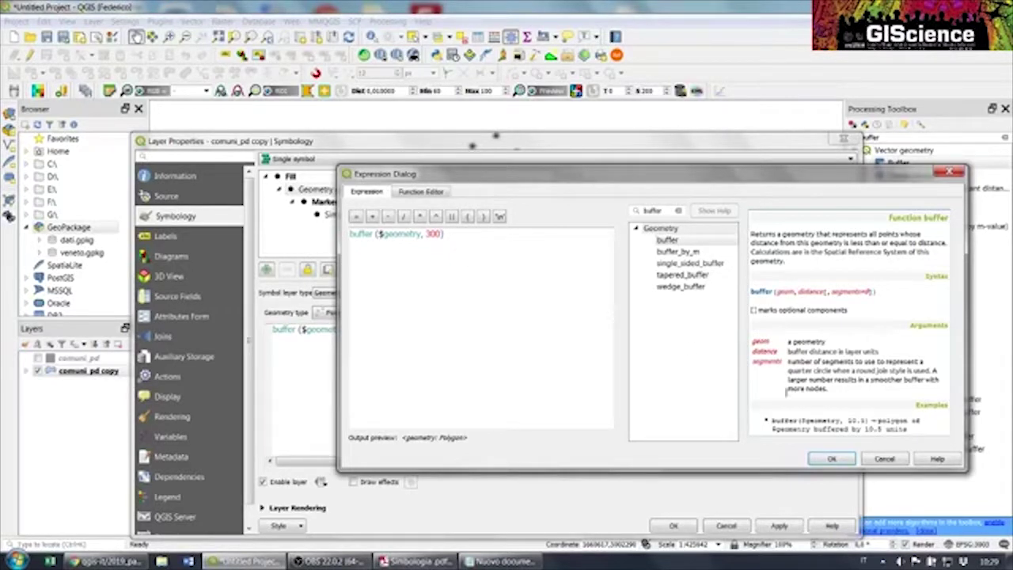
click(830, 459)
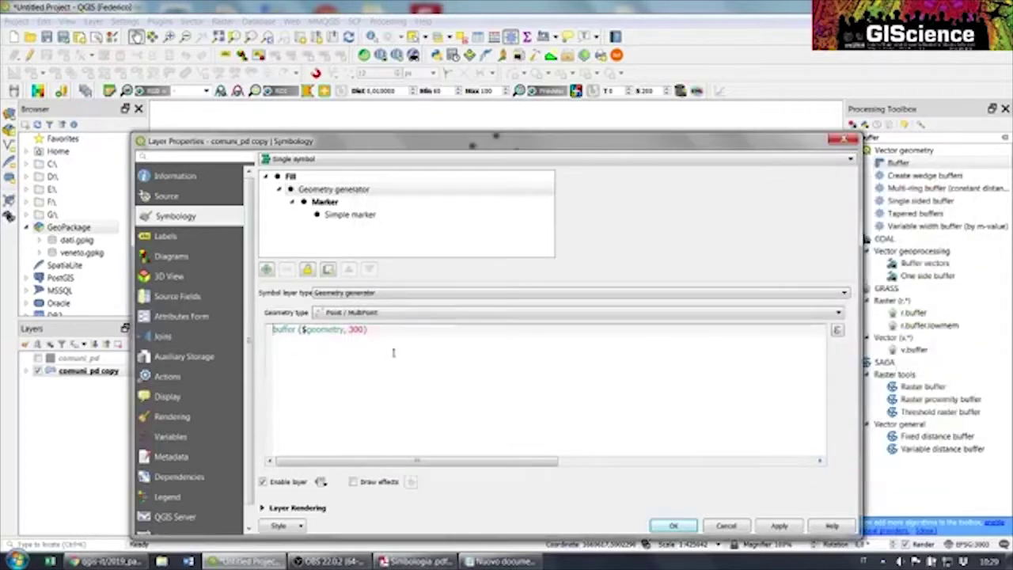
Apply the buffer ($geometry, 300) symbology to the comuni_pd copy layer and zoom the map to that layer
drag(408, 147, 390, 99)
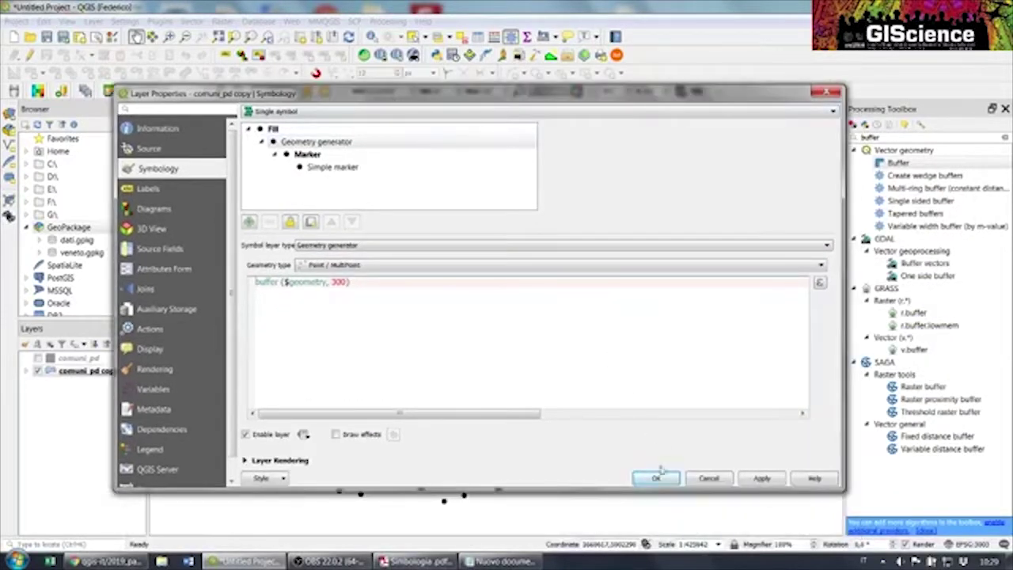
click(761, 477)
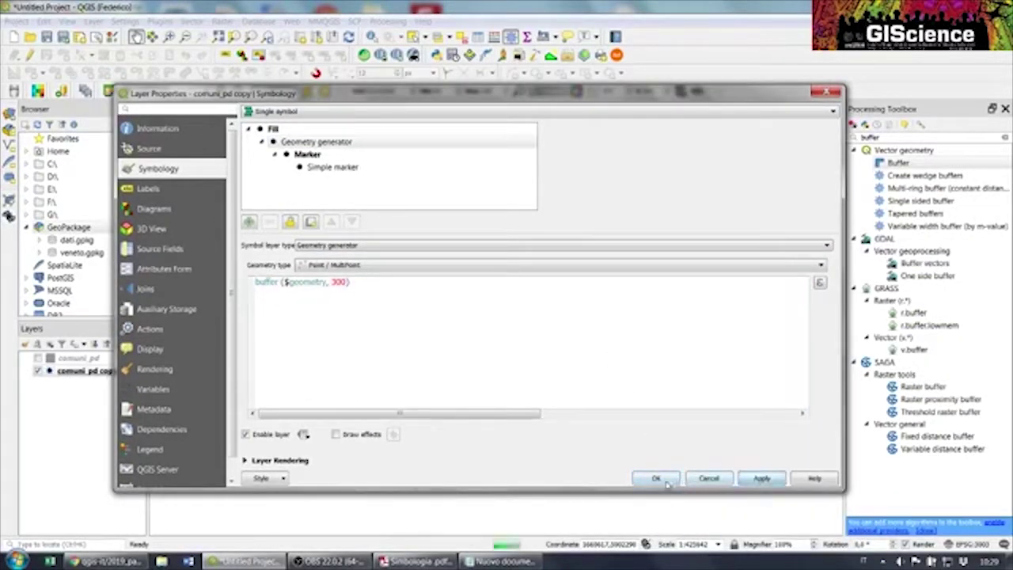
click(656, 478)
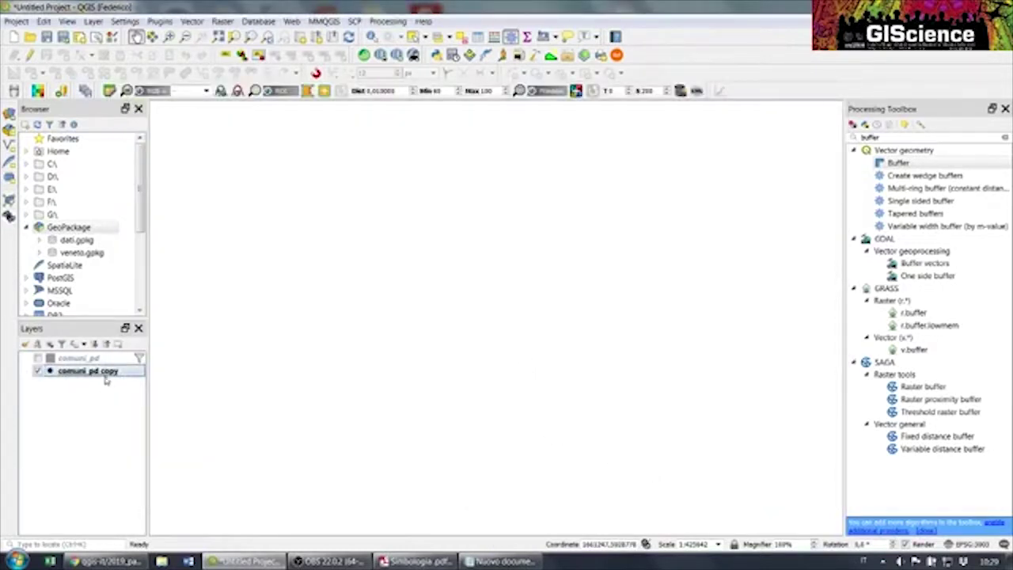
right_click(105, 380)
click(155, 111)
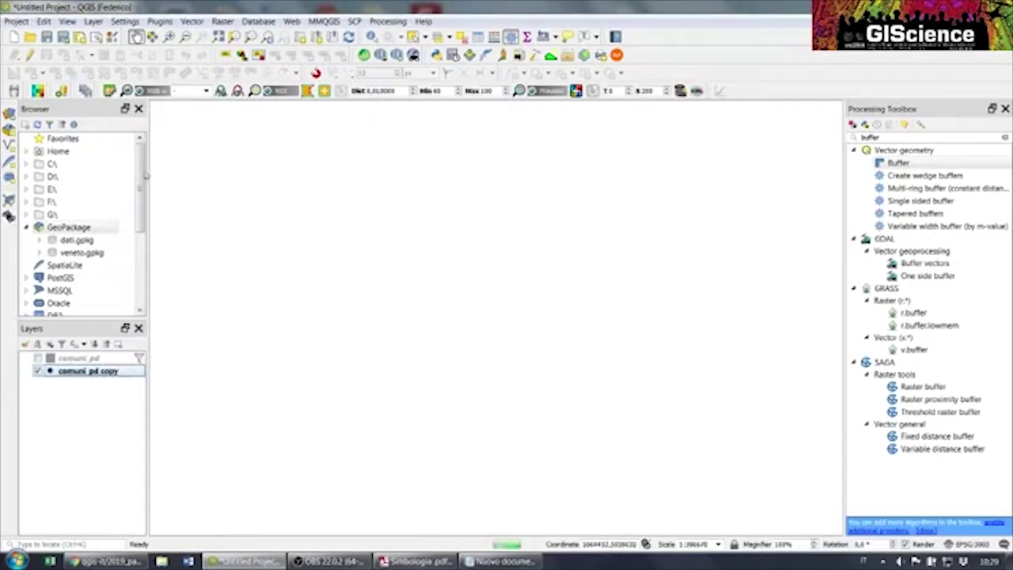
Set the geometry generator's geometry type to Polygon / MultiPolygon for comuni_pd copy and apply the change
right_click(127, 369)
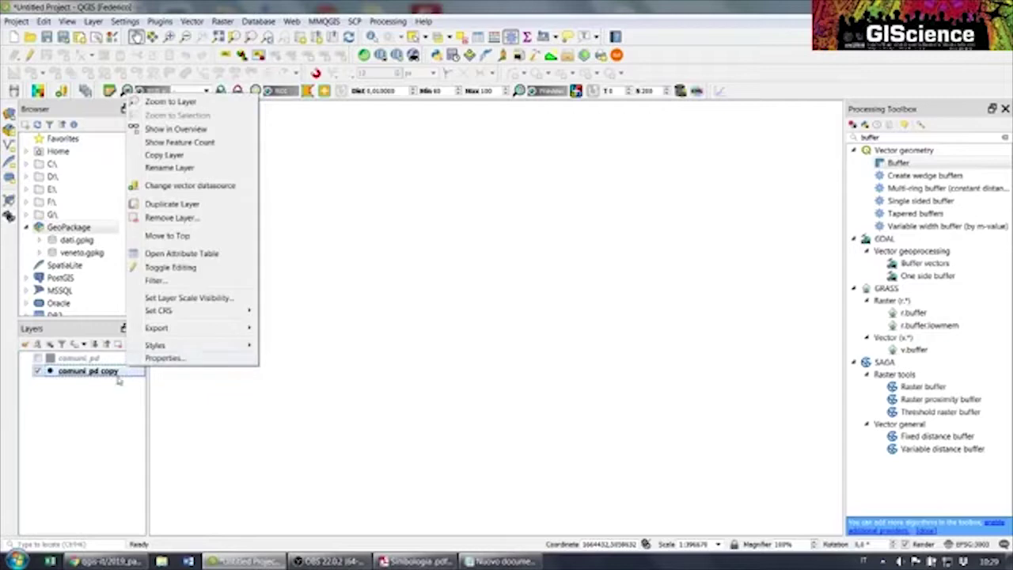
right_click(99, 378)
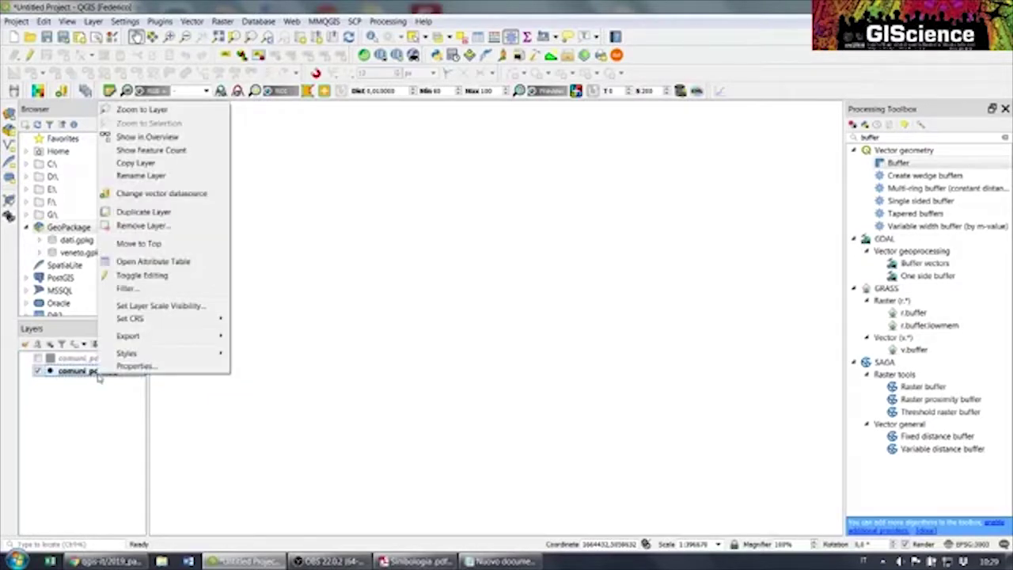
click(154, 366)
click(321, 142)
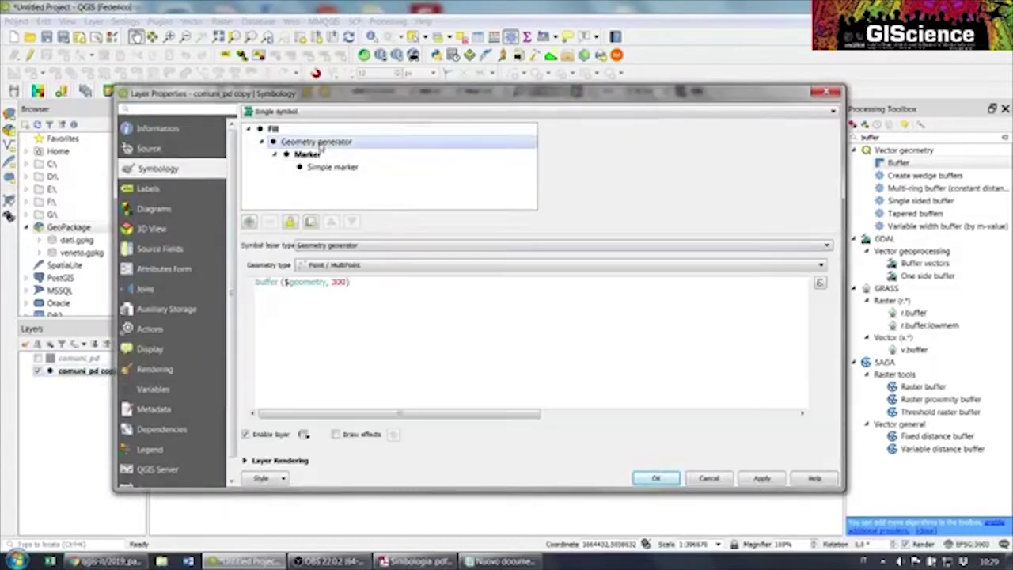
click(367, 266)
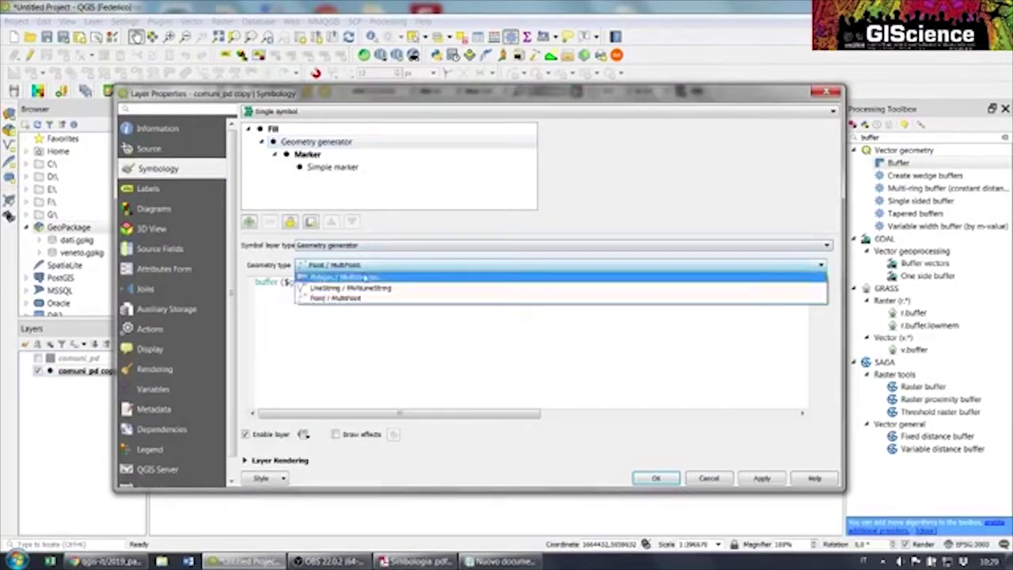
click(360, 276)
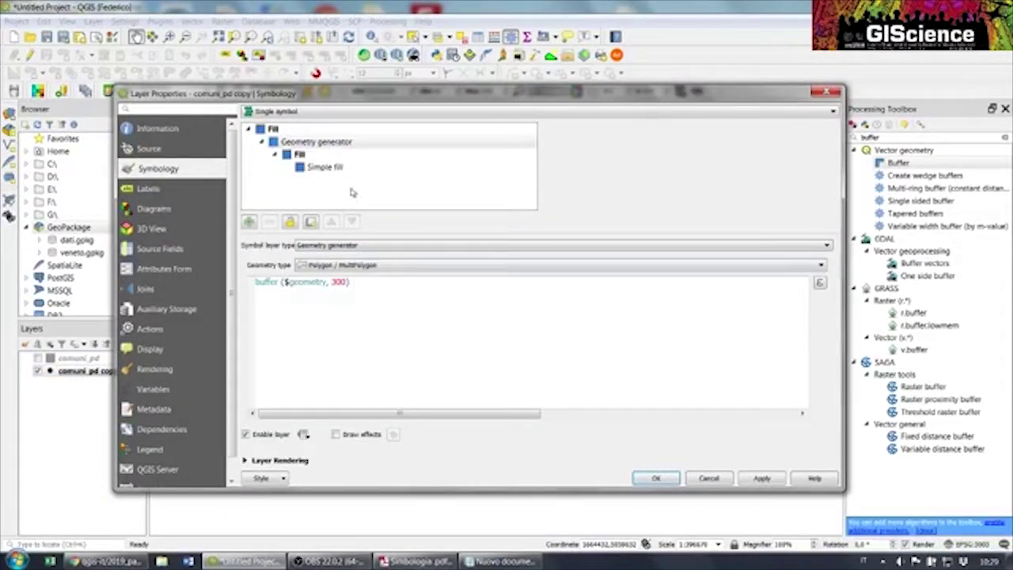
click(761, 478)
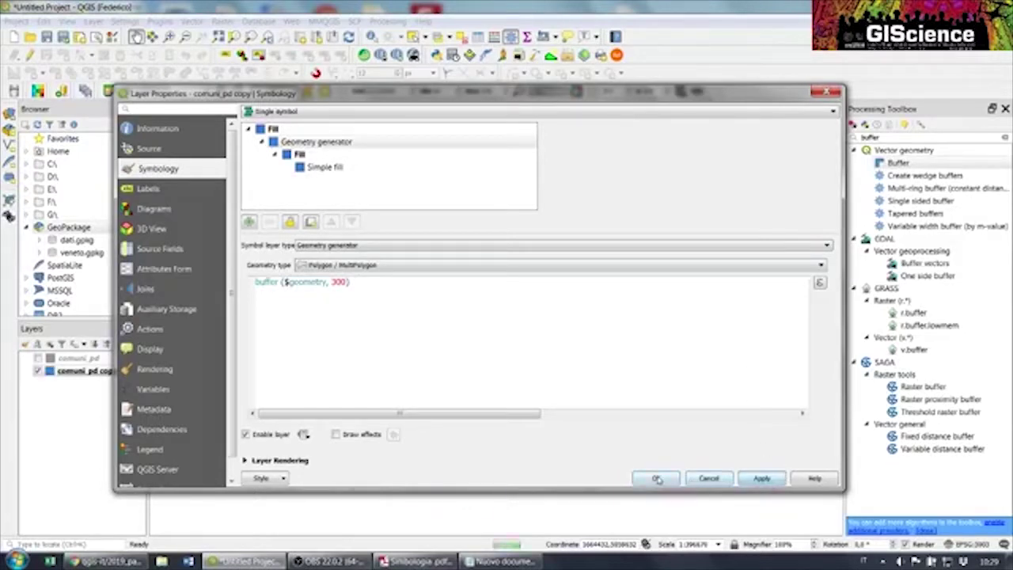
click(657, 478)
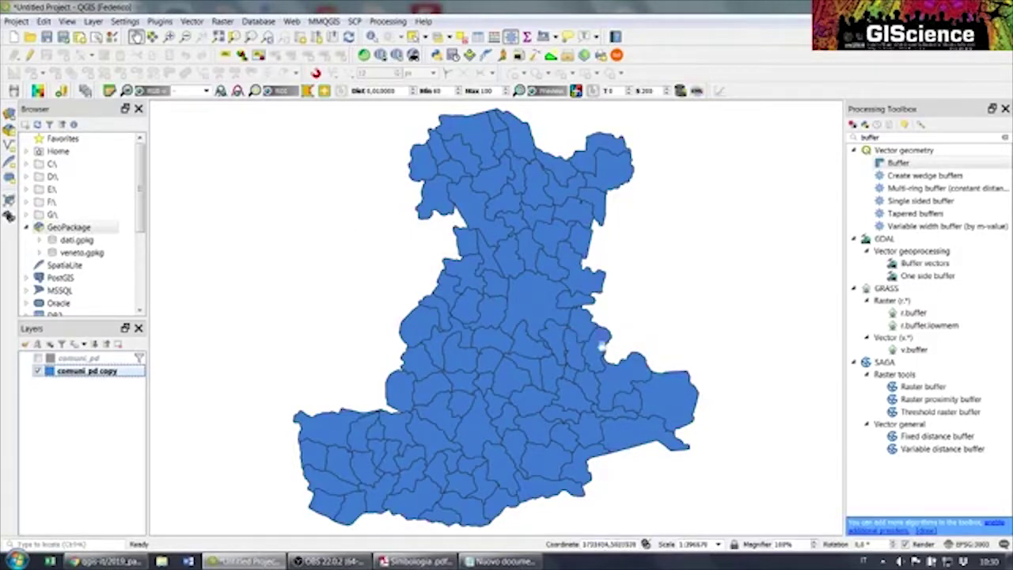
Compare the buffered municipalities with the original comuni_pd layer by toggling both layers' visibility, leaving only comuni_pd copy shown
scroll(545, 320, up, 3)
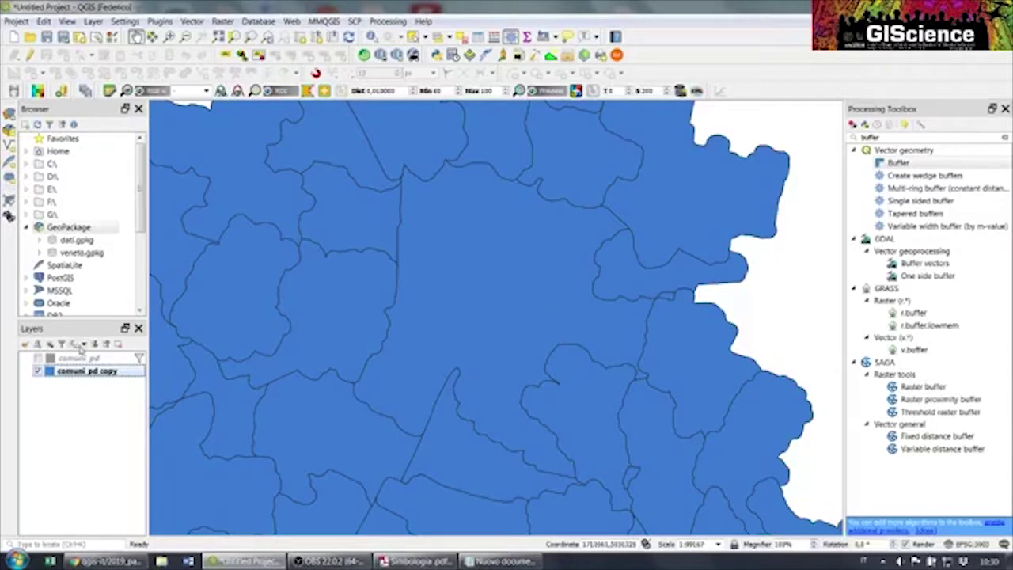
click(38, 359)
right_click(66, 358)
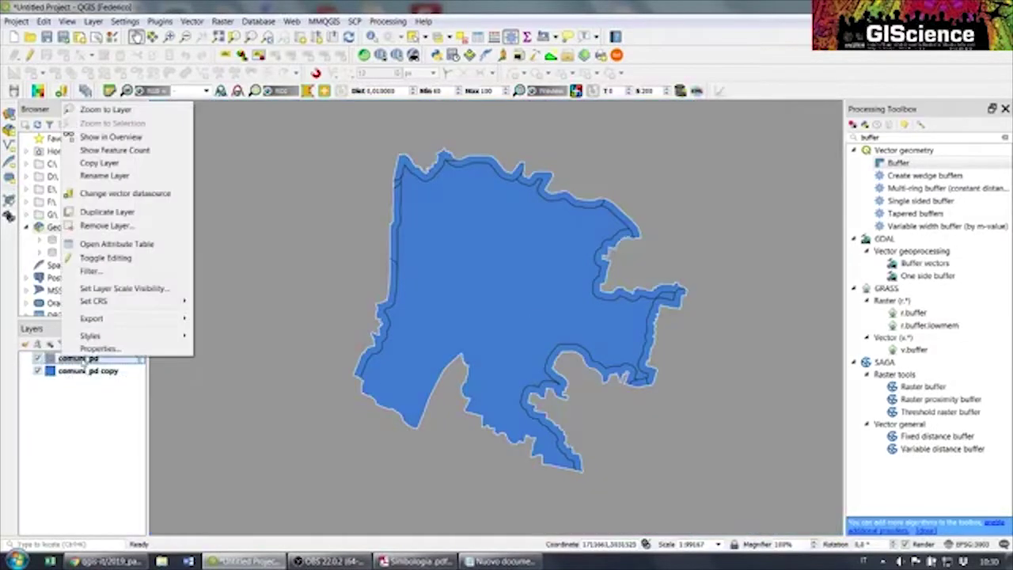
click(435, 244)
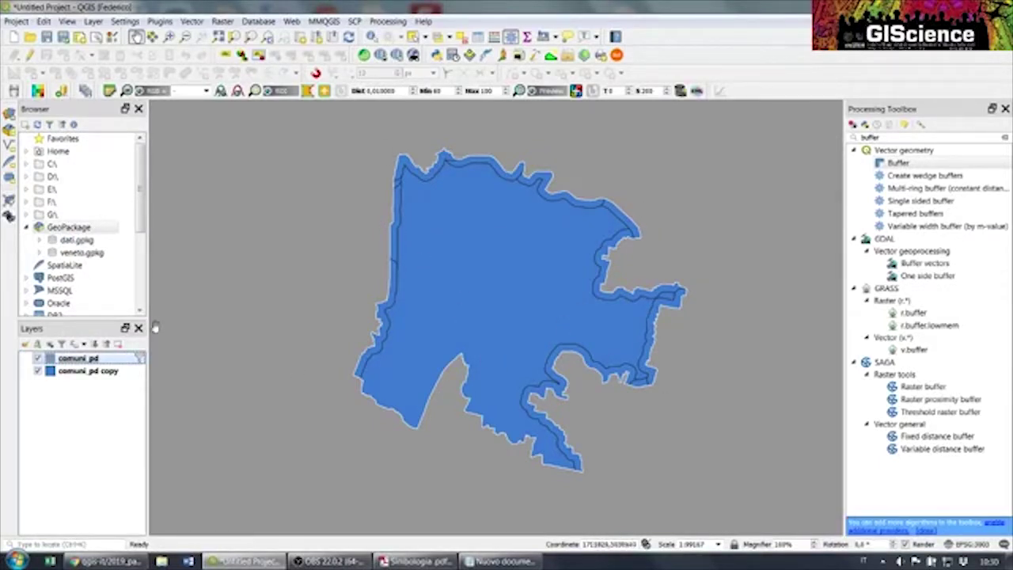
click(38, 370)
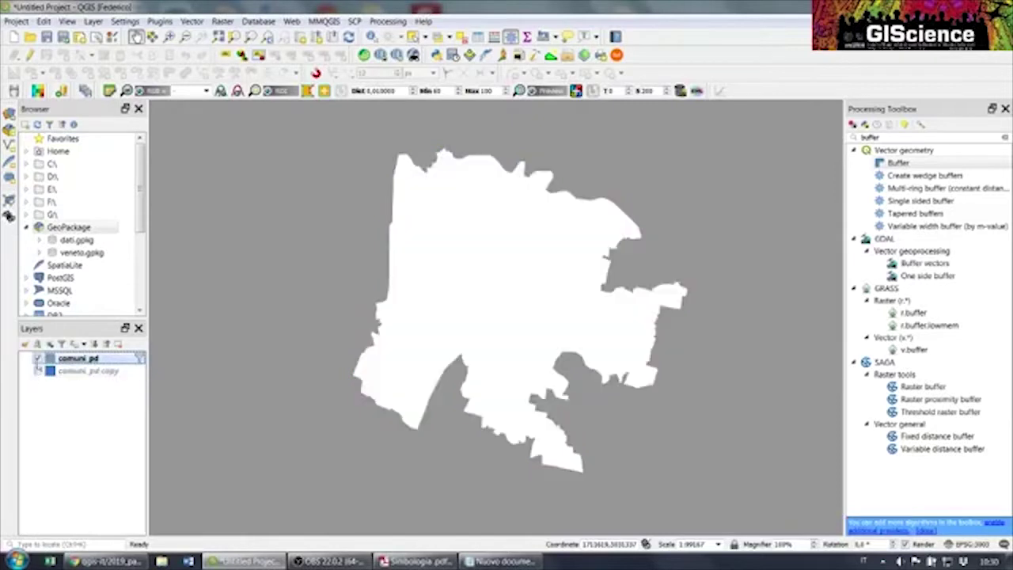
click(37, 358)
click(37, 370)
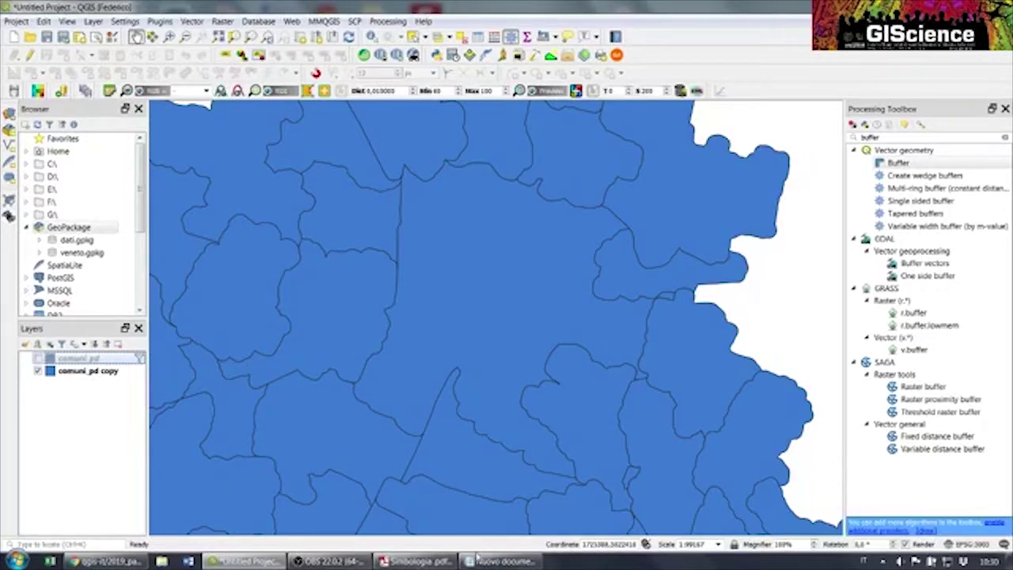
mouse_move(437, 563)
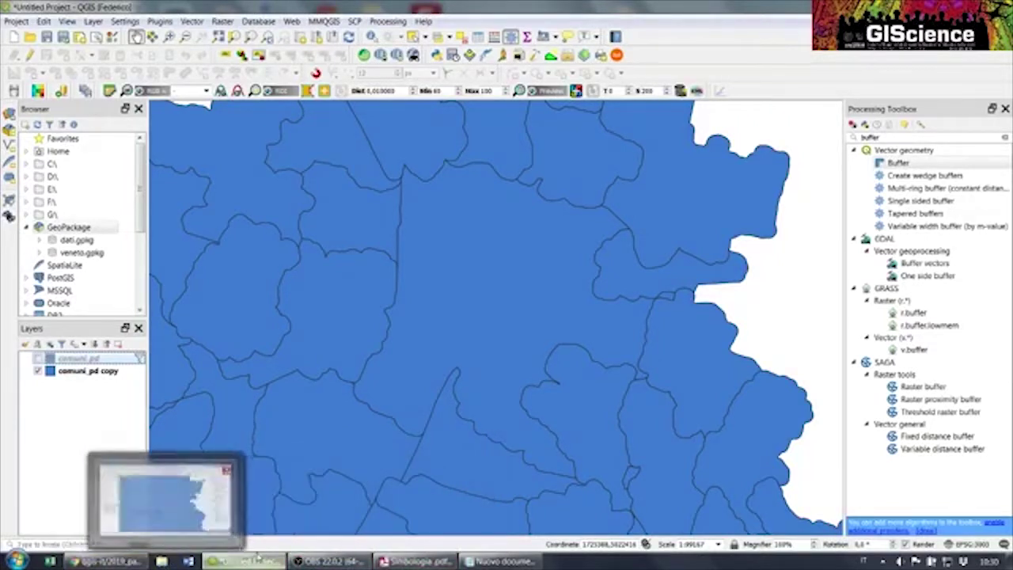
Open the symbology properties of comuni_pd copy and select its geometry generator to edit the buffer expression
right_click(101, 377)
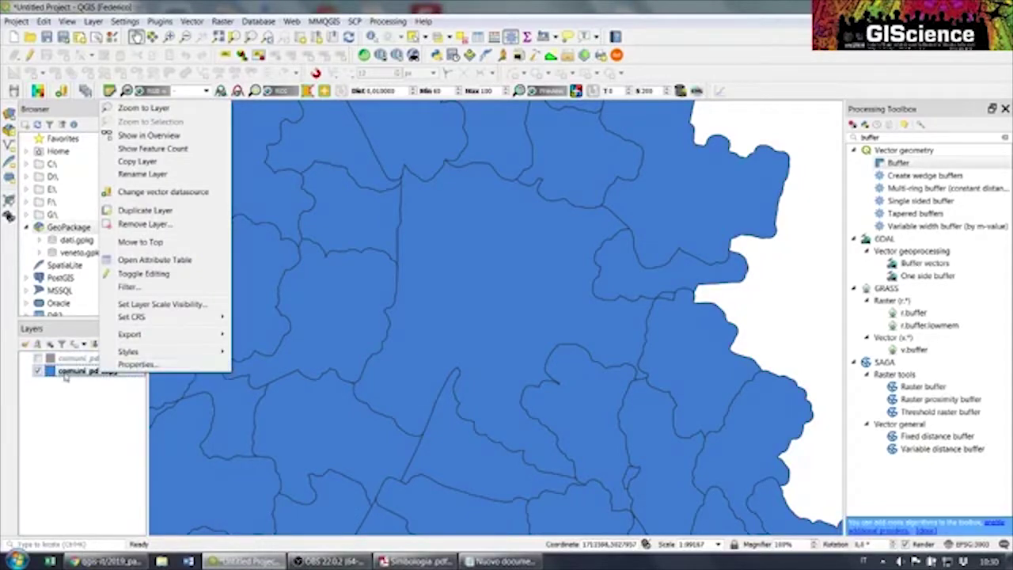
click(139, 365)
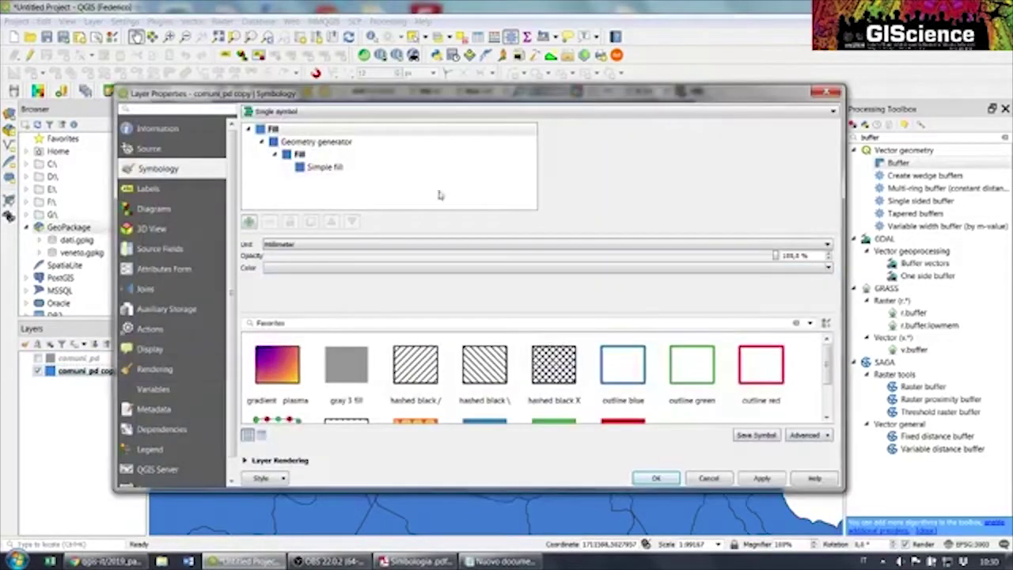
click(358, 146)
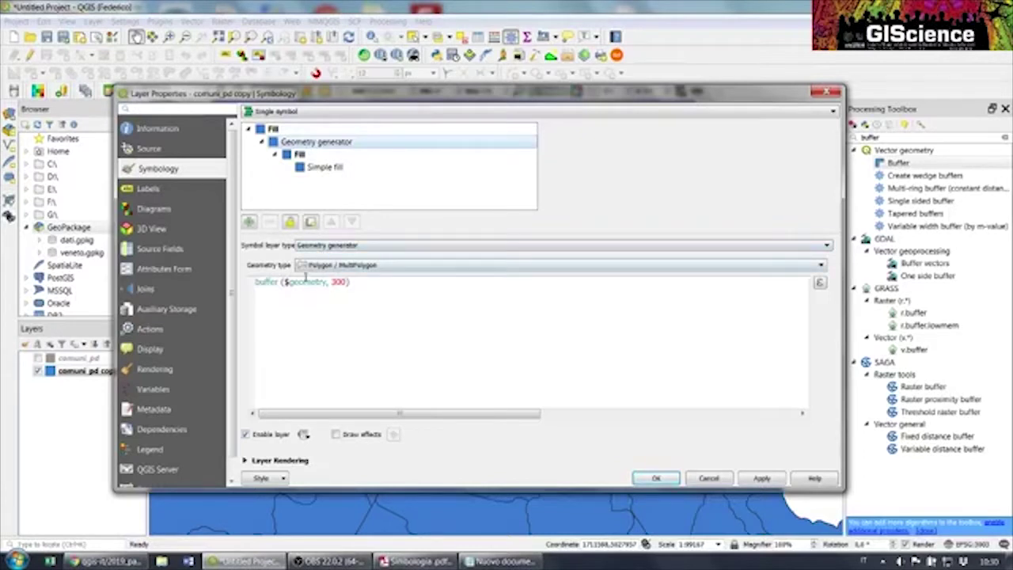
click(358, 268)
click(359, 269)
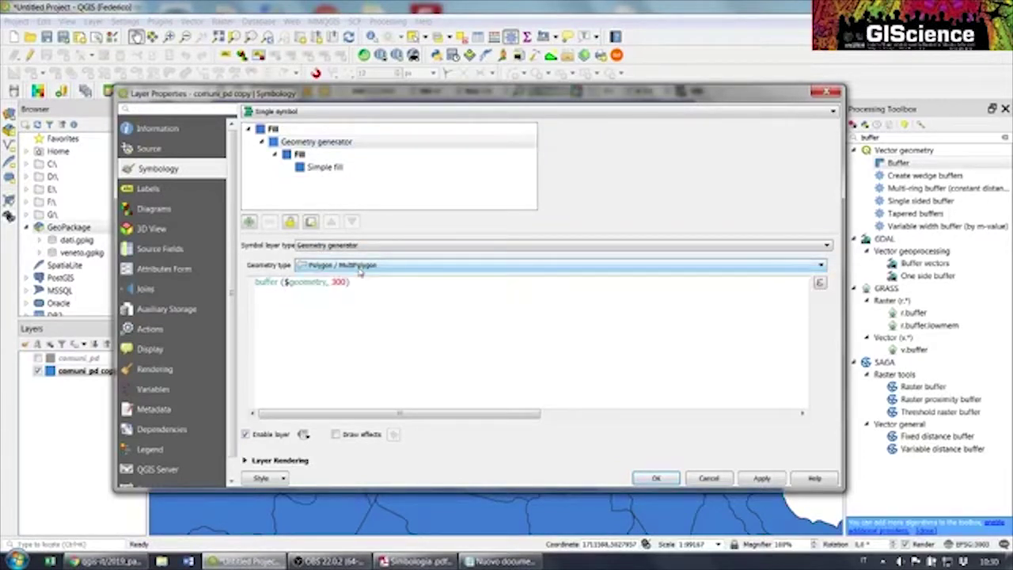
click(288, 286)
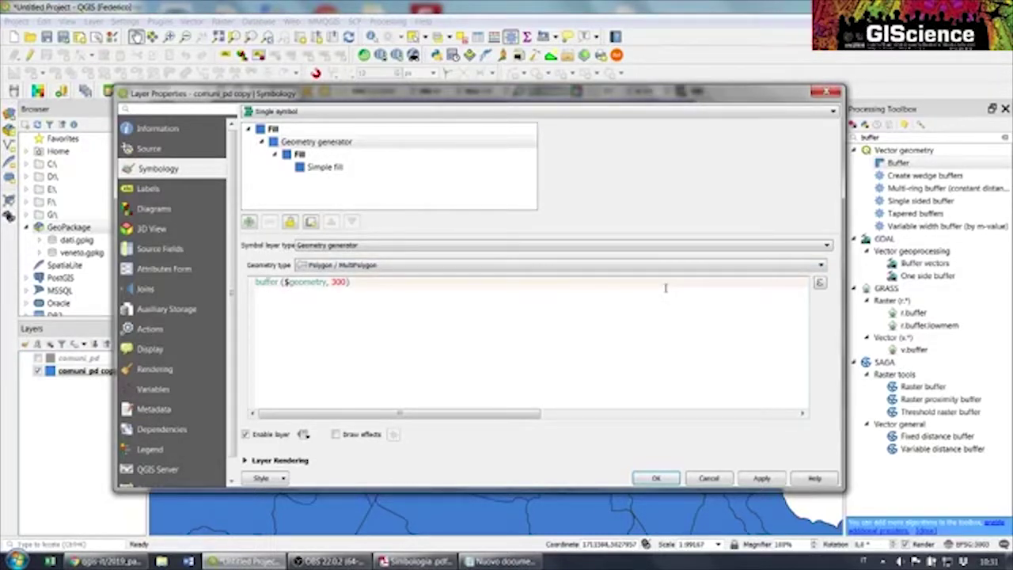
key(Left)
key(Left)
key(Left)
key(Left)
key(Left)
key(Left)
key(Left)
text(control)
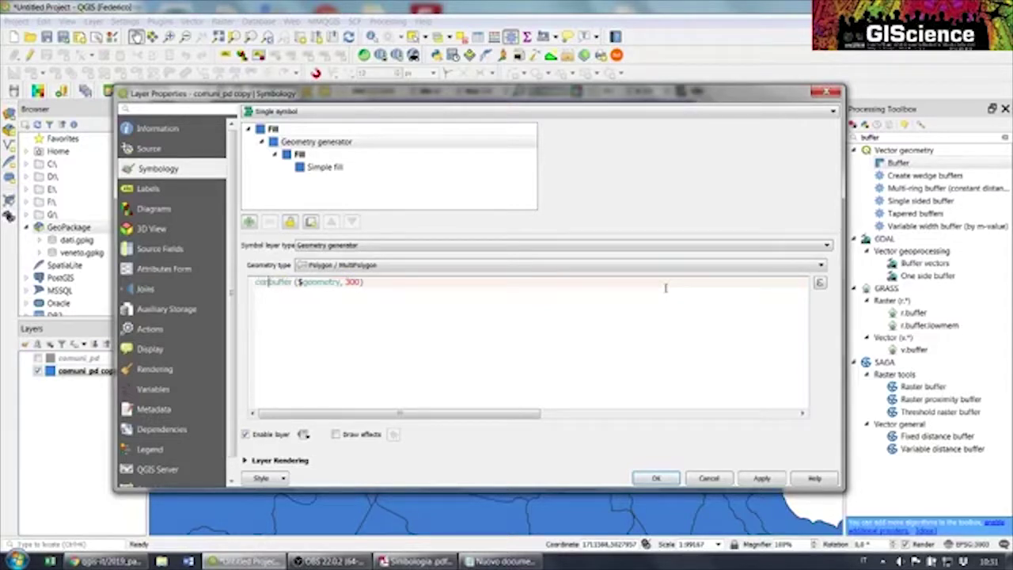
key(BackSpace)
key(BackSpace)
key(BackSpace)
key(BackSpace)
key(BackSpace)
key(BackSpace)
key(BackSpace)
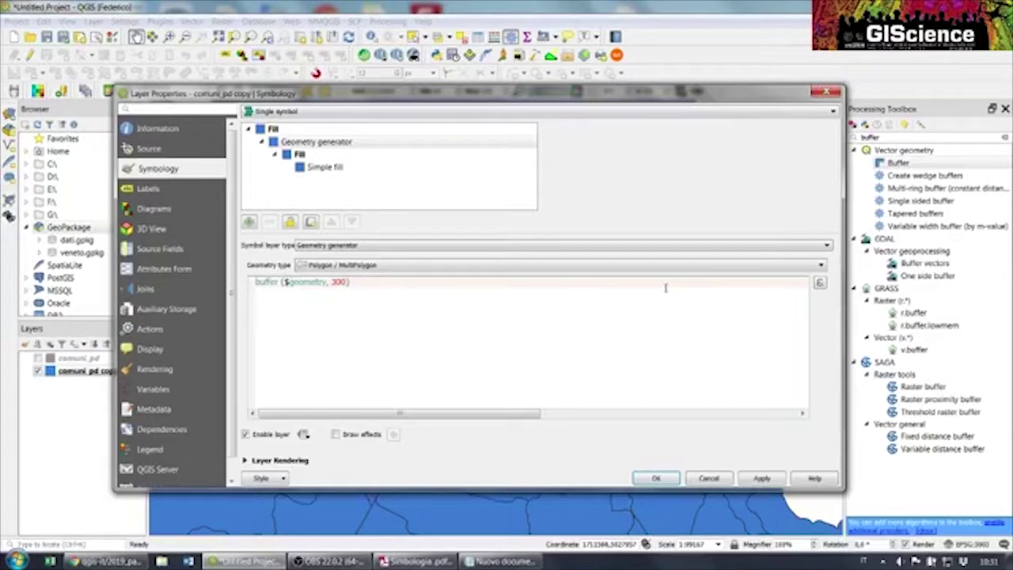
Wrap $geometry in the centroid function, making the expression buffer (centroid($geometry), 300), and apply it to the layer
key(Right)
key(Right)
key(Right)
key(Right)
key(Right)
key(Right)
key(Right)
key(Right)
text(centroid)
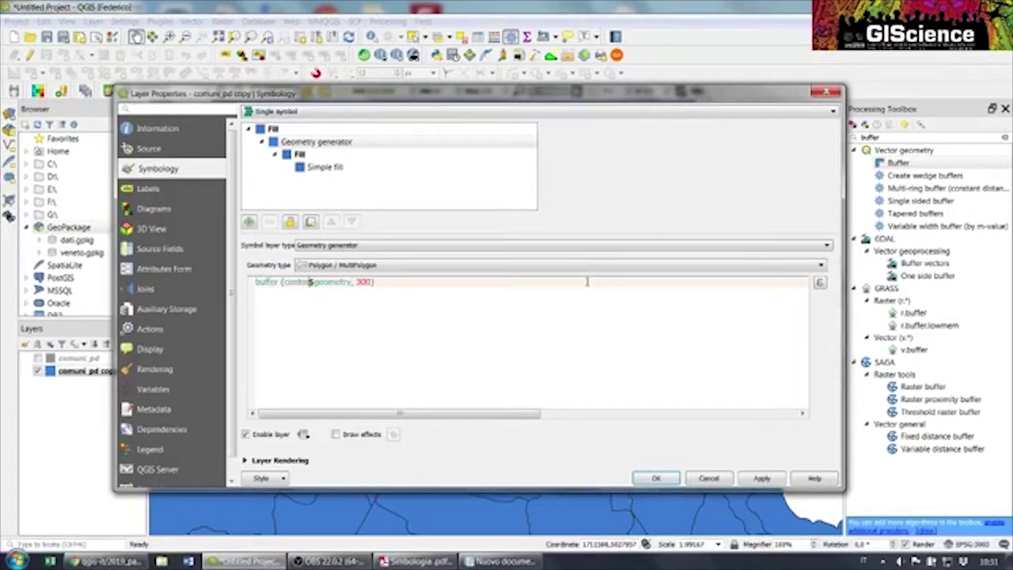
text(()
key(Right)
key(Right)
key(Right)
key(Right)
key(Right)
key(Right)
key(Right)
key(Right)
key(Right)
text())
key(Return)
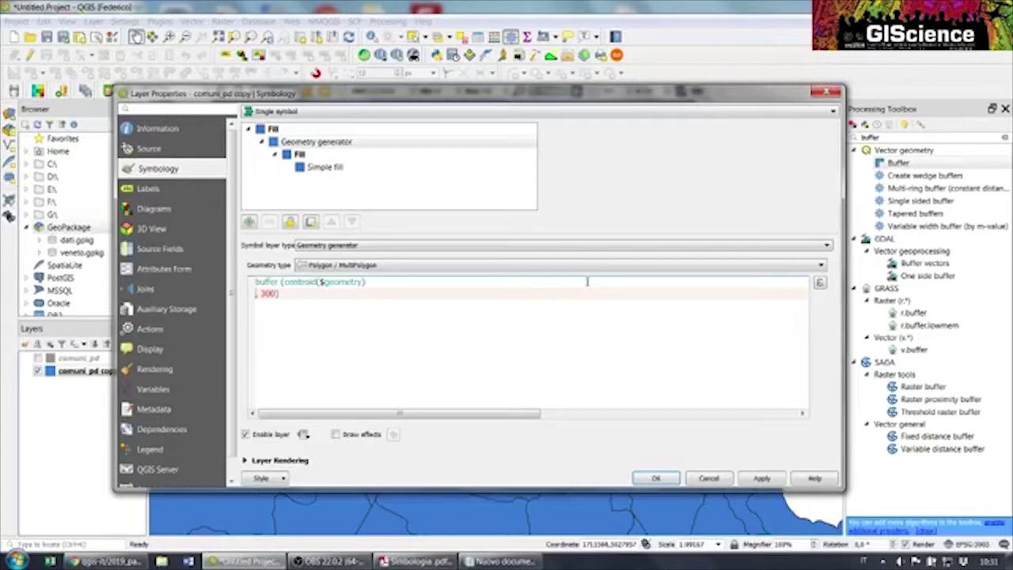
key(BackSpace)
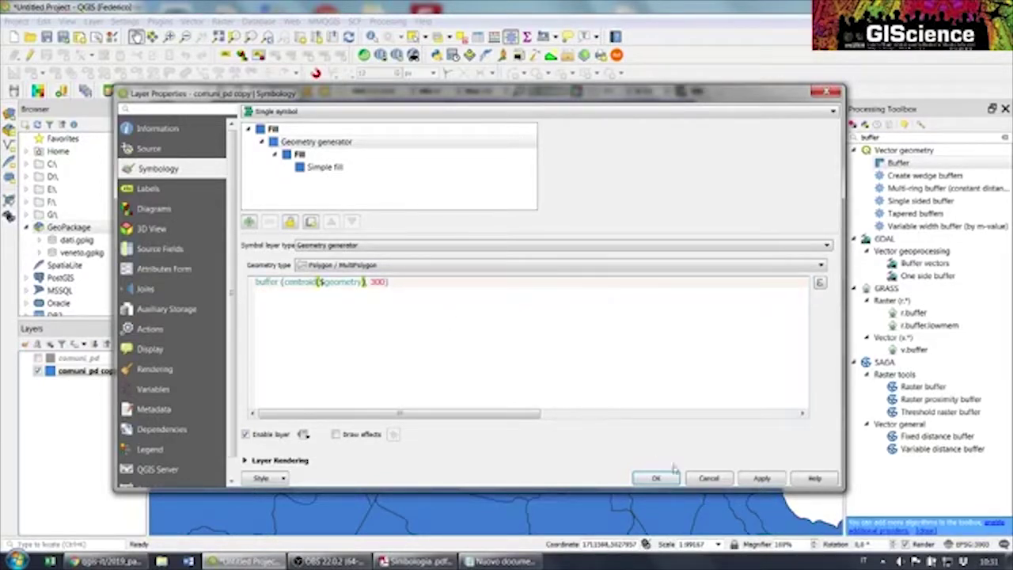
click(749, 477)
click(655, 477)
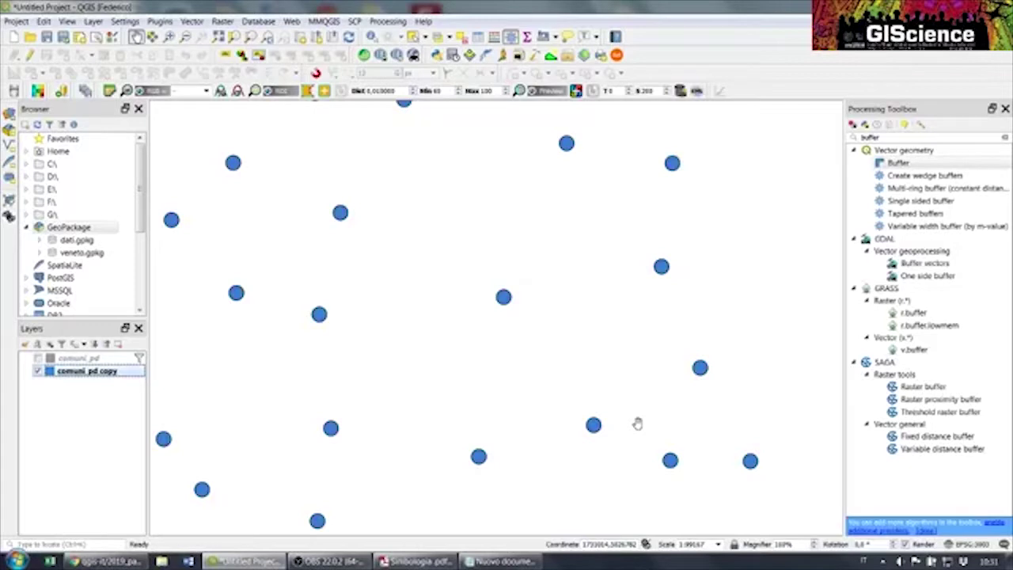
scroll(553, 360, down, 2)
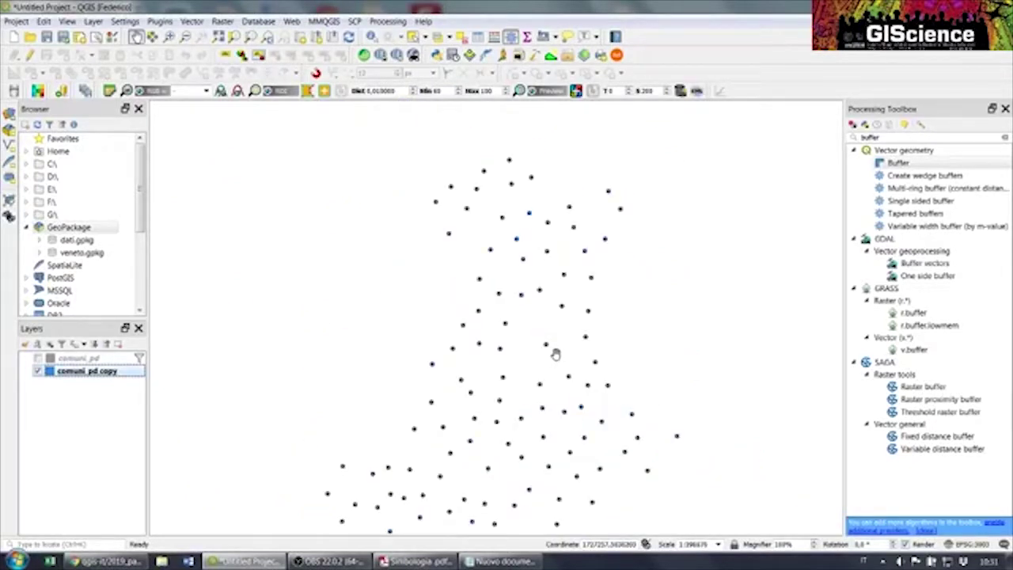
Open the symbology properties of comuni_pd copy and bring up its geometry generator expression in the expression editor
right_click(78, 372)
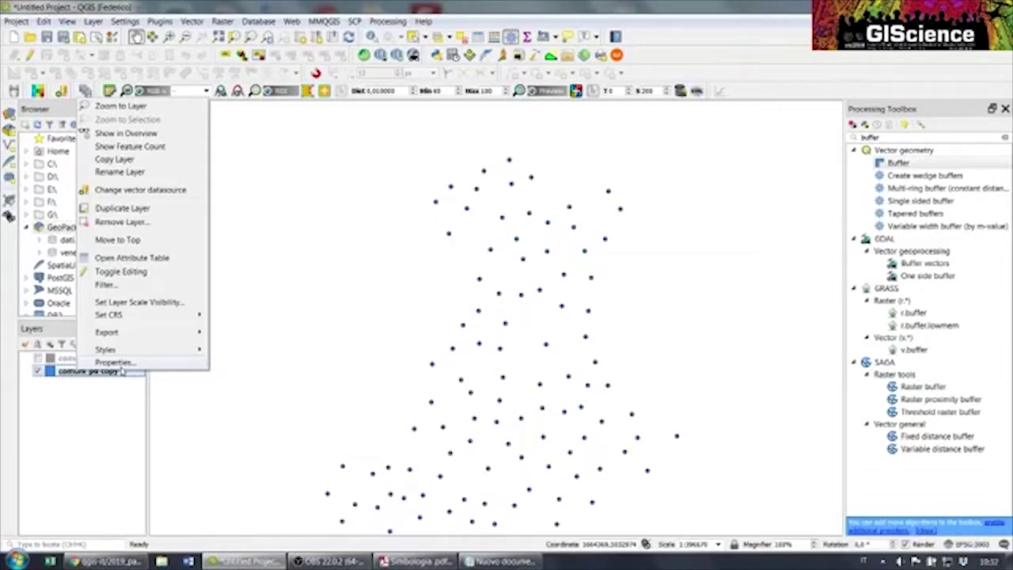
click(118, 362)
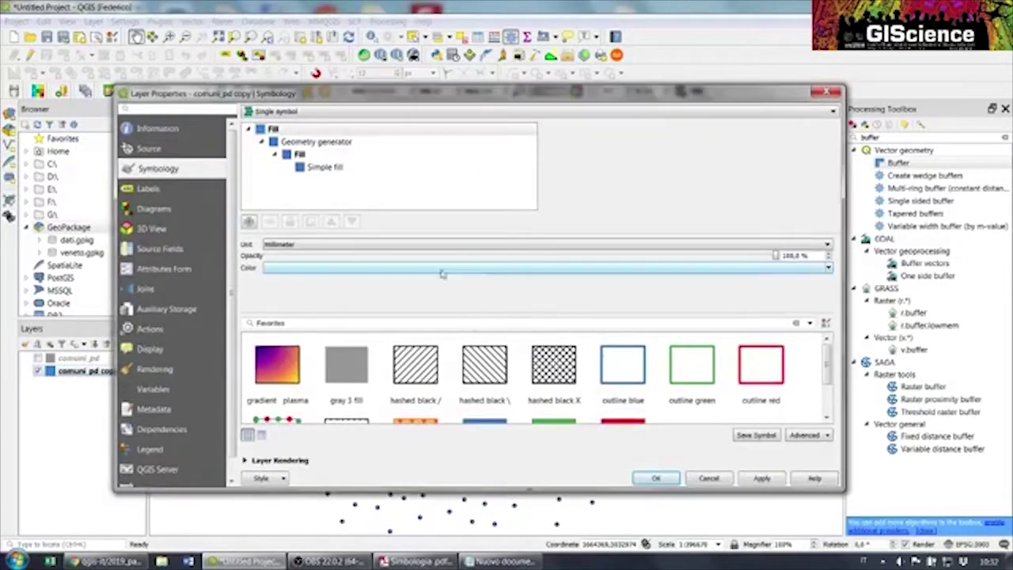
click(316, 141)
double_click(378, 282)
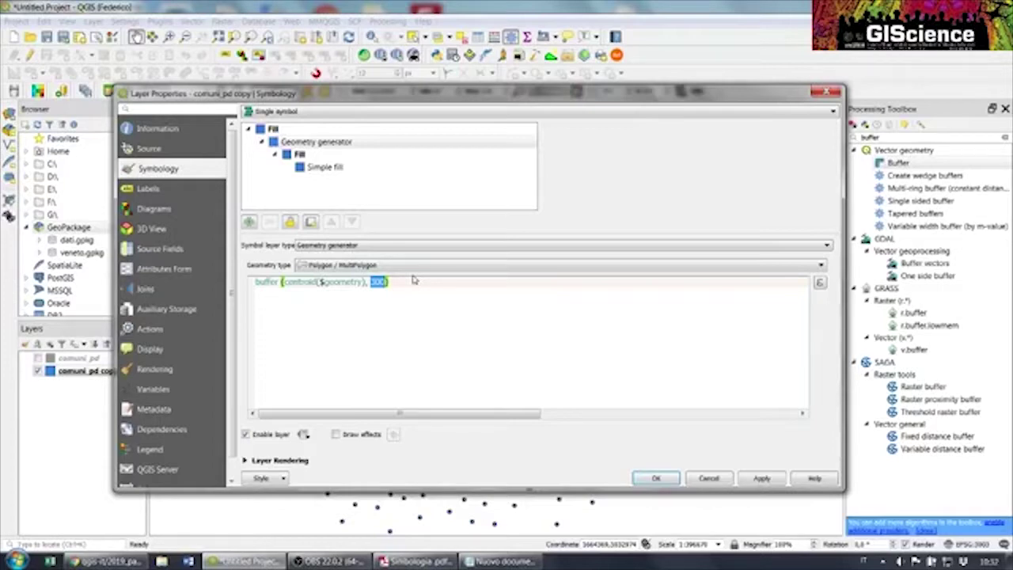
click(819, 284)
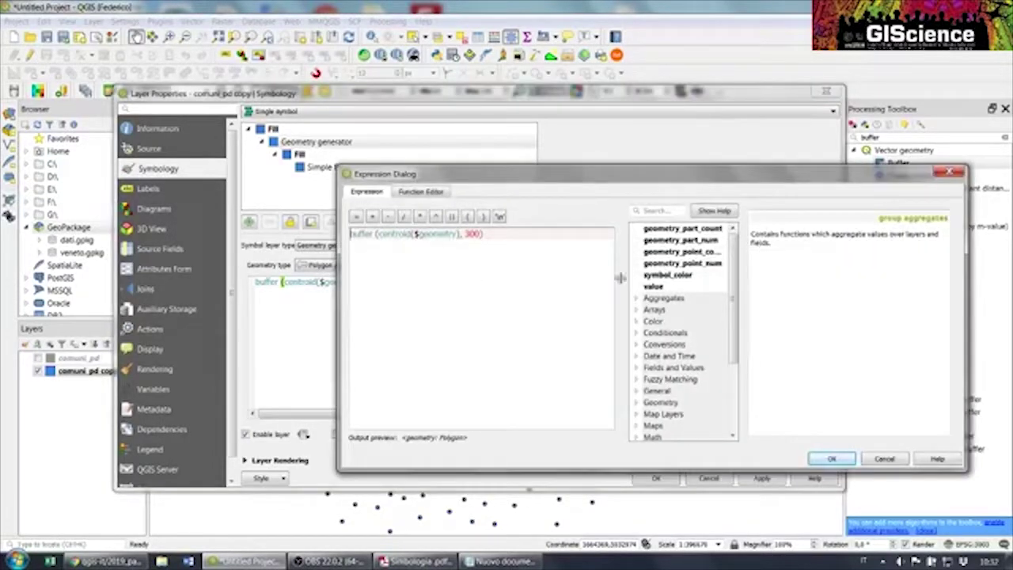
Replace the buffer distance with the Maschi field, making the expression buffer (centroid($geometry), "Maschi"), and apply it to the layer
double_click(472, 233)
key(Delete)
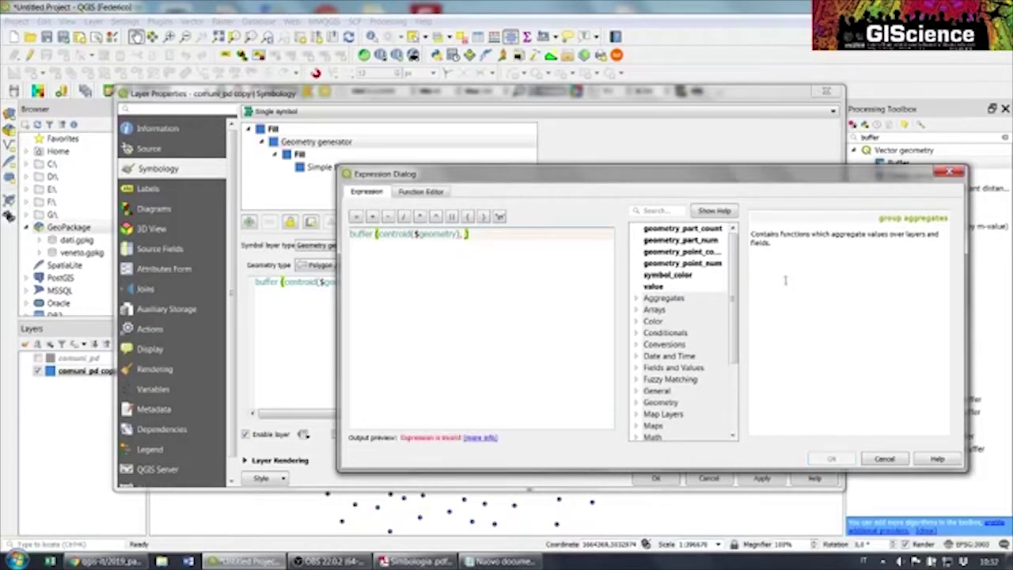
click(636, 369)
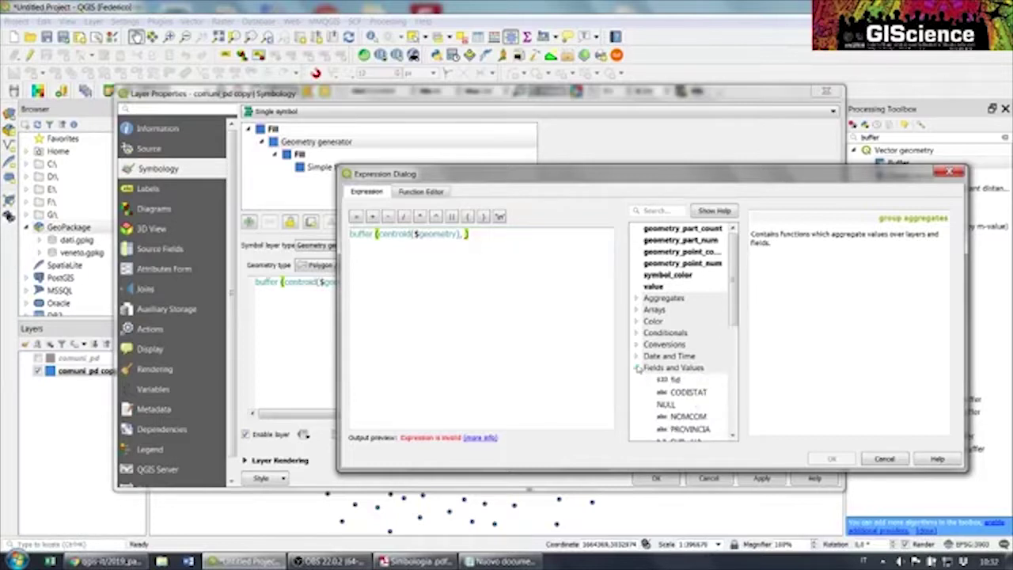
scroll(687, 412, down, 2)
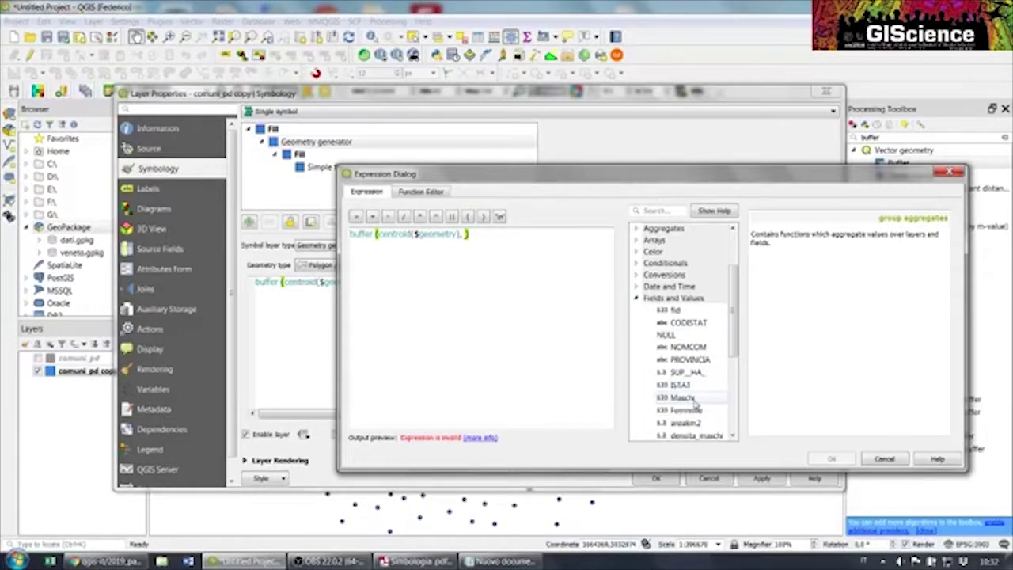
double_click(682, 398)
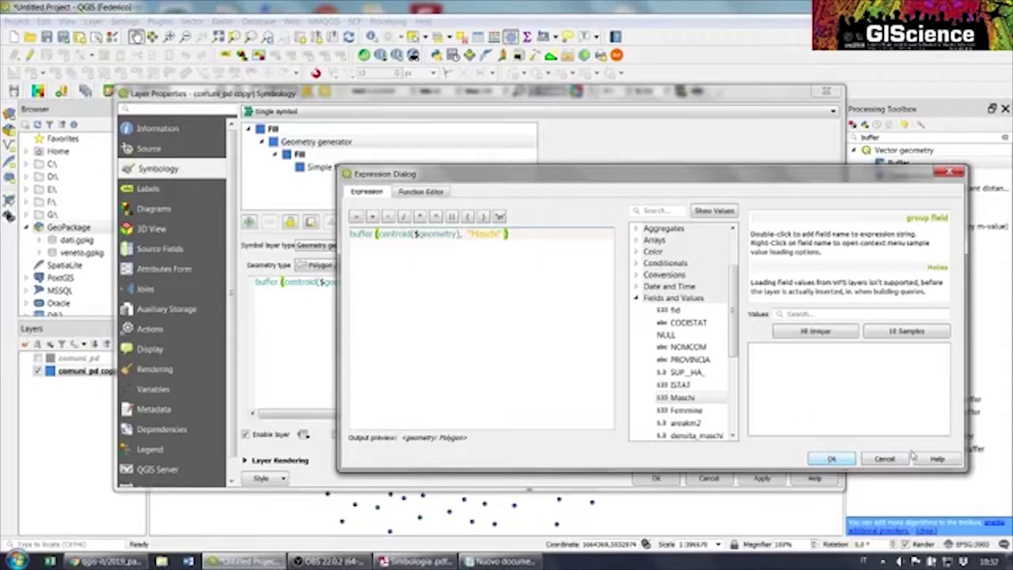
click(832, 458)
click(759, 478)
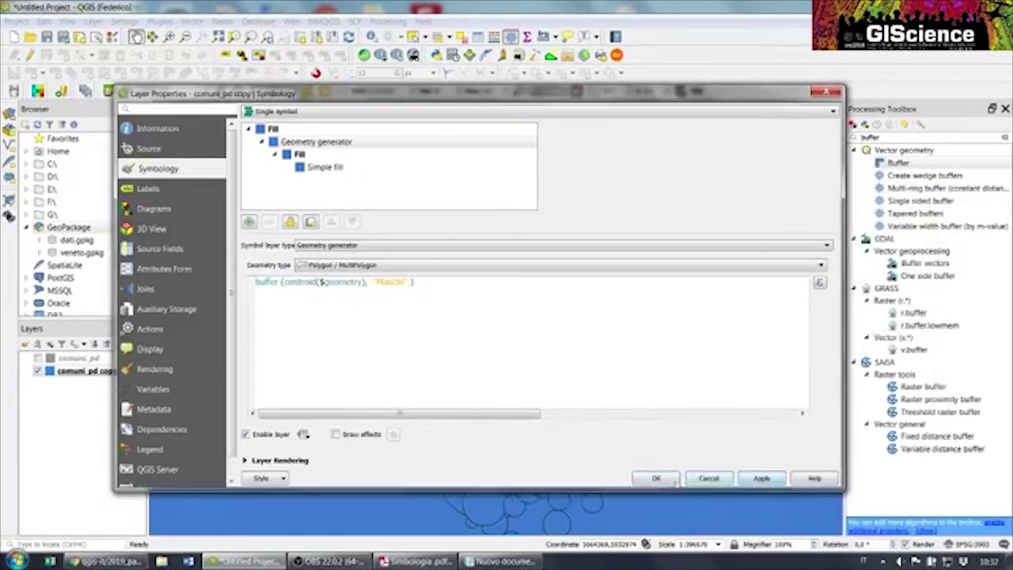
click(657, 478)
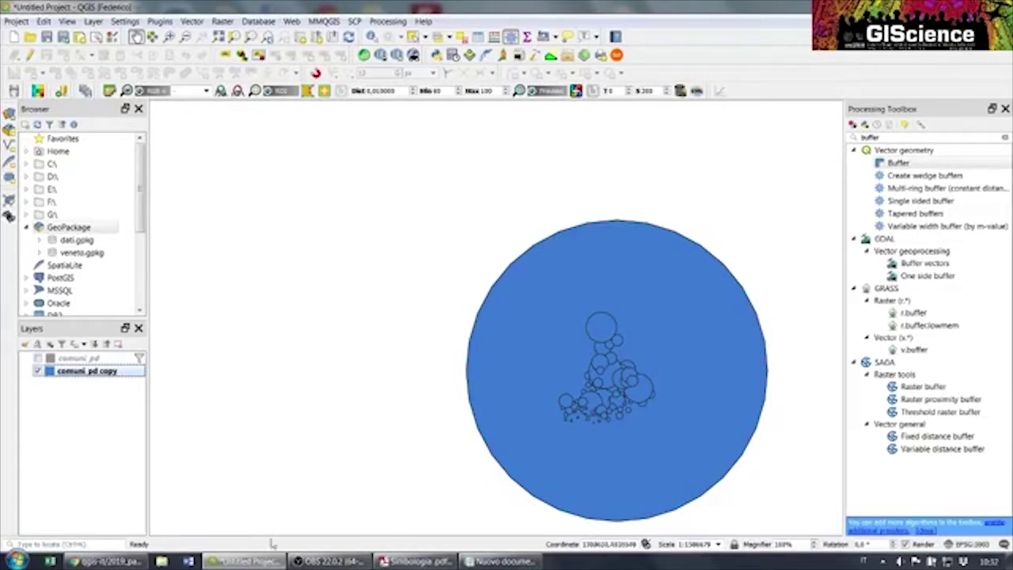
Start a new empty project, discarding the current one without saving
drag(625, 335, 552, 309)
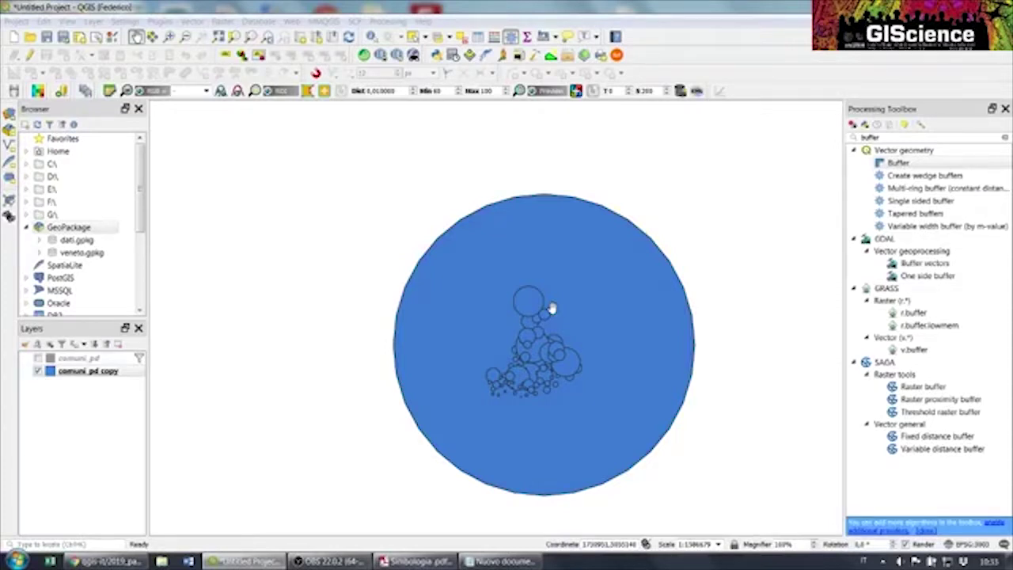
click(552, 308)
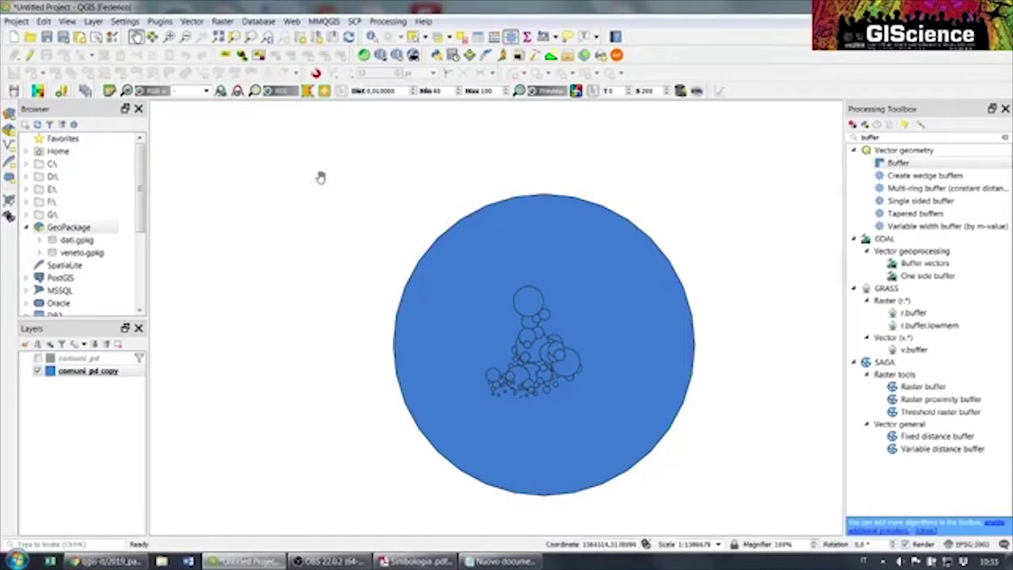
drag(277, 187, 418, 285)
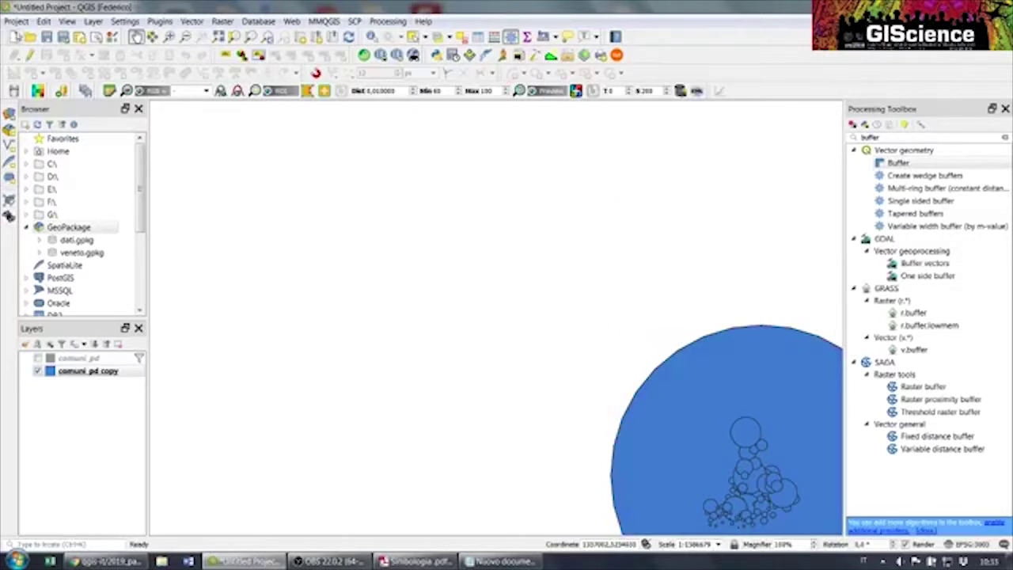
click(14, 37)
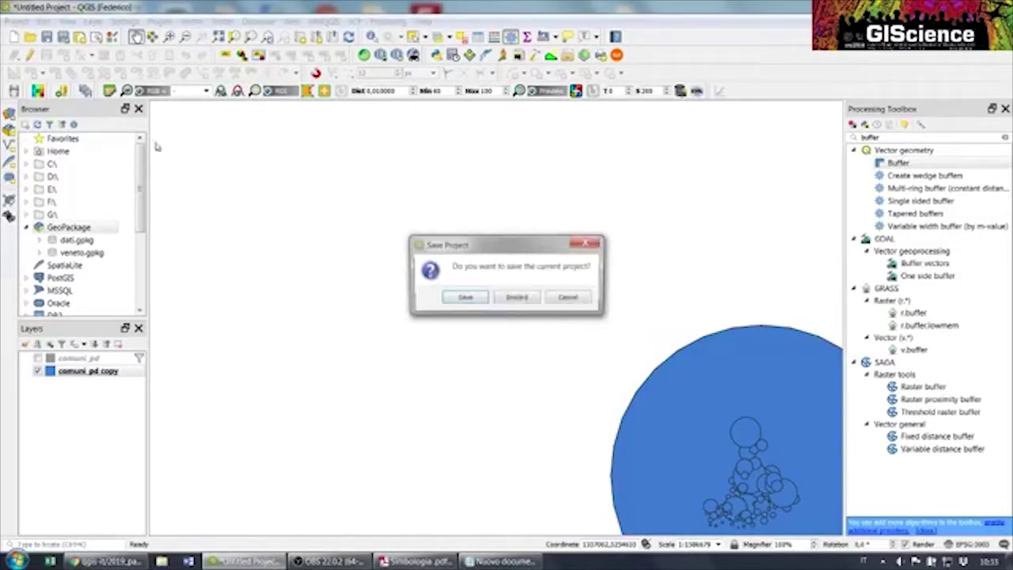
click(515, 299)
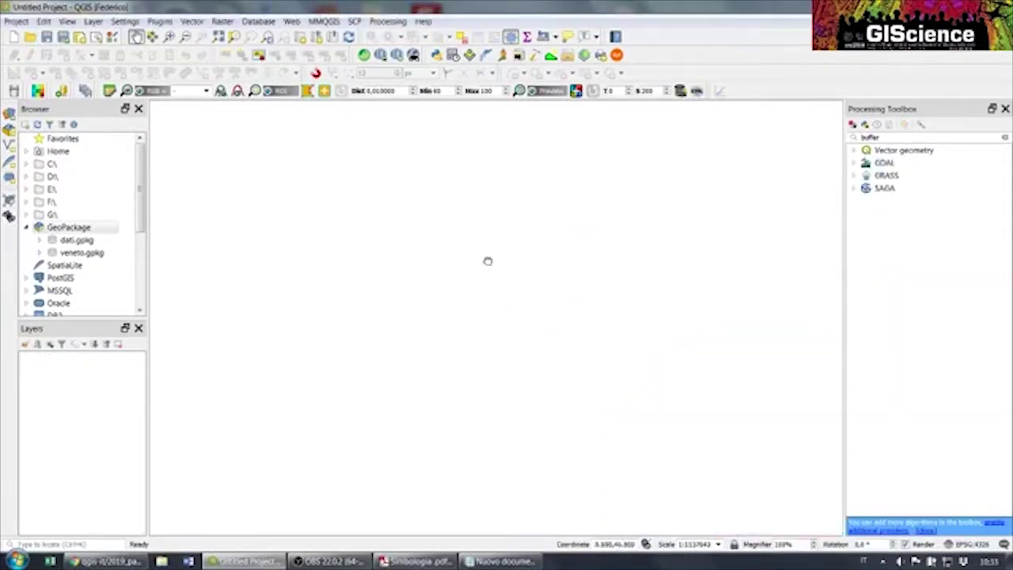
Add the osm_pd_multipoly and osm_pd_roads layers from the dati.gpkg GeoPackage to the project
click(11, 115)
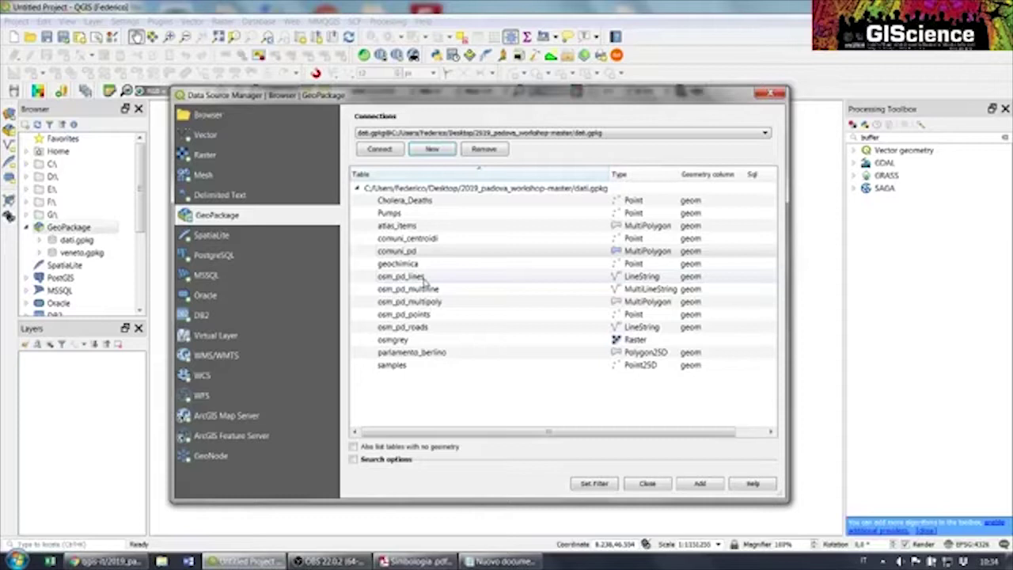
click(425, 327)
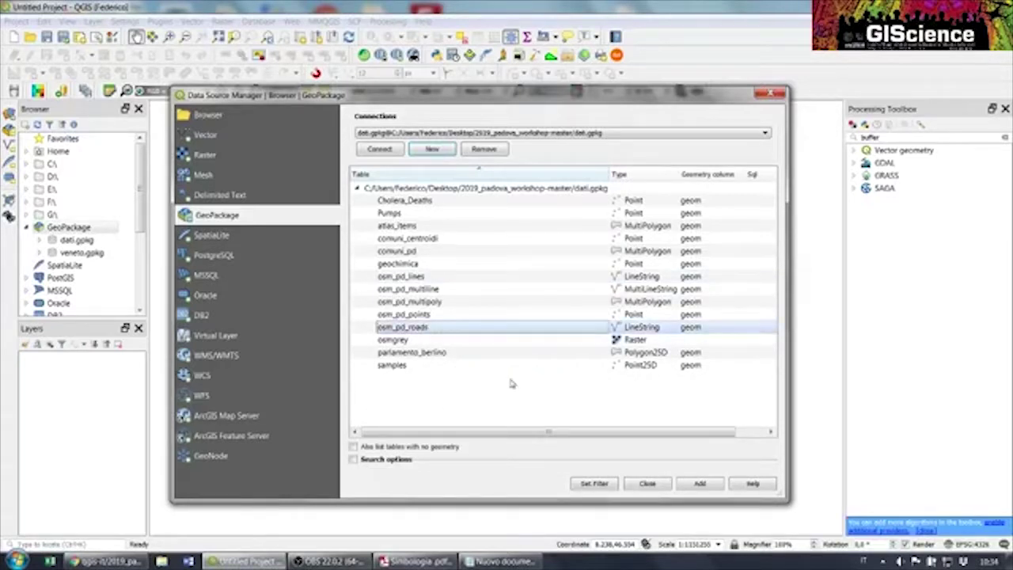
click(431, 305)
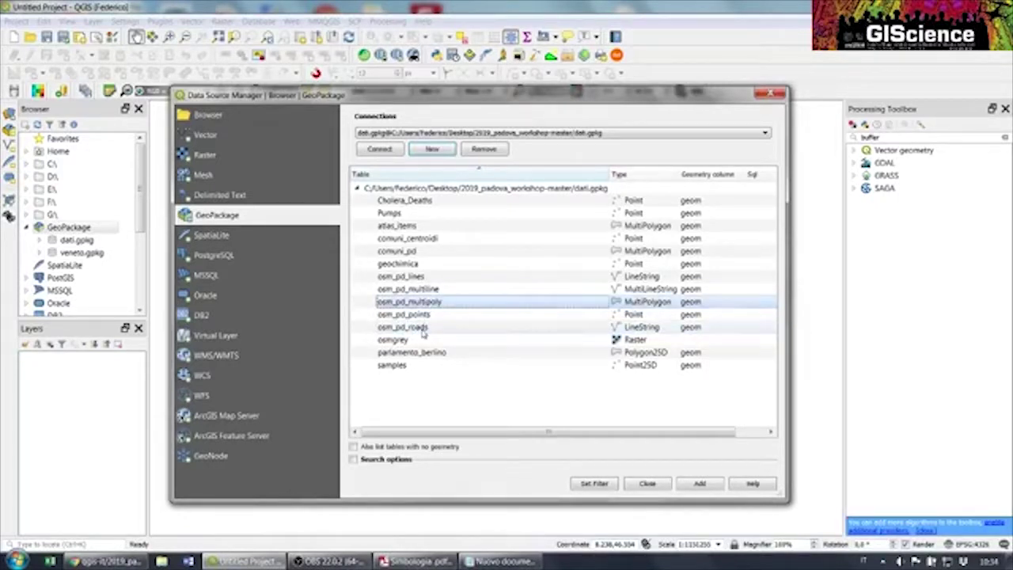
ctrl+click(424, 327)
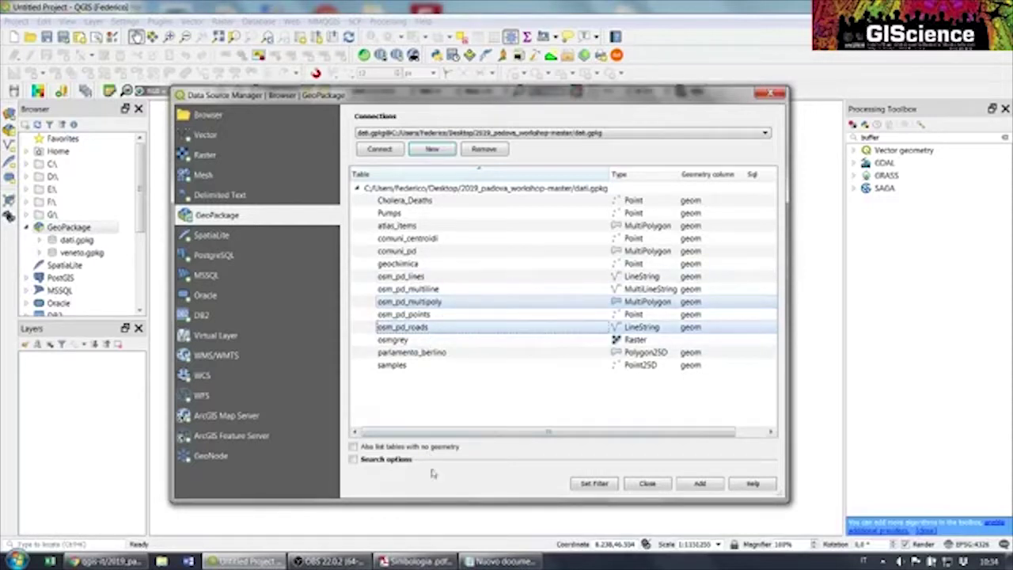
click(701, 486)
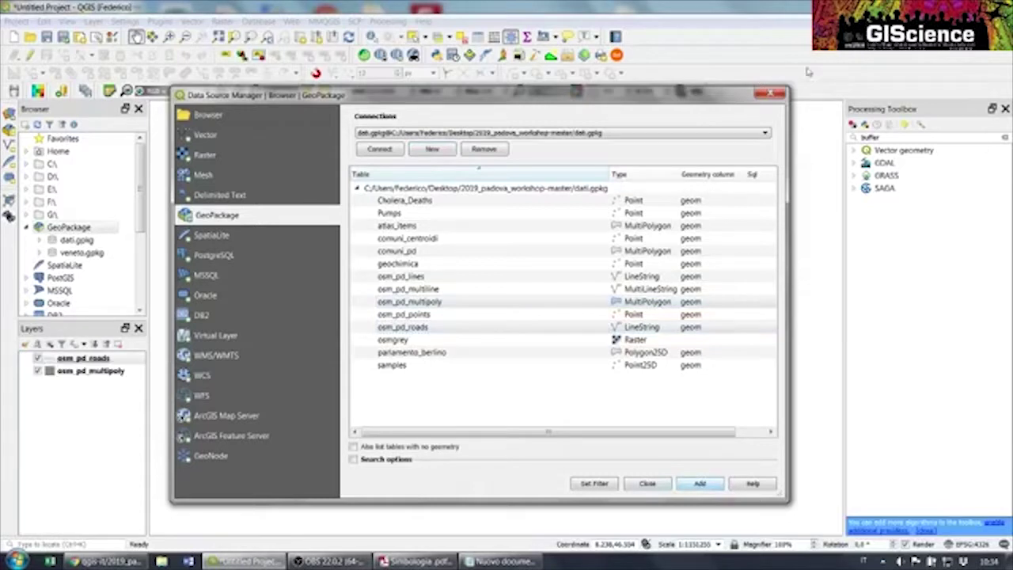
click(771, 95)
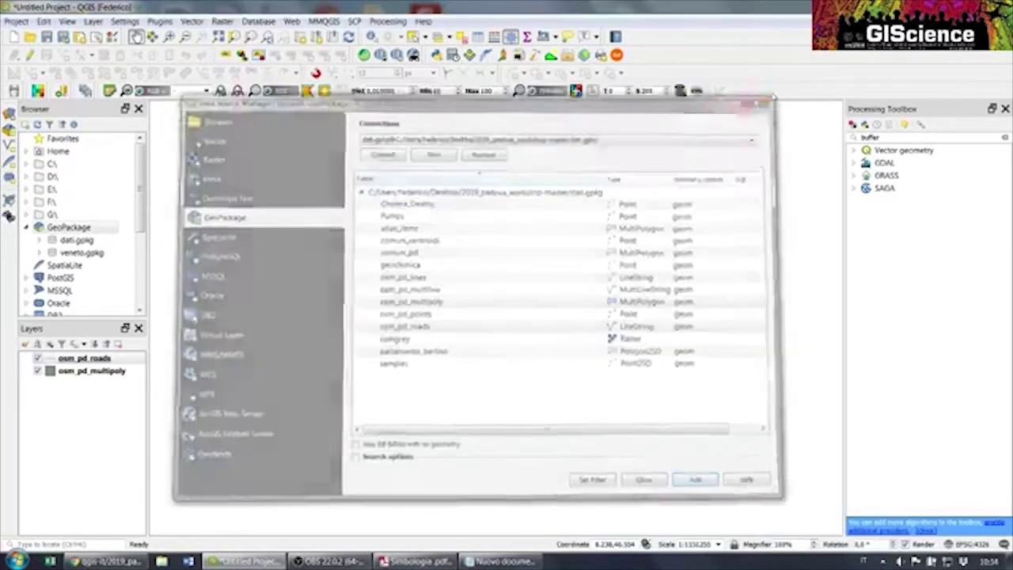
Zoom to the osm_pd_roads layer and check its attribute table for features
right_click(69, 357)
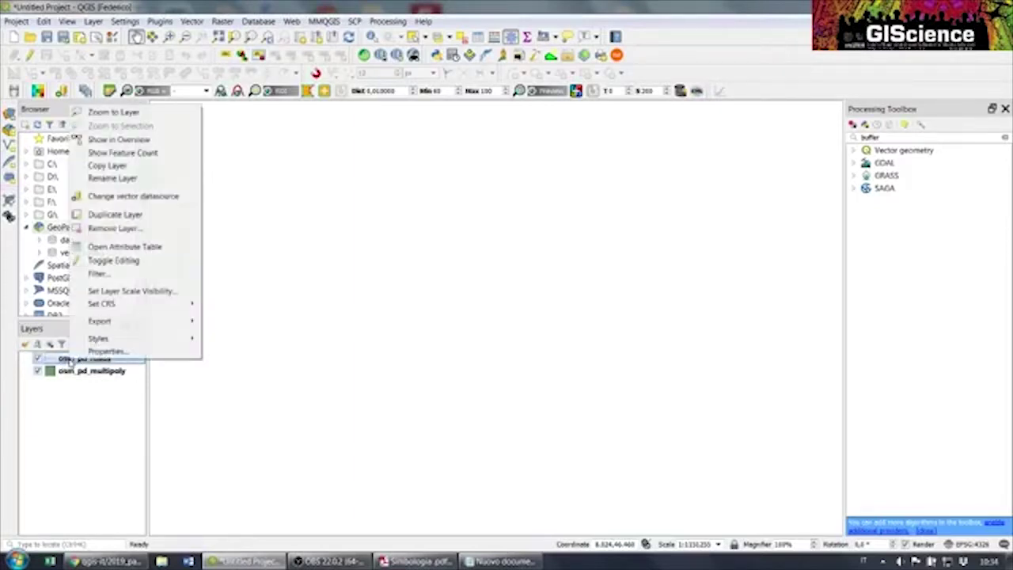
click(113, 113)
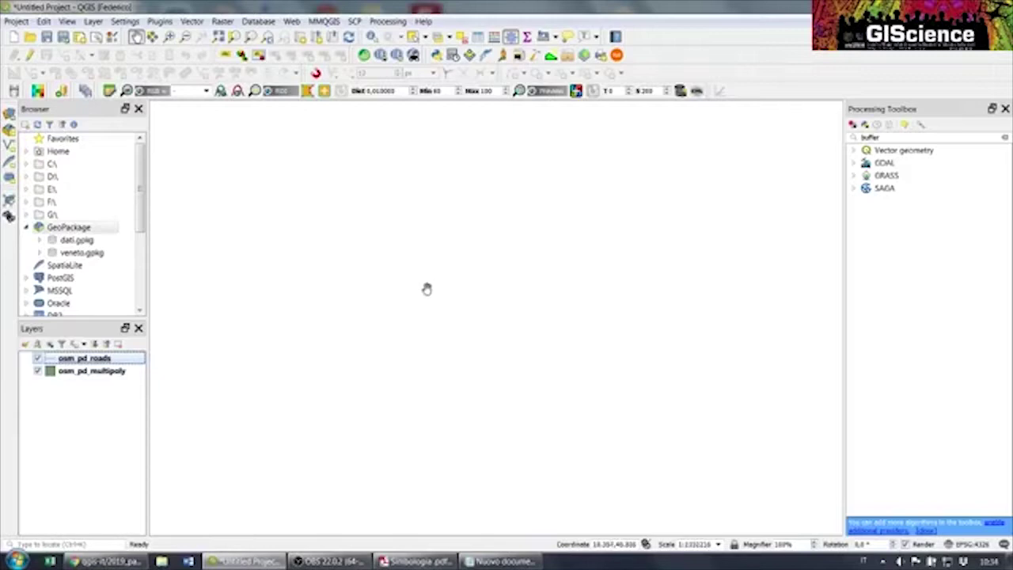
right_click(72, 360)
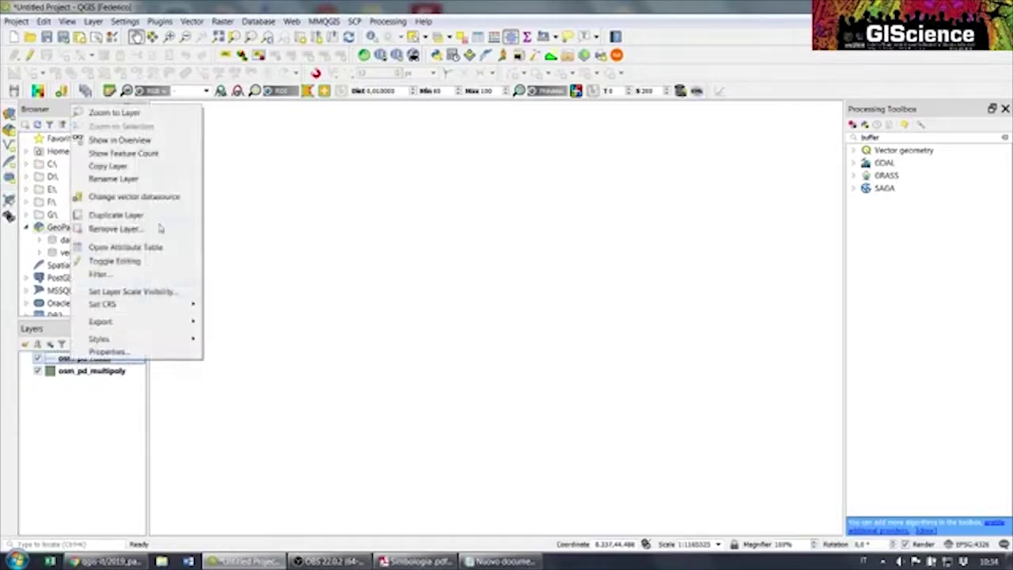
click(108, 247)
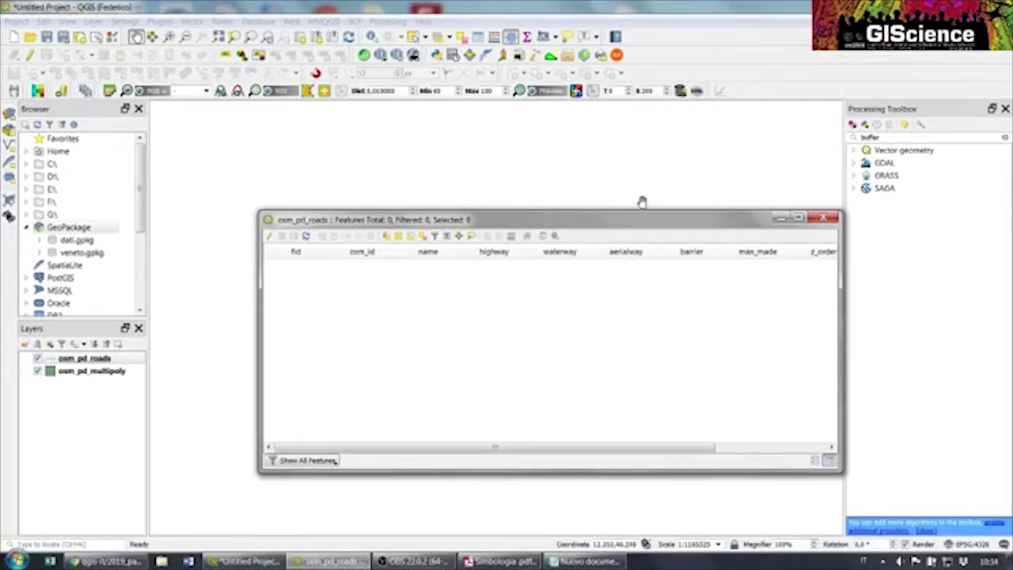
click(823, 217)
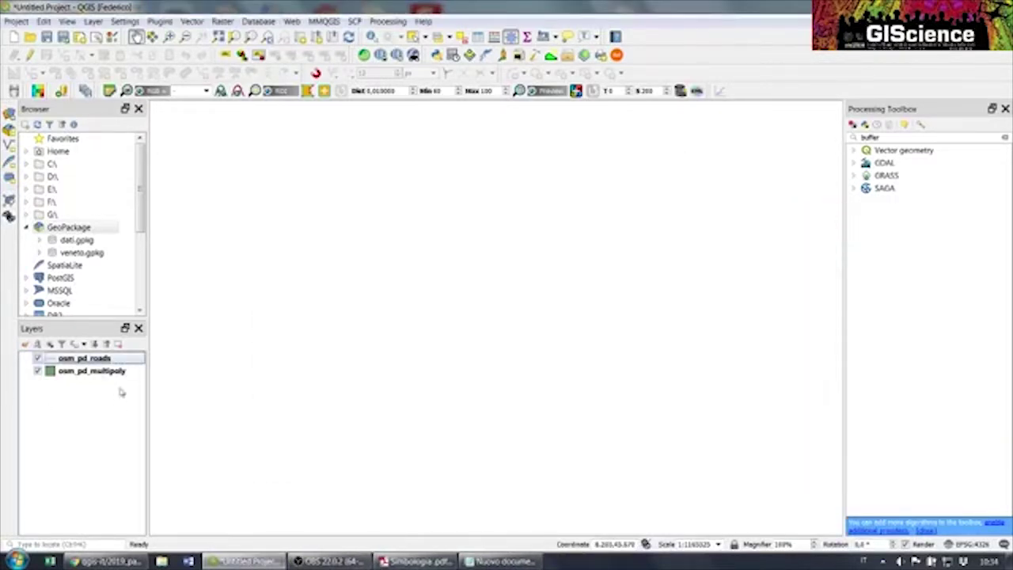
Check the attribute table of the osm_pd_multipoly layer for features
right_click(92, 372)
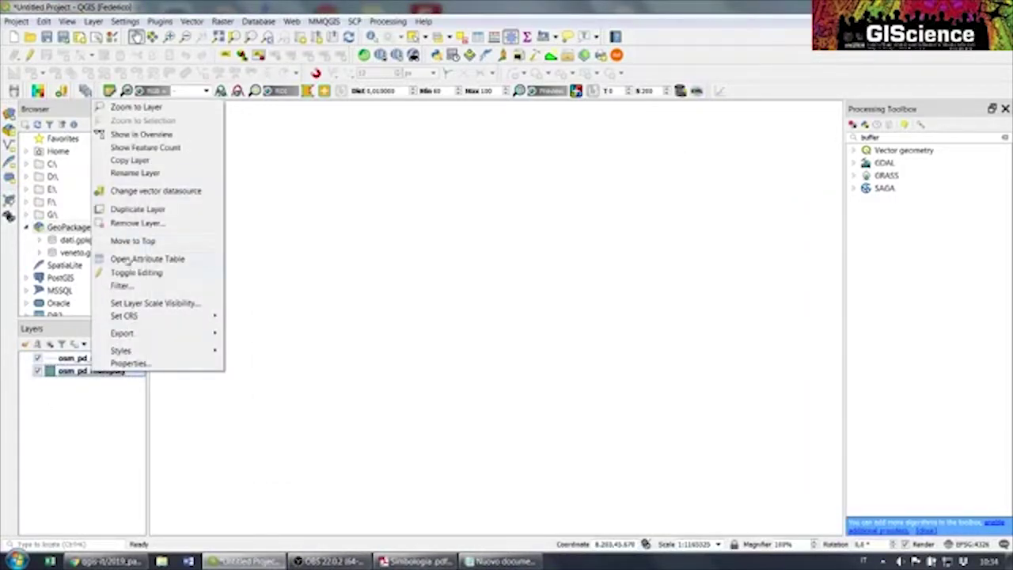
click(127, 261)
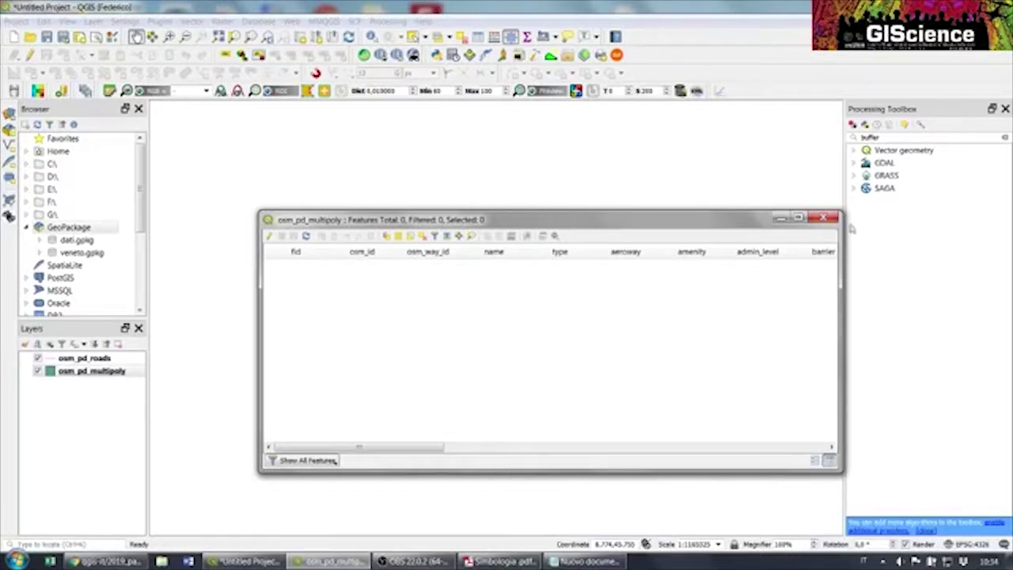
click(822, 217)
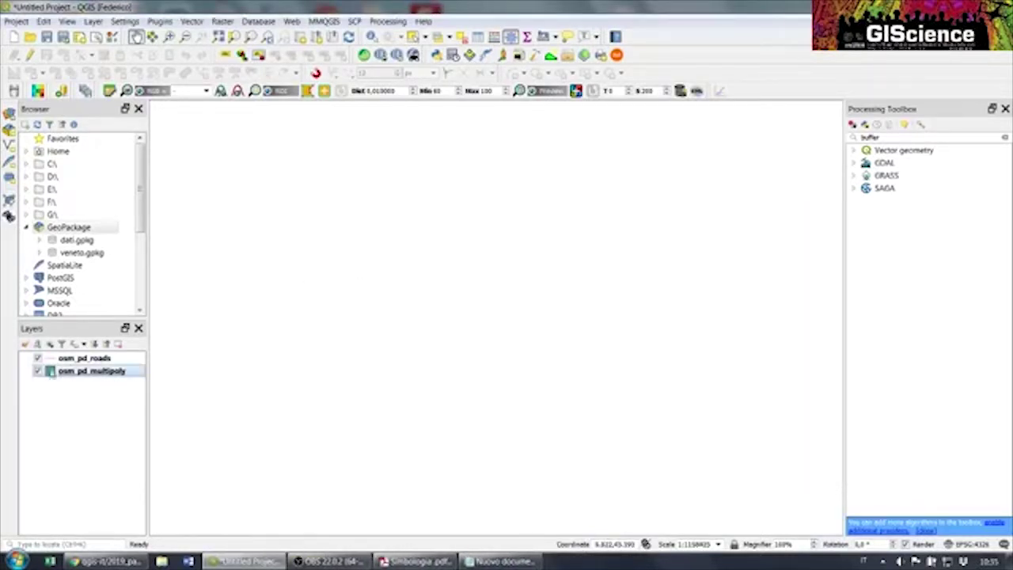
right_click(71, 371)
click(434, 135)
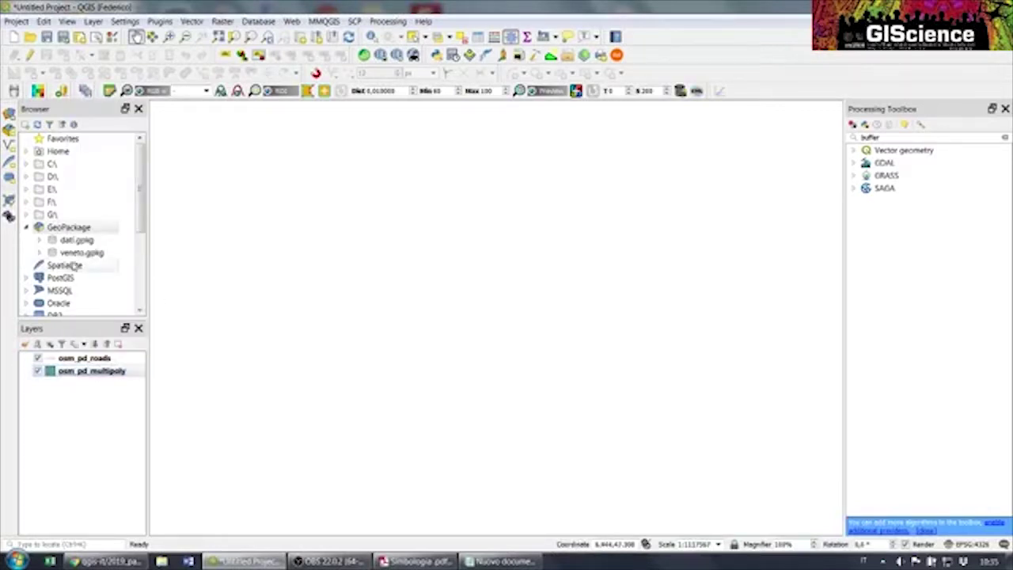
Remove the osm_pd_multipoly and osm_pd_roads layers from the project
click(89, 360)
right_click(98, 370)
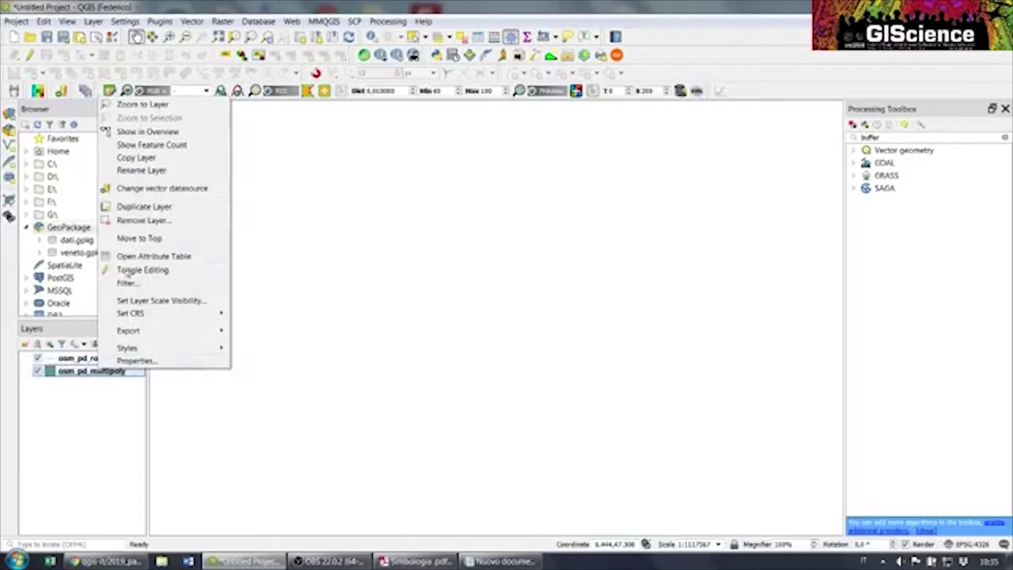
click(134, 221)
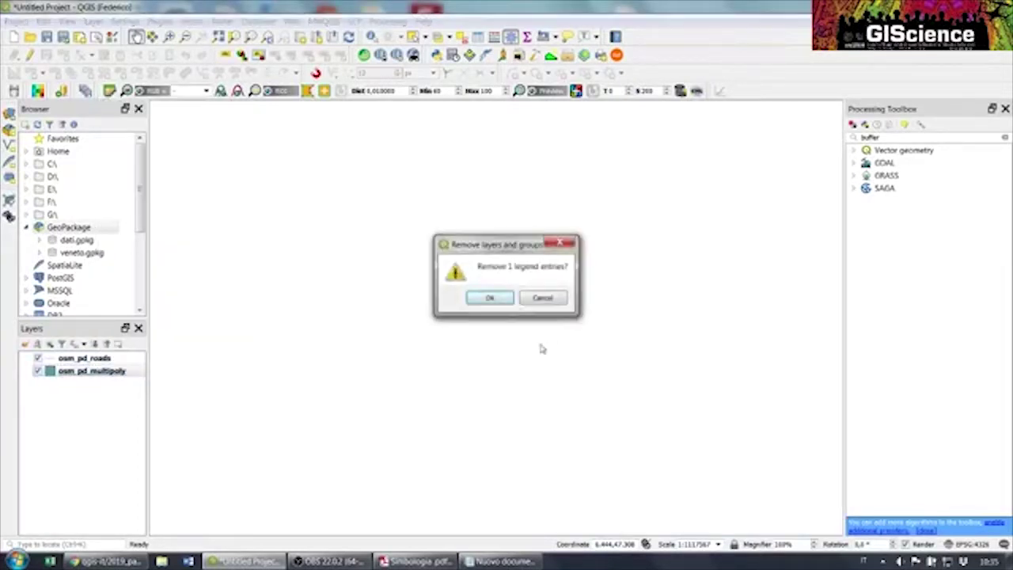
click(488, 298)
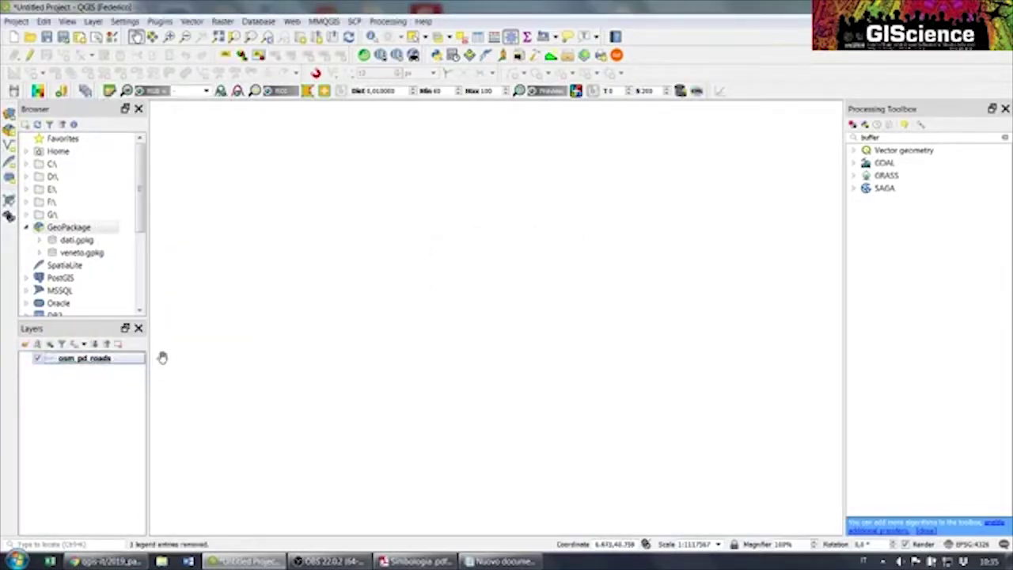
right_click(70, 360)
click(103, 227)
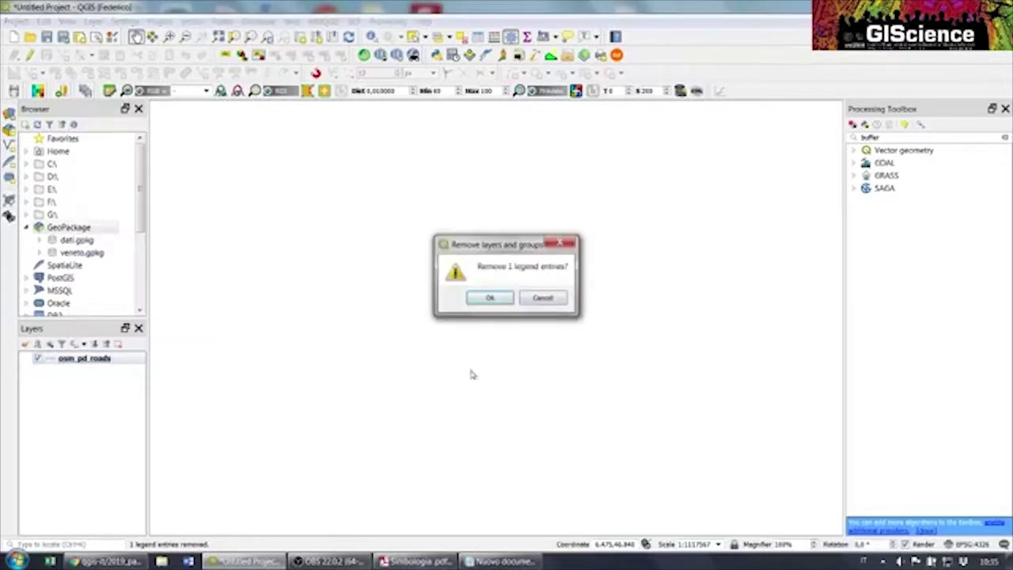
click(500, 297)
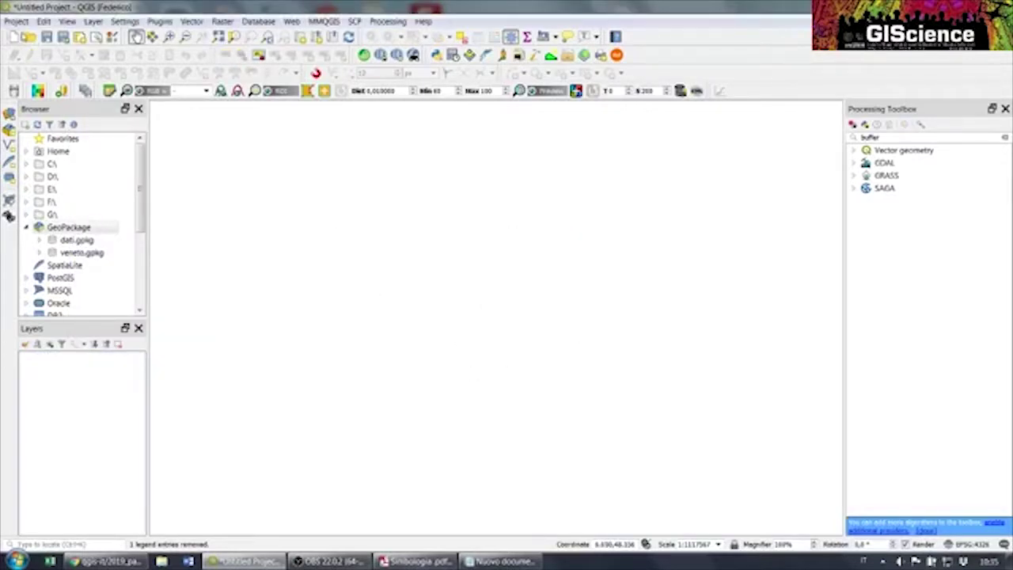
Add the comuni_pd layer from the dati.gpkg GeoPackage to the project
click(8, 119)
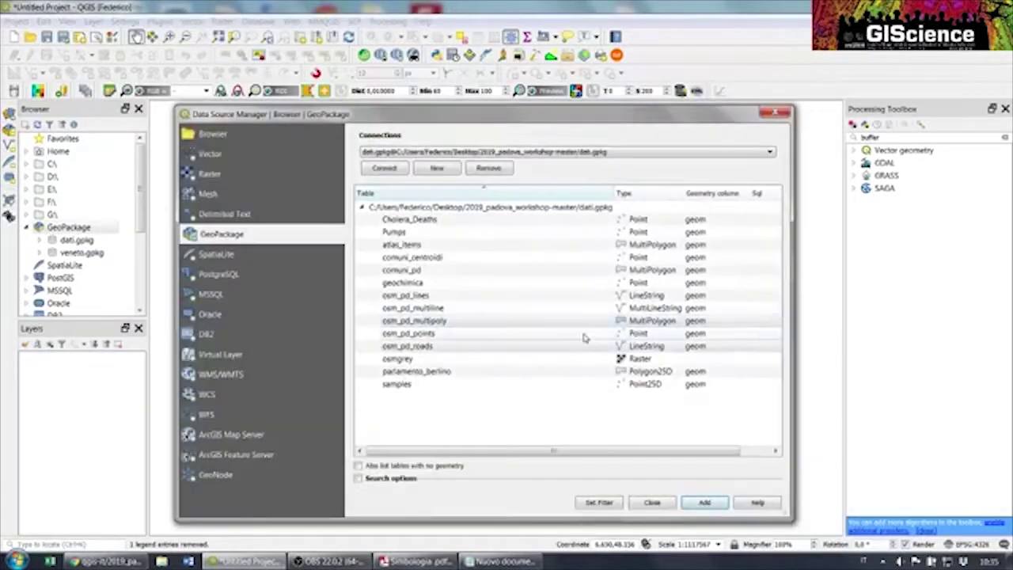
click(409, 271)
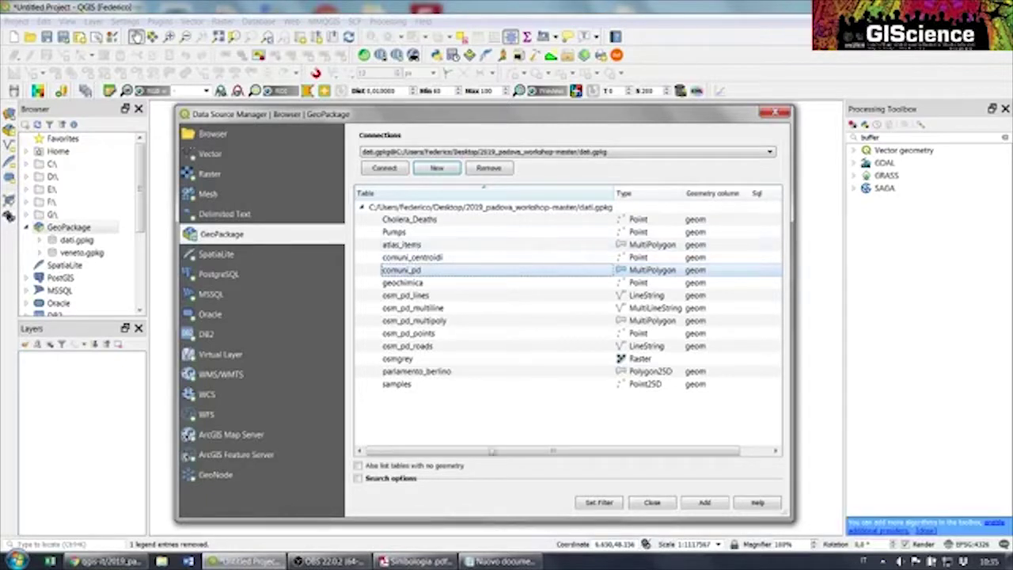
click(700, 505)
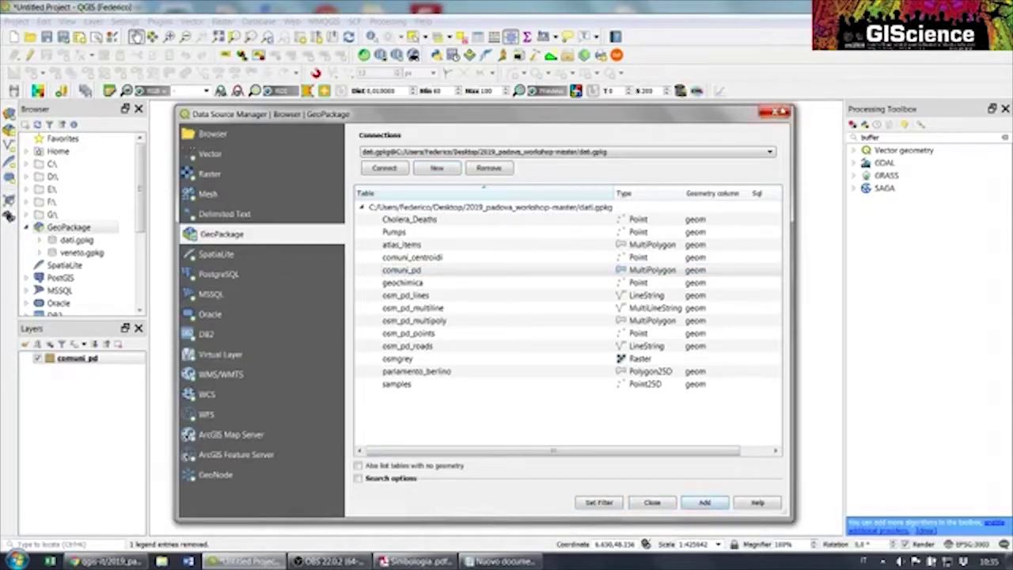
click(776, 113)
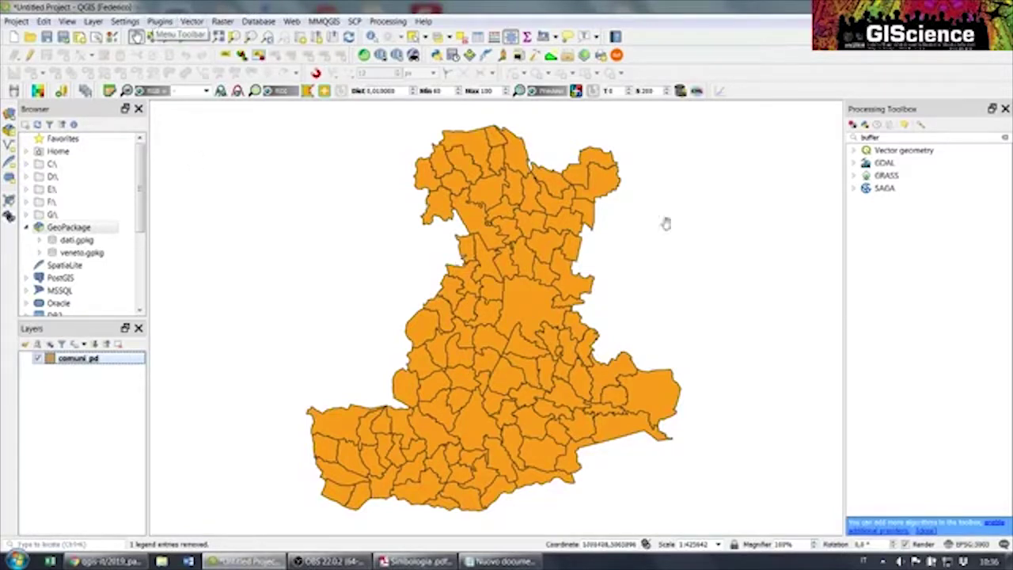
scroll(536, 316, up, 3)
scroll(534, 315, down, 5)
scroll(533, 314, up, 6)
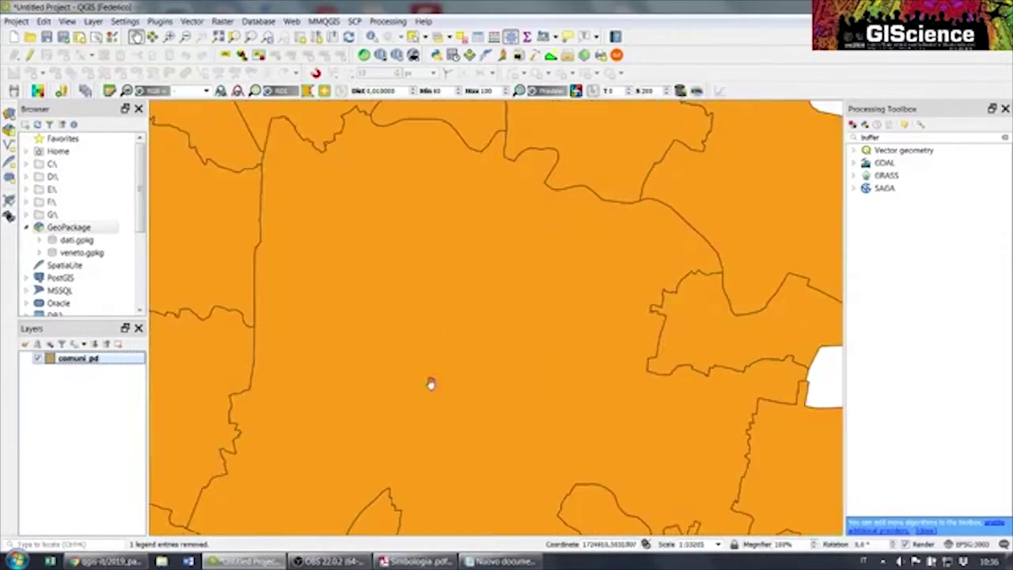
scroll(467, 285, down, 2)
scroll(472, 295, down, 1)
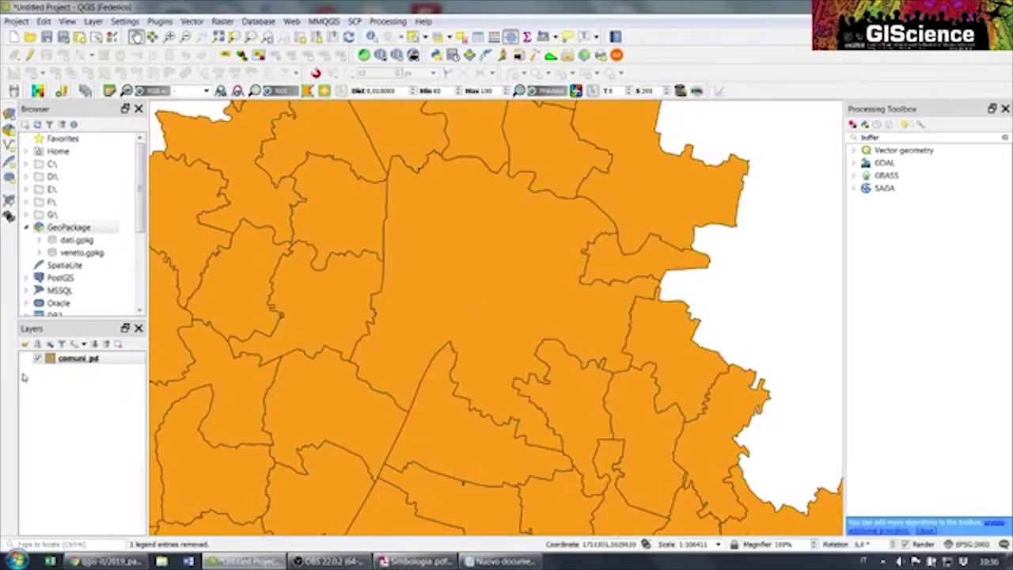
click(9, 115)
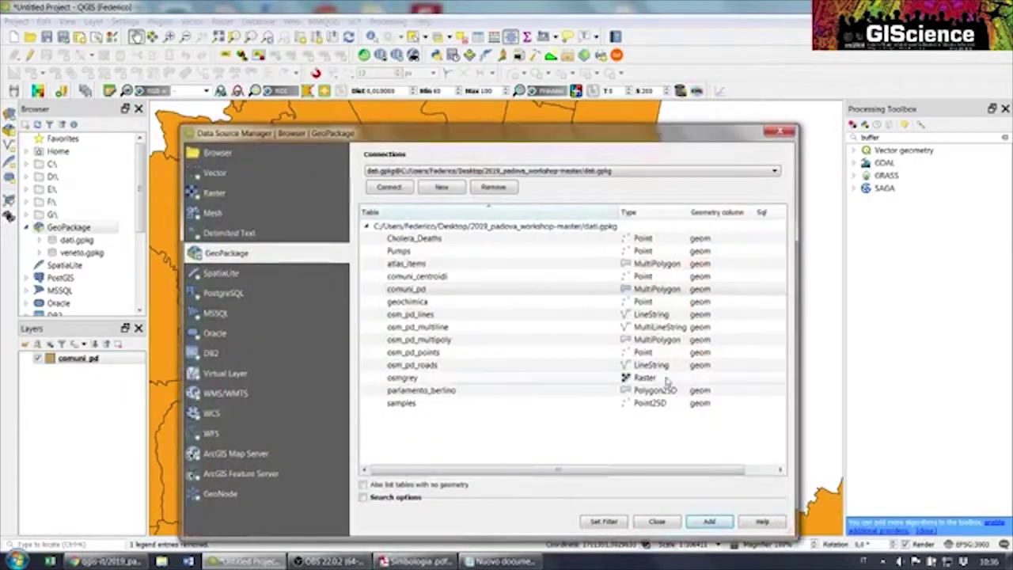
click(413, 317)
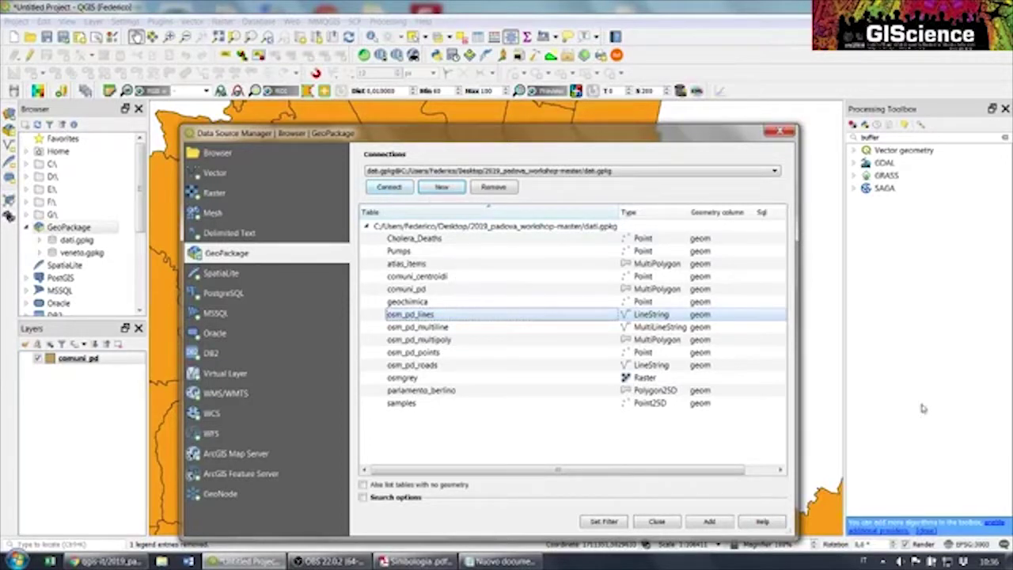
drag(608, 470, 405, 350)
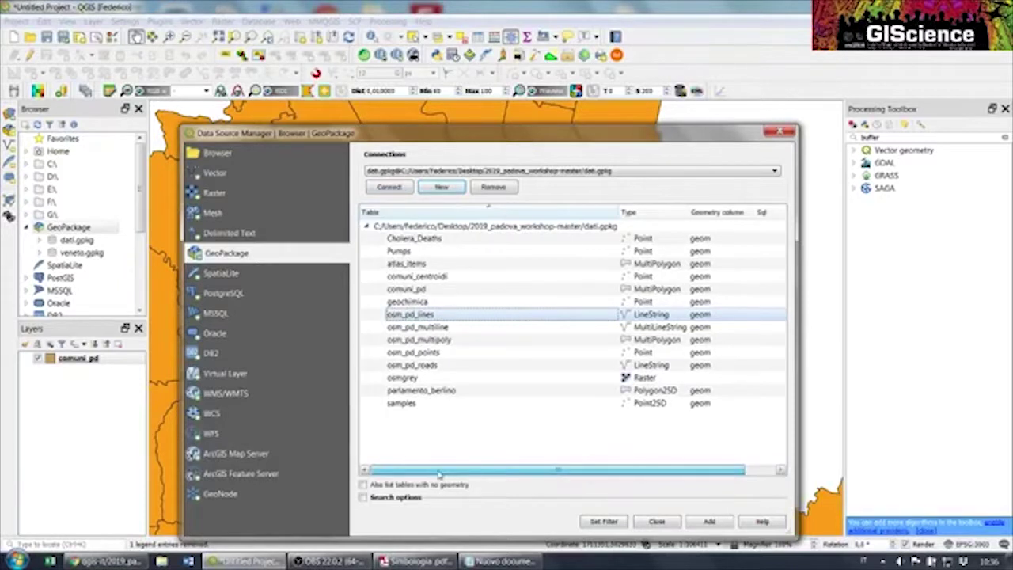
click(405, 342)
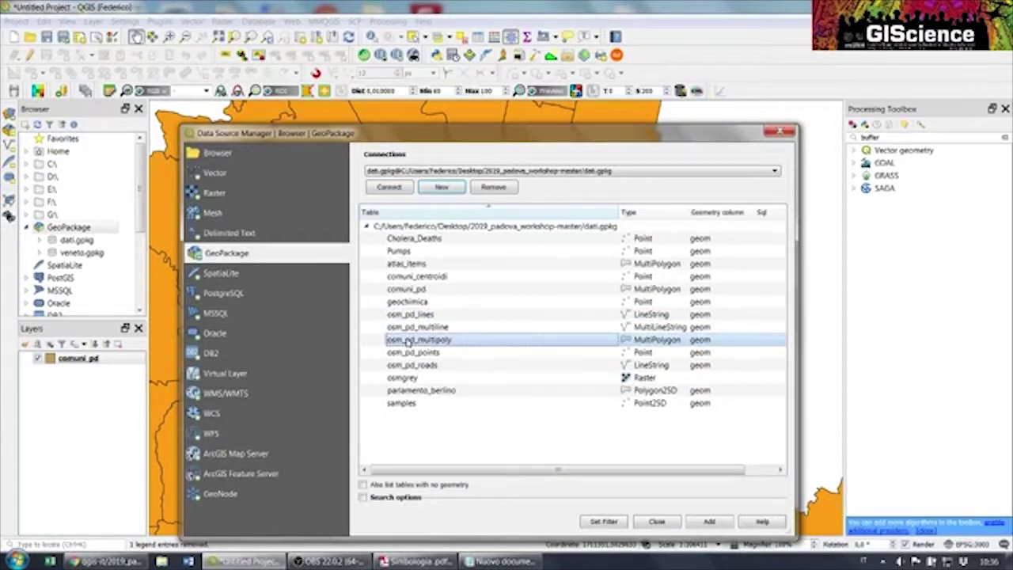
click(415, 328)
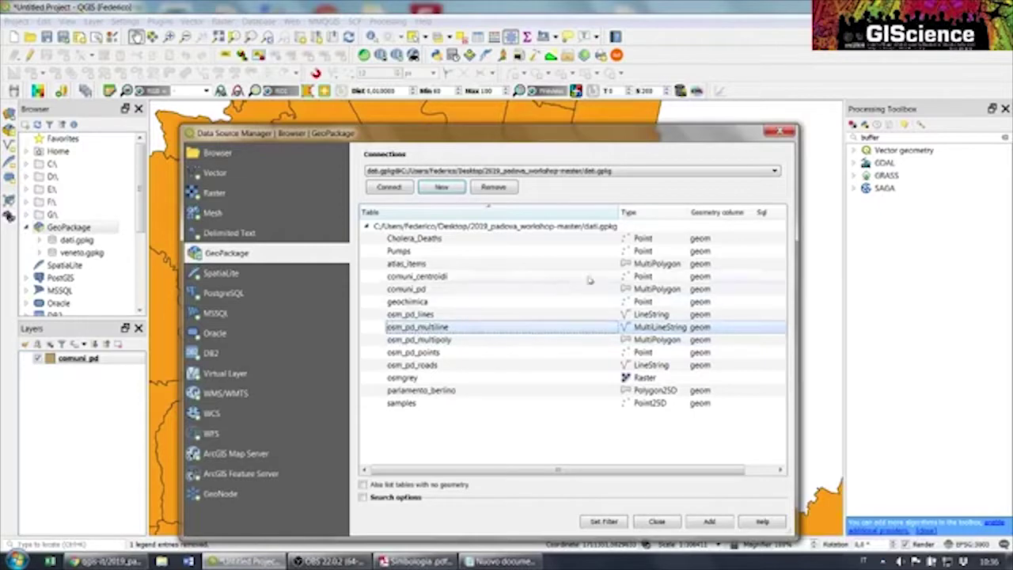
click(779, 131)
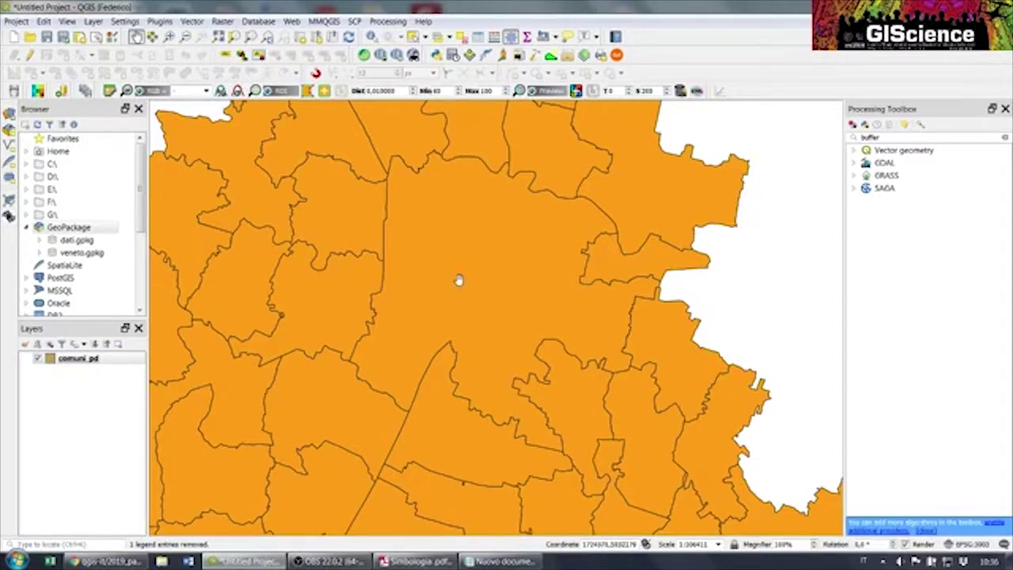
Switch the comuni_pd layer's symbology from a single symbol to the Graduated renderer
click(69, 360)
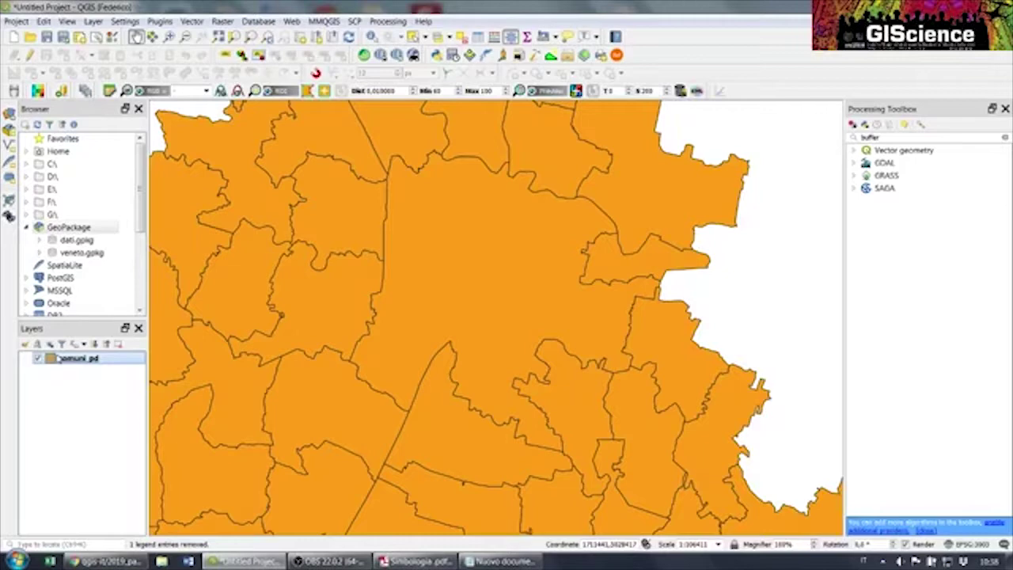
scroll(386, 277, down, 2)
scroll(407, 297, up, 2)
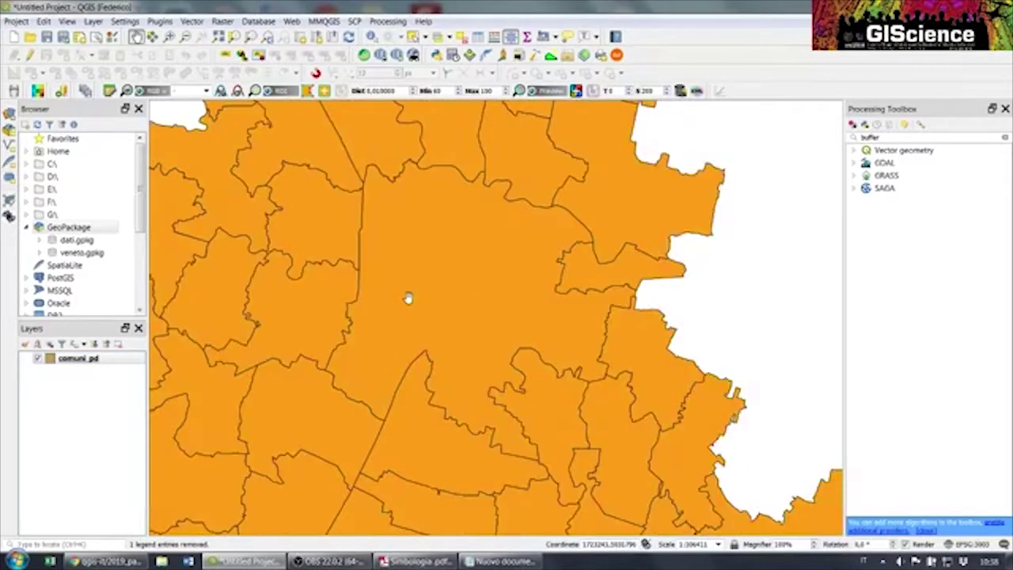
scroll(402, 307, up, 3)
scroll(472, 276, down, 3)
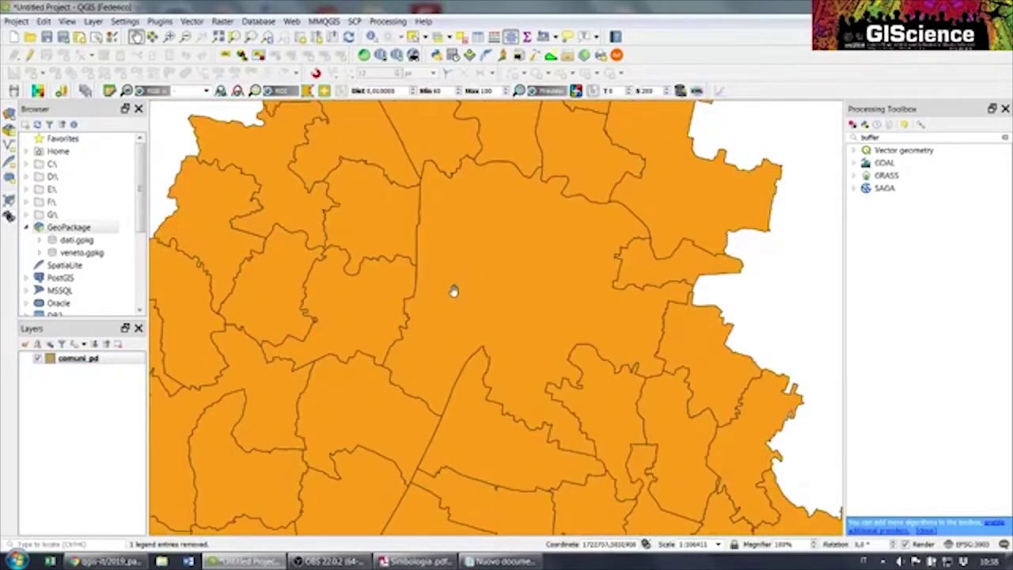
click(73, 362)
right_click(66, 362)
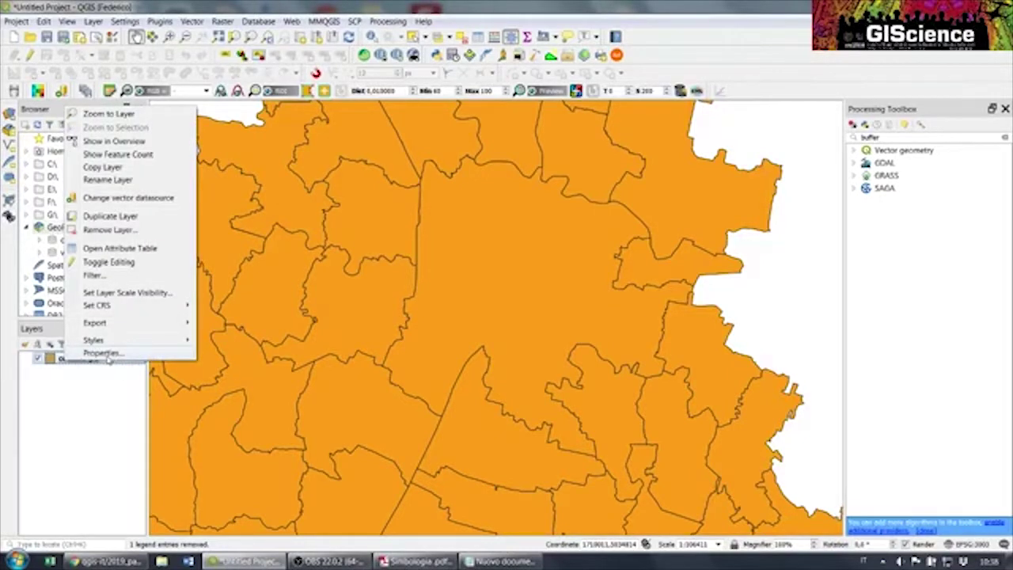
click(105, 354)
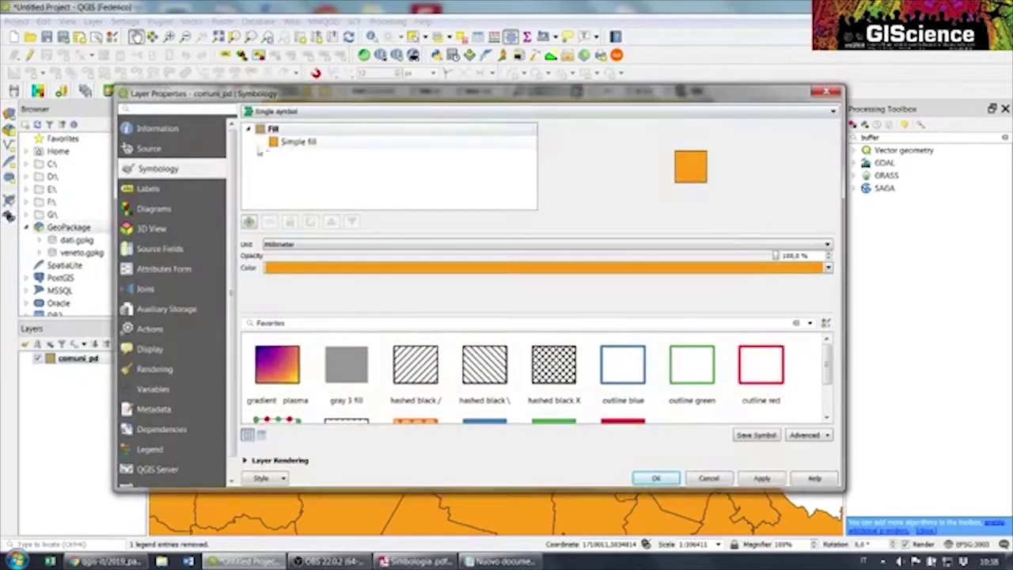
click(283, 112)
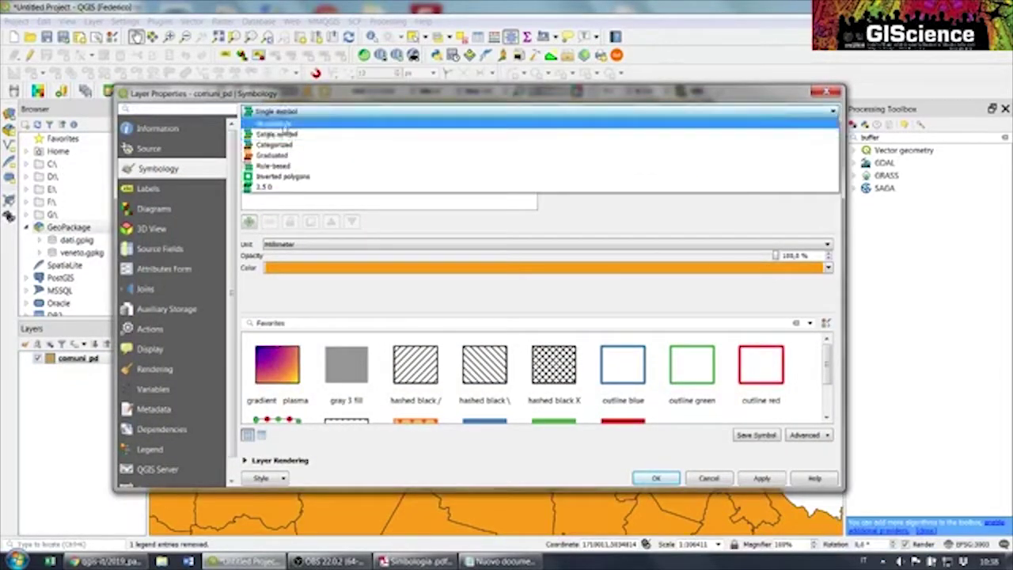
click(278, 156)
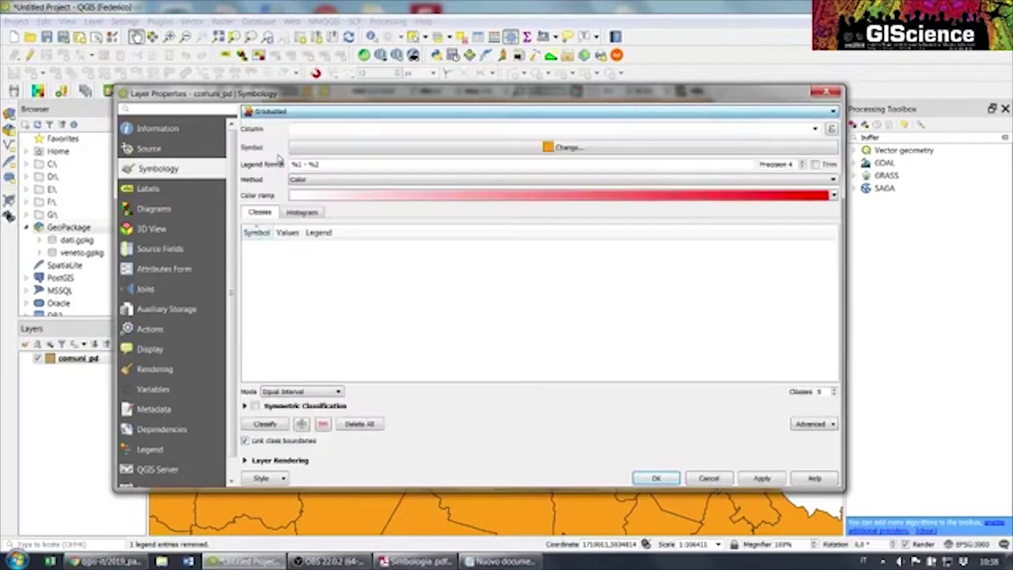
click(554, 148)
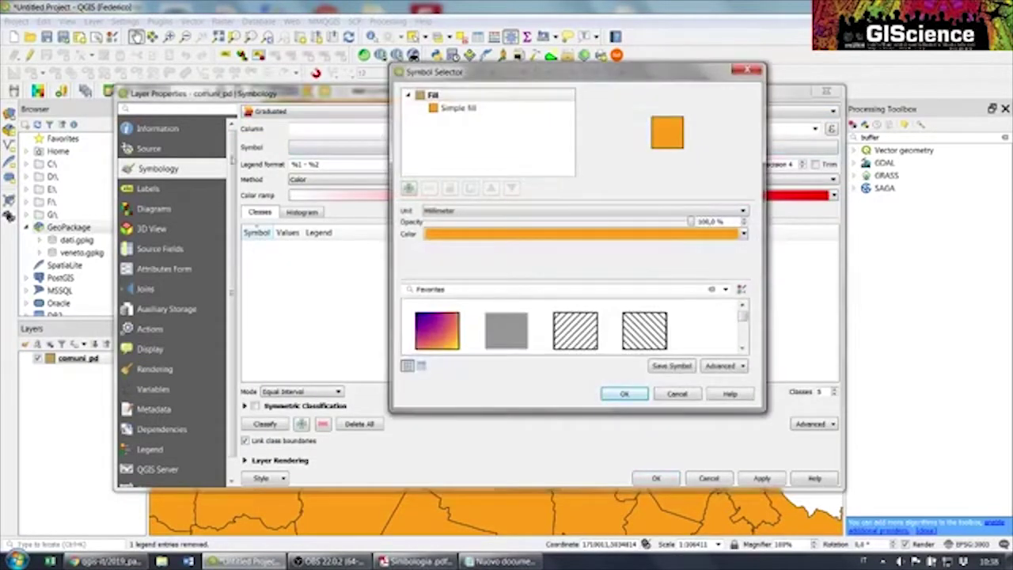
click(346, 151)
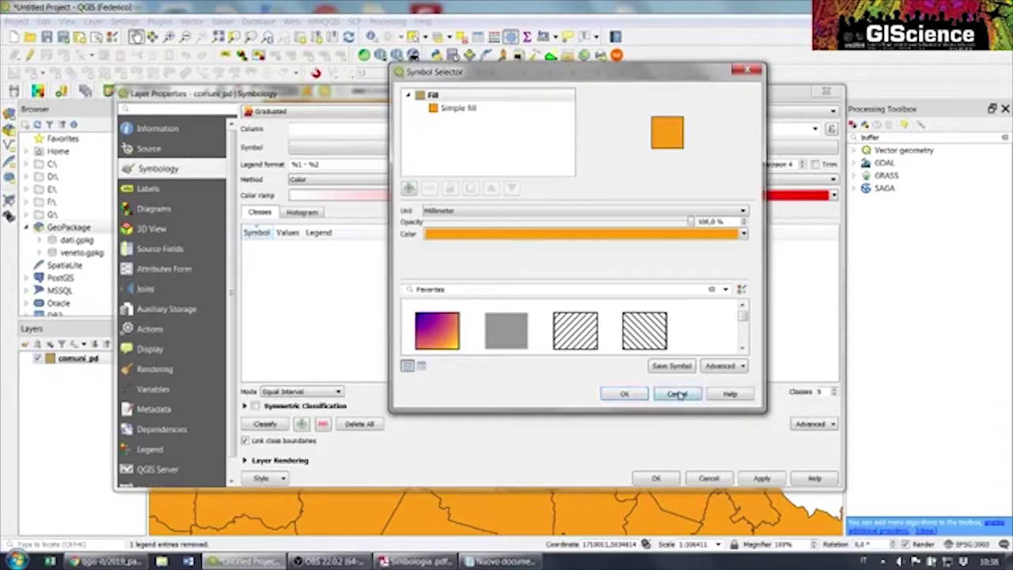
click(679, 393)
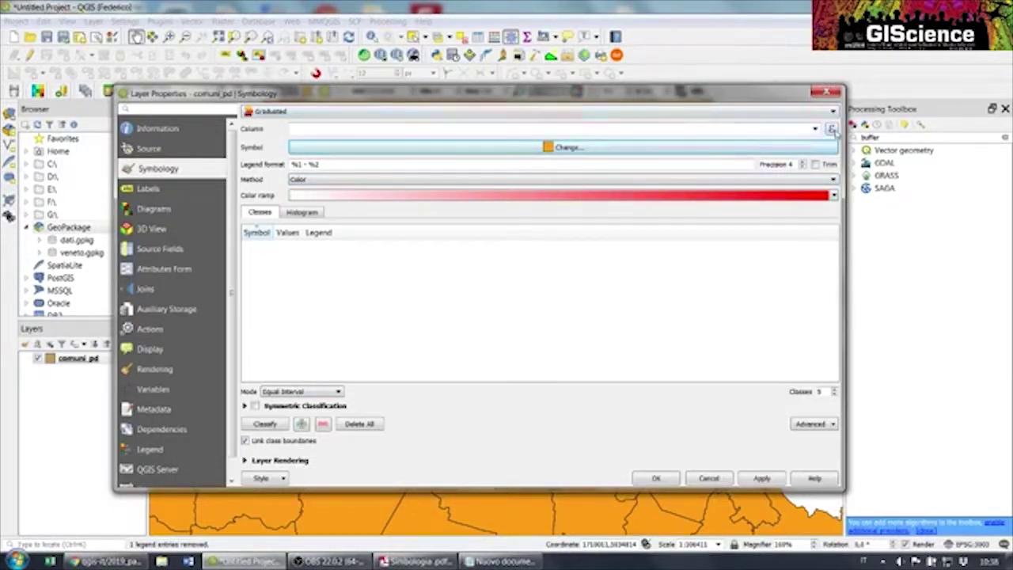
Build an expression from the Maschi field and use it as the graduated classification column
click(831, 129)
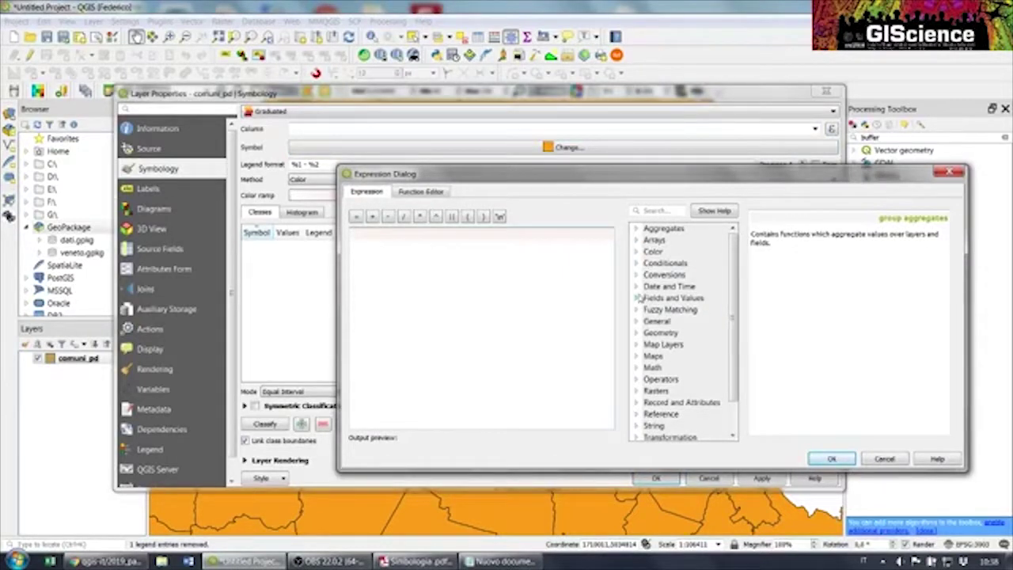
click(636, 298)
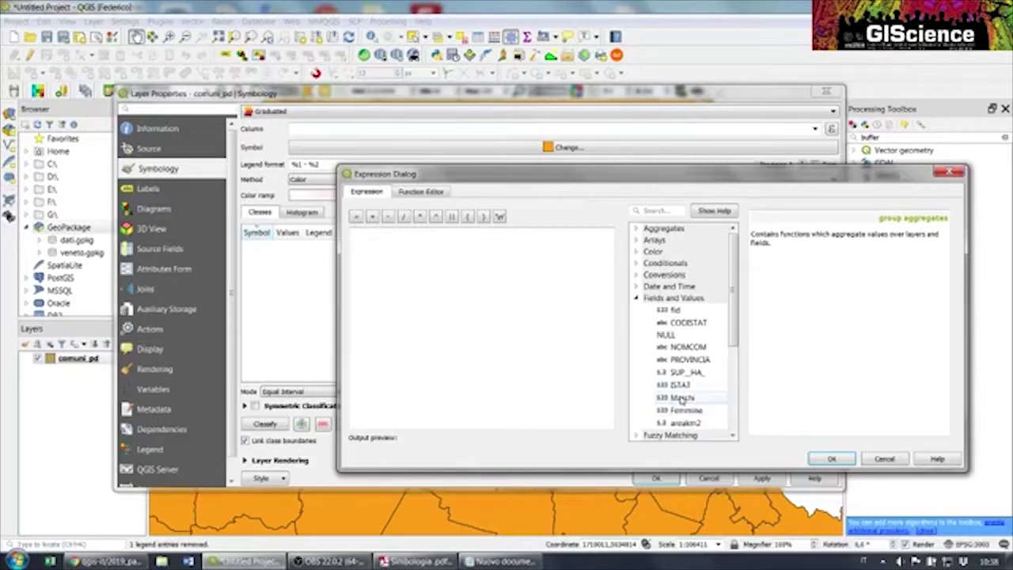
double_click(681, 398)
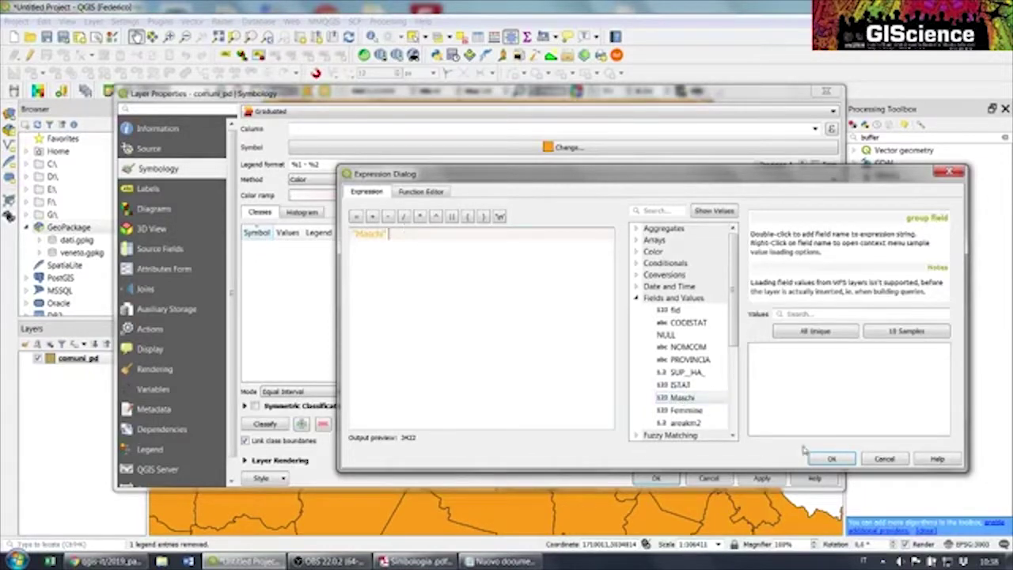
click(831, 459)
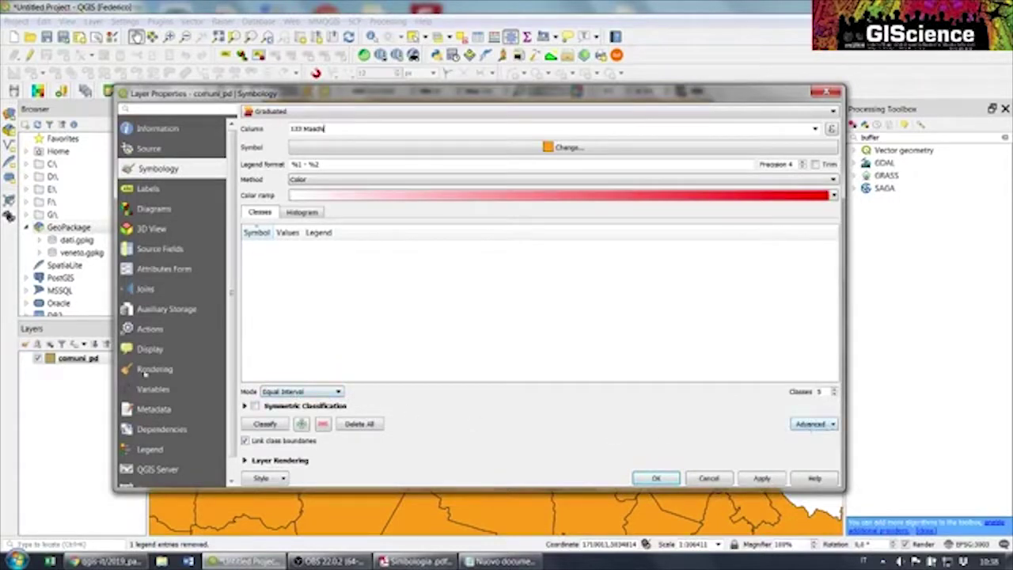
Classify the Maschi values into five equal-interval classes with the white-to-red ramp and apply the style to comuni_pd
click(265, 424)
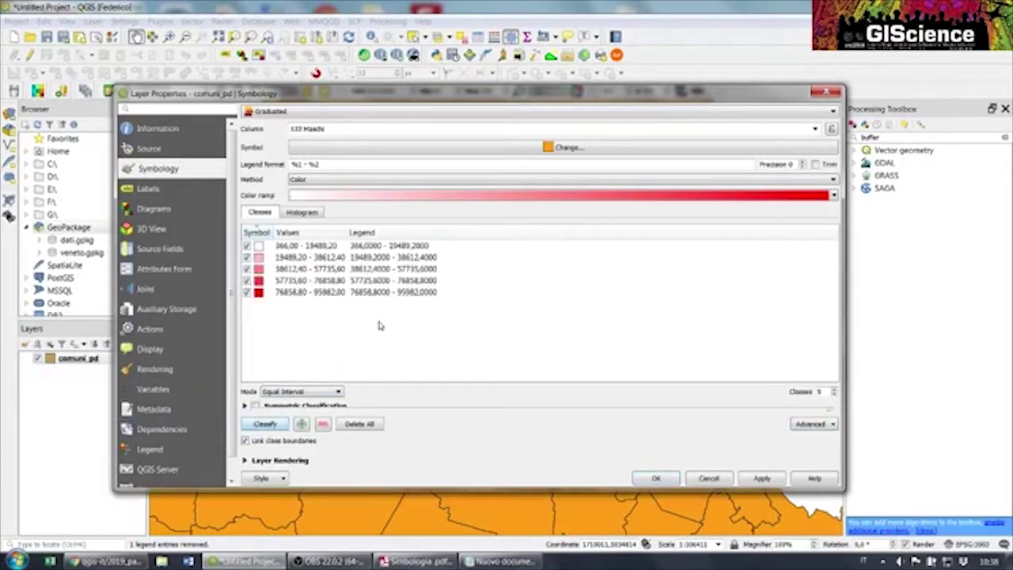
click(765, 480)
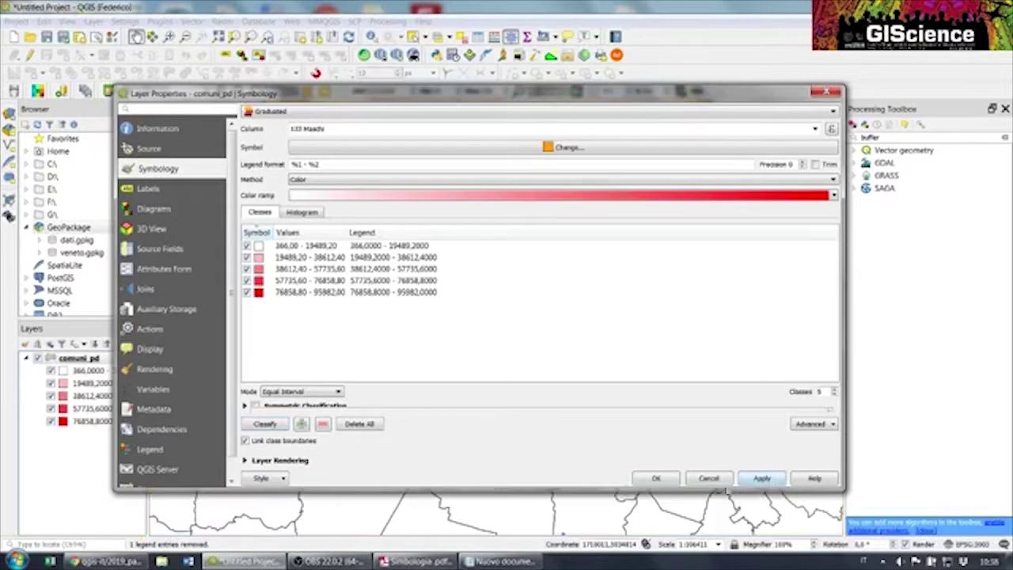
click(656, 478)
scroll(603, 387, down, 10)
scroll(601, 385, up, 6)
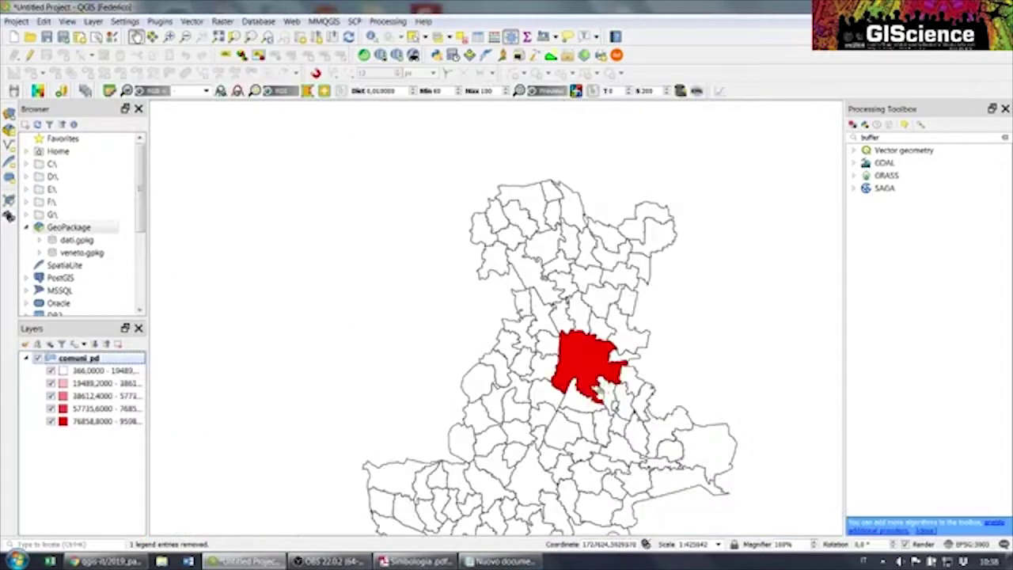
scroll(578, 352, down, 4)
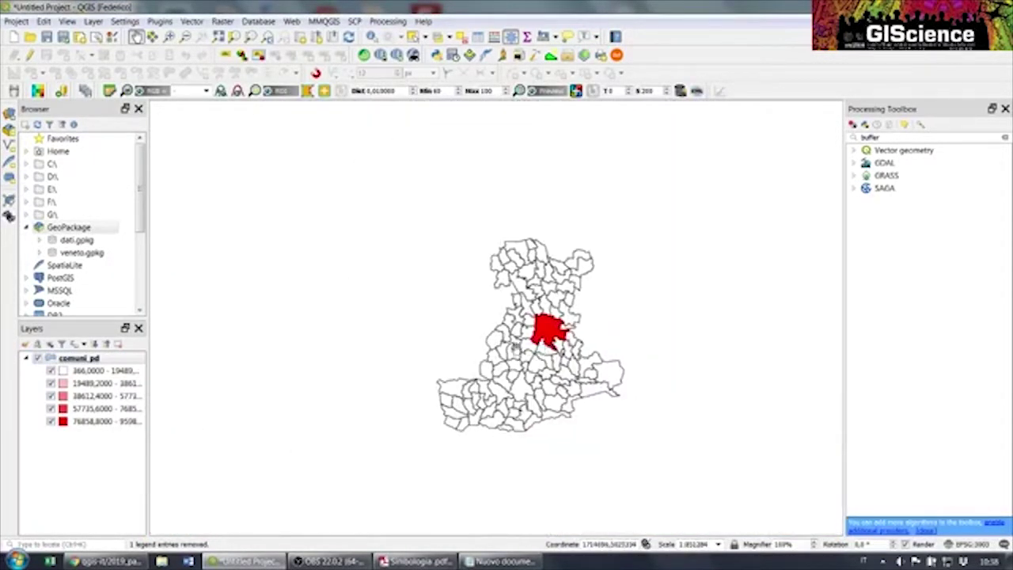
scroll(546, 352, up, 1)
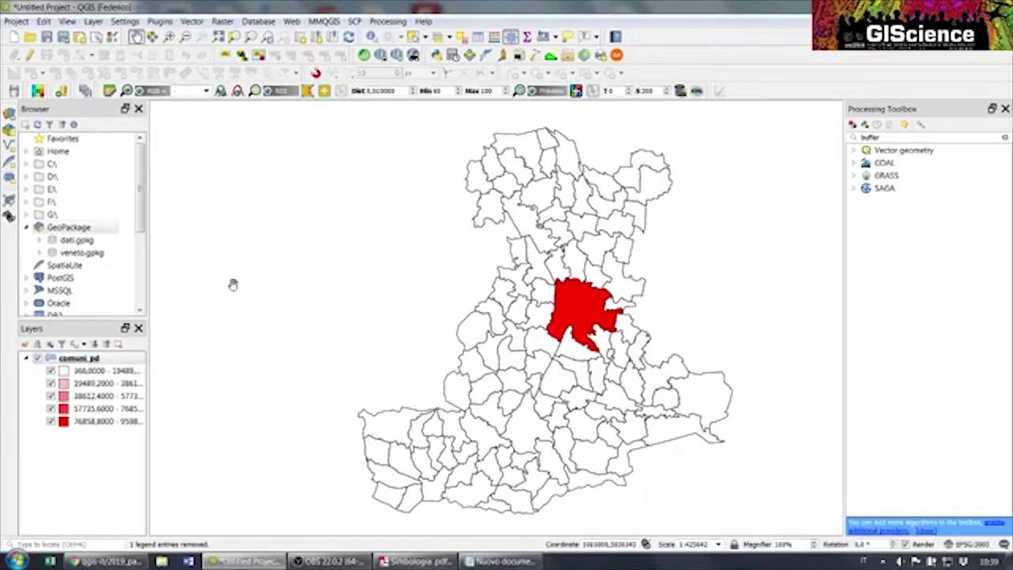
Create a new print layout titled prova1
right_click(79, 361)
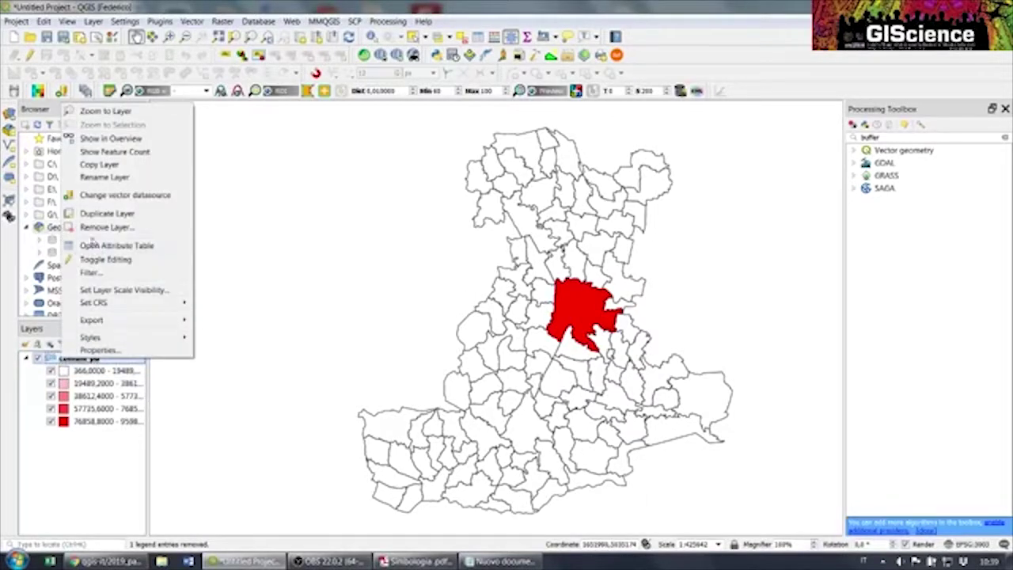
key(Escape)
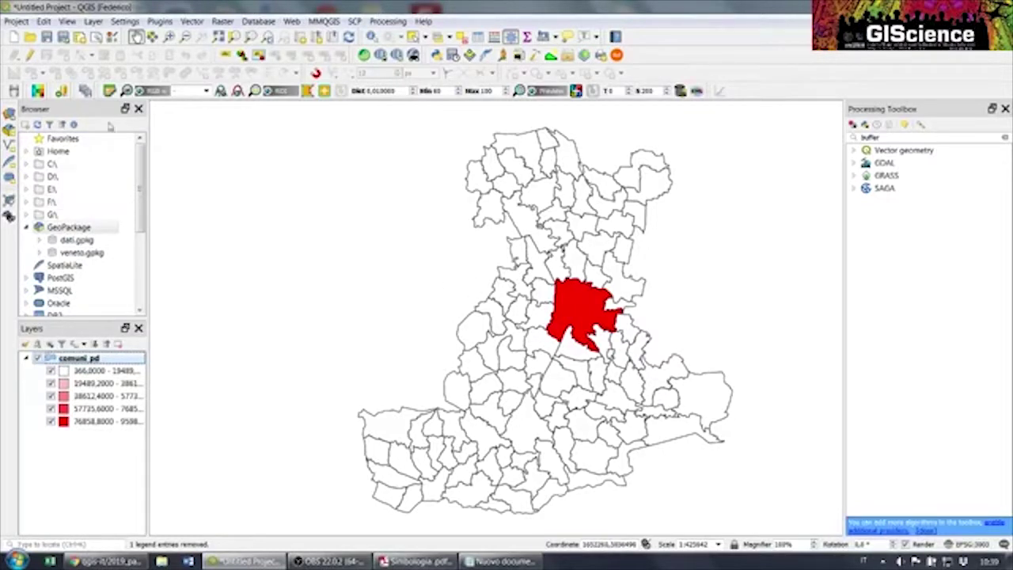
click(16, 21)
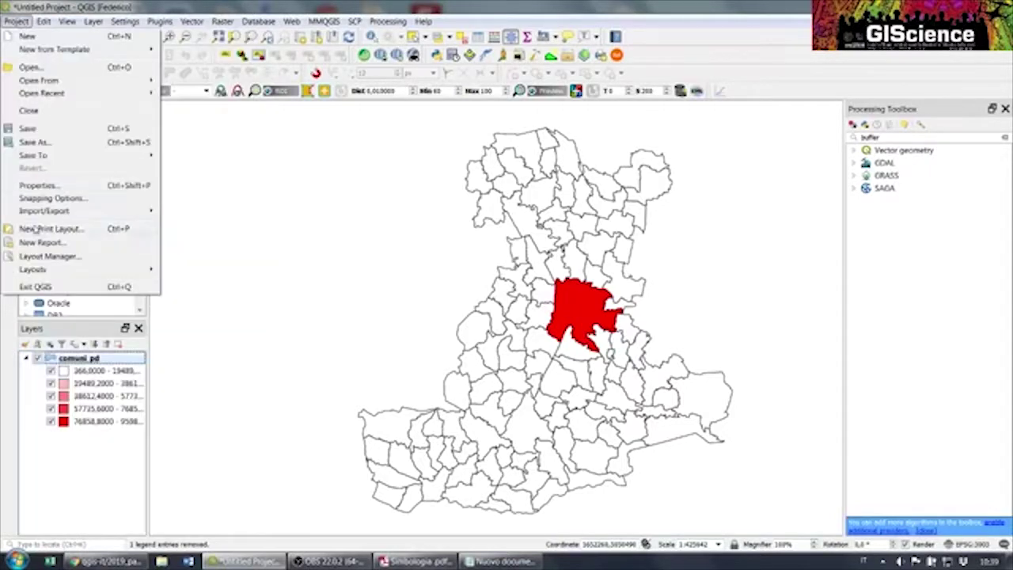
click(36, 232)
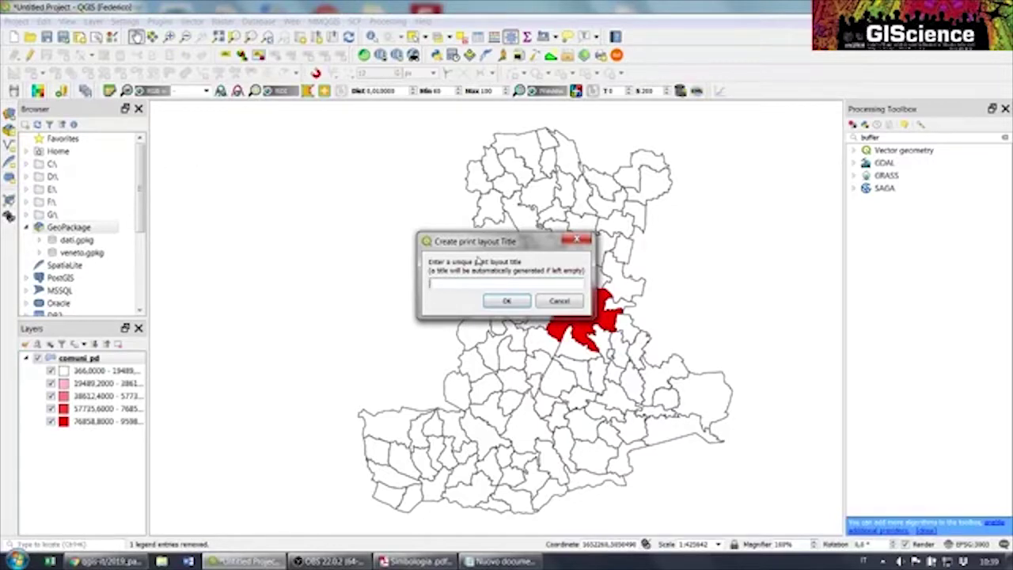
text(prova1)
click(500, 301)
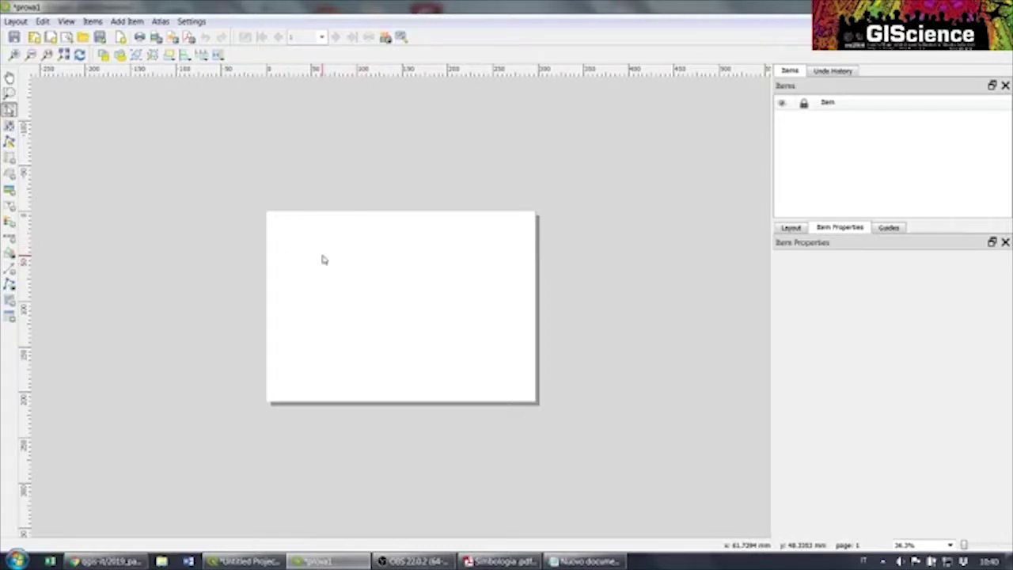
Set the A4 layout page's orientation to Portrait
right_click(370, 260)
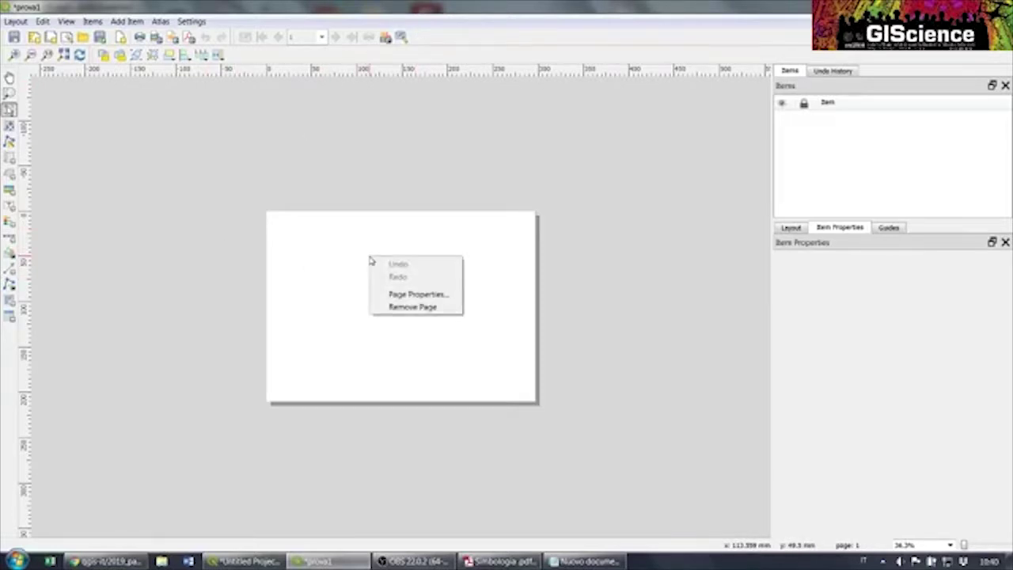
click(405, 298)
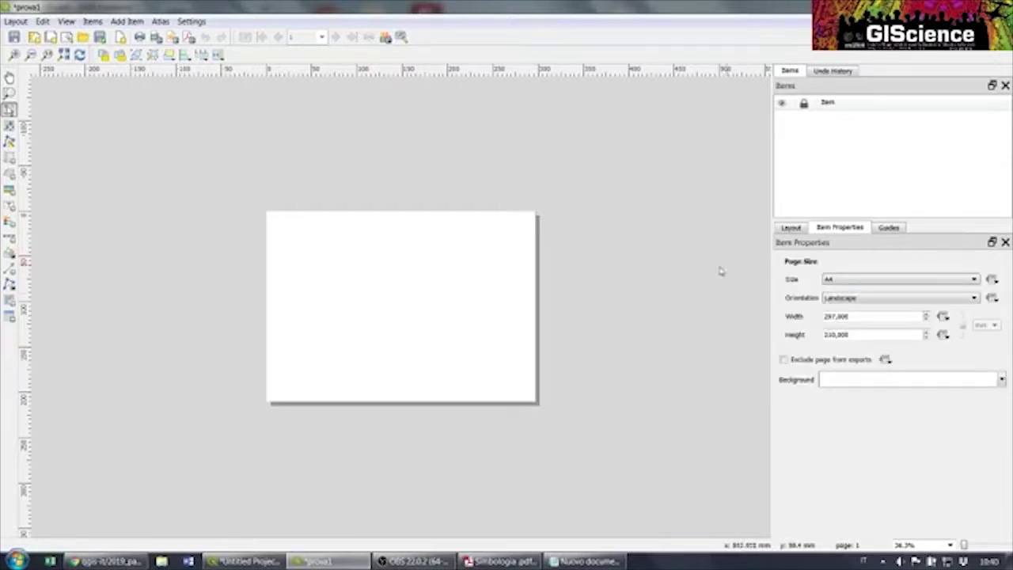
drag(771, 262, 703, 262)
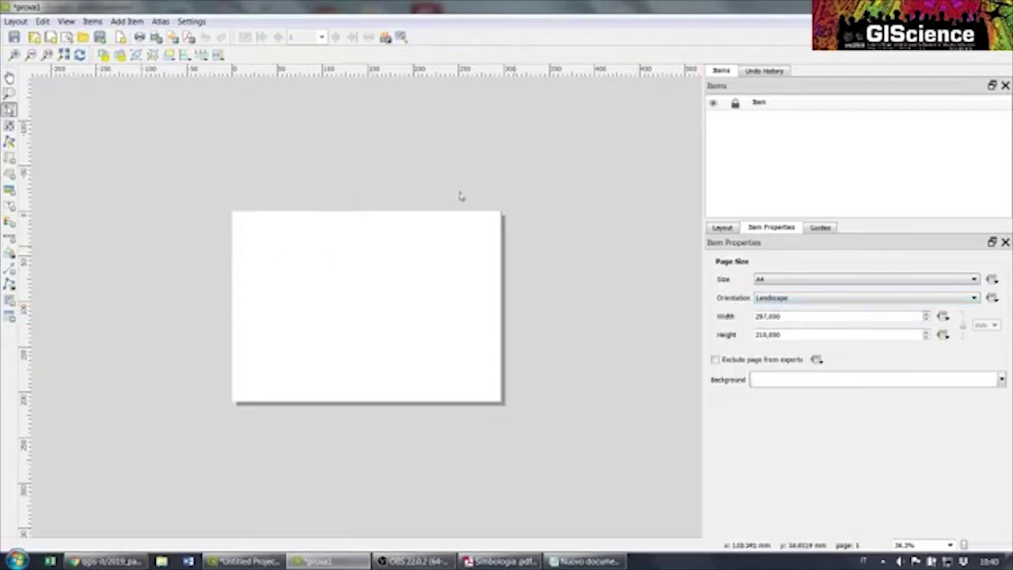
click(802, 299)
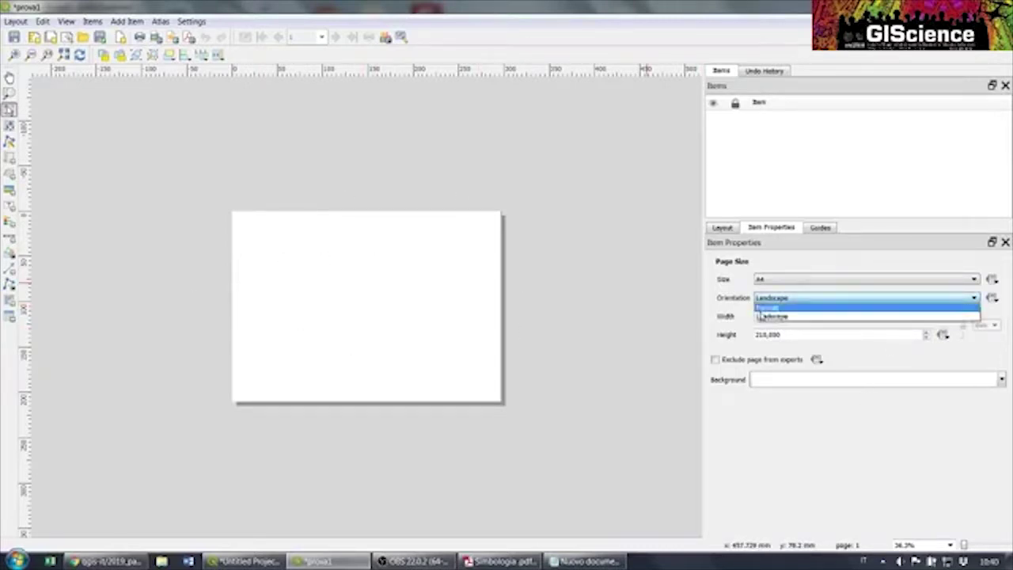
click(796, 307)
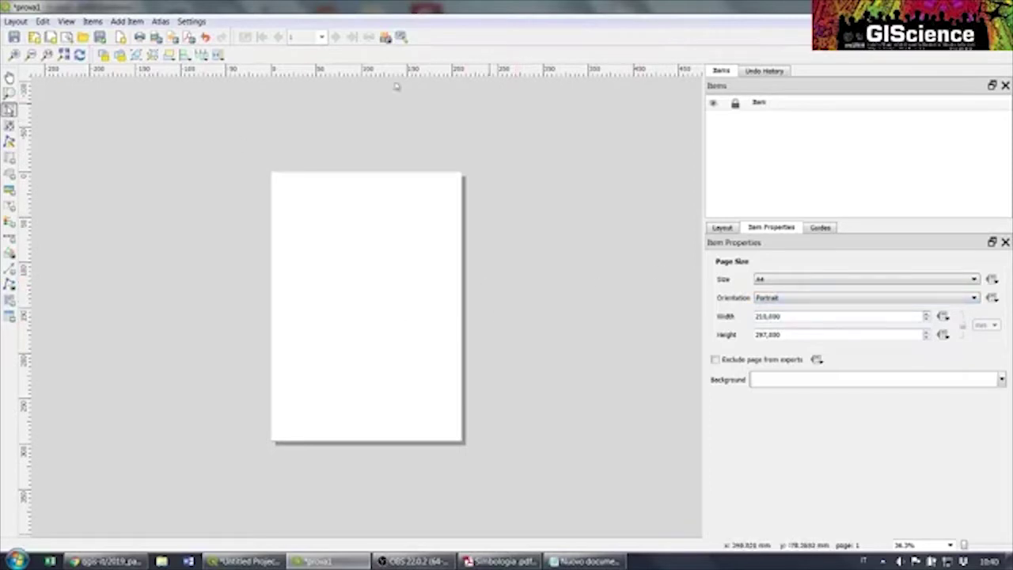
click(770, 280)
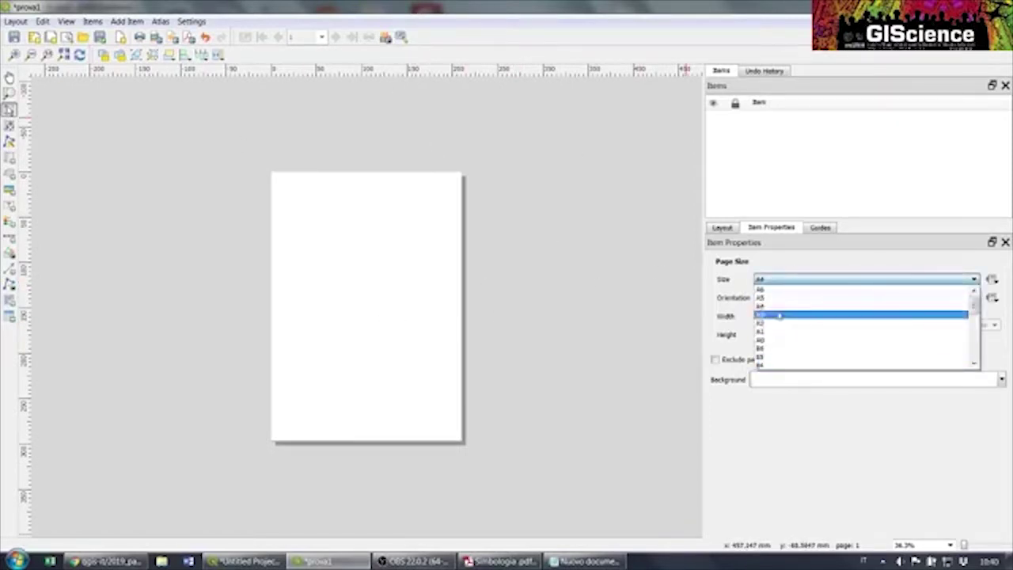
click(664, 236)
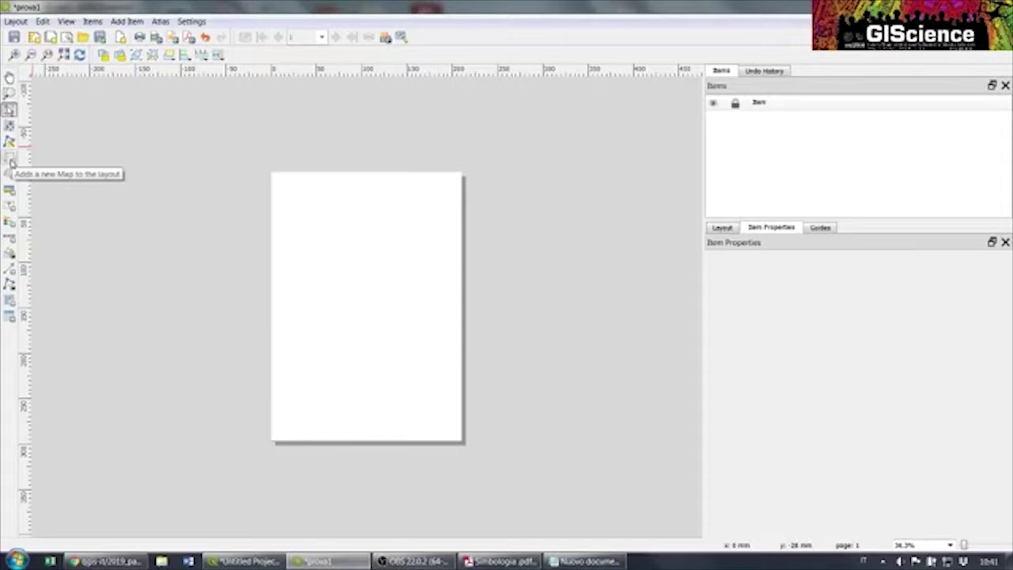
Add a map about 181 by 179 mm across the lower part of the page and update its preview
click(10, 160)
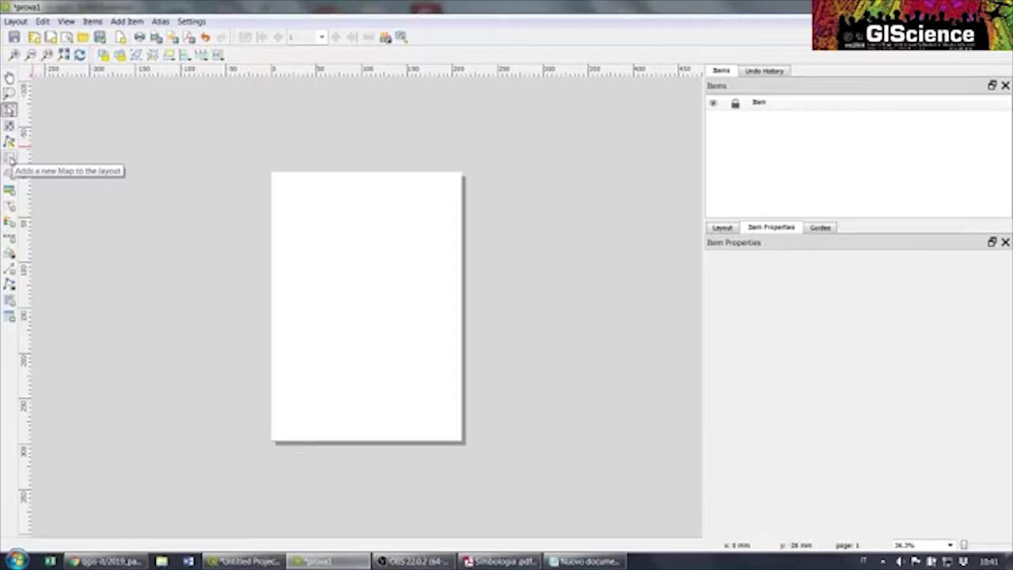
click(10, 160)
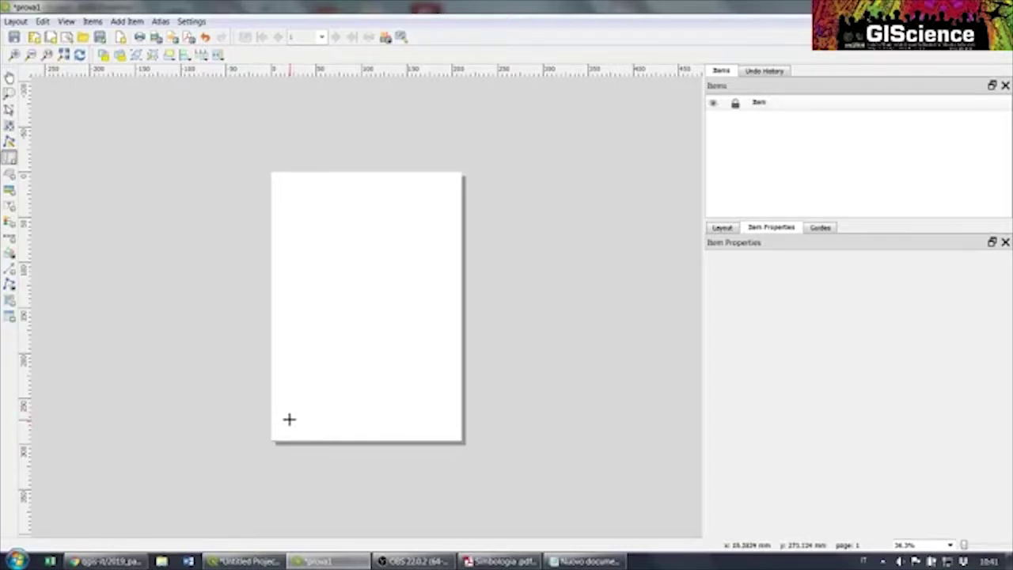
drag(284, 427, 448, 264)
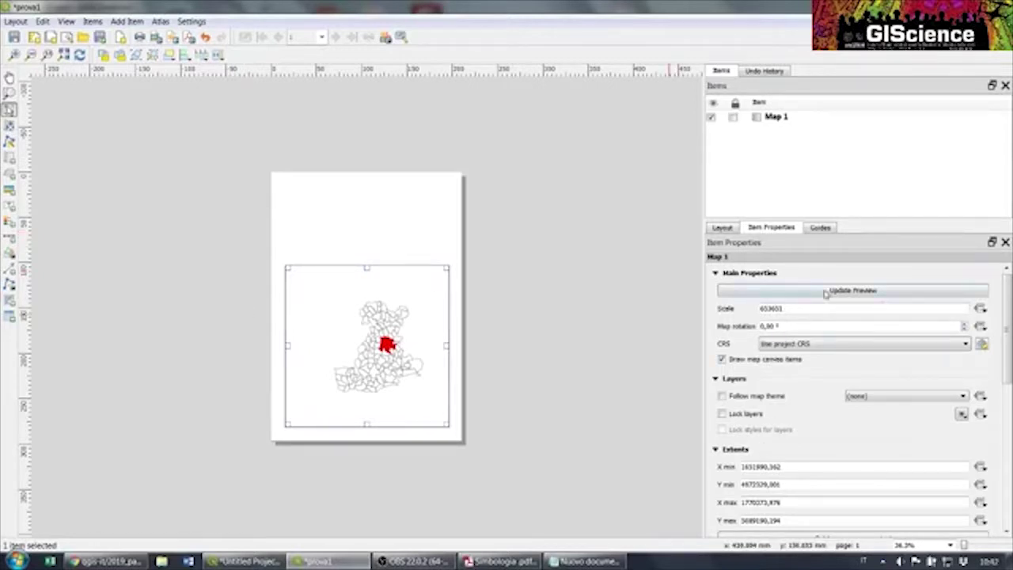
scroll(822, 292, down, 2)
scroll(823, 292, up, 2)
click(838, 289)
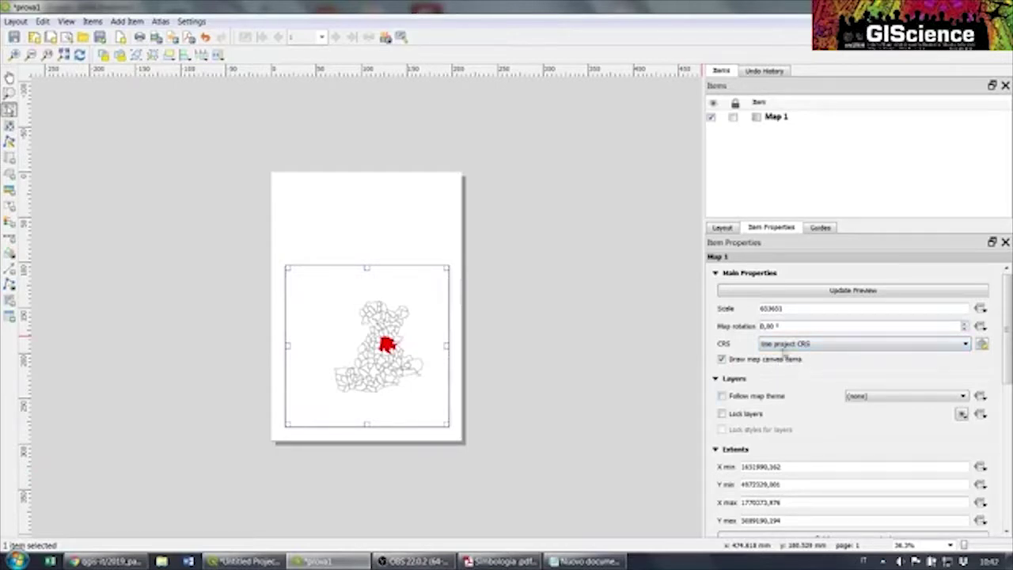
Set the map item's width and height both to 180 mm
scroll(800, 383, down, 2)
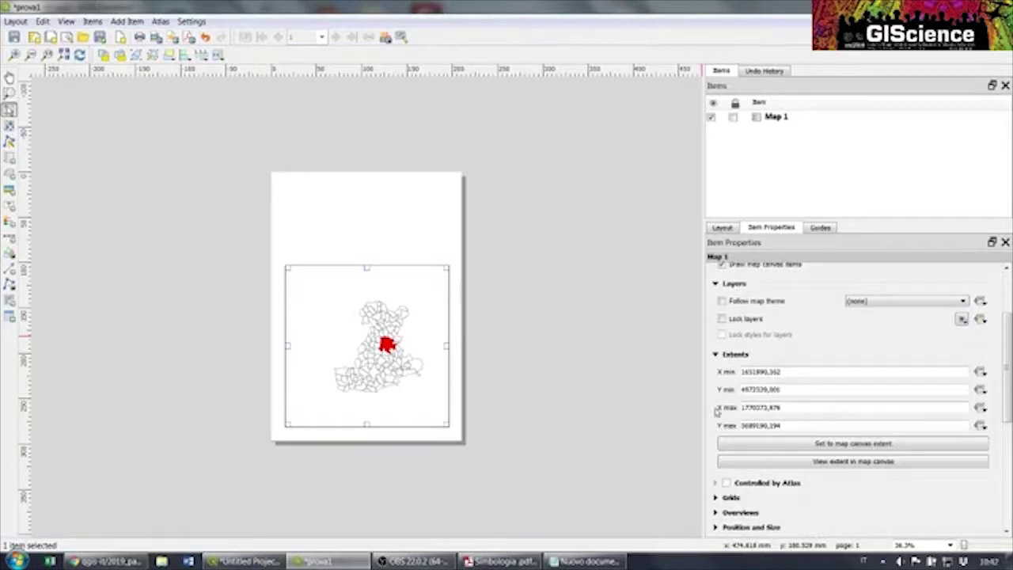
scroll(712, 413, down, 1)
scroll(711, 419, down, 4)
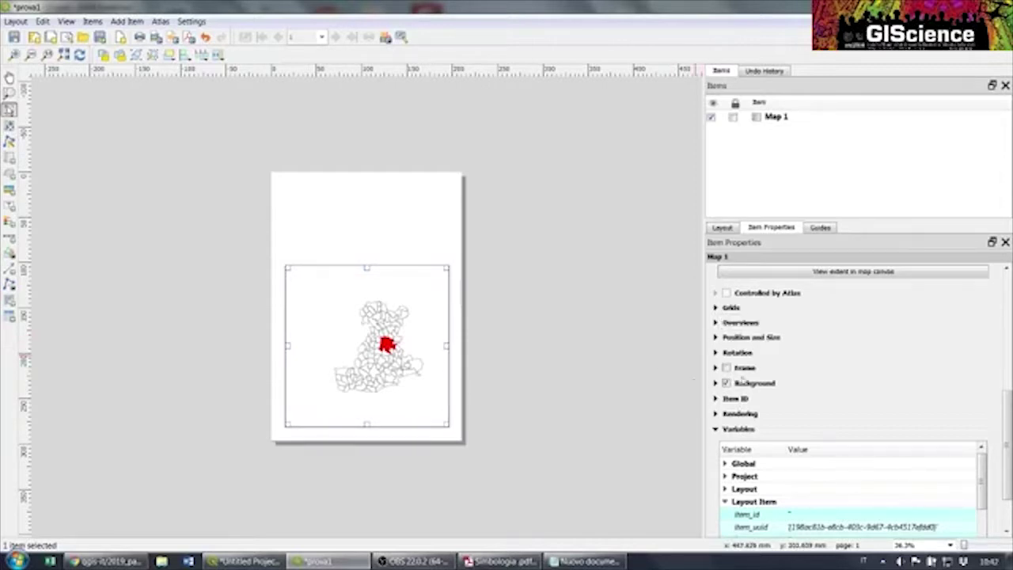
click(715, 337)
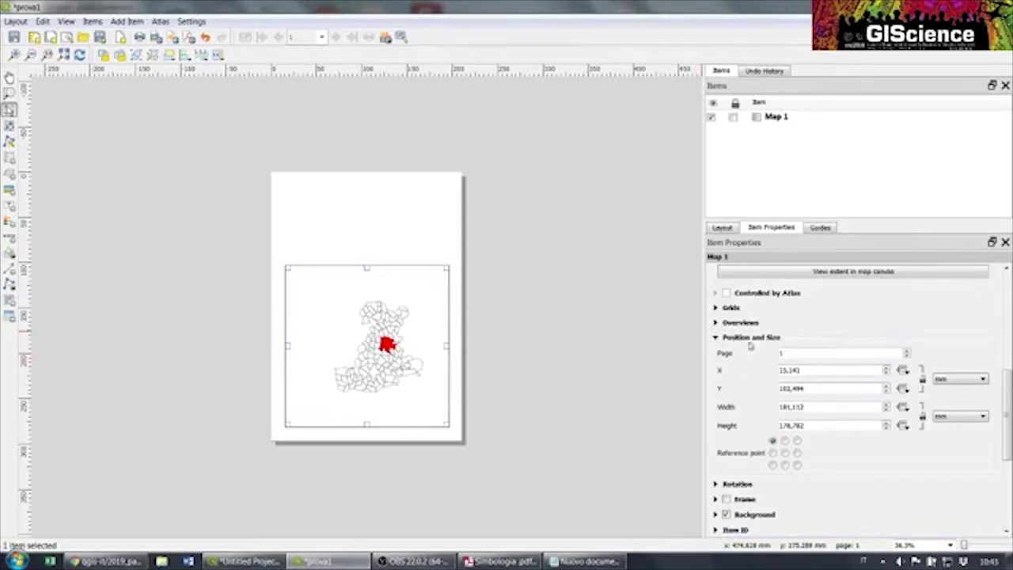
drag(823, 406, 738, 408)
text(180)
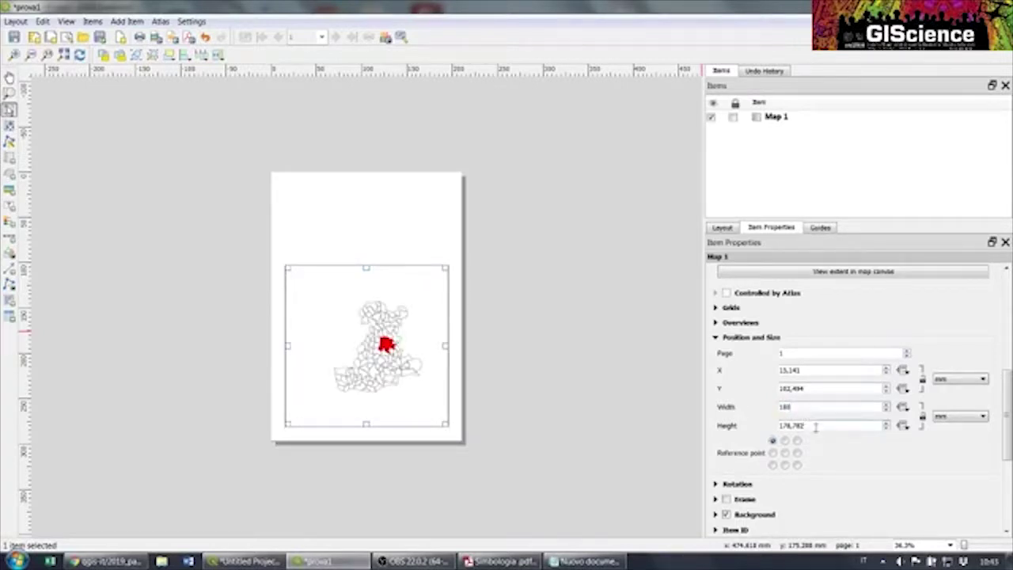
key(Tab)
text(180)
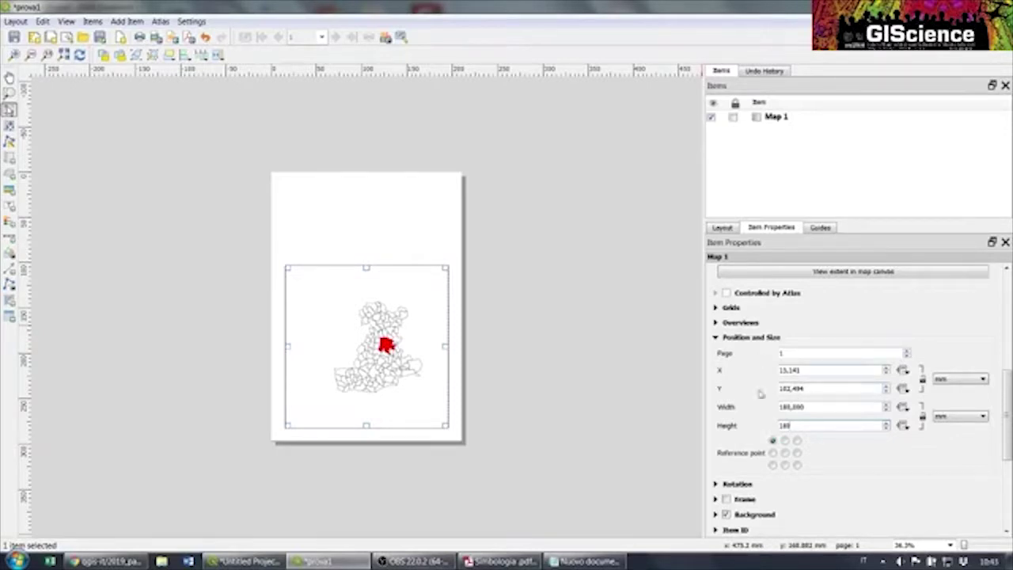
click(715, 338)
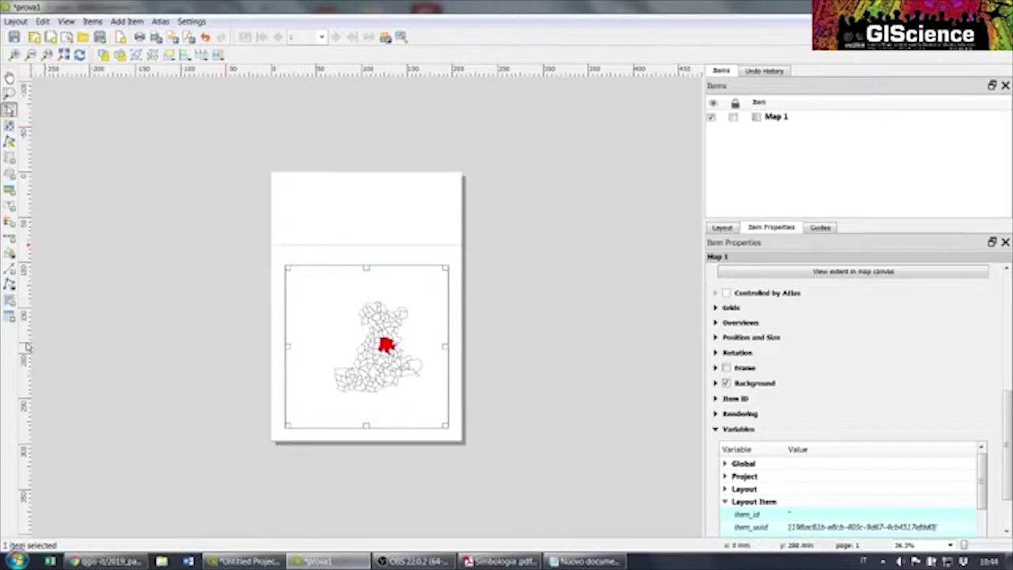
Add horizontal and vertical guides to the page and align the map frame with the guide near the page's left edge
drag(24, 327, 283, 356)
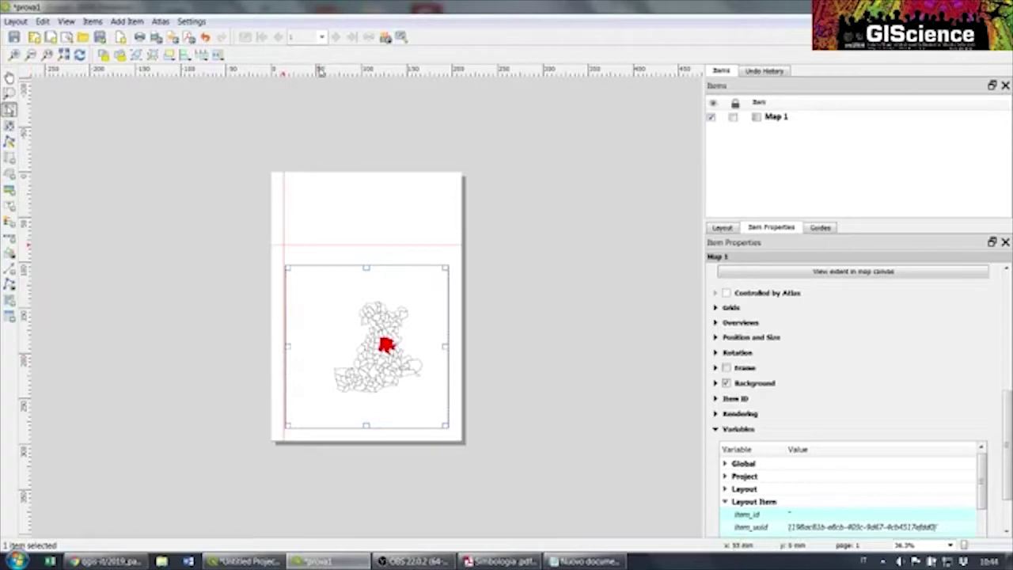
drag(315, 153, 318, 188)
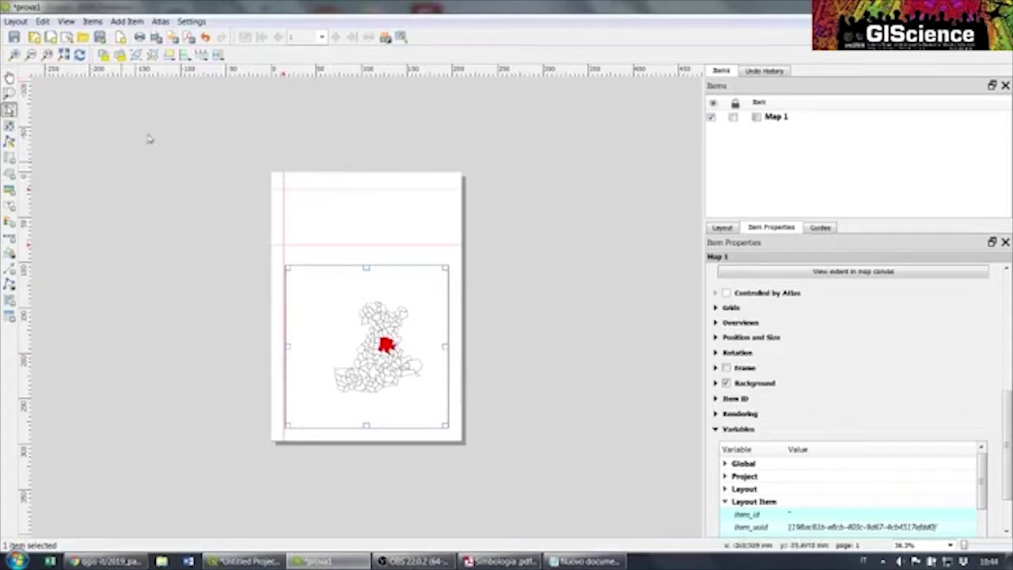
drag(25, 231, 417, 232)
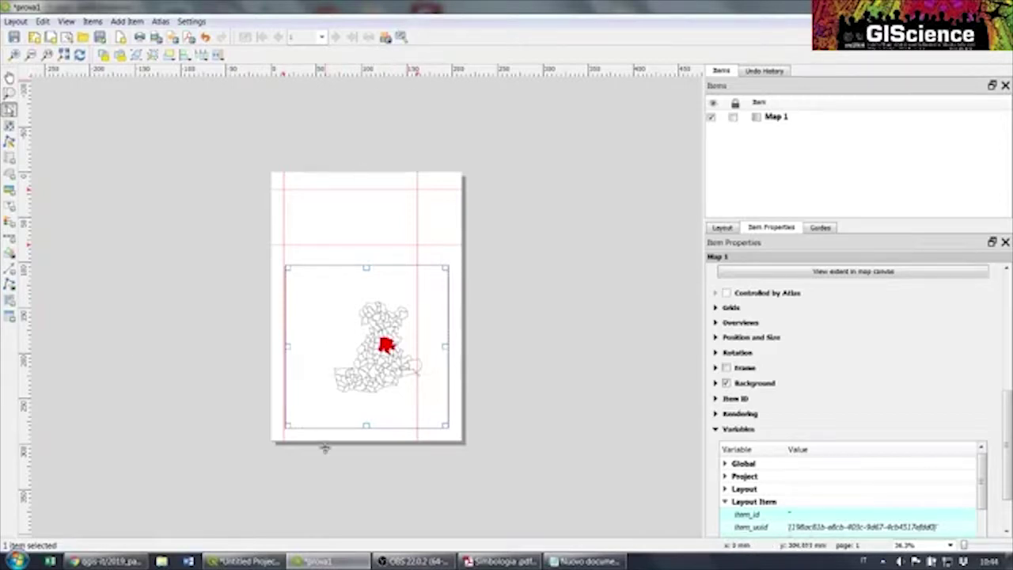
mouse_move(343, 314)
mouse_down()
mouse_move(334, 323)
mouse_move(345, 317)
mouse_up()
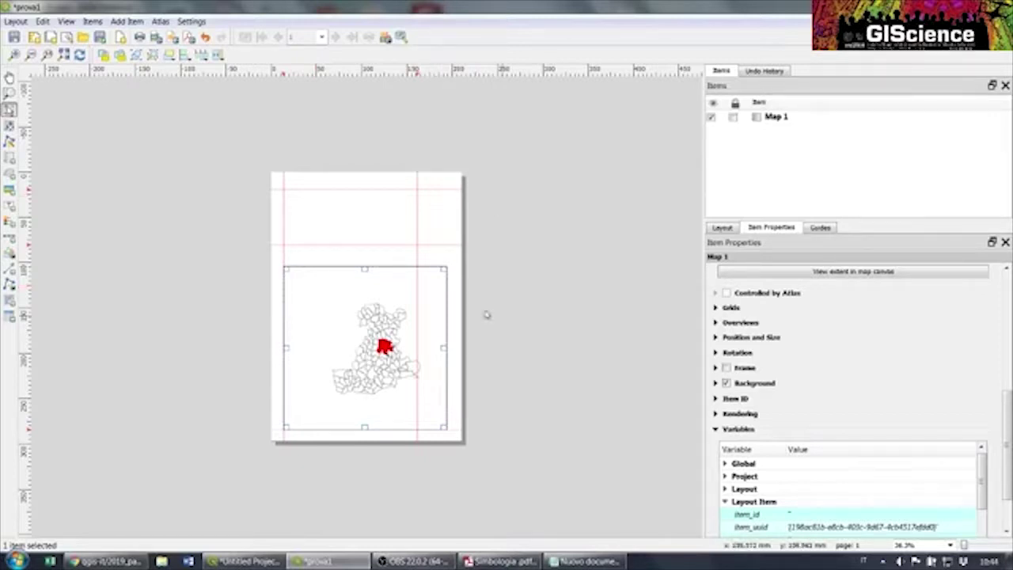
Set the scale of the map item to 500000
drag(1007, 448, 1007, 279)
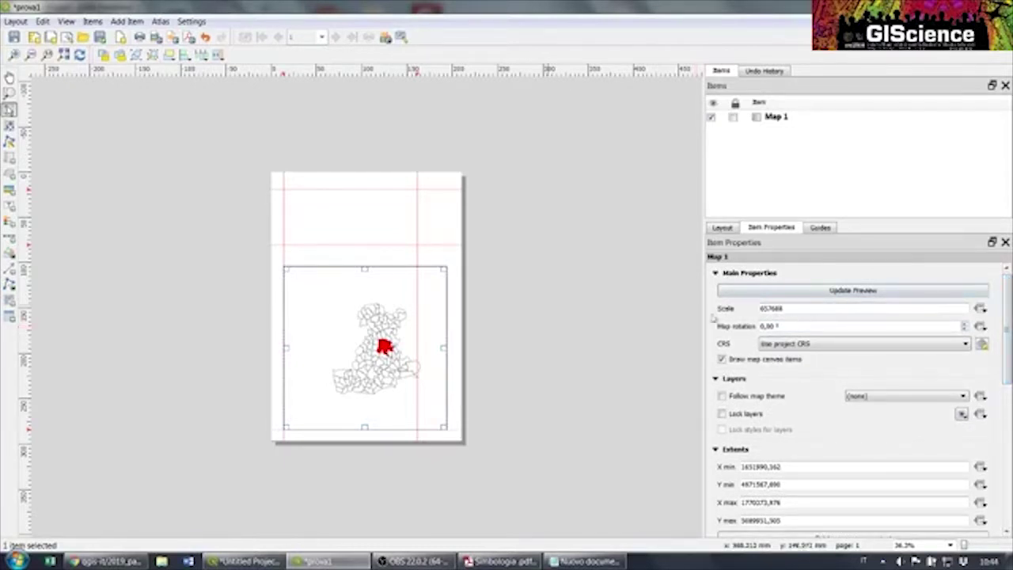
drag(796, 309, 755, 312)
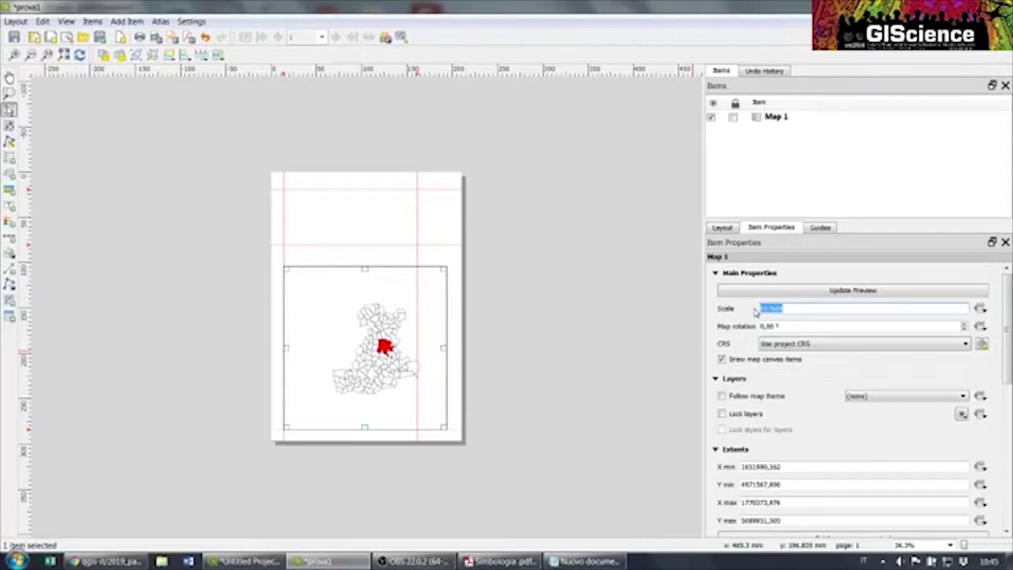
text(500000)
key(Return)
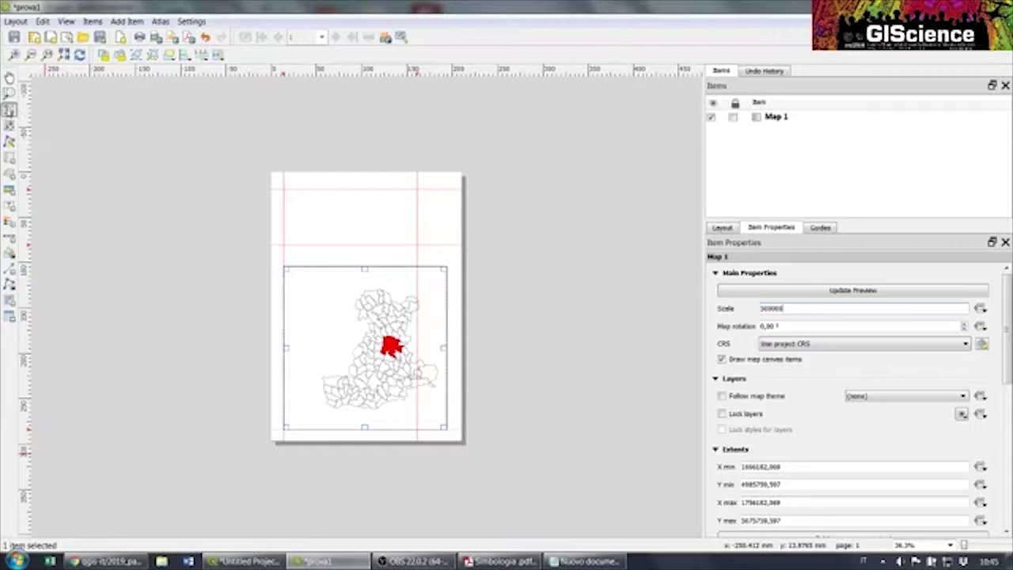
Activate the Move item content tool for the map
click(9, 111)
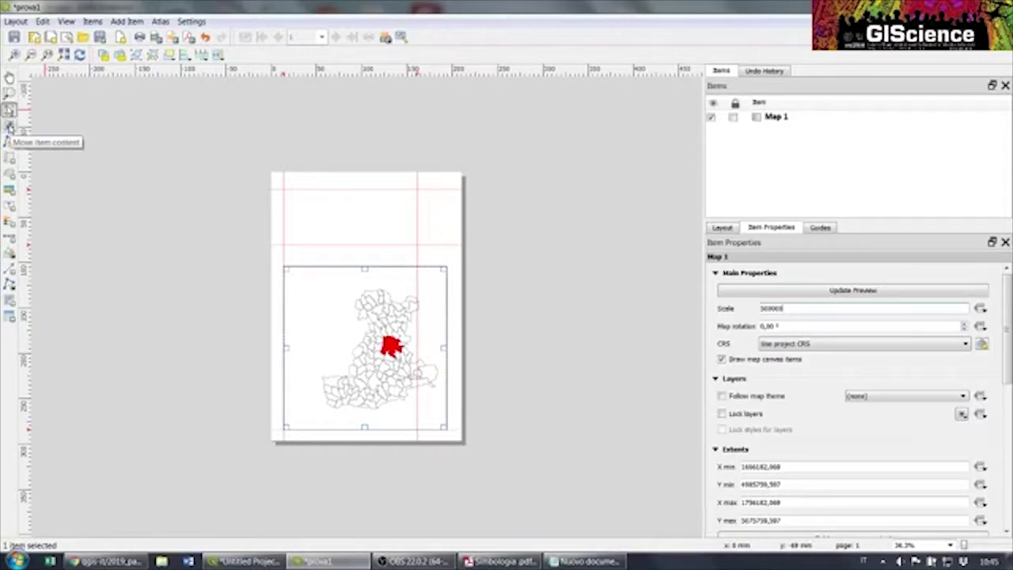
click(9, 127)
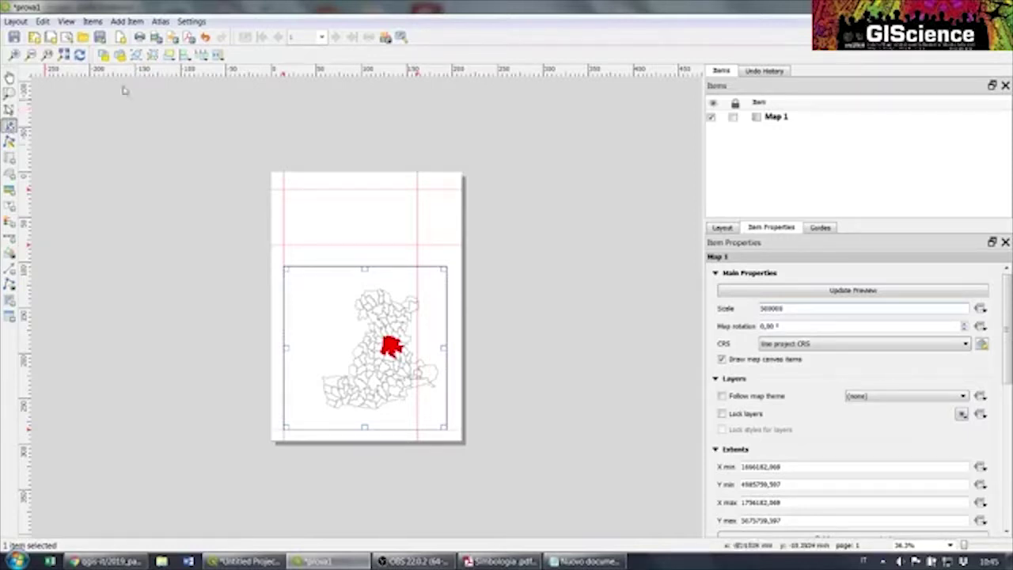
Shift the map content of Map 1 slightly to the left to centre the province in its frame
mouse_move(372, 353)
mouse_down()
mouse_move(324, 352)
mouse_move(343, 347)
mouse_move(382, 356)
mouse_move(319, 365)
mouse_move(369, 357)
mouse_move(352, 355)
mouse_up()
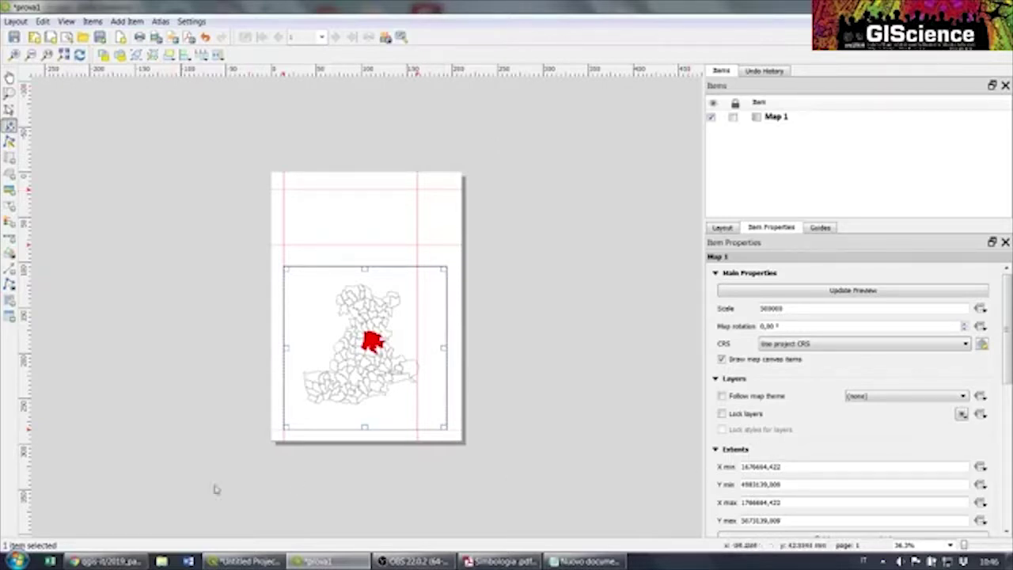
In the main project window, style the comuni_pd layer as Categorized on NOMCOM with random colors and classify all values
click(235, 560)
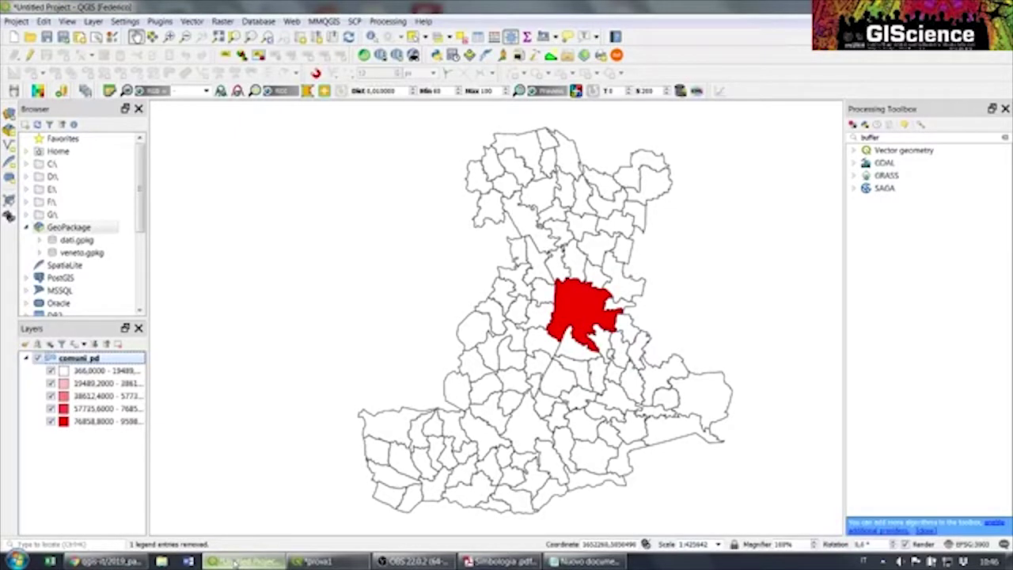
right_click(73, 359)
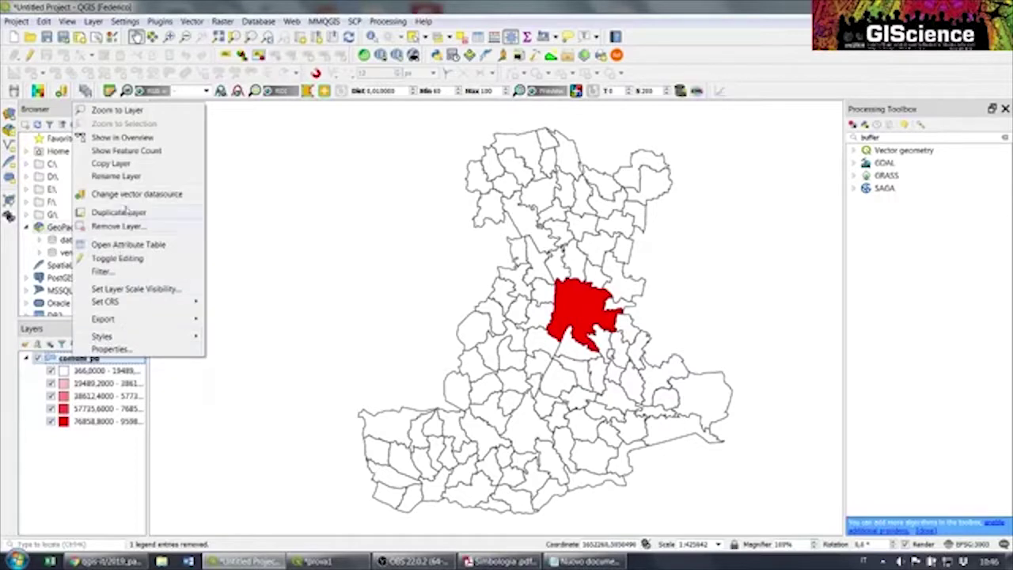
click(111, 350)
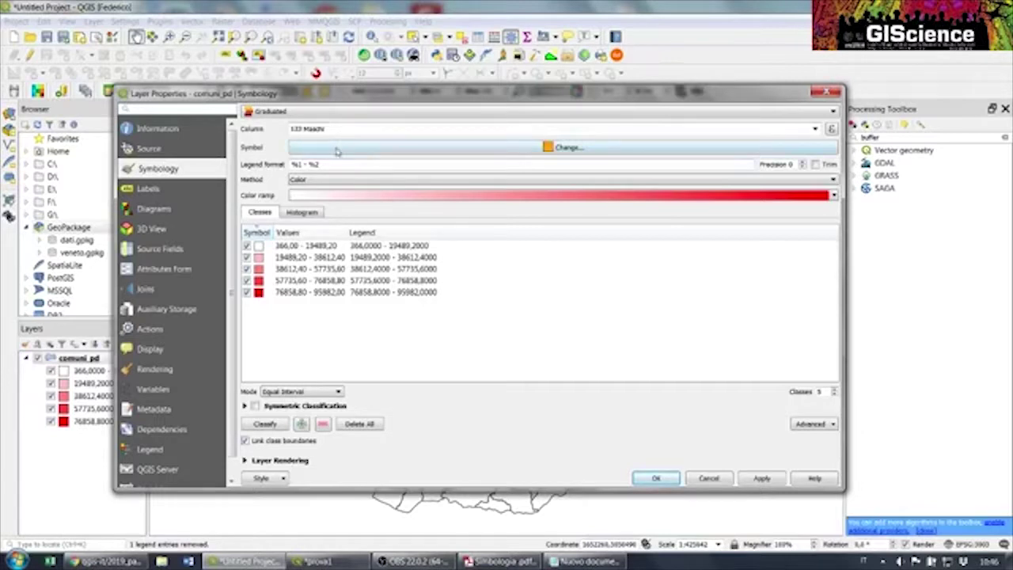
click(320, 112)
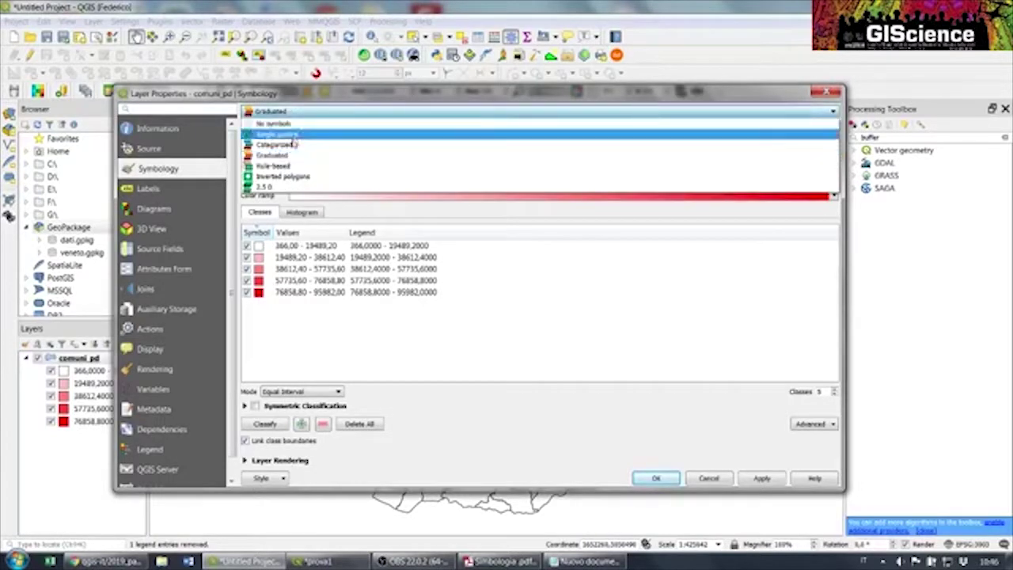
click(340, 141)
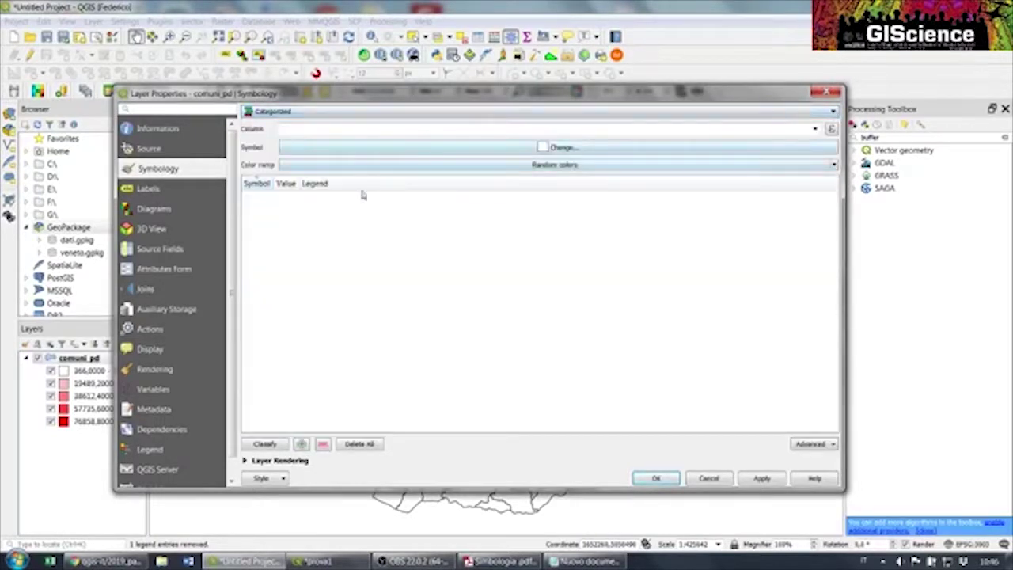
click(815, 128)
click(310, 161)
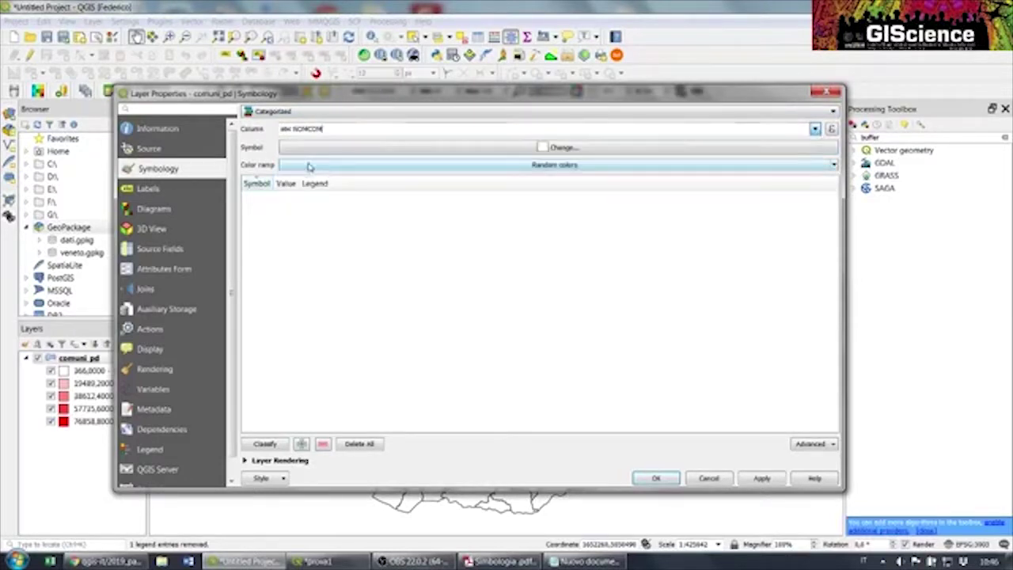
click(264, 443)
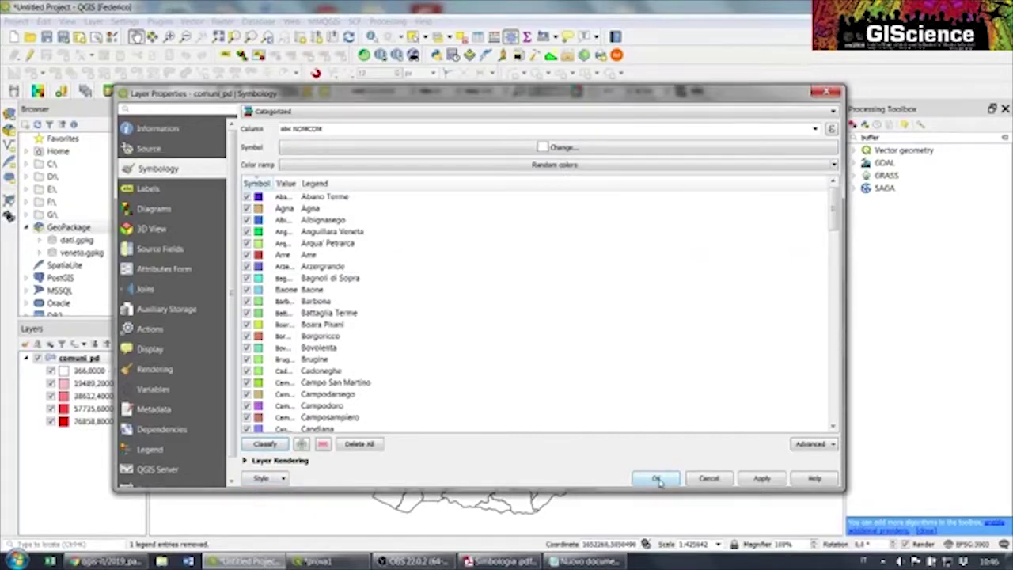
click(655, 478)
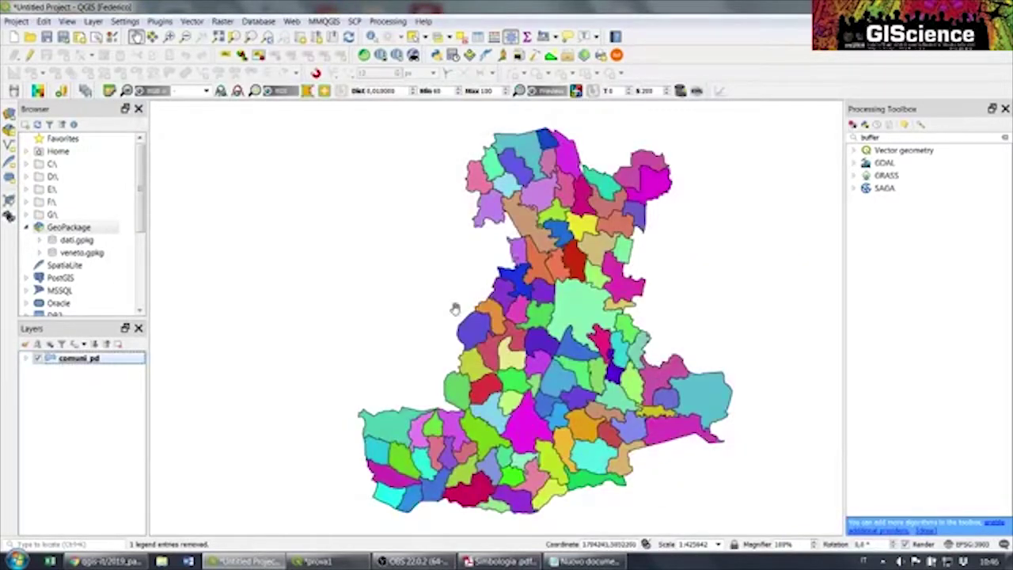
Turn on single labels for the comuni_pd layer, using the NOMCOM field as the label expression, and apply them
right_click(52, 361)
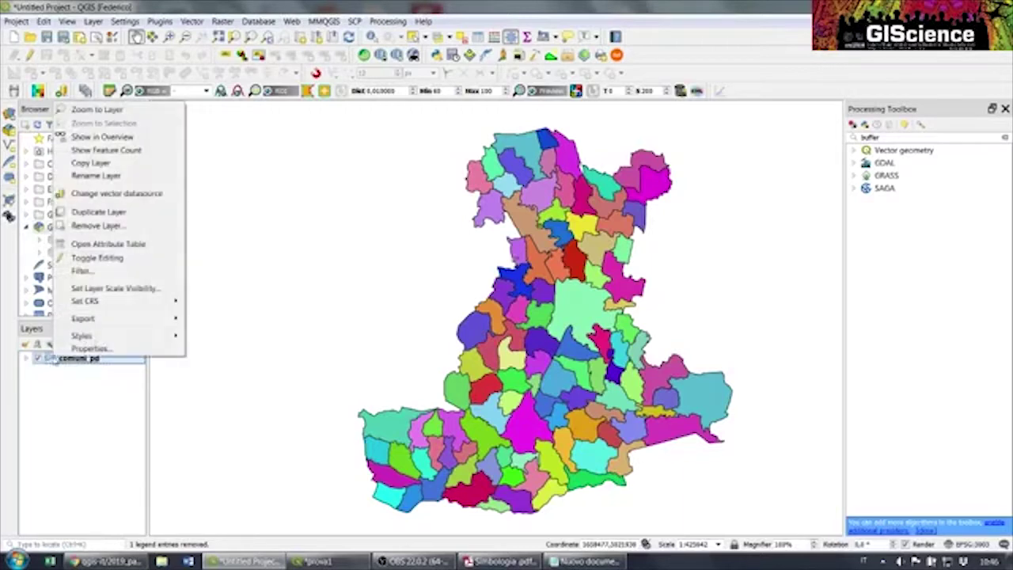
click(82, 348)
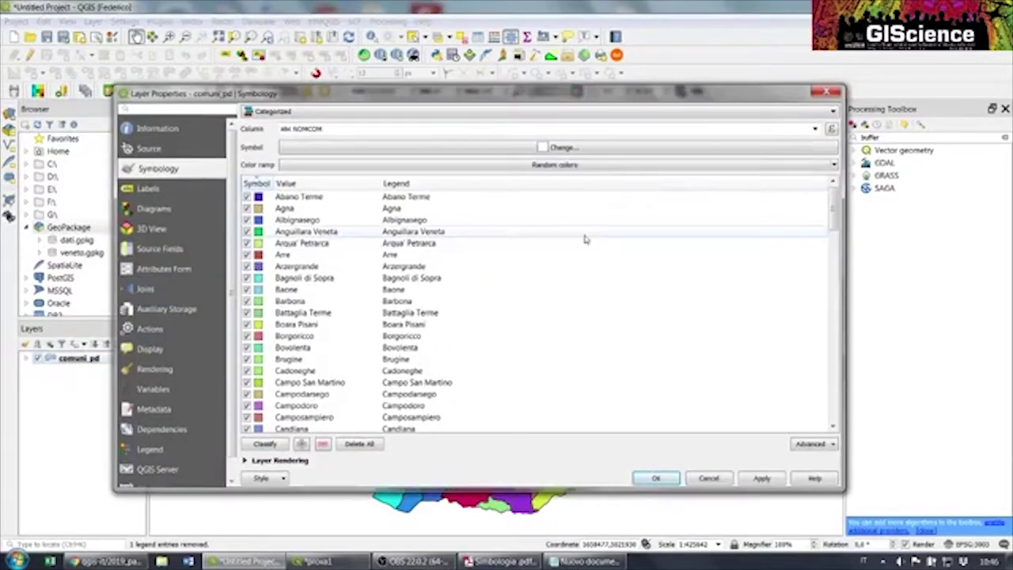
click(149, 190)
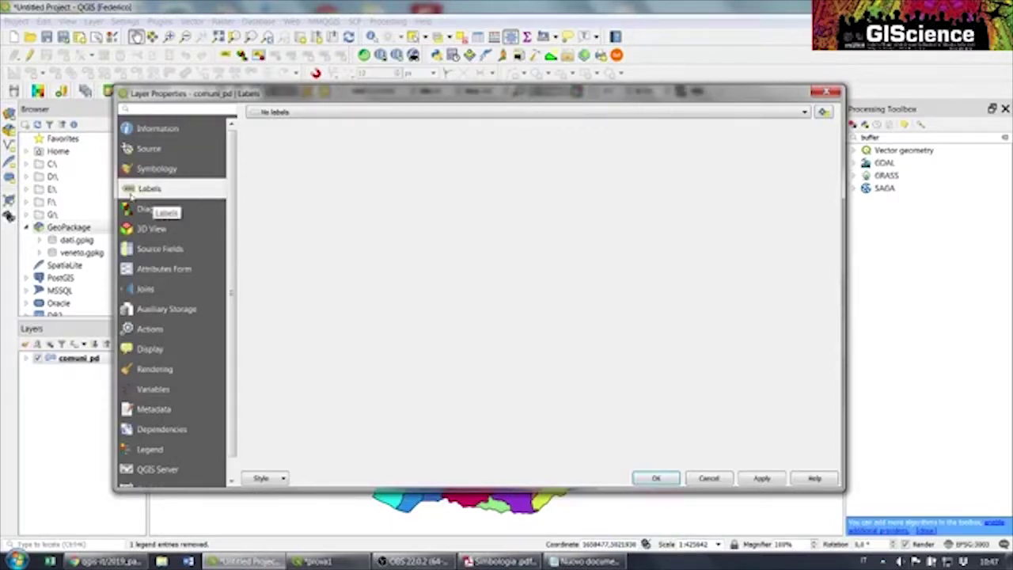
click(368, 112)
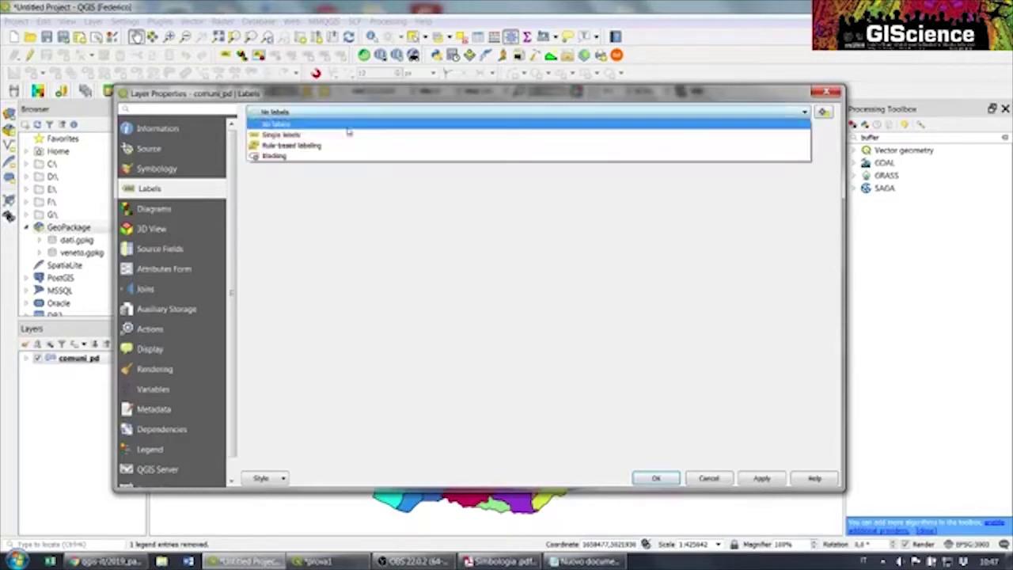
click(287, 135)
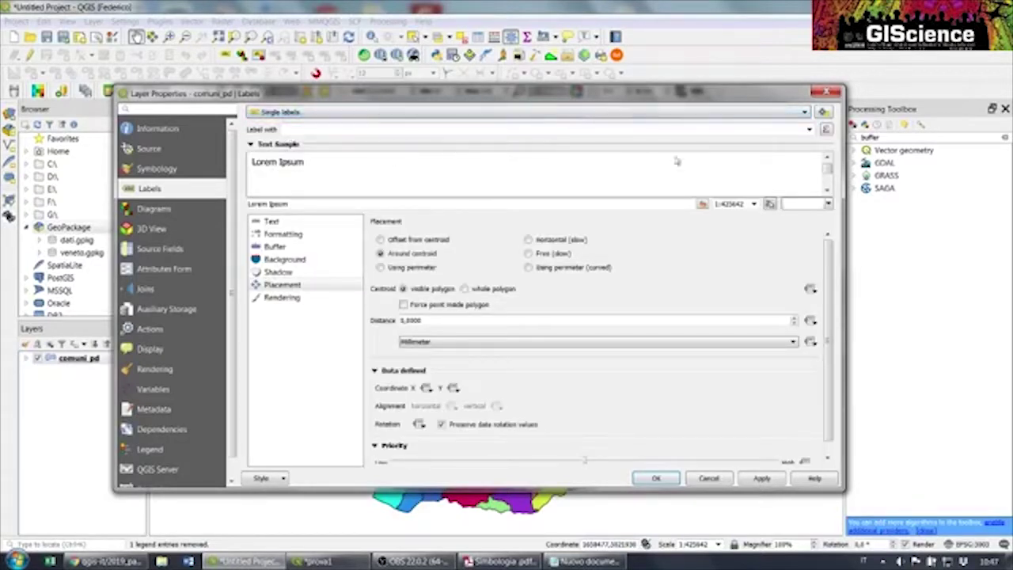
click(825, 129)
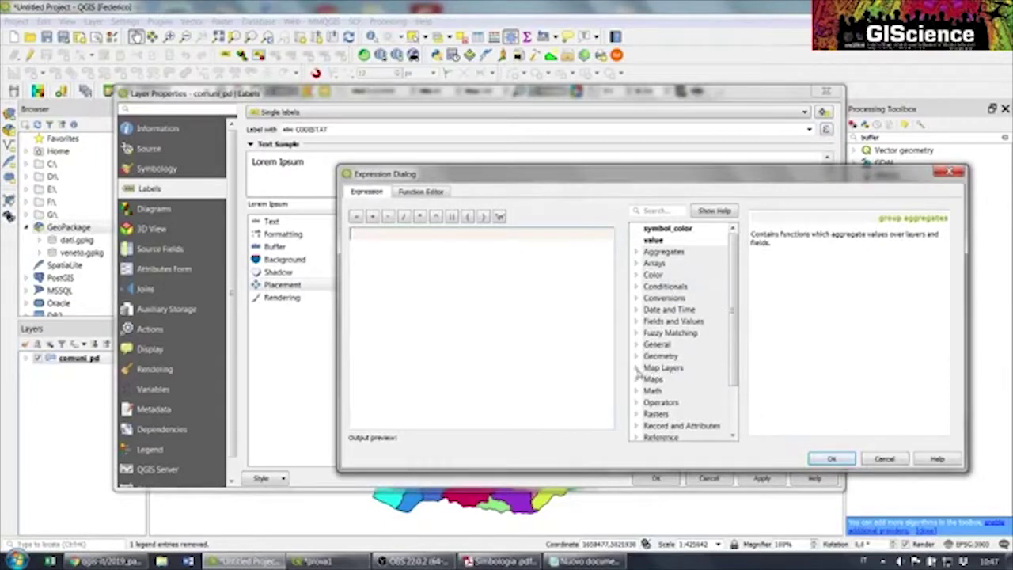
click(636, 321)
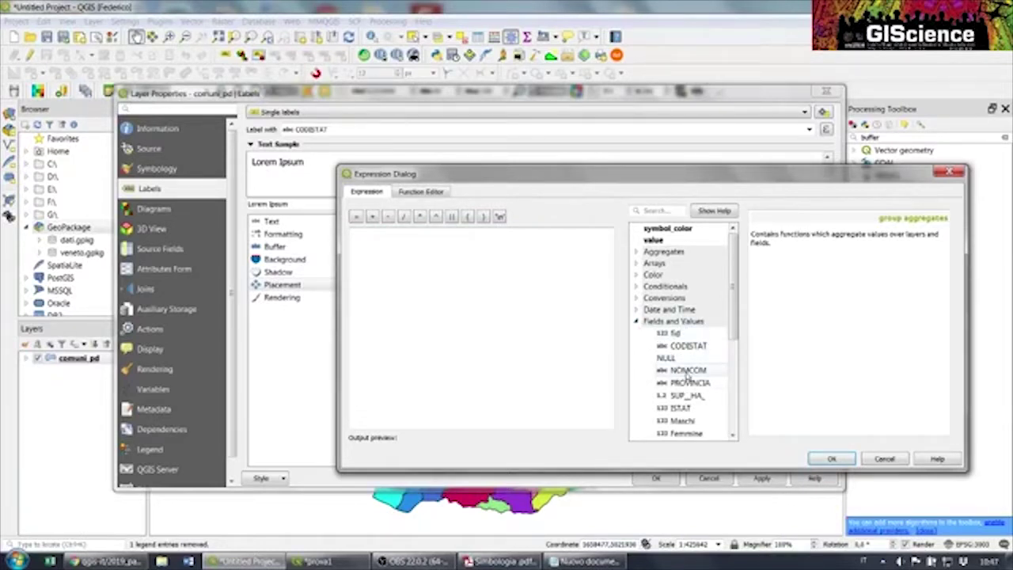
double_click(686, 370)
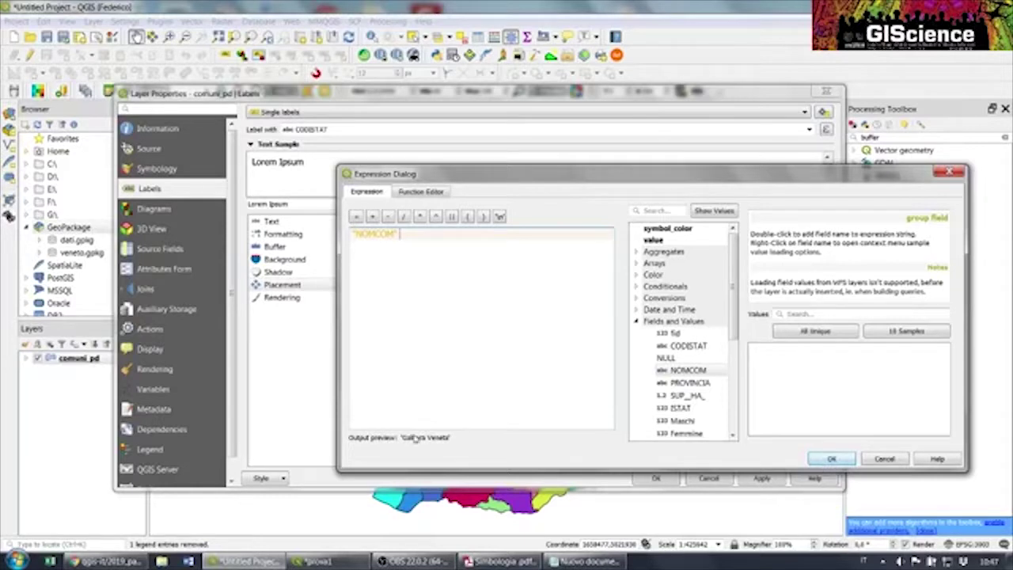
click(831, 460)
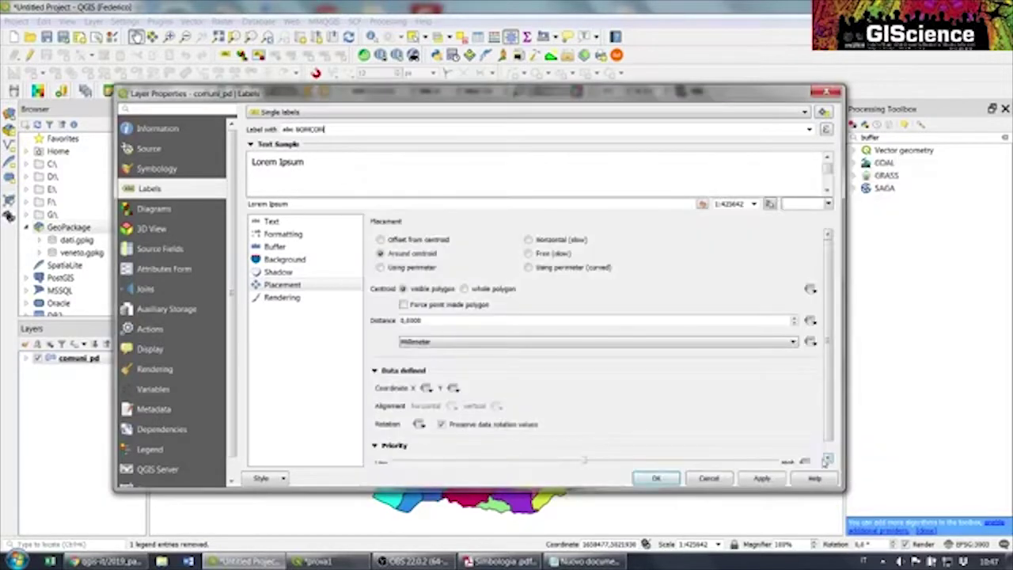
click(759, 480)
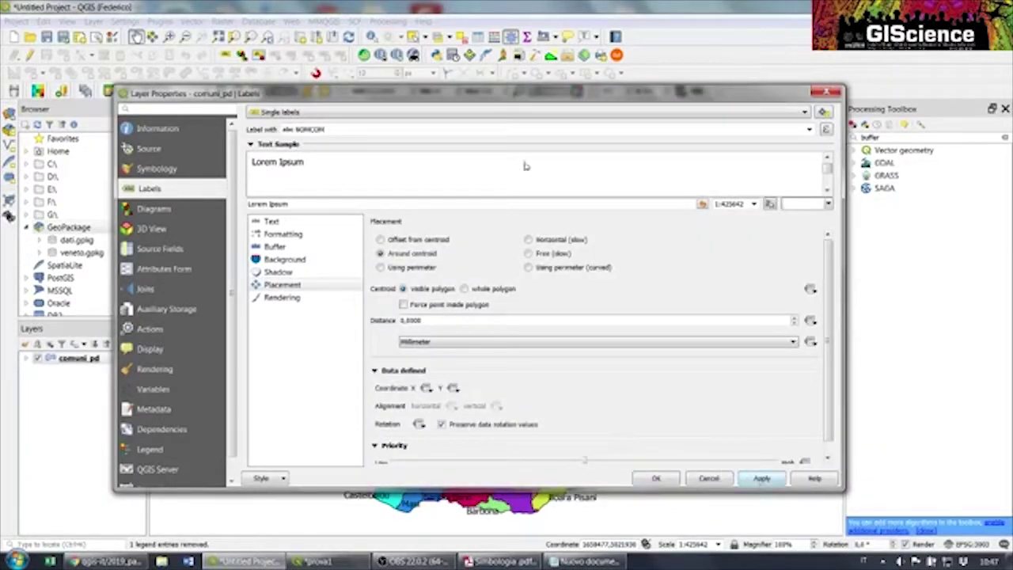
Set the comuni_pd label placement to Offset from centroid and review the label formatting and text settings
mouse_move(440, 95)
mouse_down()
mouse_move(443, 506)
mouse_move(459, 91)
mouse_up()
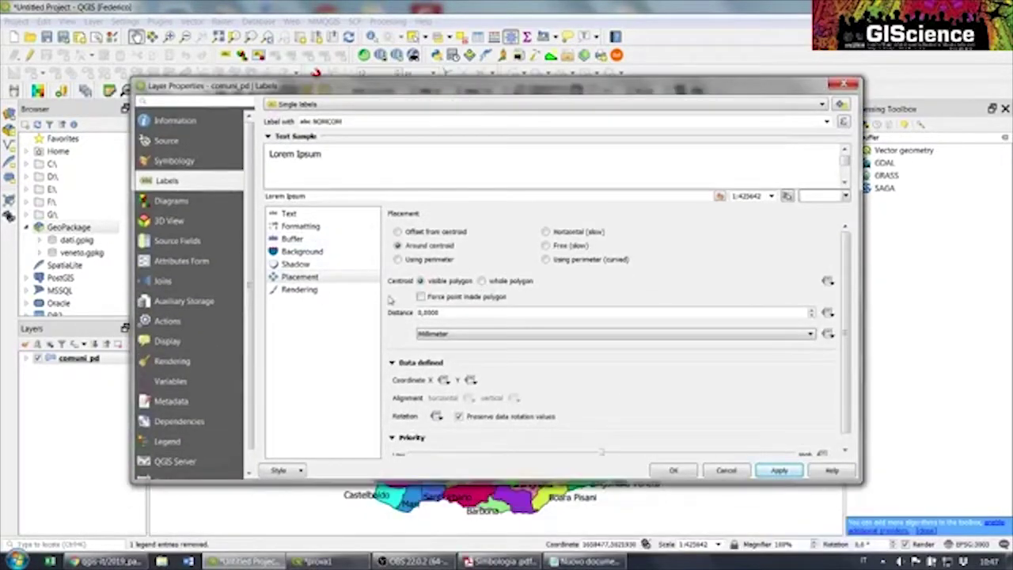
click(399, 236)
click(398, 234)
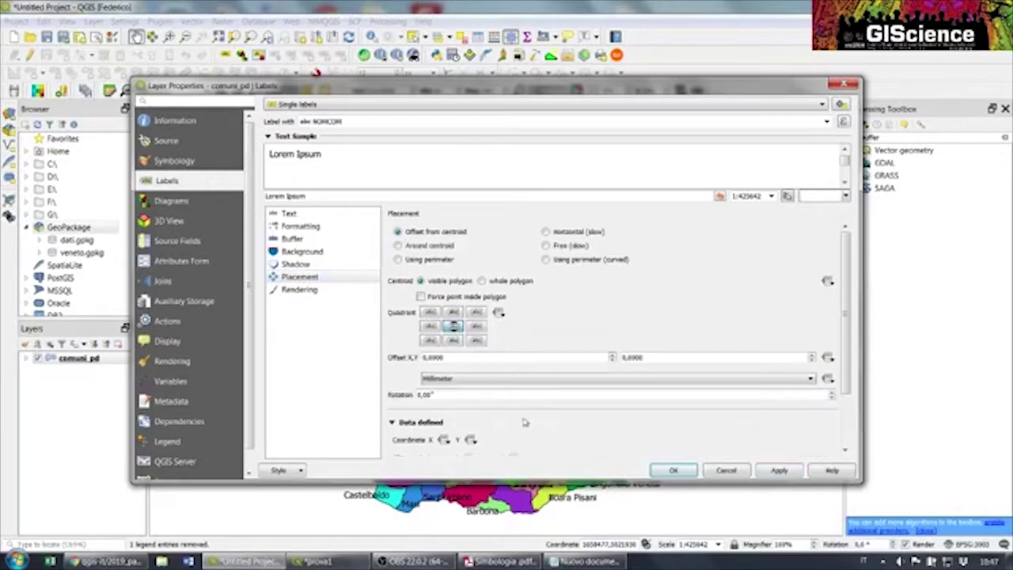
click(287, 228)
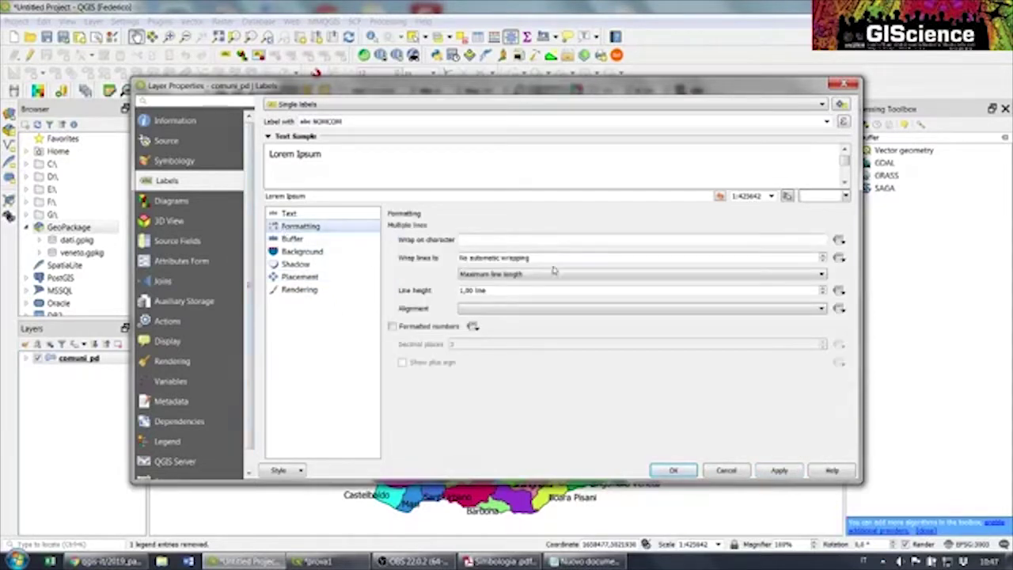
click(292, 214)
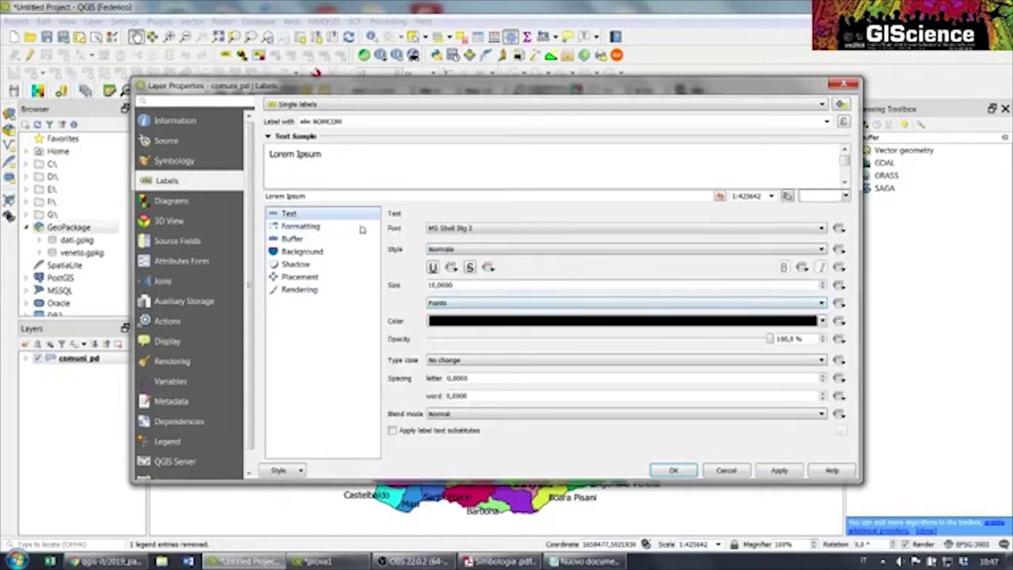
click(295, 277)
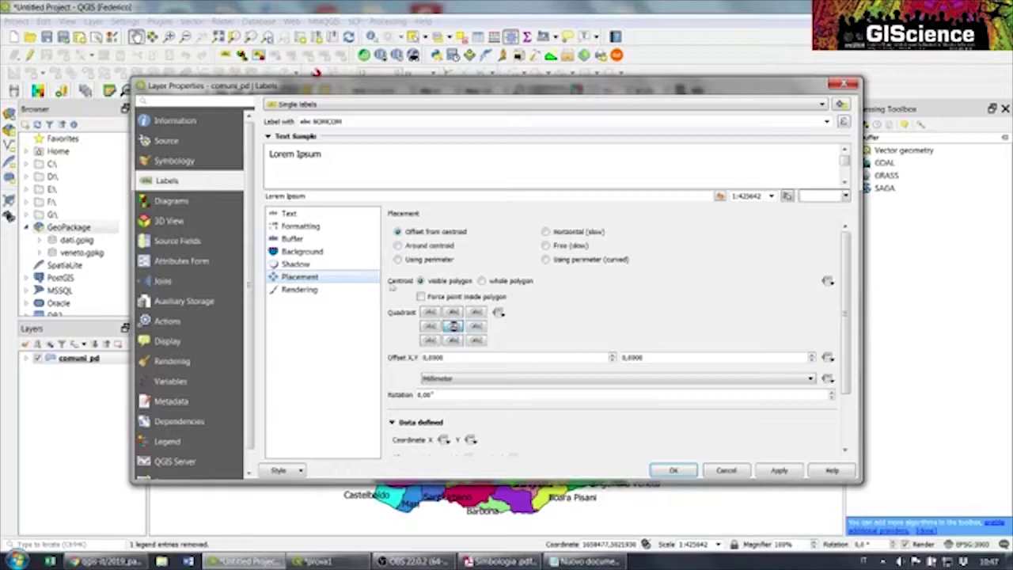
Set the multi-line label alignment to Center and accept the layer's label settings
click(292, 217)
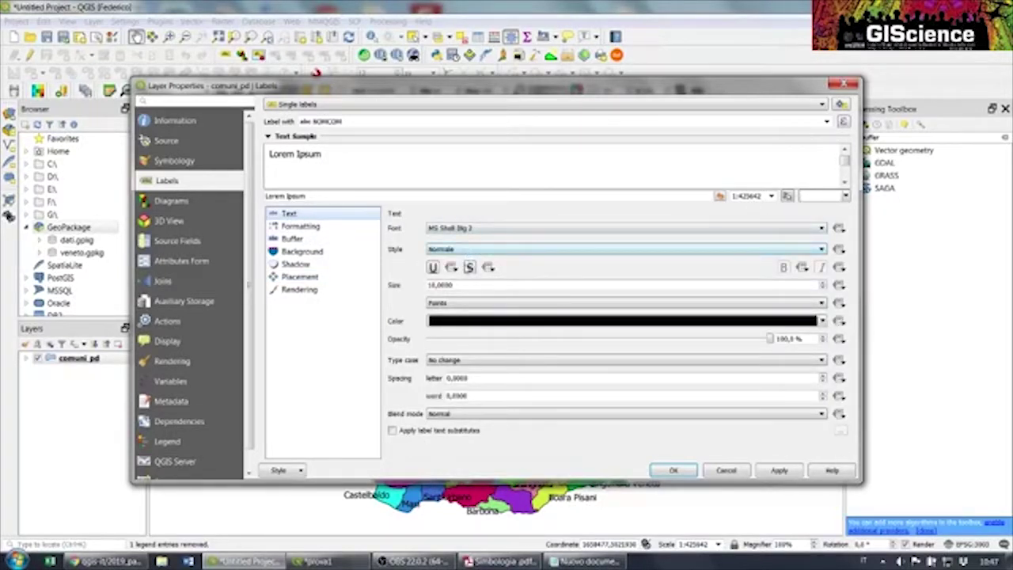
click(297, 228)
click(463, 308)
click(469, 328)
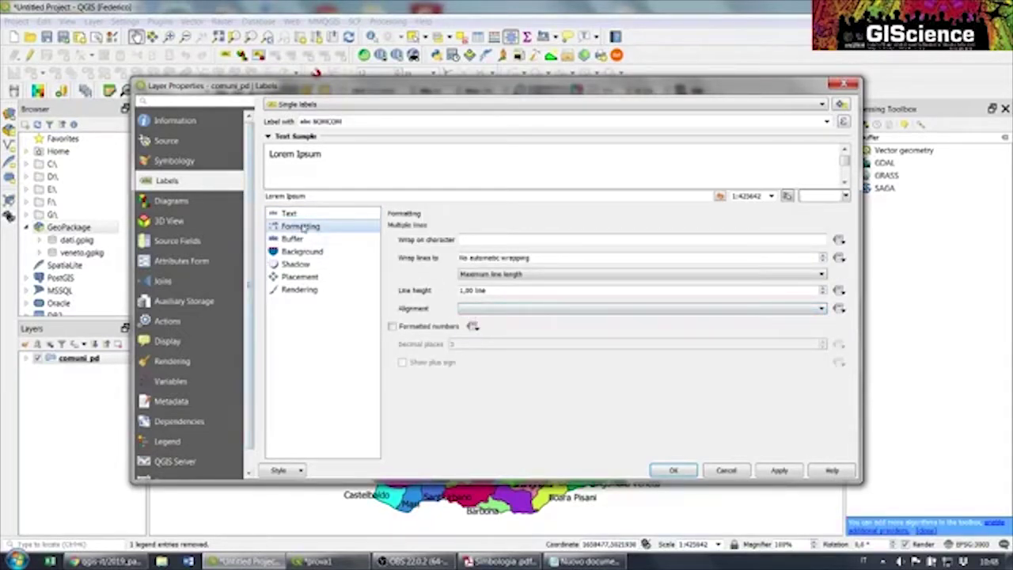
click(480, 309)
click(468, 326)
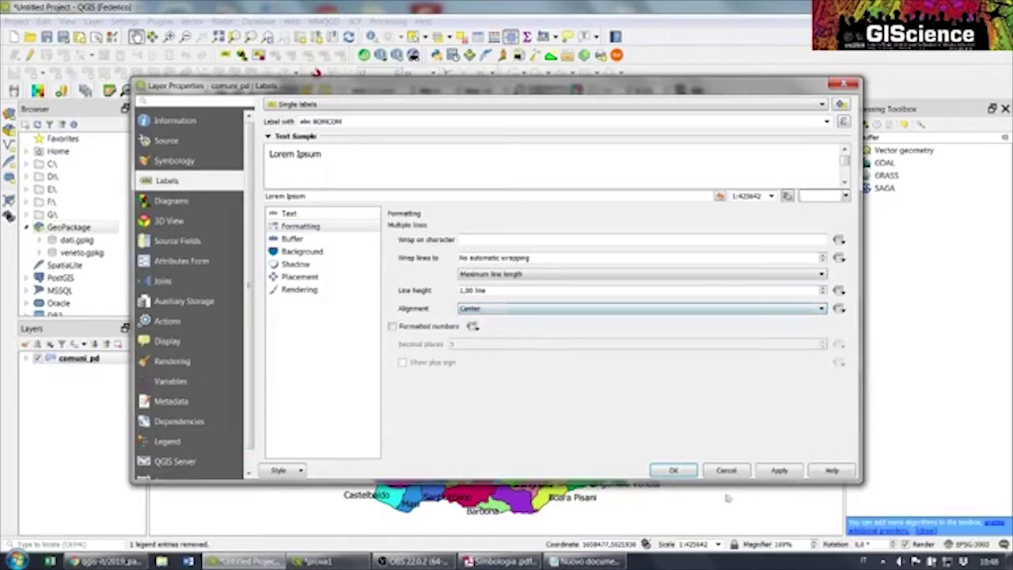
click(674, 472)
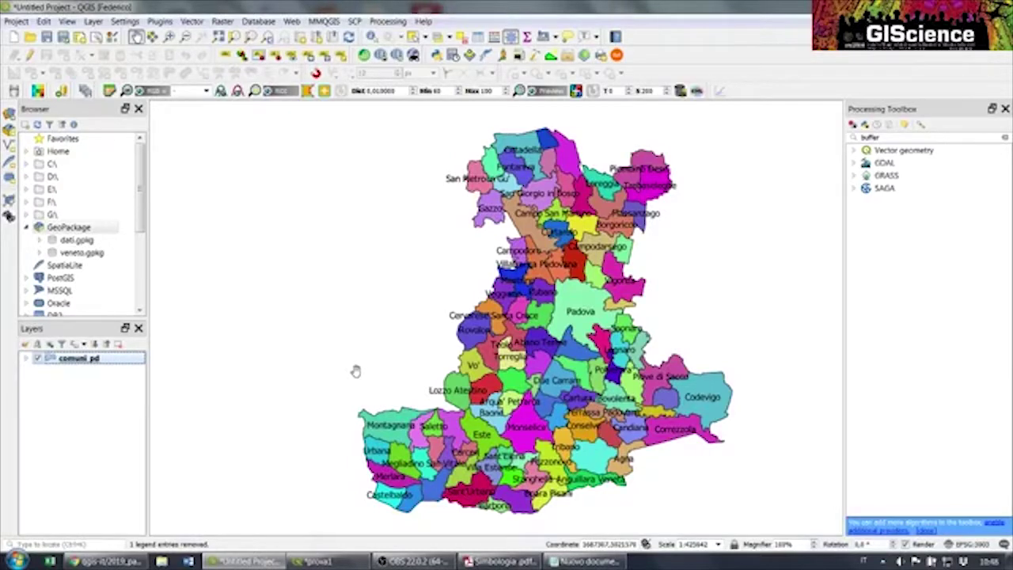
In the prova1 layout, update the Map 1 preview and lock both its layers and the layer styles
click(316, 560)
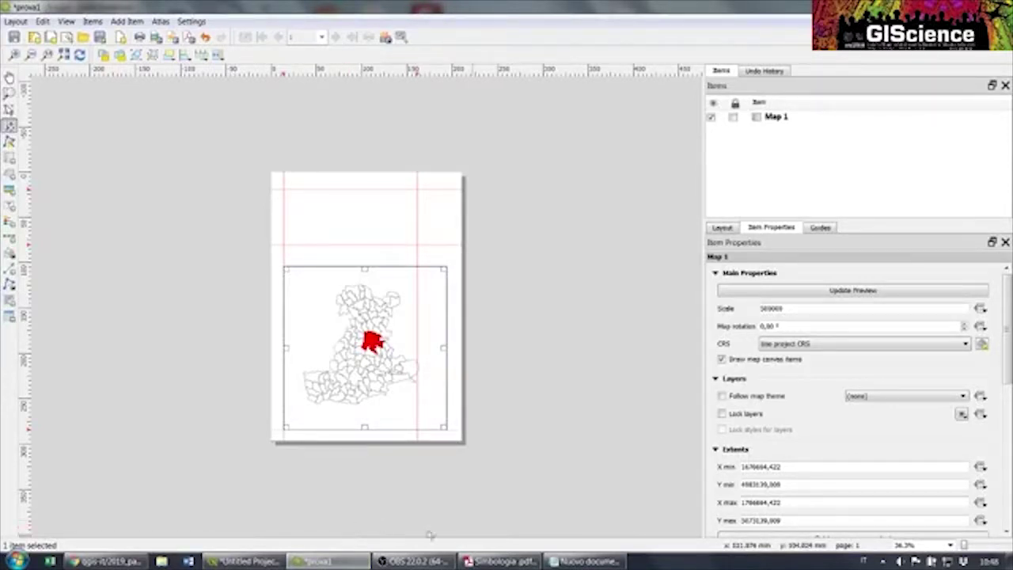
click(844, 291)
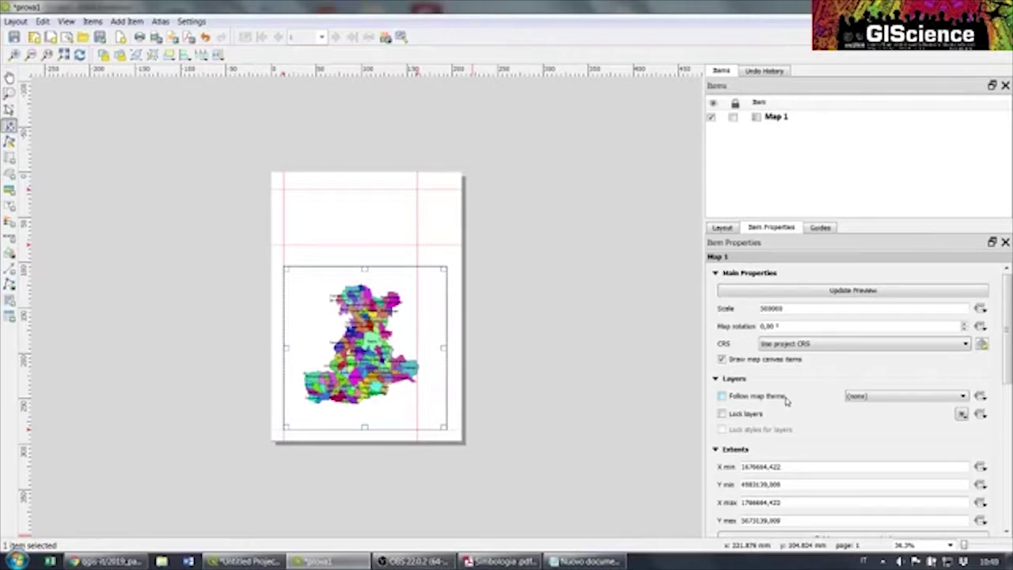
click(721, 412)
click(721, 430)
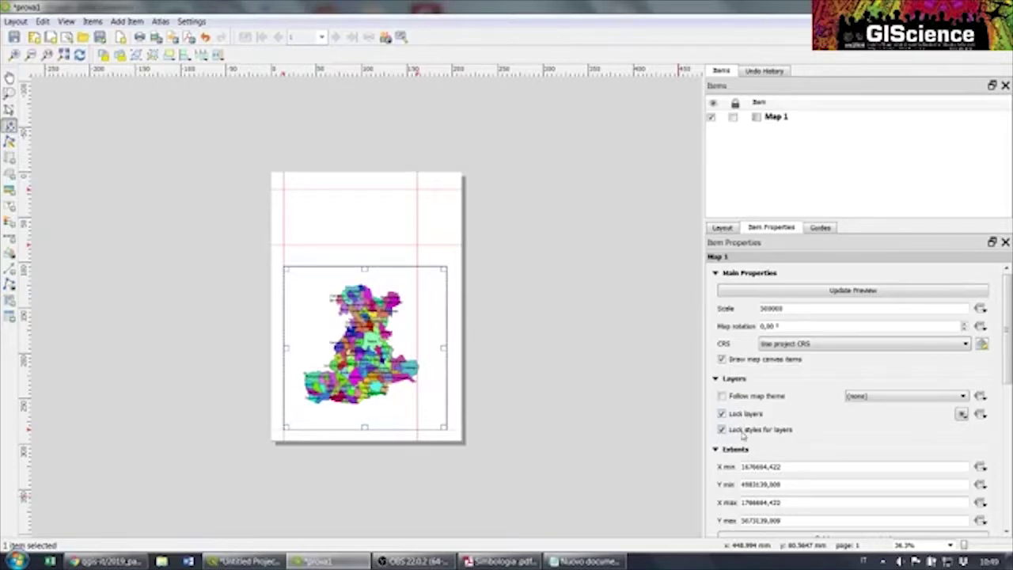
Switch to the main QGIS project window, set the comuni_pd layer to No labels and accept the layer properties
click(241, 561)
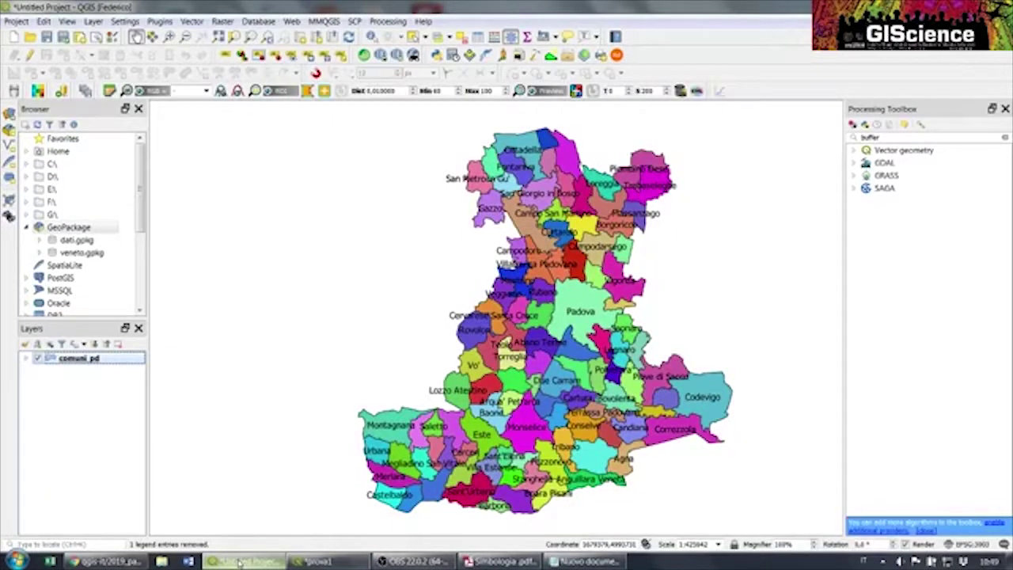
right_click(65, 358)
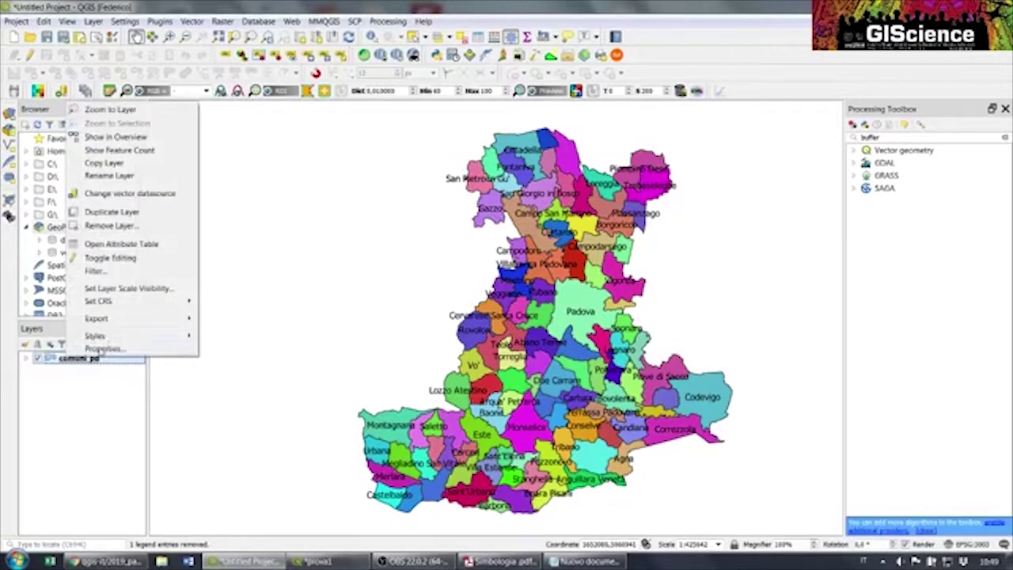
click(112, 349)
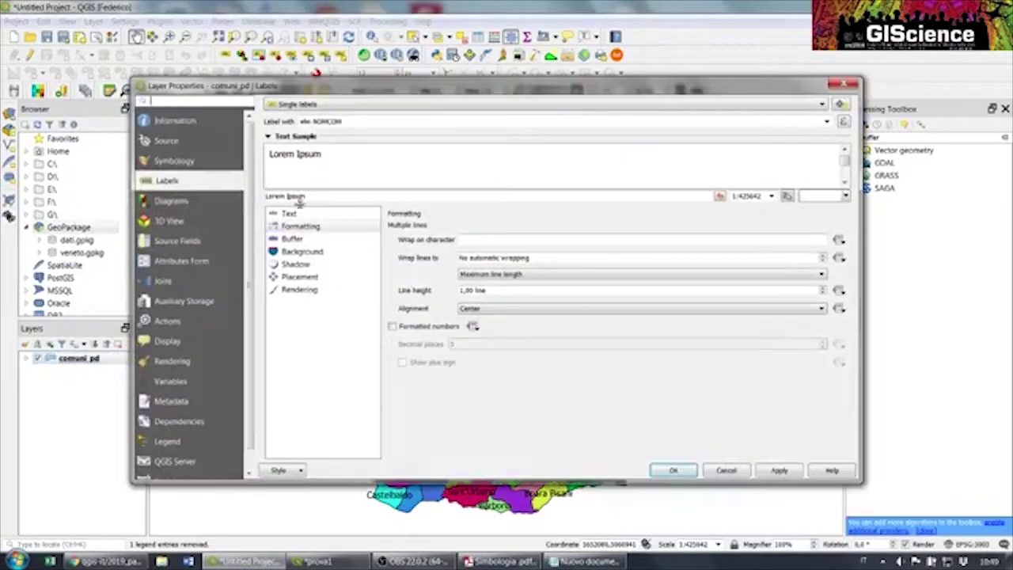
click(377, 105)
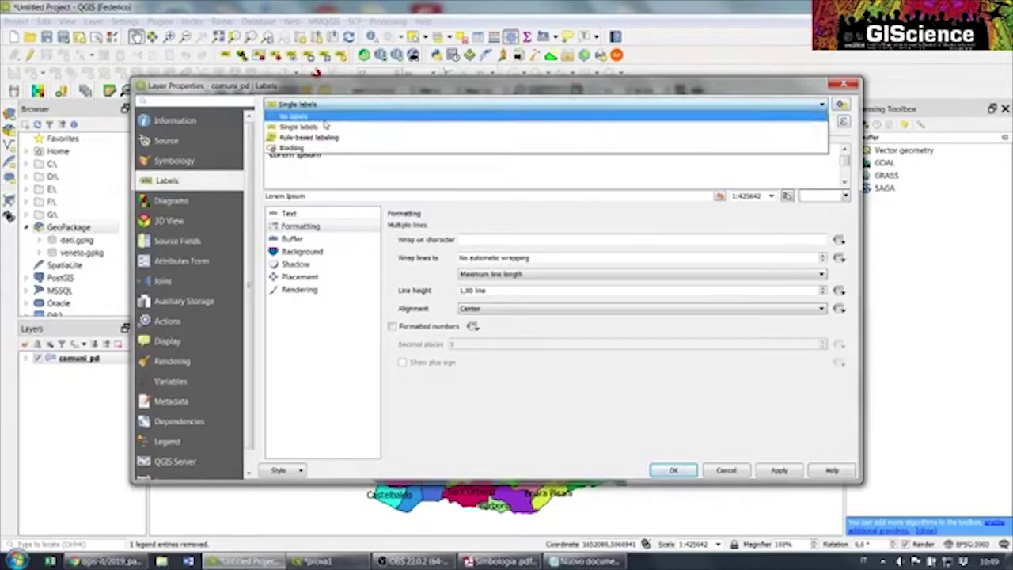
click(363, 117)
click(673, 470)
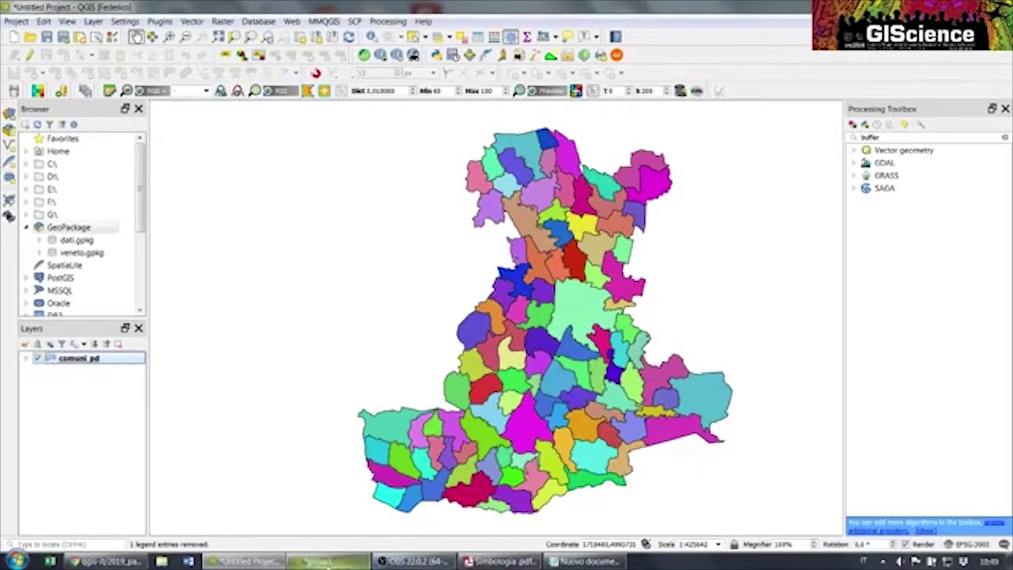
Return to the prova1 layout, update the Map 1 preview and zoom into its content to check the locked style
click(316, 561)
click(830, 290)
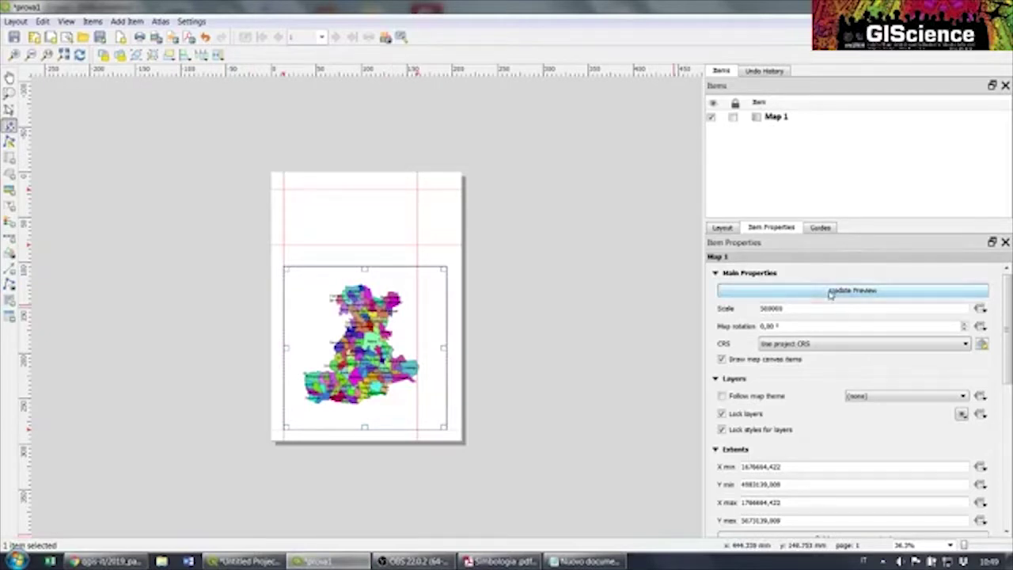
scroll(296, 400, up, 2)
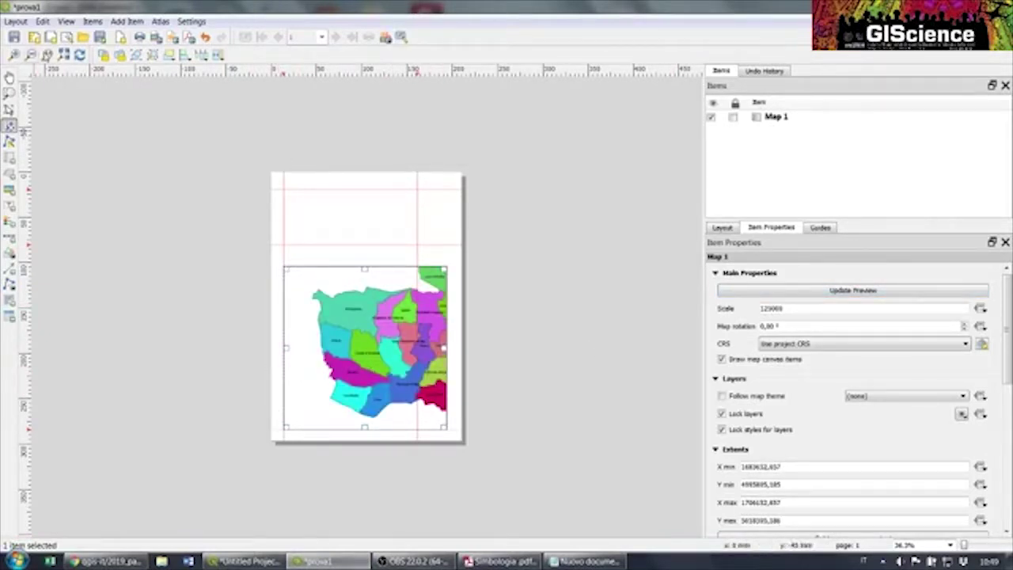
Set Map 1's scale to 500000 and move its content so the municipalities sit centred in the frame
drag(793, 312, 726, 316)
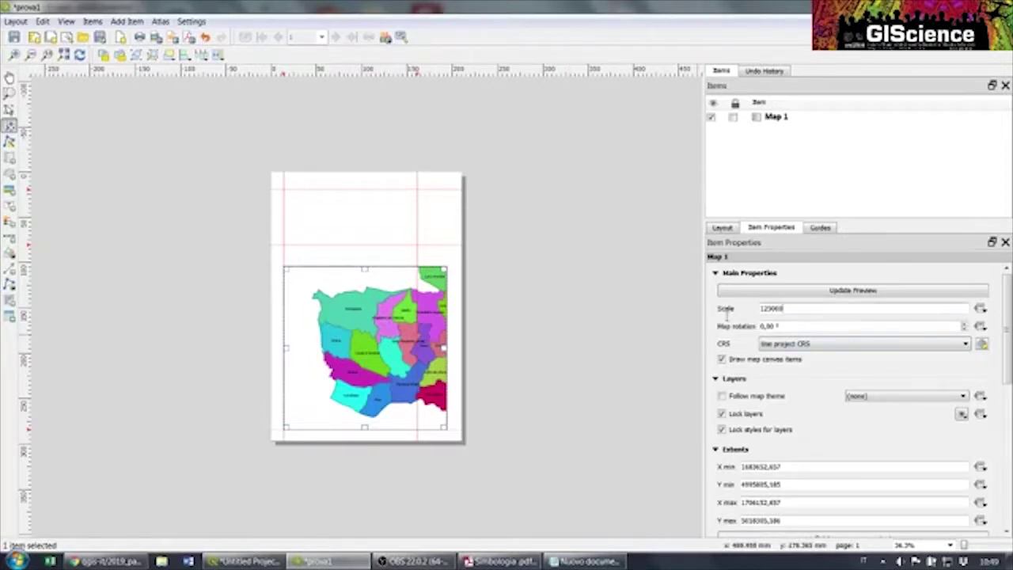
text(100000)
key(Return)
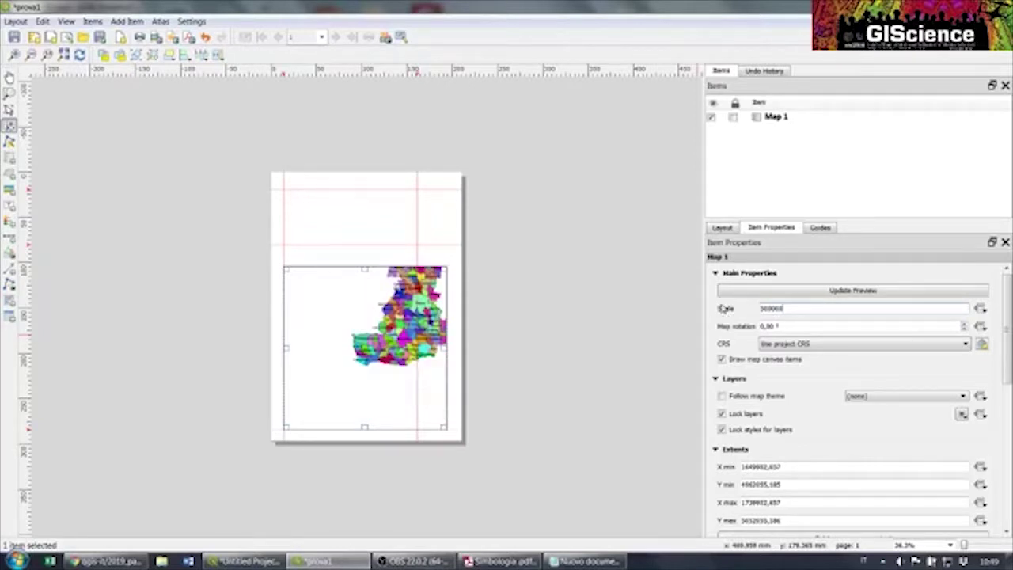
drag(448, 360, 352, 367)
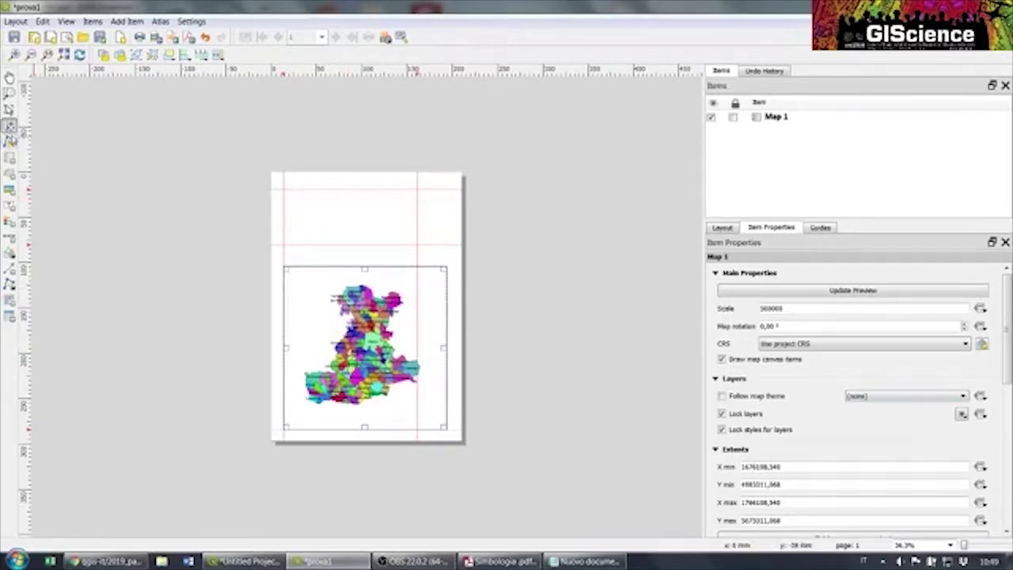
Examine the municipality labels in Map 1 at different page magnifications
click(10, 109)
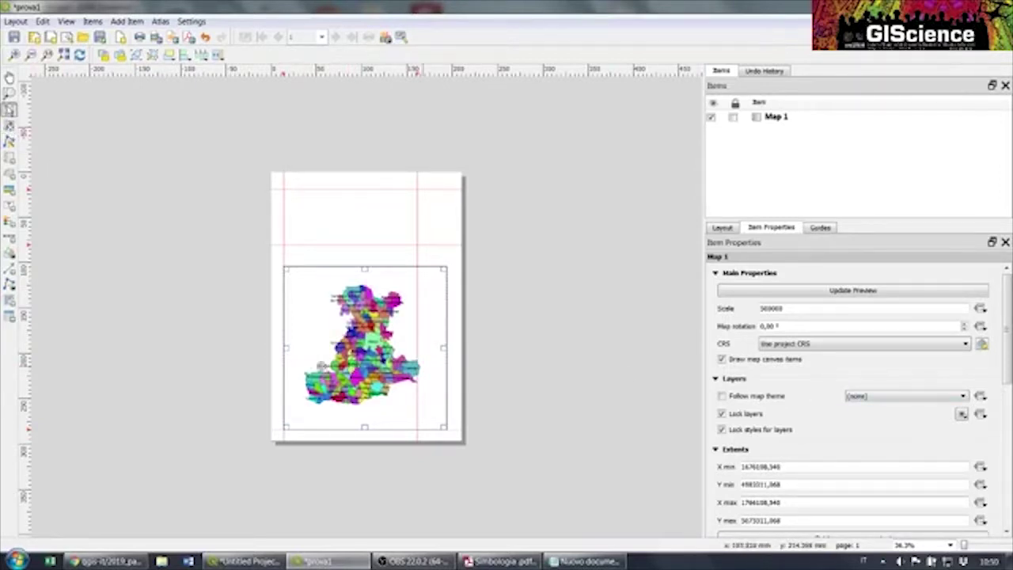
scroll(425, 368, up, 2)
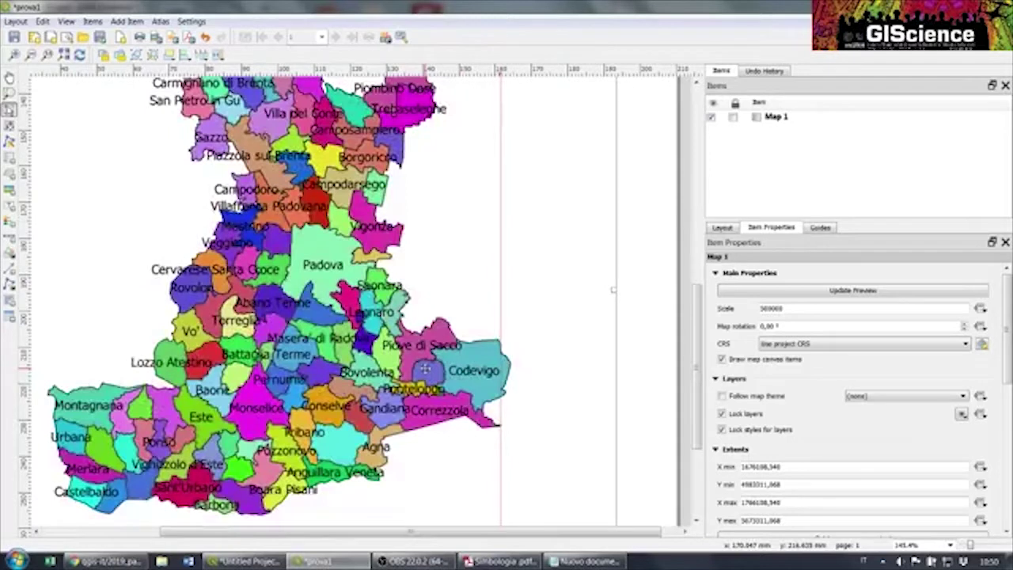
scroll(427, 368, down, 1)
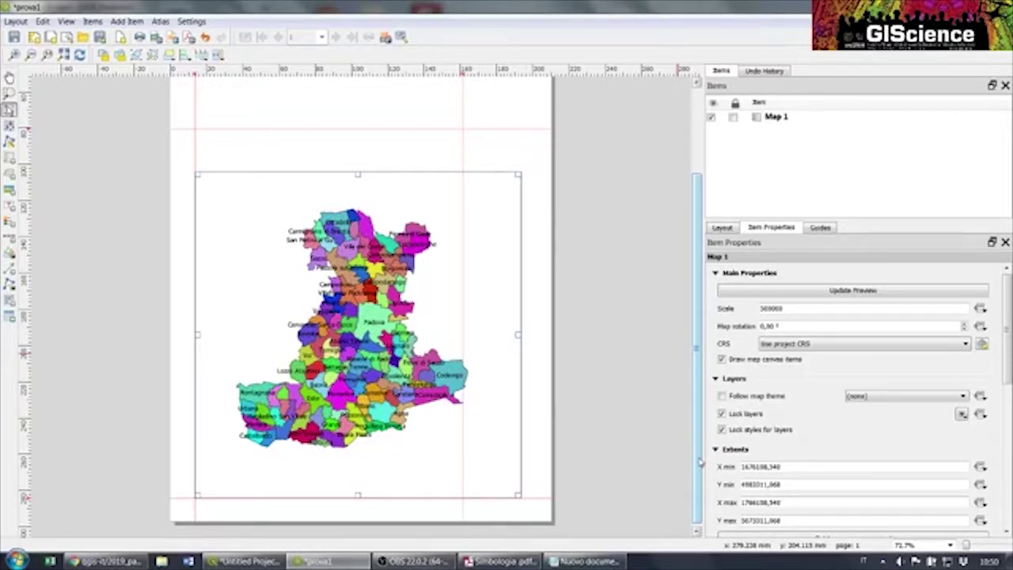
scroll(99, 374, up, 2)
scroll(99, 374, down, 2)
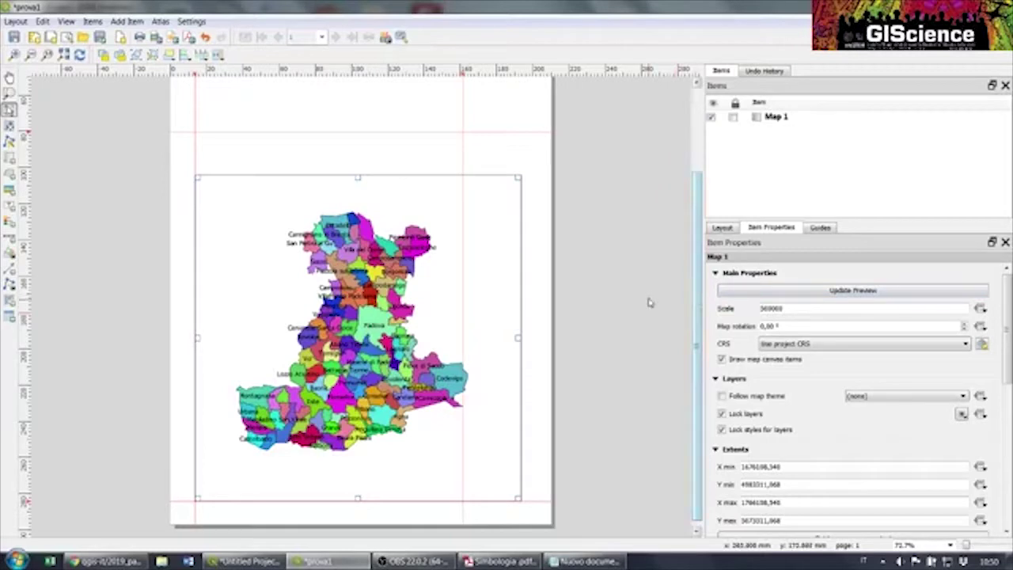
scroll(456, 234, down, 2)
scroll(483, 233, up, 4)
scroll(486, 235, down, 2)
scroll(486, 234, down, 2)
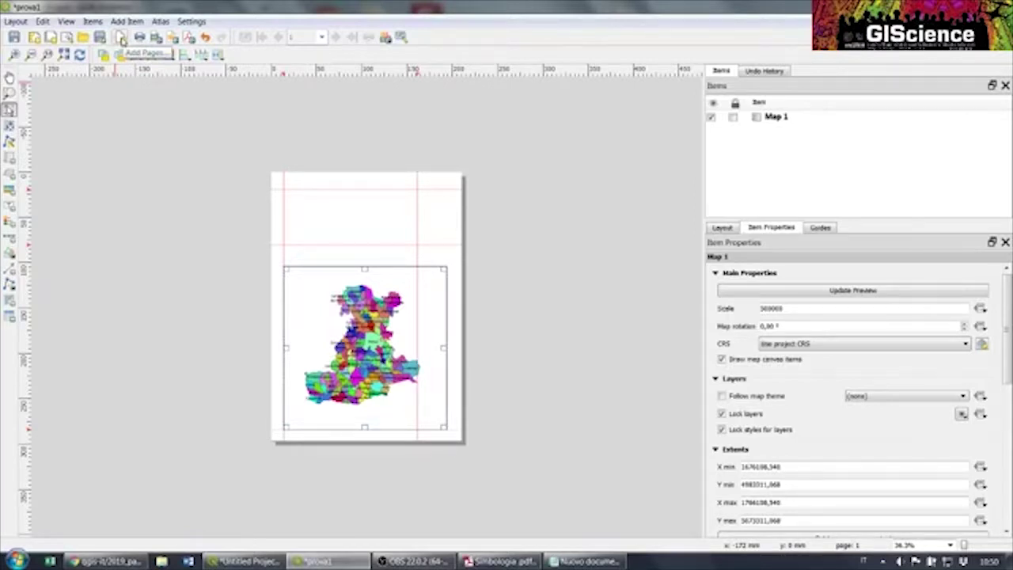
Insert 2 A4 landscape pages at the end of the layout and check their arrangement
click(121, 39)
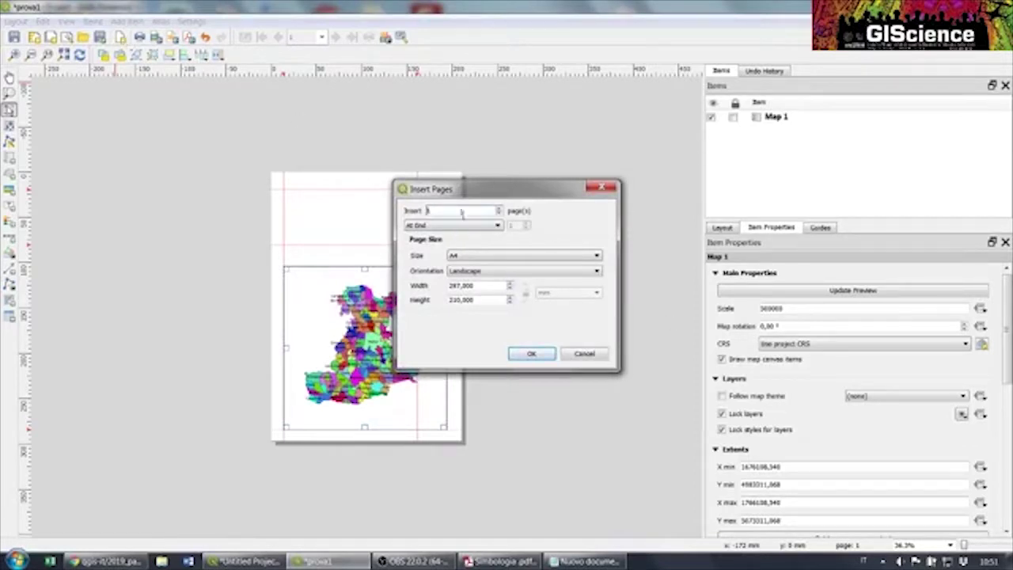
text(3)
click(473, 273)
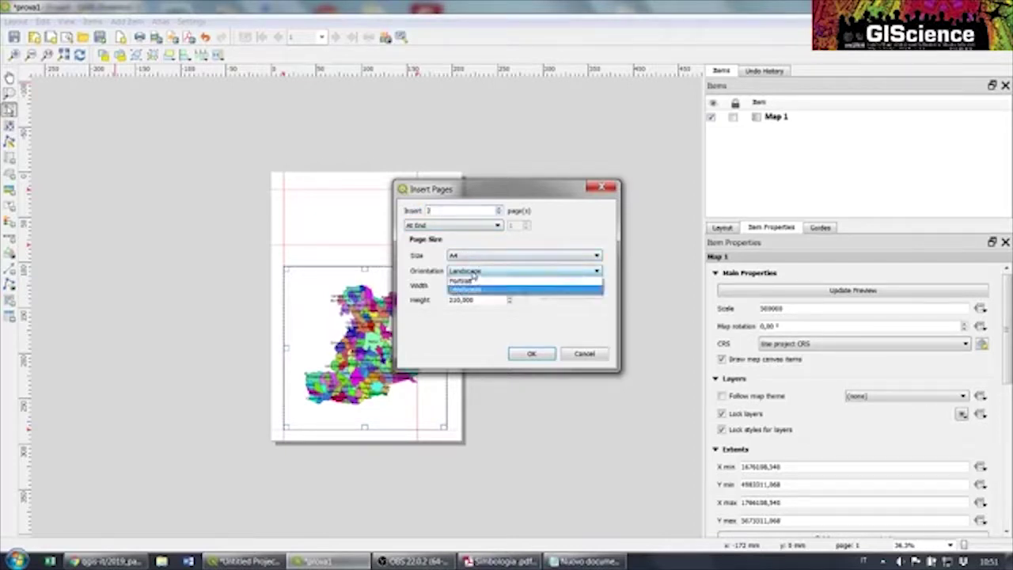
click(474, 289)
click(530, 354)
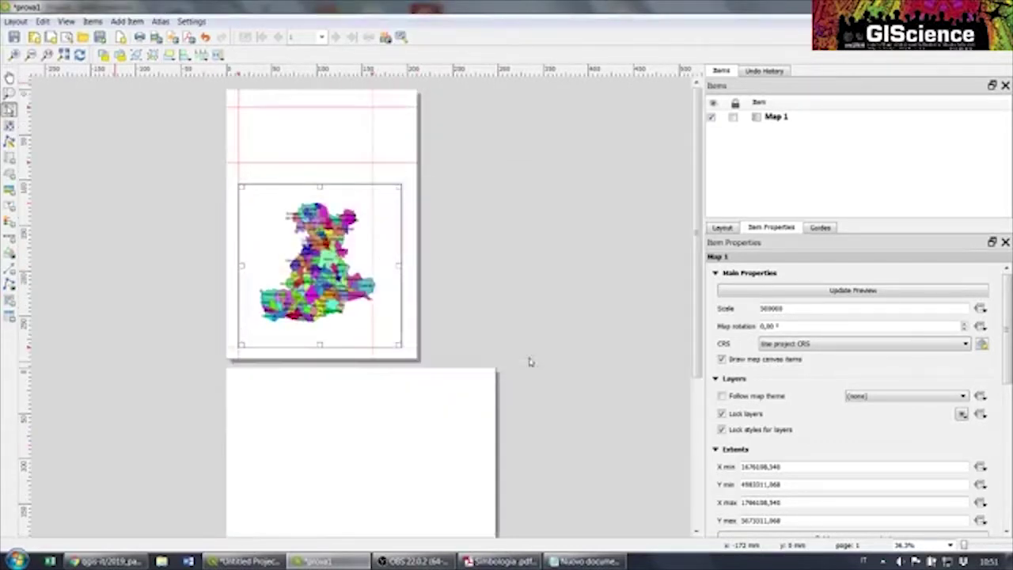
scroll(462, 300, down, 2)
scroll(368, 305, up, 2)
scroll(368, 305, down, 2)
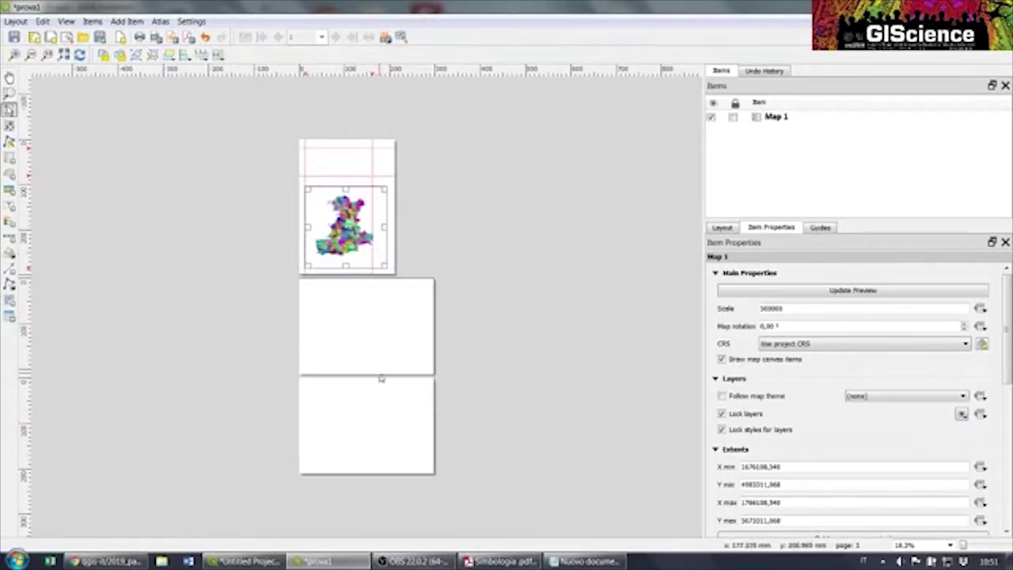
Add a second map to the layout, filling the left part of the first landscape page
scroll(378, 378, up, 2)
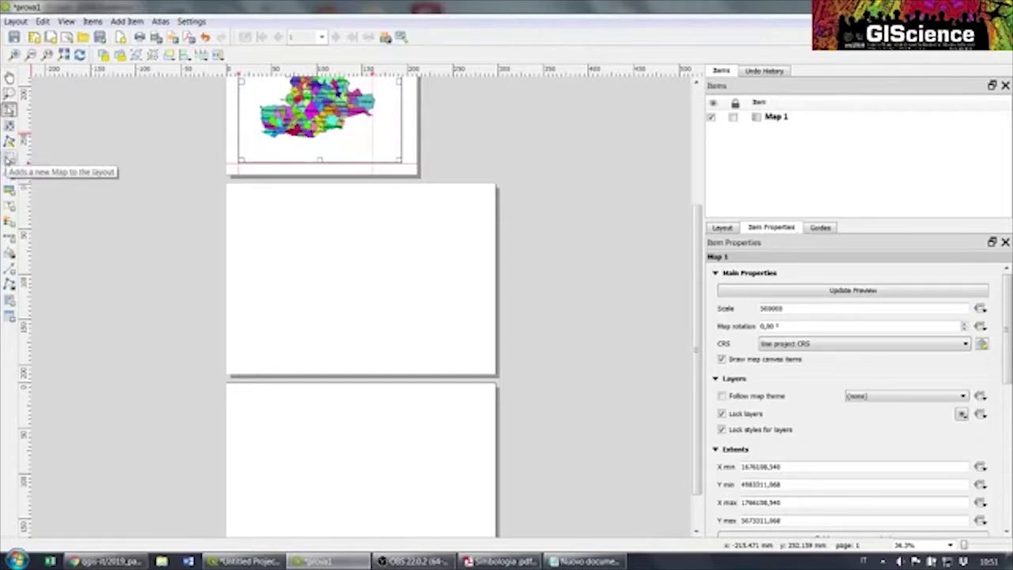
click(9, 159)
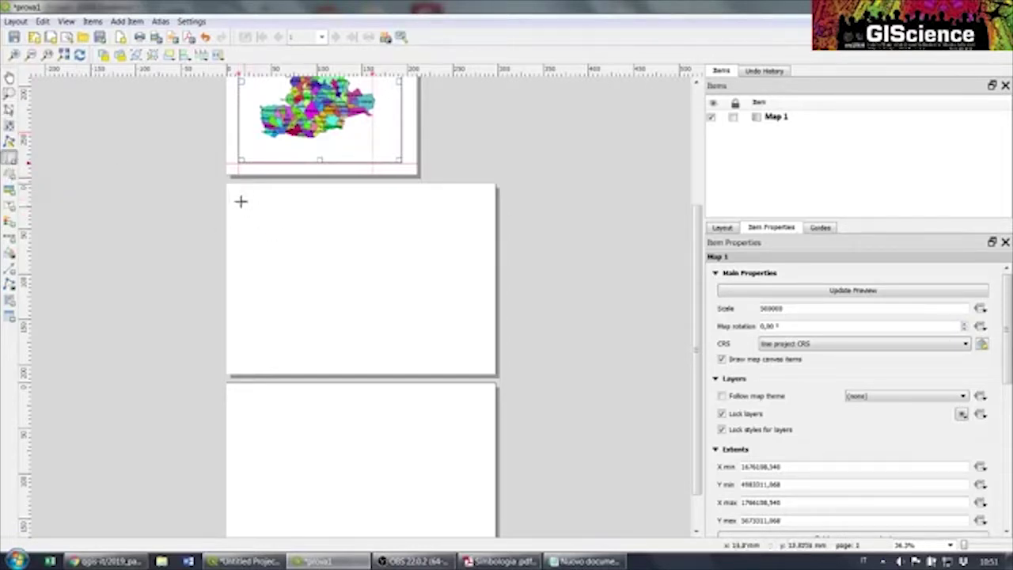
drag(238, 203, 405, 359)
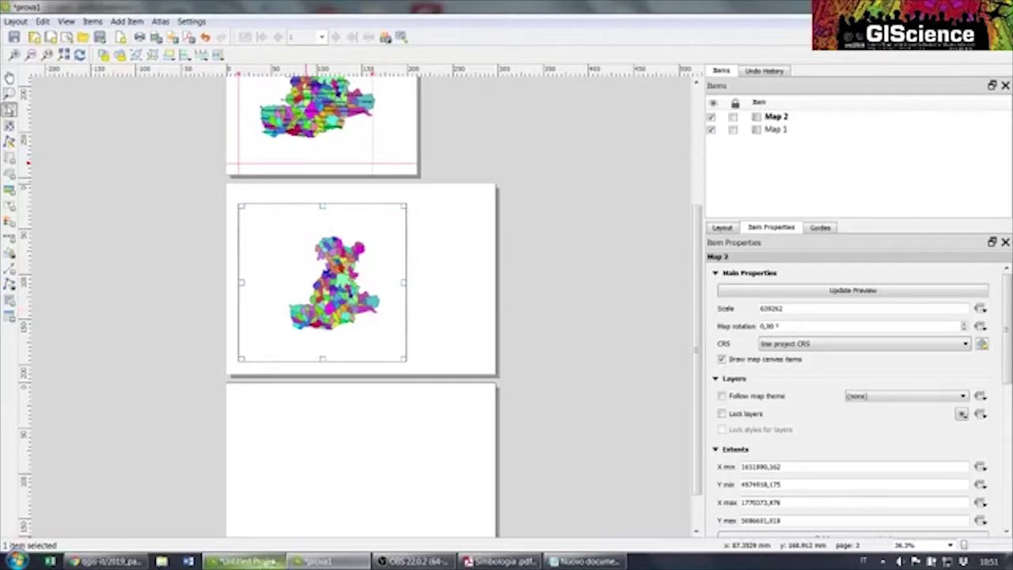
Switch to the main QGIS project window and change the comuni_pd symbology to Single symbol
click(245, 560)
right_click(69, 360)
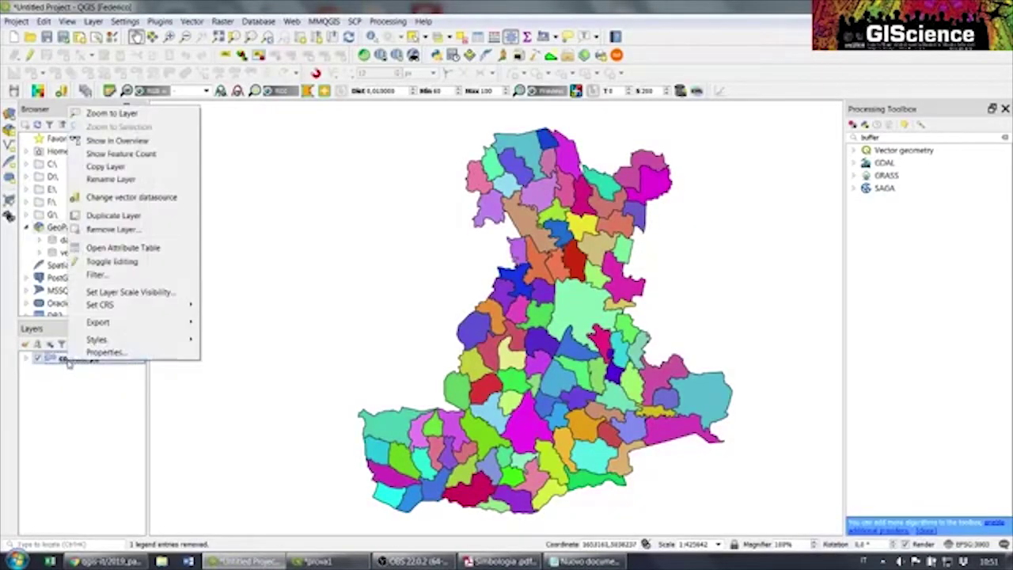
click(106, 353)
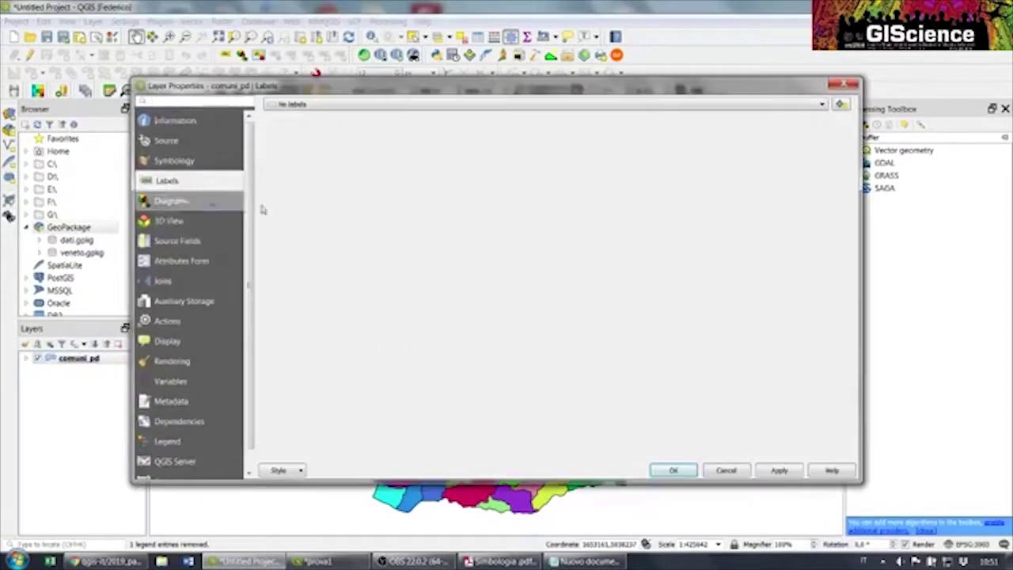
click(169, 160)
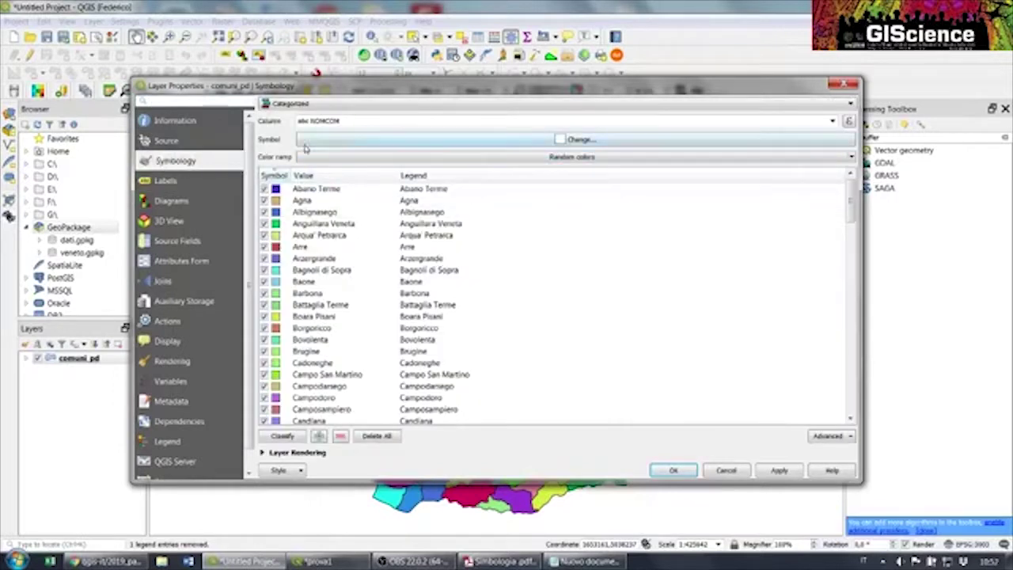
click(313, 108)
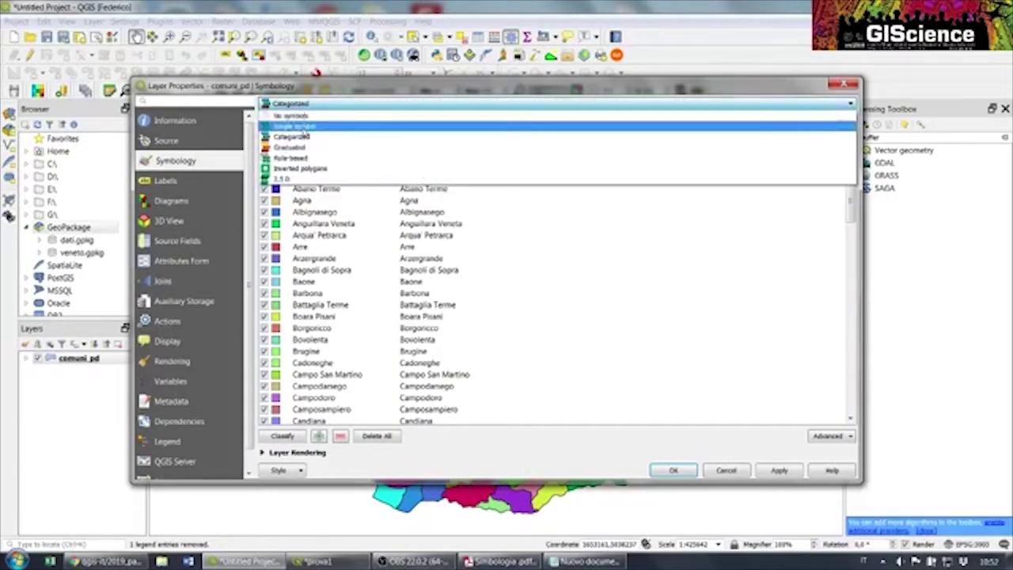
click(301, 127)
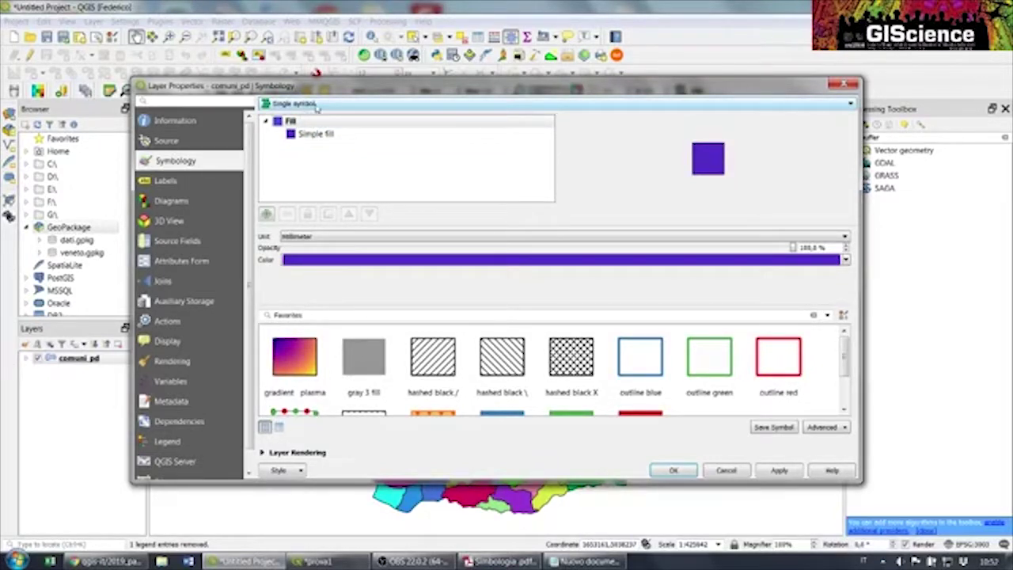
Change the comuni_pd fill's symbol layer type to Outline: Simple line and accept the layer properties
click(317, 136)
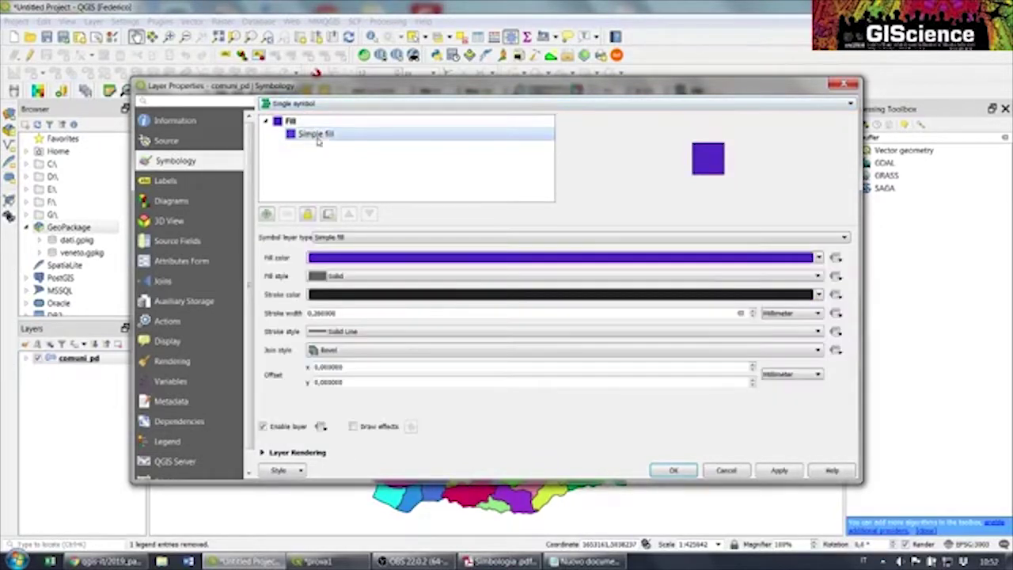
click(481, 237)
scroll(343, 321, down, 1)
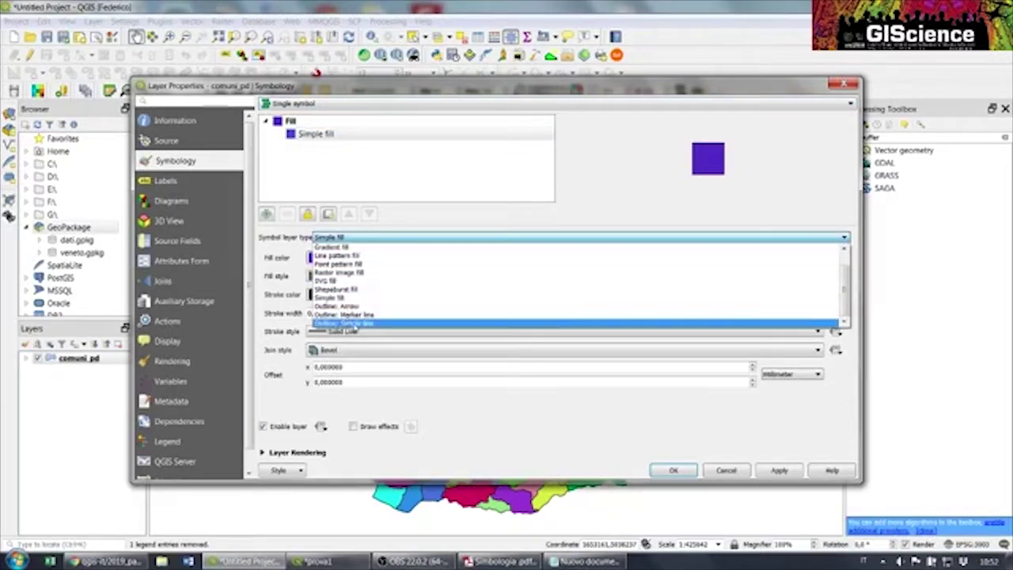
click(353, 324)
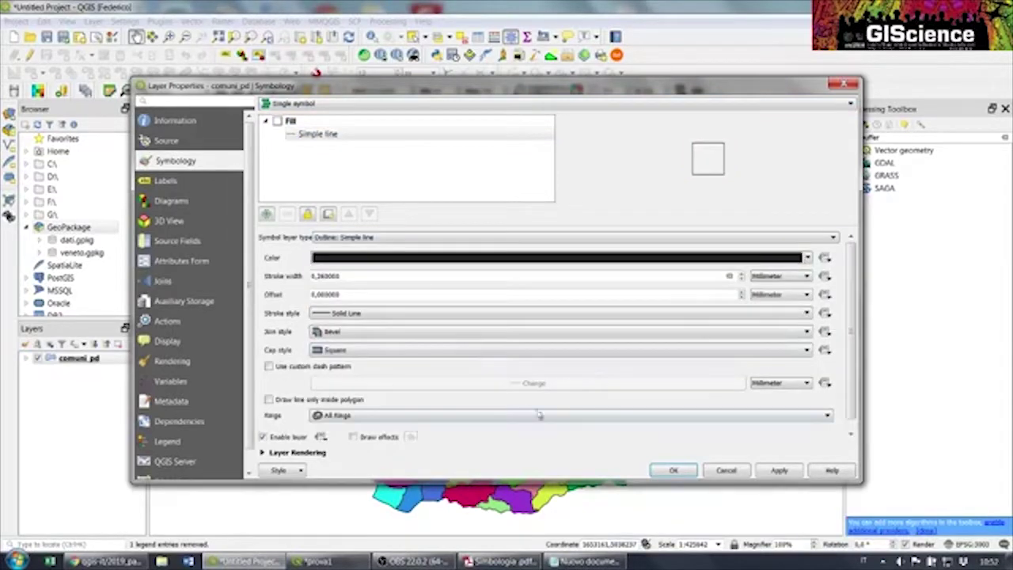
click(672, 470)
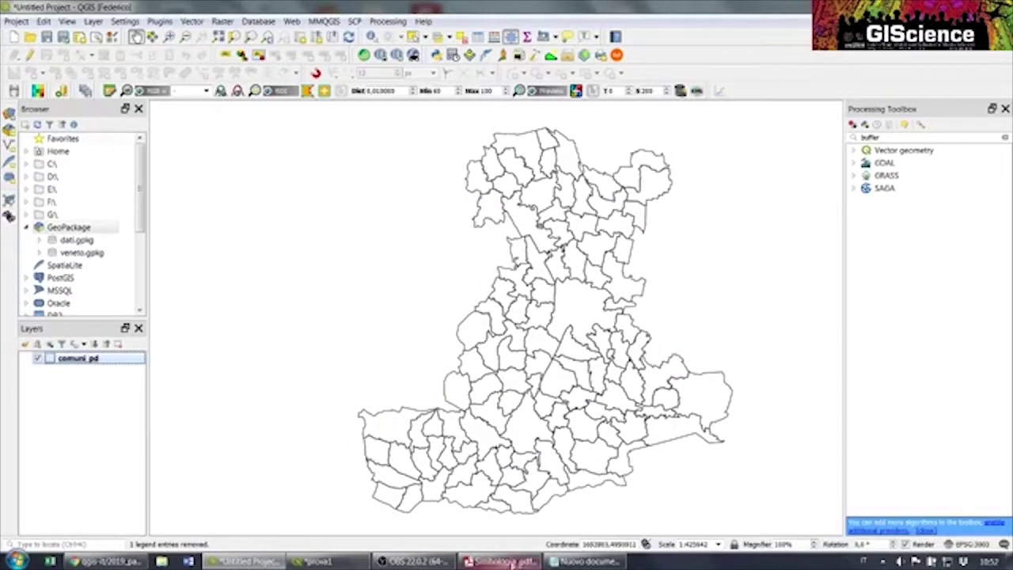
In the prova1 layout, update the Map 2 preview and lock both its layers and the layer styles
click(314, 561)
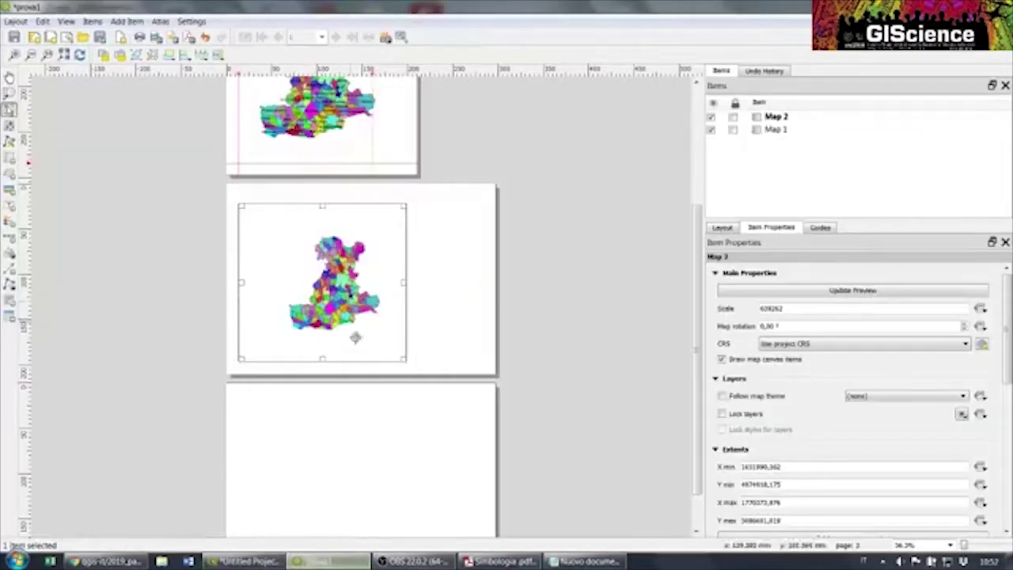
click(864, 292)
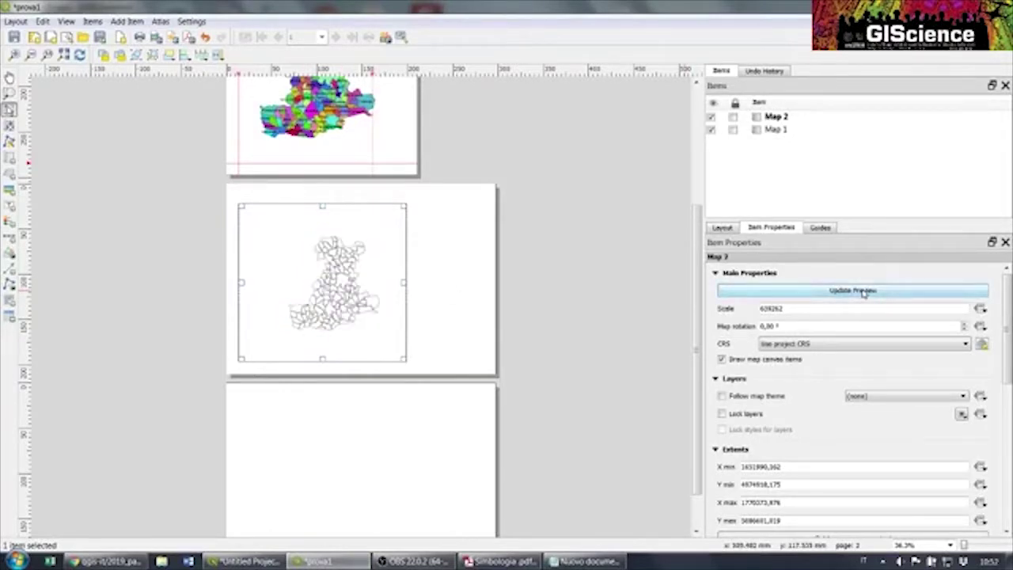
drag(793, 311, 756, 312)
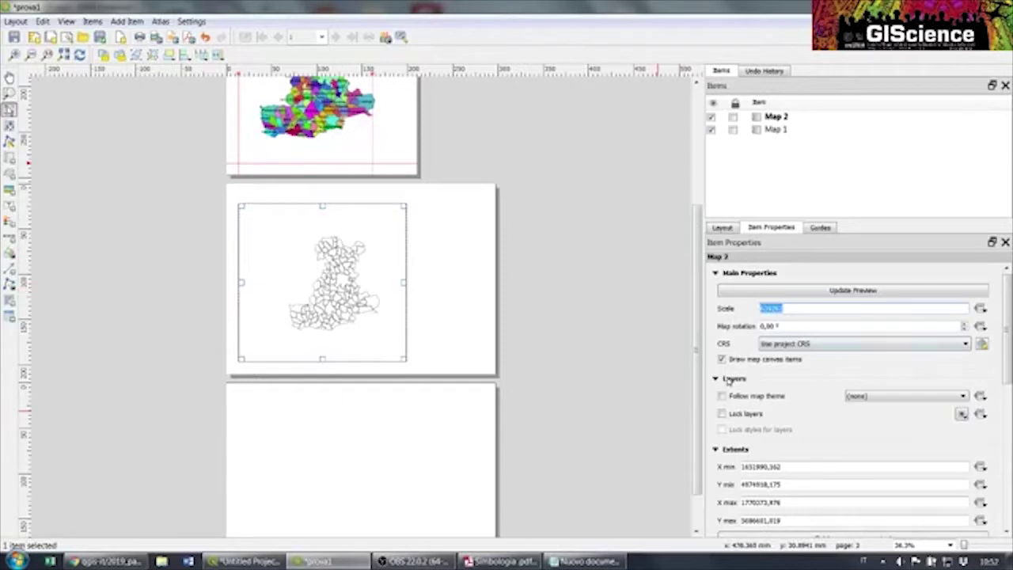
click(722, 414)
click(722, 429)
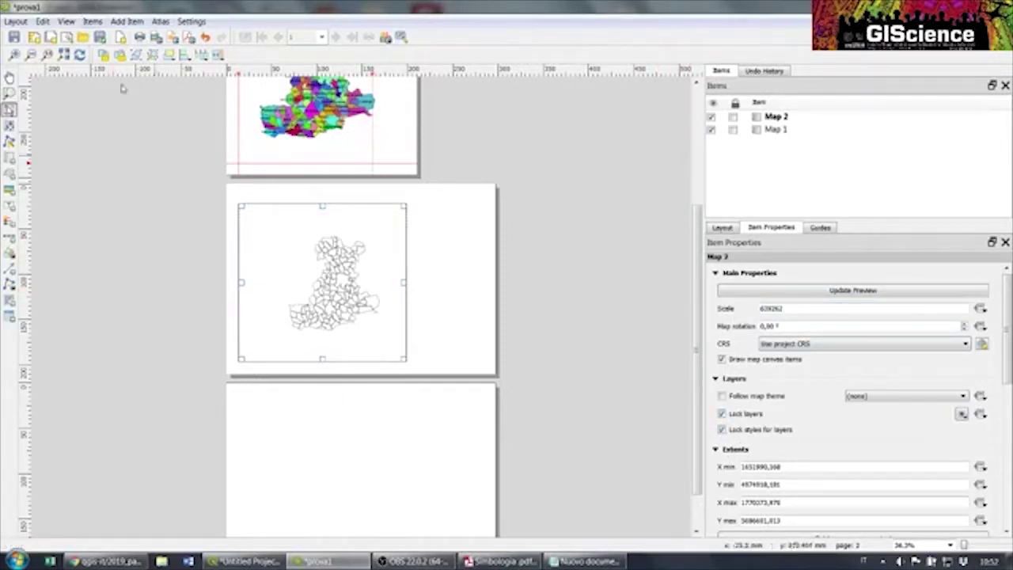
Switch from the prova1 layout to the main QGIS project window
scroll(530, 246, up, 1)
scroll(519, 248, down, 1)
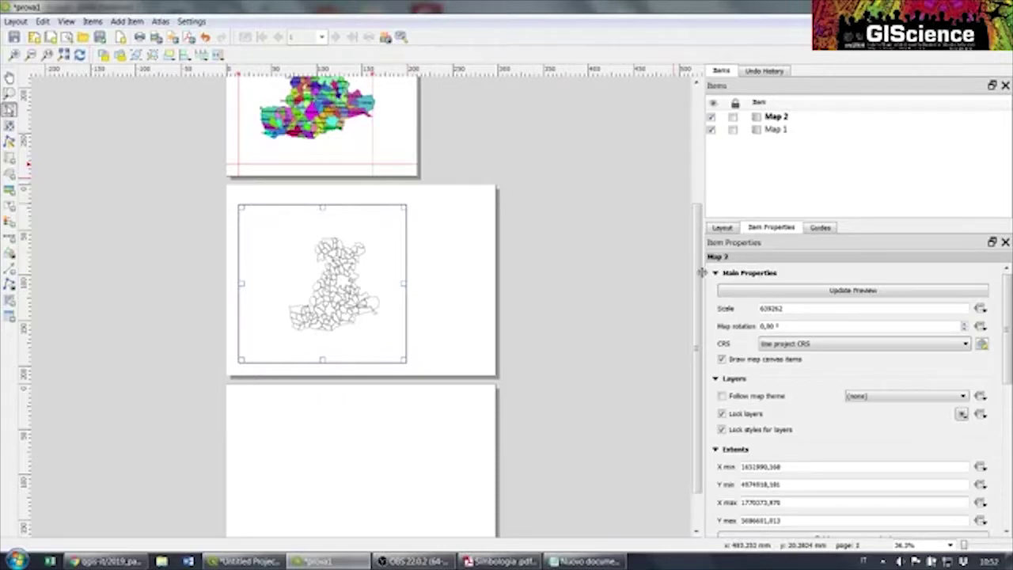
drag(698, 273, 697, 159)
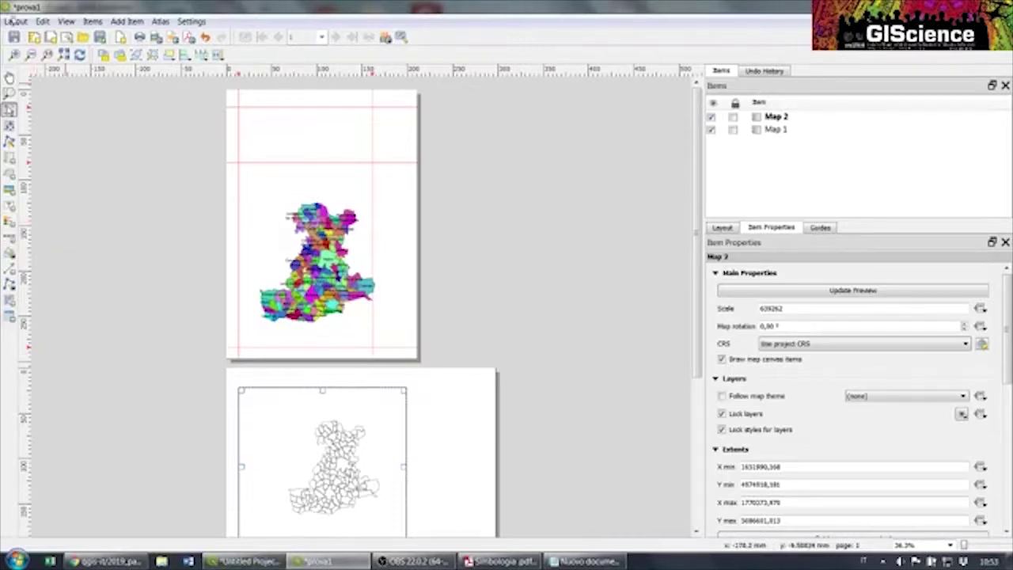
click(238, 561)
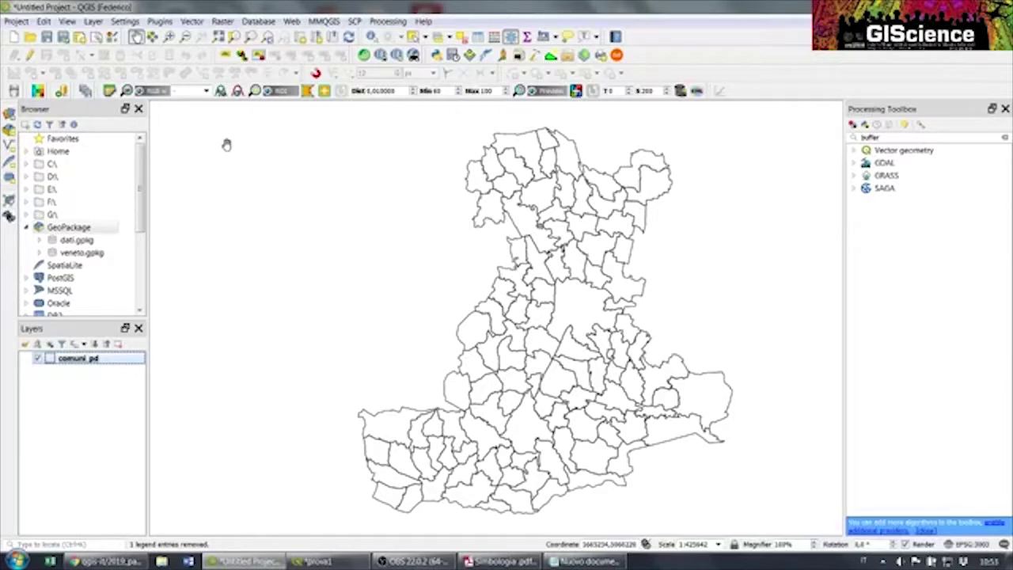
right_click(76, 360)
click(109, 351)
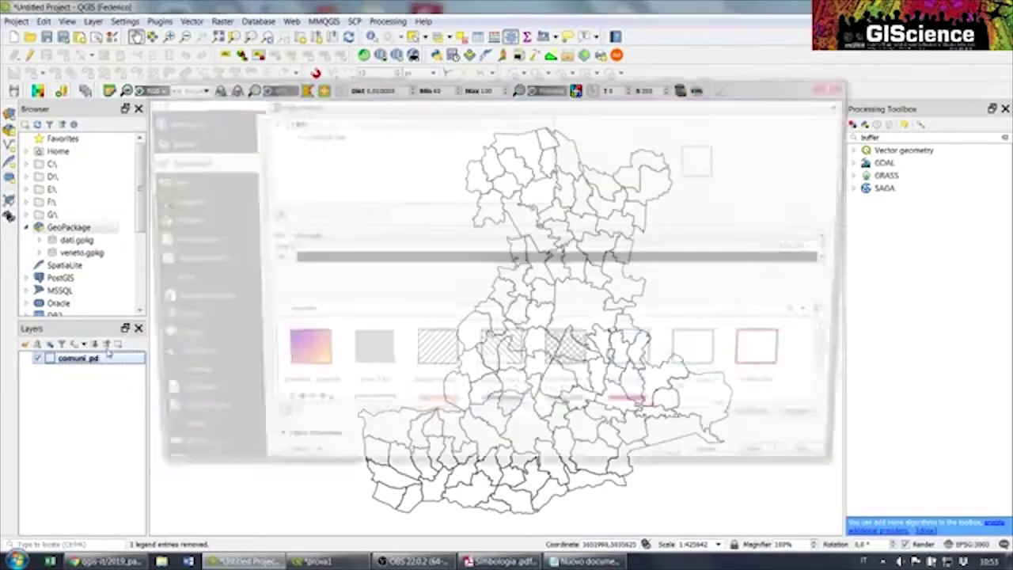
click(843, 83)
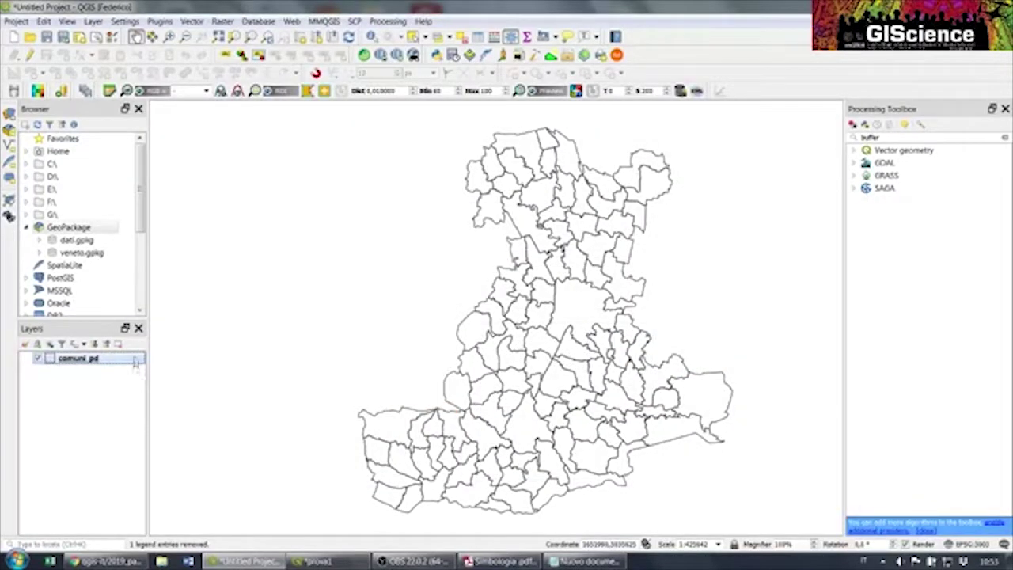
From the comuni_pd attribute table, start a field calculation for a new virtual field densita_maschi of type Decimal number (double)
right_click(63, 362)
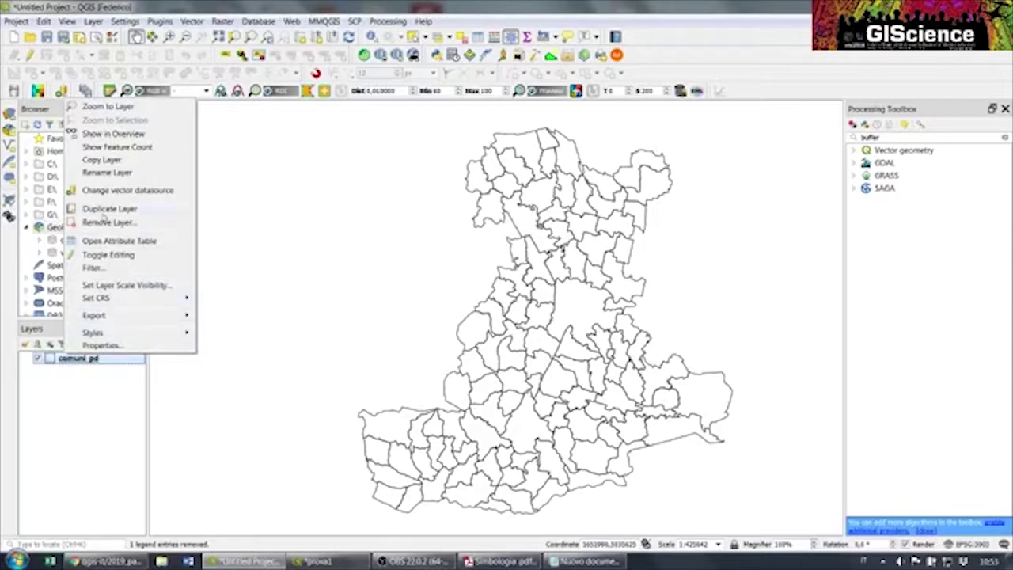
click(101, 242)
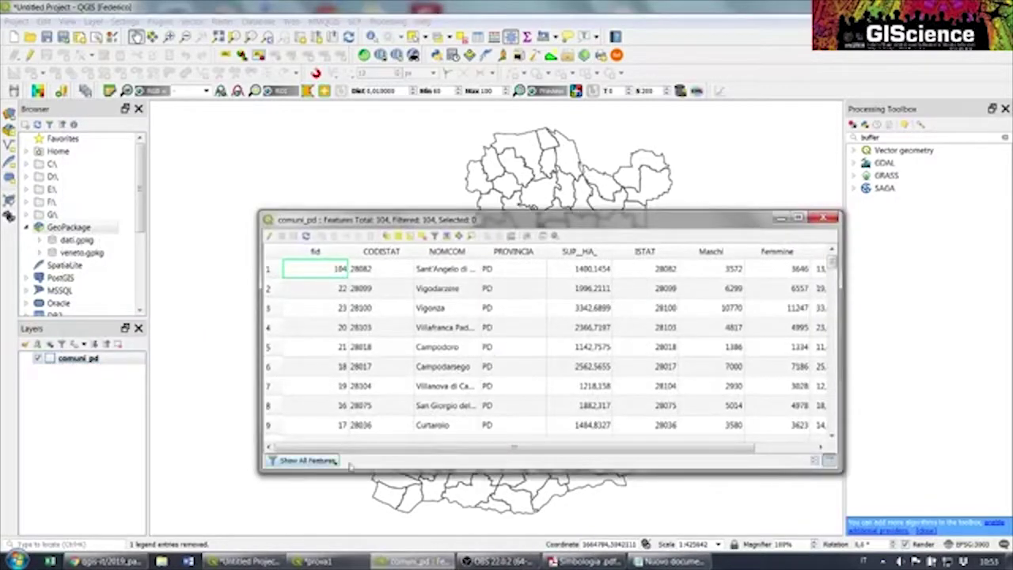
scroll(331, 448, right, 1)
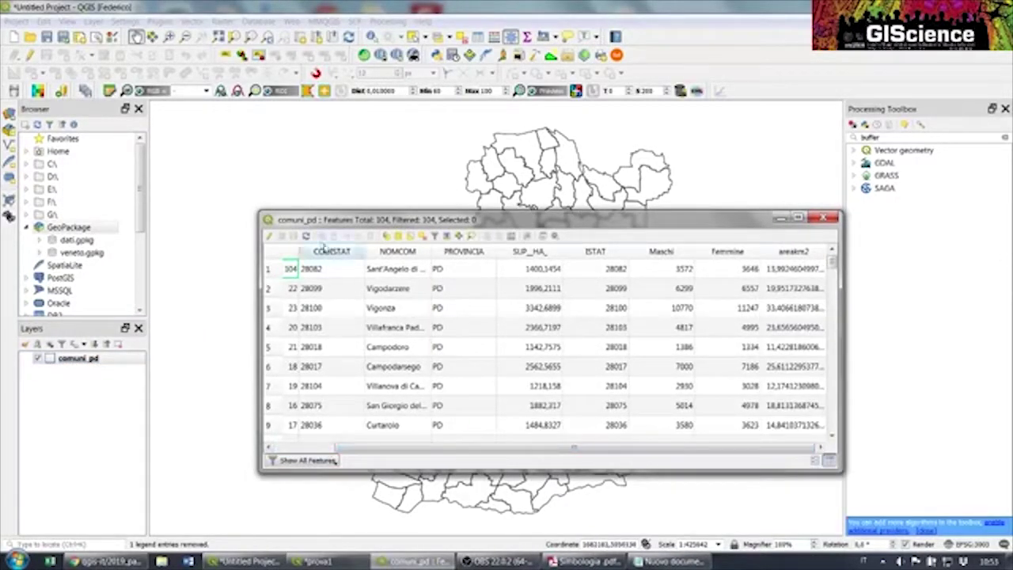
click(511, 236)
click(208, 173)
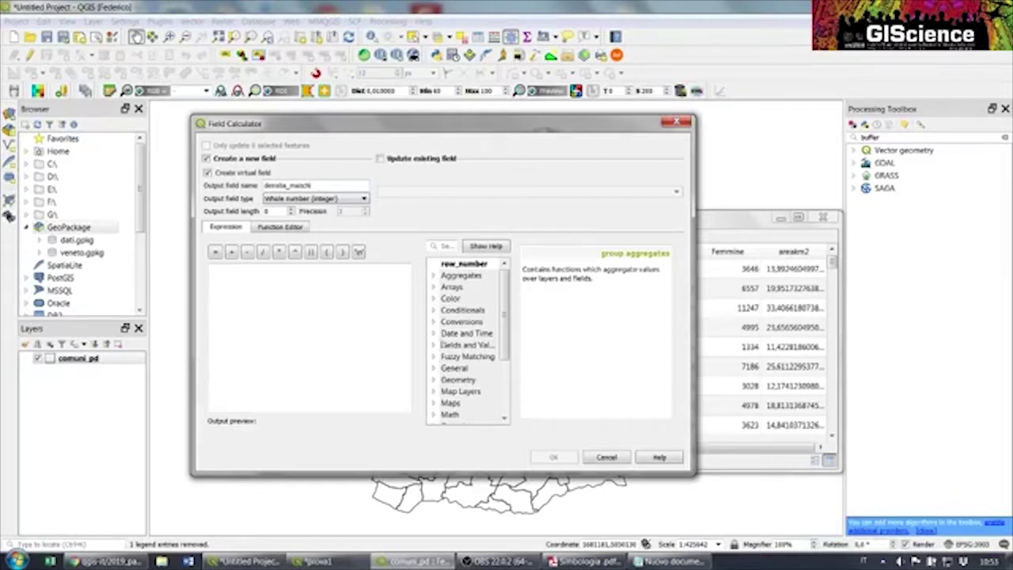
click(276, 200)
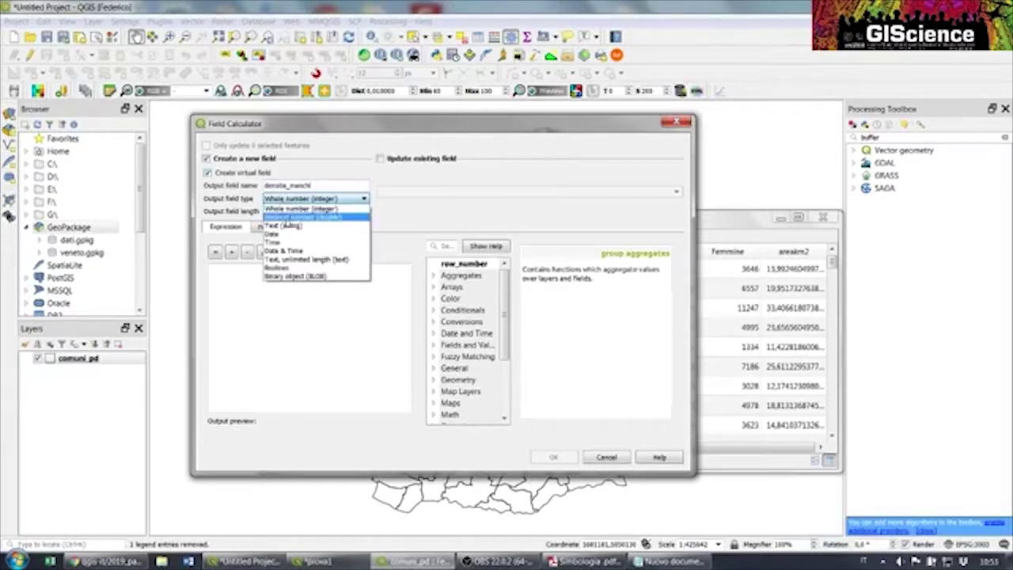
click(300, 216)
Calculate the densita_maschi field with the expression "Maschi" / "areakm2" and close the attribute table
click(244, 291)
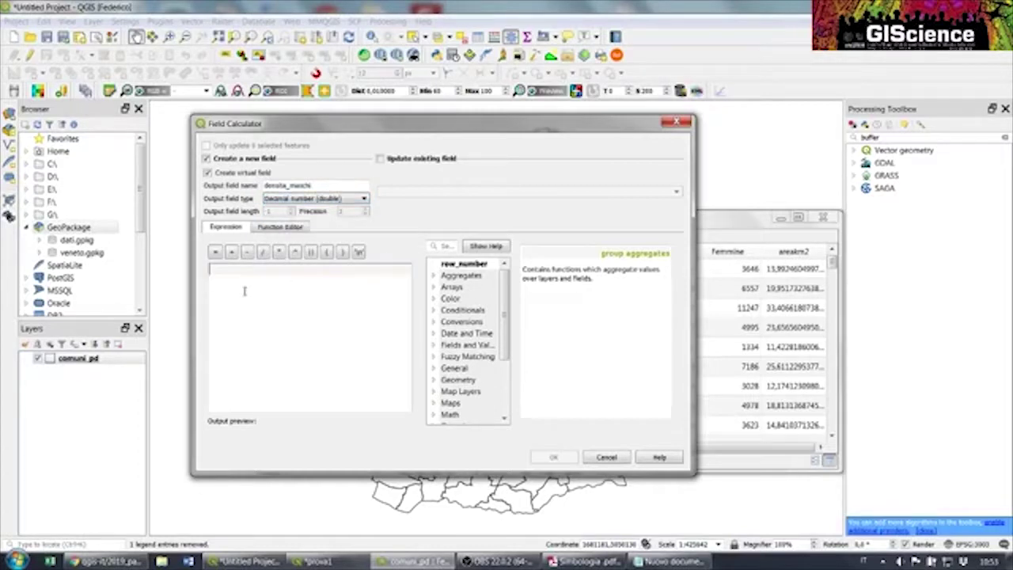
click(433, 345)
drag(507, 310, 507, 326)
click(477, 363)
double_click(475, 363)
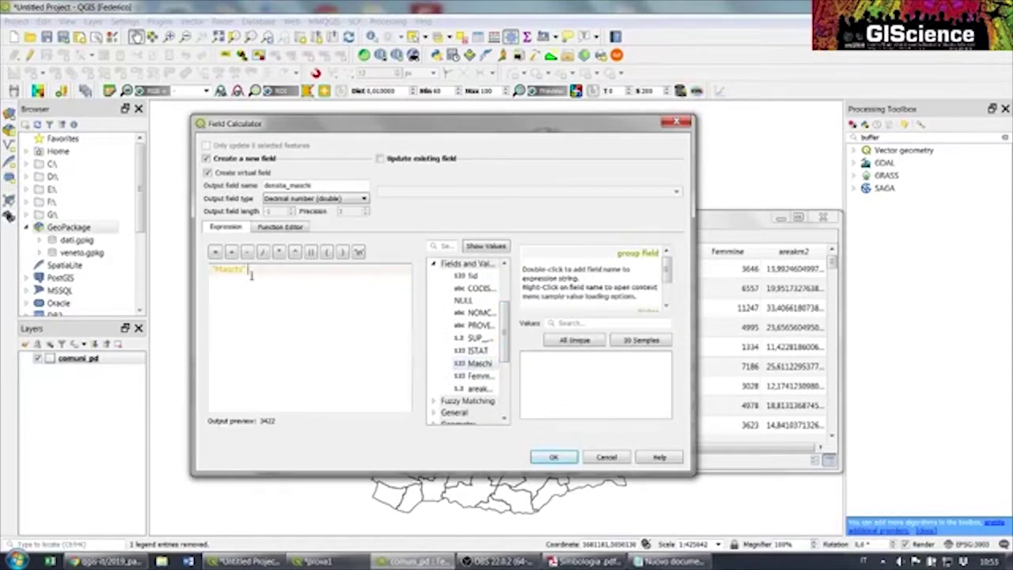
click(263, 251)
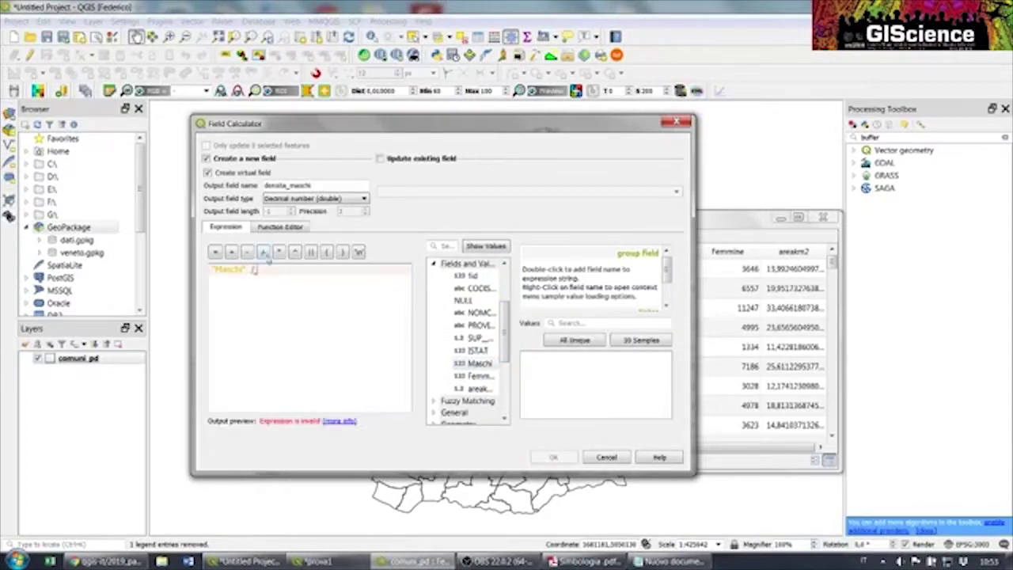
double_click(473, 389)
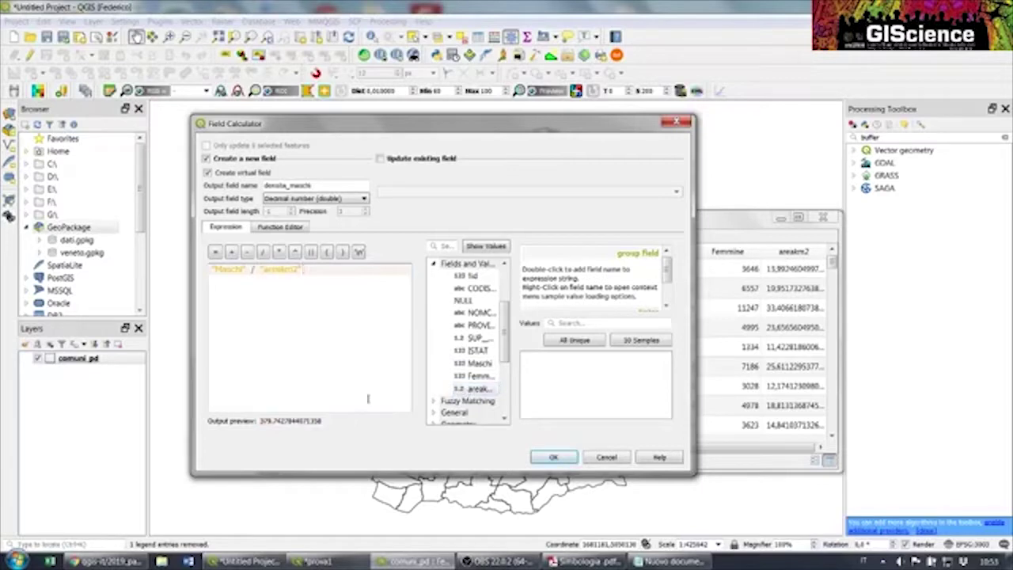
click(552, 459)
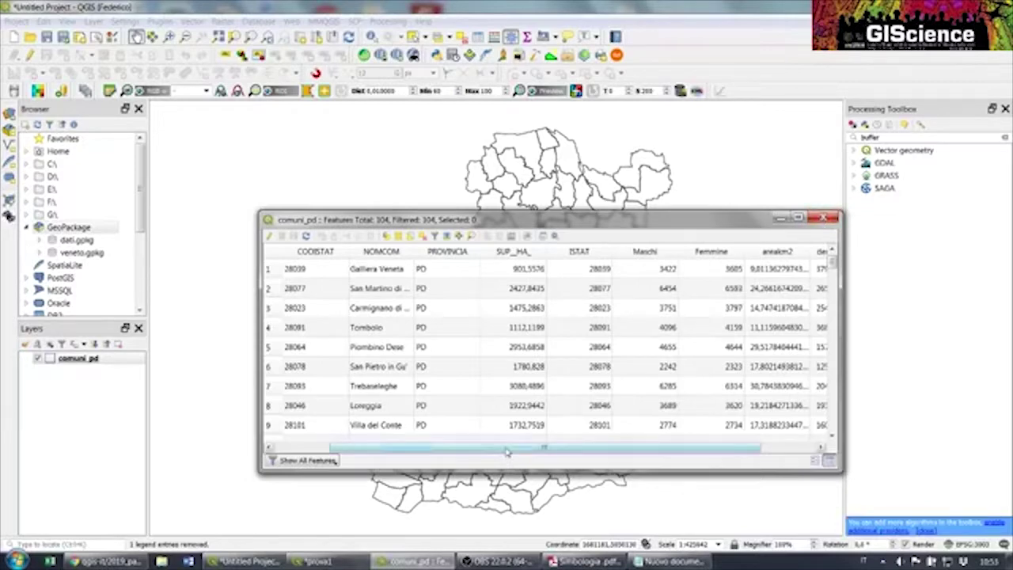
scroll(511, 449, right, 2)
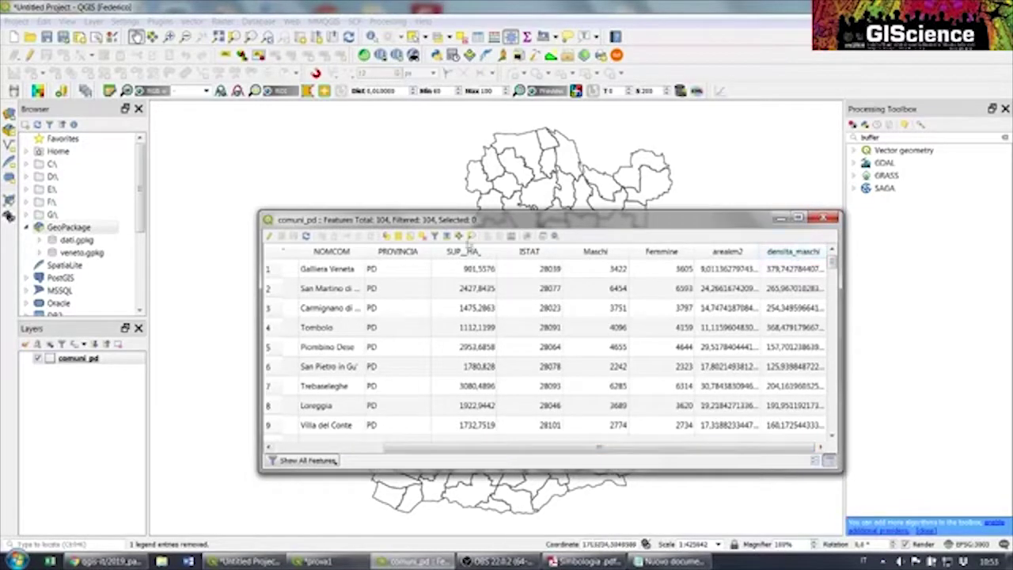
click(826, 218)
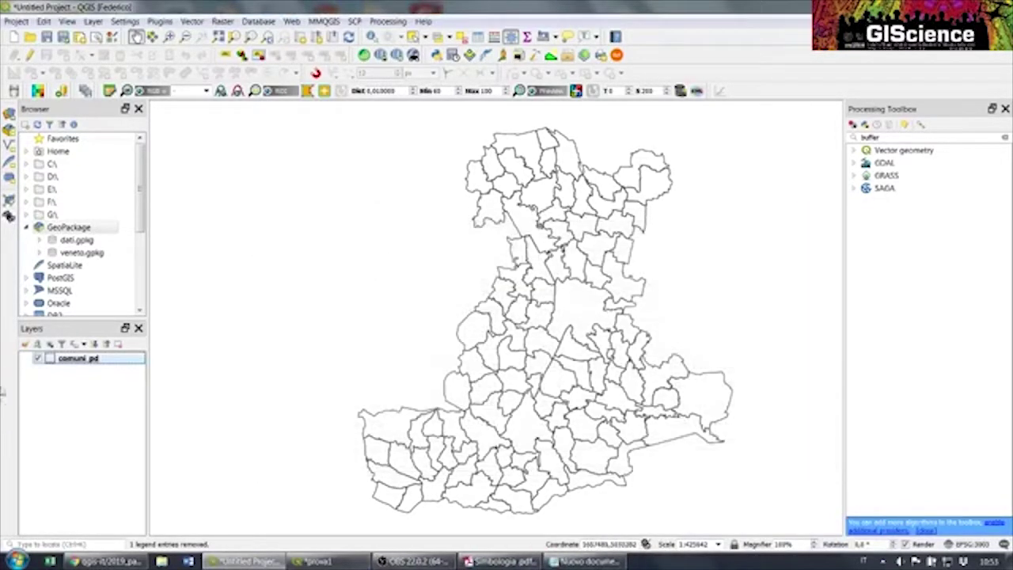
Change the comuni_pd symbology to Graduated on the densita_maschi column and classify it into 5 equal-interval classes
right_click(73, 358)
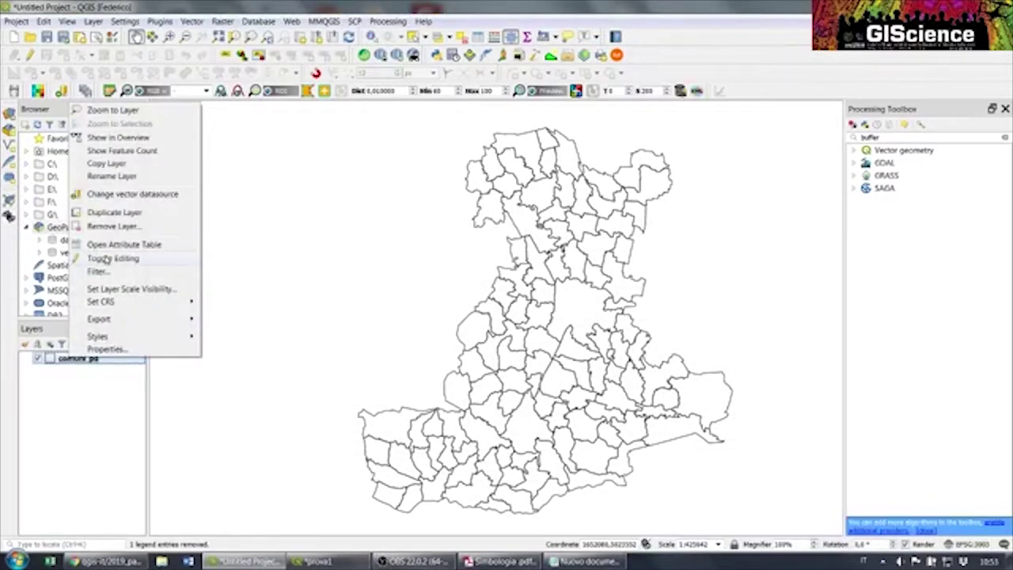
click(103, 350)
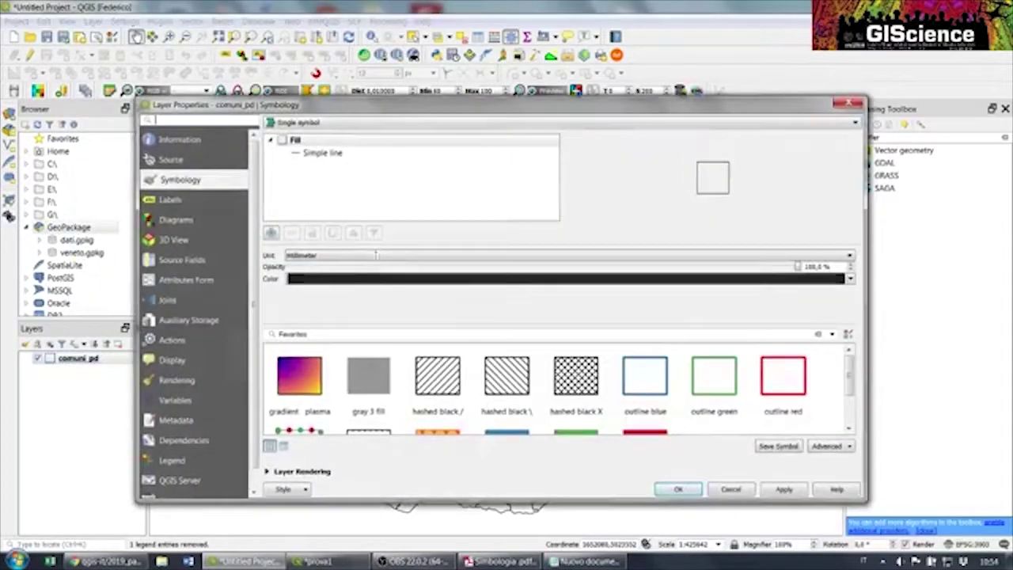
click(311, 124)
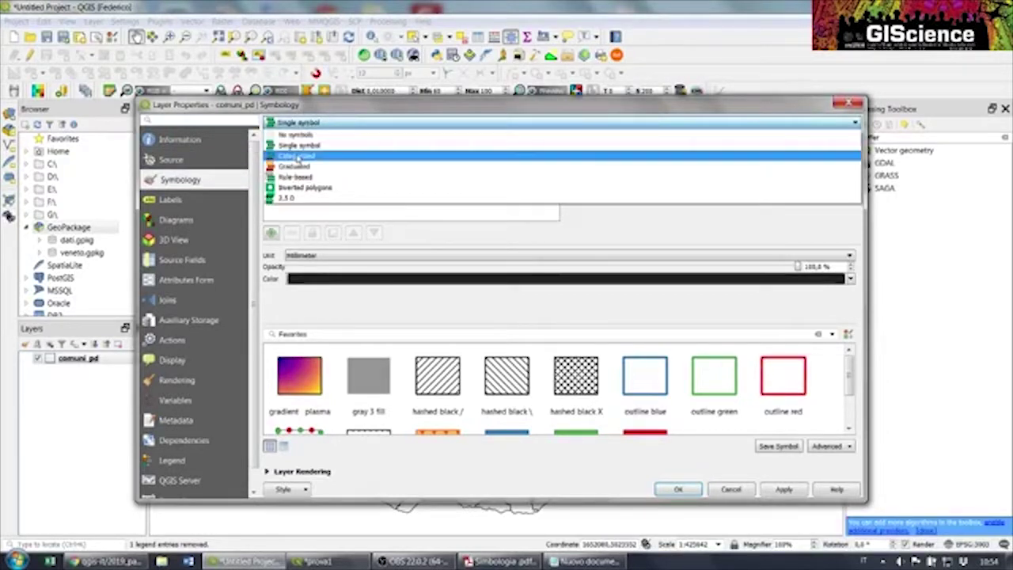
click(292, 167)
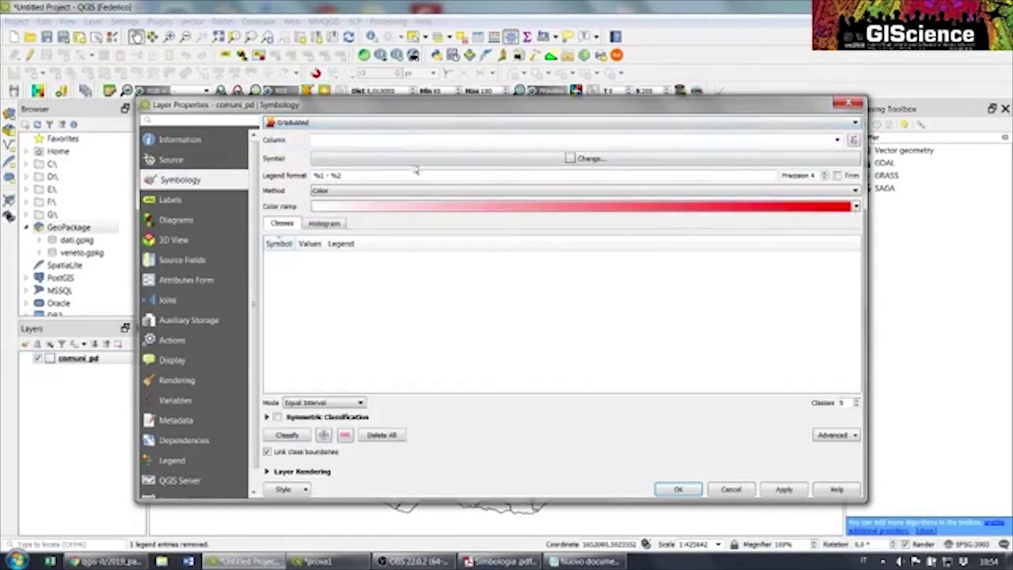
click(837, 140)
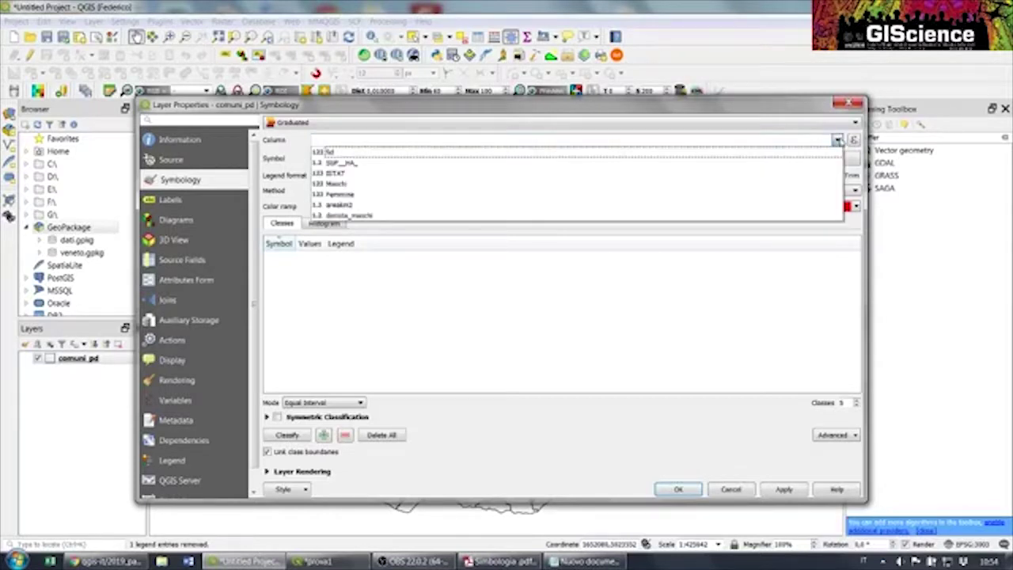
click(340, 215)
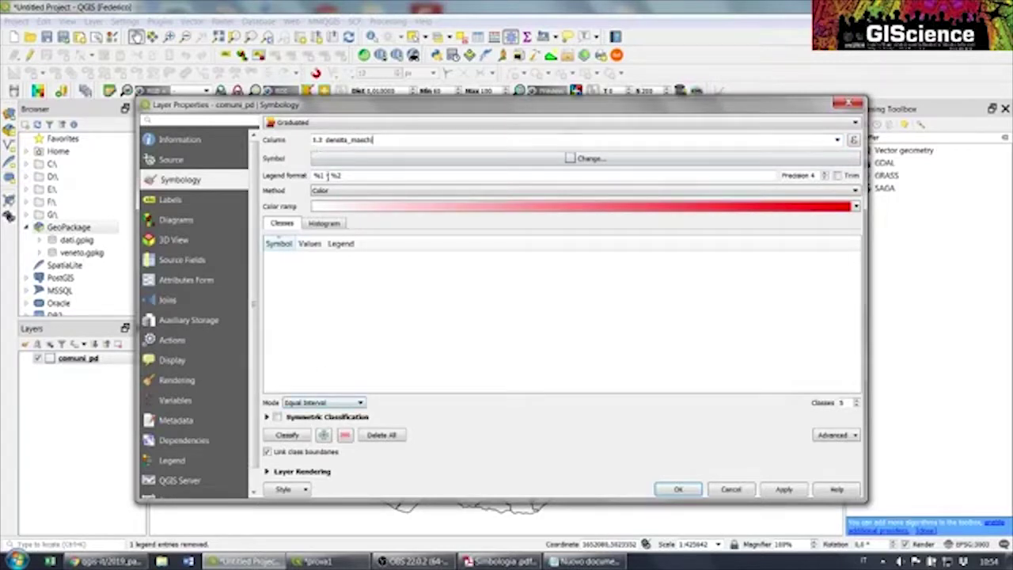
click(285, 435)
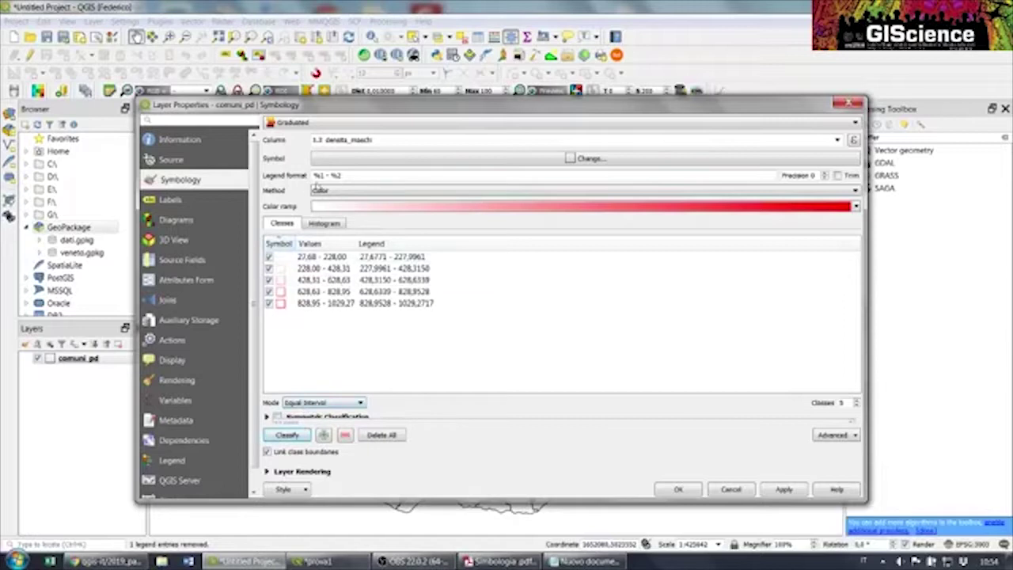
Change the graduated symbol's layer type to Simple fill and accept the comuni_pd layer properties
click(584, 159)
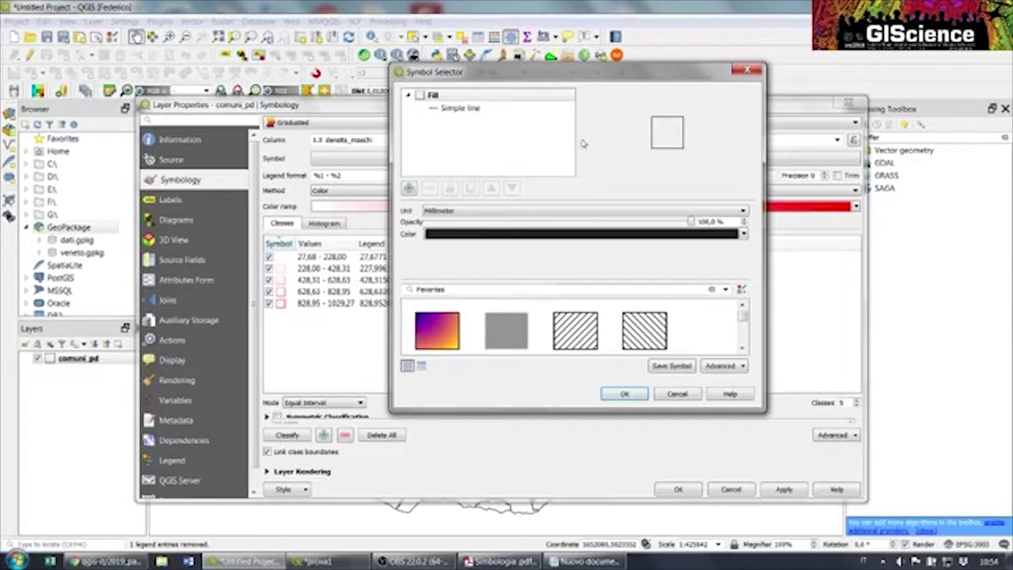
click(459, 109)
click(497, 212)
scroll(492, 231, up, 1)
scroll(484, 261, down, 1)
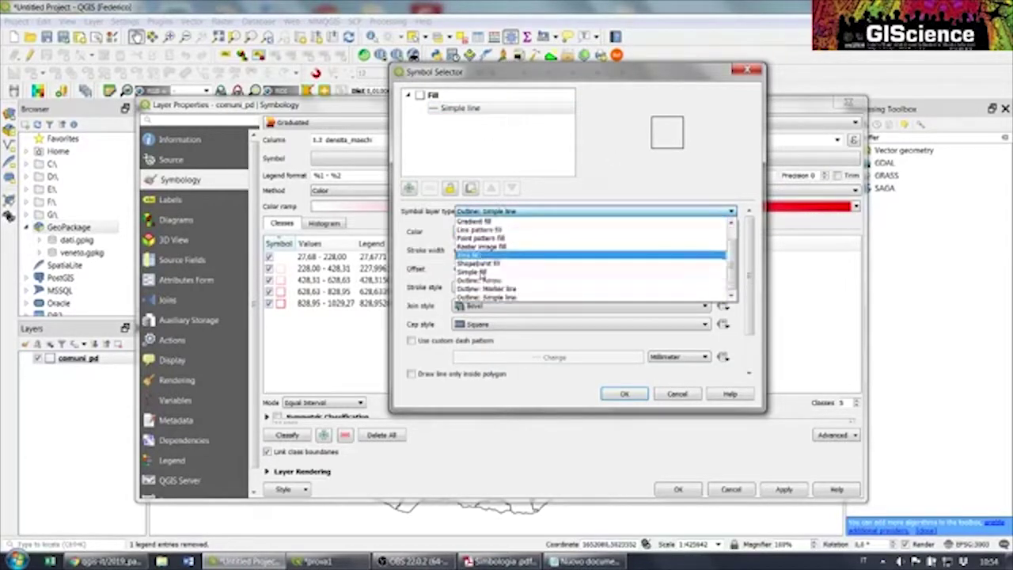
click(474, 272)
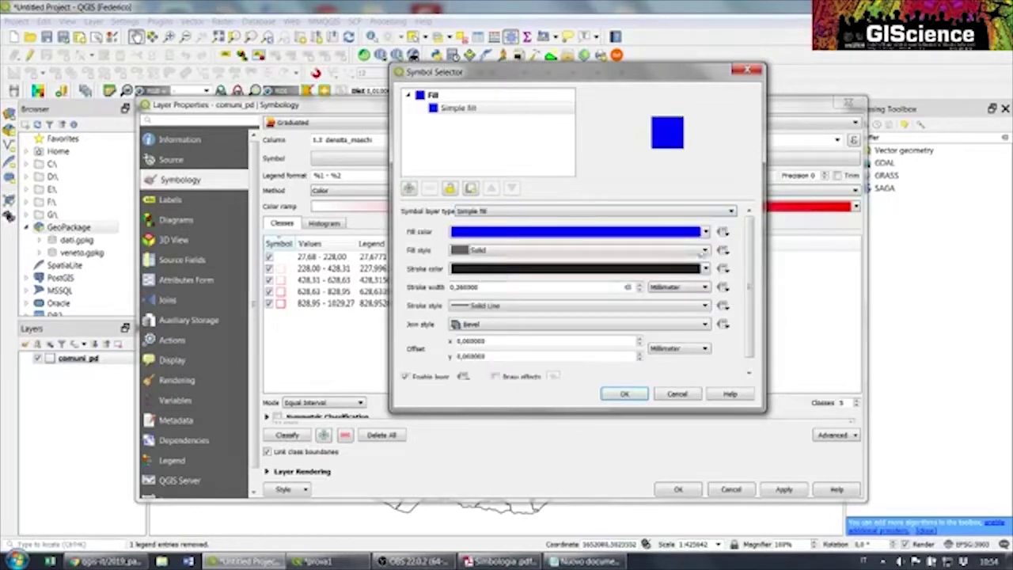
click(624, 393)
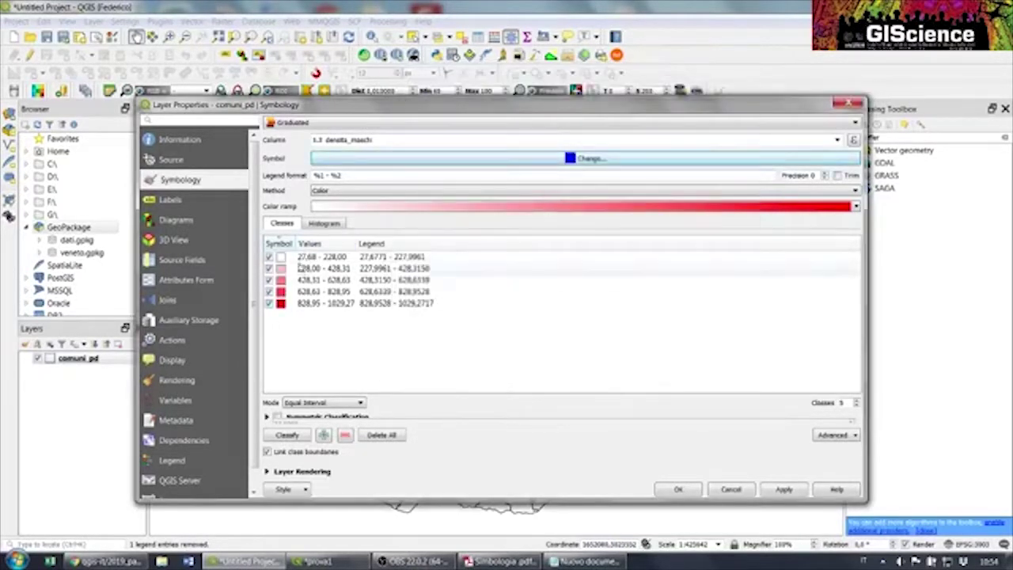
click(681, 492)
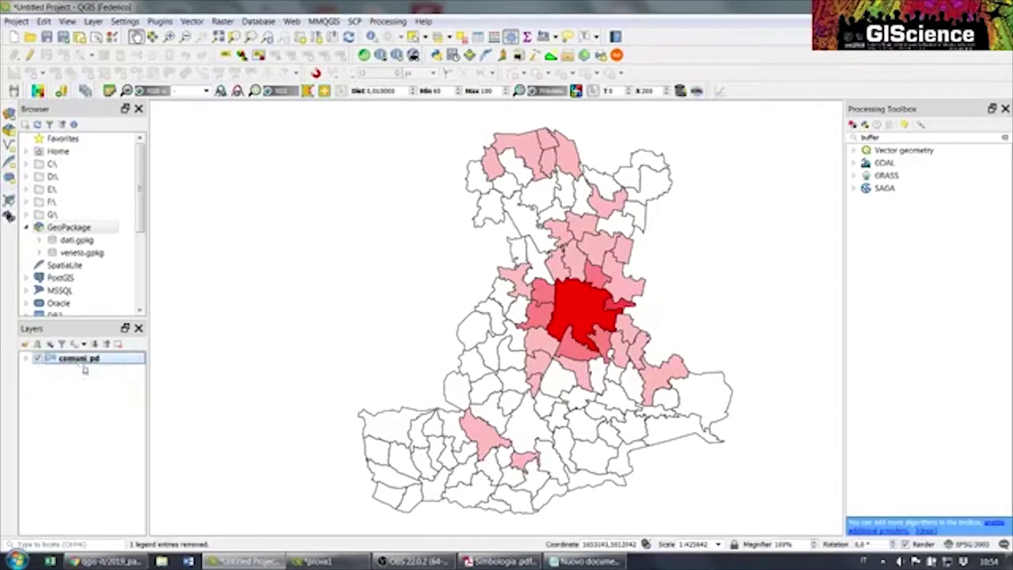
In the prova1 layout, unlock Map 2 to load the graduated style, and lock its layers and layer styles again
click(312, 561)
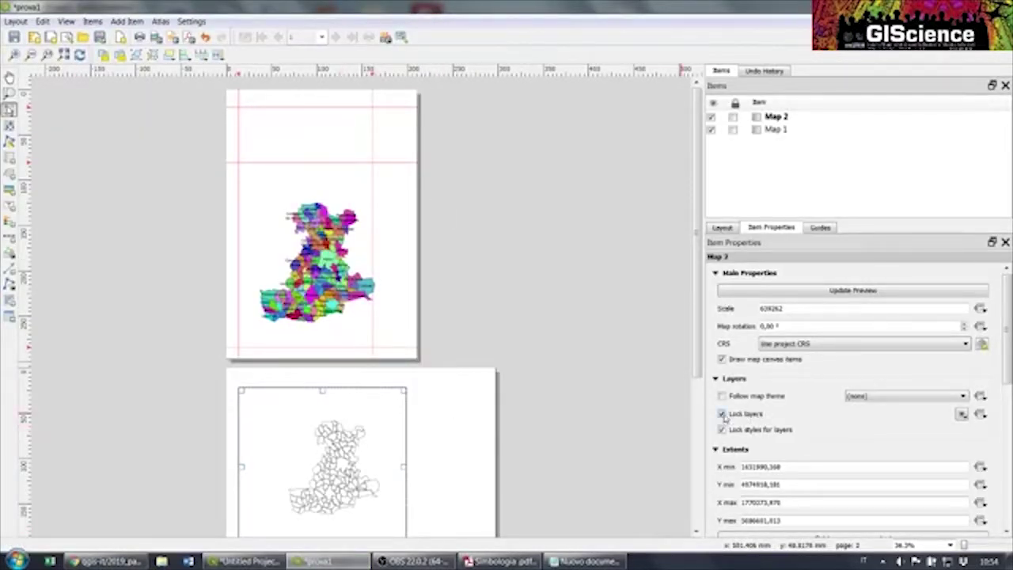
click(721, 414)
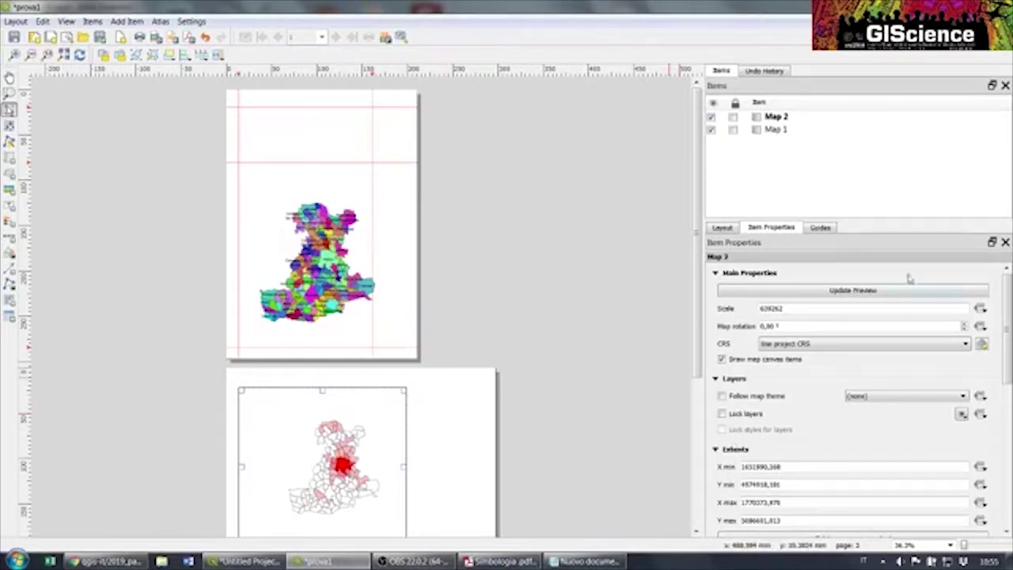
click(720, 414)
click(720, 429)
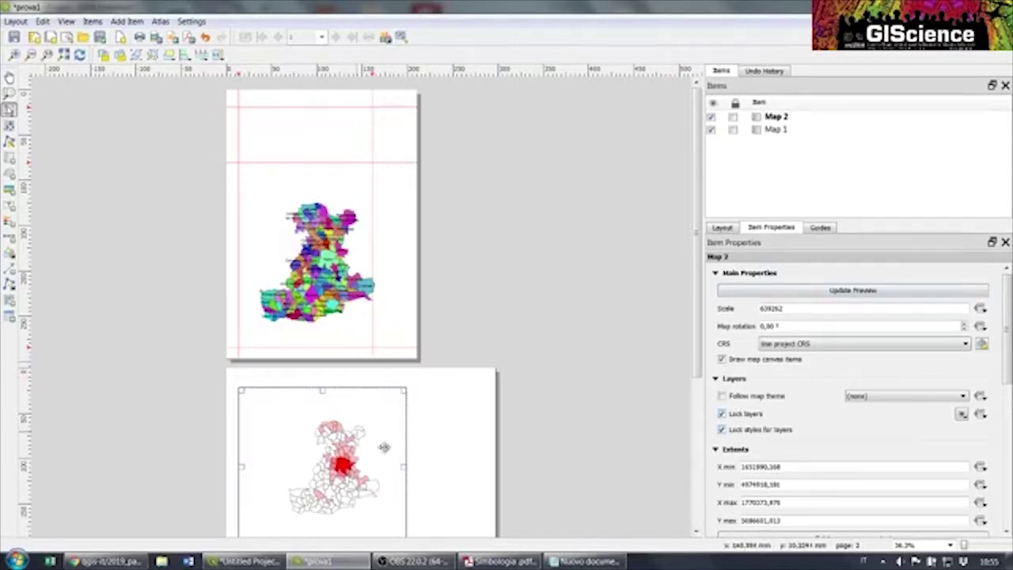
Add a legend for Map 2 in the empty area to the right of the map on the first landscape page
click(7, 221)
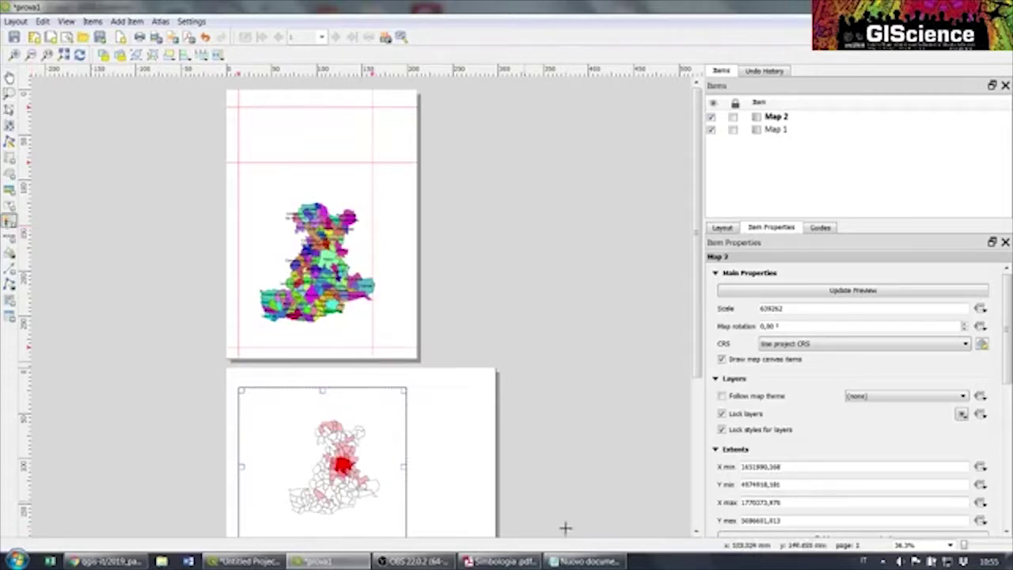
click(10, 221)
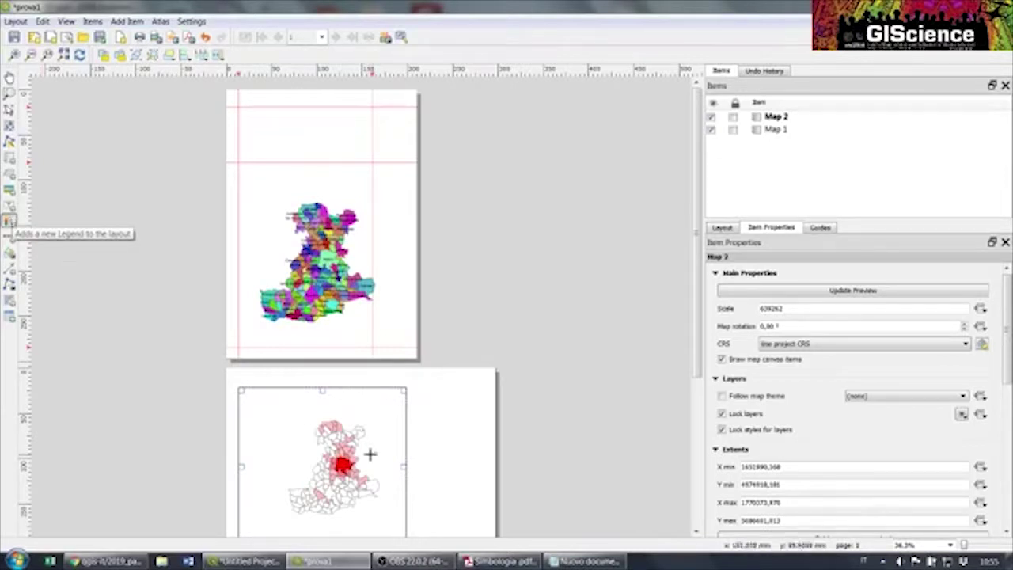
drag(424, 463, 476, 526)
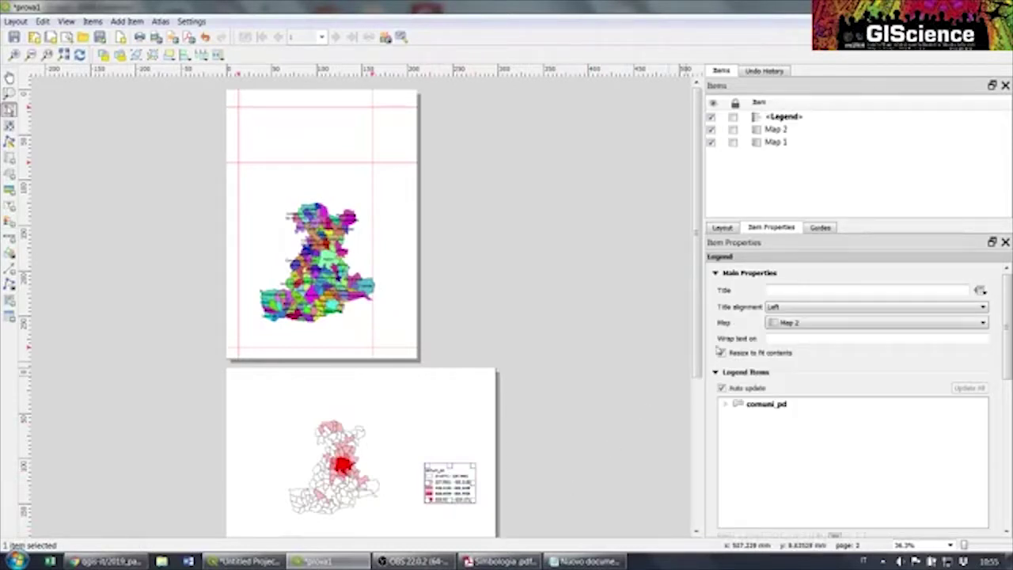
Move the legend down and slightly closer to the graduated map, into the lower right area of the landscape page
scroll(696, 529, down, 3)
drag(459, 410, 439, 436)
scroll(438, 435, up, 5)
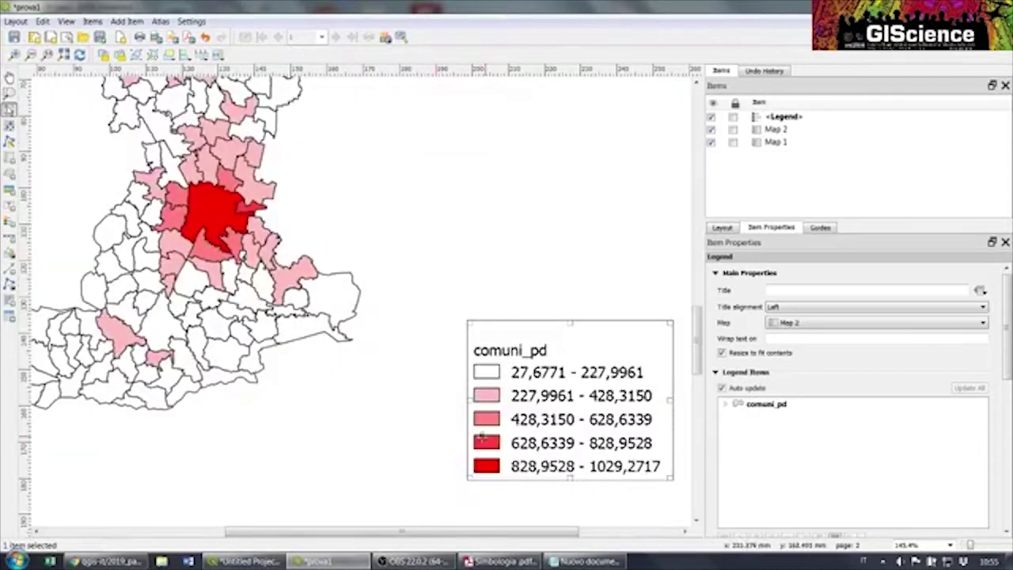
scroll(466, 405, down, 2)
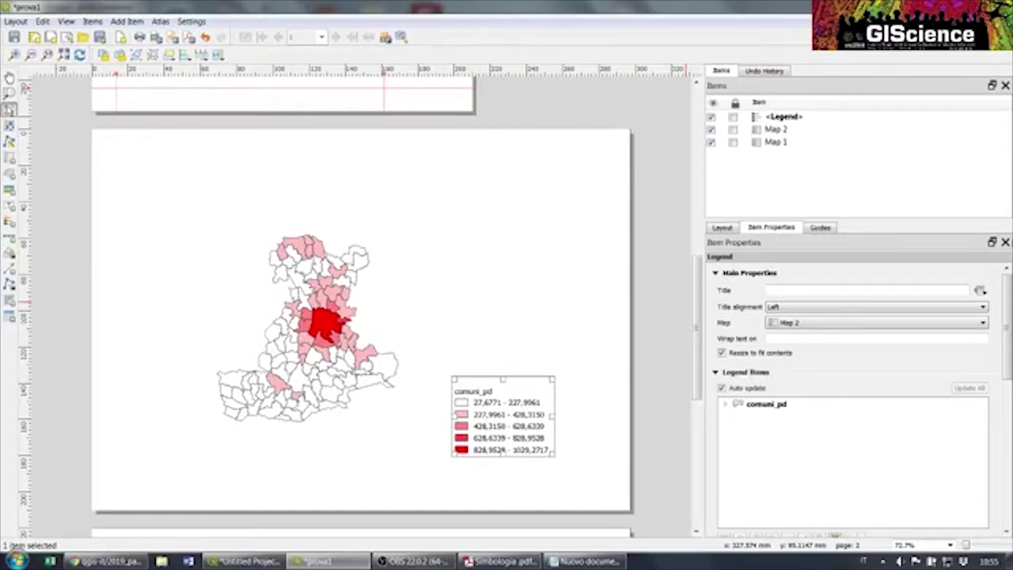
Set the legend's title to densita'
mouse_move(1008, 295)
mouse_down()
mouse_move(1009, 354)
mouse_move(1008, 299)
mouse_up()
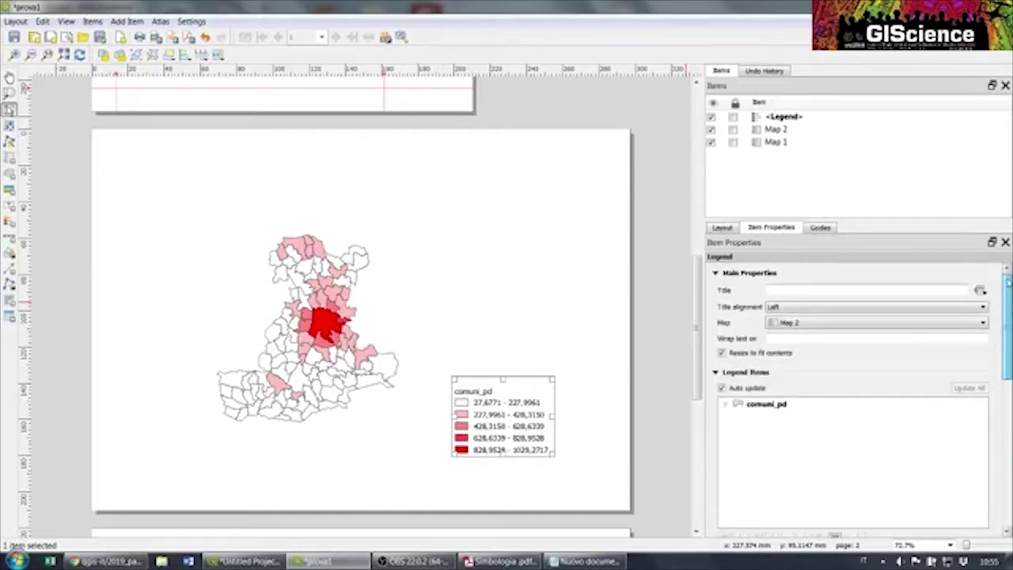
click(774, 289)
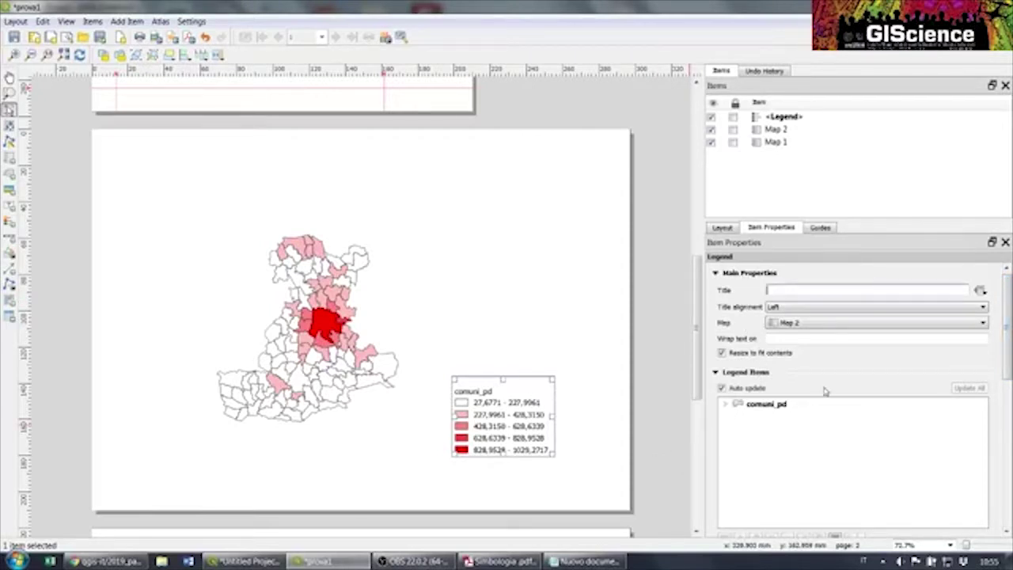
text(densit)
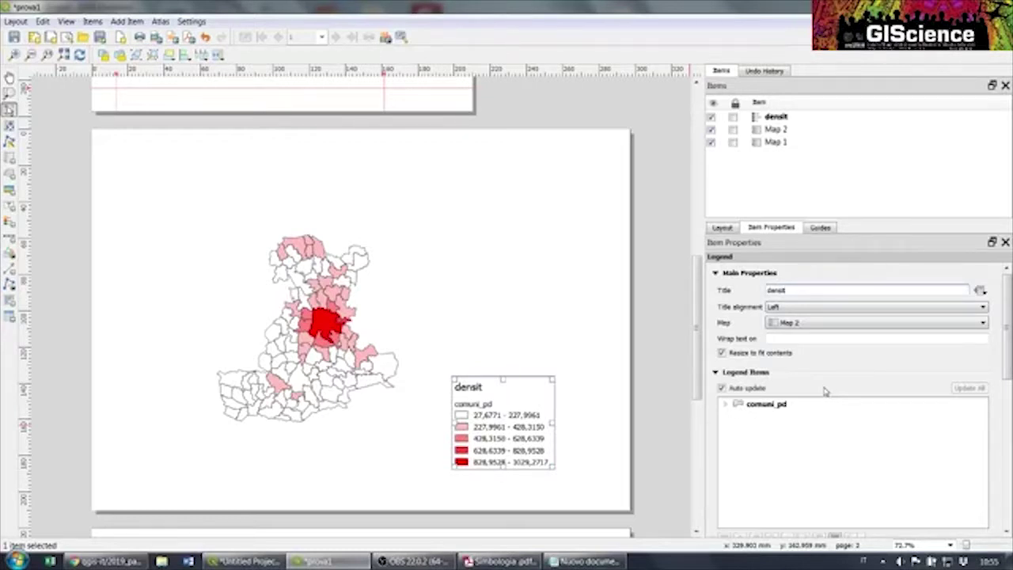
text(a)
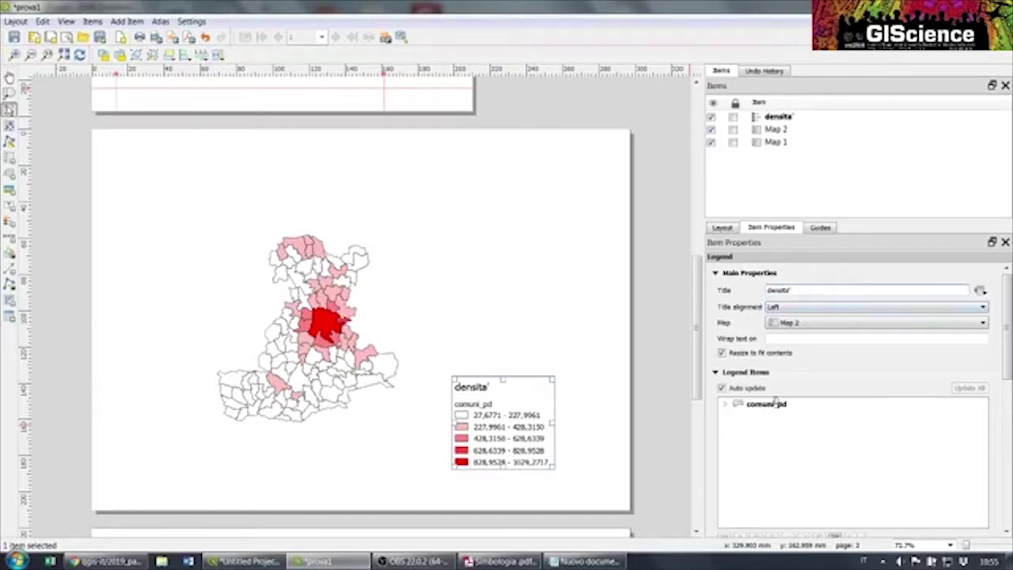
Link the legend to Map 1 instead of Map 2
click(793, 323)
click(794, 324)
click(797, 325)
click(798, 324)
click(798, 324)
click(797, 324)
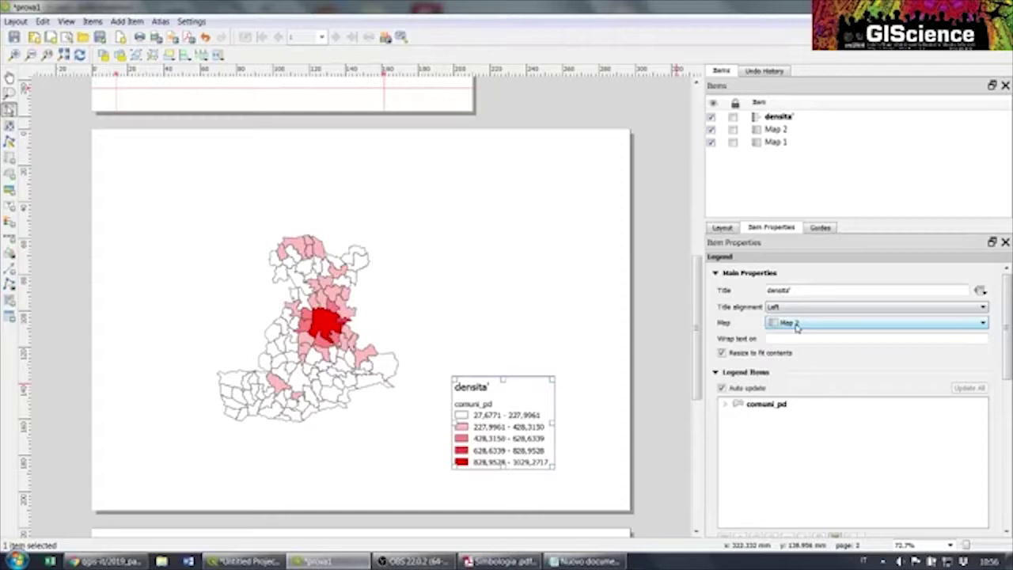
click(796, 326)
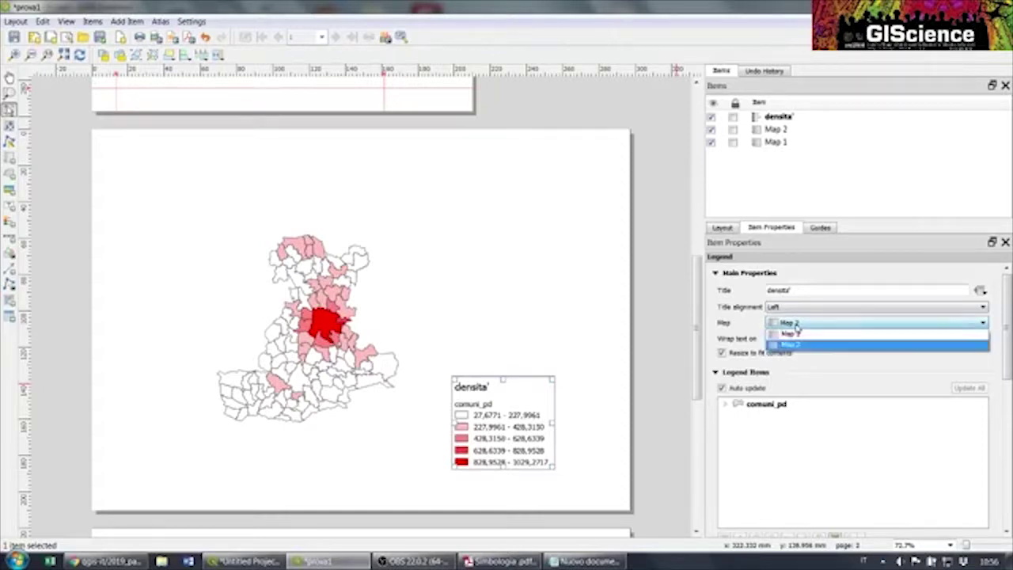
click(791, 335)
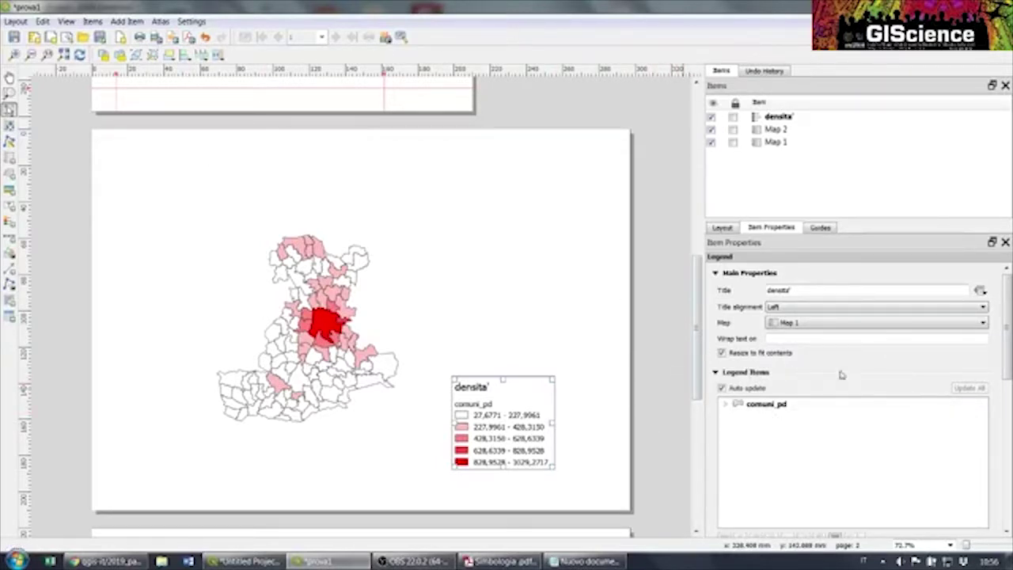
Refresh the legend items for the linked map by toggling auto update, and leave auto update off
scroll(811, 388, down, 2)
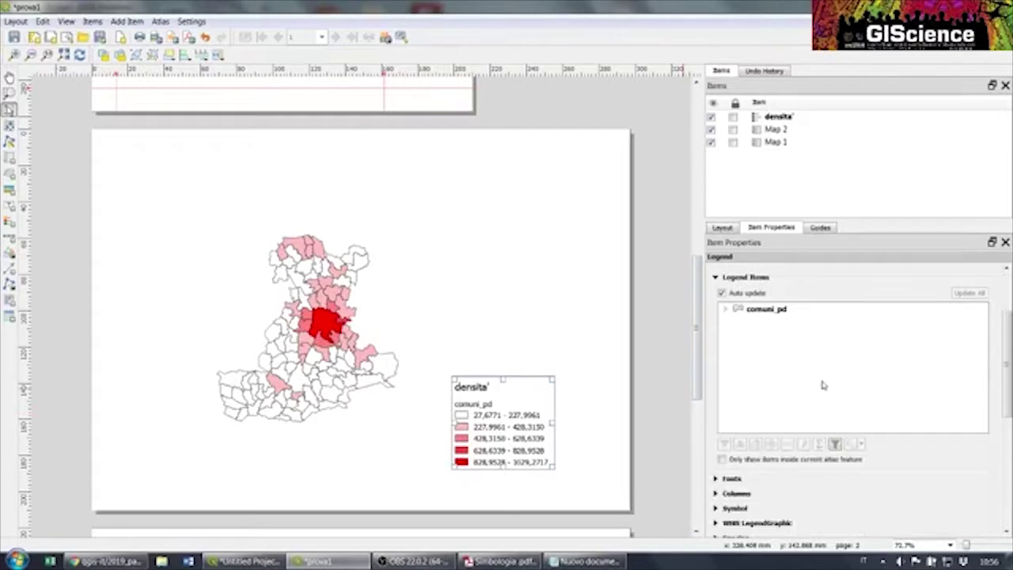
click(720, 293)
click(721, 292)
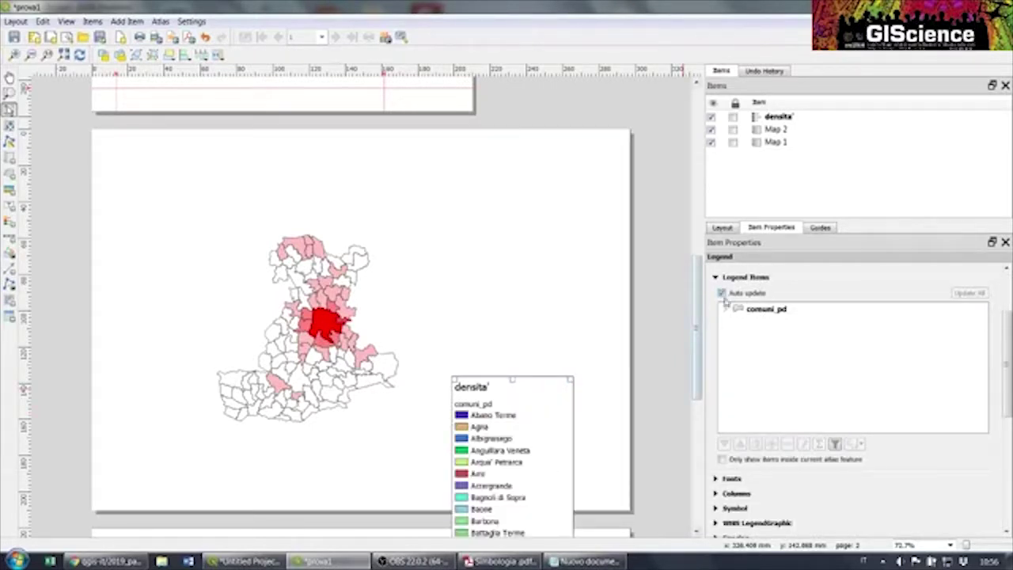
click(721, 292)
Move the long legend up so that it starts near the upper edge of the landscape page
click(515, 428)
drag(514, 429, 549, 283)
drag(537, 350, 527, 273)
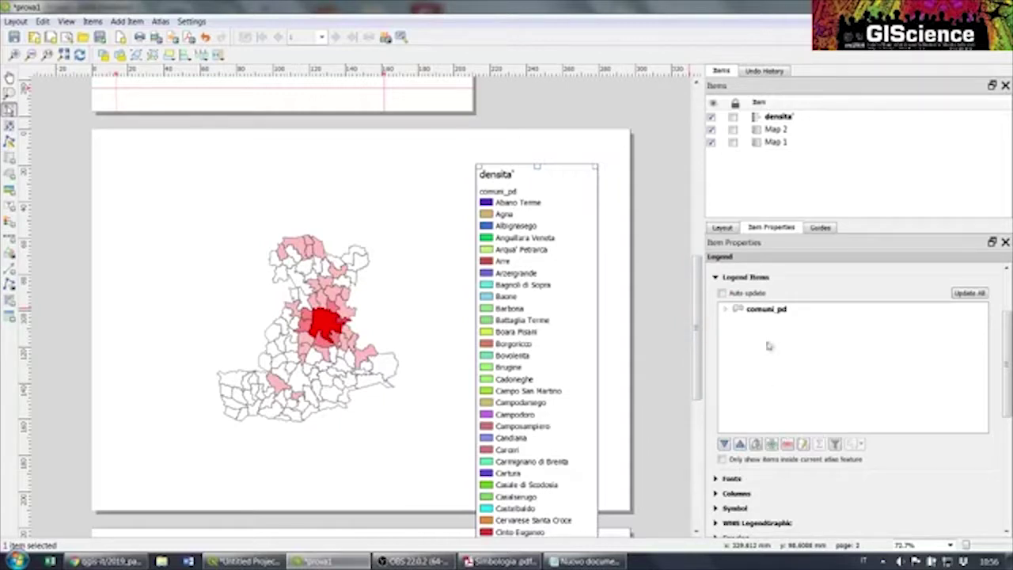
Link the legend to Map 2 with auto update on, and move it to the lower right area of the landscape page
scroll(998, 348, up, 2)
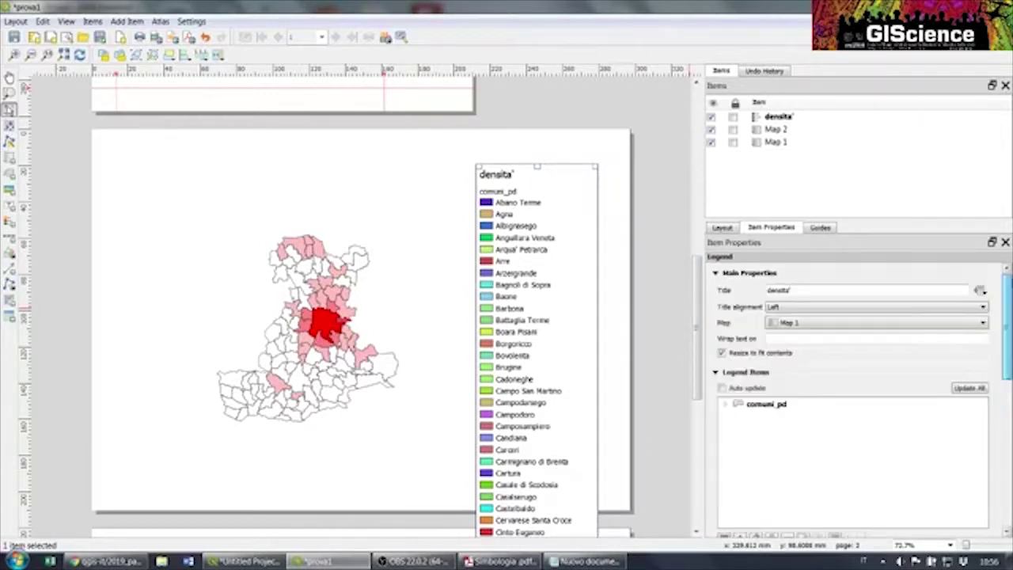
click(816, 323)
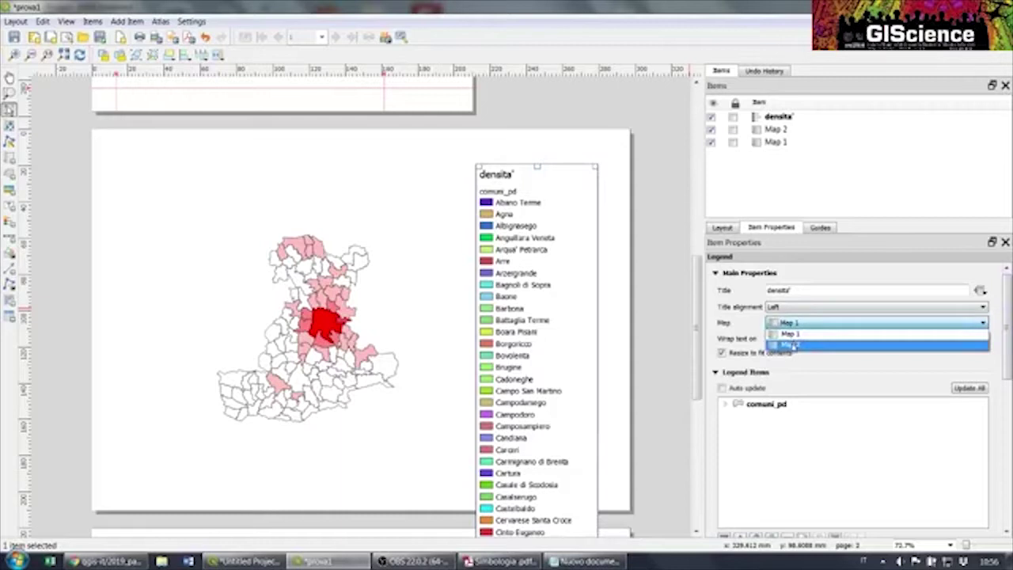
click(793, 345)
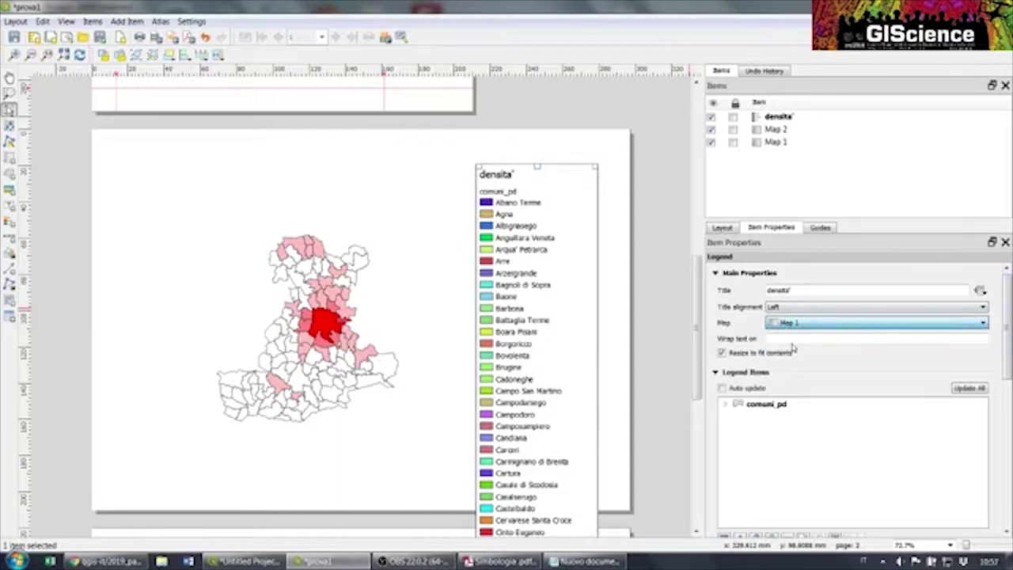
click(620, 385)
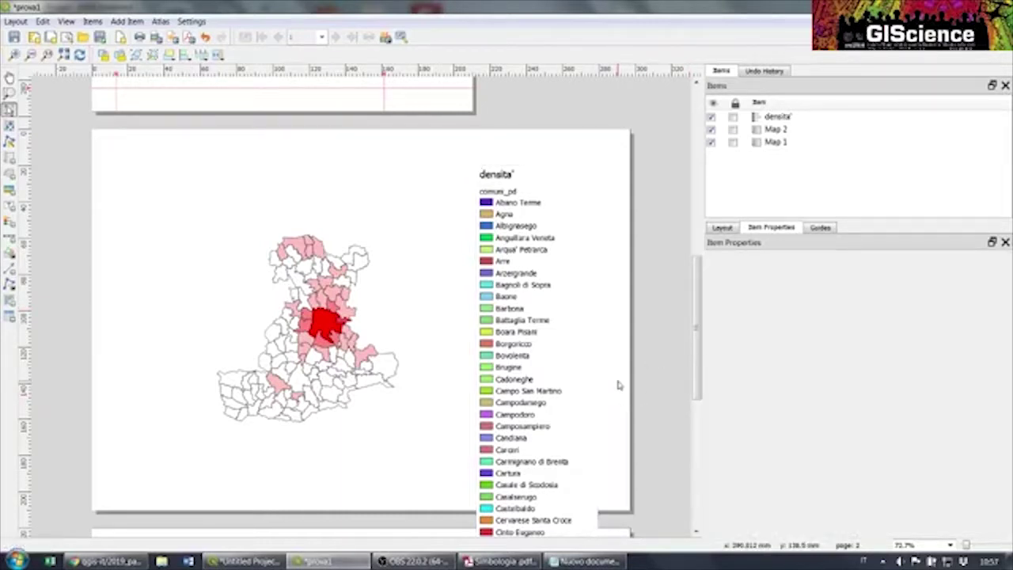
click(510, 308)
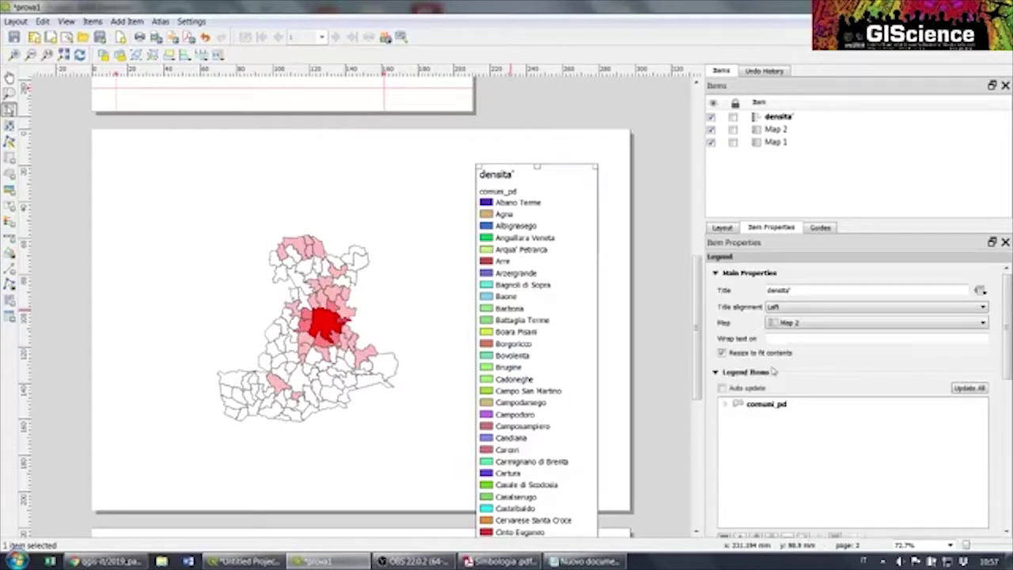
click(721, 388)
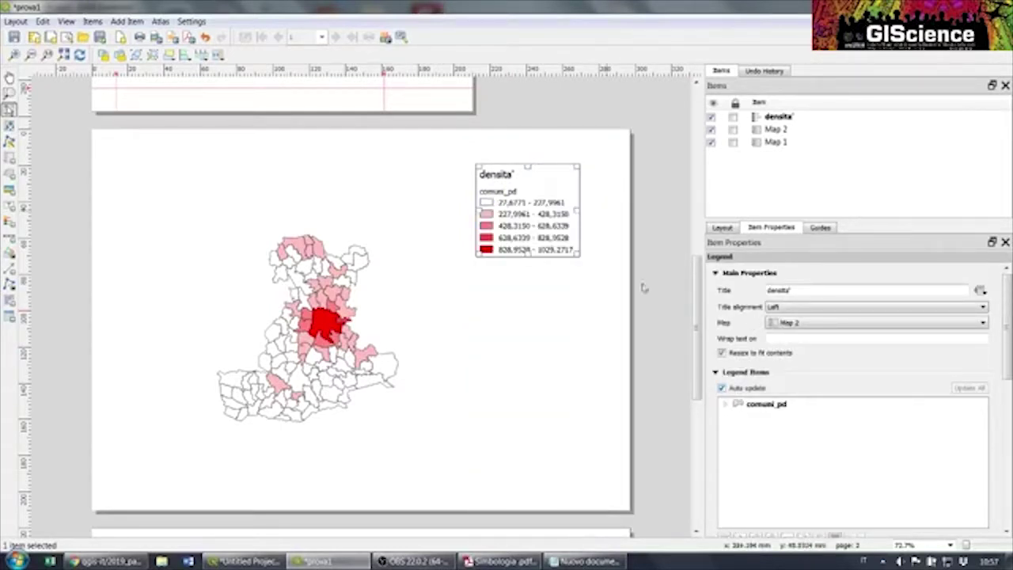
drag(539, 200, 535, 413)
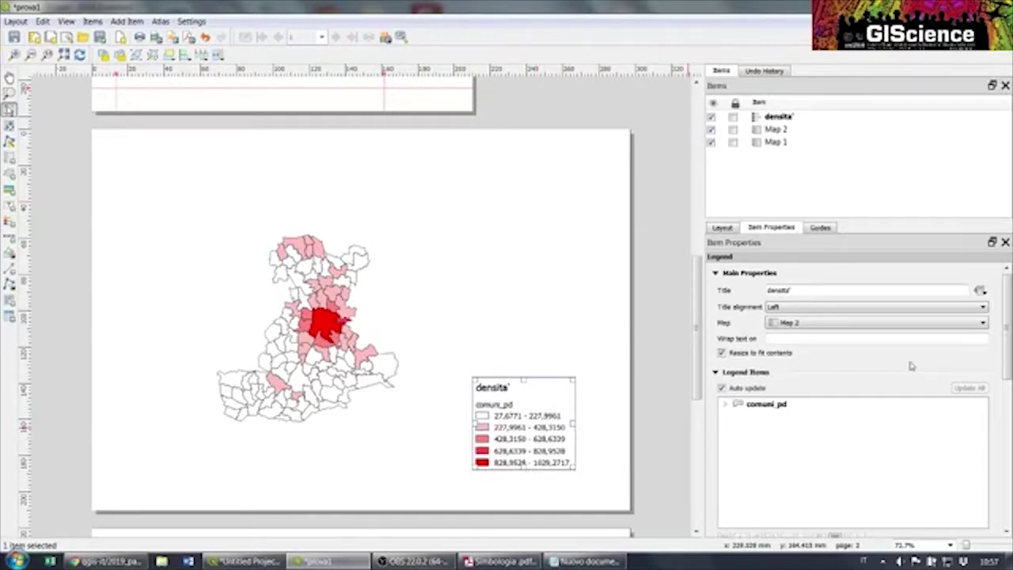
Set the legend's font color to the recent blue #3b7bd3, leaving the group font as it is
scroll(1009, 352, down, 3)
drag(1010, 352, 1009, 400)
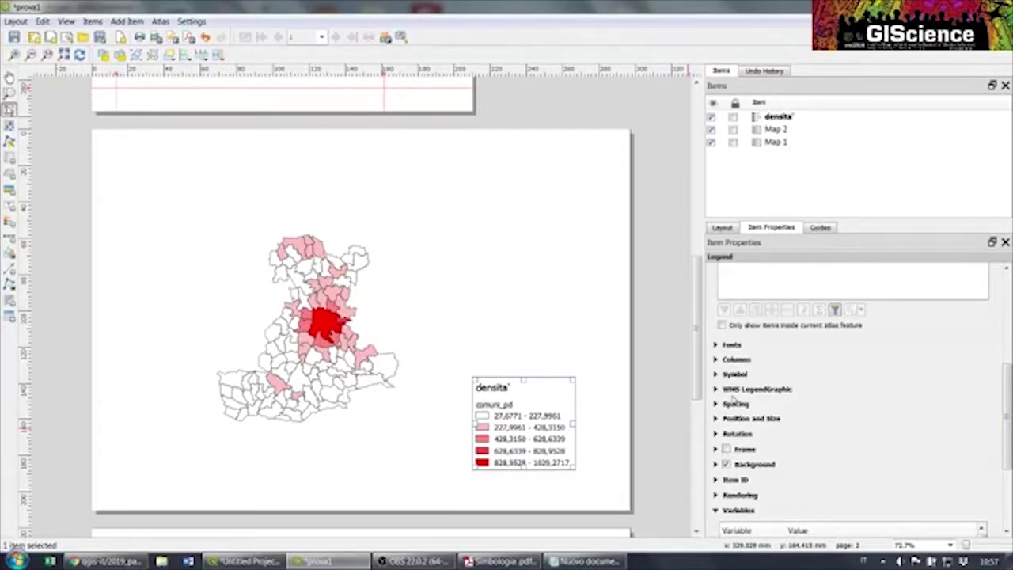
click(717, 345)
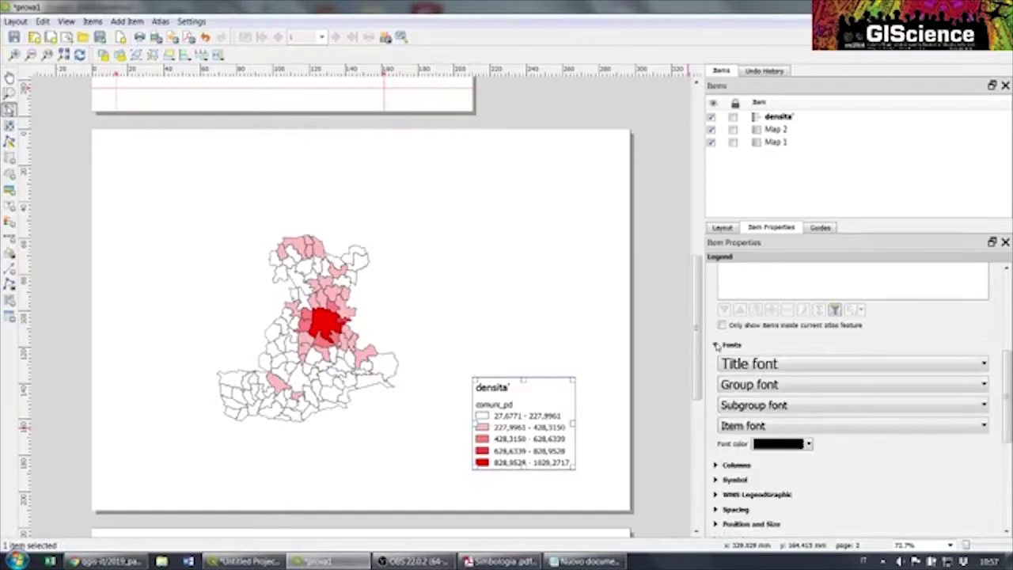
click(761, 385)
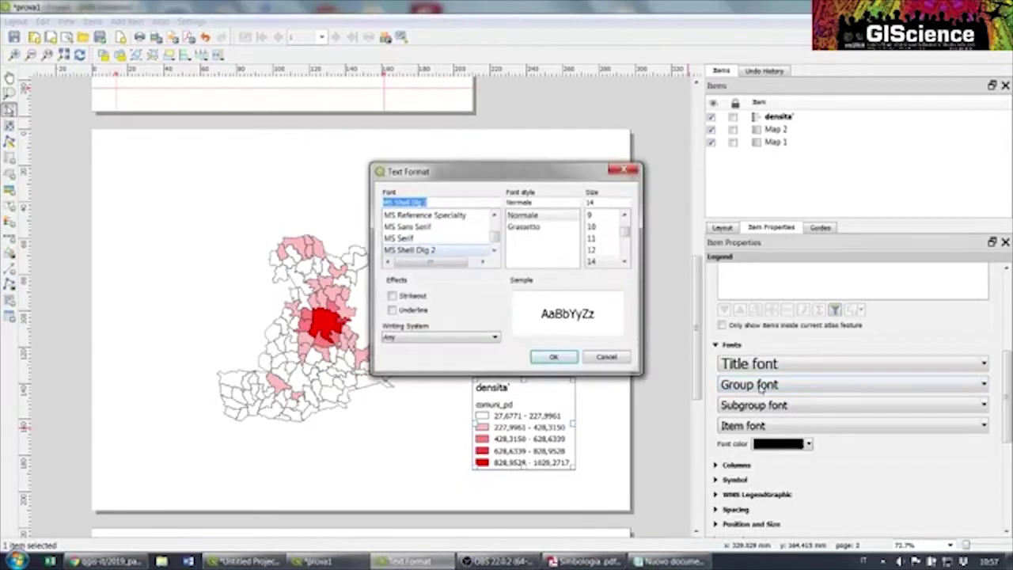
click(624, 169)
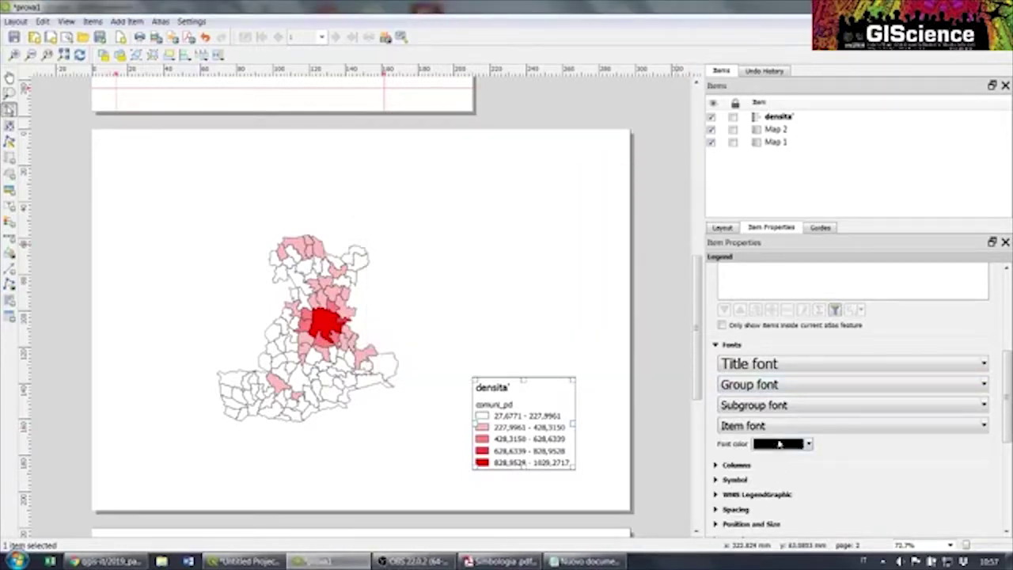
click(779, 444)
click(764, 318)
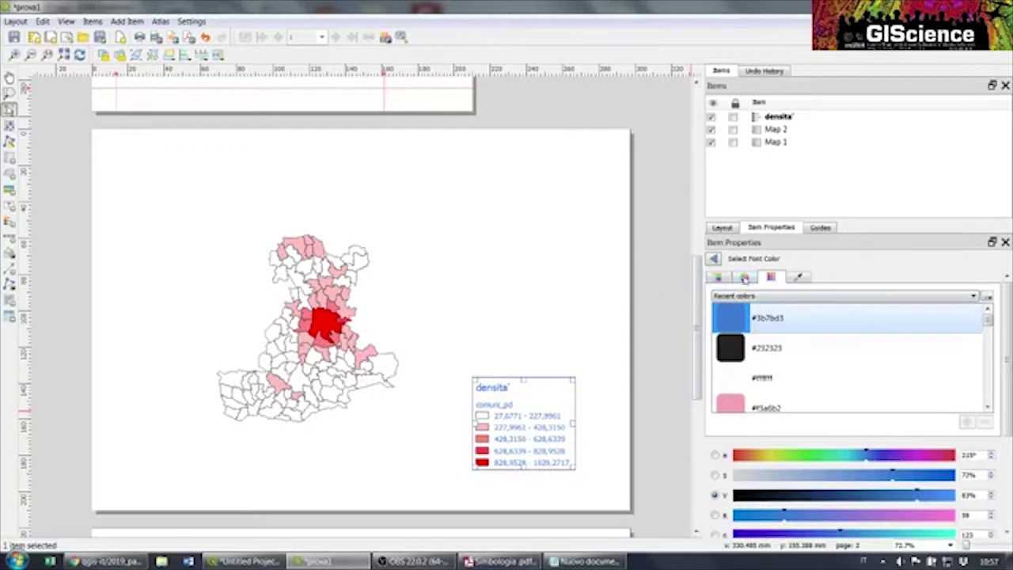
click(714, 260)
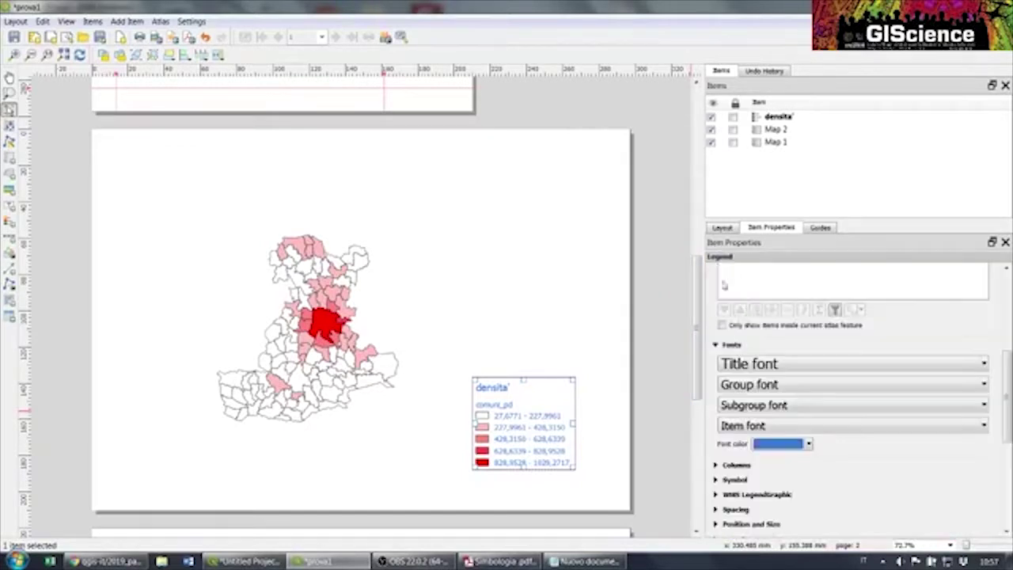
click(715, 466)
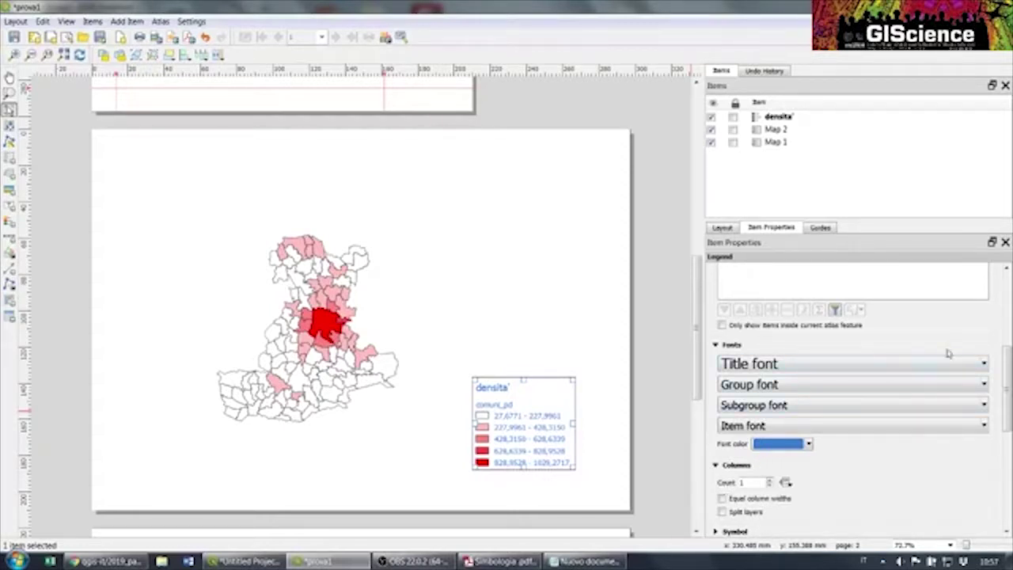
scroll(1009, 364, up, 4)
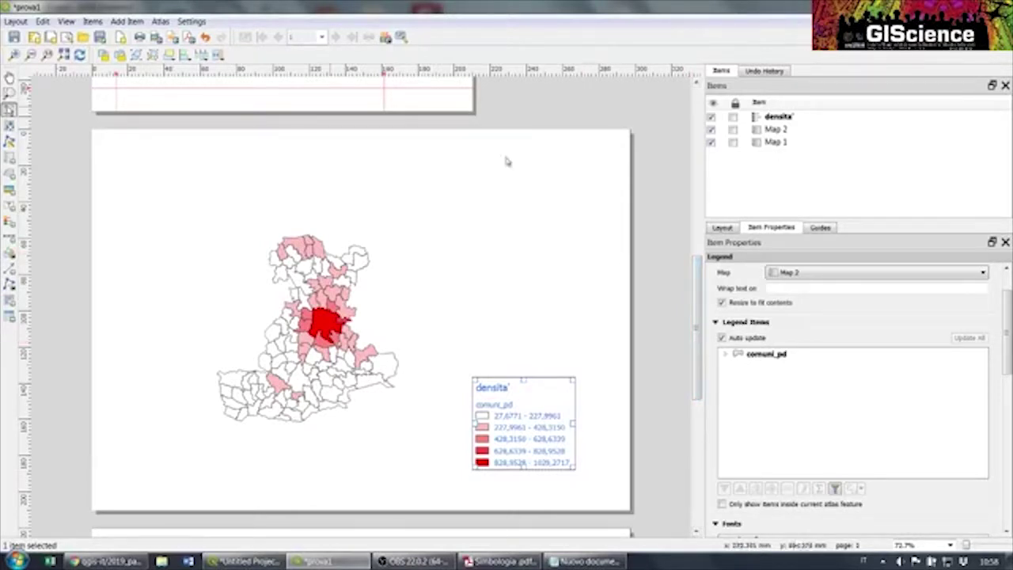
drag(698, 309, 717, 171)
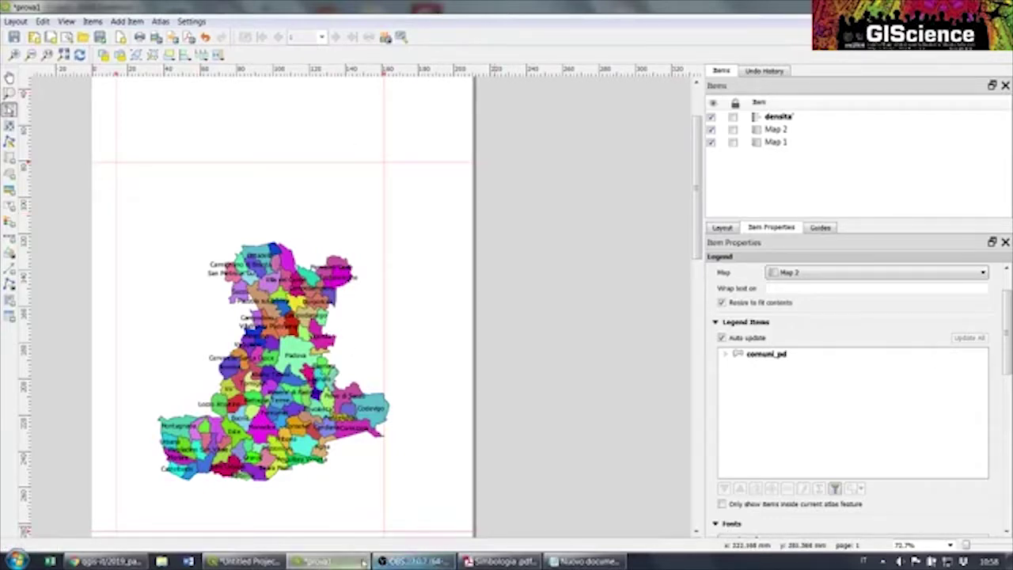
Switch to the main QGIS project window and examine the XYZ Tiles basemap services in the Data Source Manager's browser
click(245, 561)
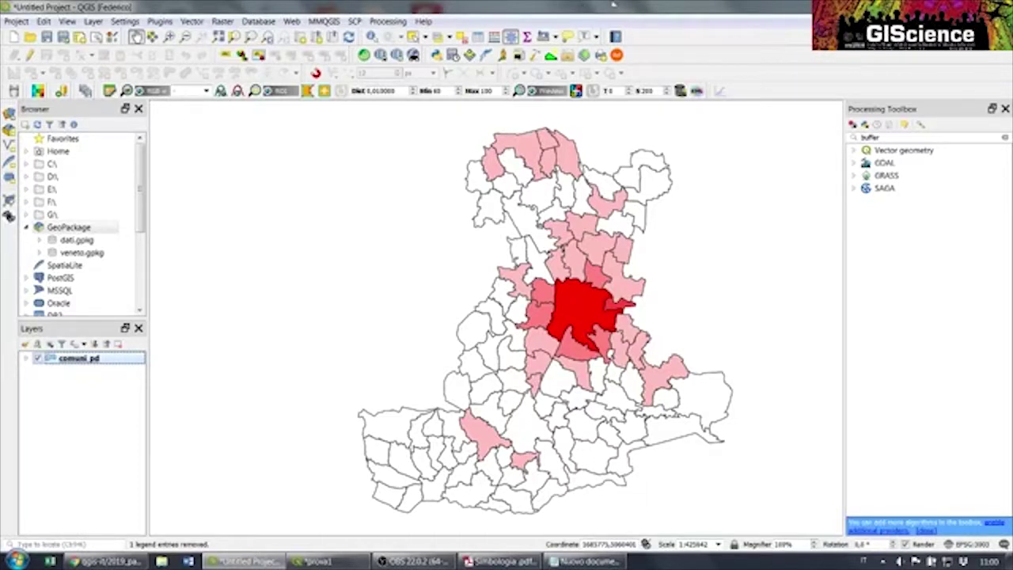
click(11, 115)
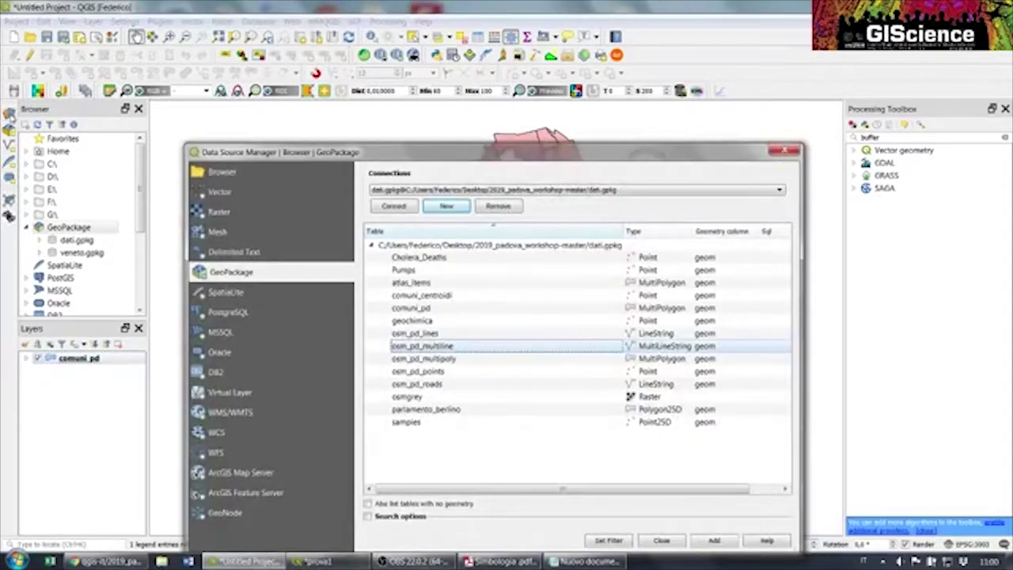
click(225, 173)
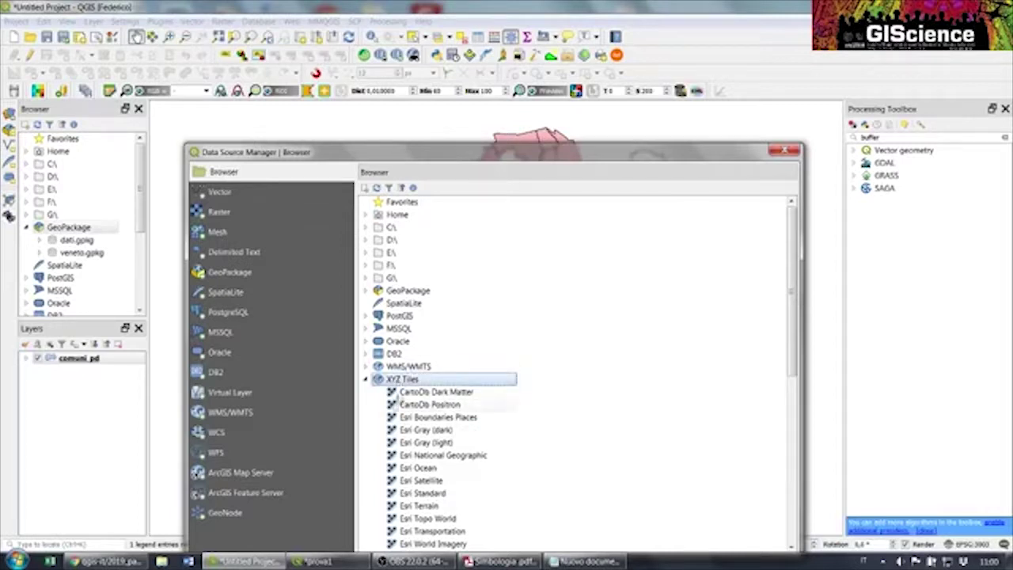
click(402, 380)
scroll(432, 393, down, 1)
scroll(433, 393, down, 4)
scroll(431, 356, up, 3)
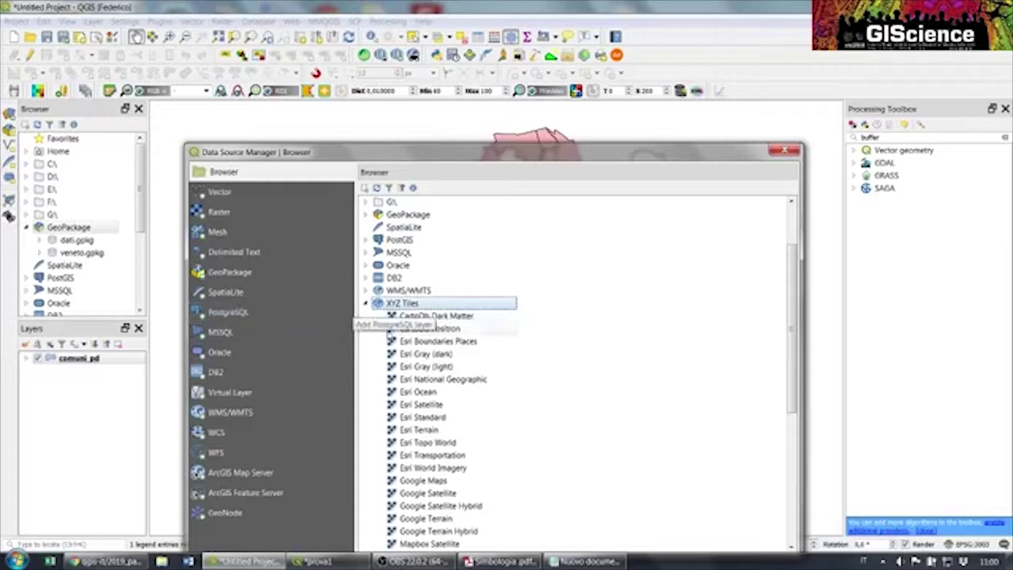
scroll(372, 320, down, 2)
scroll(390, 338, down, 5)
scroll(396, 332, up, 6)
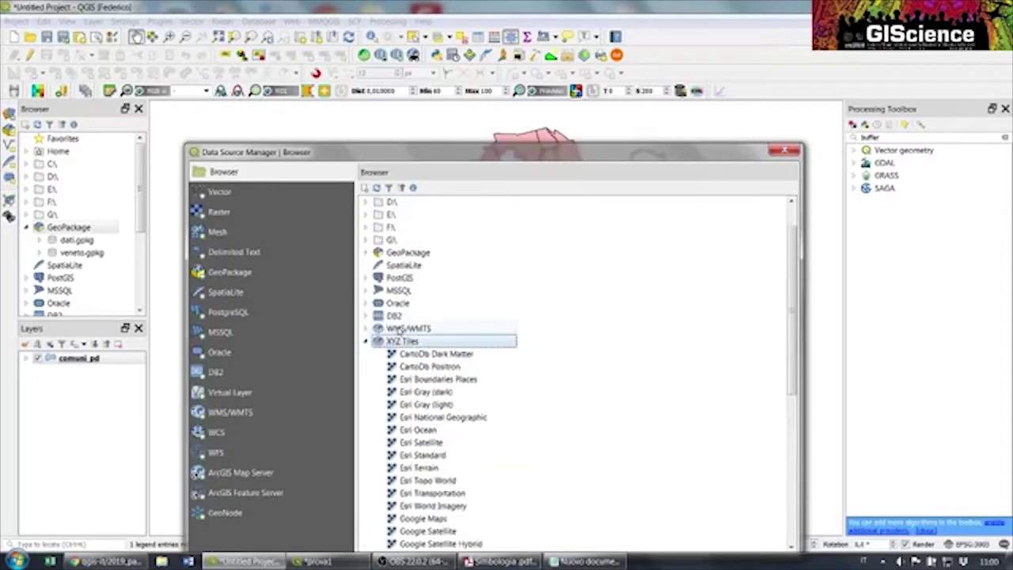
scroll(399, 328, down, 1)
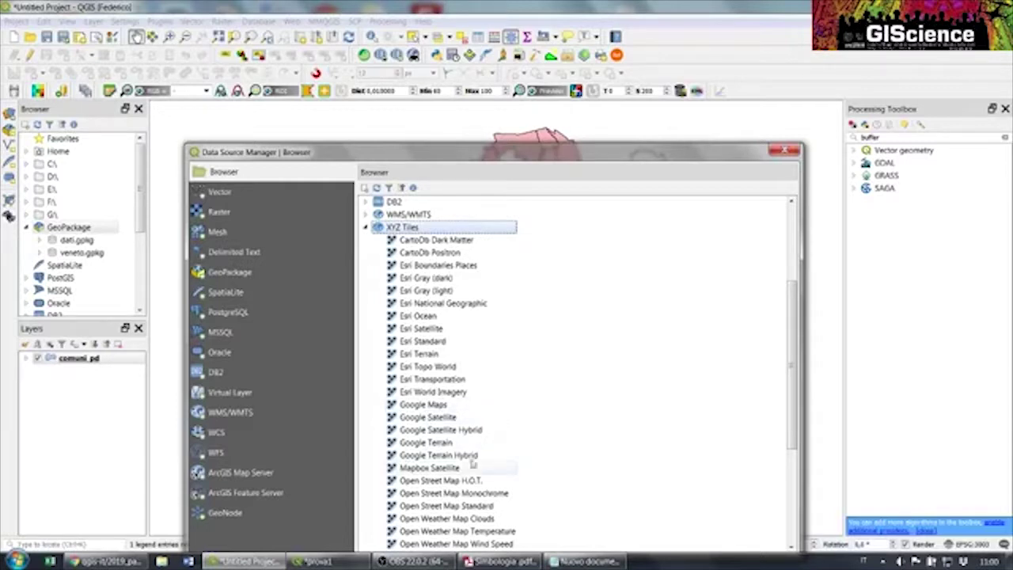
scroll(464, 454, up, 2)
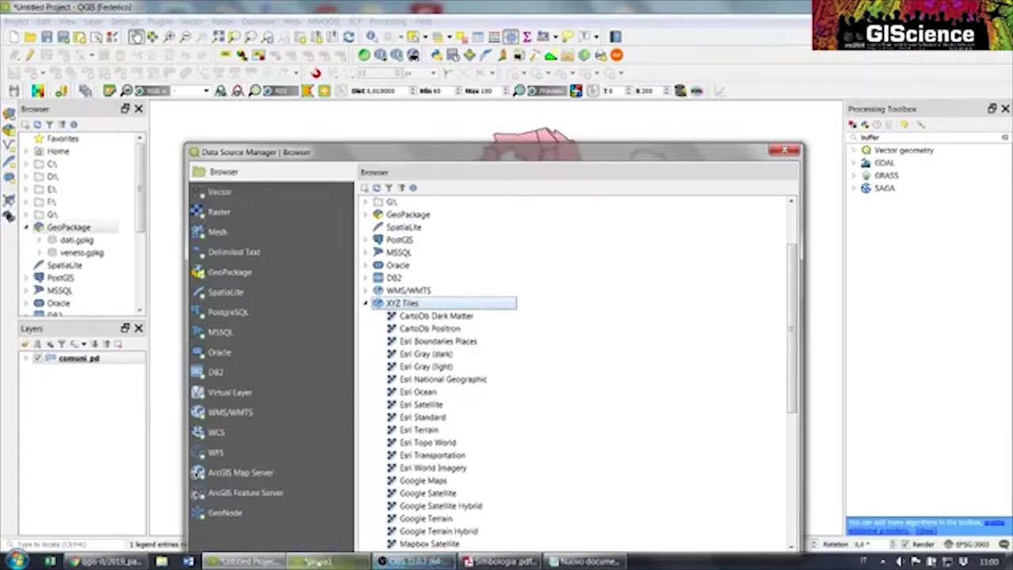
Switch to the qgis-it/2019_padova_workshop GitHub page in the web browser and open the PARTE 2 outline from the README
mouse_move(424, 564)
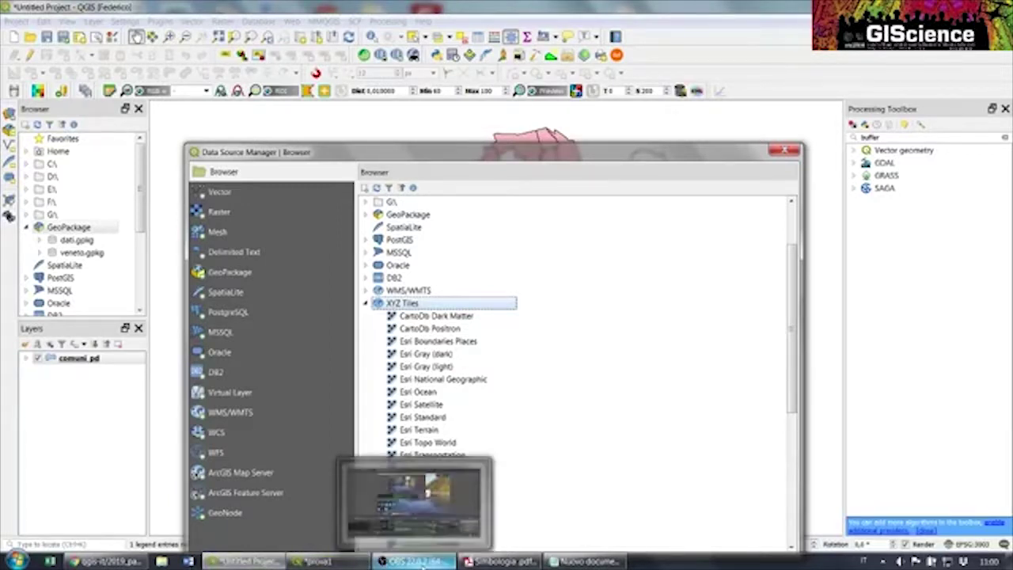
mouse_move(585, 563)
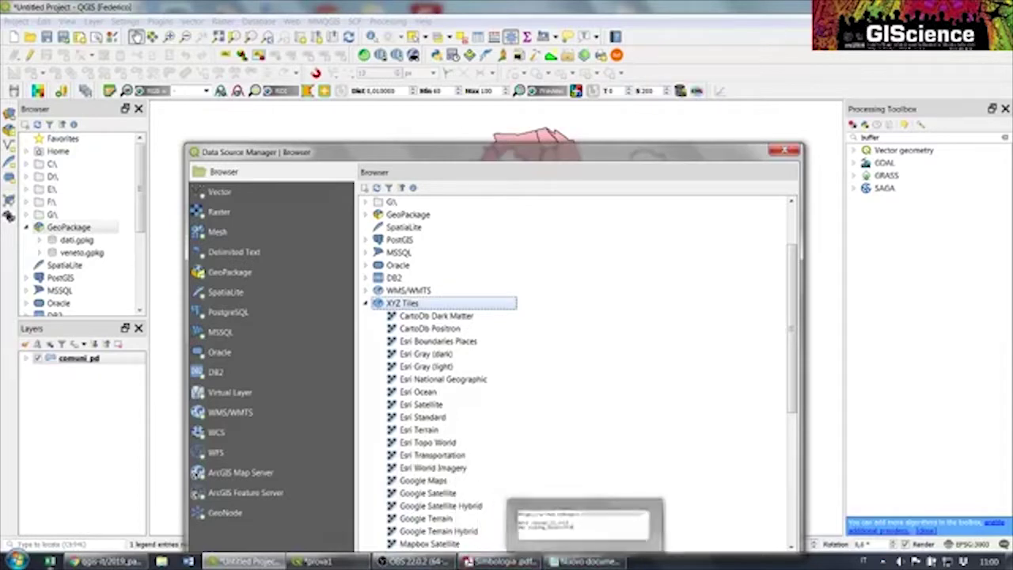
click(95, 561)
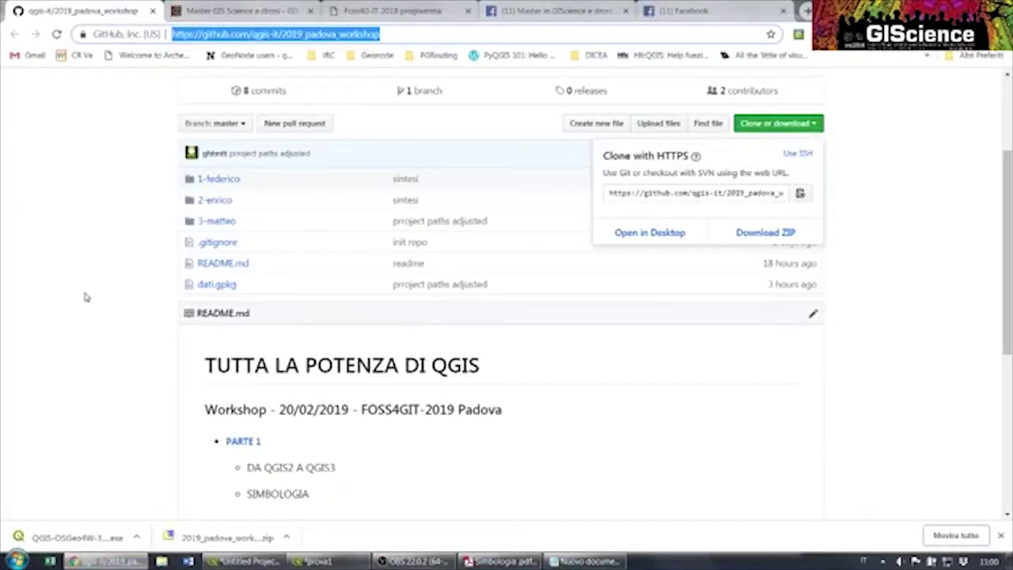
scroll(106, 174, down, 1)
scroll(90, 285, down, 3)
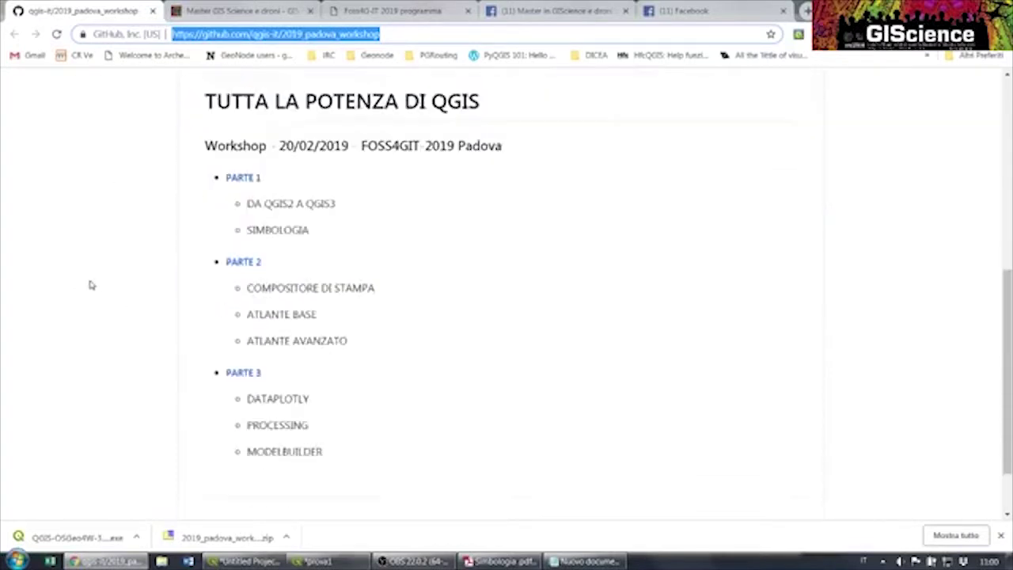
scroll(57, 285, up, 5)
scroll(69, 275, down, 5)
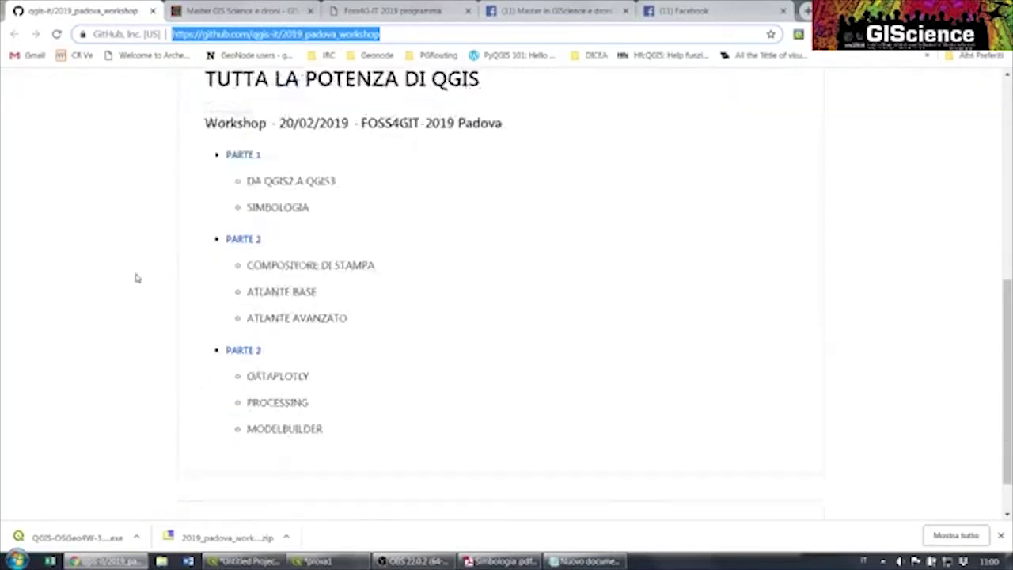
scroll(426, 260, up, 5)
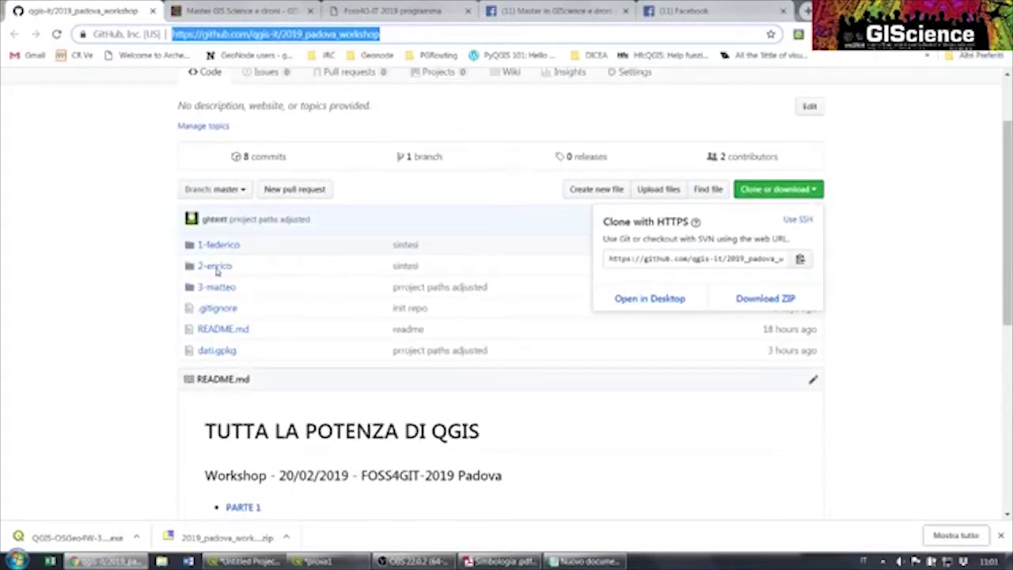
scroll(282, 396, down, 3)
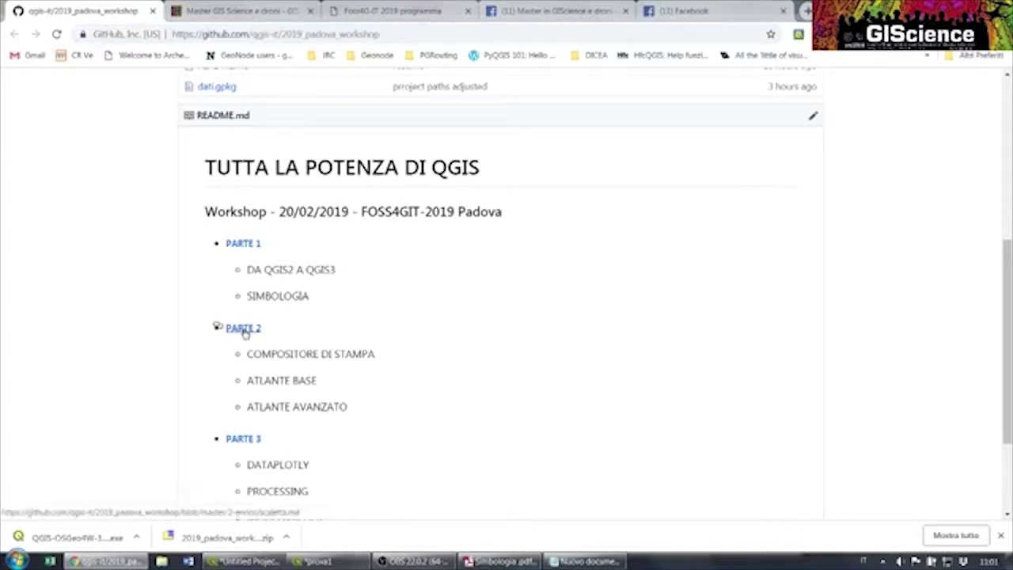
click(247, 329)
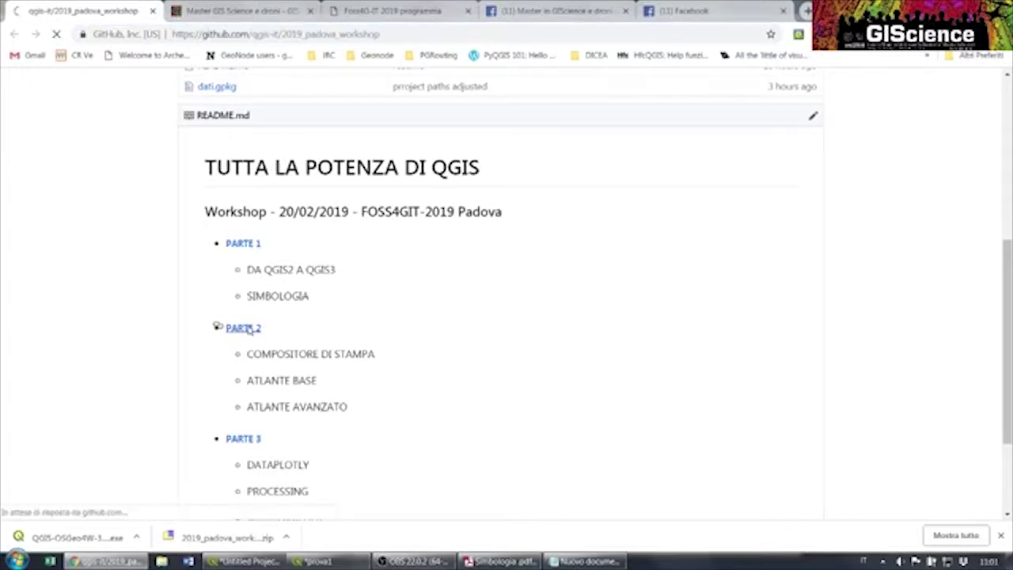
scroll(134, 328, down, 3)
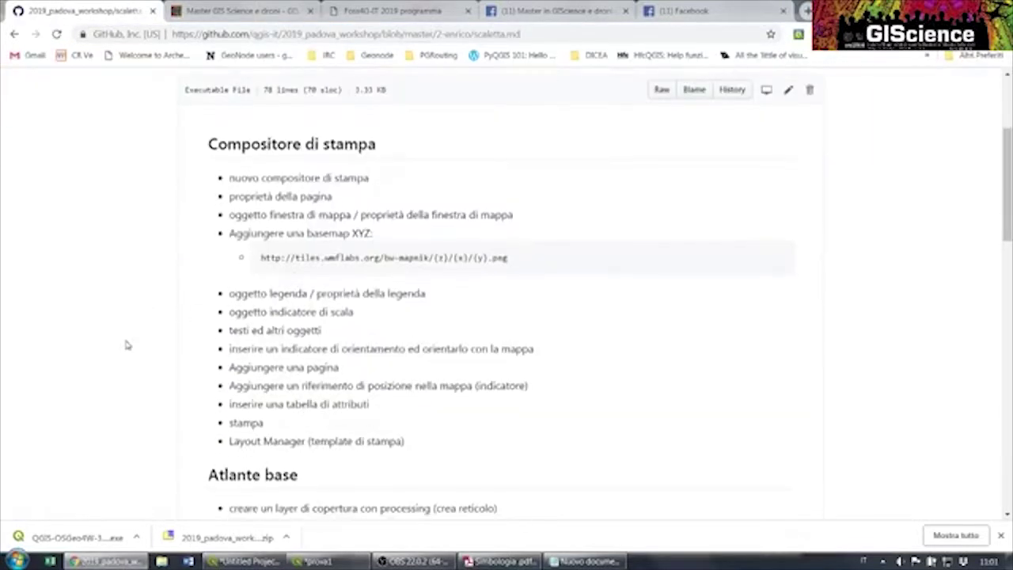
drag(261, 257, 512, 272)
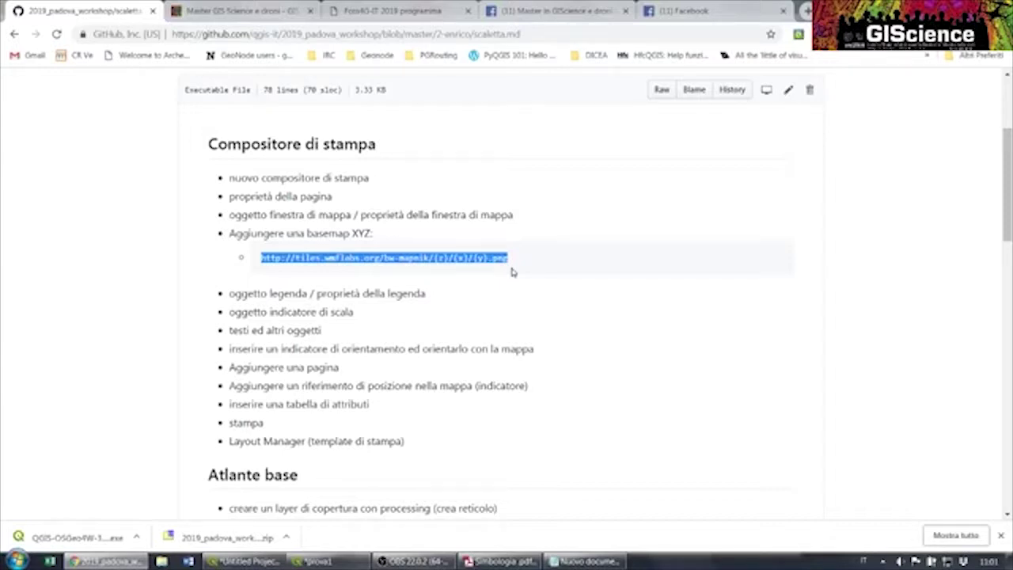
click(532, 262)
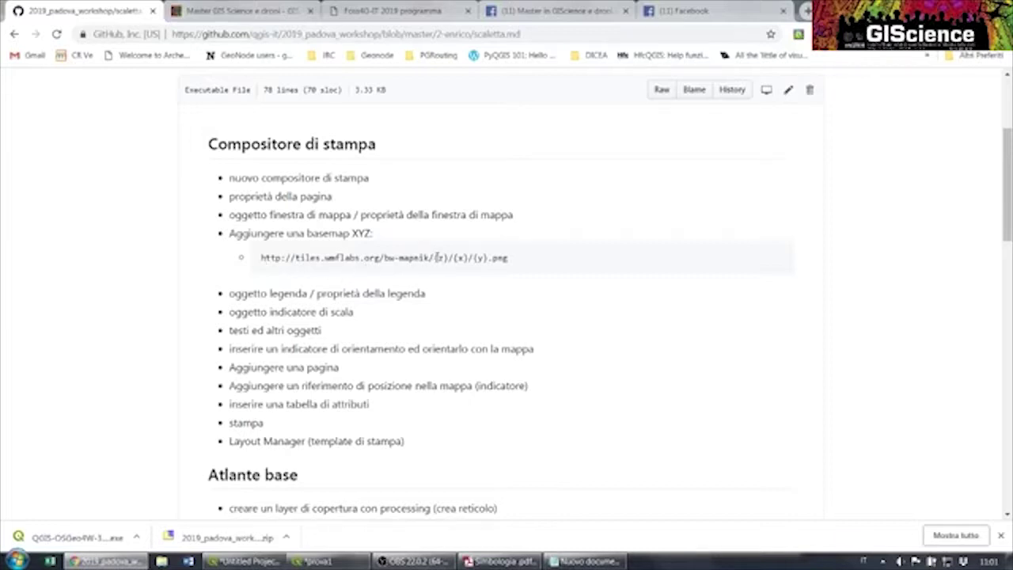
drag(435, 258, 494, 254)
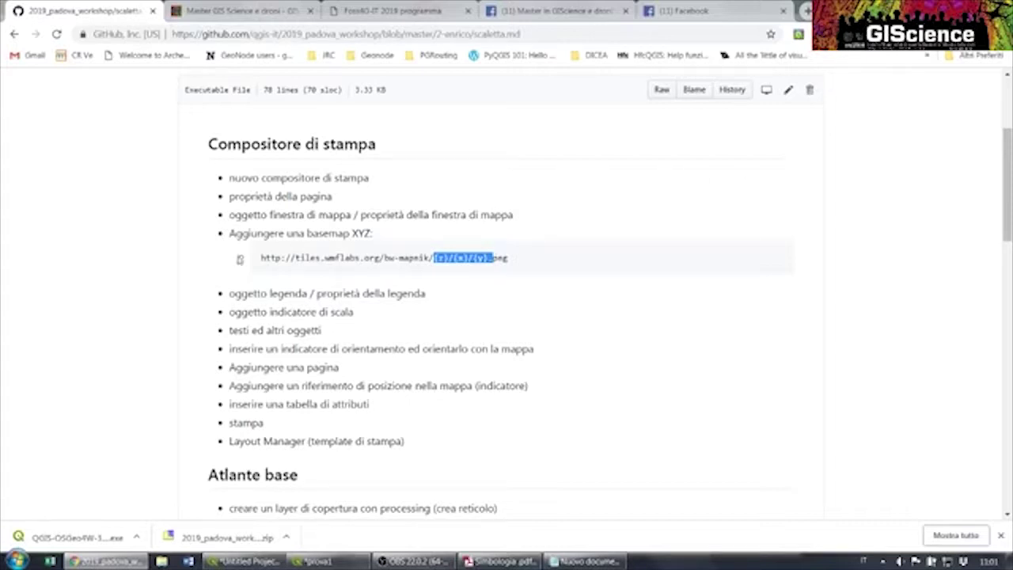
click(261, 257)
drag(263, 257, 528, 268)
key(ctrl+c)
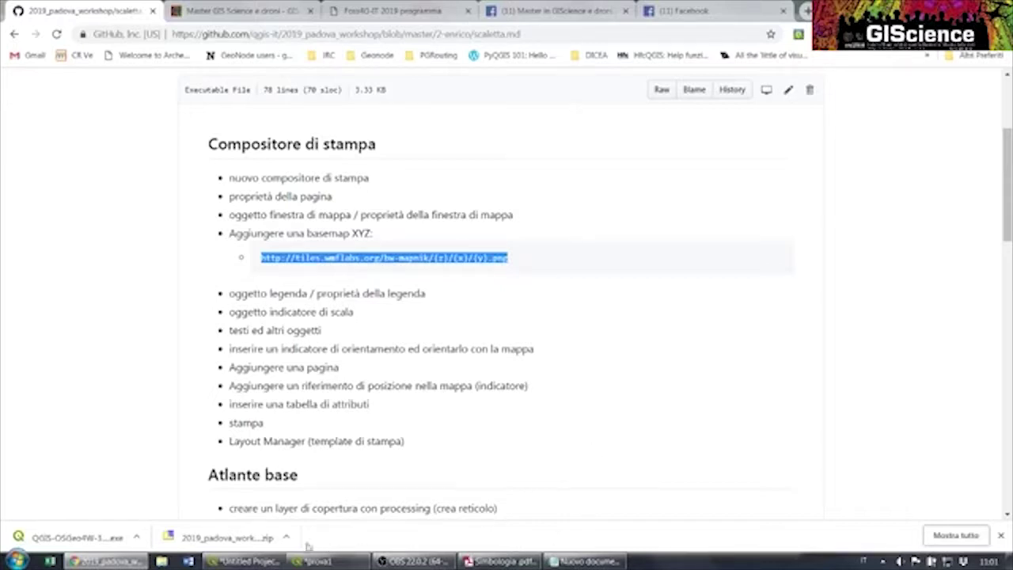
Switch back to the main QGIS project window and create an XYZ Tiles connection named nostra using the copied tile URL
click(236, 560)
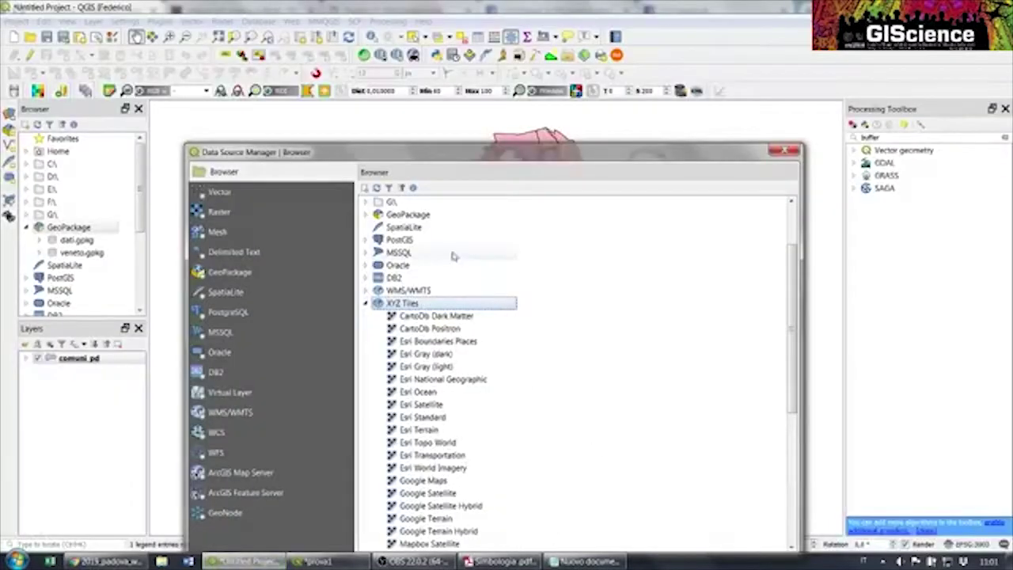
right_click(400, 306)
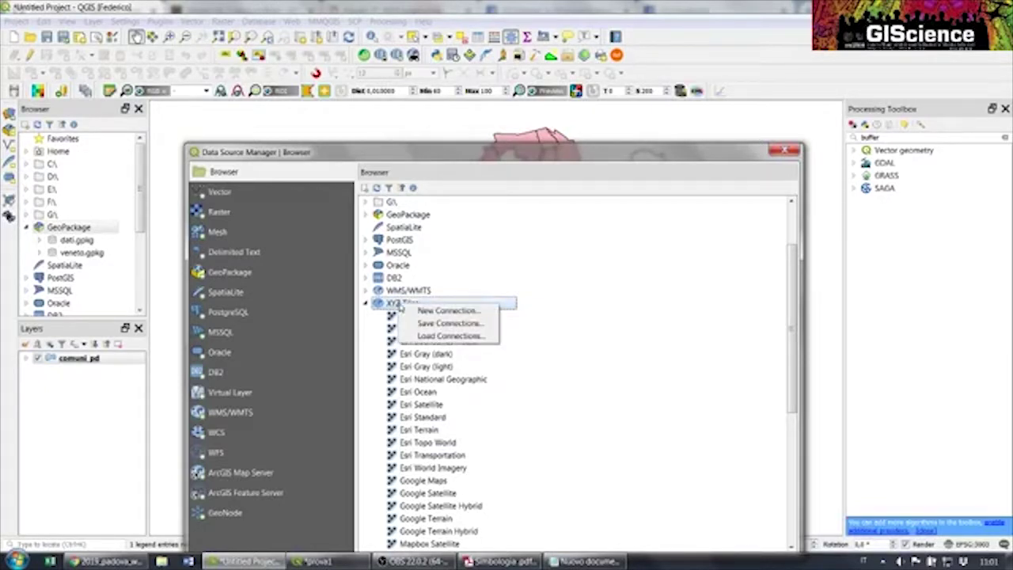
click(434, 317)
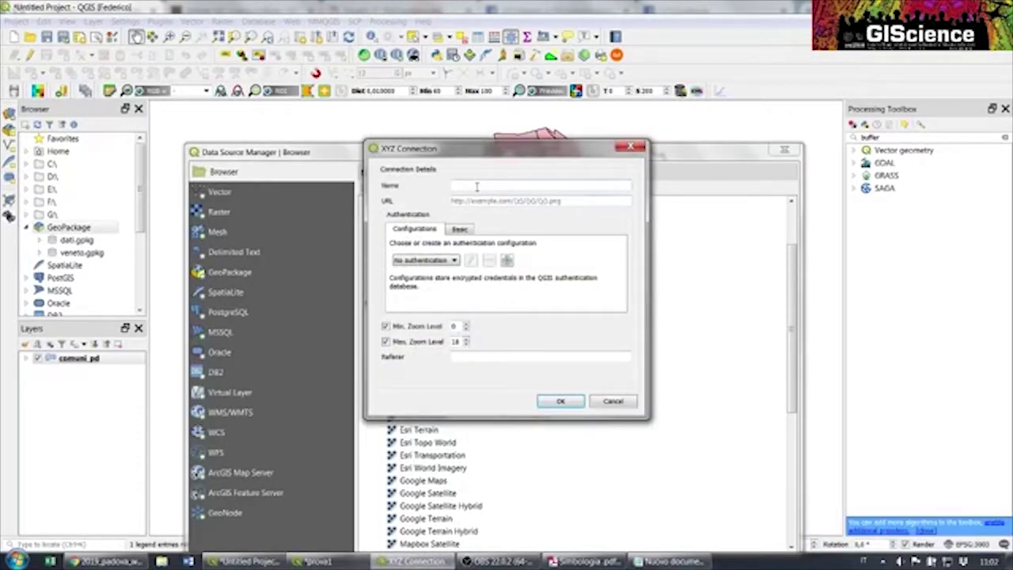
text(osm)
text(ra)
click(457, 201)
key(ctrl+v)
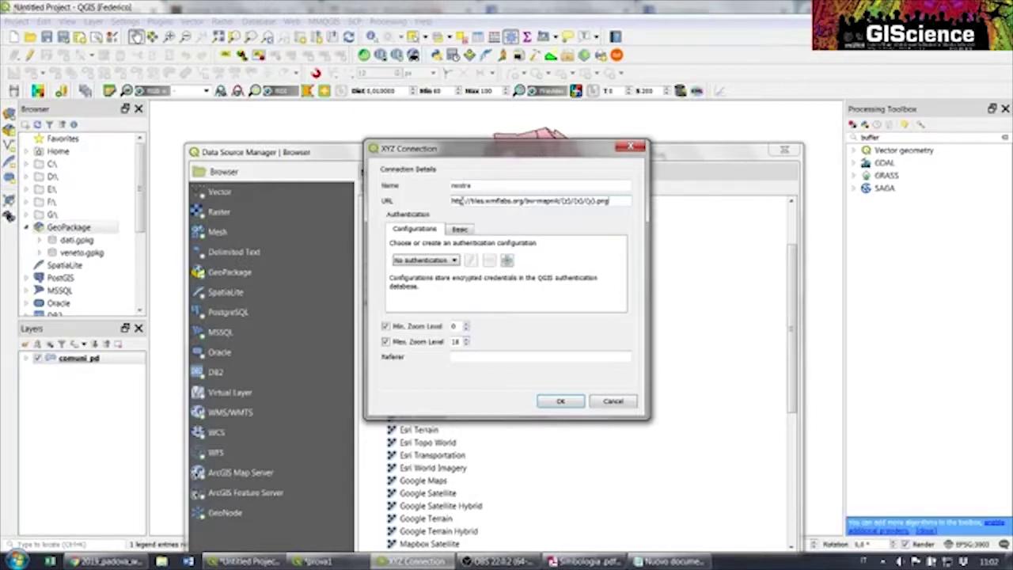
click(560, 401)
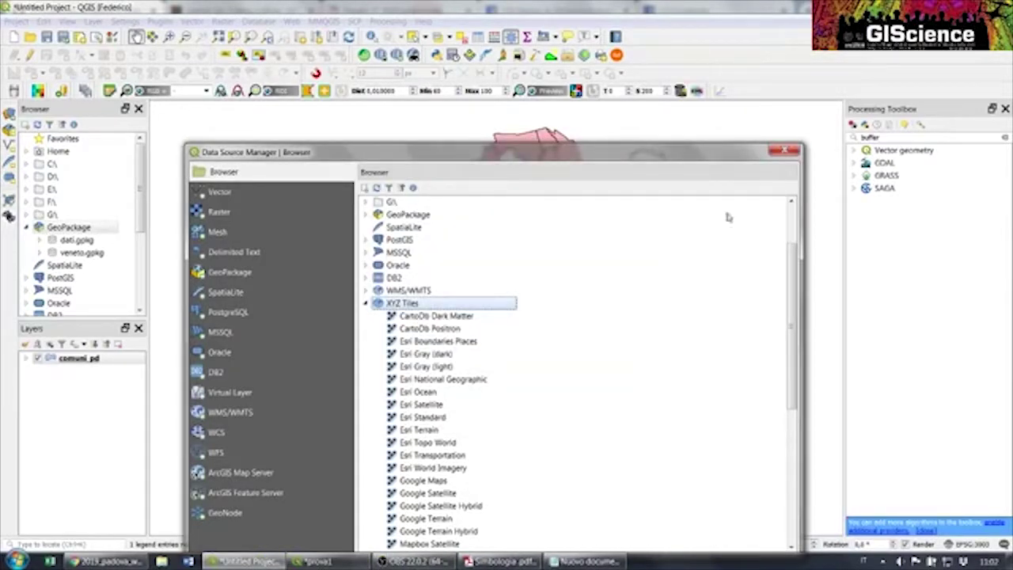
Add the nostra XYZ tile service to the project as a layer and close the Data Source Manager
scroll(797, 269, down, 3)
scroll(797, 304, down, 1)
click(391, 432)
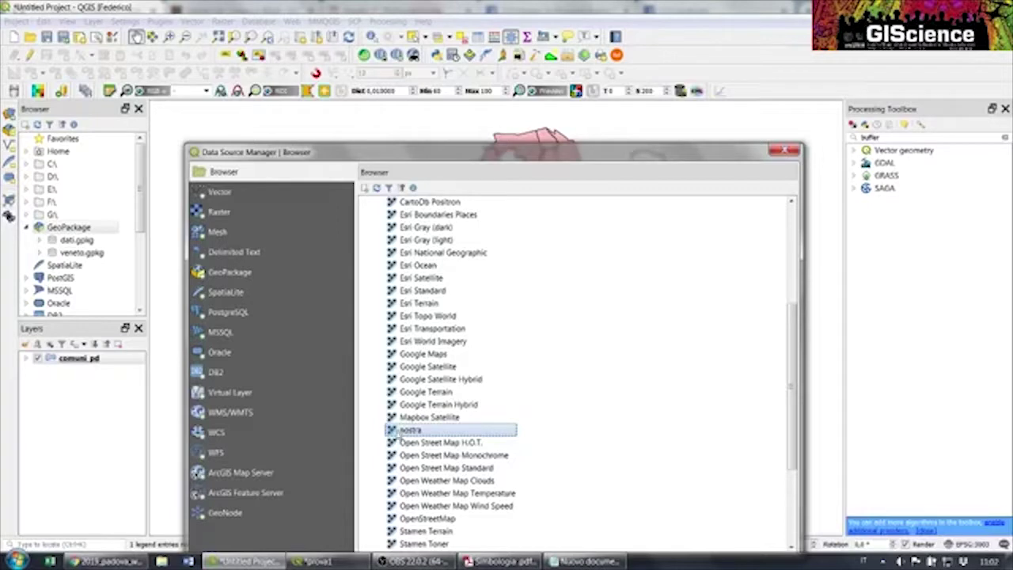
double_click(399, 434)
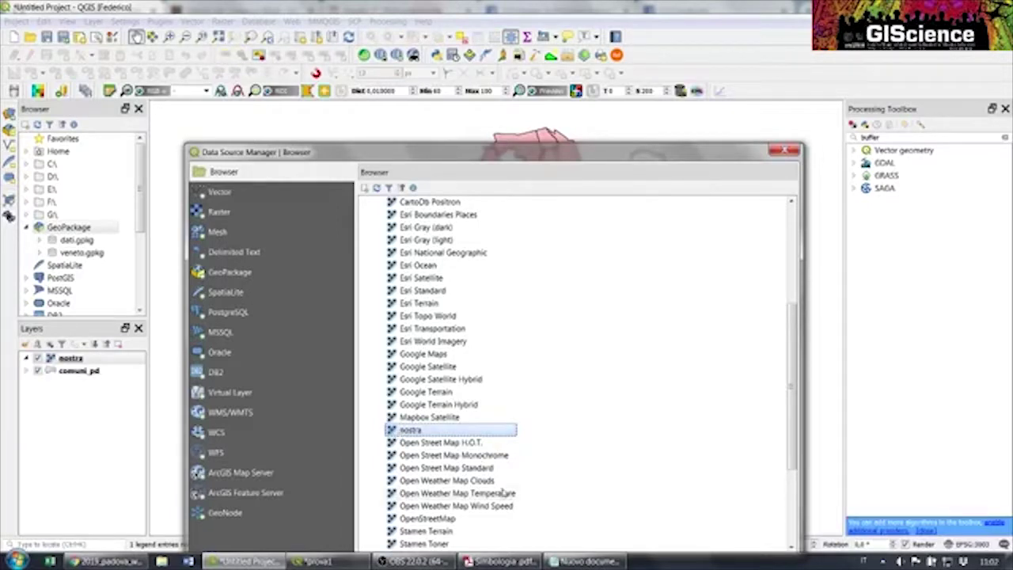
click(783, 151)
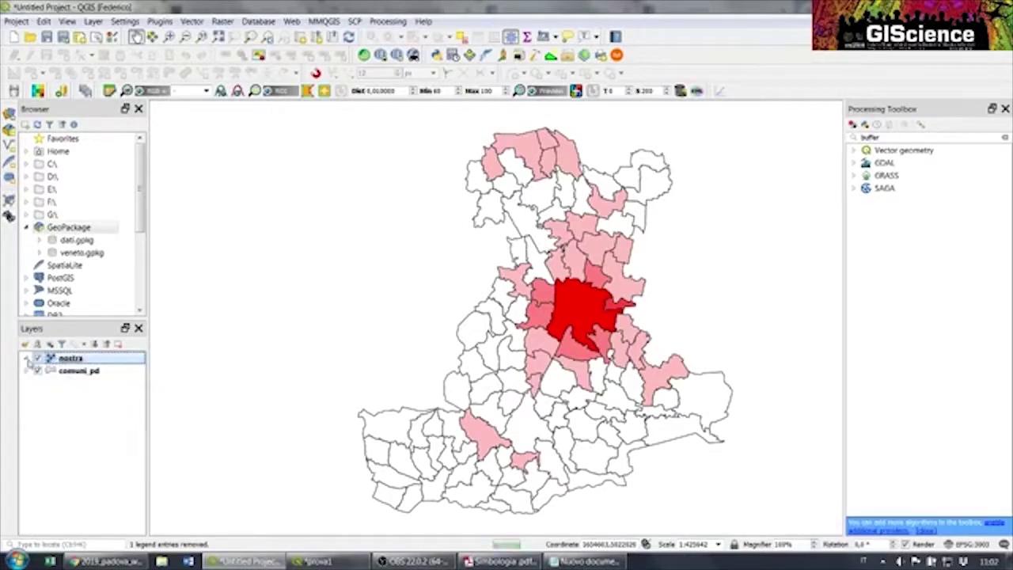
Move the nostra basemap below the comuni_pd layer in the layer order
right_click(60, 358)
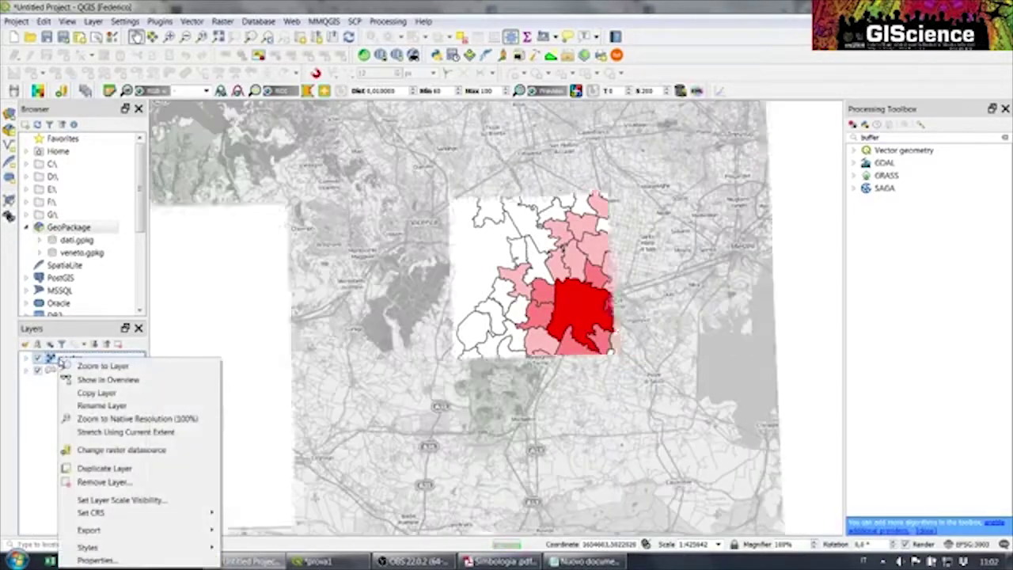
key(ctrl+d)
drag(67, 360, 76, 378)
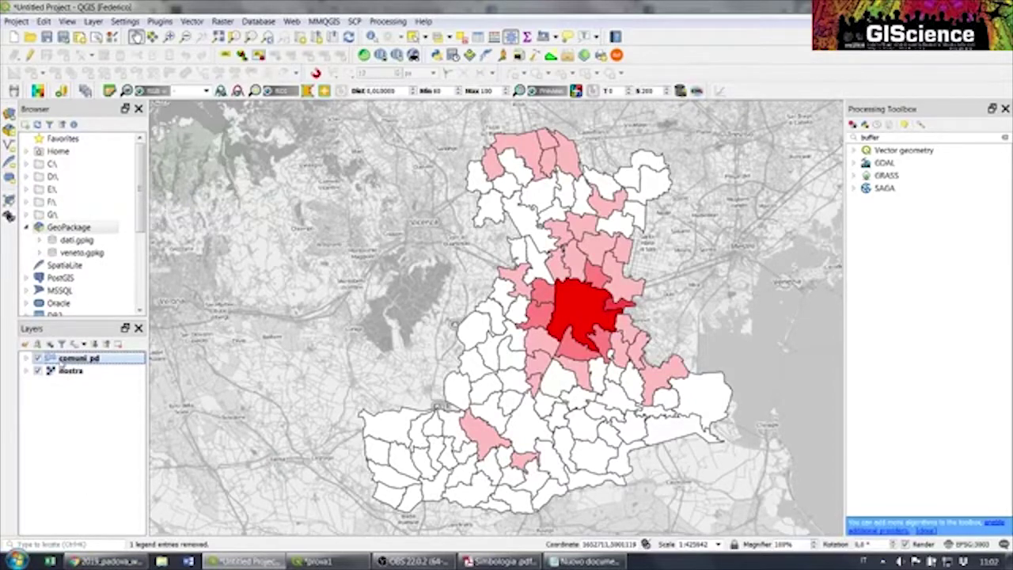
Change the comuni_pd symbology to Single symbol with the symbol layer type Outline: Simple line, and apply it
right_click(62, 360)
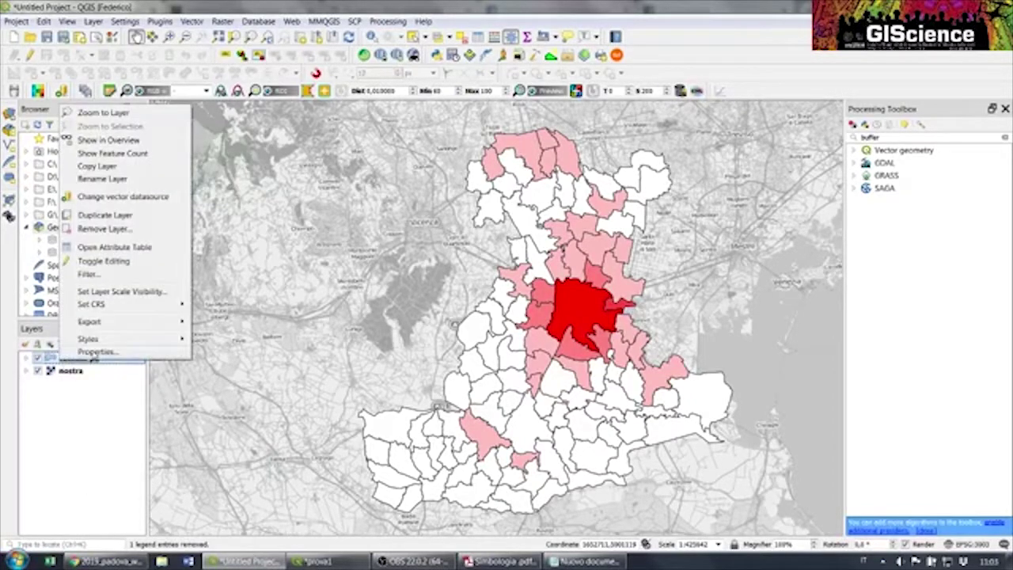
click(96, 352)
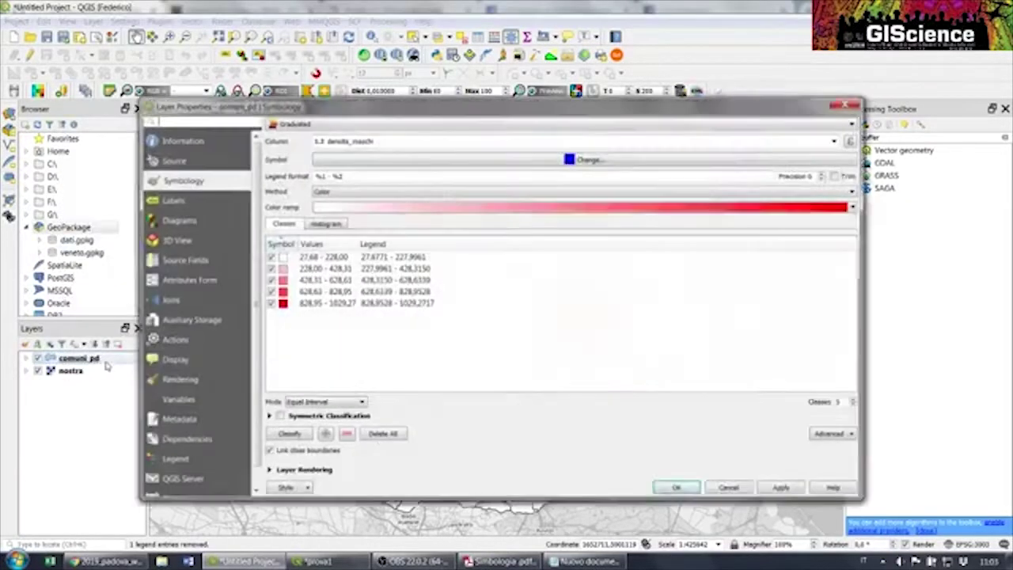
click(291, 123)
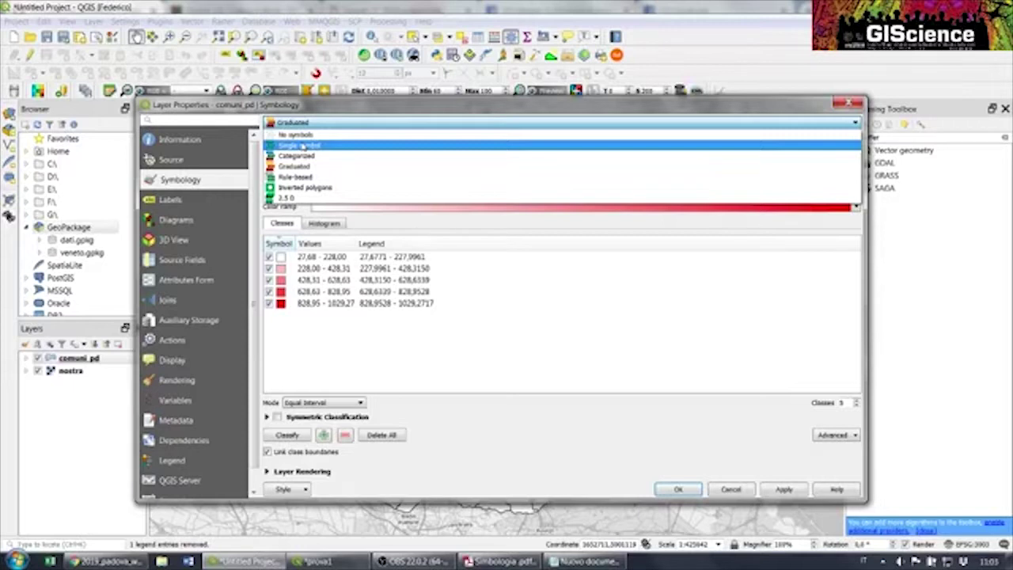
click(314, 148)
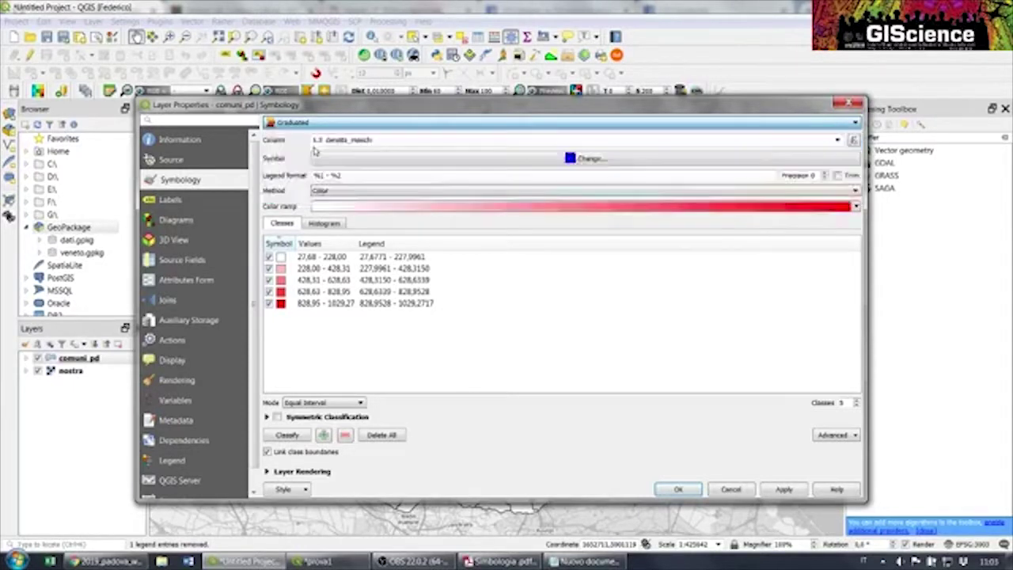
click(322, 154)
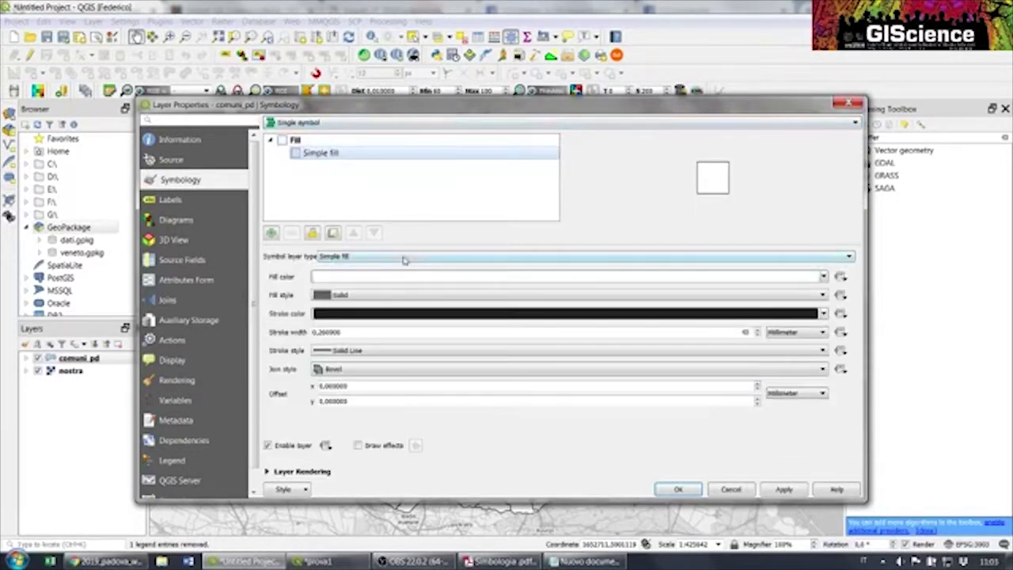
click(372, 259)
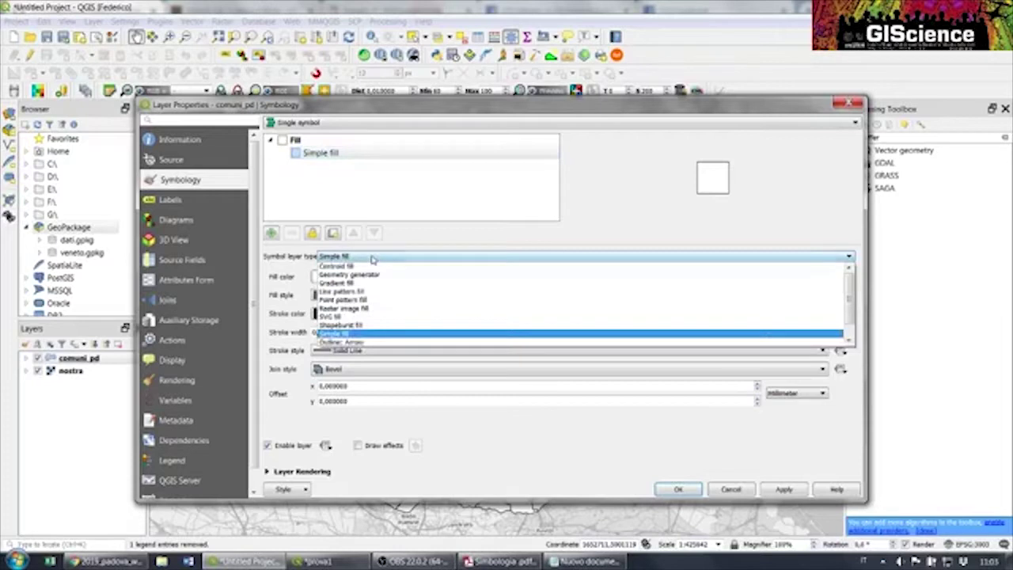
scroll(372, 332, down, 1)
click(366, 342)
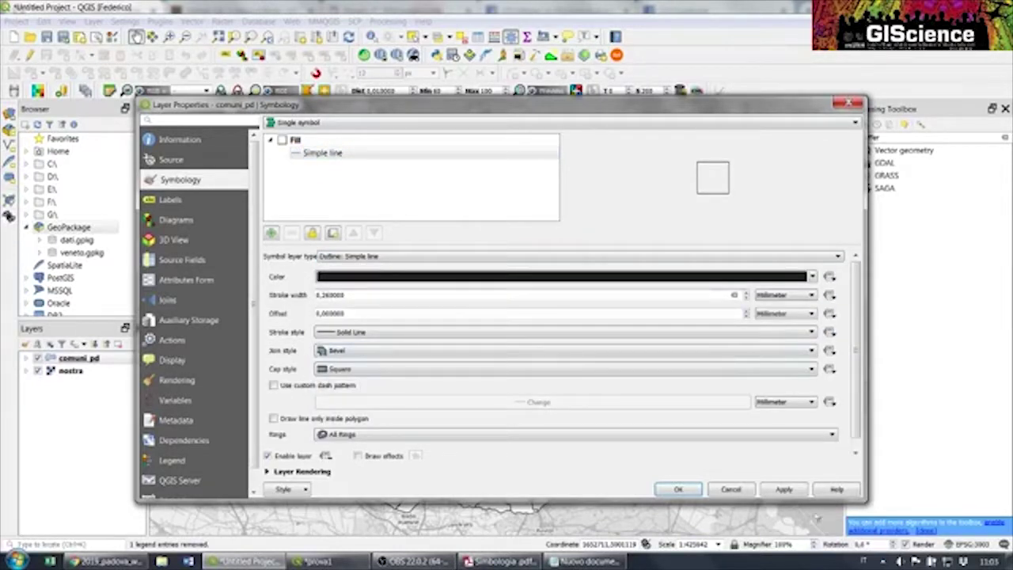
click(677, 491)
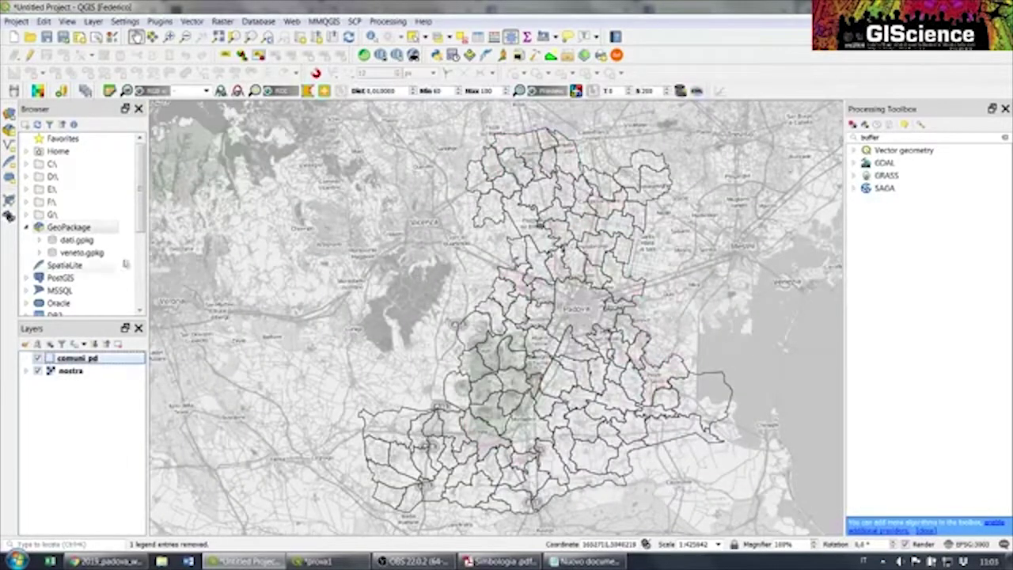
Turn on single labels for the comuni_pd layer using the NOMCOM field and accept the layer properties
right_click(50, 360)
click(83, 345)
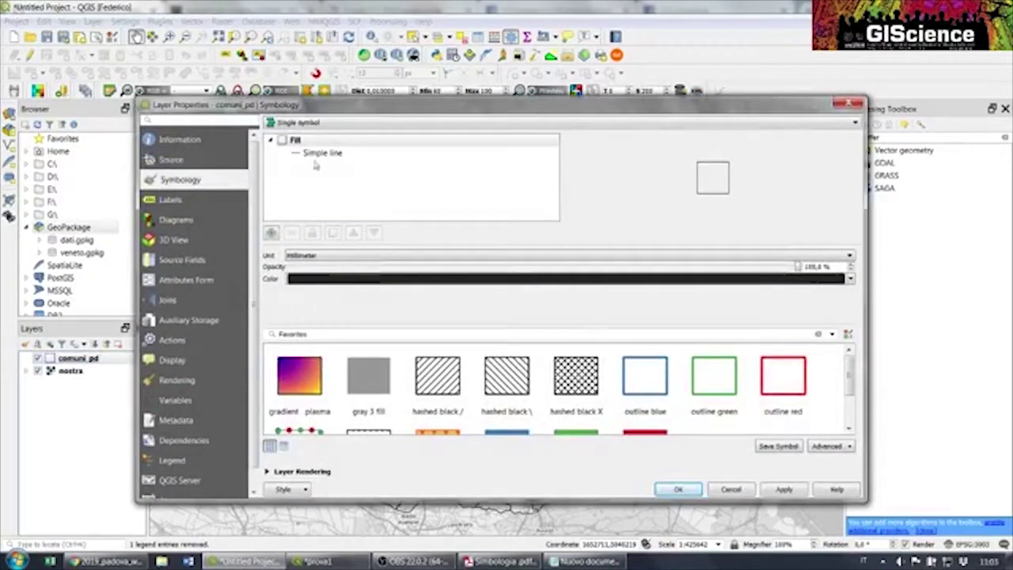
click(170, 200)
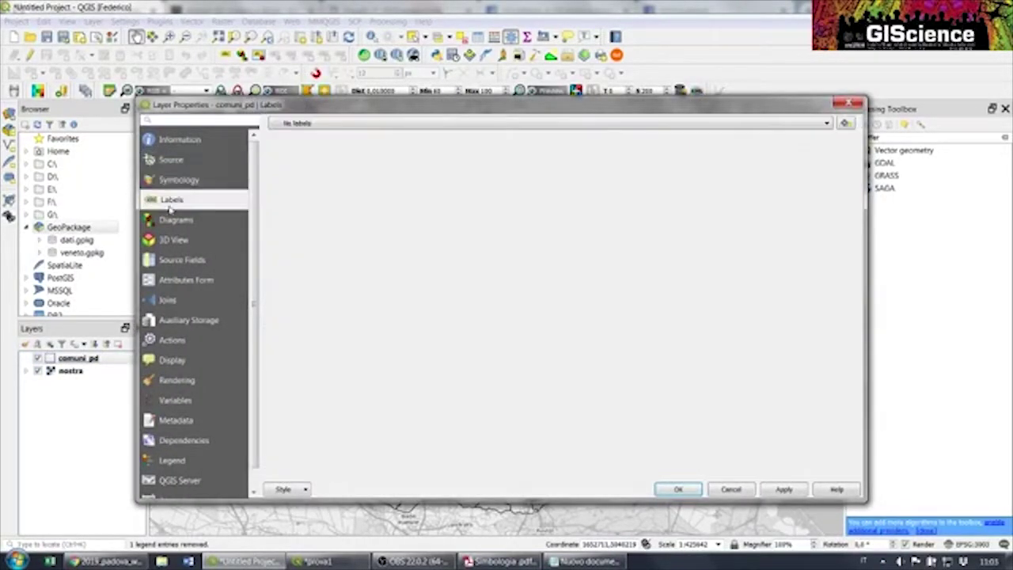
click(323, 125)
click(316, 145)
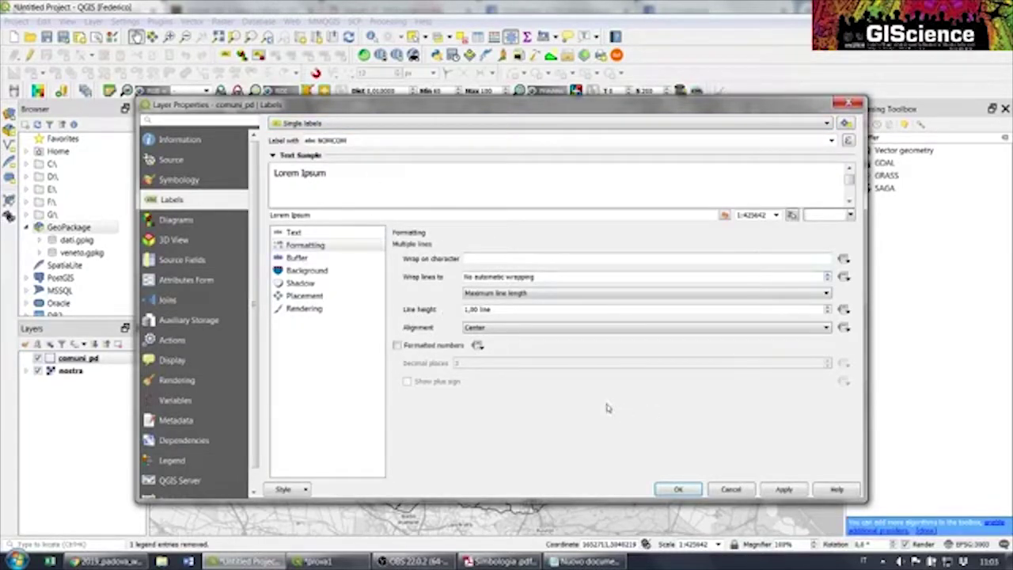
click(297, 295)
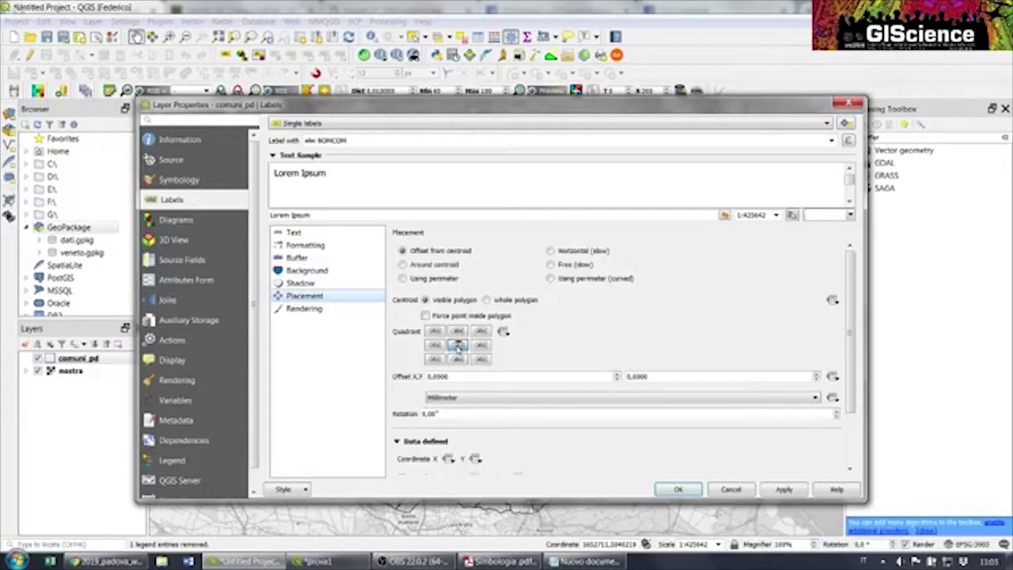
click(304, 245)
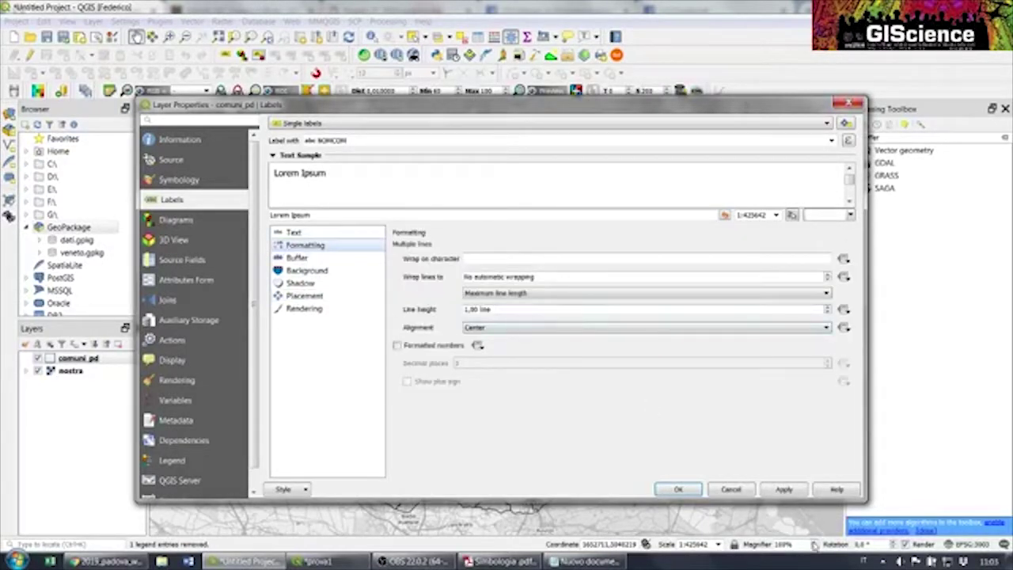
click(678, 489)
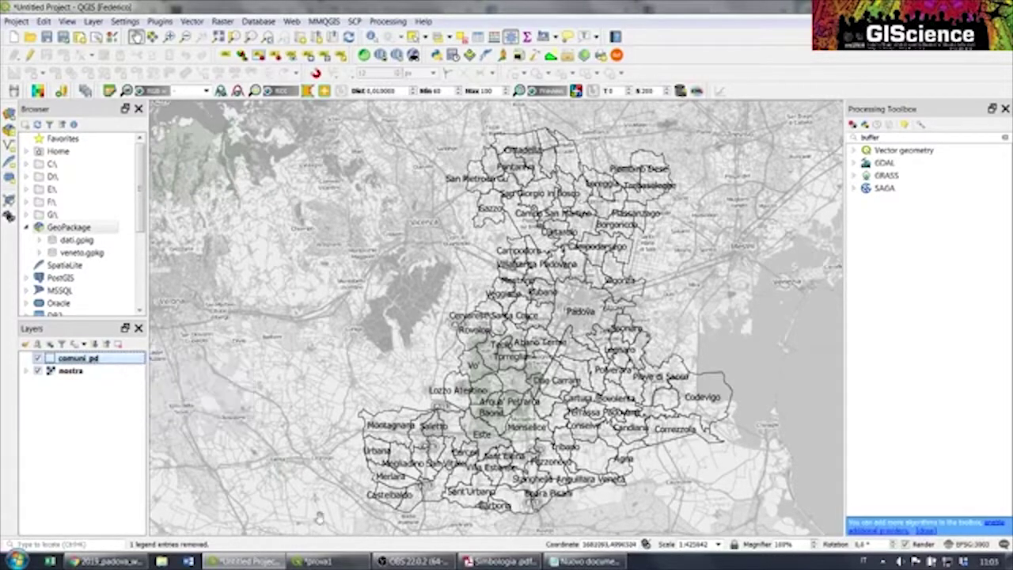
Switch to the prova1 print layout and move the densita' legend up so it fits inside the second page
mouse_move(316, 559)
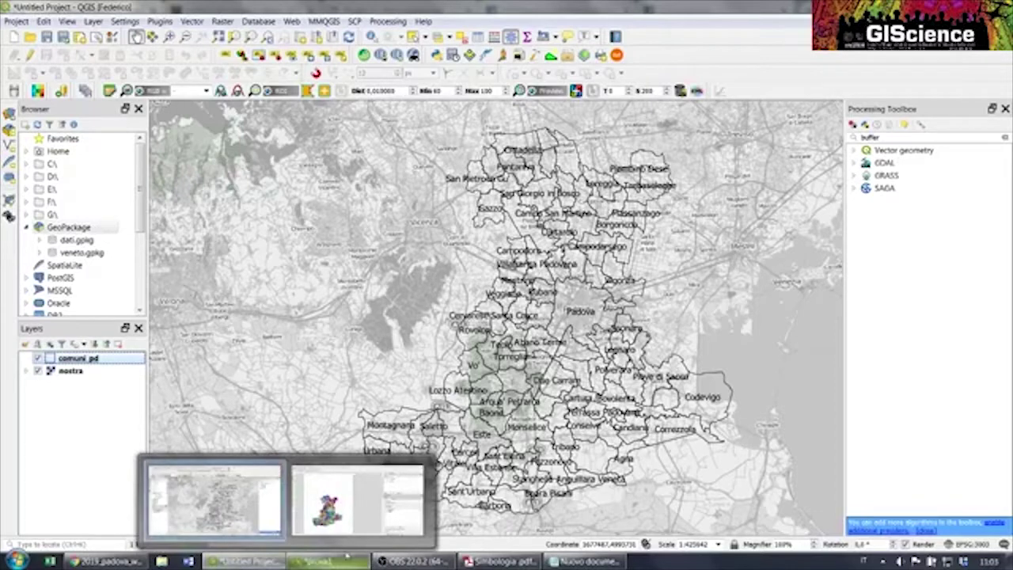
click(343, 479)
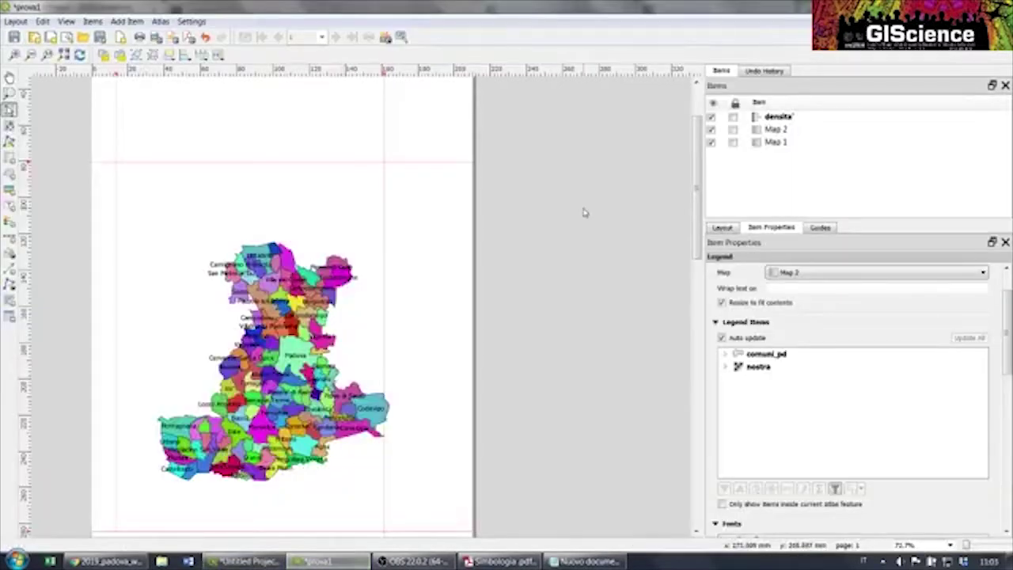
scroll(538, 250, down, 2)
scroll(545, 369, down, 2)
scroll(343, 459, up, 3)
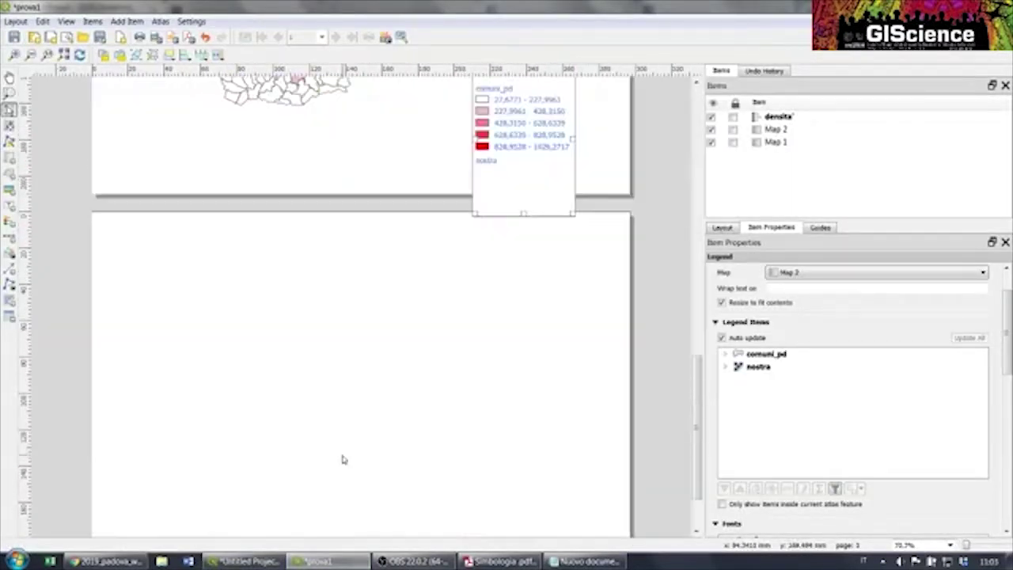
scroll(343, 457, down, 2)
scroll(364, 446, up, 2)
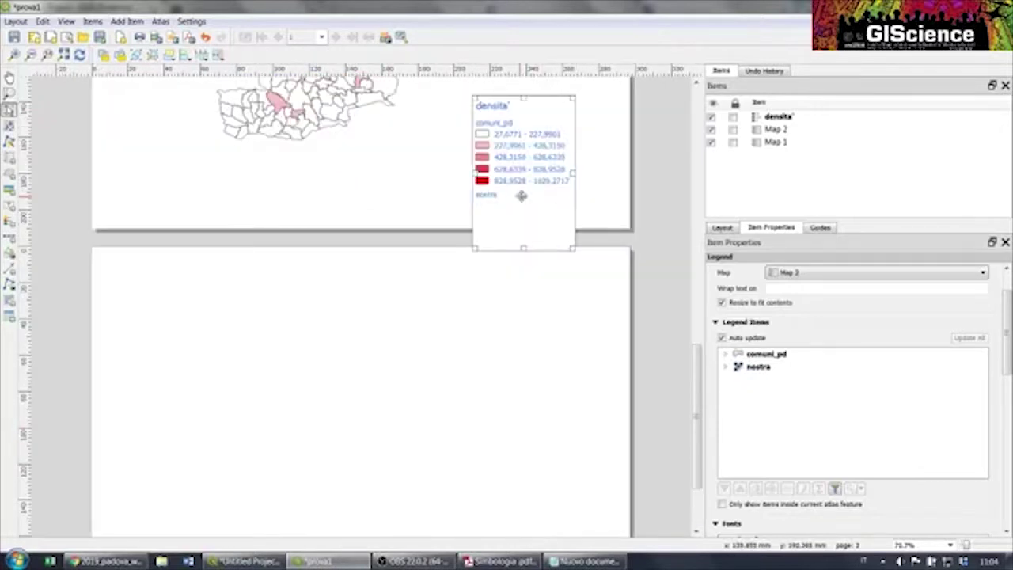
drag(519, 195, 533, 142)
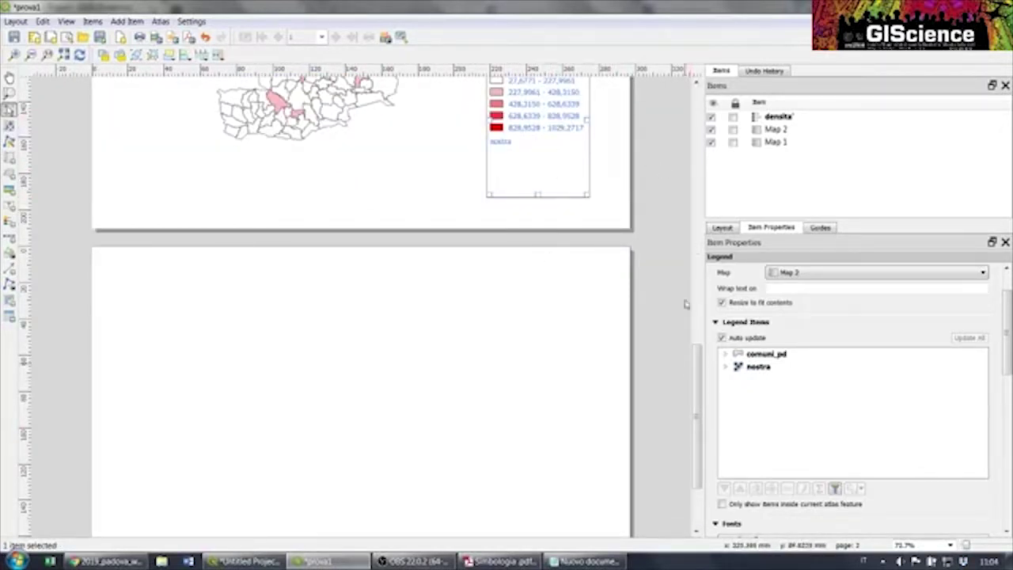
Add a new map about 187 mm square to the left part of the empty third page
scroll(693, 387, up, 3)
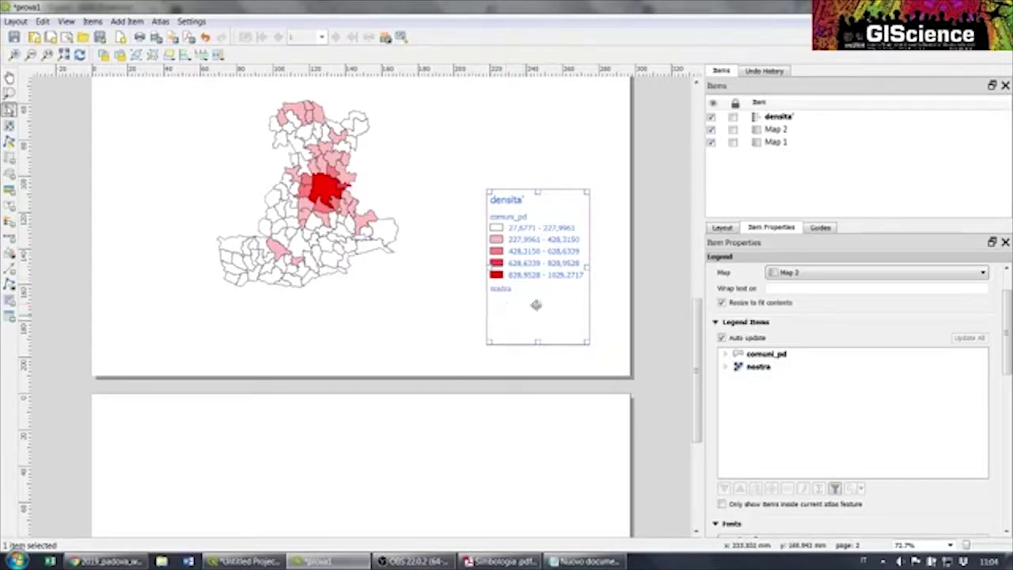
drag(696, 369, 696, 447)
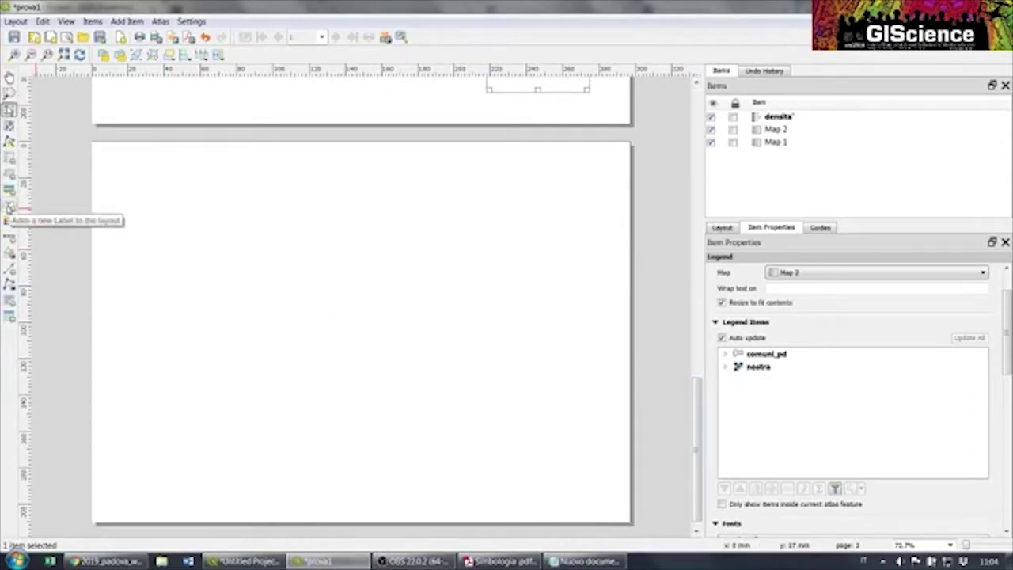
click(10, 158)
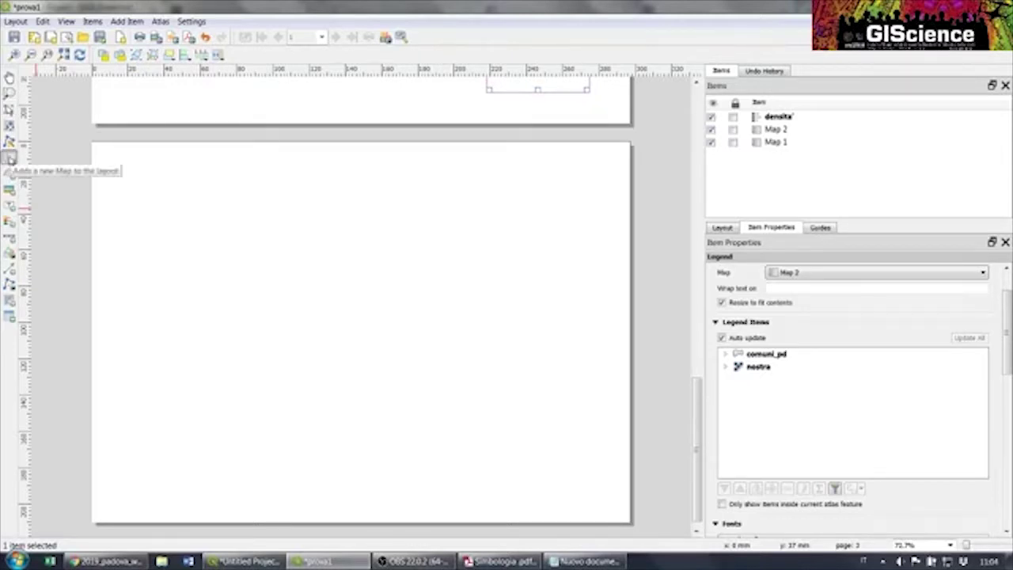
drag(115, 164, 455, 502)
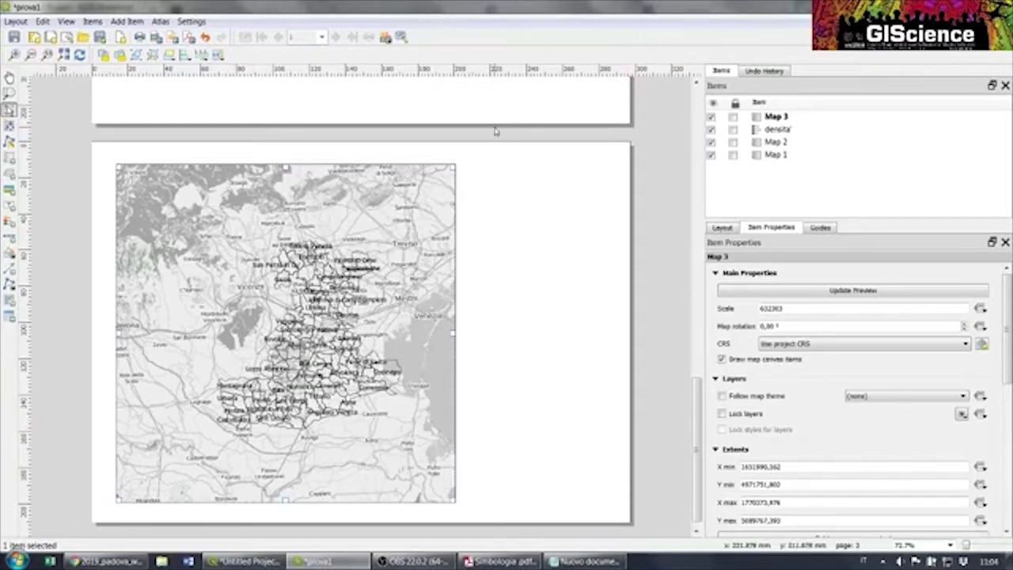
Set the third page map's scale to 500000 and shift its content slightly to the left within the frame
click(789, 308)
drag(790, 308, 726, 310)
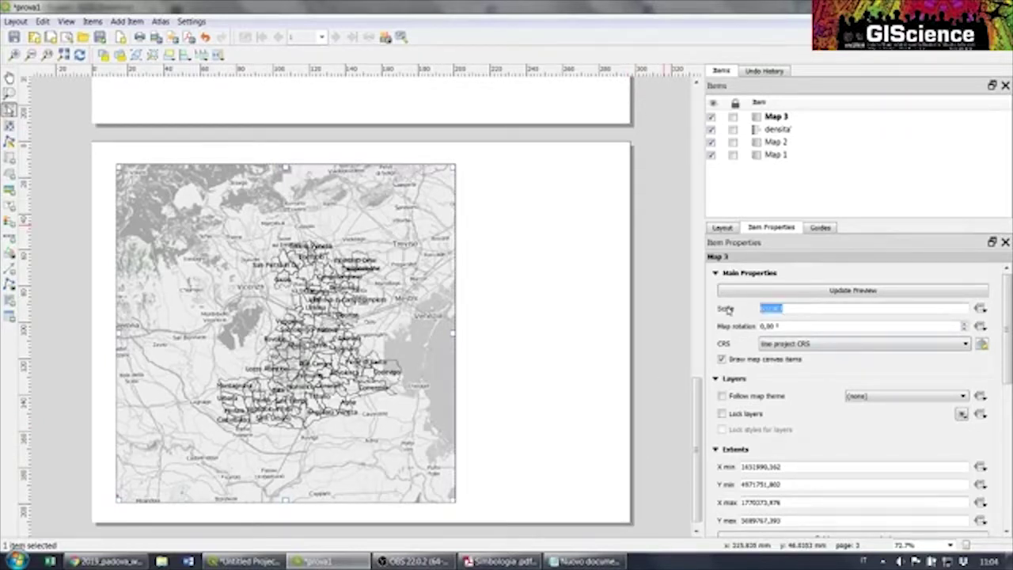
text(30)
key(Return)
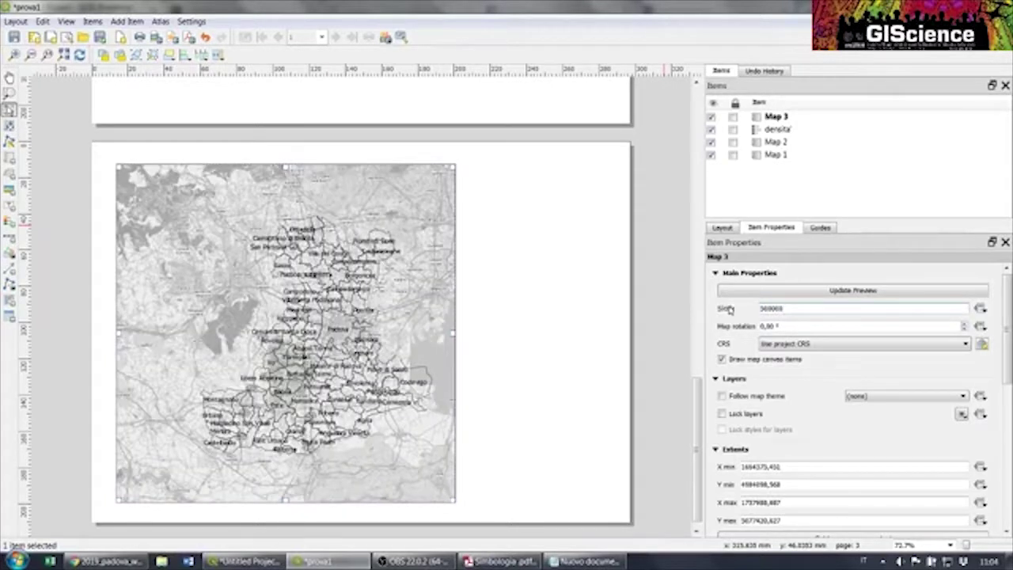
click(10, 125)
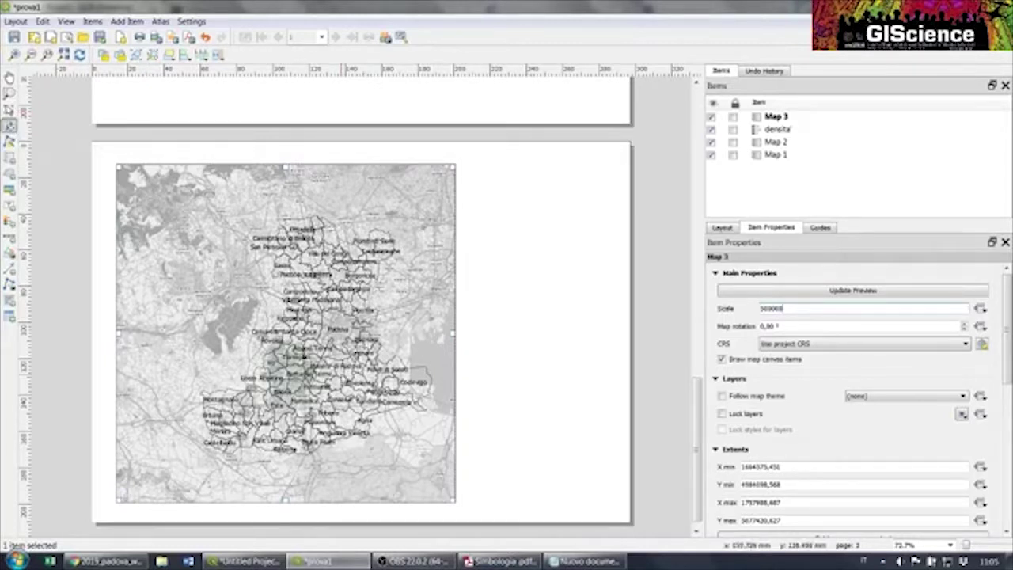
drag(343, 379, 316, 380)
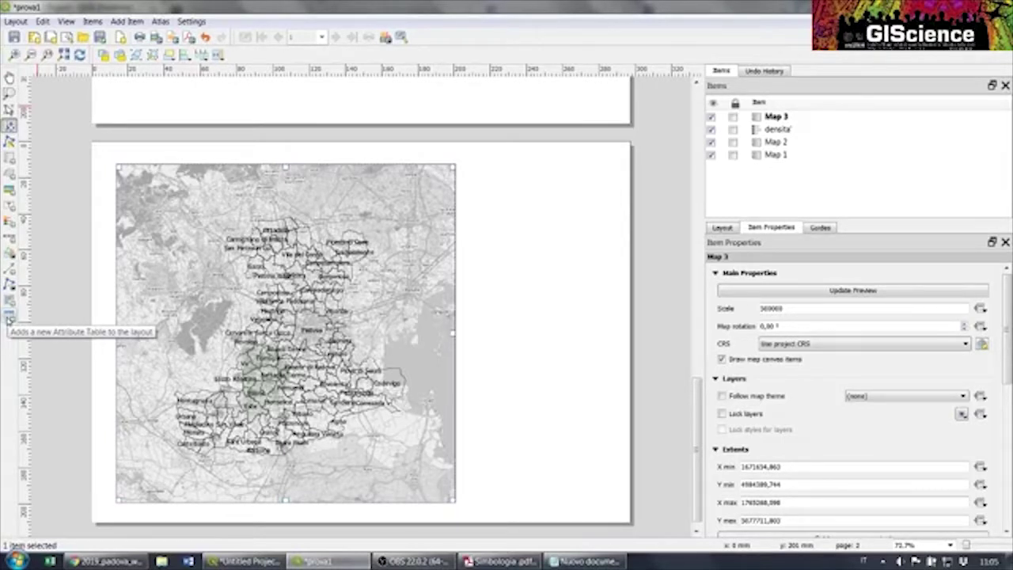
Add a text label to the right of the third page map reading MAPPA NOSTRA
click(9, 204)
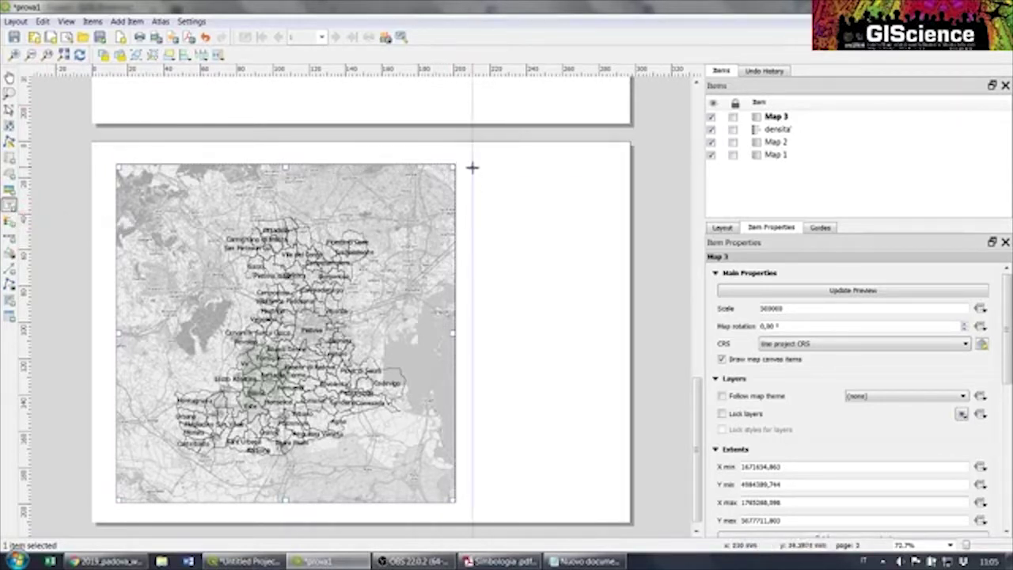
drag(472, 165, 613, 236)
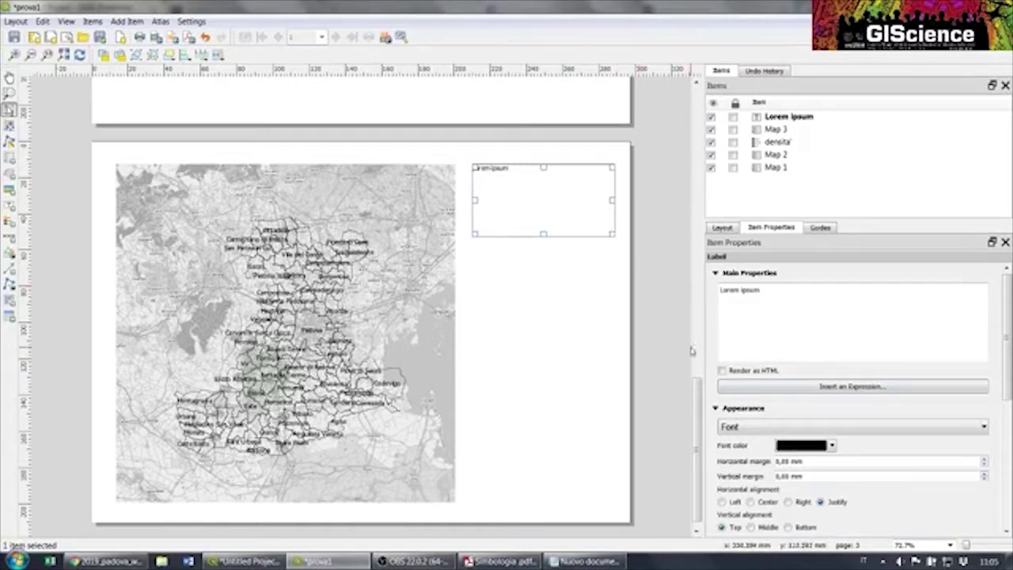
drag(773, 289, 699, 295)
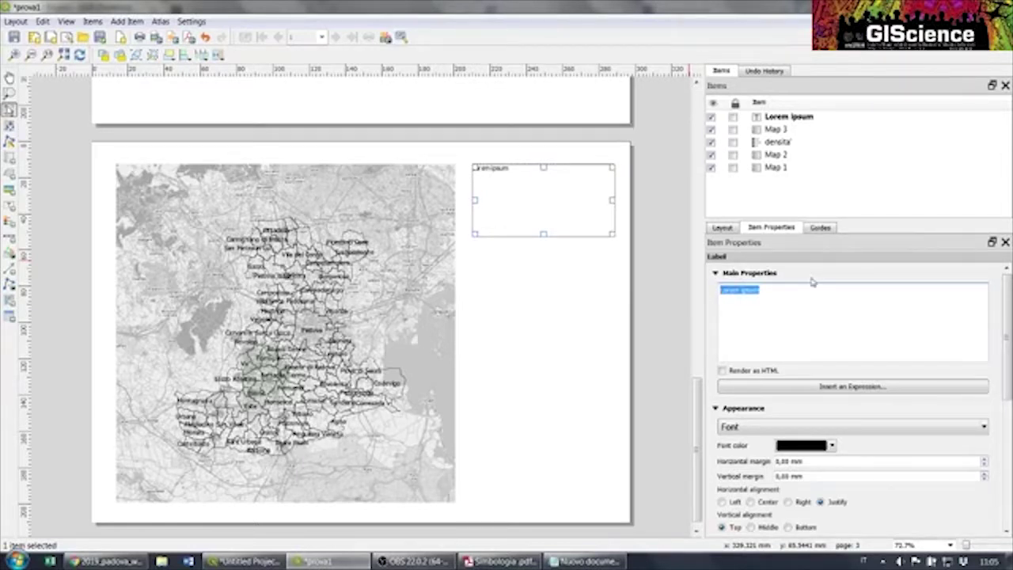
text(MAPPA NOSTRA)
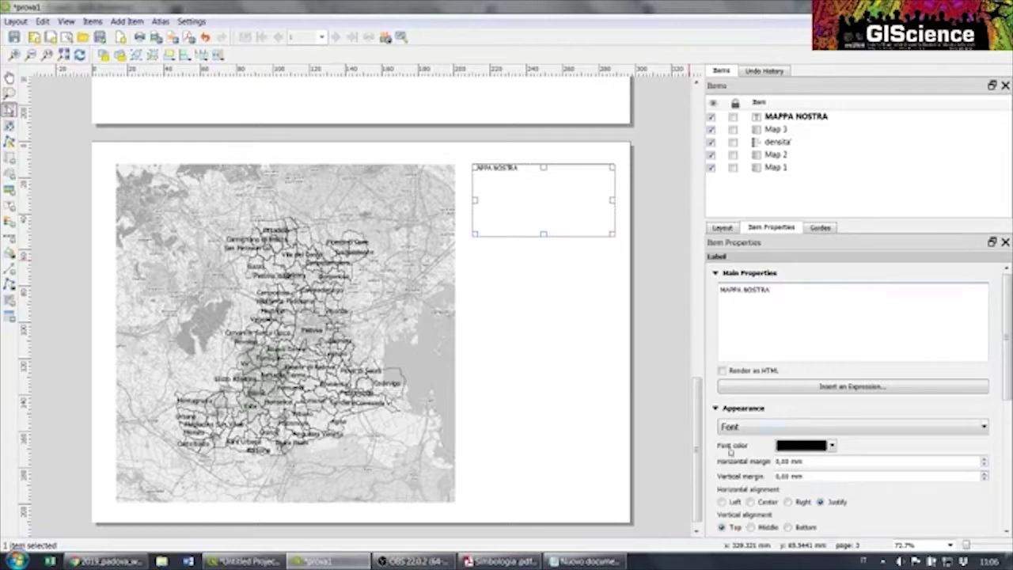
Set the MAPPA NOSTRA label's font size to 48
click(740, 427)
drag(625, 227, 625, 252)
click(591, 249)
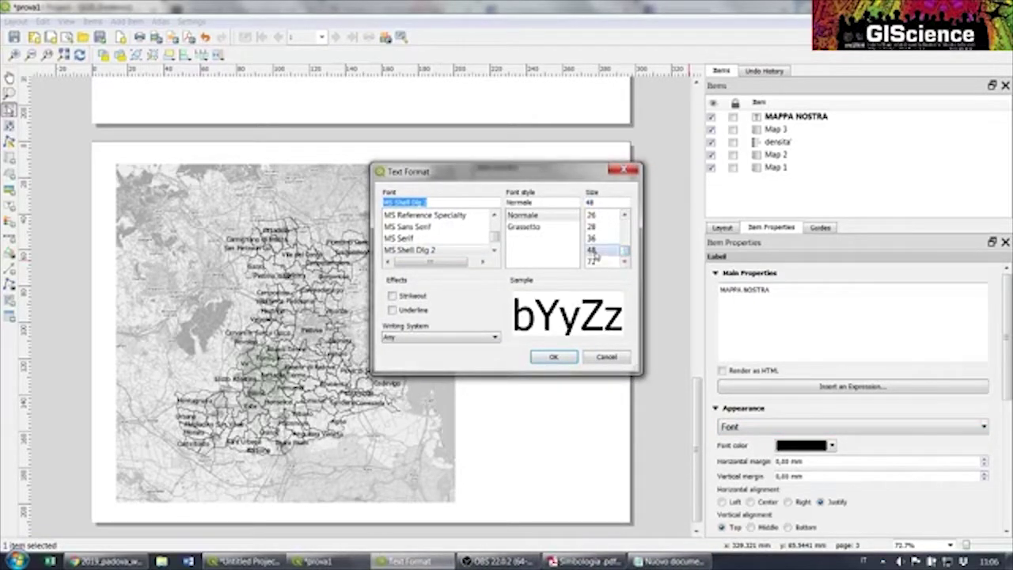
click(554, 356)
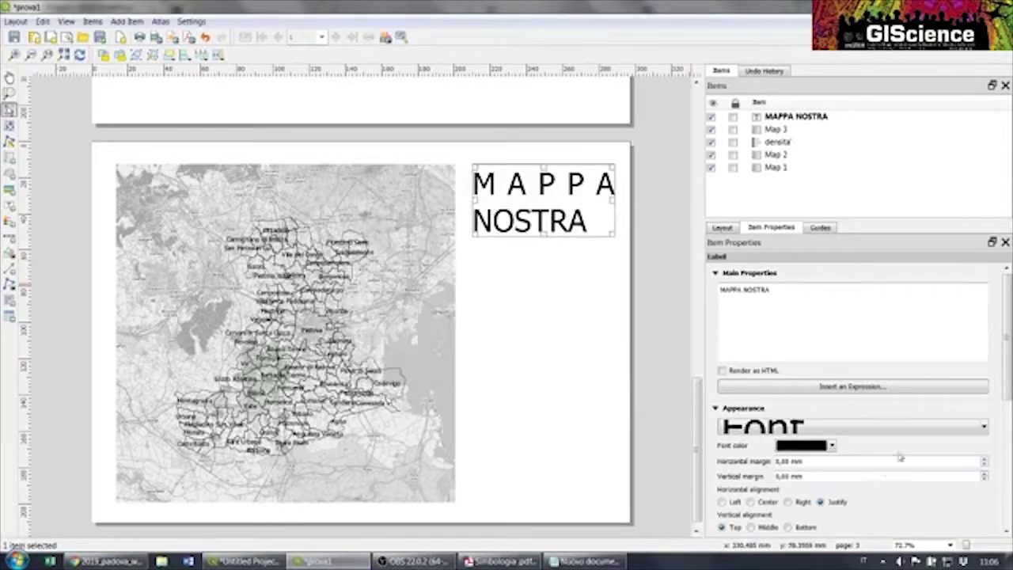
Change the MAPPA NOSTRA label's font to Gill Sans Ultra Bold and enlarge its frame downward and to the left
click(806, 430)
drag(493, 248, 495, 228)
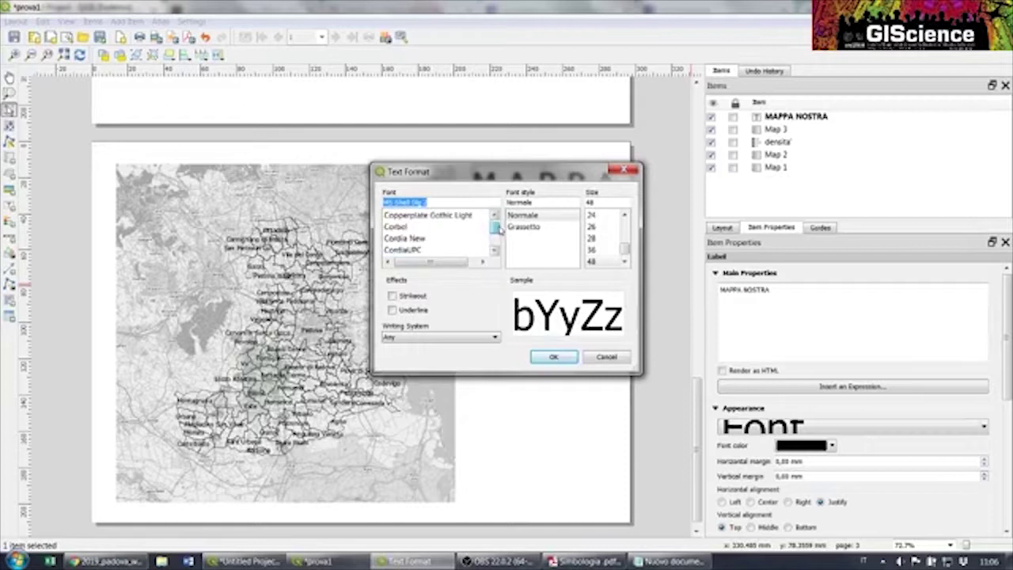
click(433, 227)
click(433, 237)
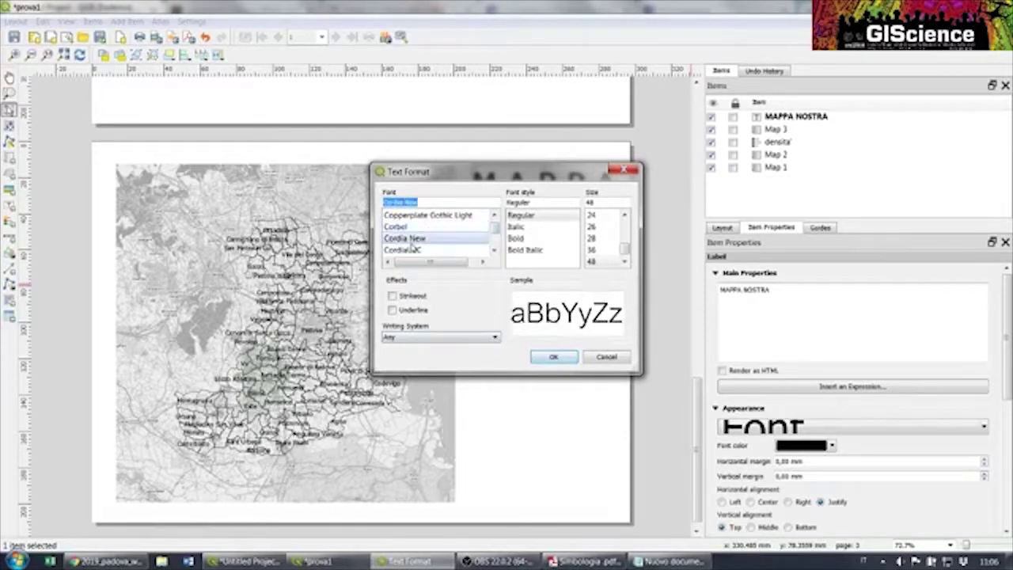
click(434, 249)
scroll(435, 247, down, 8)
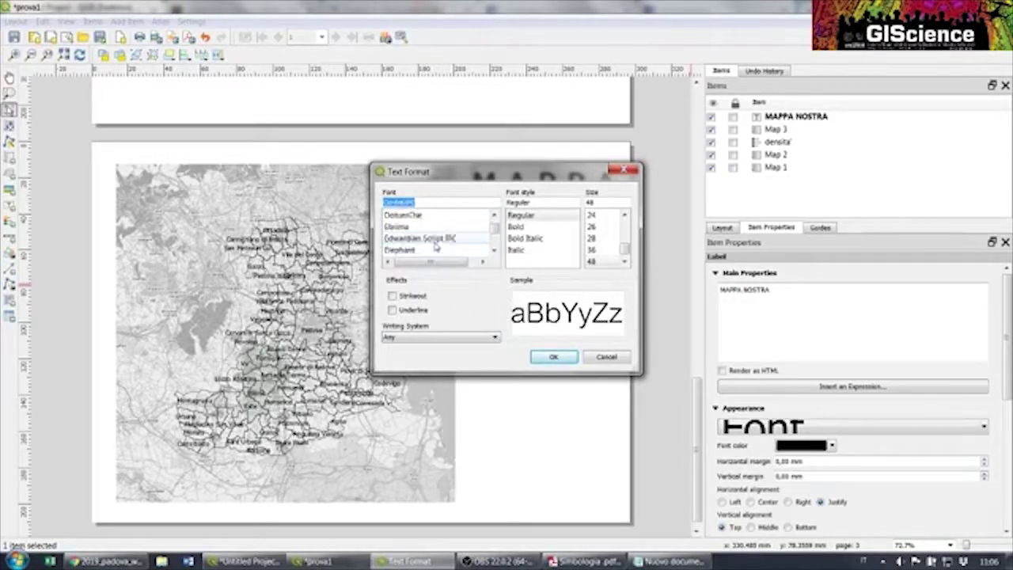
click(427, 237)
scroll(423, 231, down, 1)
scroll(421, 231, down, 20)
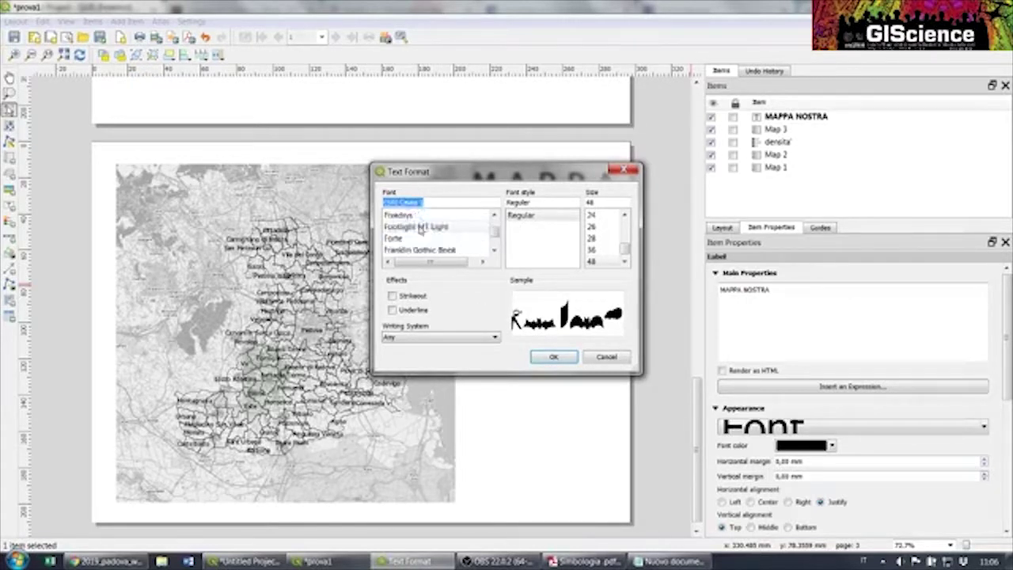
click(422, 228)
click(554, 357)
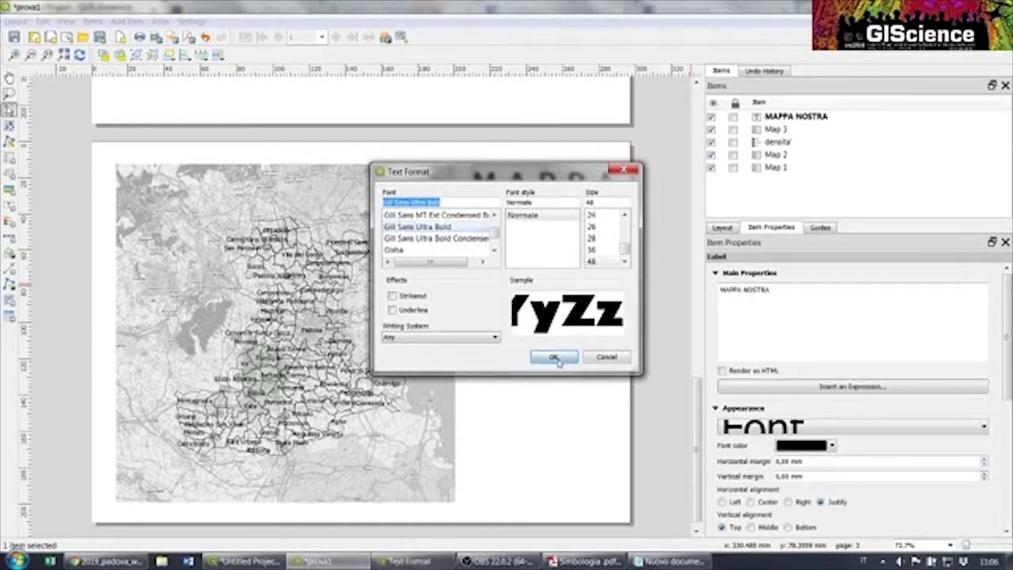
drag(544, 238, 544, 254)
drag(472, 209, 458, 209)
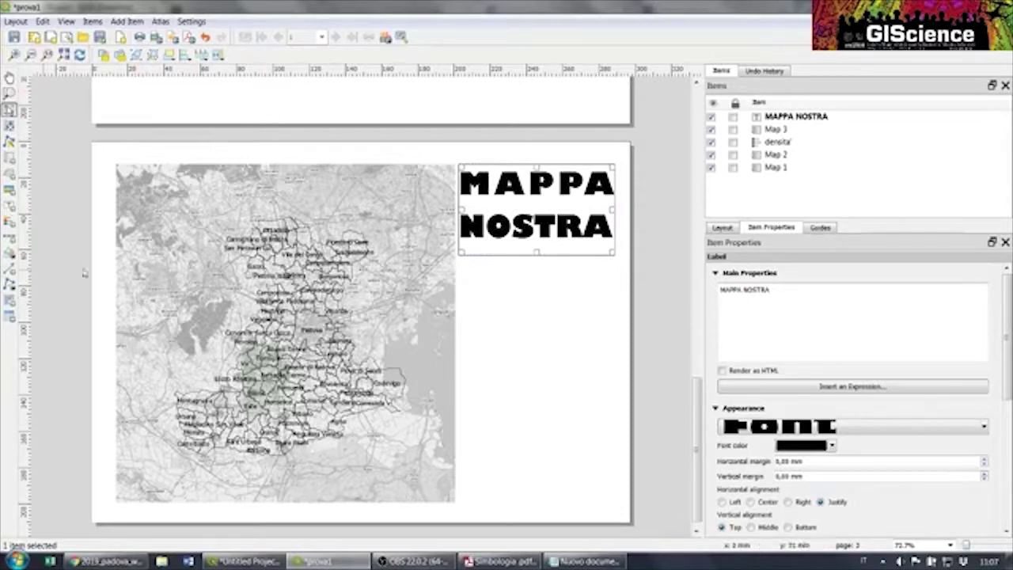
Add a scale bar for Map 3 beside the map's lower right corner and set its style to Line Ticks Up
click(9, 238)
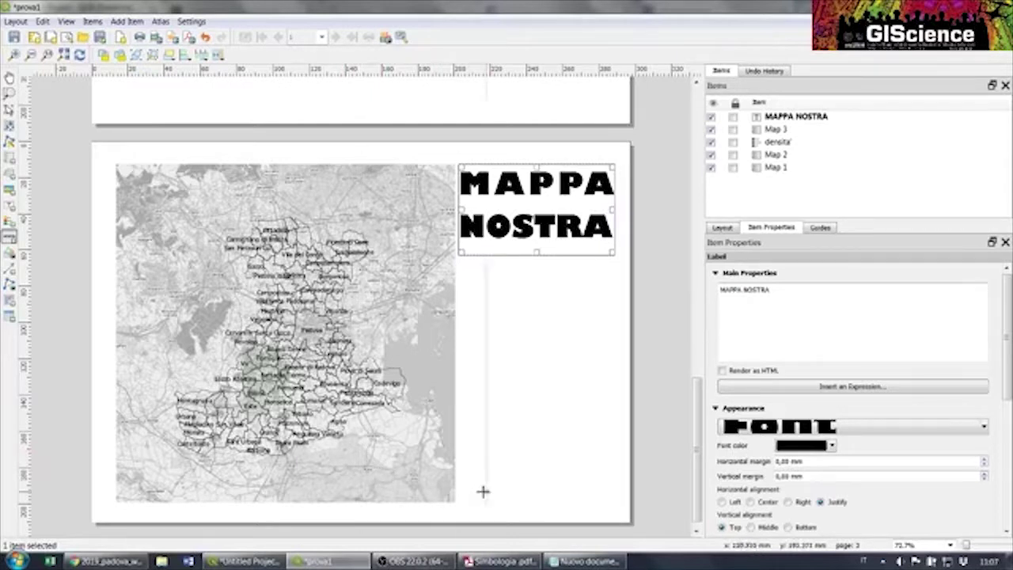
drag(462, 479, 606, 498)
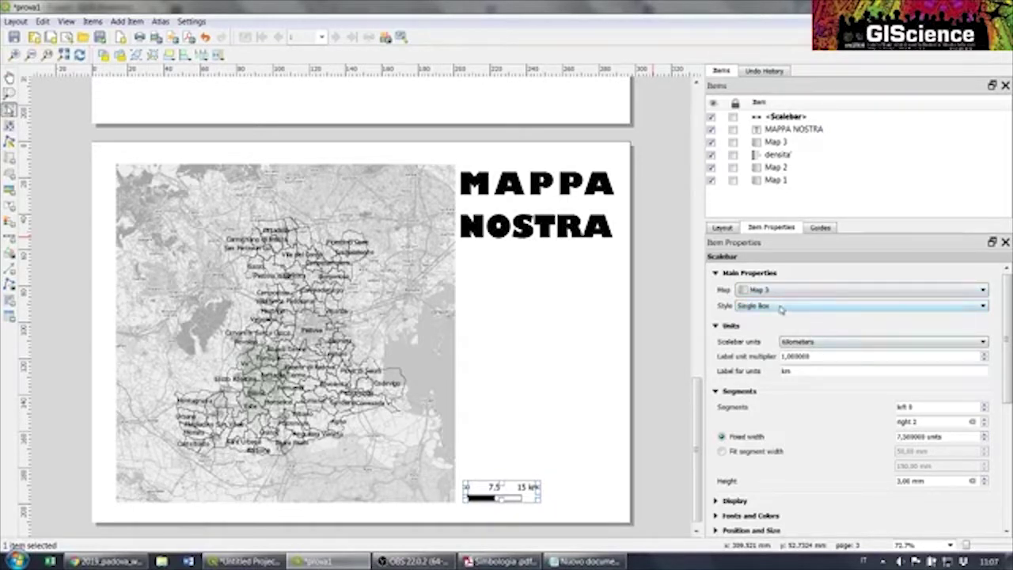
click(779, 307)
click(772, 323)
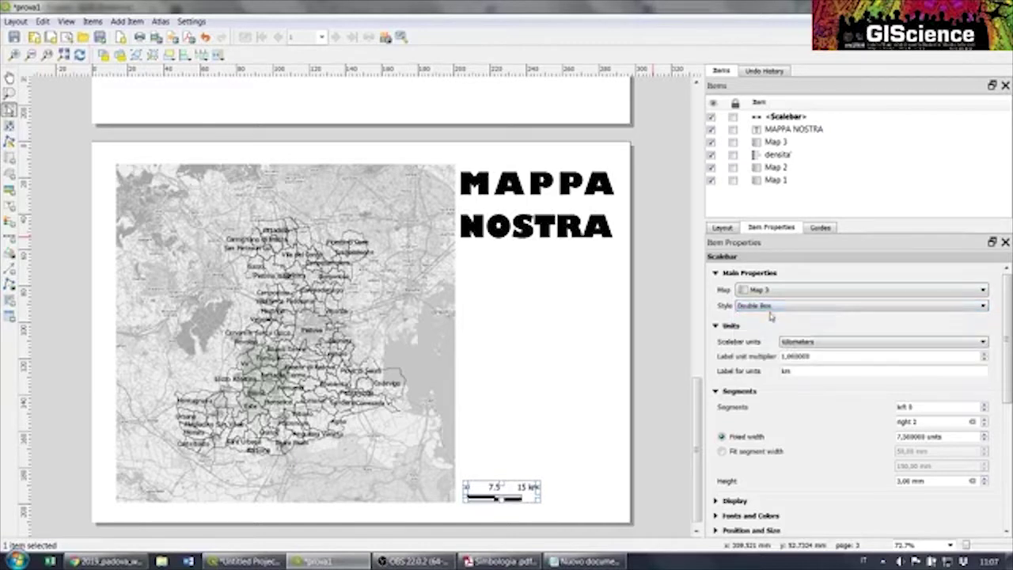
click(771, 307)
click(765, 349)
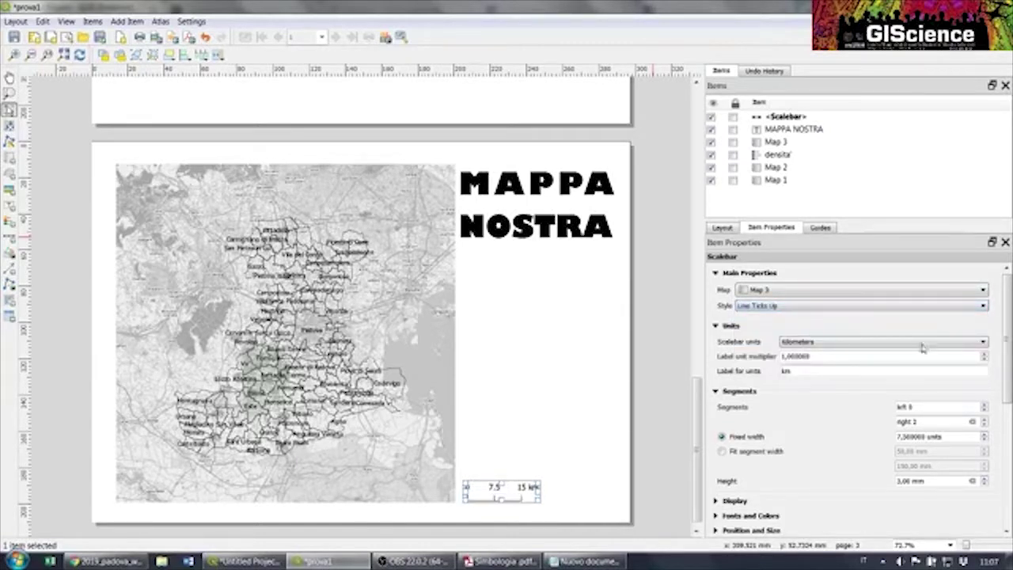
Set the scale bar's style to Line Ticks Down and its units to Meters
click(766, 307)
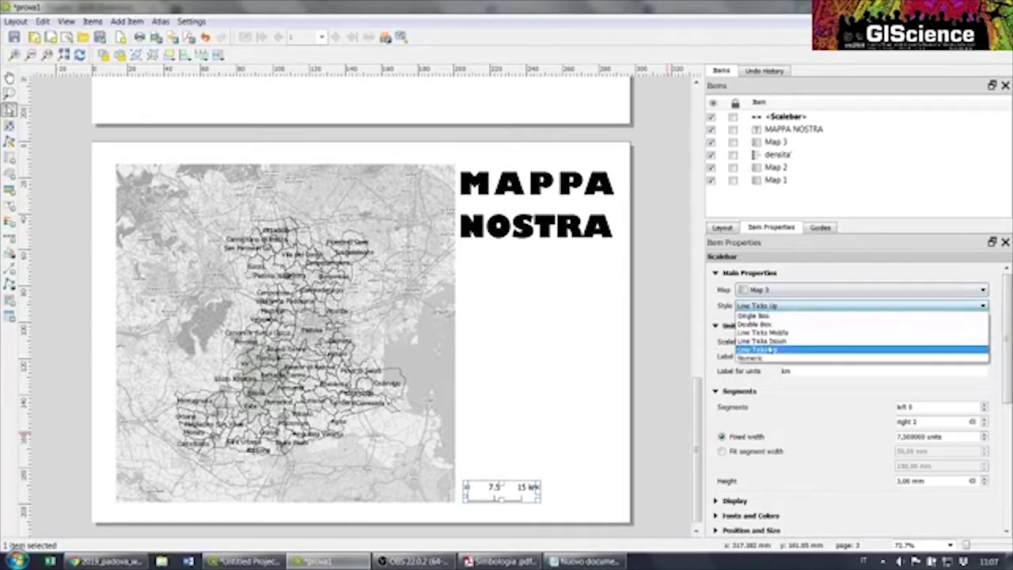
click(764, 340)
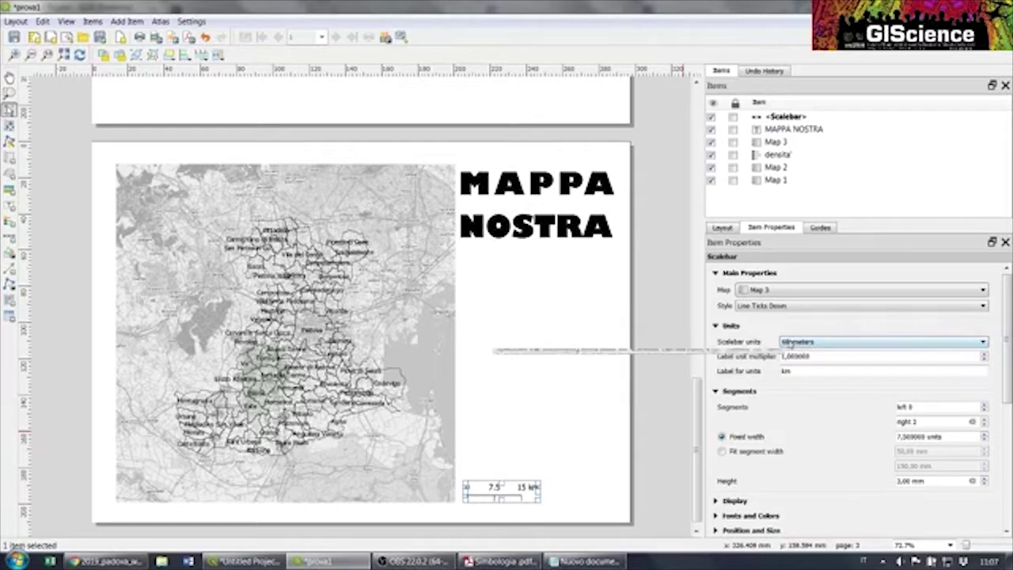
click(799, 343)
click(793, 359)
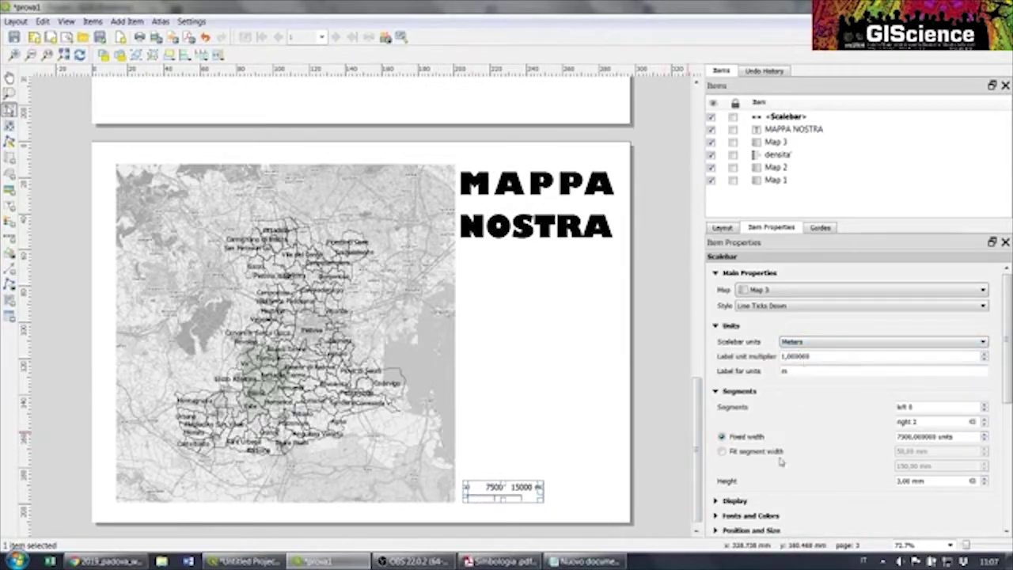
Set the scale bar's style to Numeric and move it slightly down beside the map's lower right corner
click(762, 306)
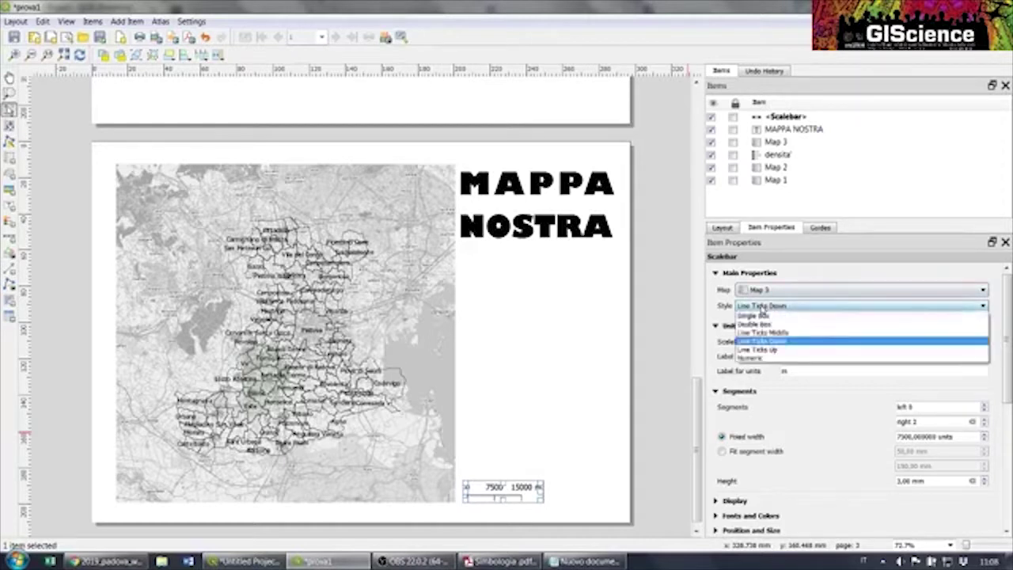
click(757, 359)
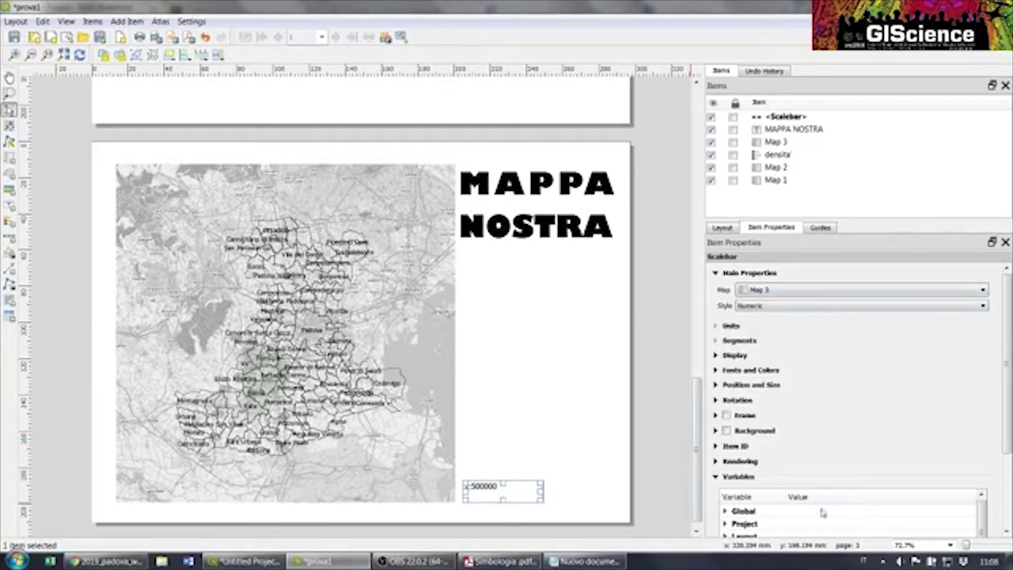
drag(501, 484, 506, 494)
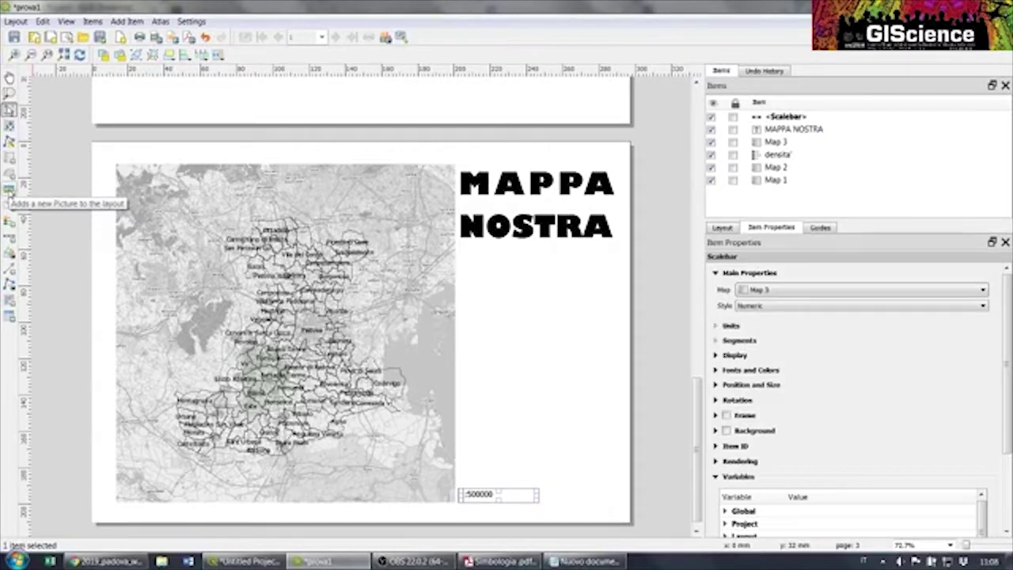
Add a square picture frame directly above the numeric scale on the third page
click(10, 190)
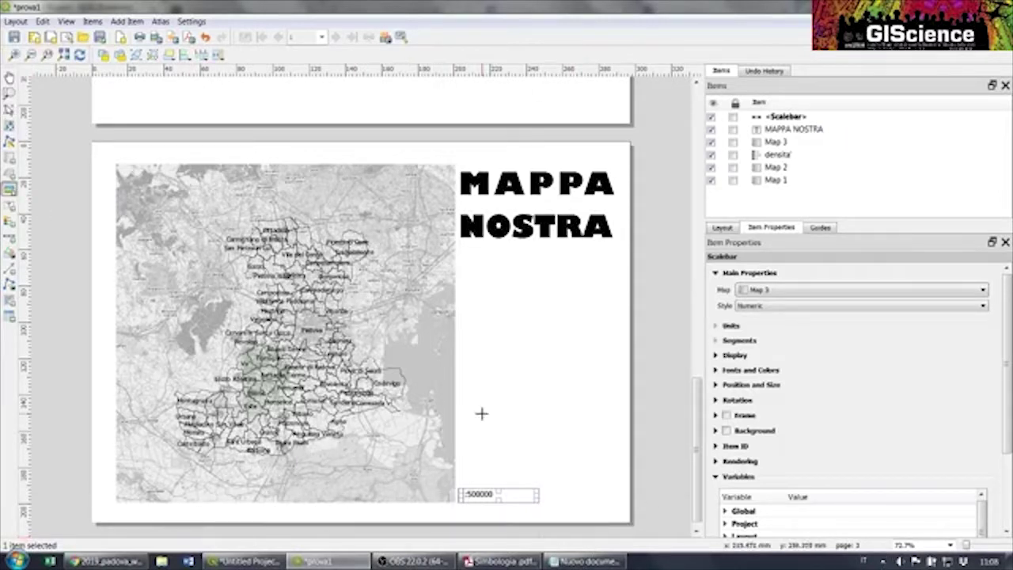
drag(466, 408, 538, 481)
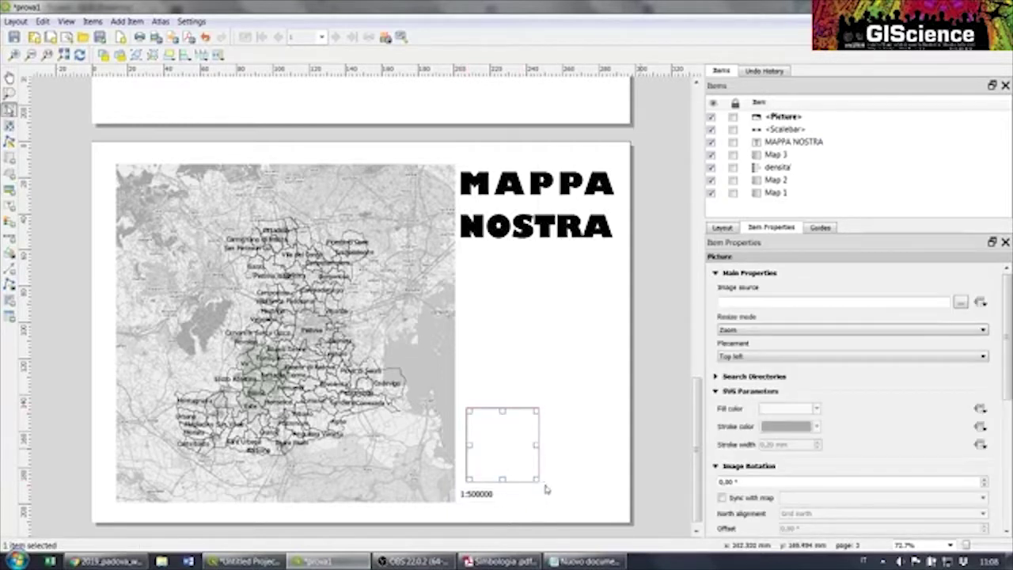
click(959, 303)
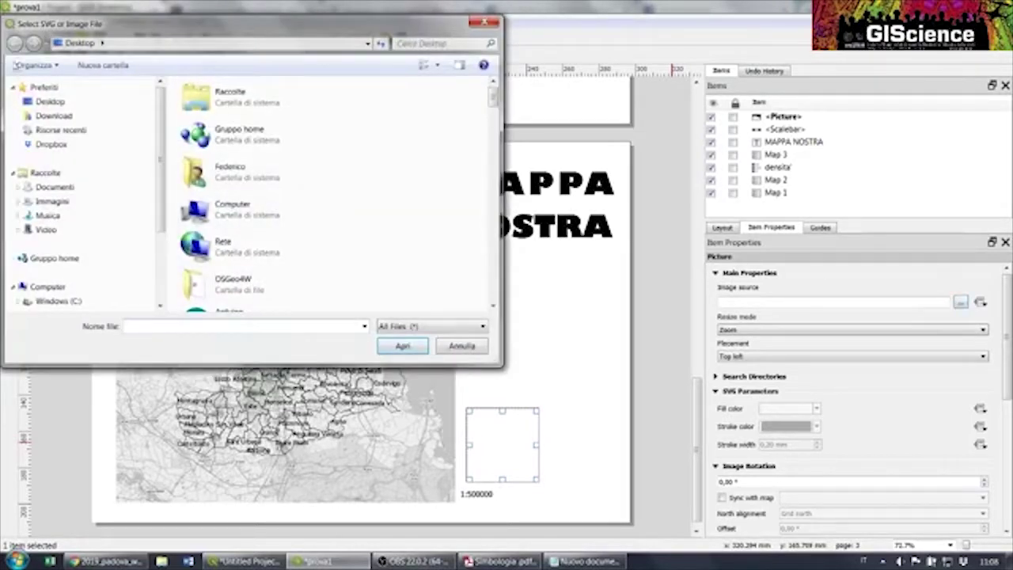
drag(161, 154, 161, 223)
scroll(161, 223, up, 3)
click(462, 345)
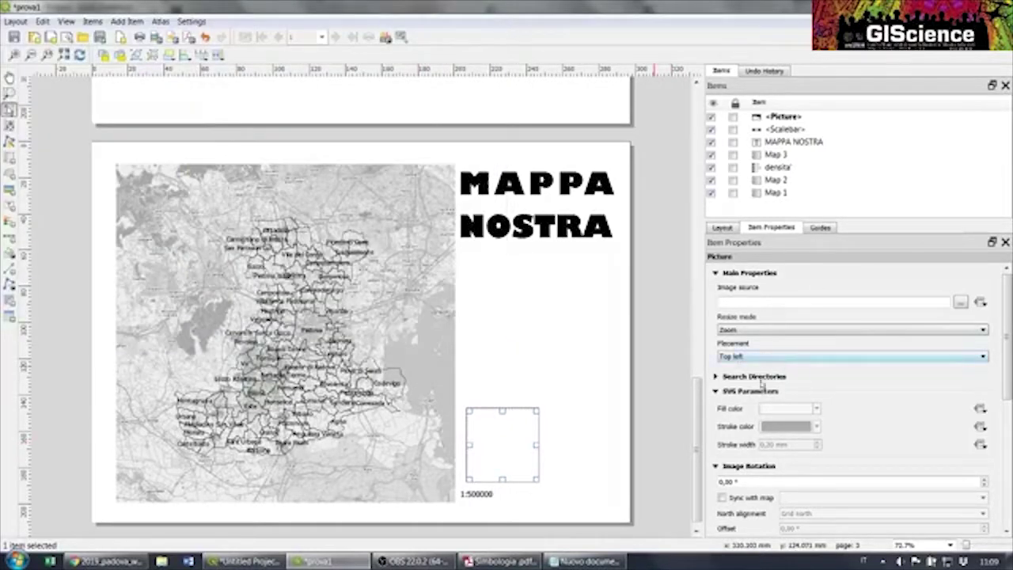
Fill the picture frame with a circled north arrow from the SVG search directories and extend the frame slightly to the left
click(715, 376)
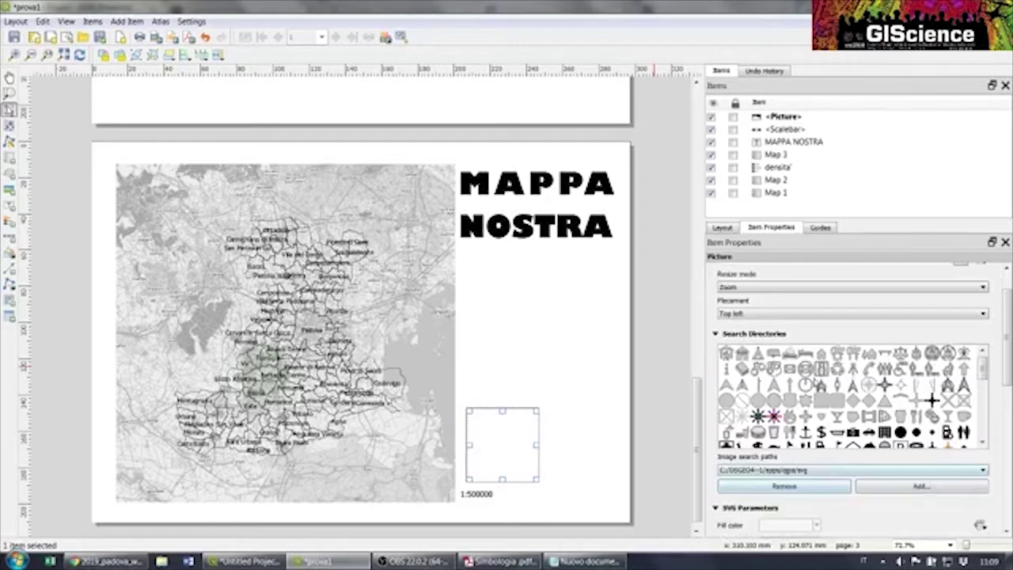
scroll(733, 334, up, 1)
click(716, 377)
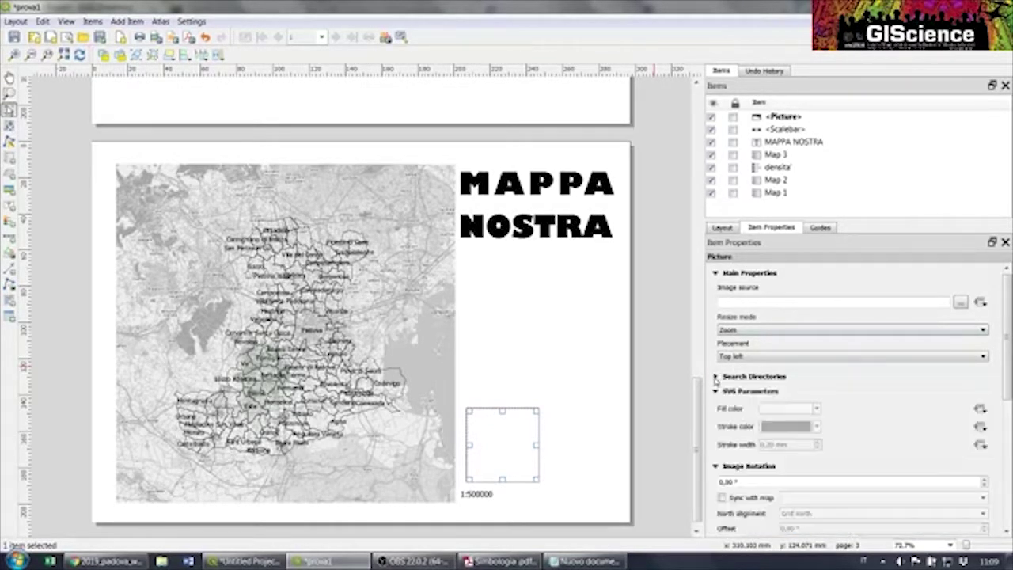
click(716, 377)
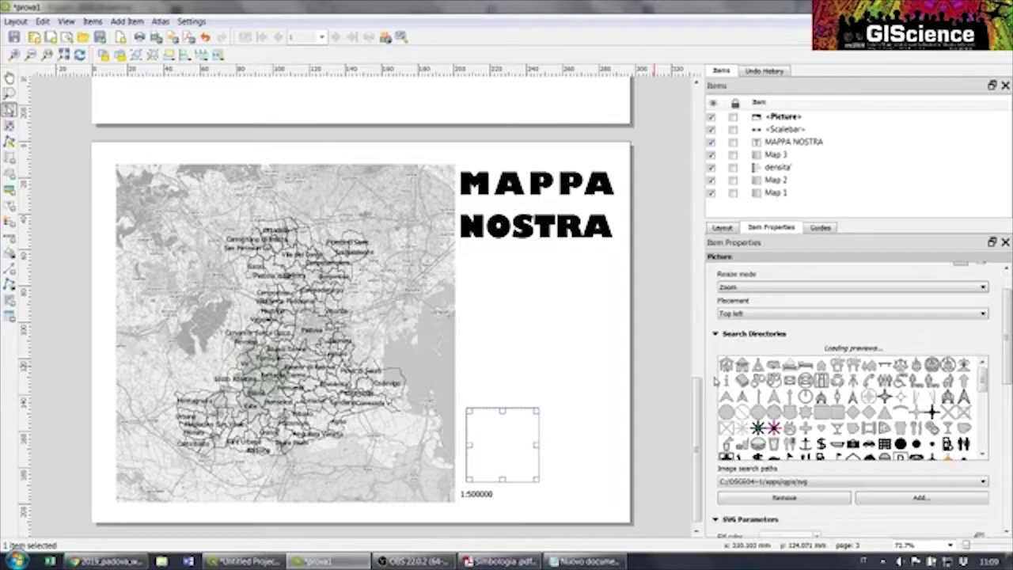
click(716, 335)
click(716, 335)
click(716, 335)
click(716, 335)
click(947, 396)
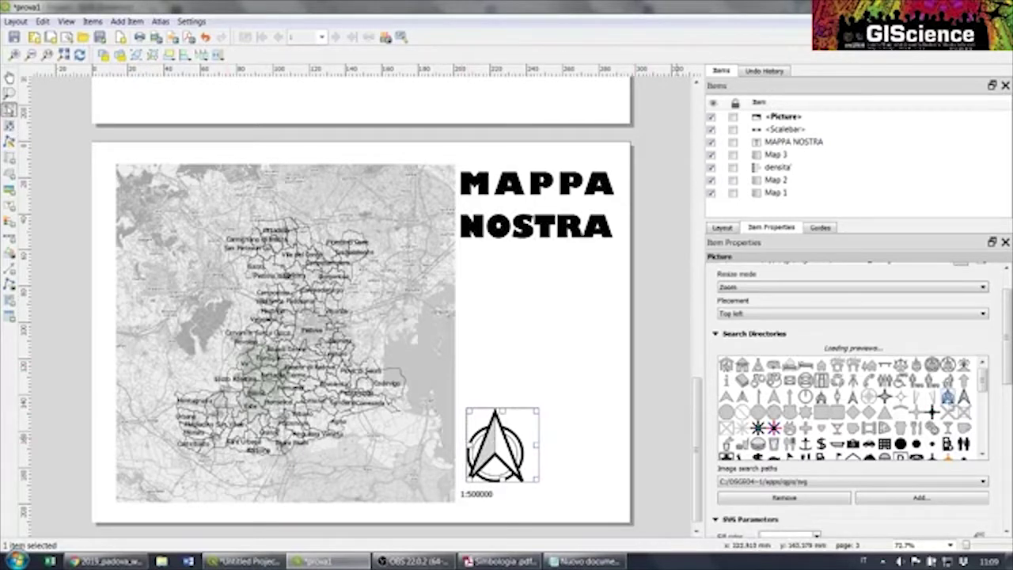
drag(466, 446, 463, 445)
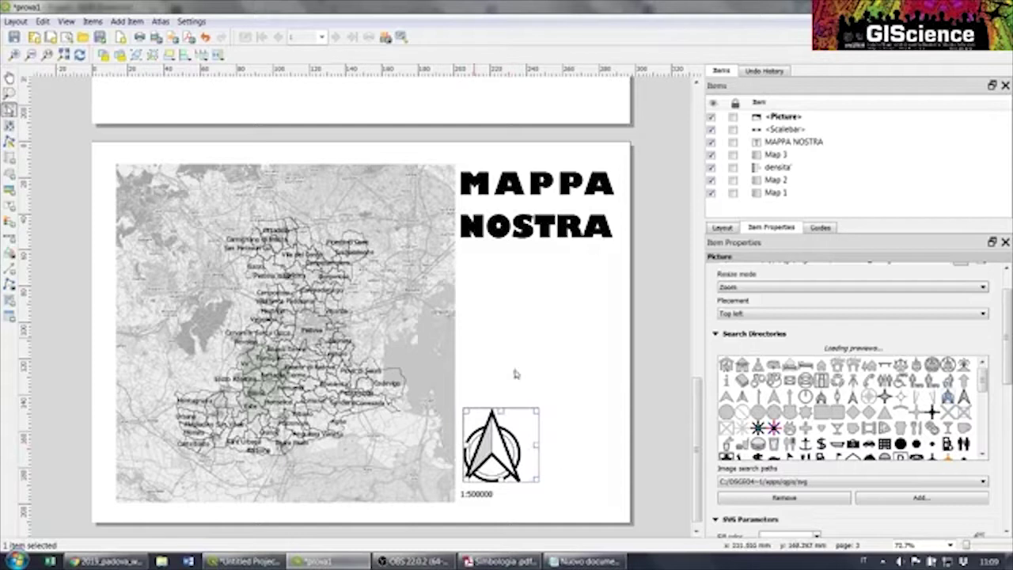
click(546, 388)
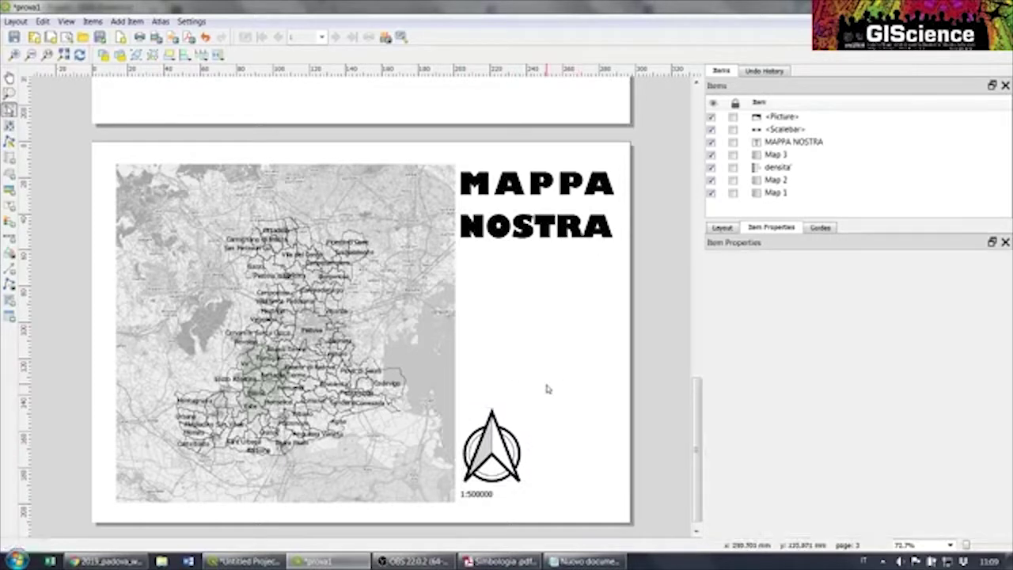
Synchronise the north arrow's image rotation with Map 3
click(498, 453)
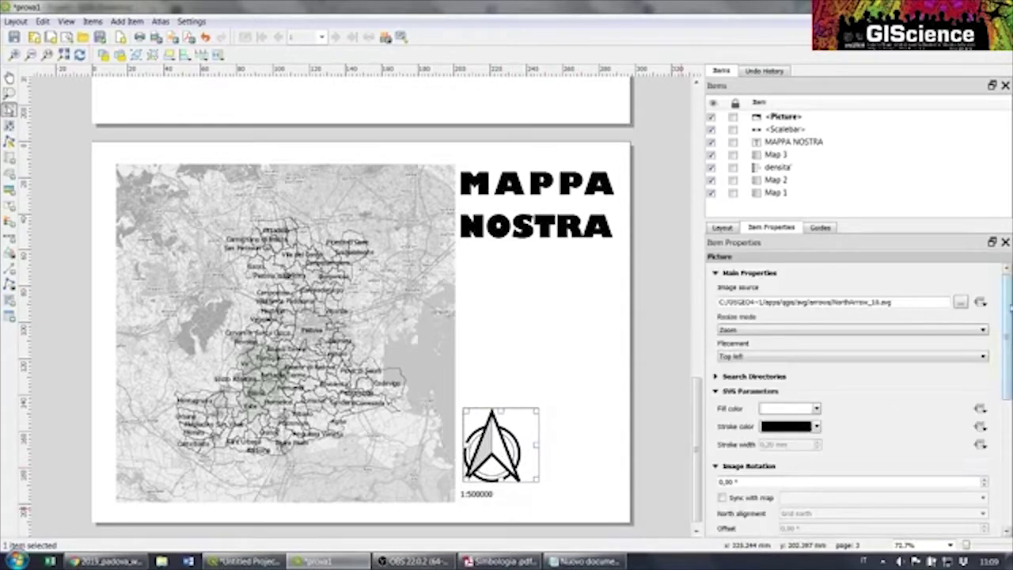
drag(1010, 309, 1009, 328)
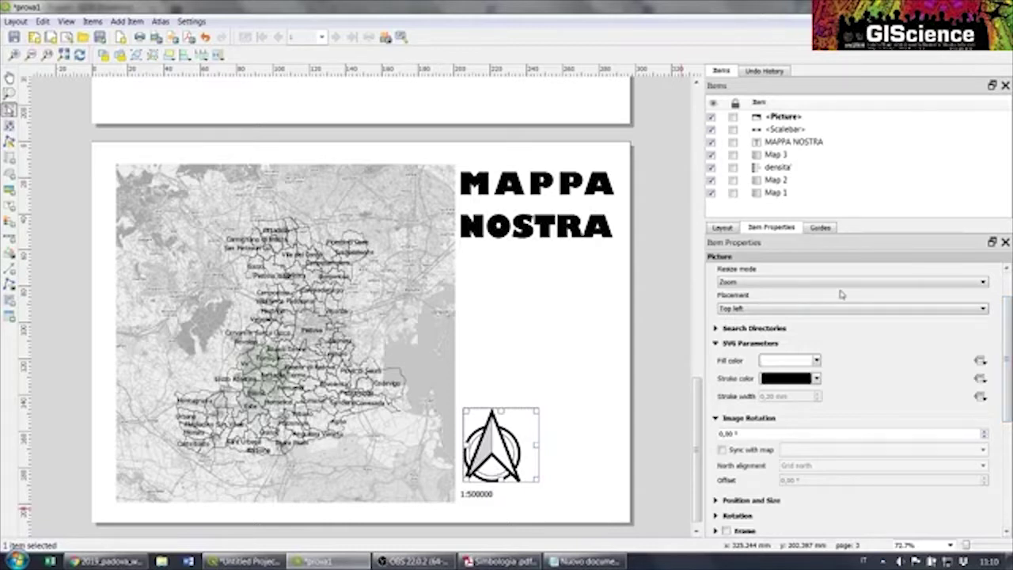
click(722, 450)
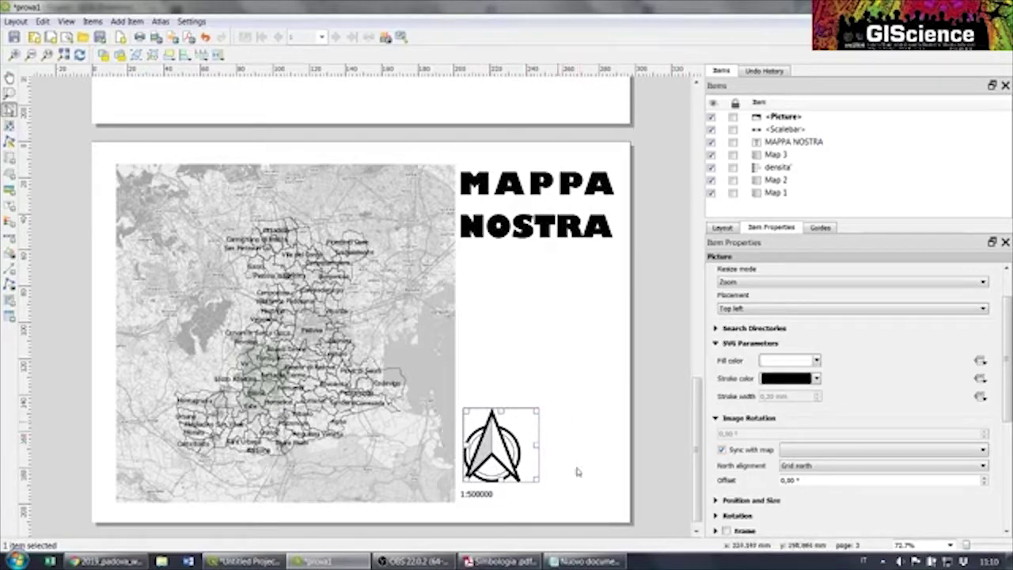
click(805, 451)
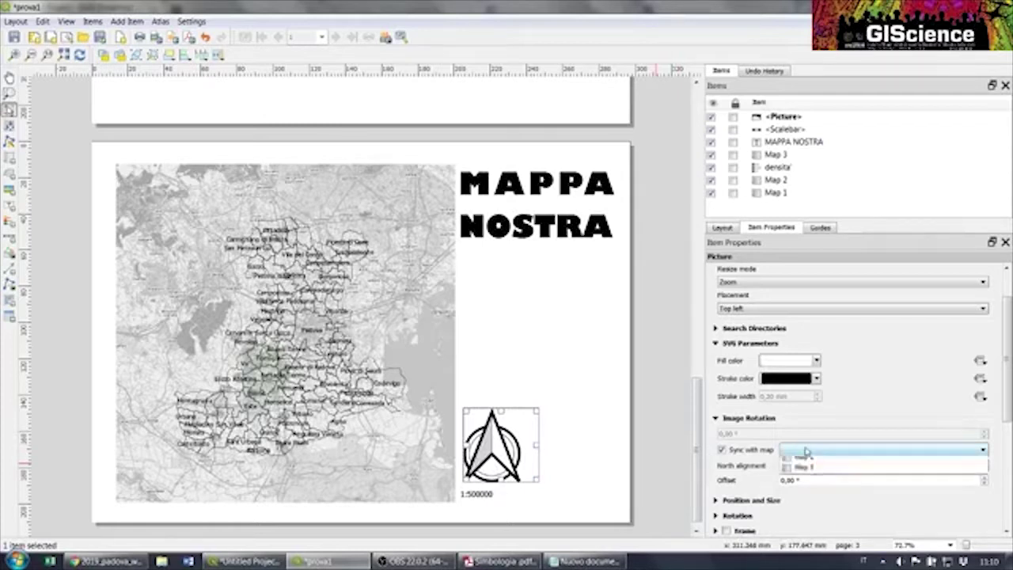
click(787, 483)
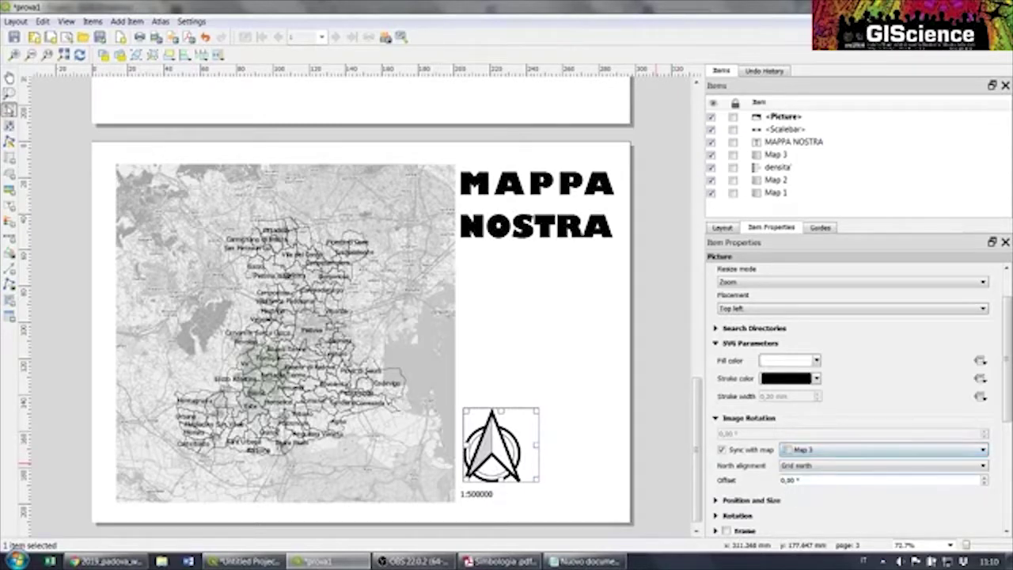
click(563, 372)
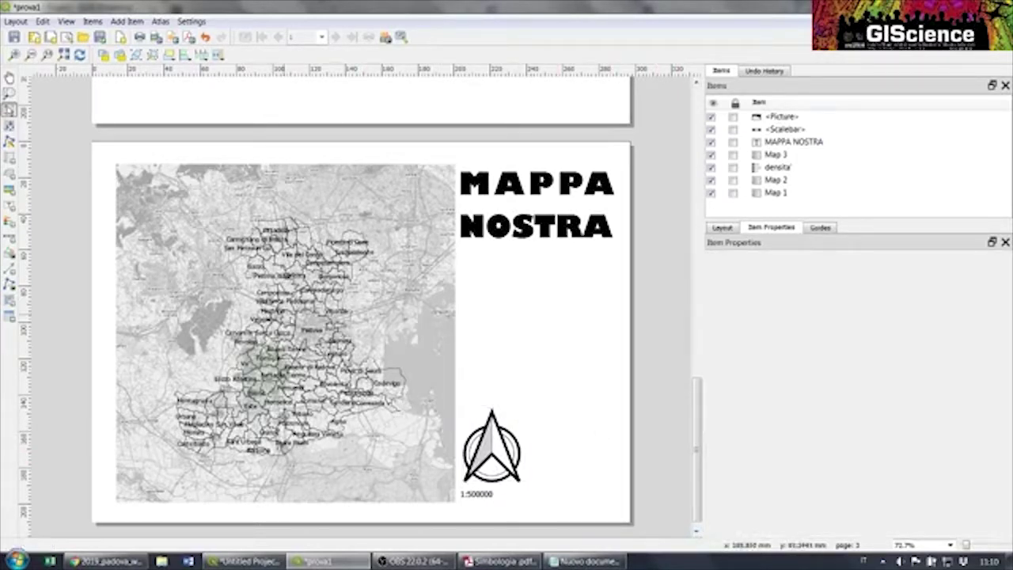
Increase Map 3's rotation step by step to turn the map and its linked north arrow clockwise
click(283, 315)
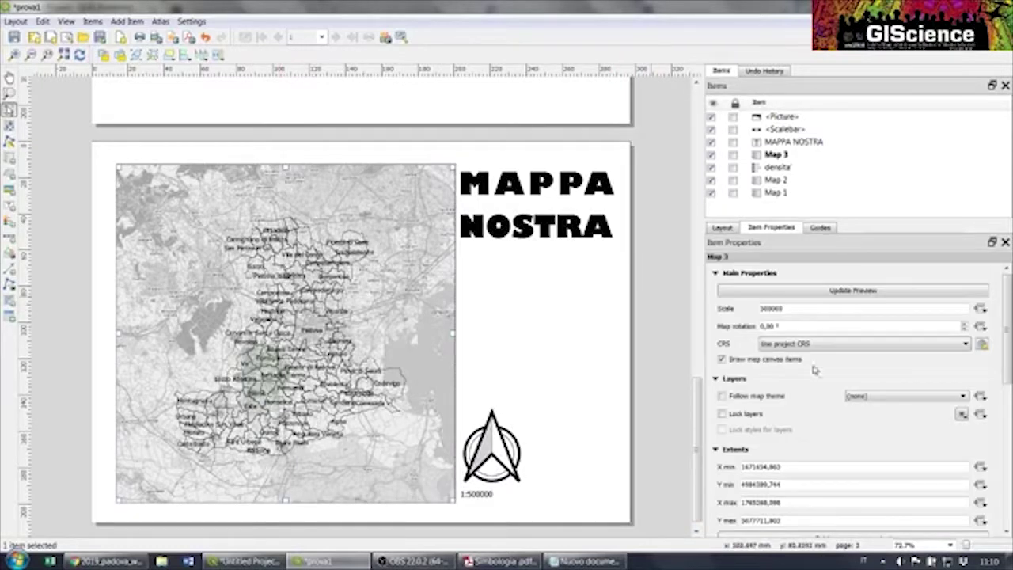
click(963, 323)
click(964, 326)
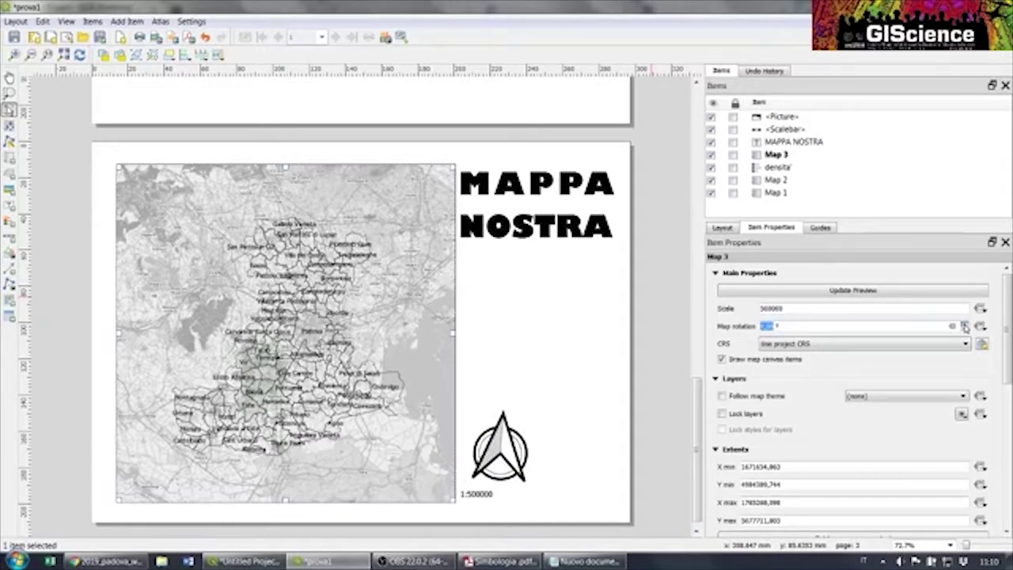
click(964, 326)
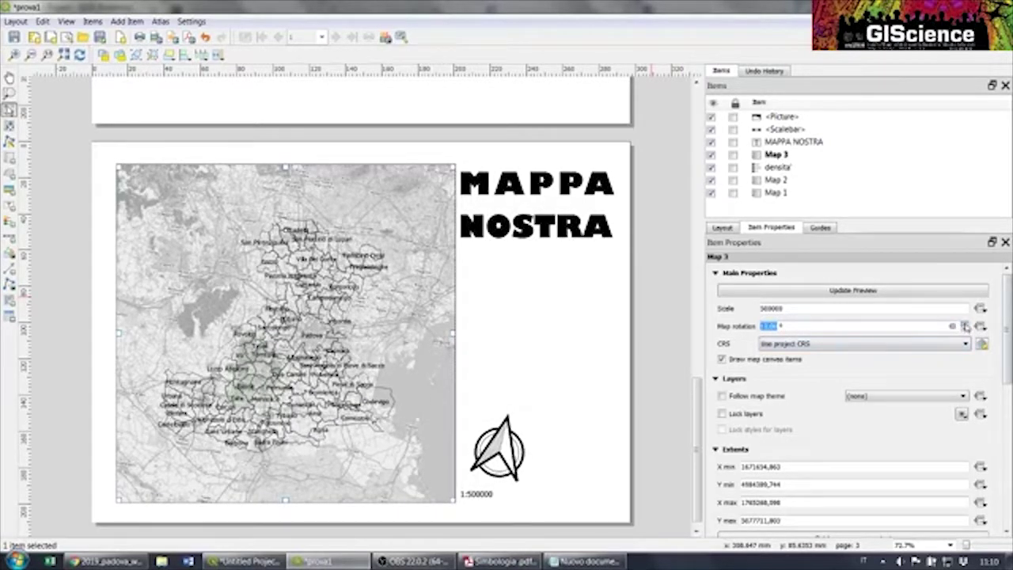
click(964, 326)
click(964, 326)
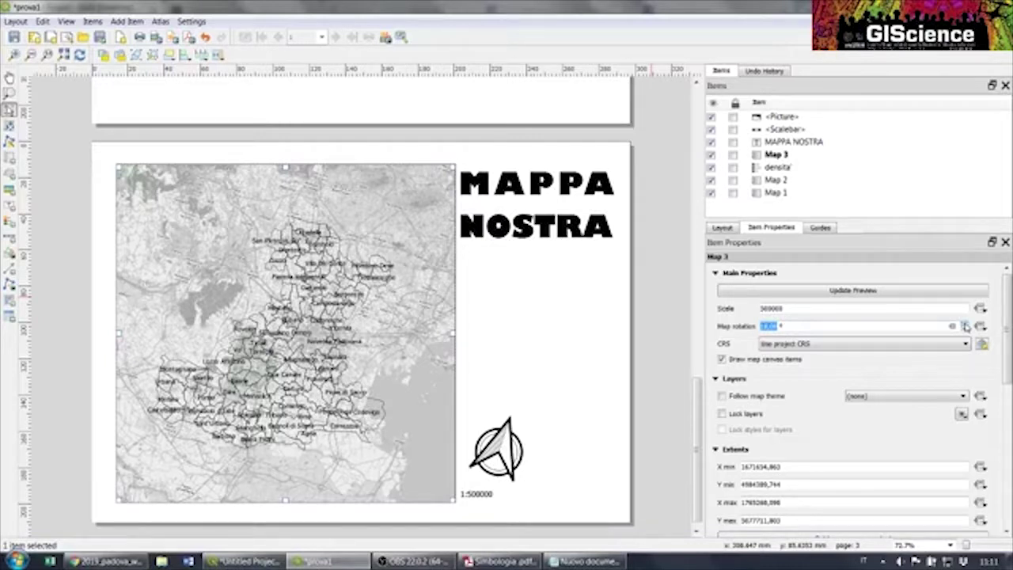
Examine all three layout pages together, as well as the layout's export settings and export resolution
key(ctrl+0)
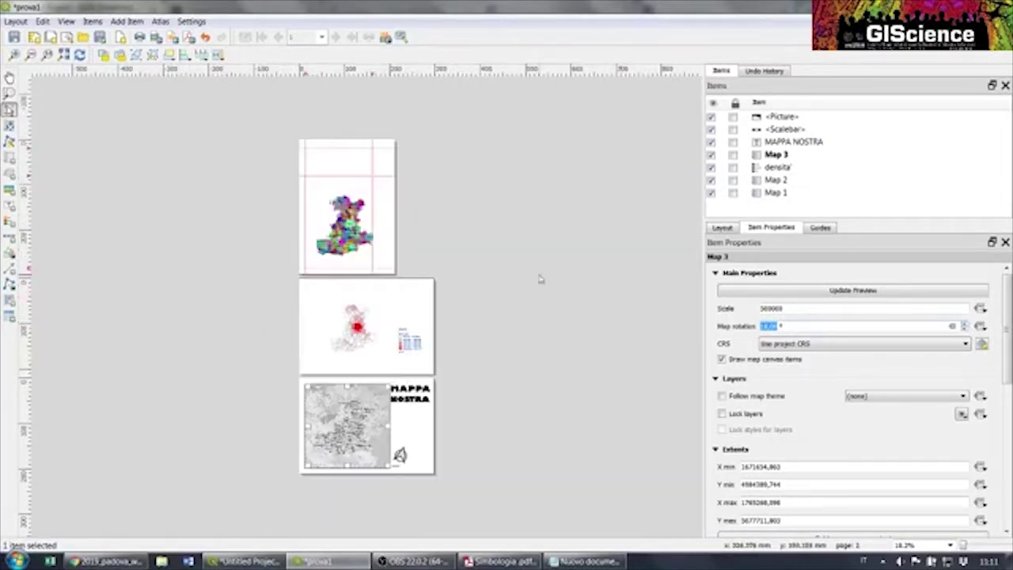
scroll(474, 308, up, 3)
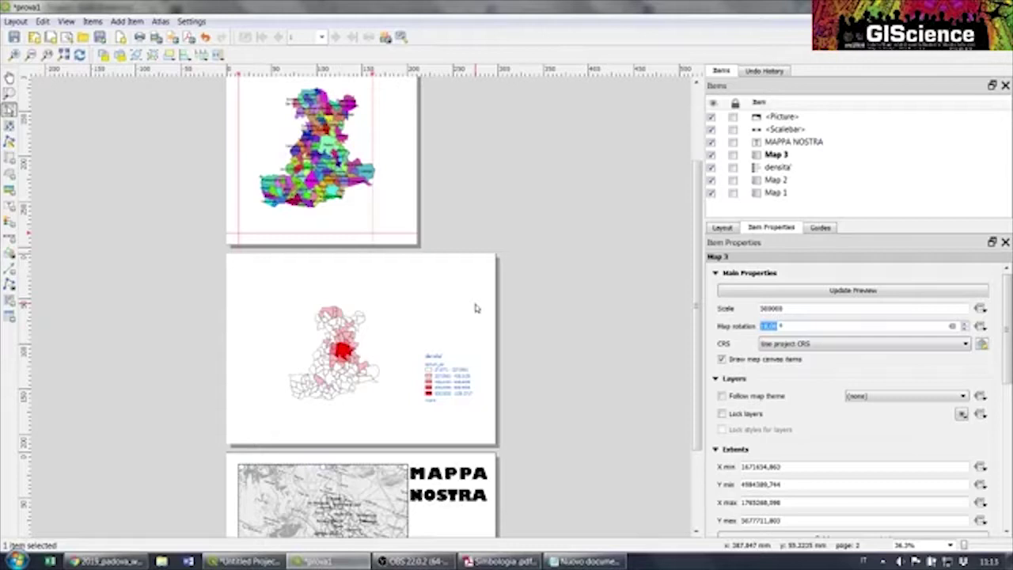
click(722, 227)
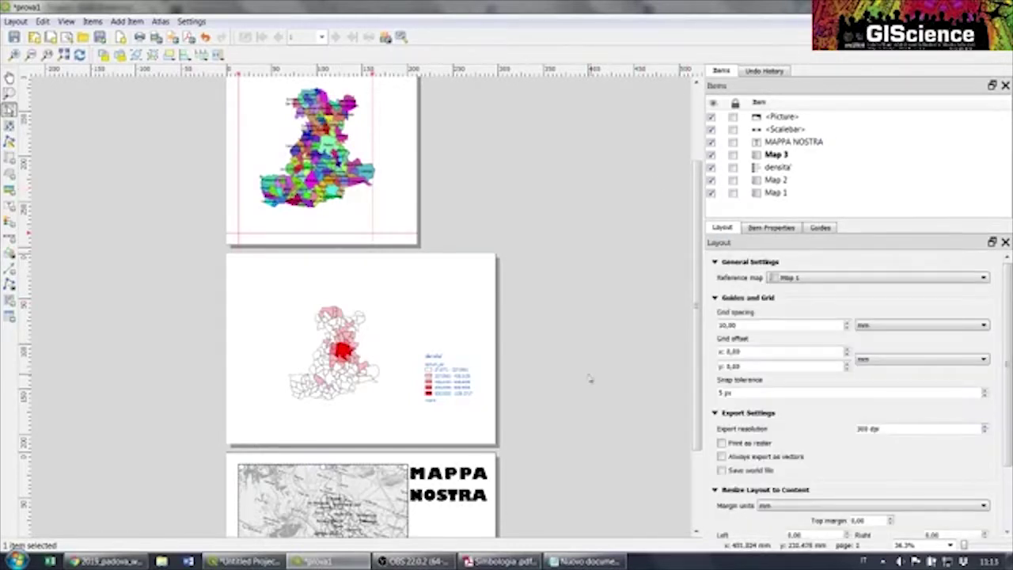
key(ctrl+minus)
key(ctrl+minus)
key(ctrl+plus)
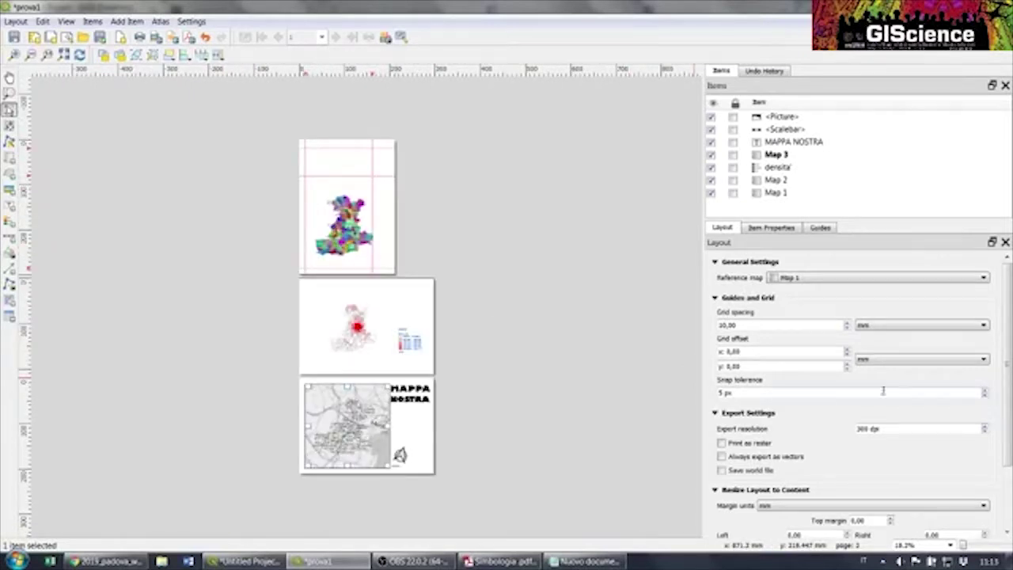
drag(1004, 326, 1010, 464)
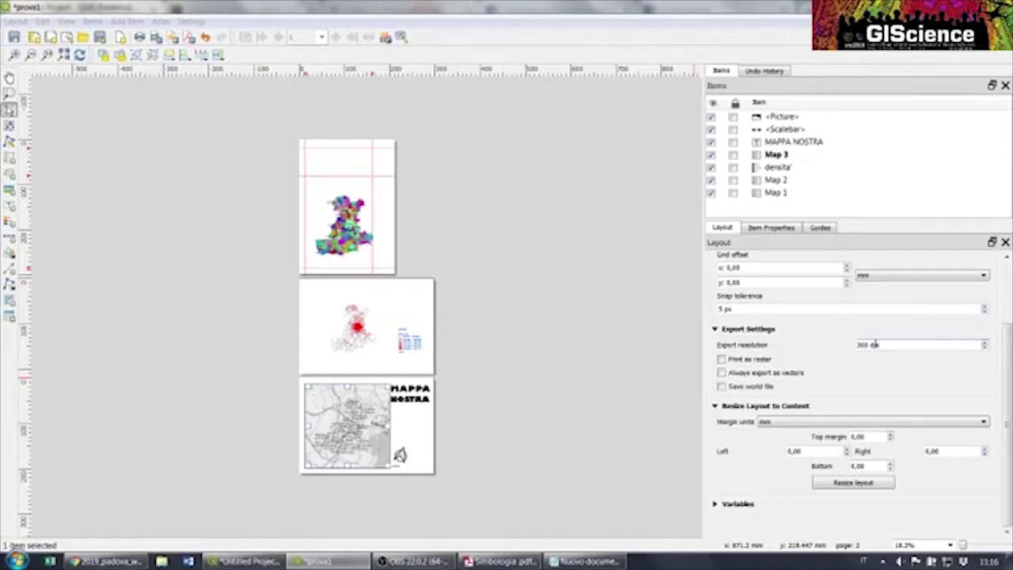
click(874, 344)
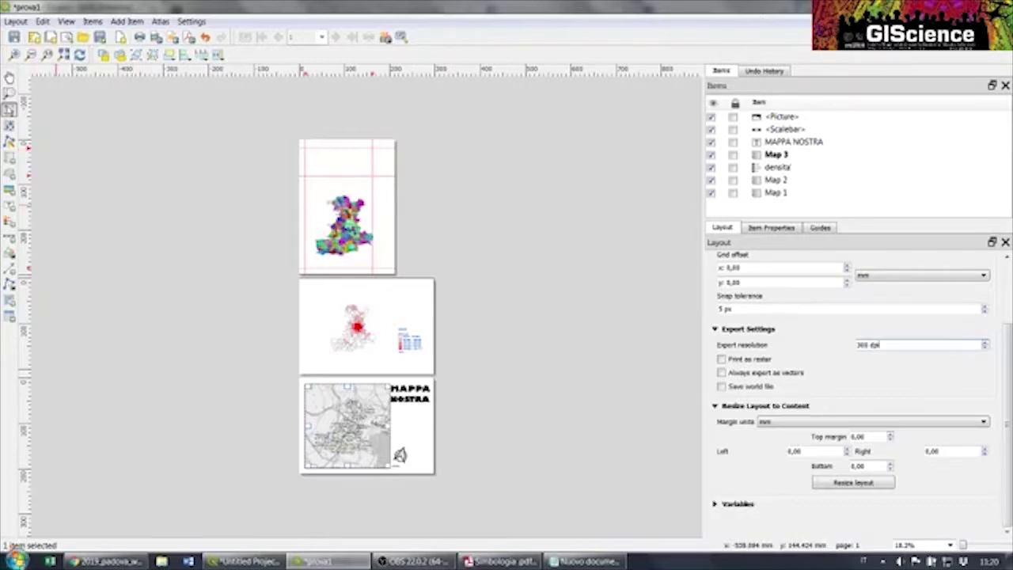
Switch to the main QGIS window and examine the vector export settings for saving comuni_pd in GeoPackage format
click(239, 562)
click(213, 499)
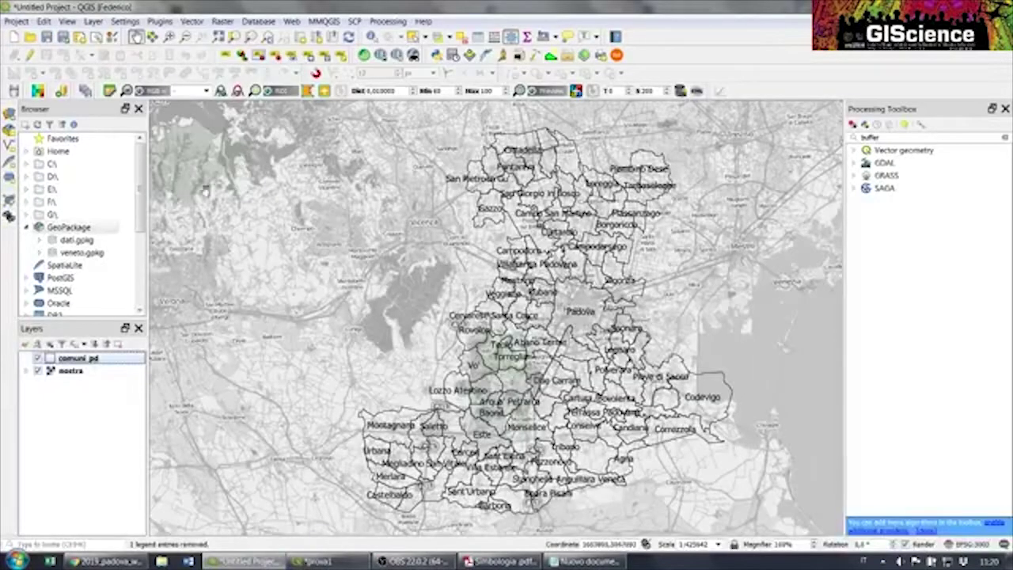
click(68, 229)
right_click(93, 360)
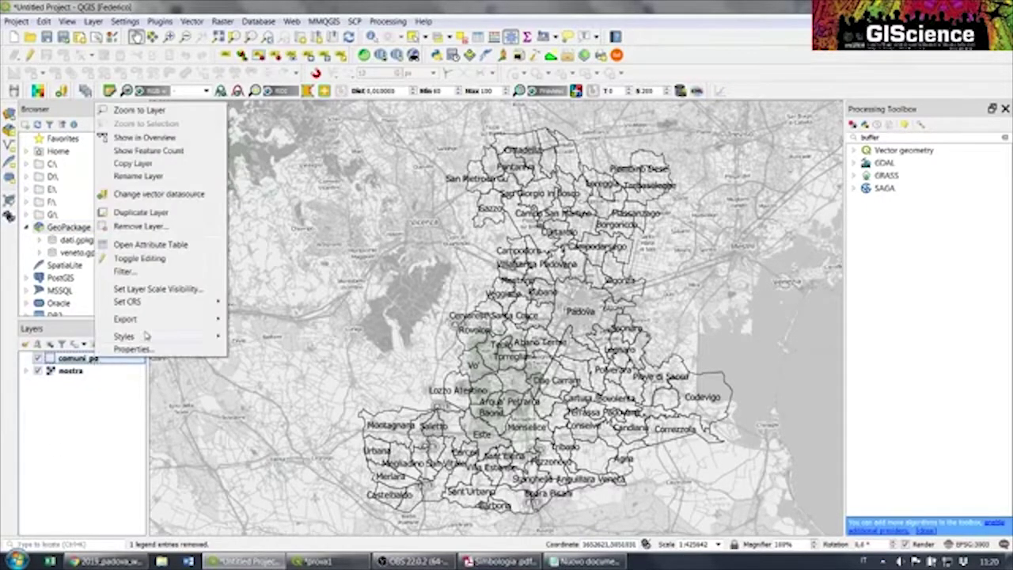
mouse_move(146, 336)
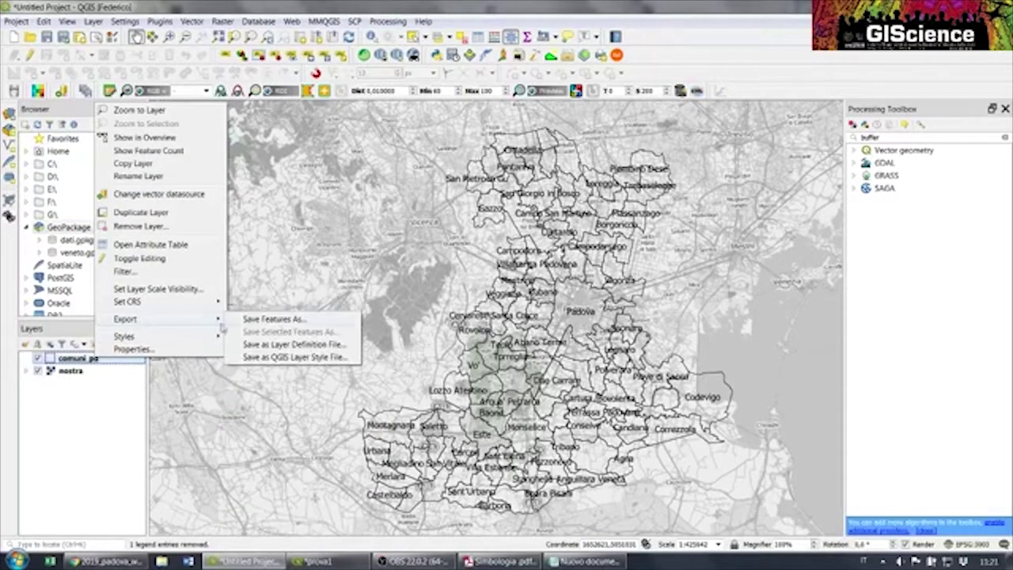
click(286, 323)
click(383, 188)
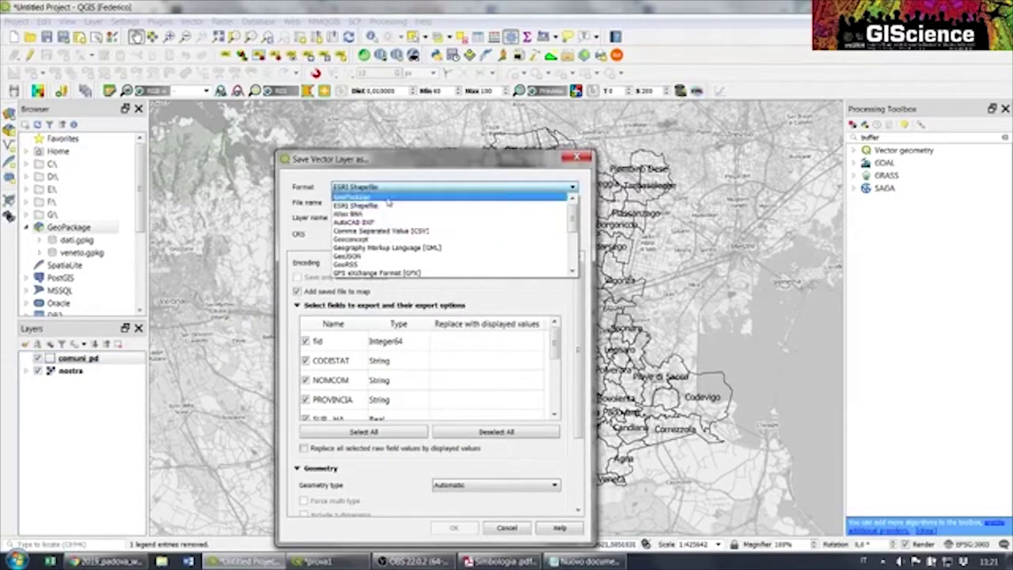
click(385, 196)
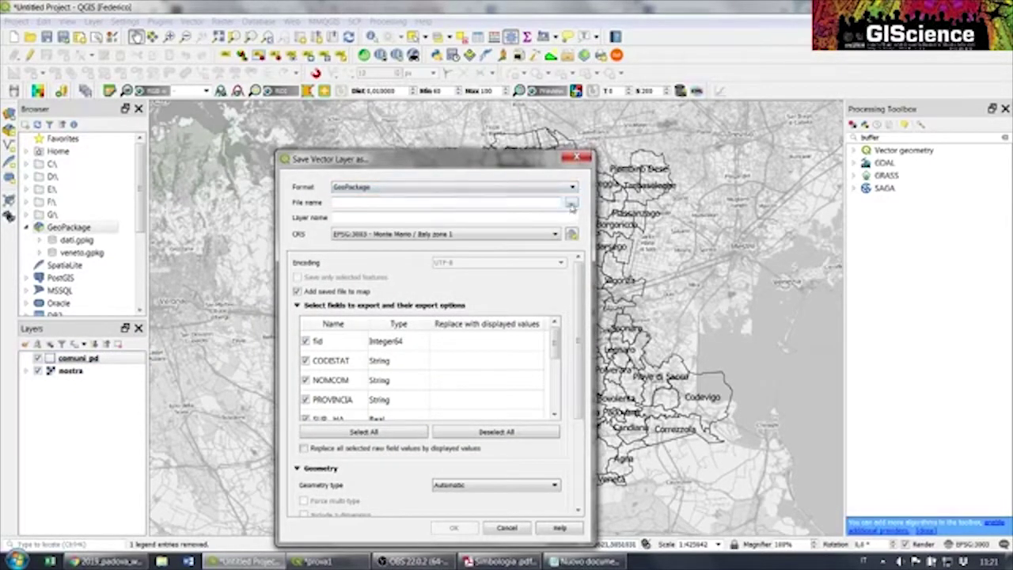
click(580, 158)
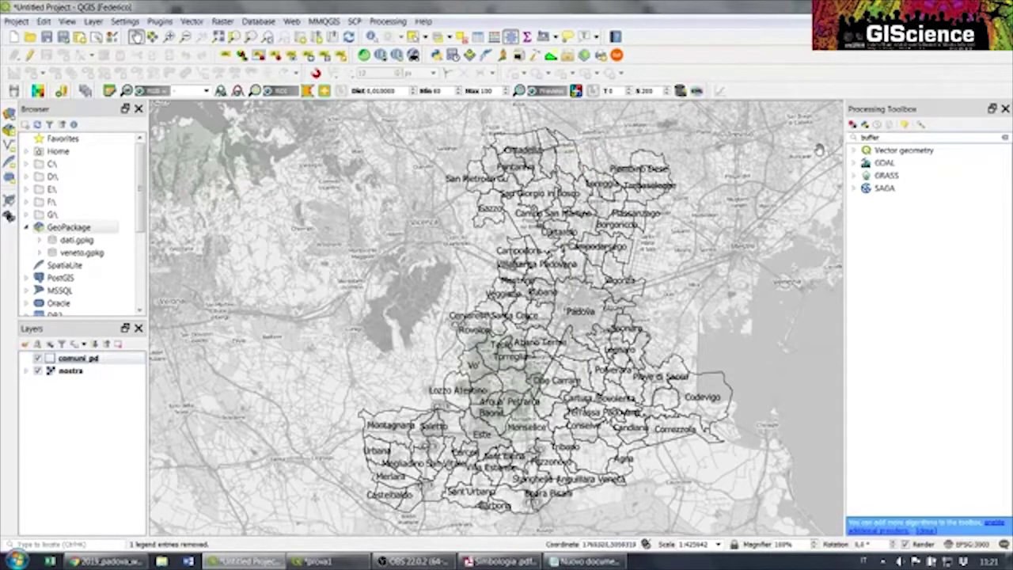
Search the processing algorithms for "geopa" and open the Package layers tool
key(BackSpace)
key(BackSpace)
key(BackSpace)
key(BackSpace)
key(BackSpace)
key(BackSpace)
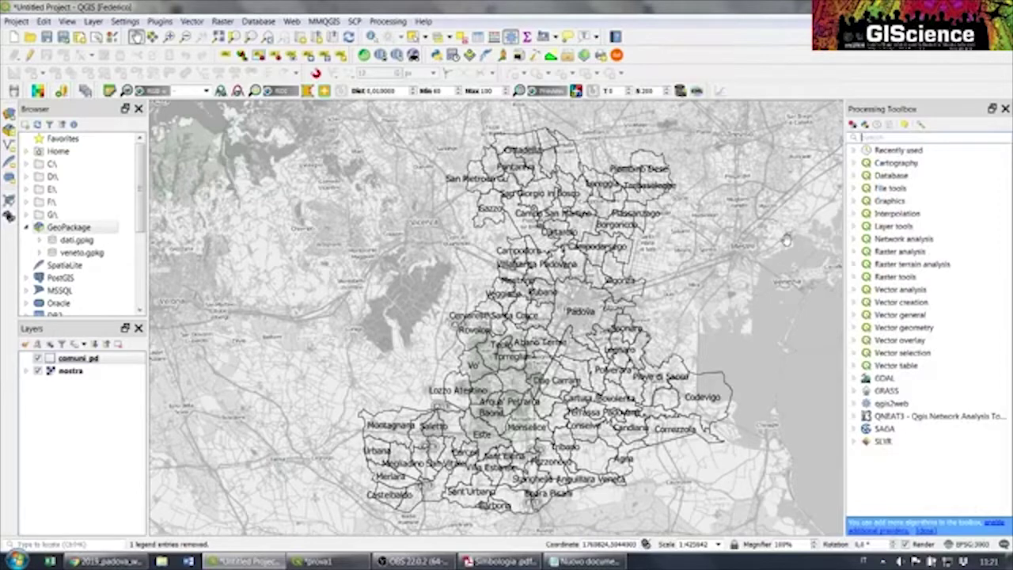
text(geopa)
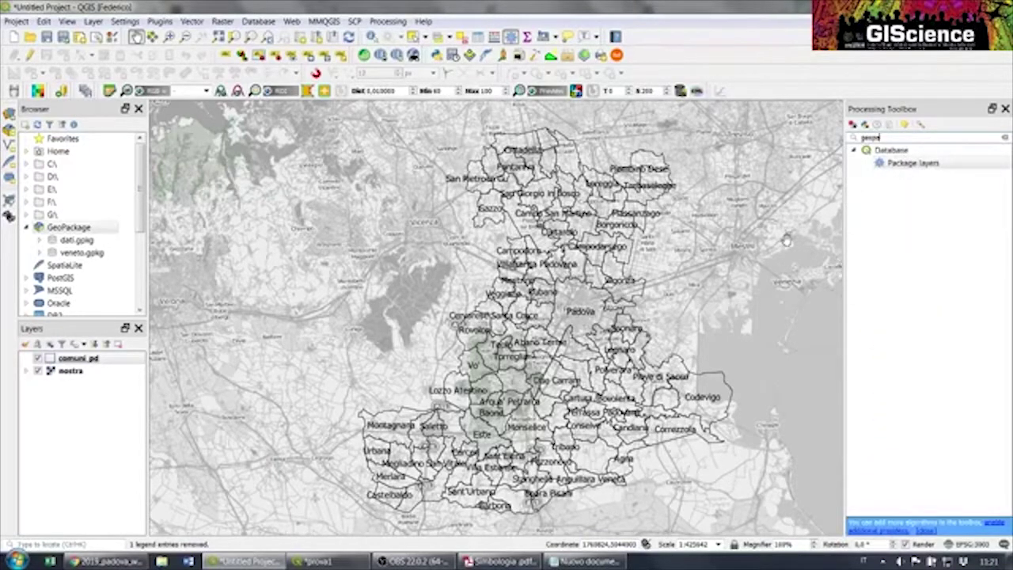
double_click(942, 164)
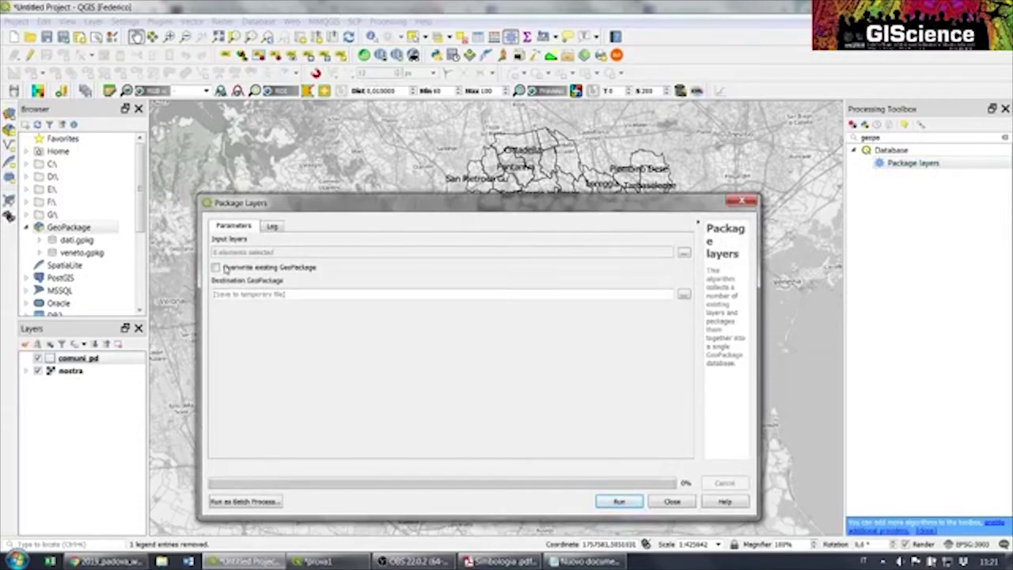
Examine the input layer selection and the destination GeoPackage choices of Package Layers without running it
click(684, 252)
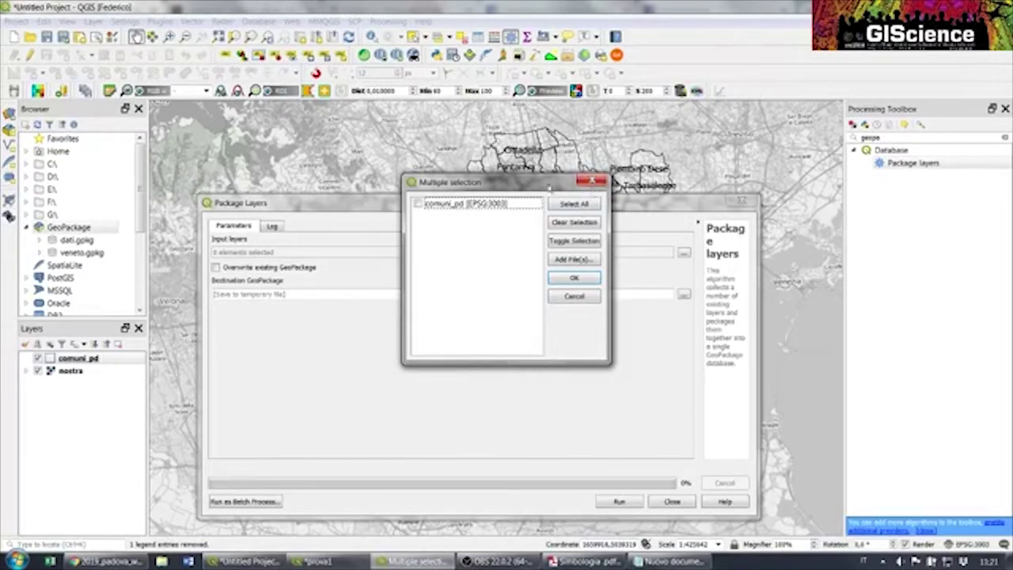
click(592, 181)
click(685, 295)
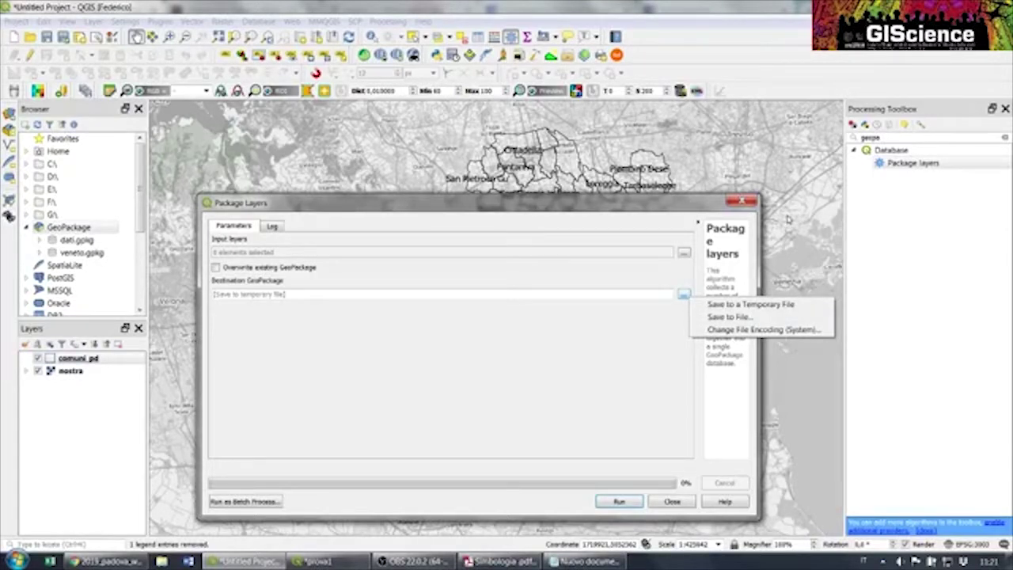
click(735, 204)
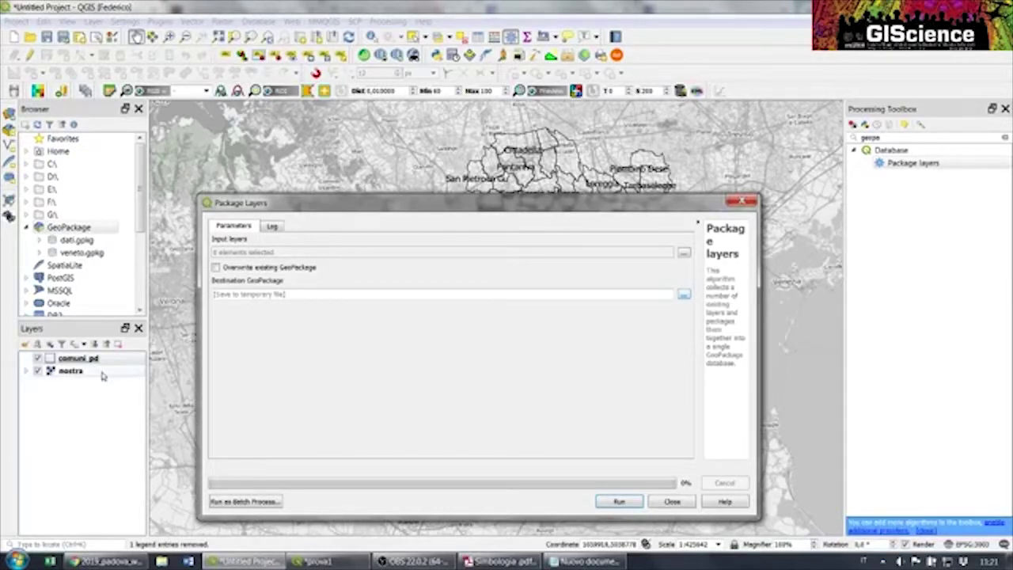
click(742, 202)
Review the comuni_pd feature export once more with GeoPackage as the format, without saving a file
right_click(65, 359)
mouse_move(155, 314)
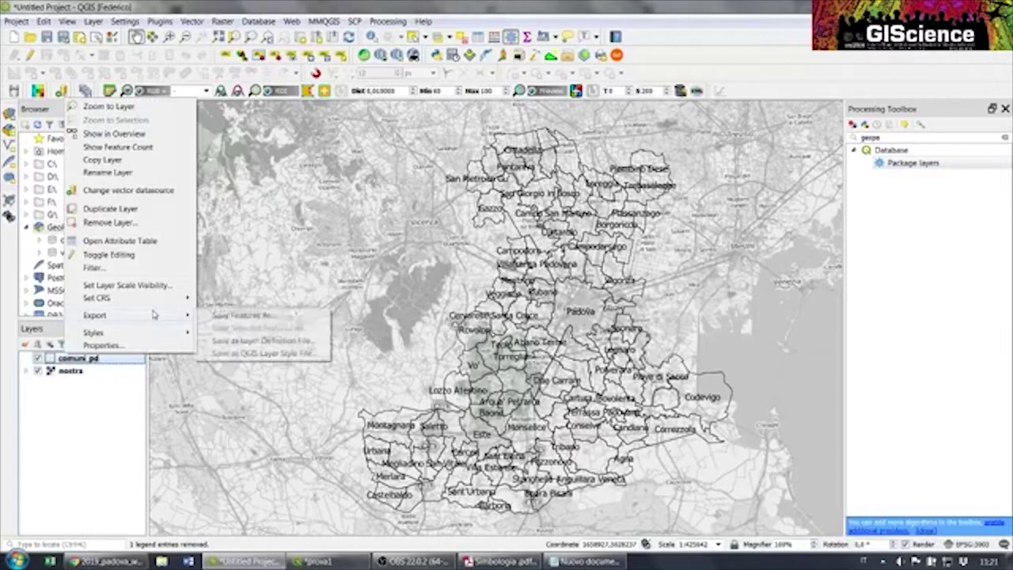
click(261, 316)
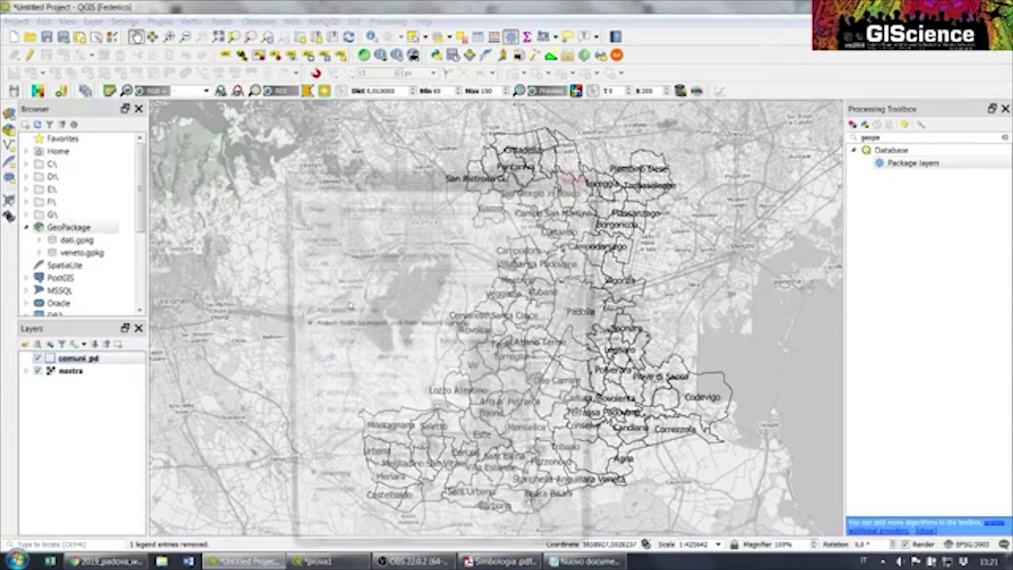
click(408, 207)
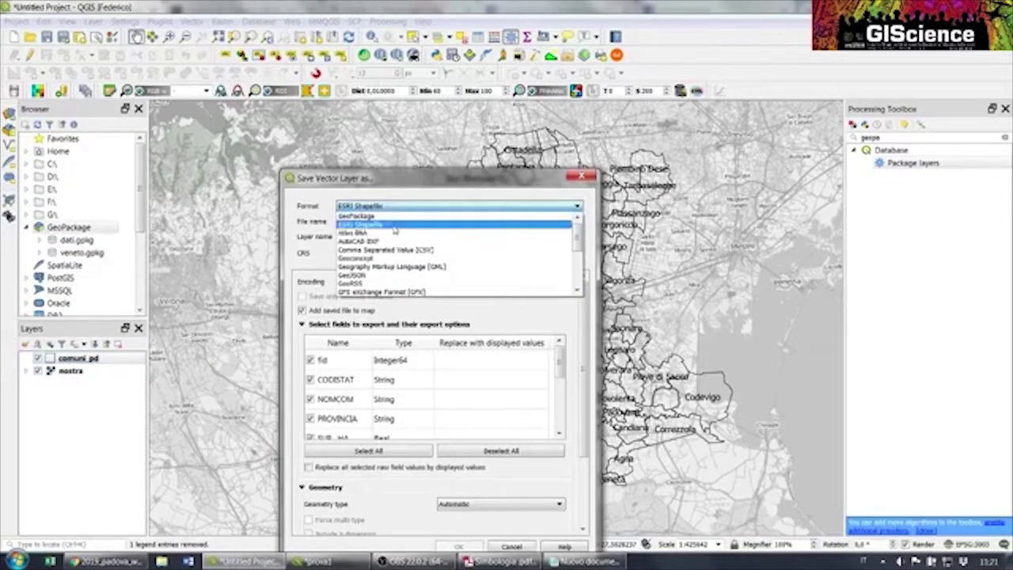
click(395, 216)
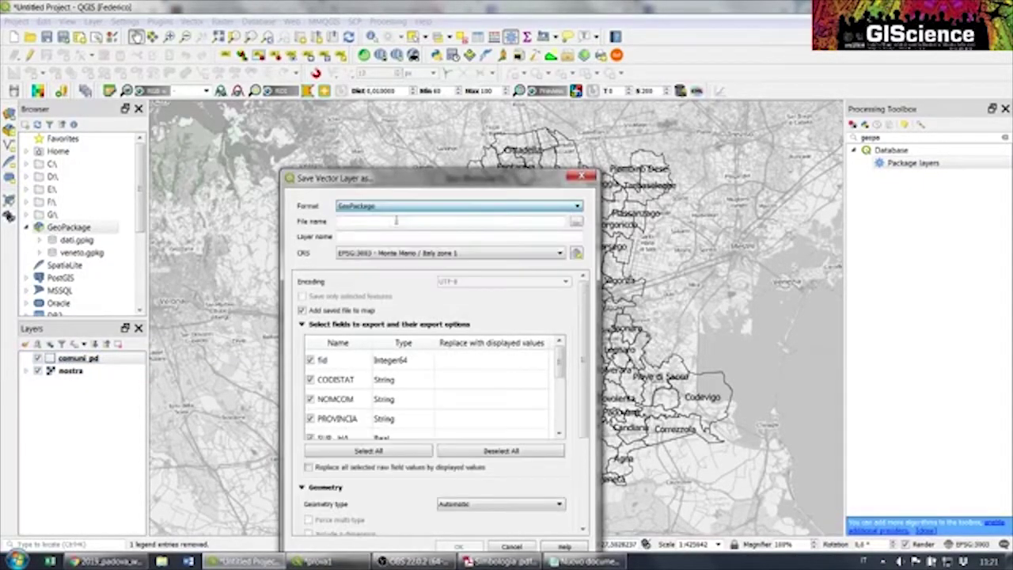
click(582, 174)
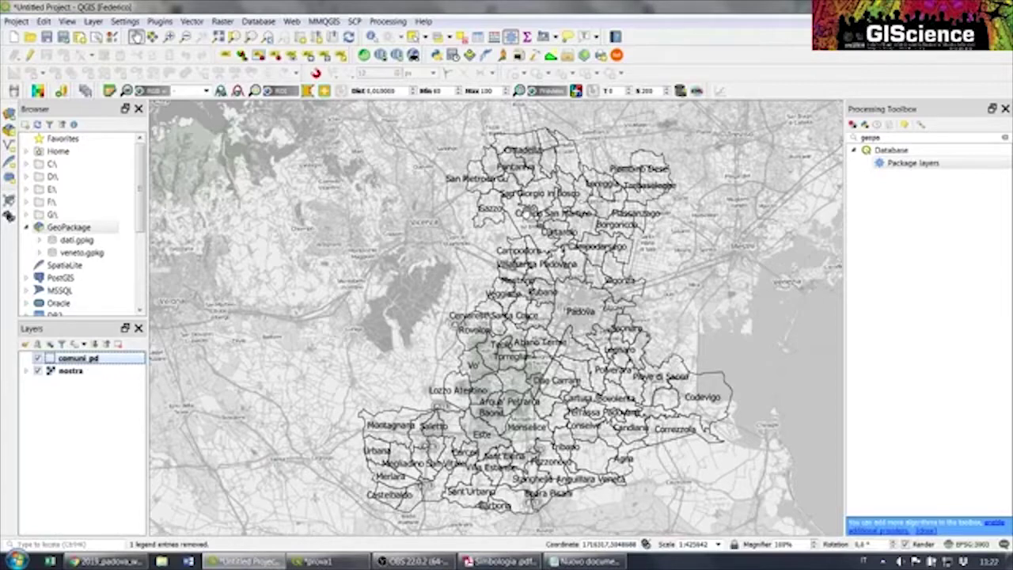
Examine how the comuni_pd layer style can be saved in the GeoPackage database, without saving it
right_click(84, 360)
click(111, 349)
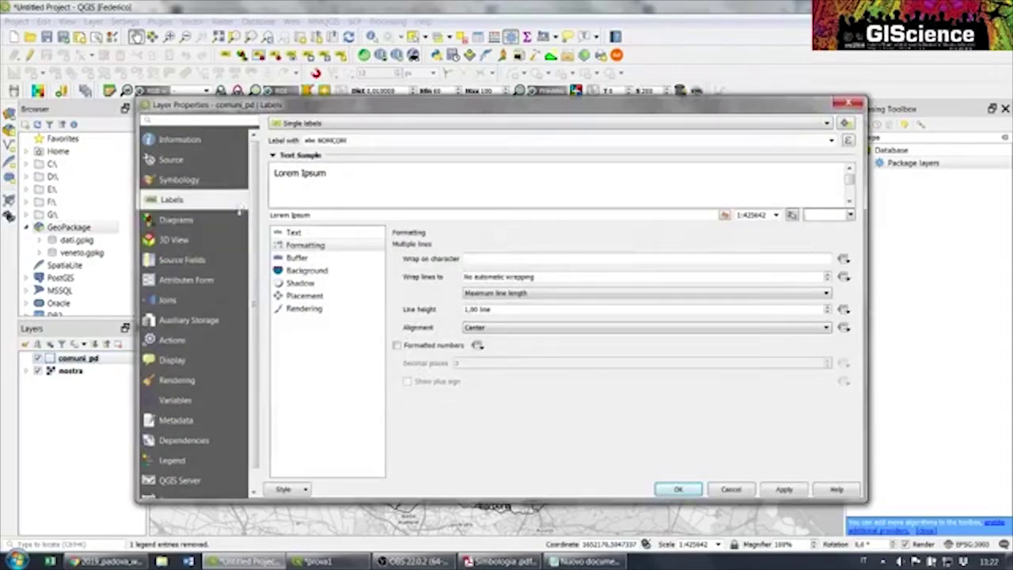
click(178, 179)
click(306, 489)
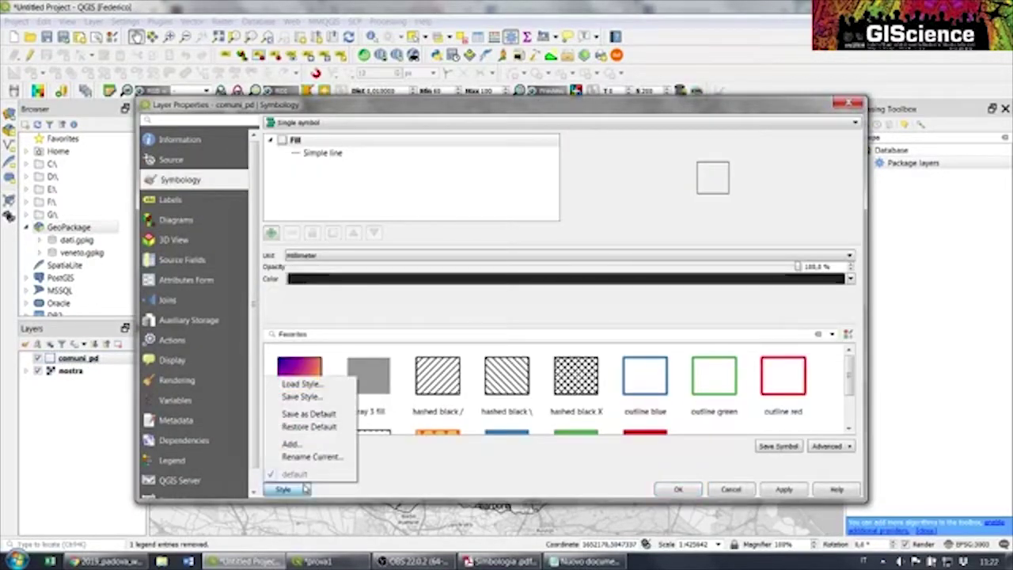
click(328, 399)
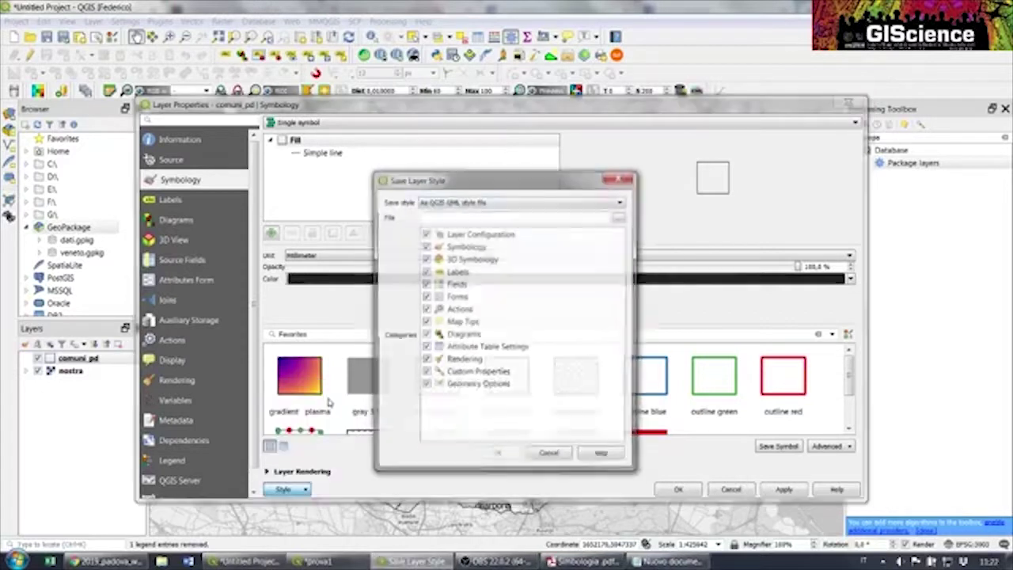
click(552, 203)
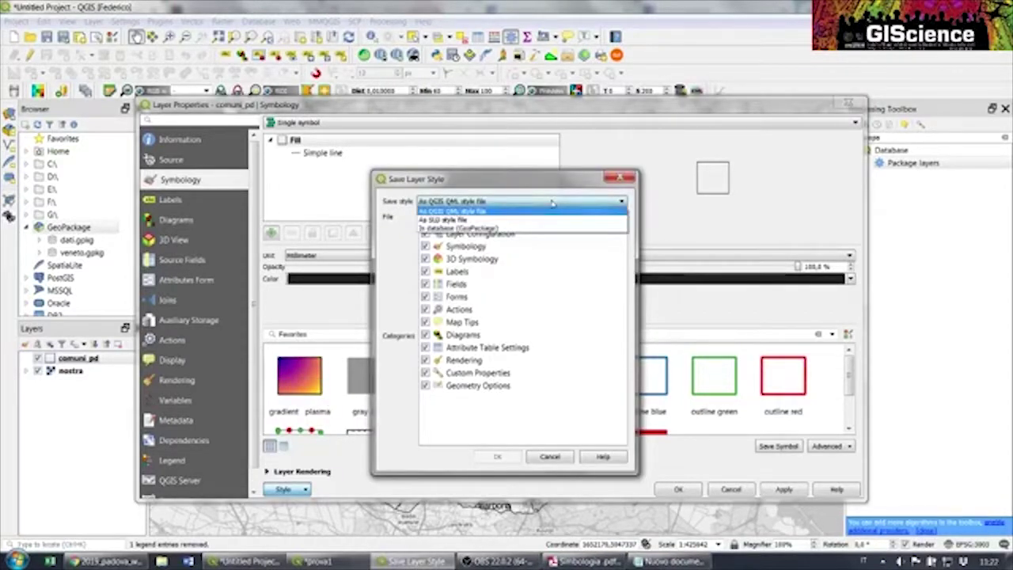
click(522, 227)
click(420, 220)
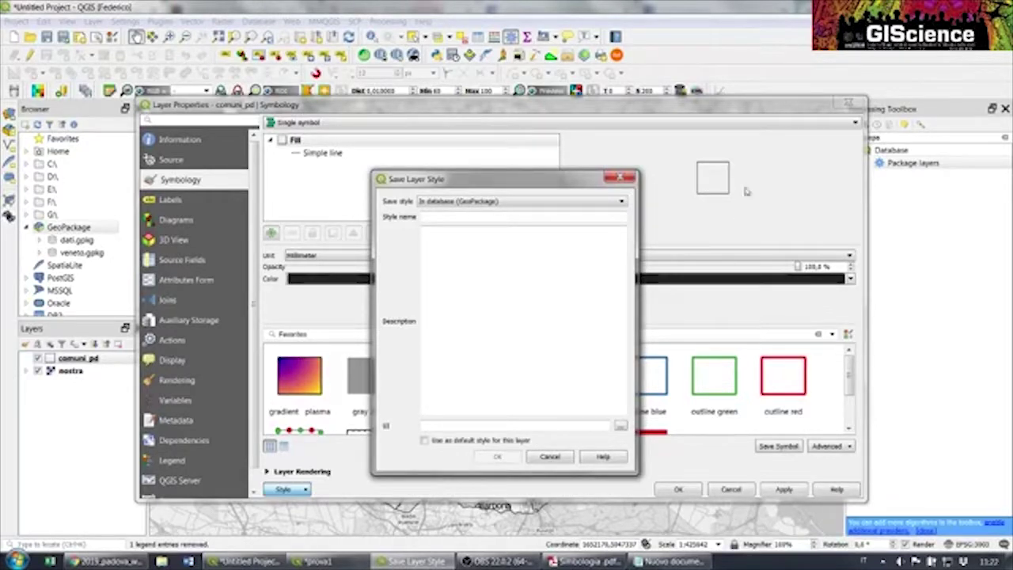
click(620, 177)
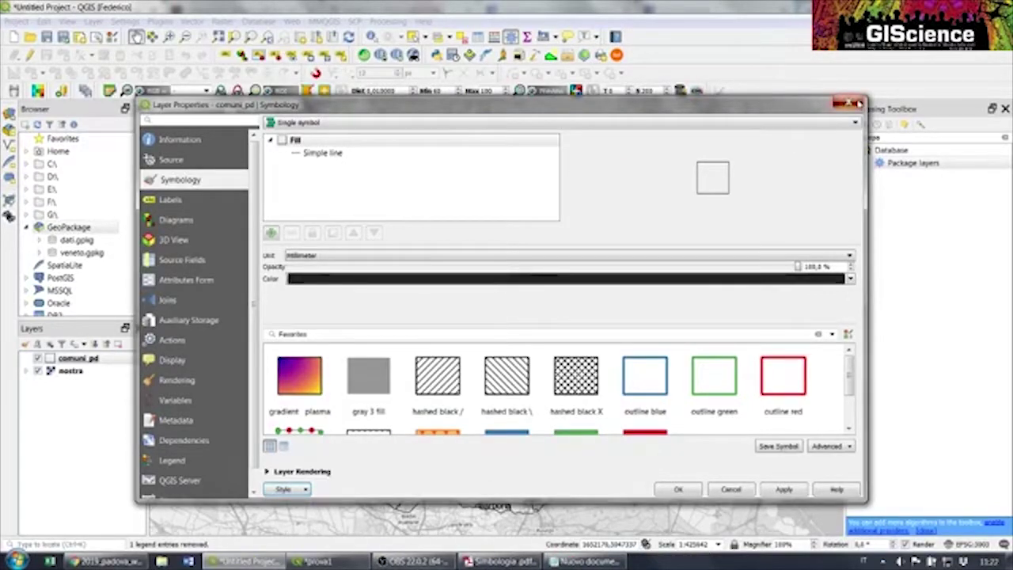
click(858, 102)
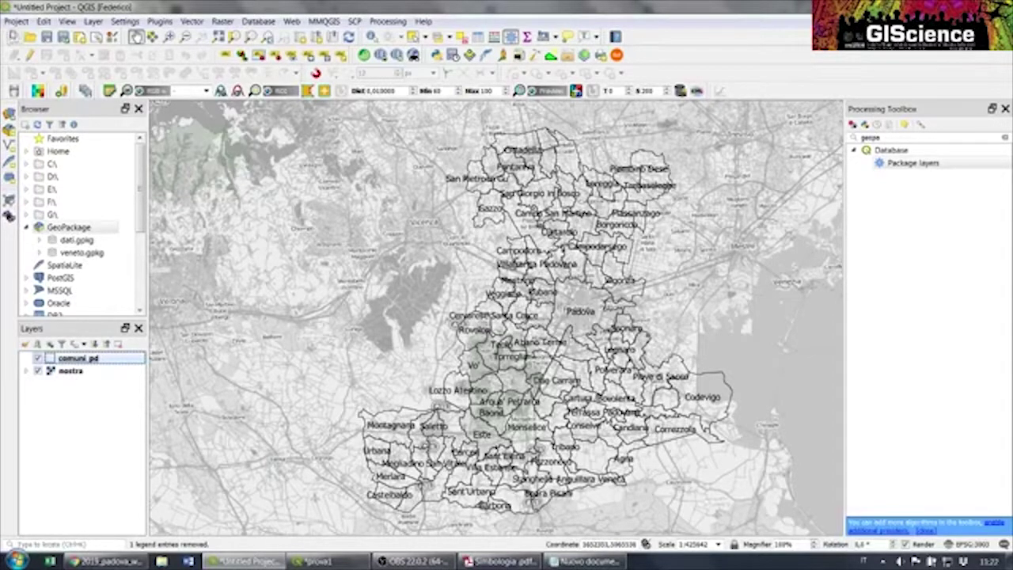
Examine the options for saving the project to a database and the basemap providers offered by QuickMapServices
click(16, 22)
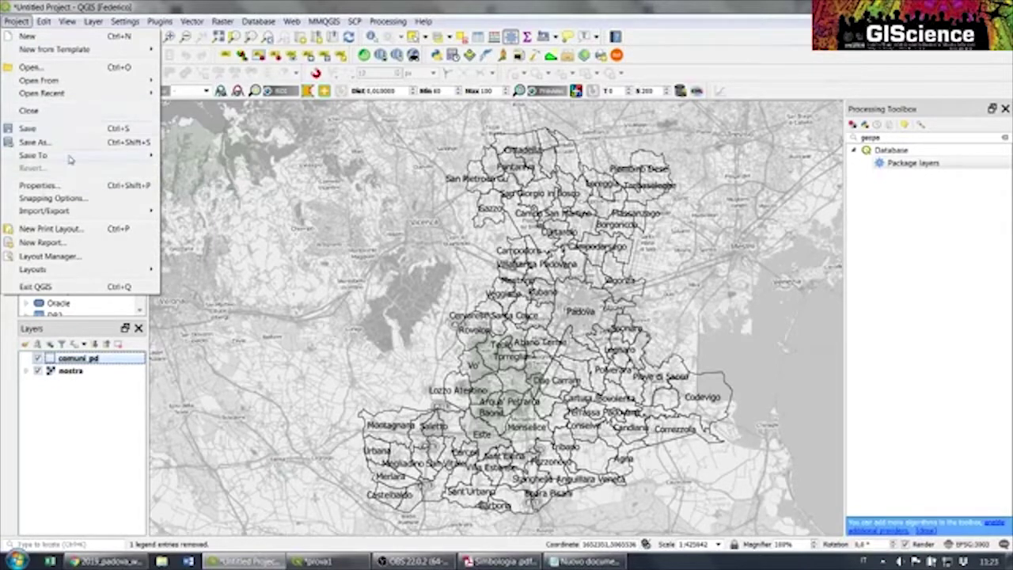
mouse_move(70, 160)
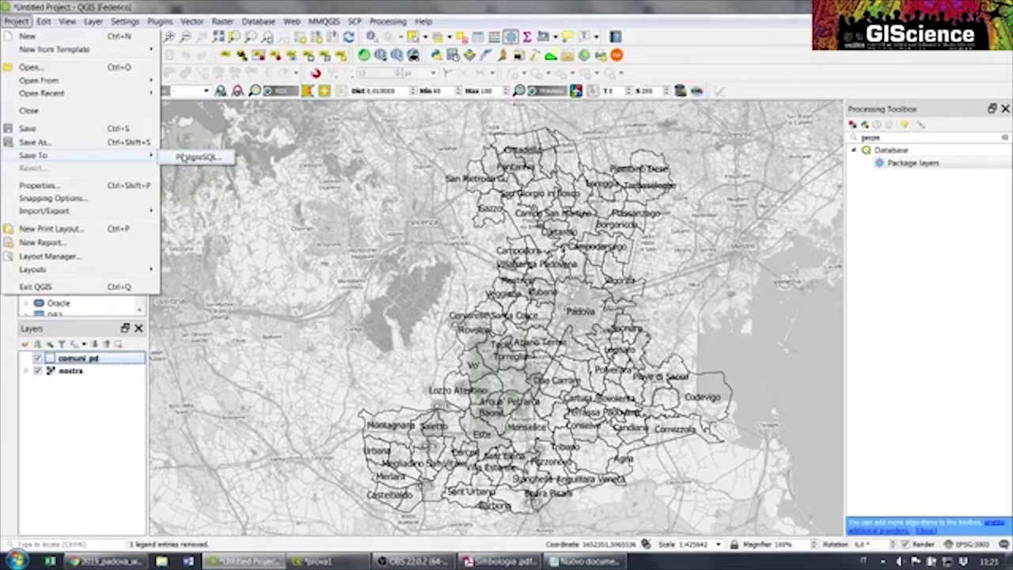
click(183, 4)
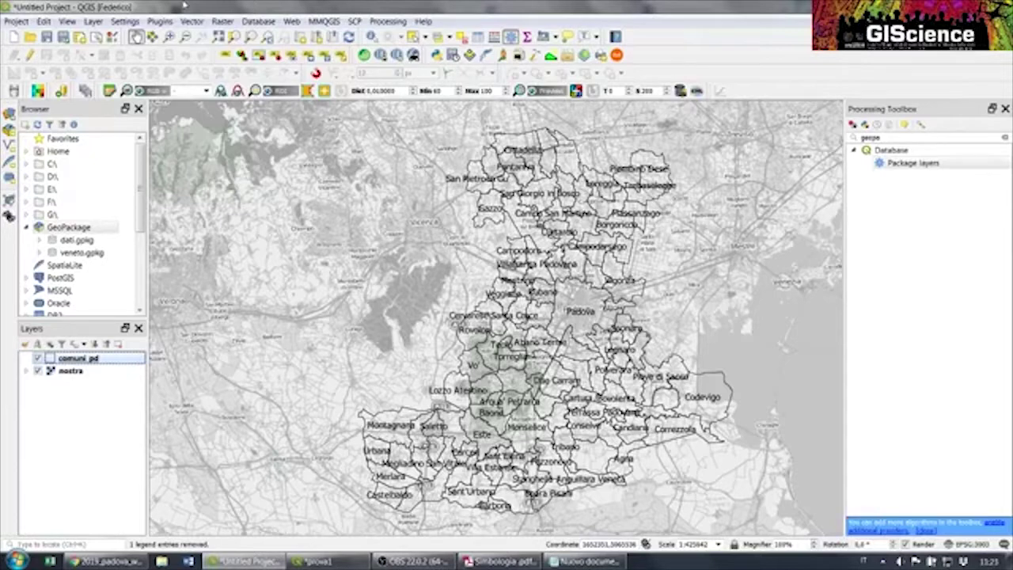
click(291, 21)
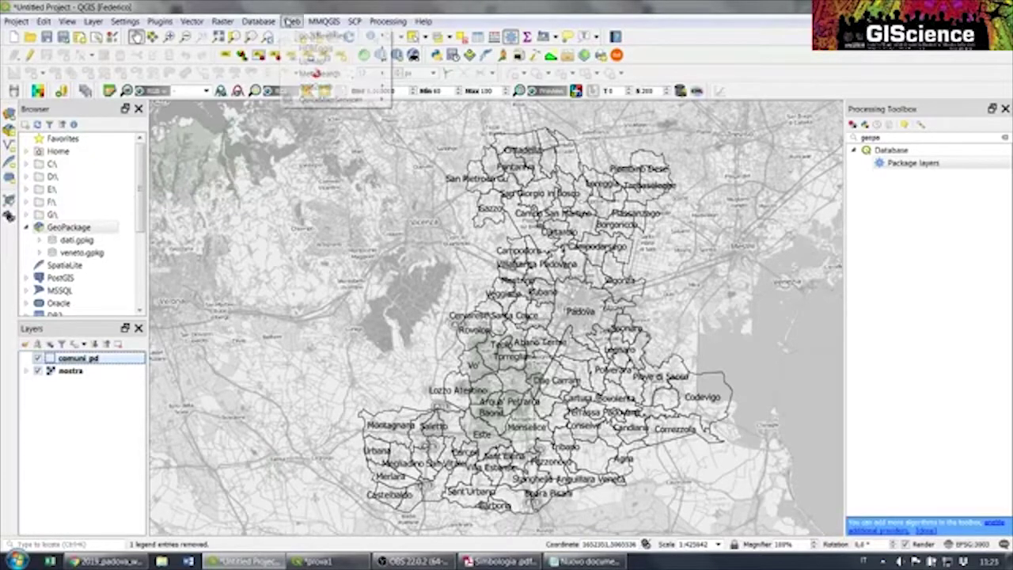
mouse_move(334, 98)
mouse_move(480, 269)
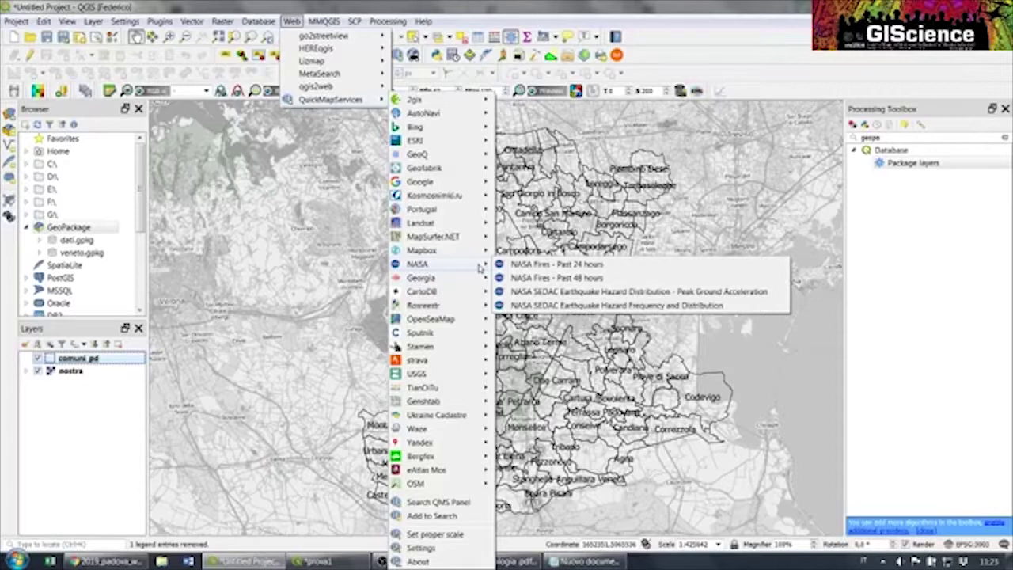
click(475, 5)
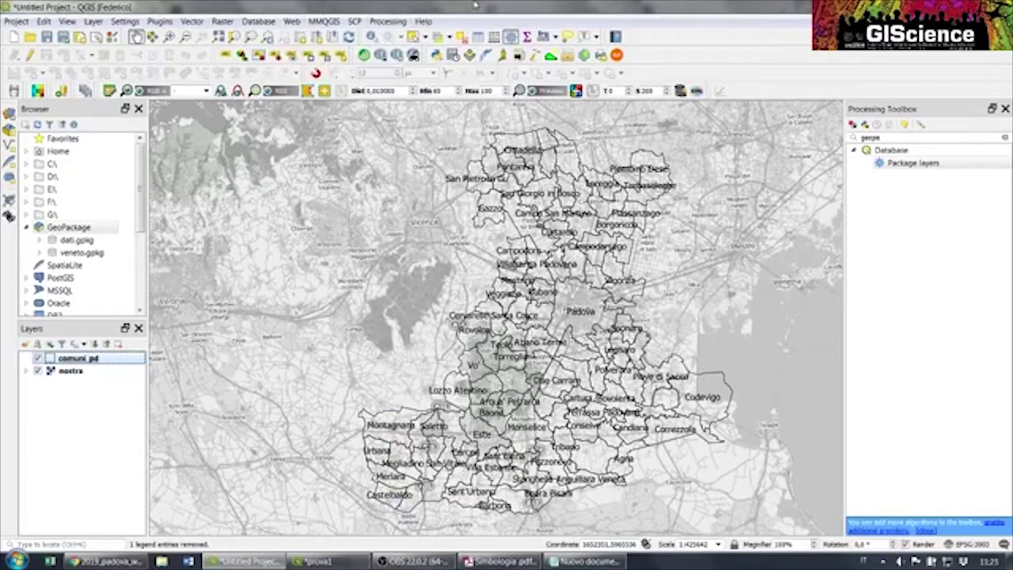
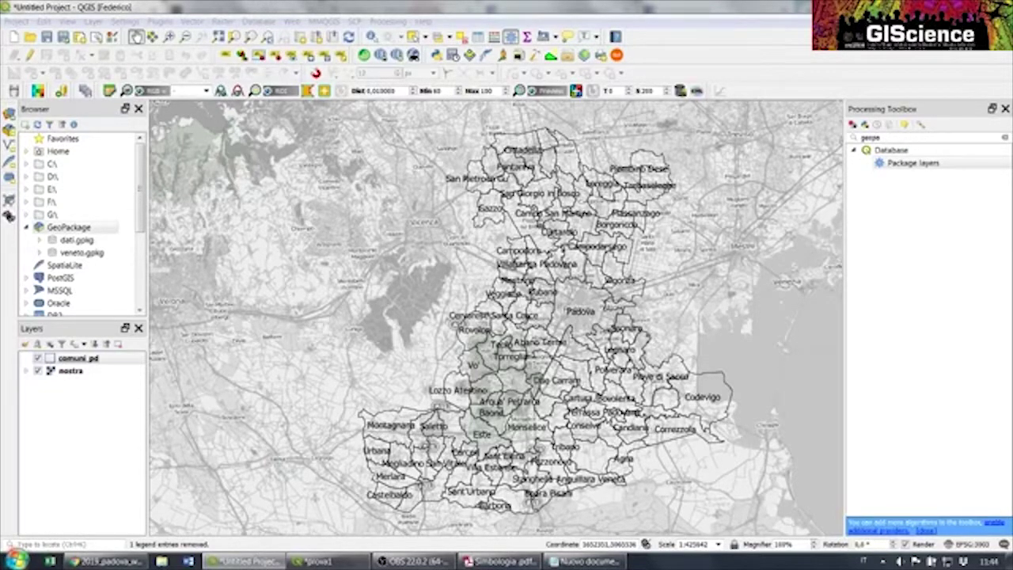
Switch to the prova1 layout and set the rotation of Map 3 to 0°
click(77, 357)
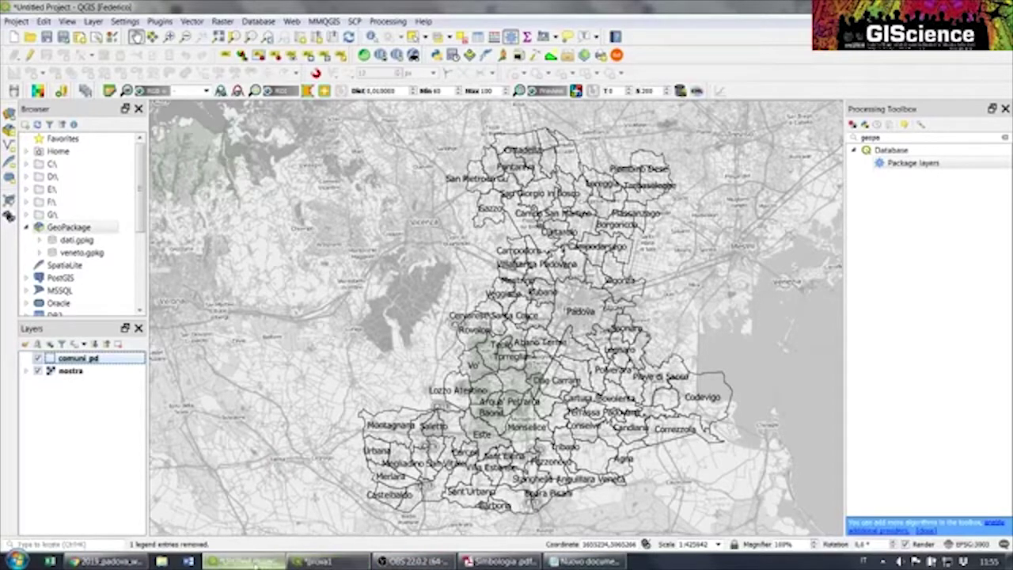
click(321, 561)
scroll(364, 448, up, 2)
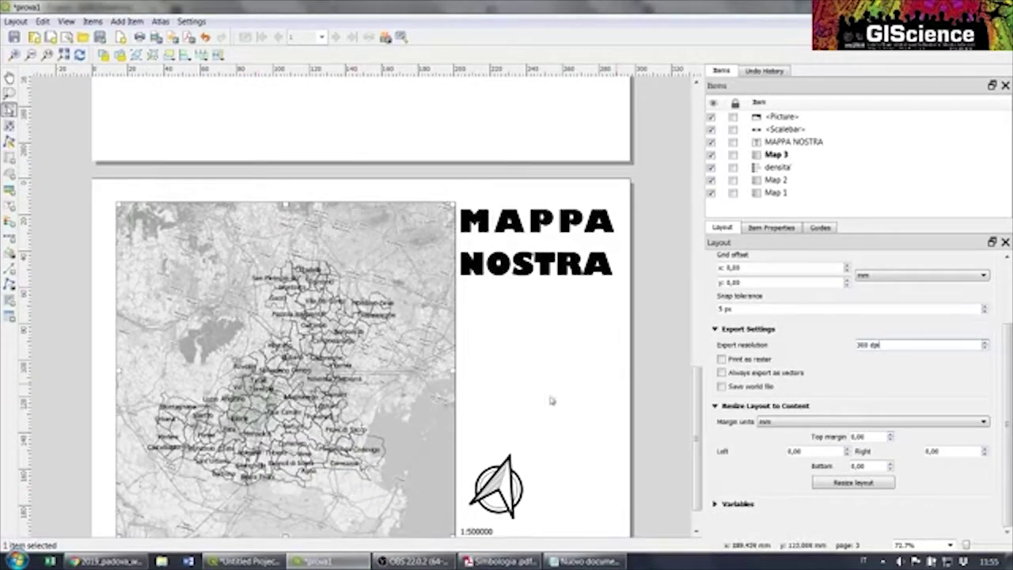
scroll(700, 408, down, 1)
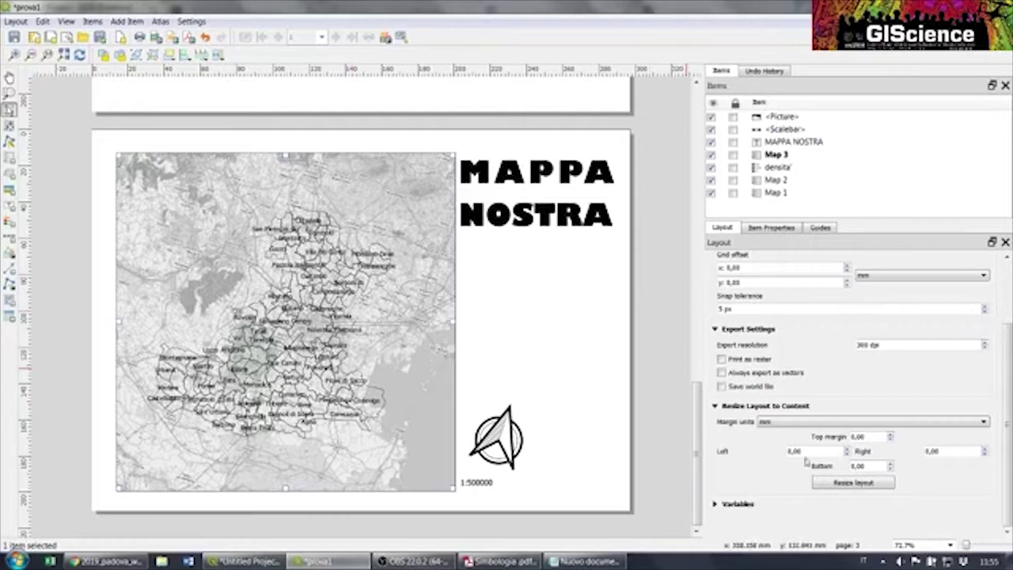
click(770, 229)
drag(804, 325, 686, 333)
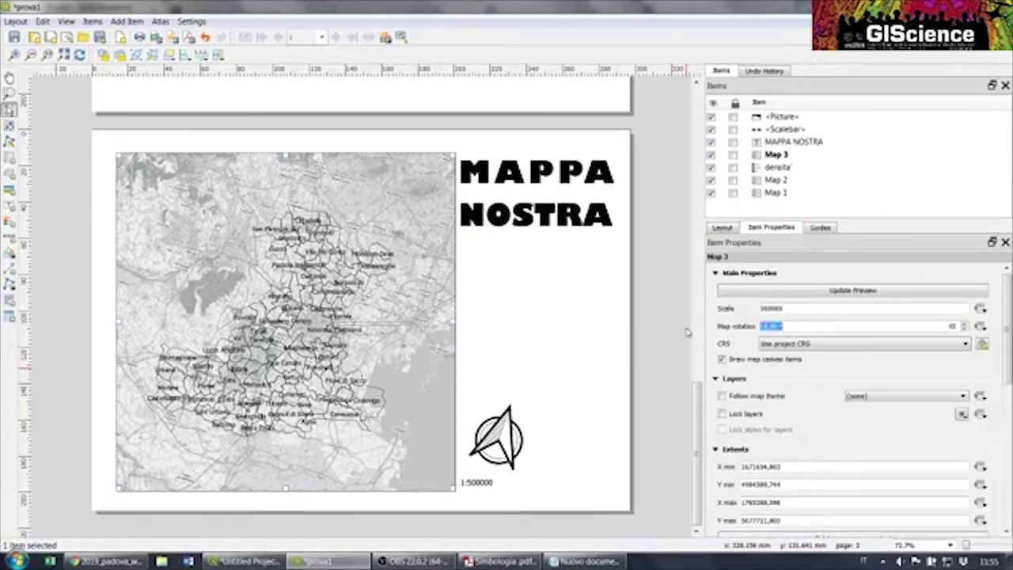
text(0)
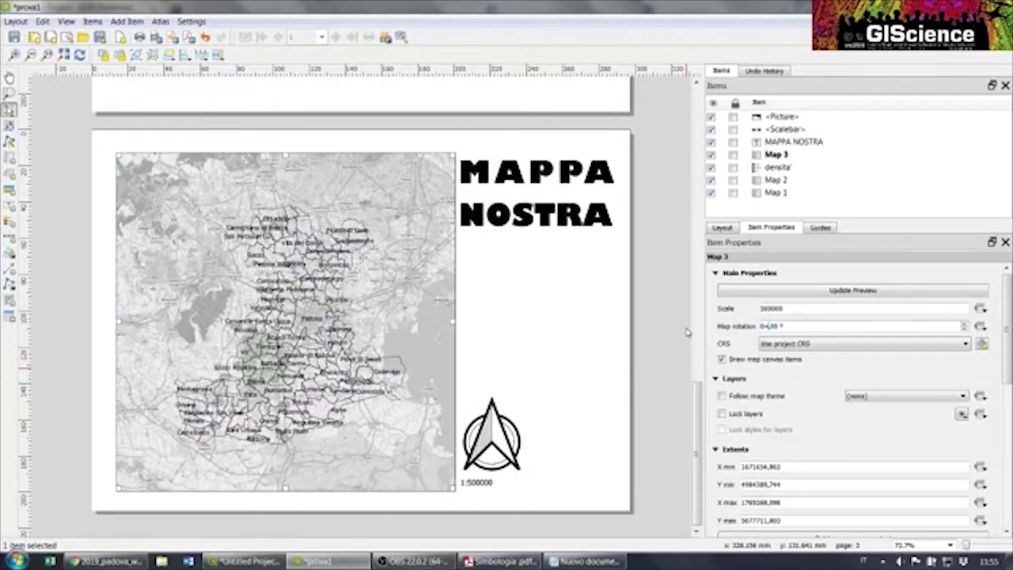
drag(793, 325, 661, 322)
text(0)
key(ctrl+a)
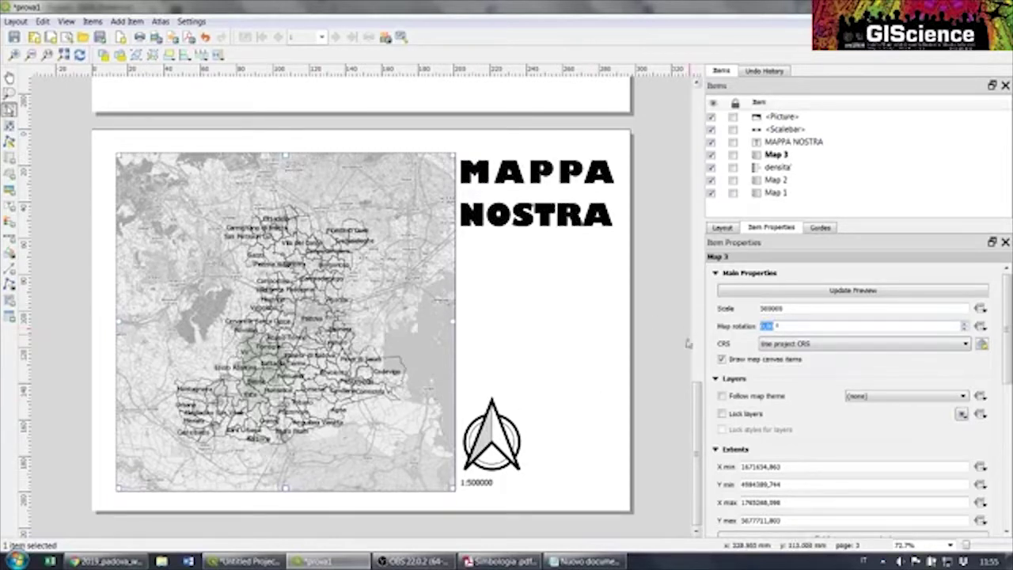
click(325, 323)
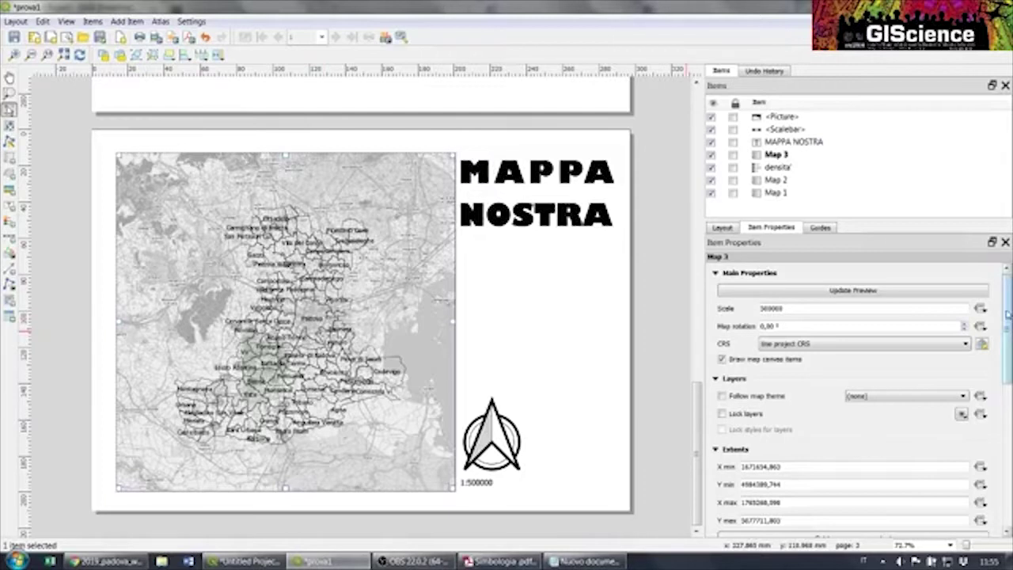
Set the size of Map 3 on the layout page to 180 mm wide and 180 mm high
scroll(1008, 319, down, 1)
drag(1008, 319, 1008, 324)
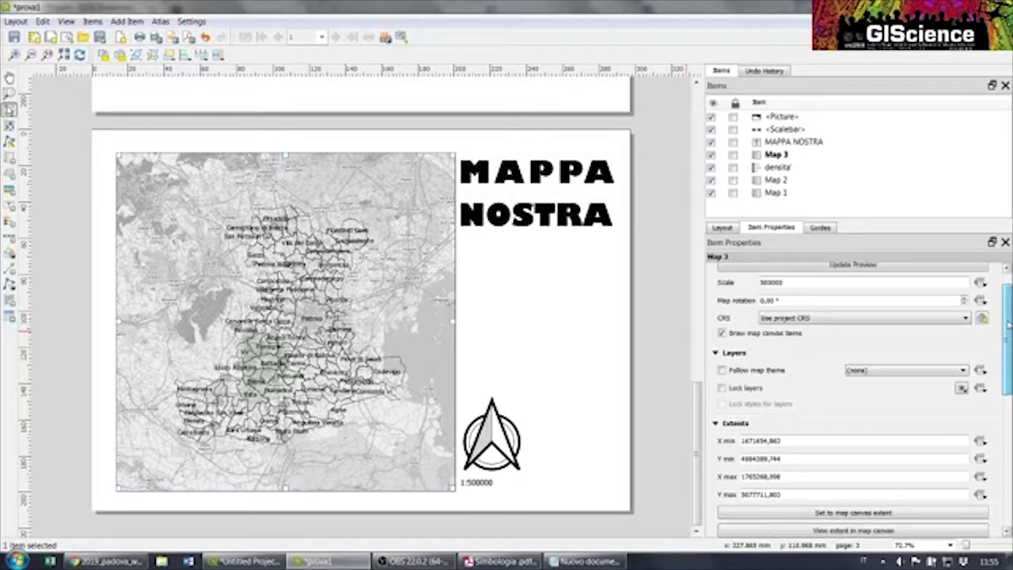
scroll(829, 335, down, 5)
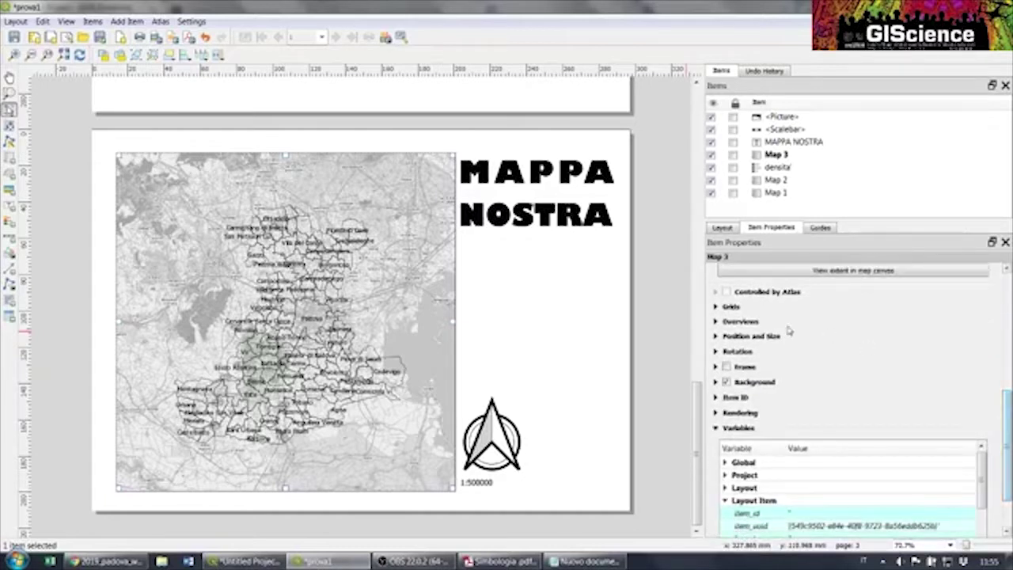
click(716, 337)
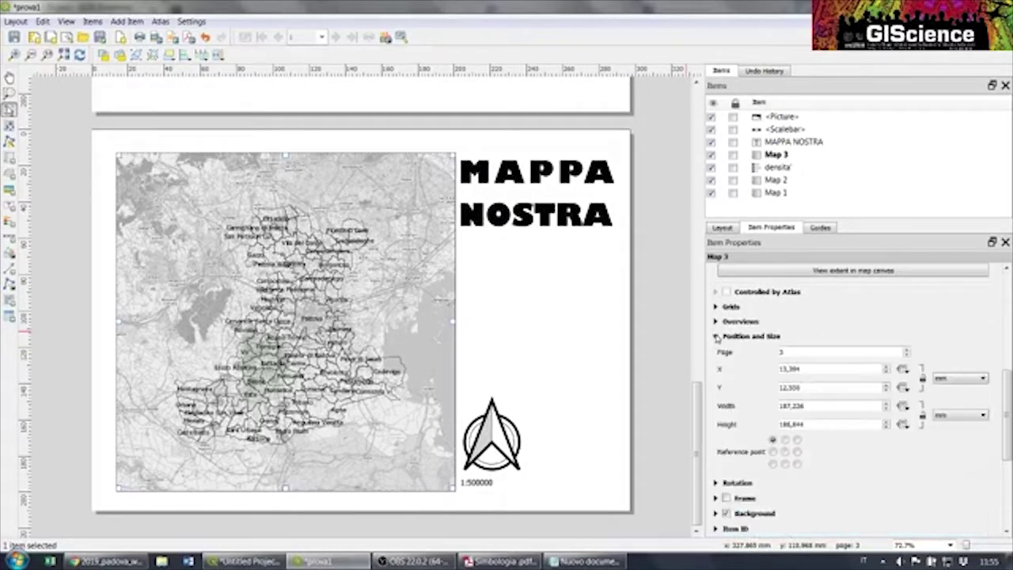
double_click(815, 405)
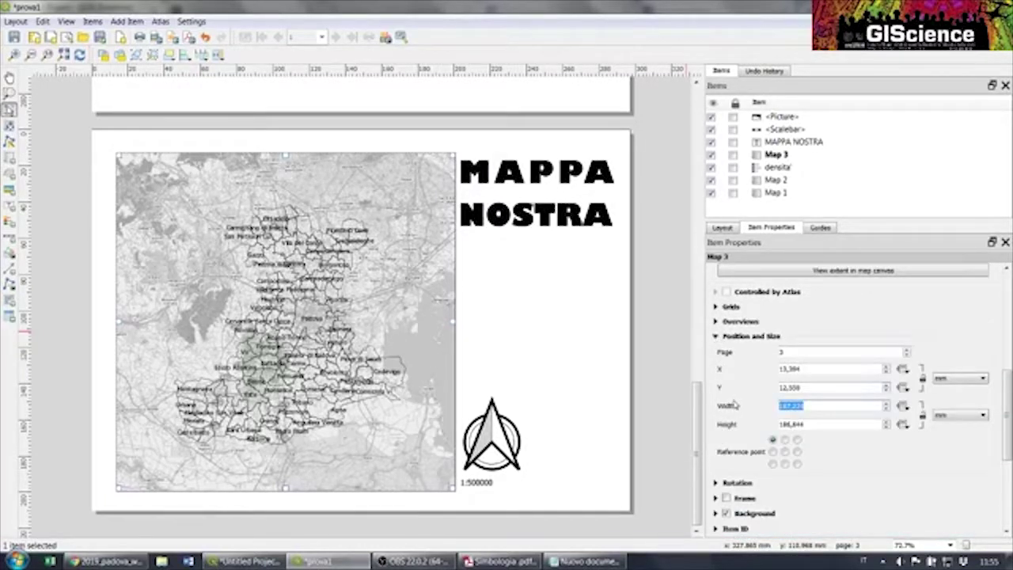
text(180)
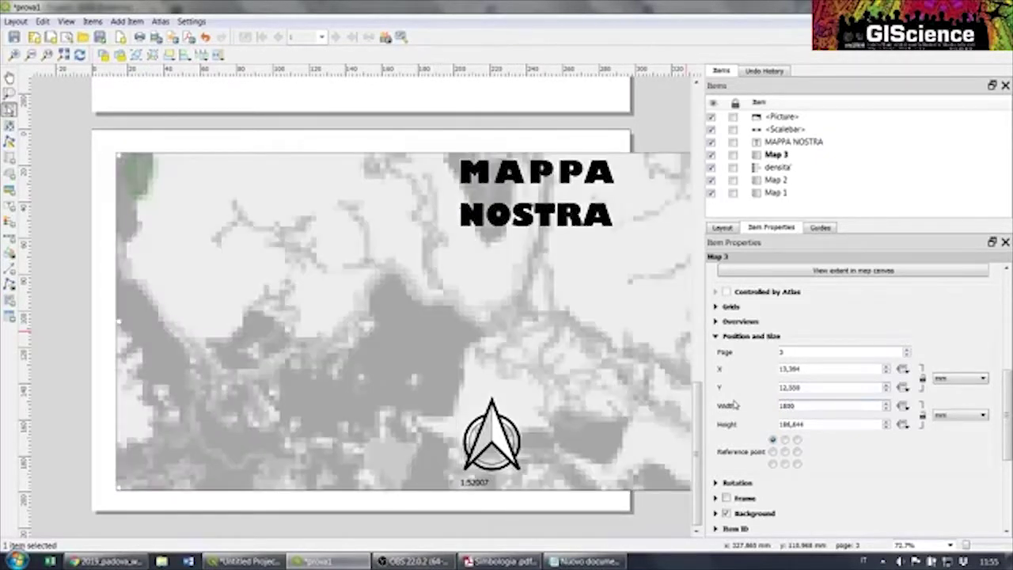
drag(817, 424, 759, 430)
text(180)
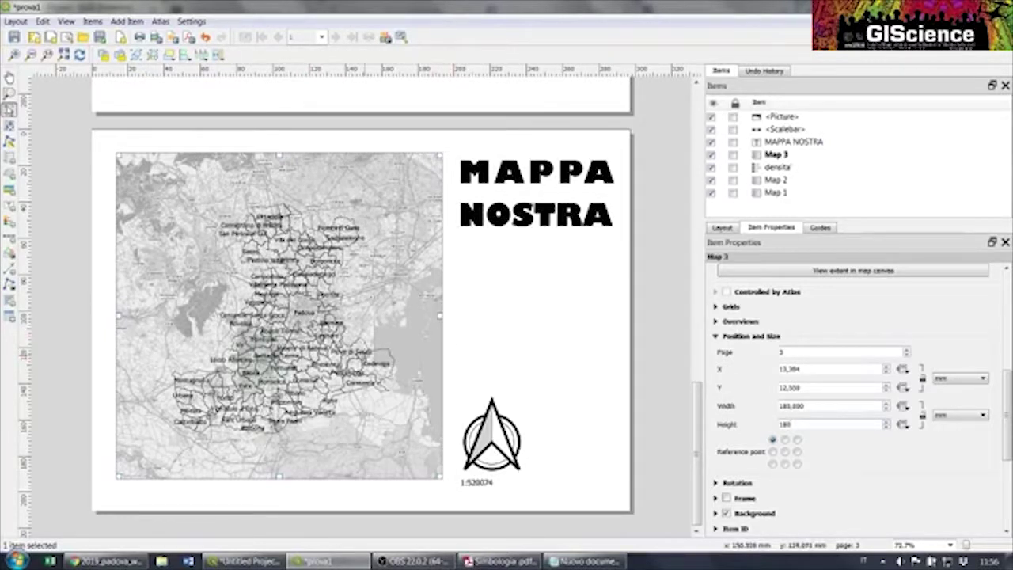
Set the scale of Map 3 to 100000
drag(1006, 418, 1006, 305)
drag(791, 308, 710, 303)
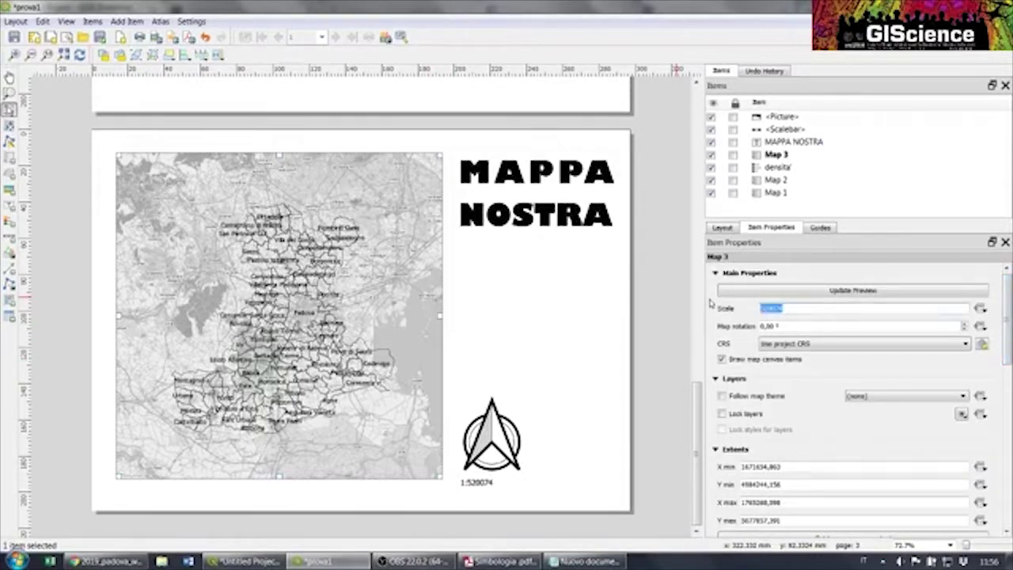
text(100000)
key(Return)
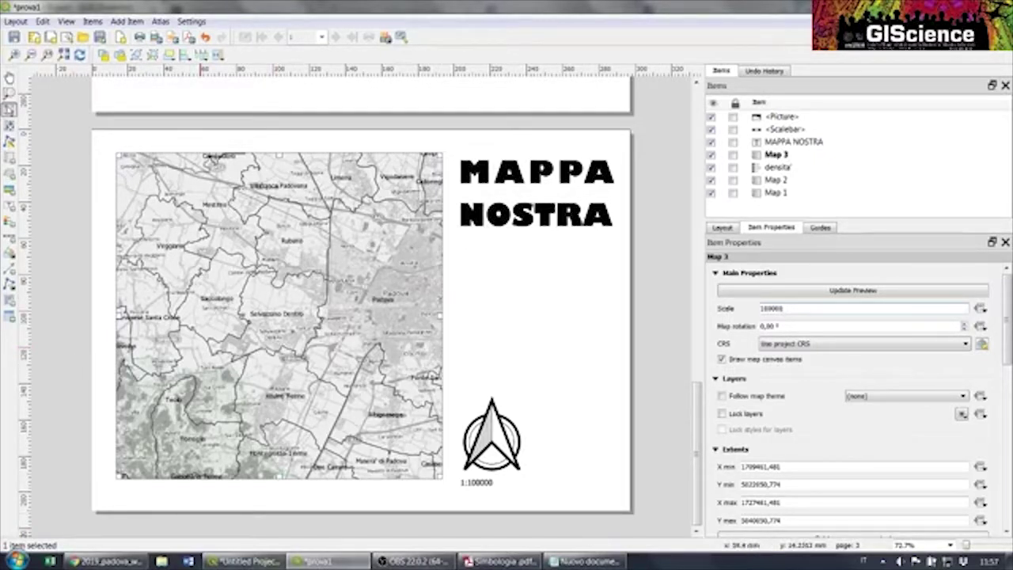
Return to the main QGIS project window, find the processing algorithms matching "grid" and open Create grid
click(251, 561)
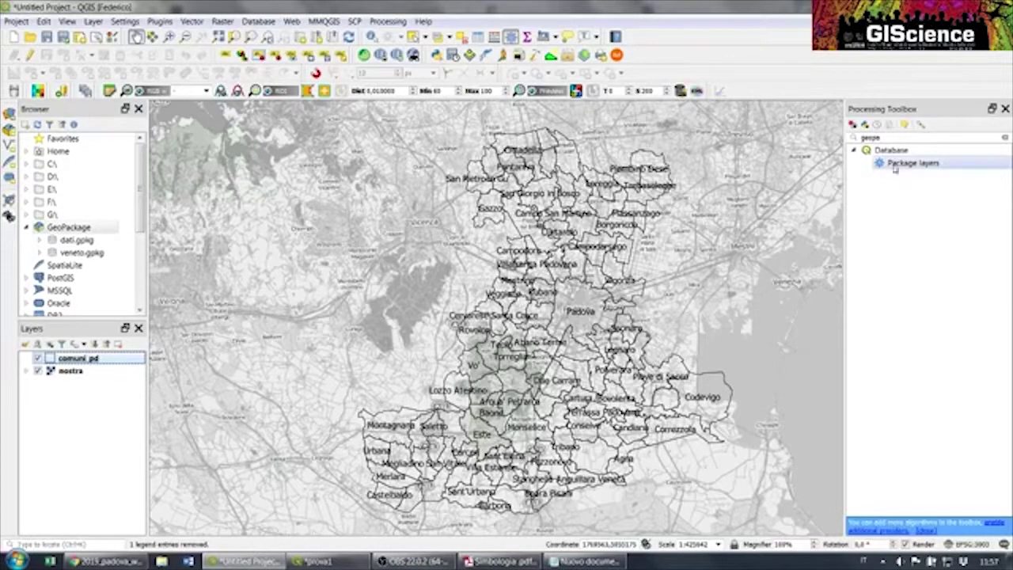
double_click(870, 138)
key(BackSpace)
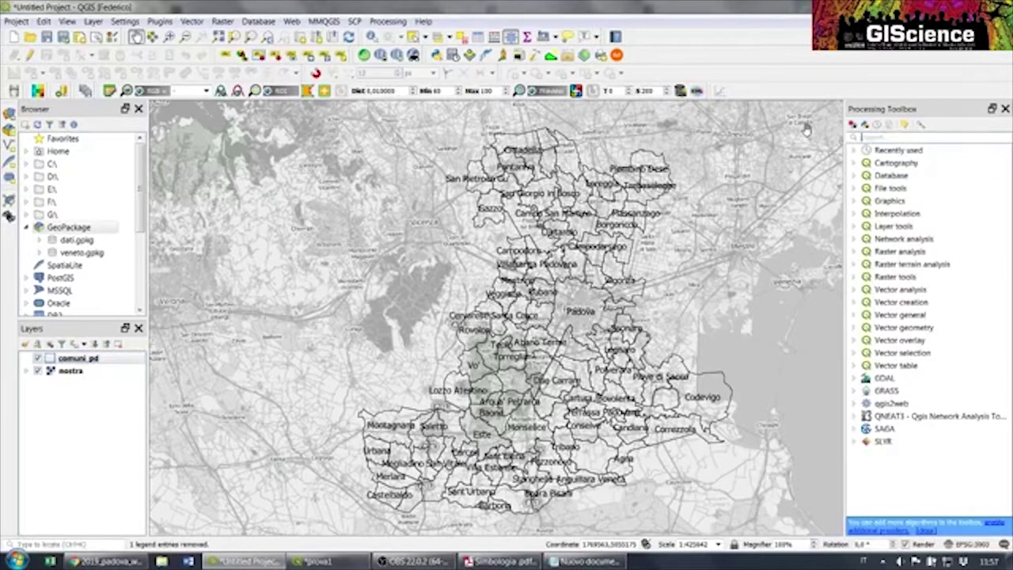
text(grid)
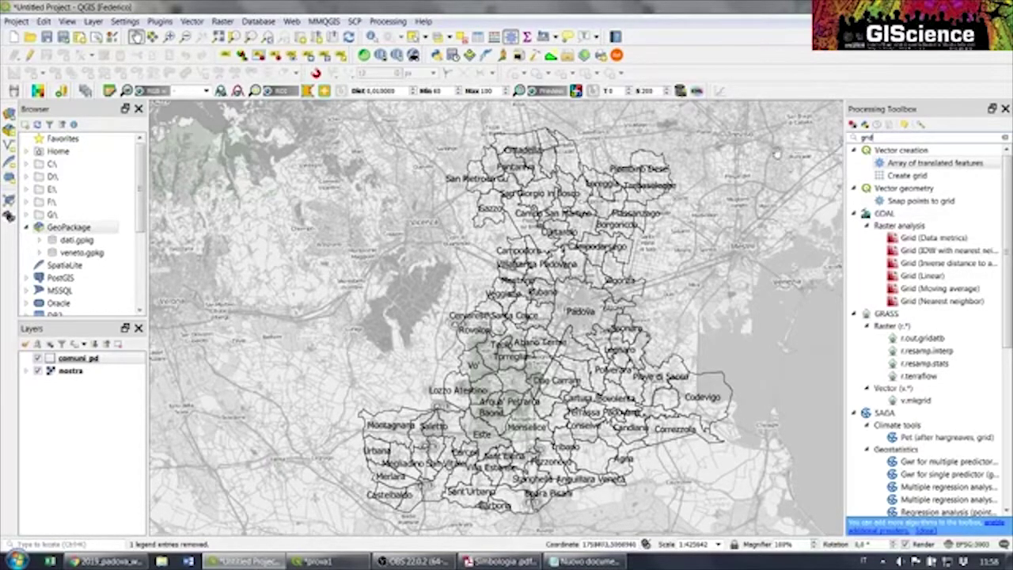
click(900, 177)
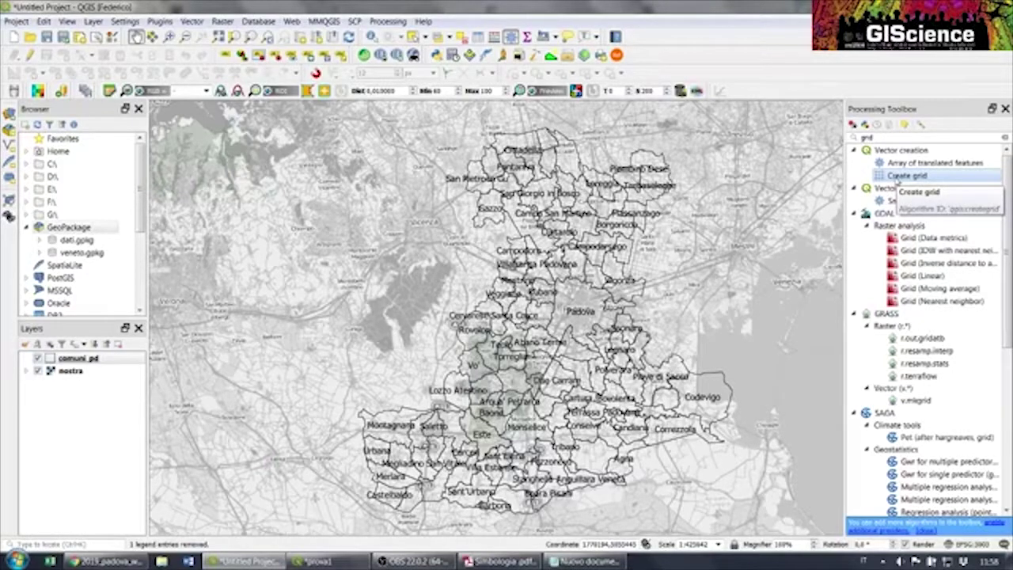
double_click(906, 176)
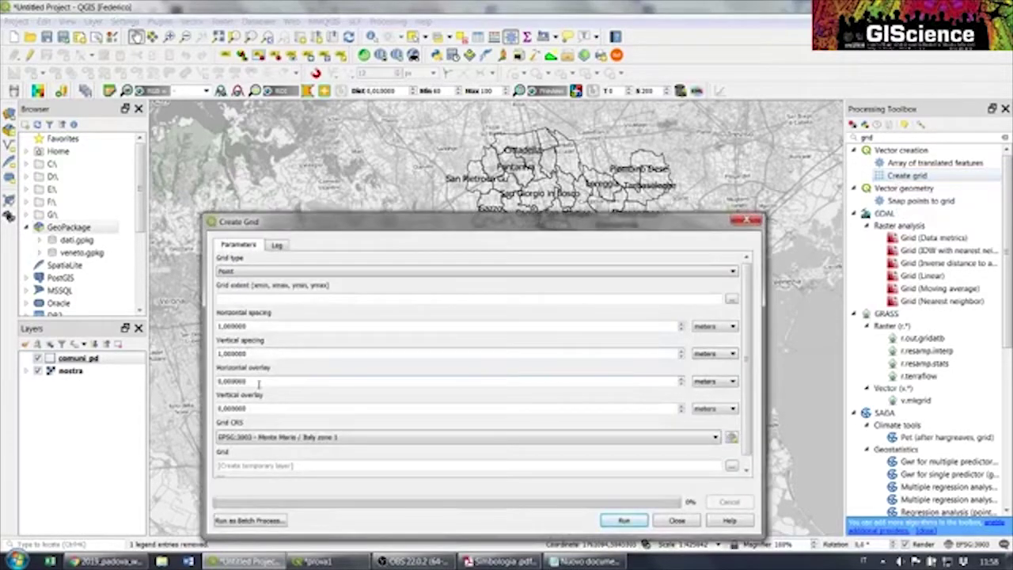
Set the grid type to Rectangle (polygon)
click(285, 271)
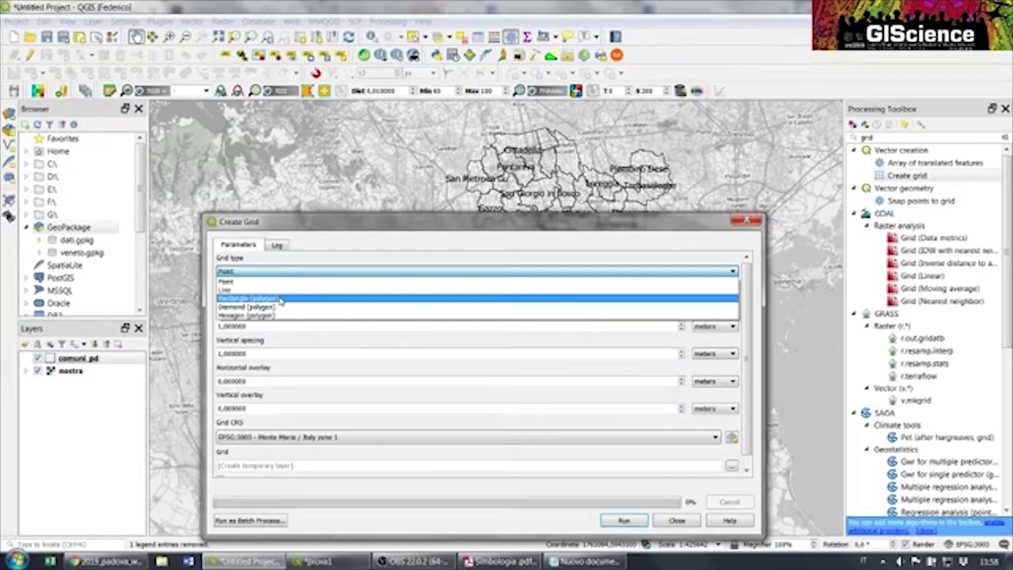
click(251, 277)
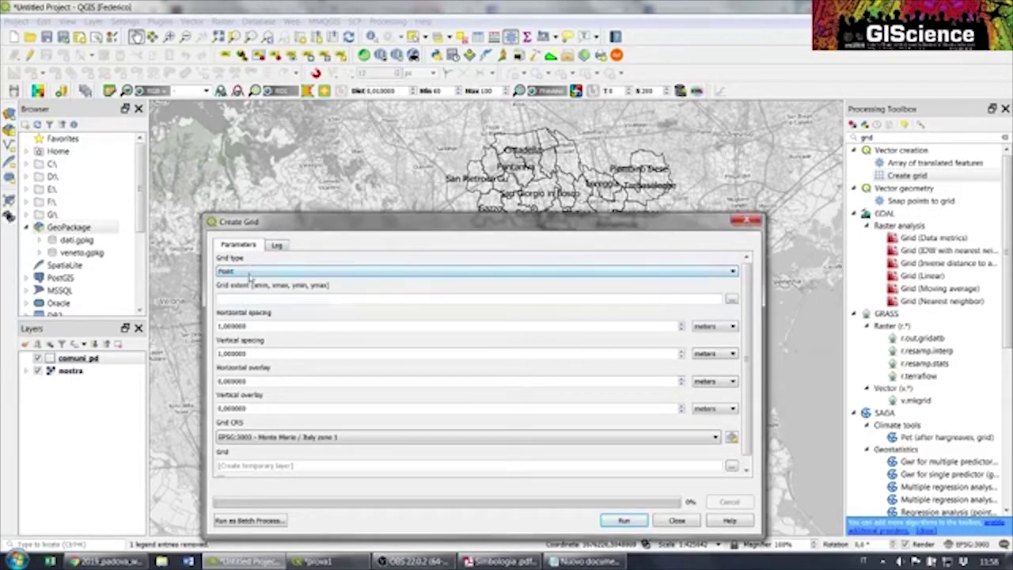
click(250, 273)
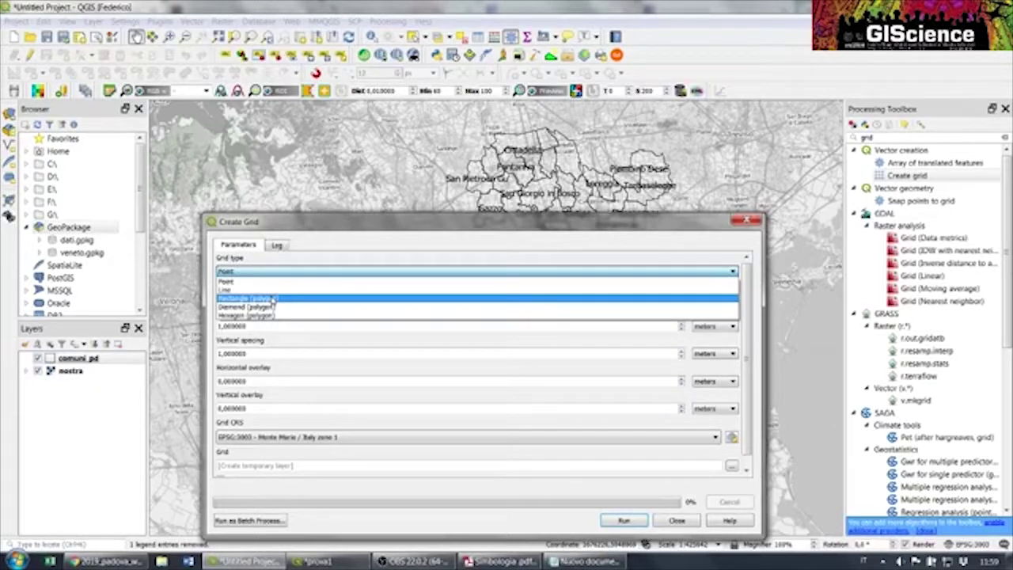
click(273, 299)
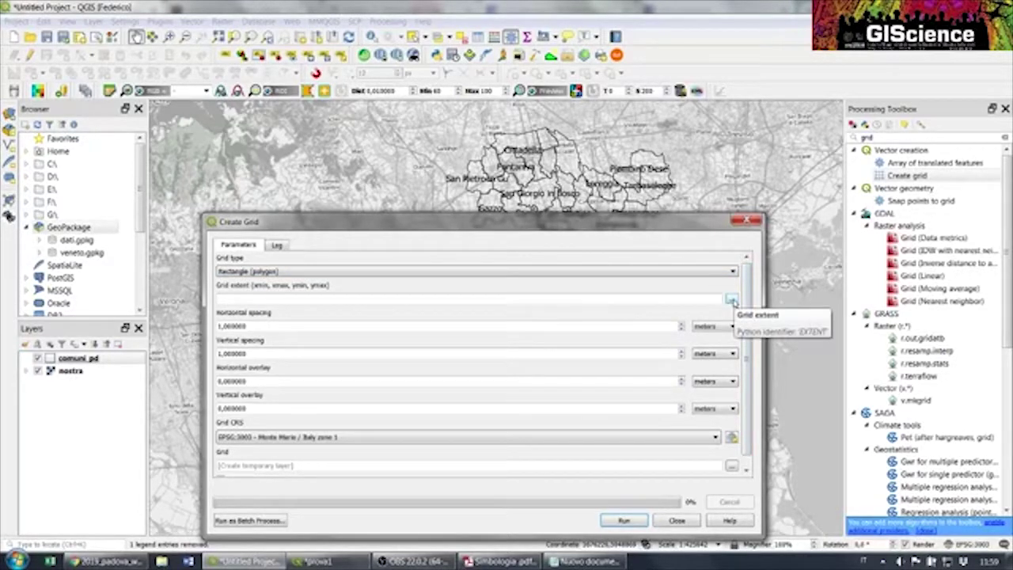
Try to take the grid extent from an existing layer and close the Python error report
click(731, 300)
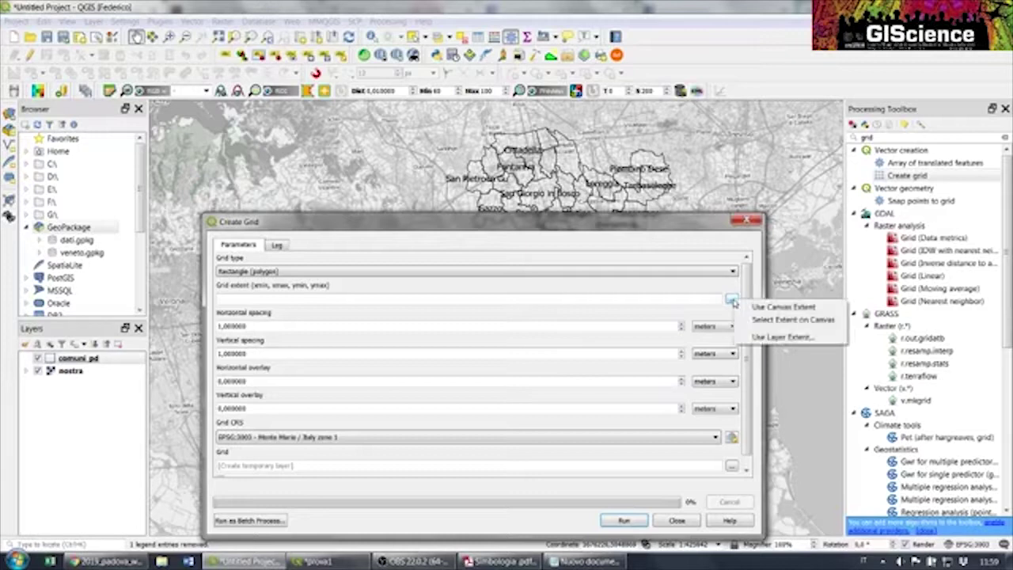
click(732, 301)
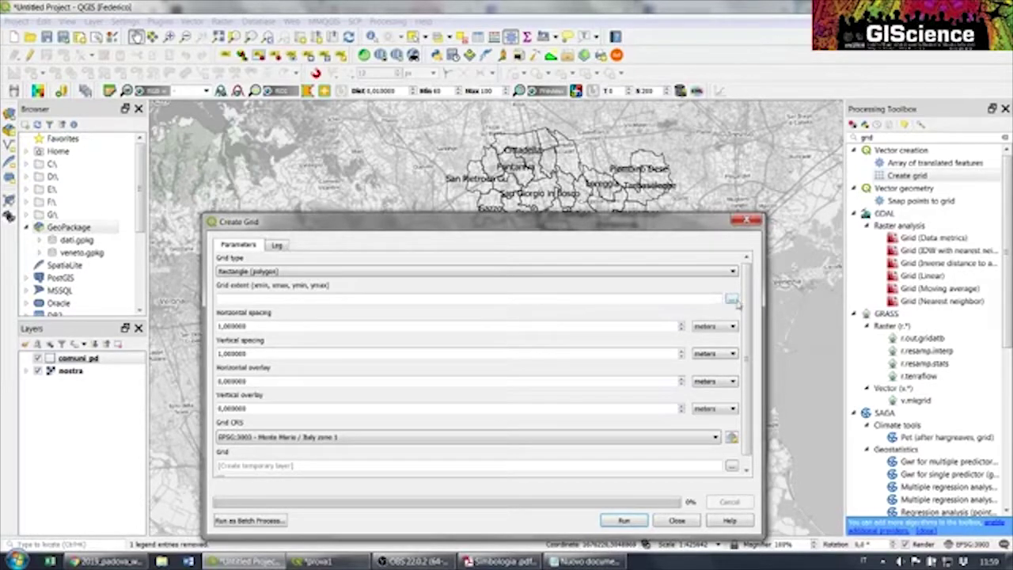
click(731, 302)
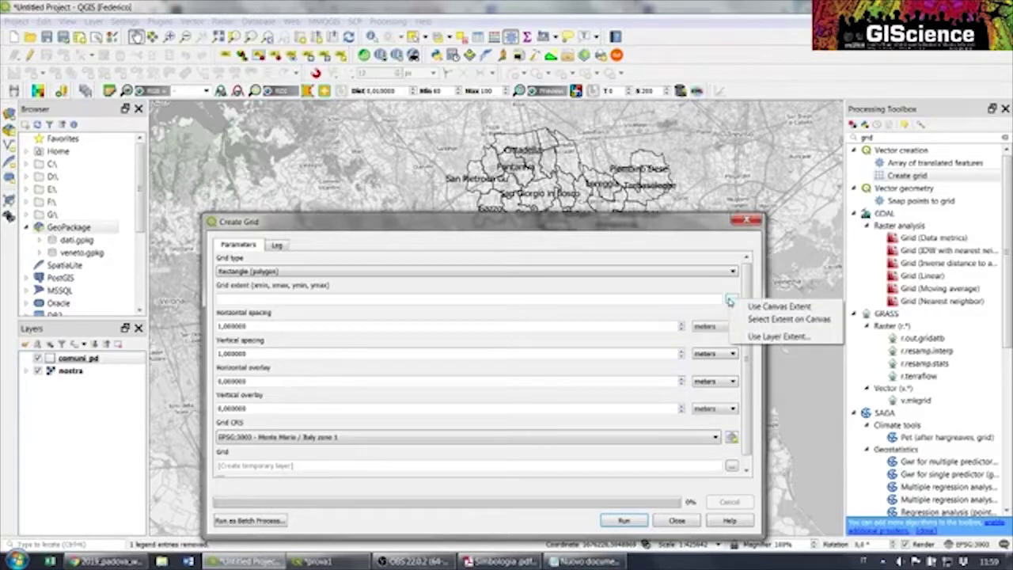
click(753, 337)
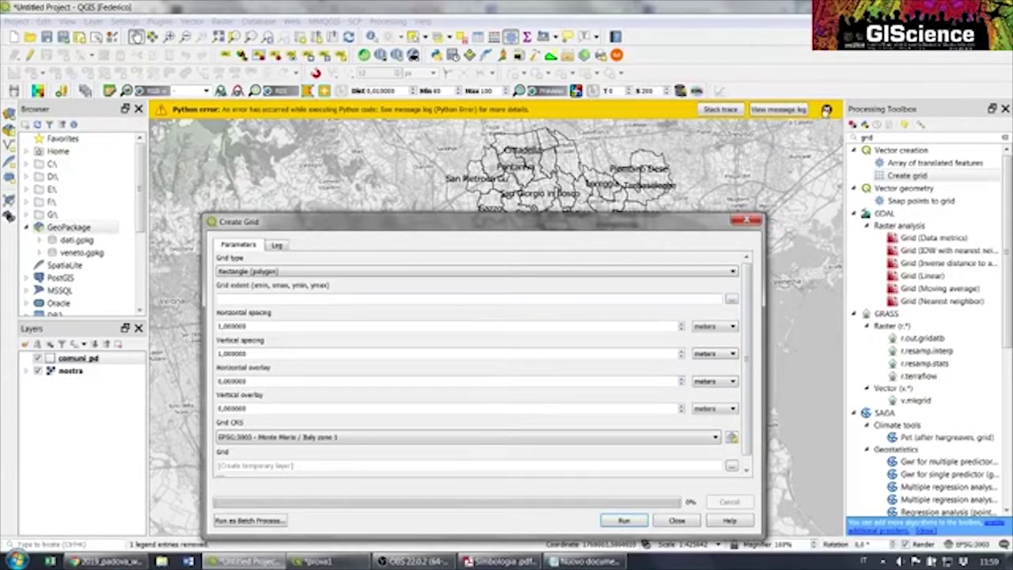
click(827, 110)
click(731, 300)
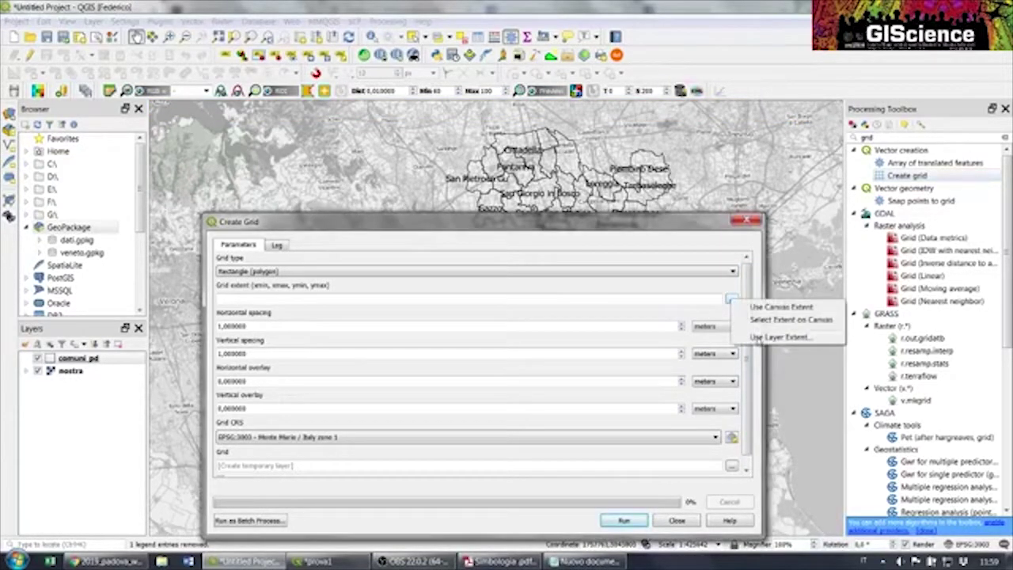
click(758, 339)
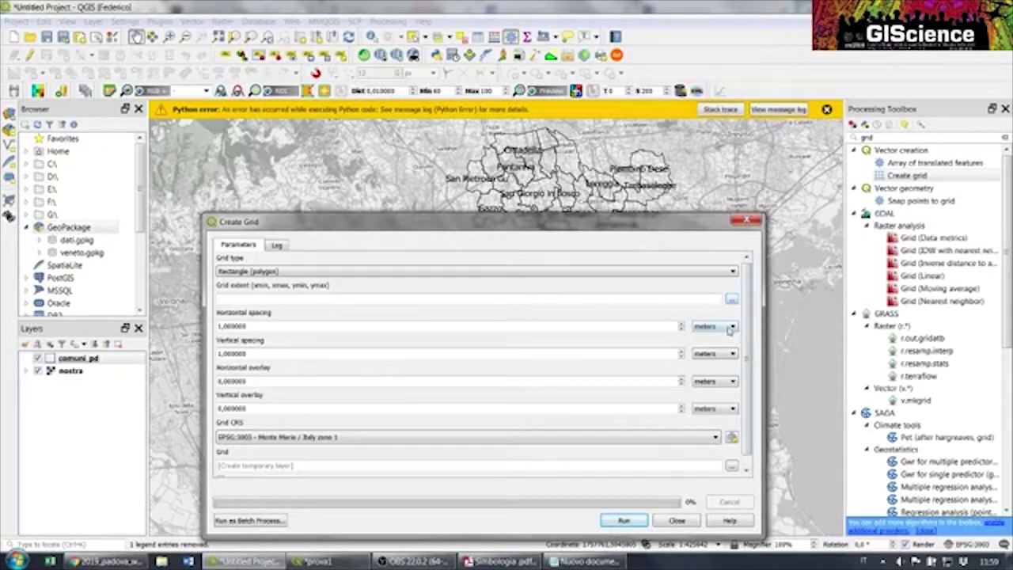
click(731, 299)
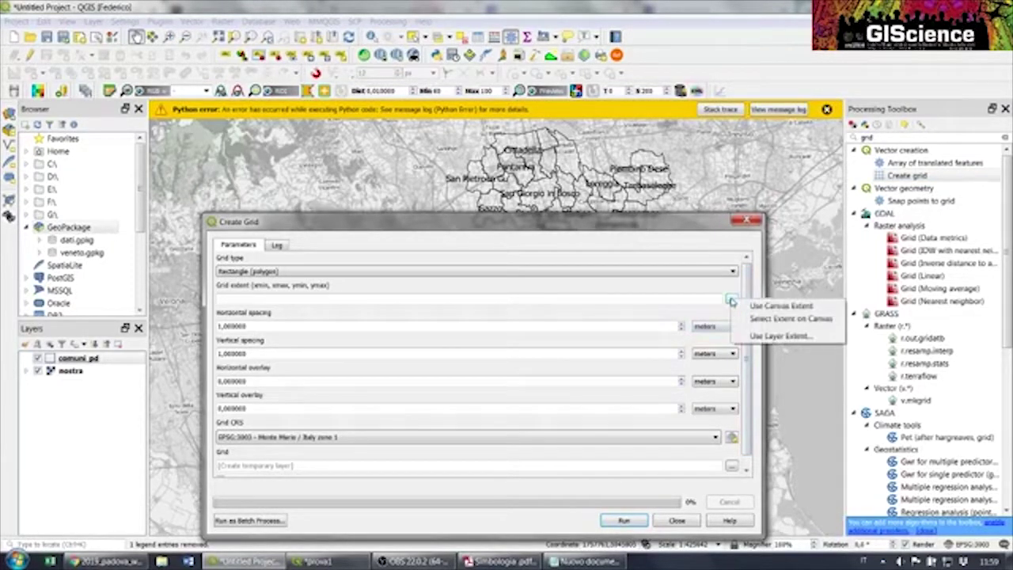
click(782, 335)
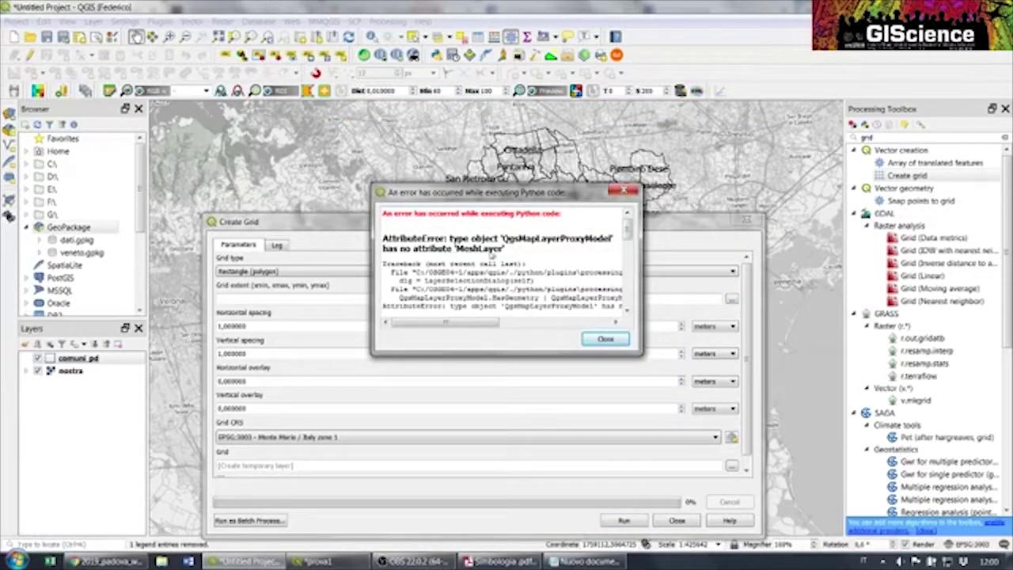
click(605, 340)
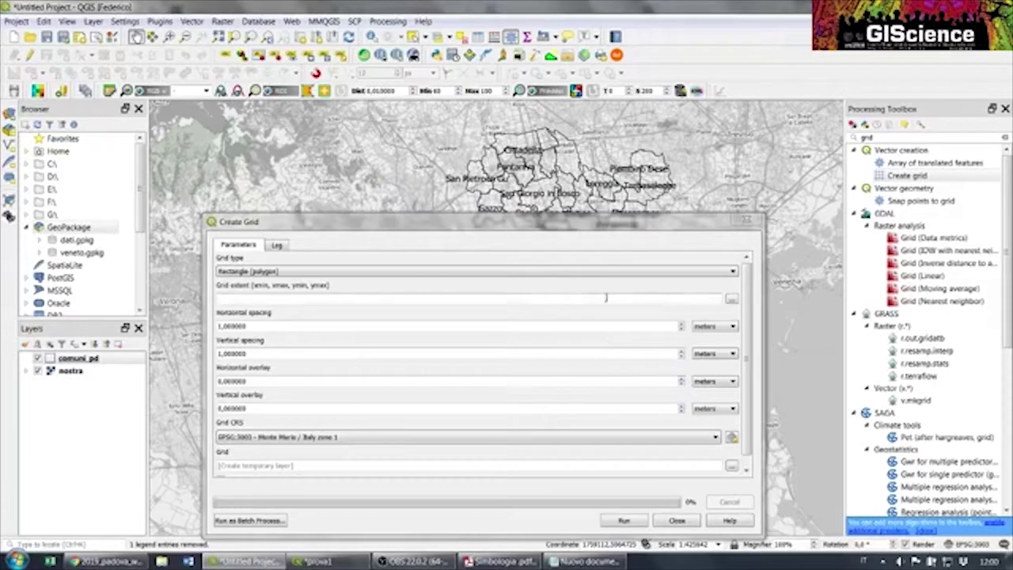
Define the grid extent by drawing a rectangle on the map canvas around all the comuni_pd municipalities
click(728, 303)
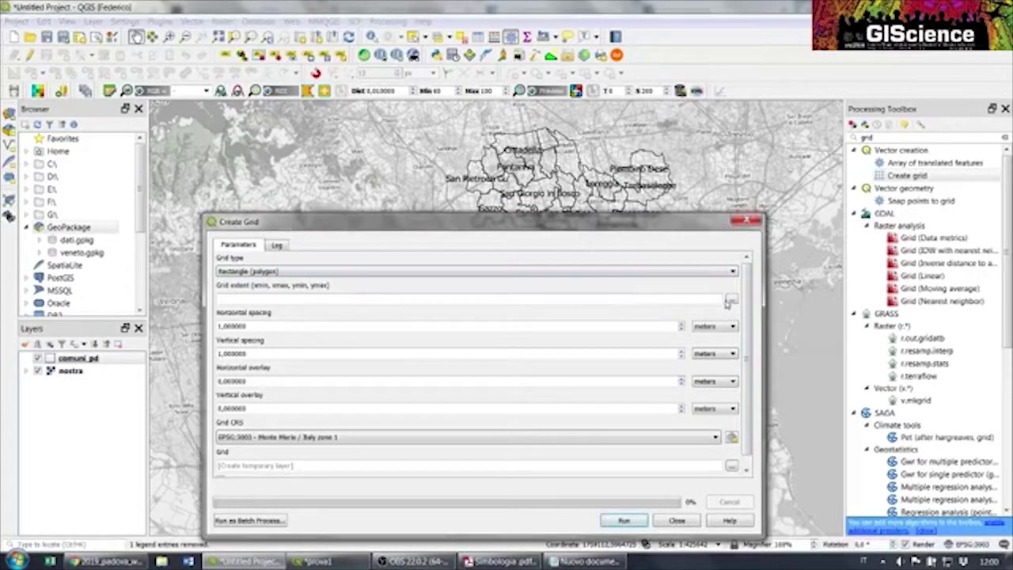
click(729, 301)
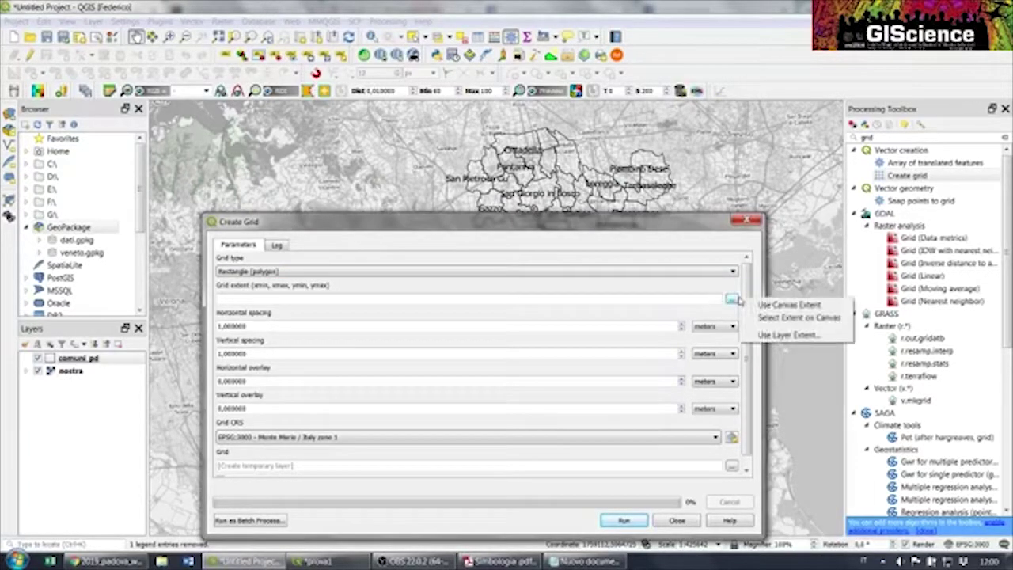
click(797, 317)
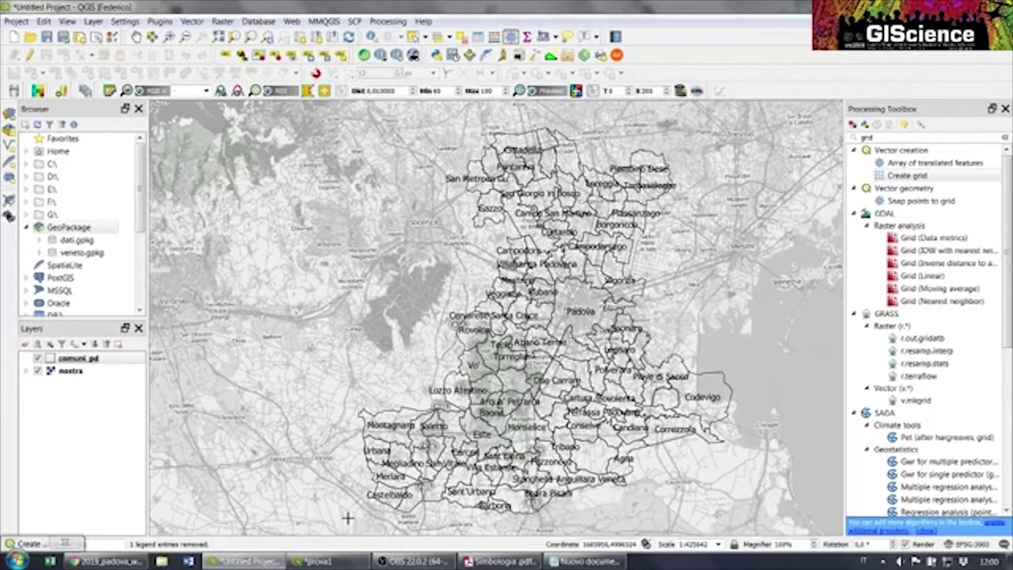
drag(358, 518, 736, 124)
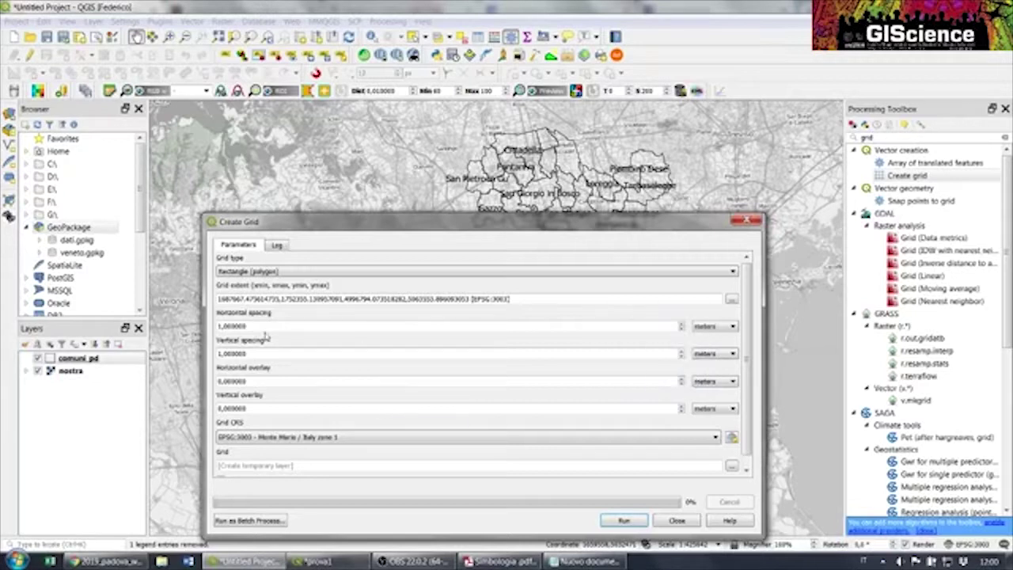
Set both the horizontal and vertical spacing of the grid to 18000 meters
drag(266, 326, 215, 325)
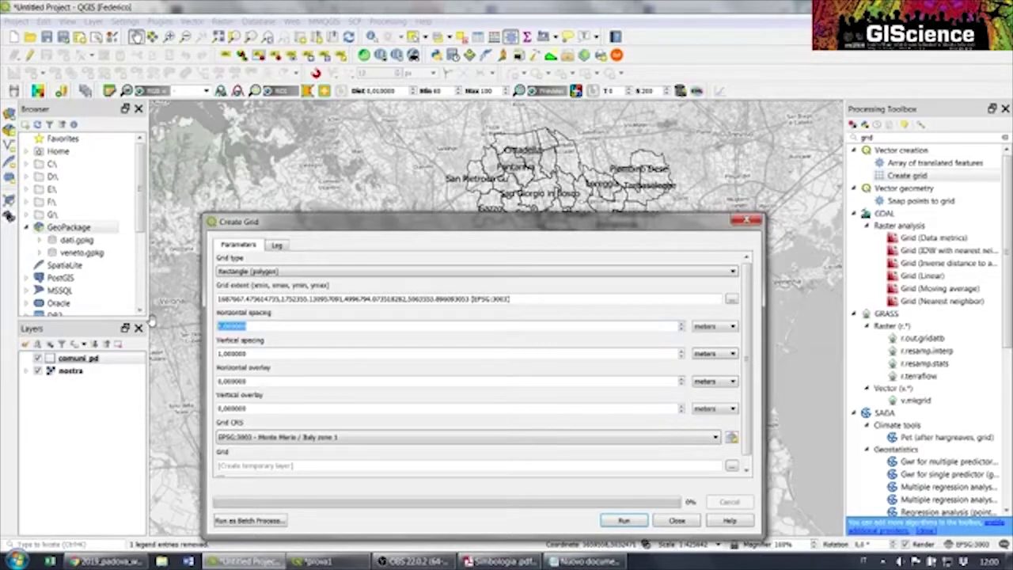
text(10000)
click(262, 356)
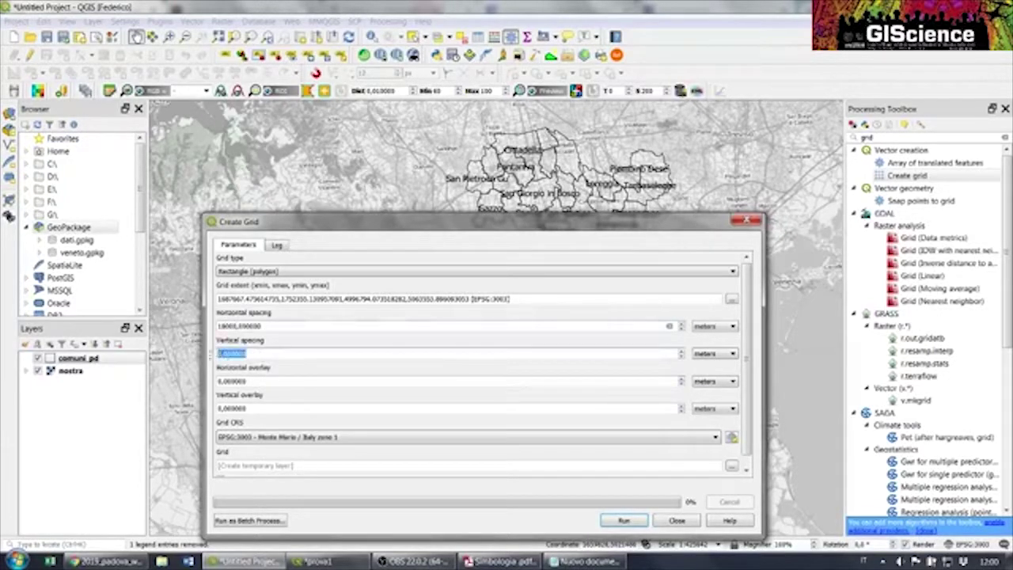
text(10000)
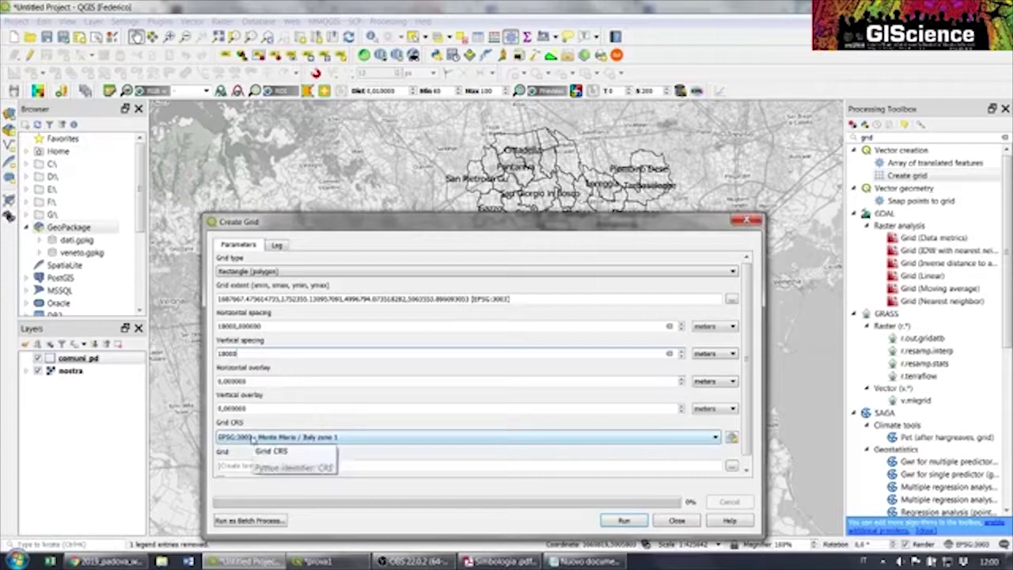
drag(345, 223, 350, 159)
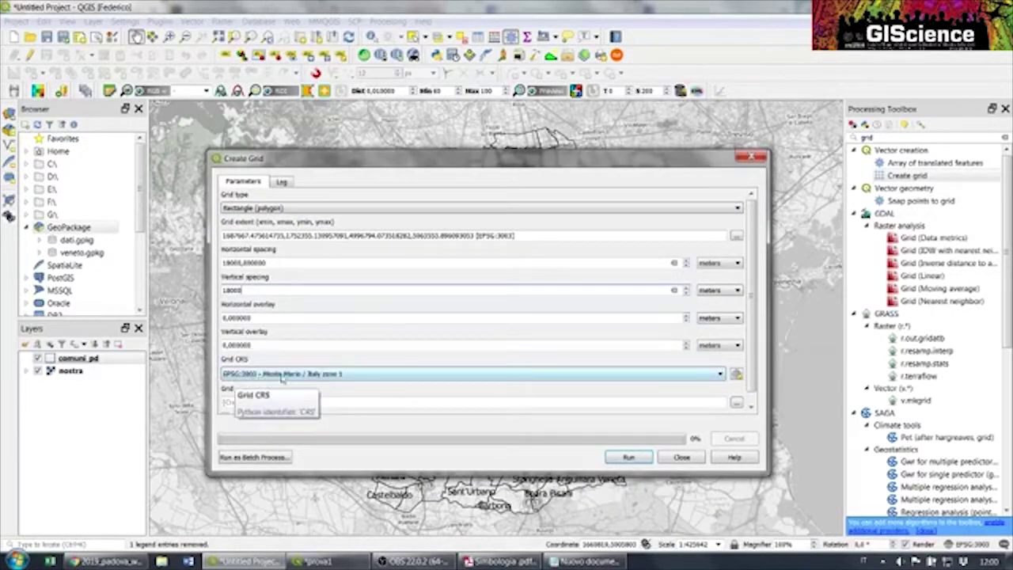
click(256, 316)
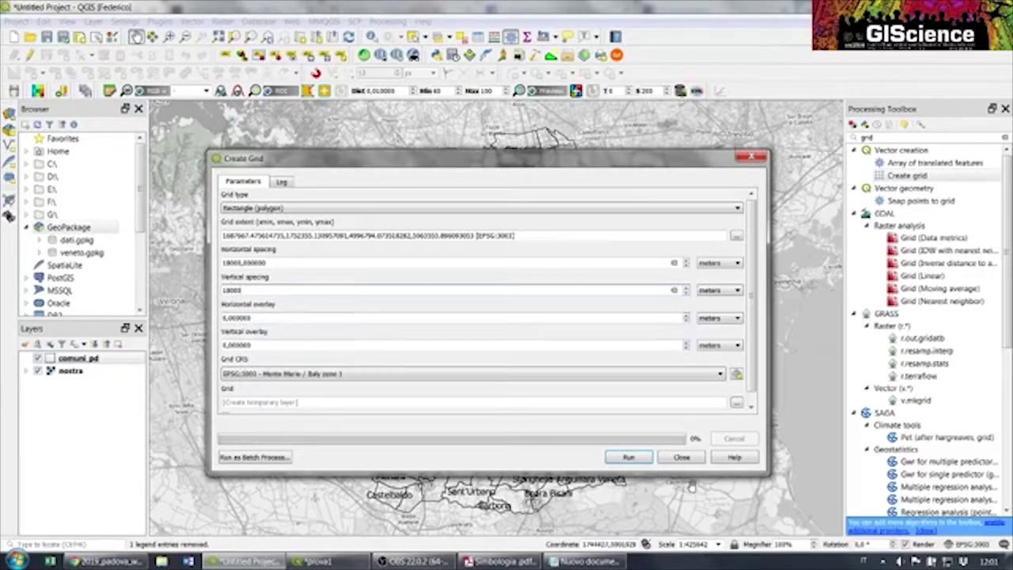
Generate the grid as a temporary layer and close the Create Grid dialog
click(629, 457)
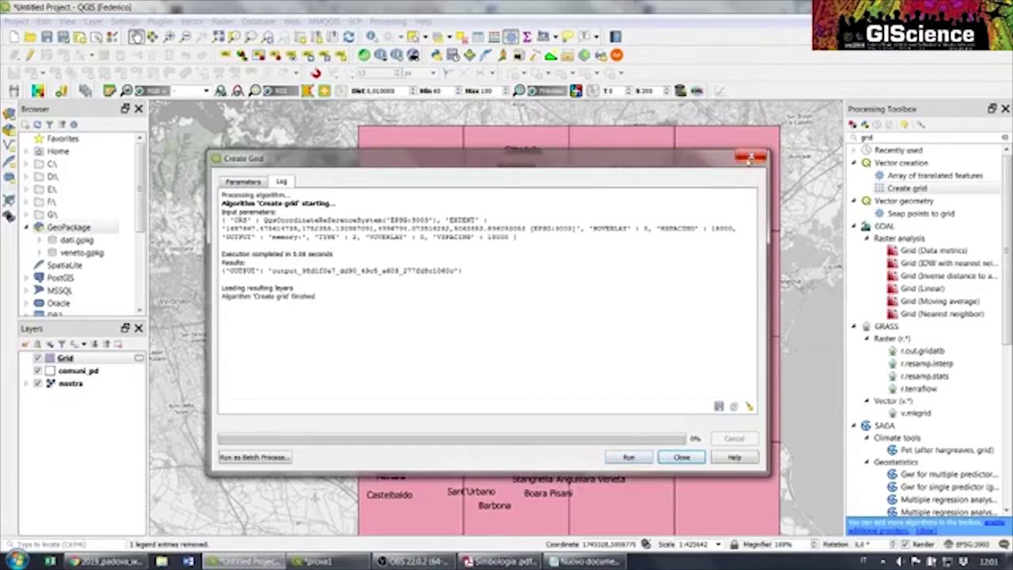
drag(509, 162, 340, 144)
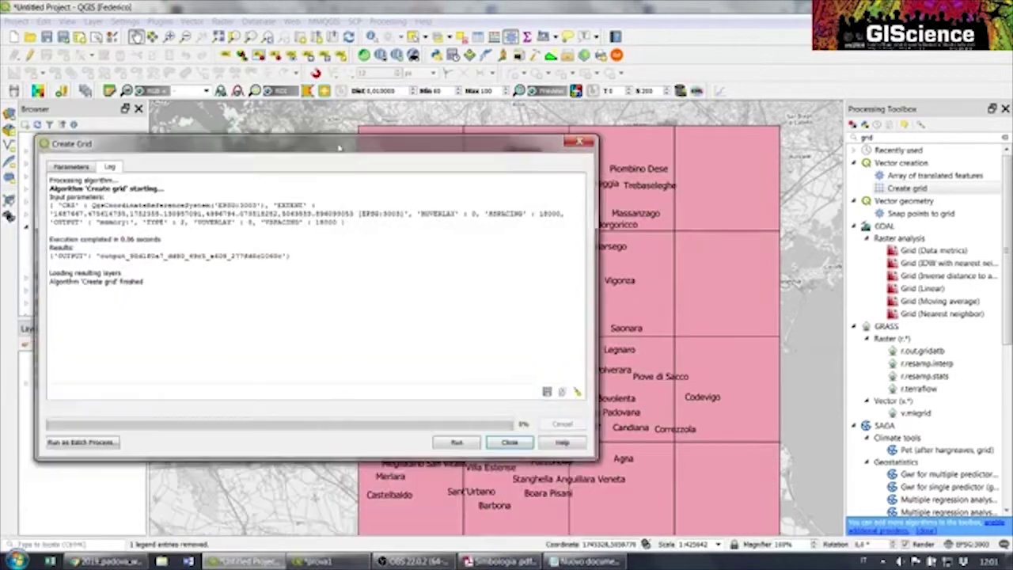
click(584, 139)
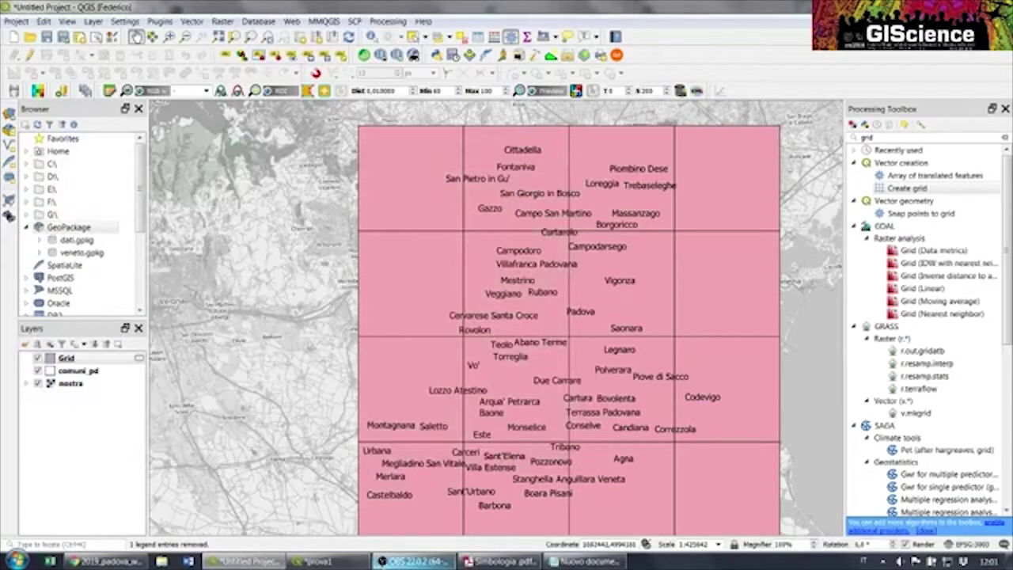
mouse_move(384, 563)
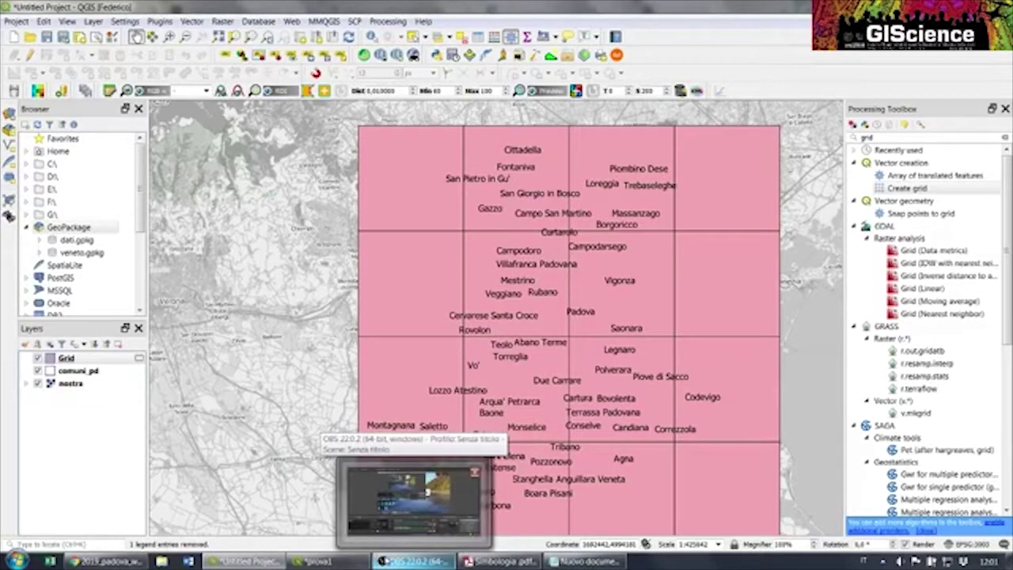
Examine the Grid layer's attribute table, select the cell with id 6 and close the table
click(67, 359)
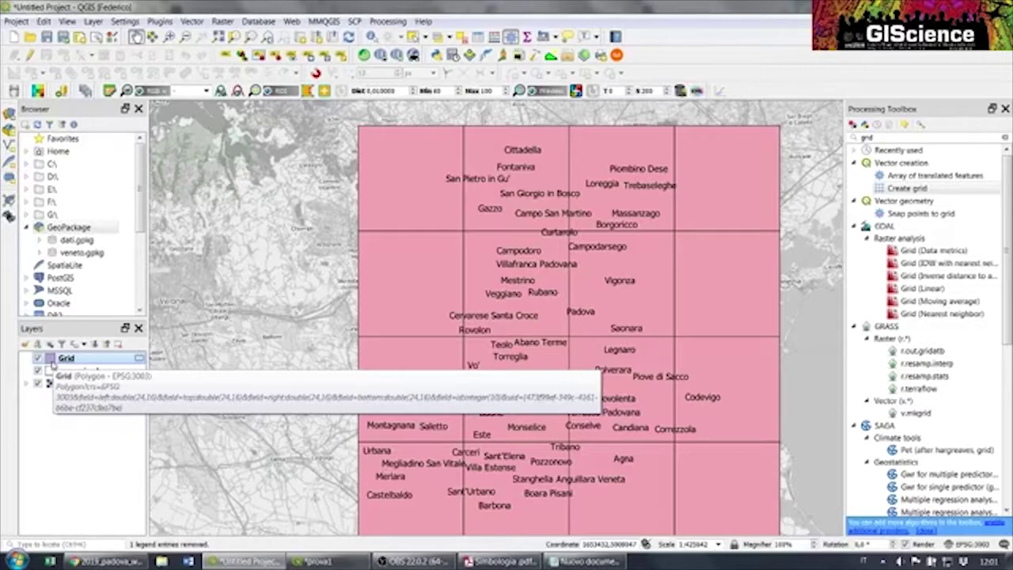
right_click(53, 360)
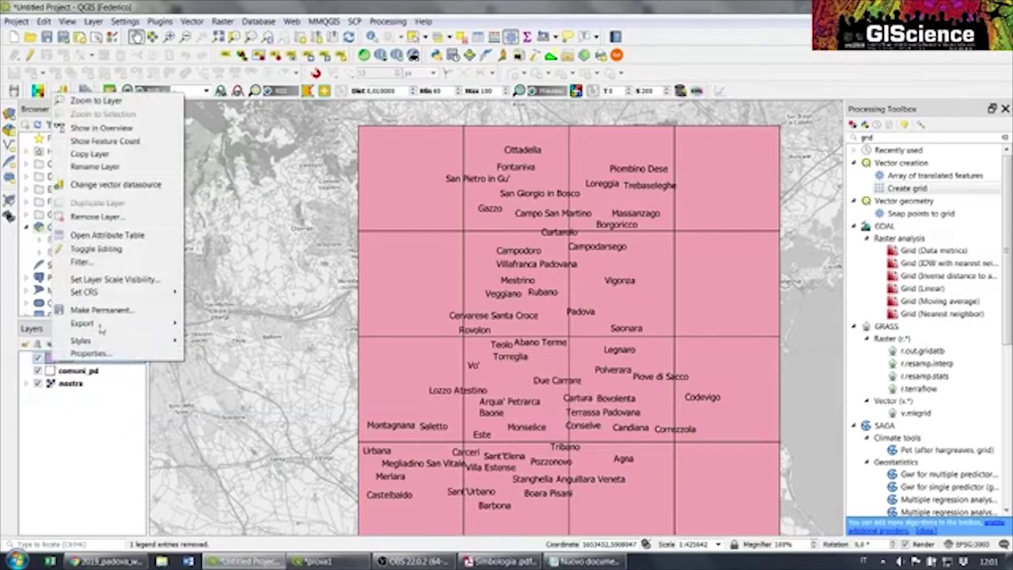
click(96, 234)
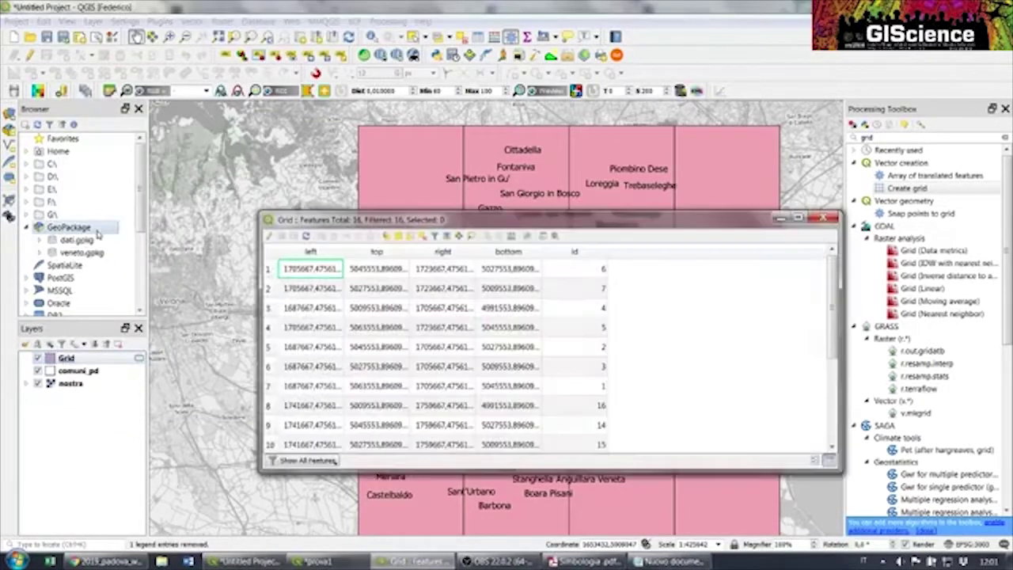
drag(833, 299, 811, 255)
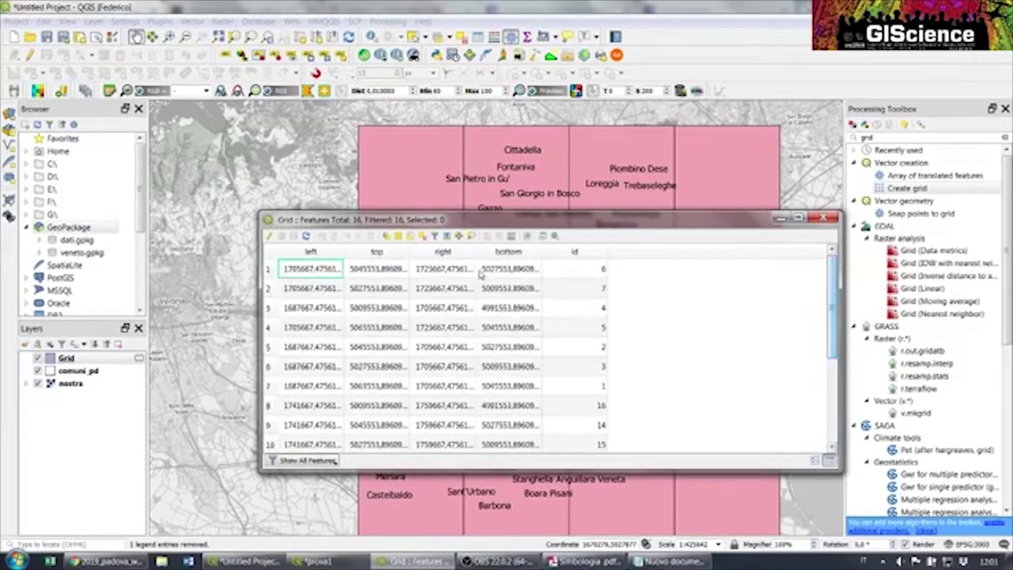
click(589, 272)
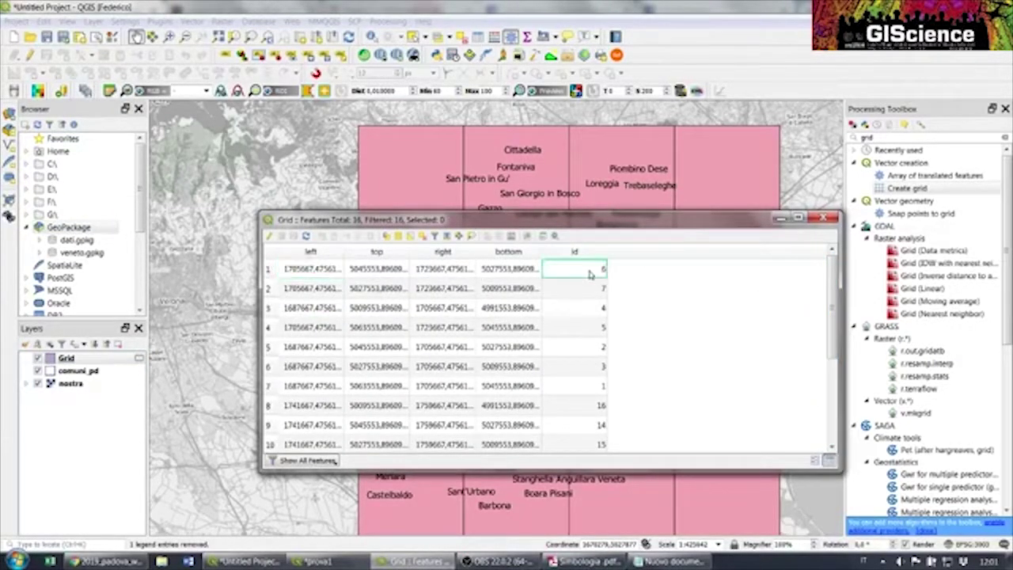
click(269, 269)
drag(369, 225, 386, 160)
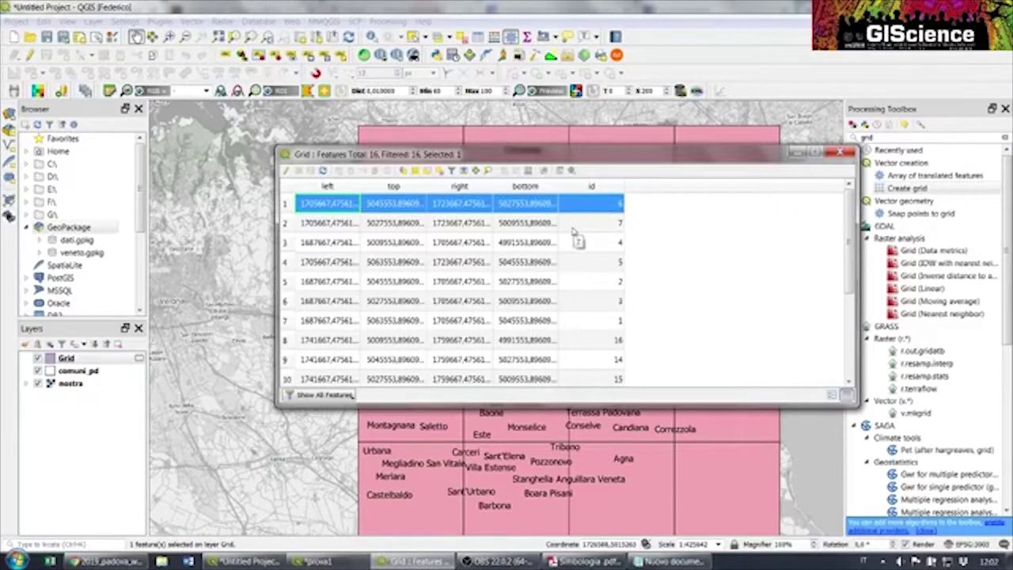
click(841, 151)
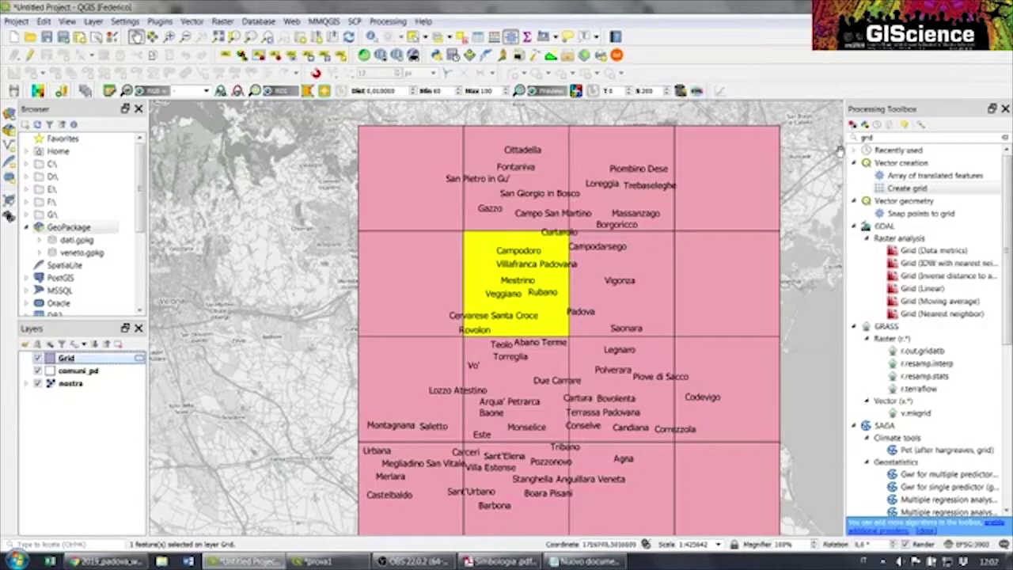
Change the Grid layer's symbol from a simple fill to Outline: Simple line and apply it
right_click(60, 358)
click(95, 349)
click(299, 174)
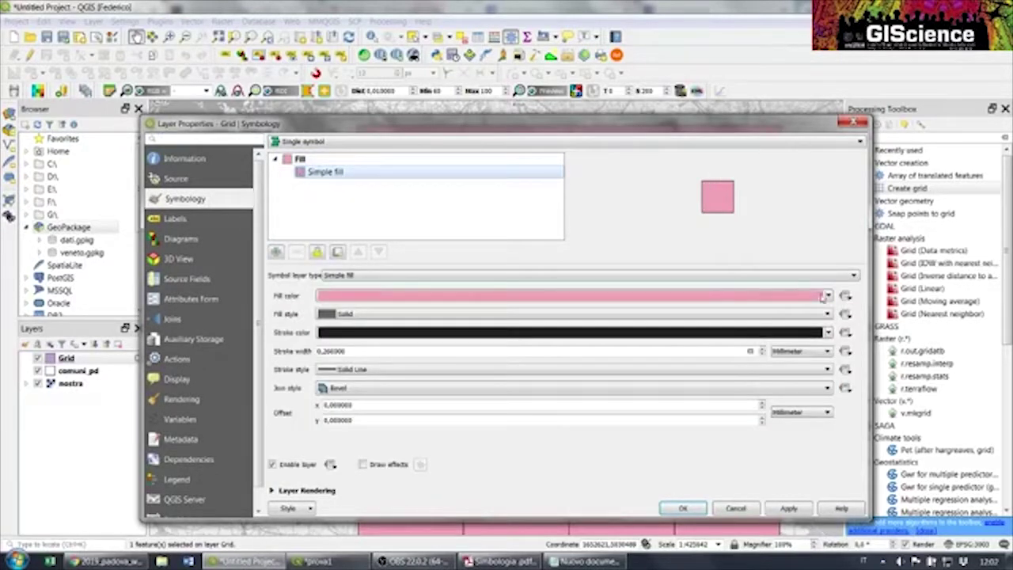
click(827, 296)
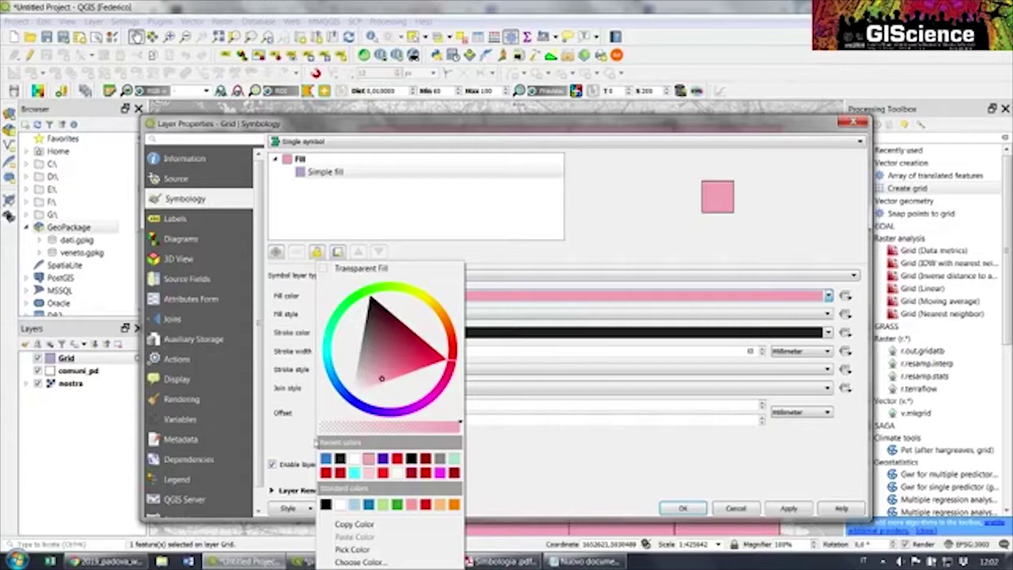
click(573, 241)
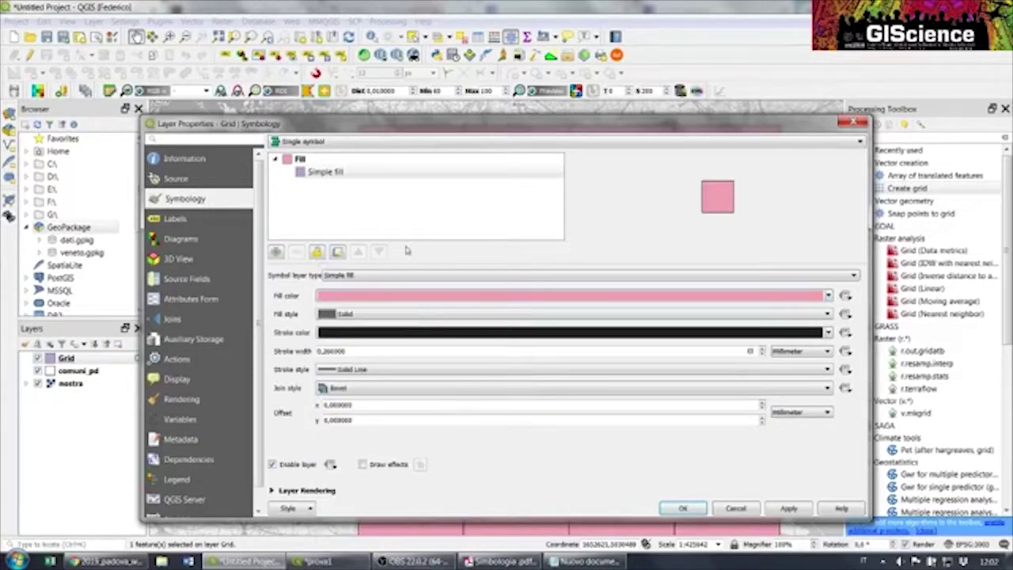
click(353, 275)
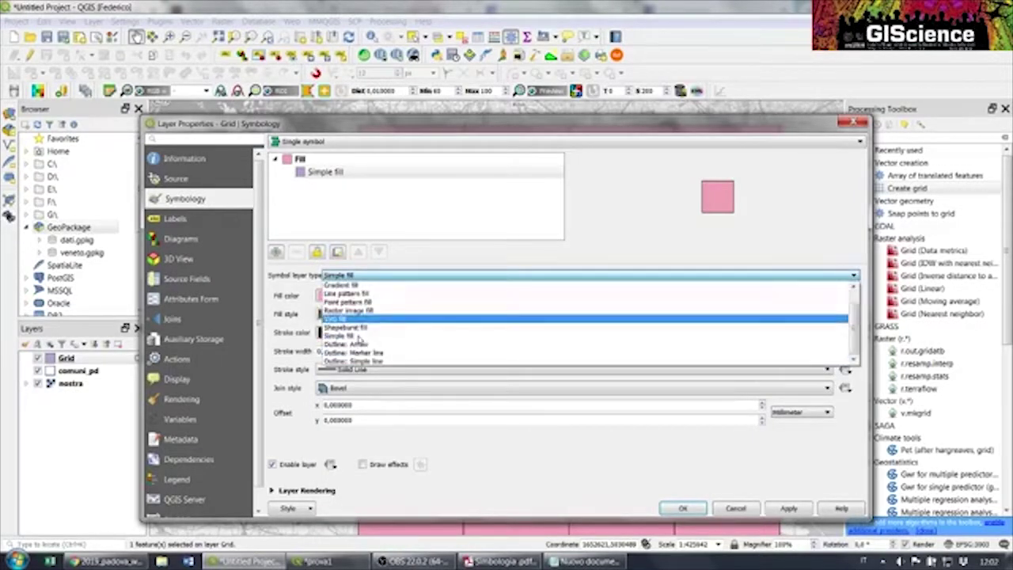
click(357, 361)
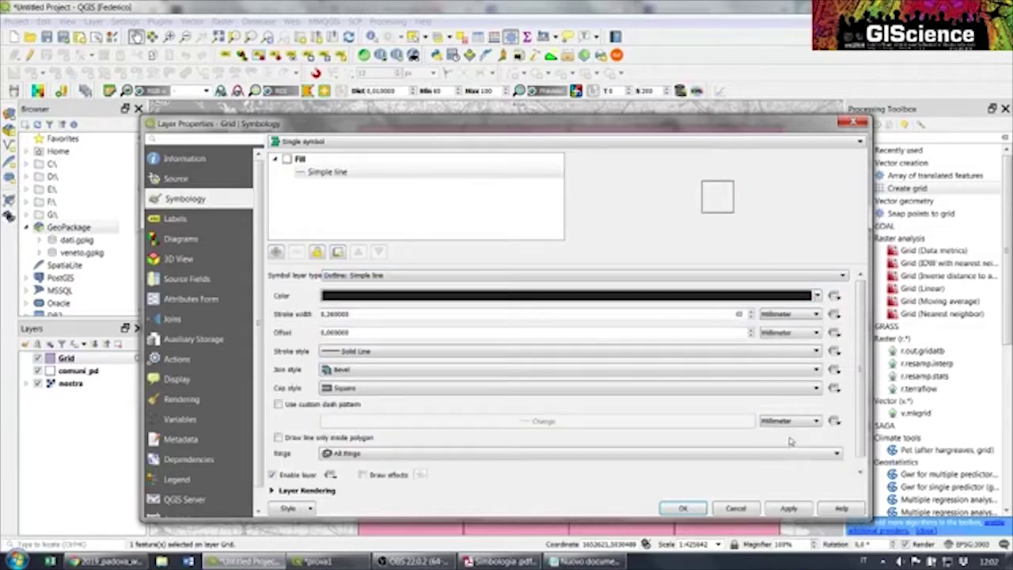
click(679, 507)
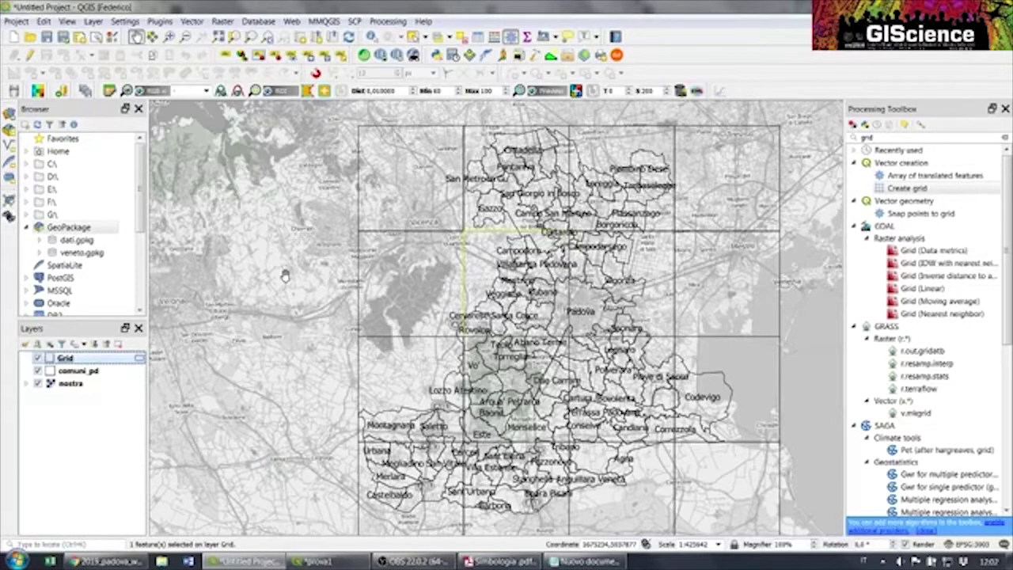
Create a new print layout titled "atlante" and open the properties of its page
click(15, 23)
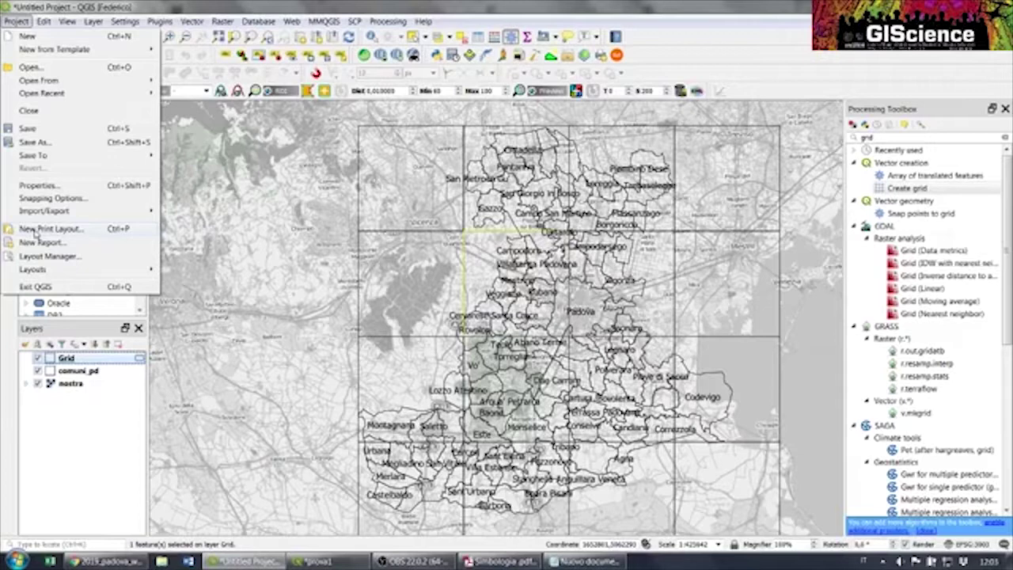
click(49, 229)
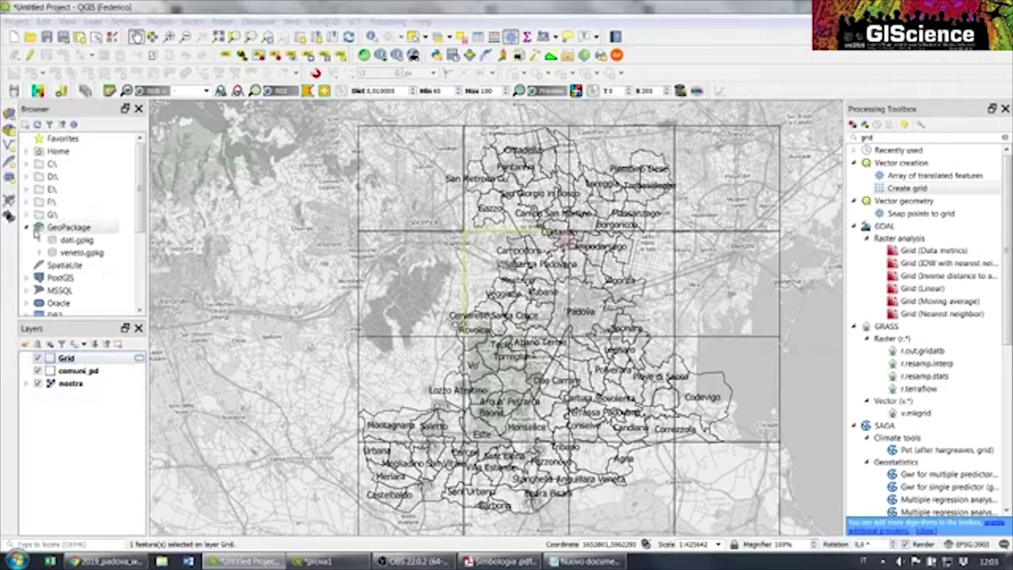
text(atlante)
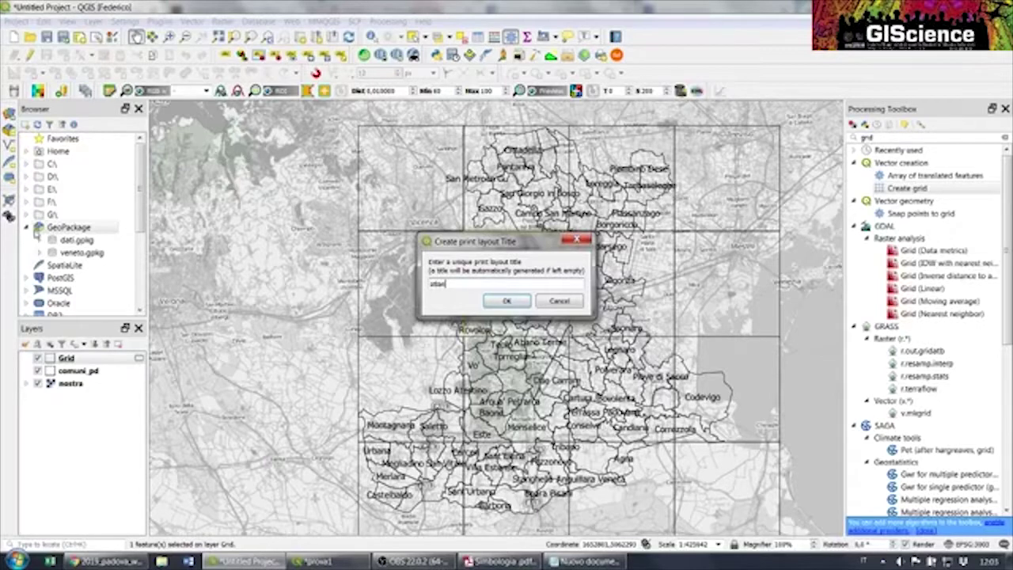
click(504, 301)
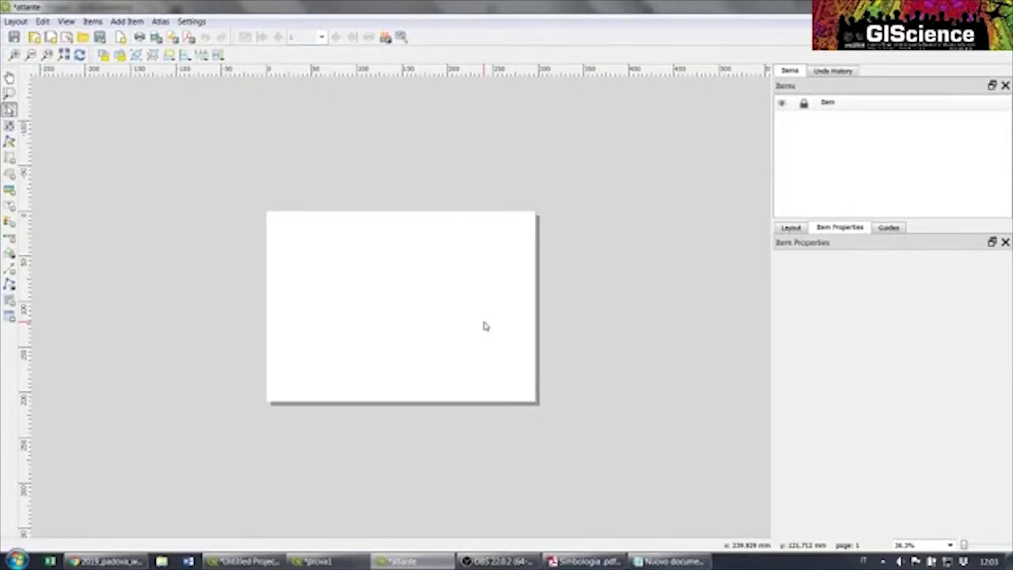
right_click(369, 298)
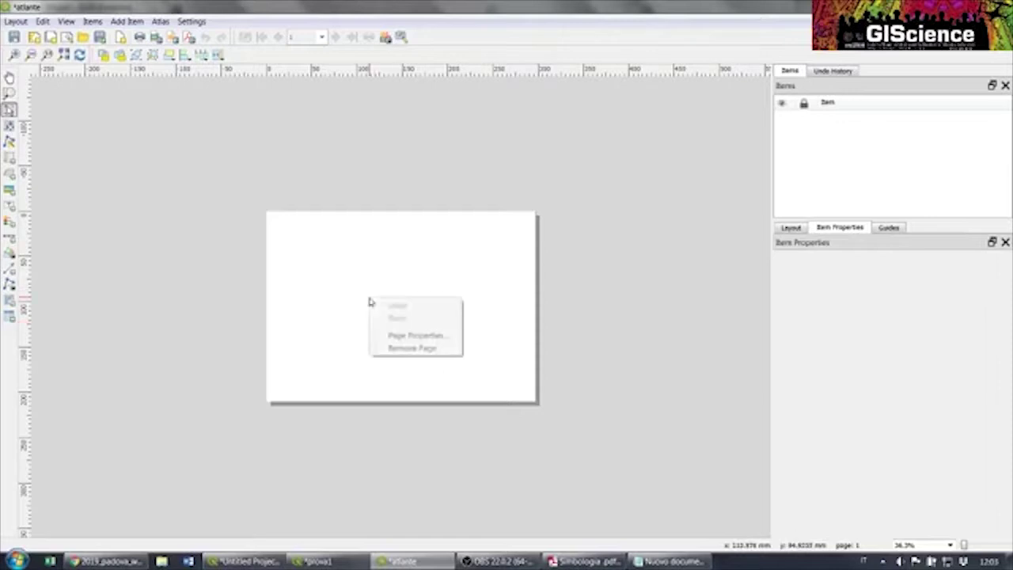
click(416, 337)
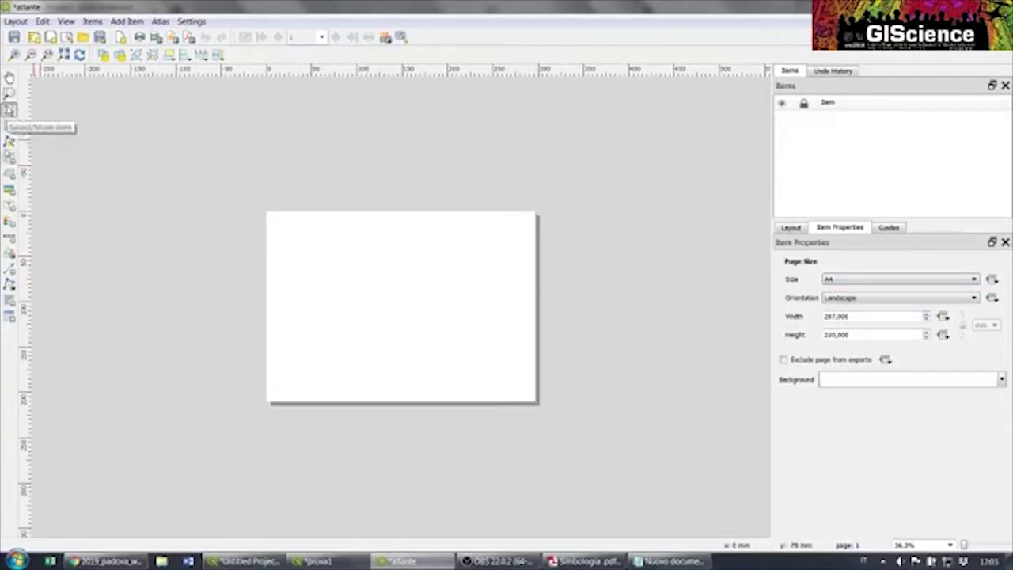
Add a roughly square map item covering the left part of the A4 landscape page, leaving narrow margins
click(10, 158)
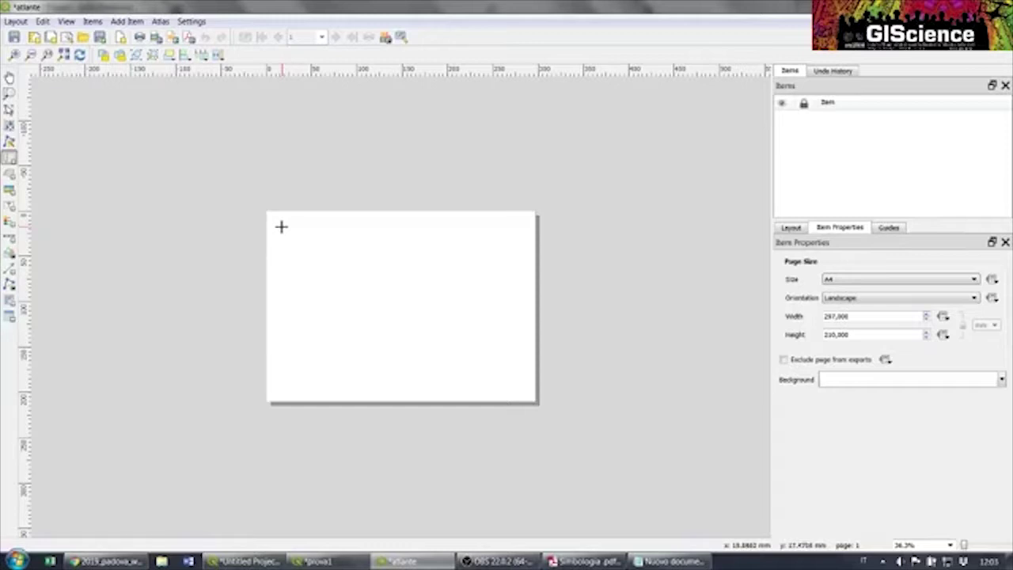
drag(279, 221, 448, 391)
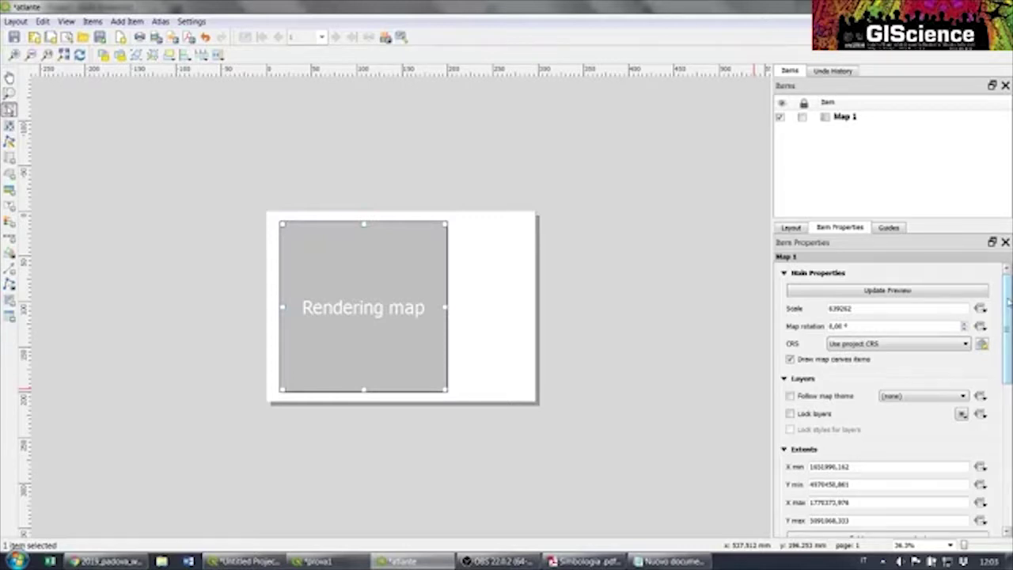
drag(1008, 300, 1002, 482)
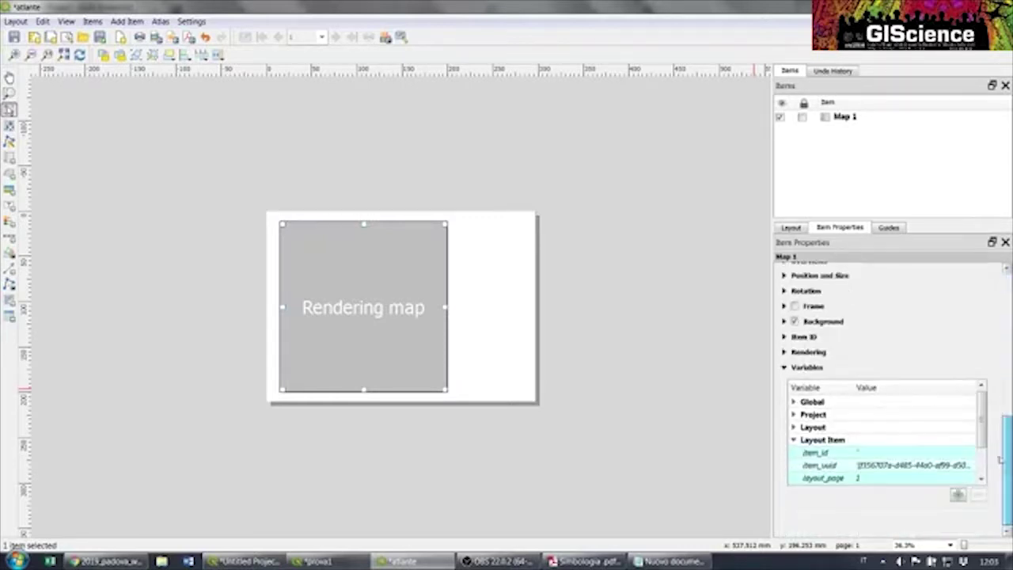
Set the map item's width and height to 180 mm and move it slightly to about X 15.7 mm, Y 15 mm
click(784, 276)
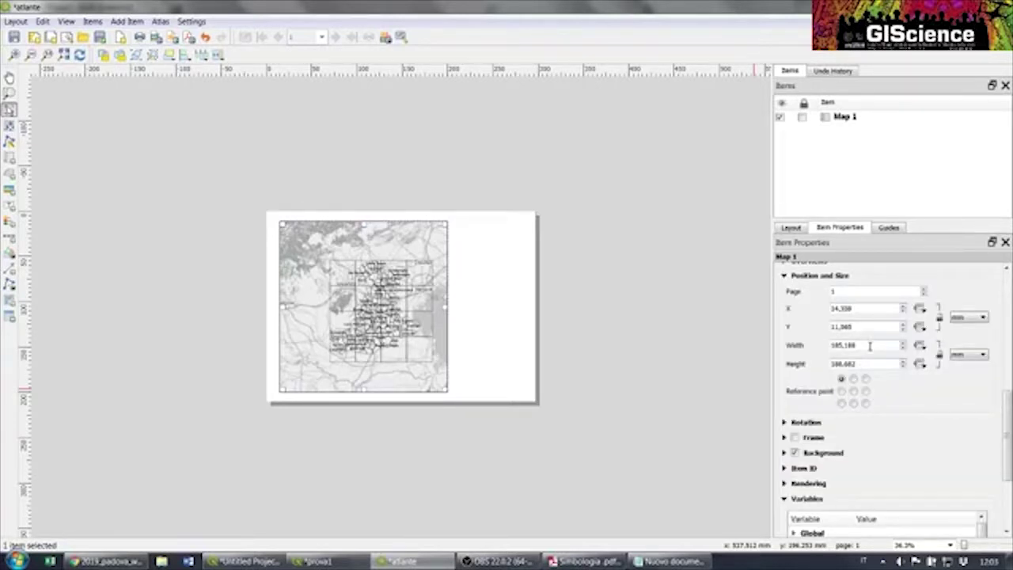
drag(869, 345, 723, 335)
text(180)
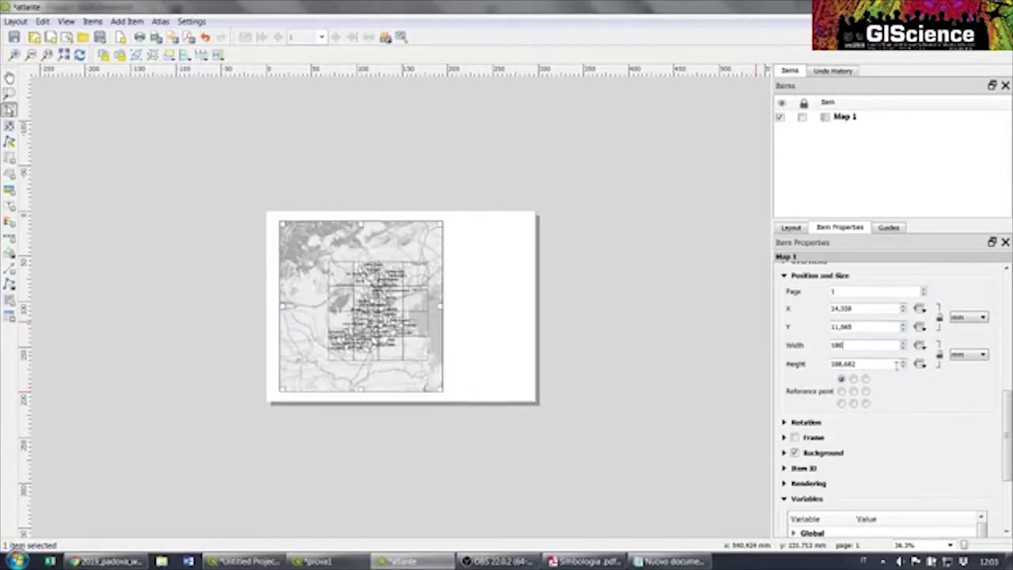
drag(868, 363, 772, 366)
text(180)
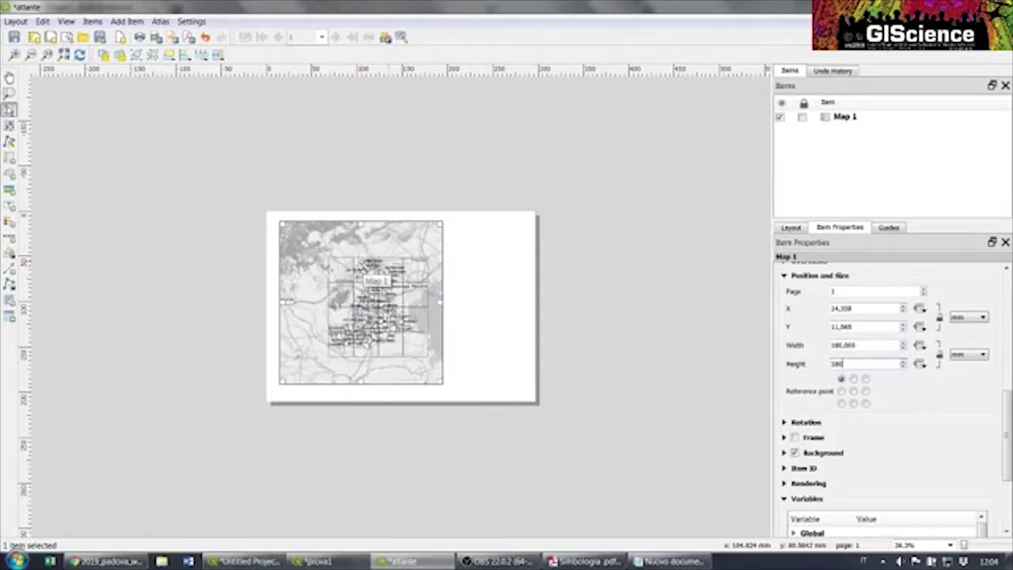
scroll(848, 364, up, 10)
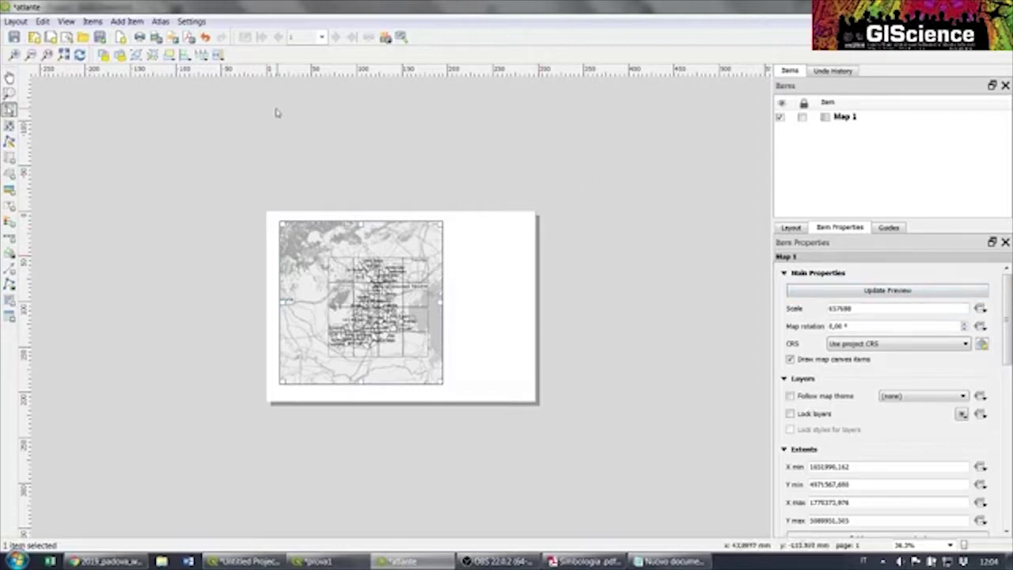
drag(332, 281, 334, 284)
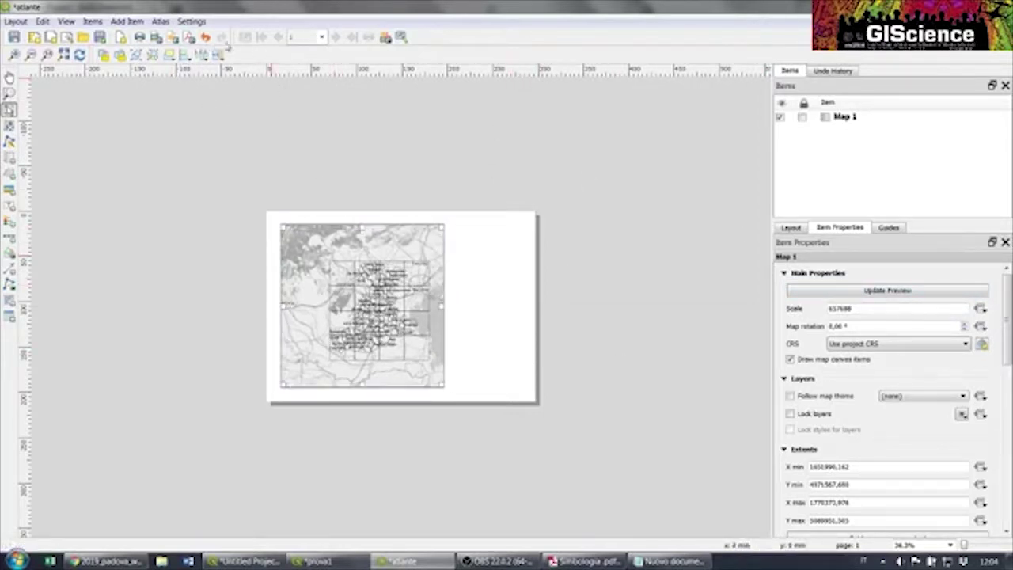
Enable atlas generation with Grid as the coverage layer and turn on the atlas preview
click(160, 22)
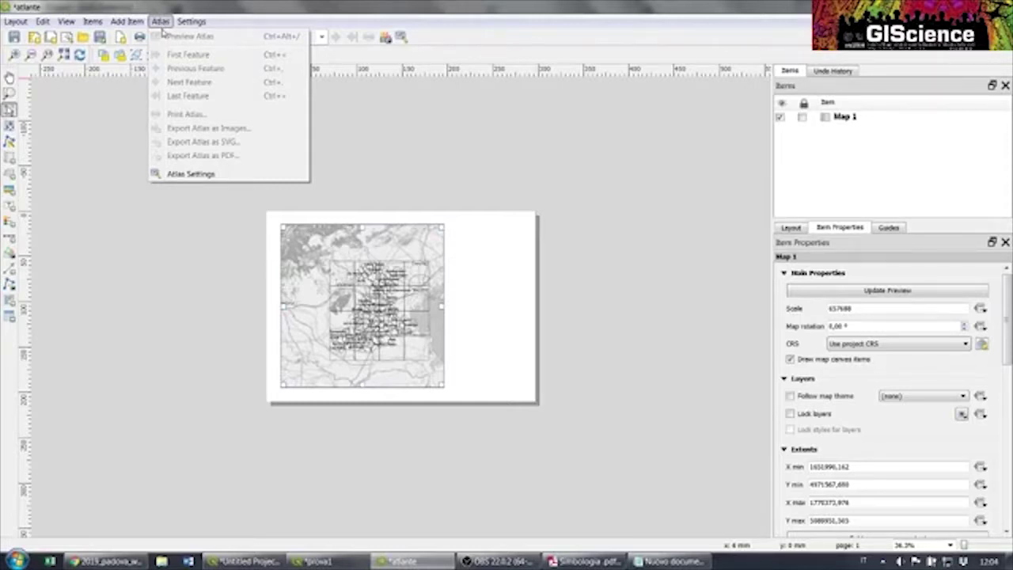
click(187, 175)
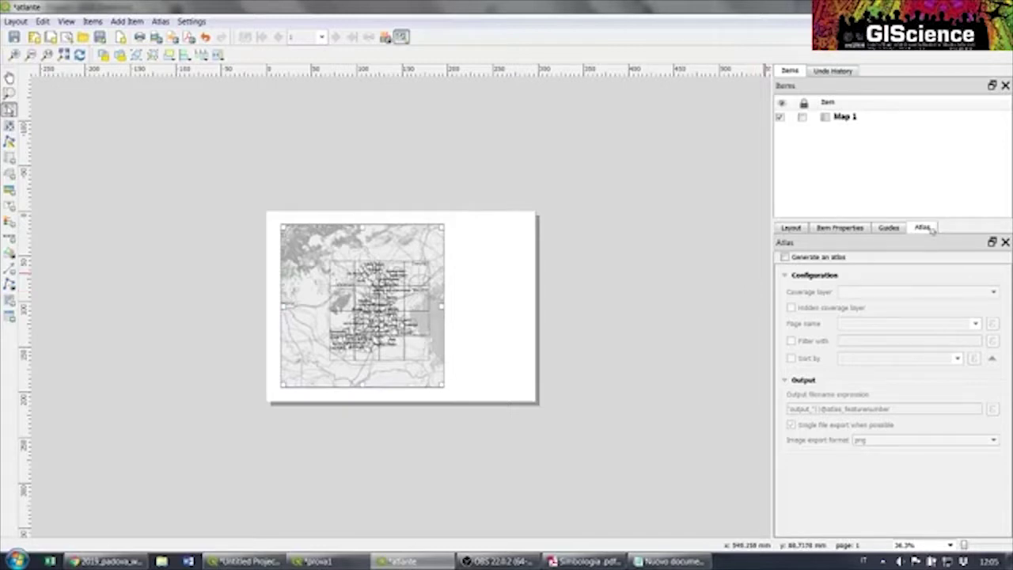
click(783, 258)
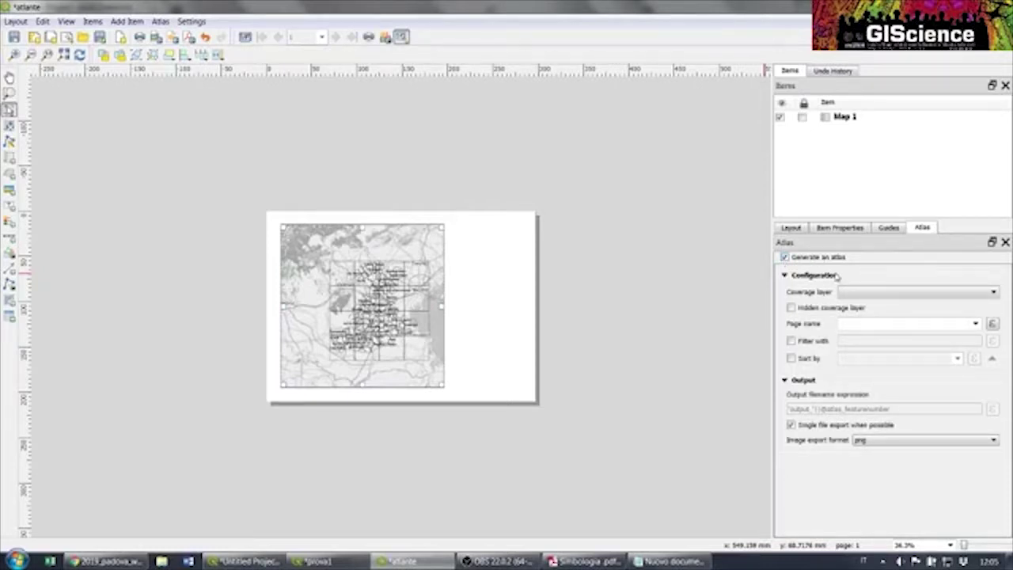
click(887, 293)
click(887, 293)
click(887, 294)
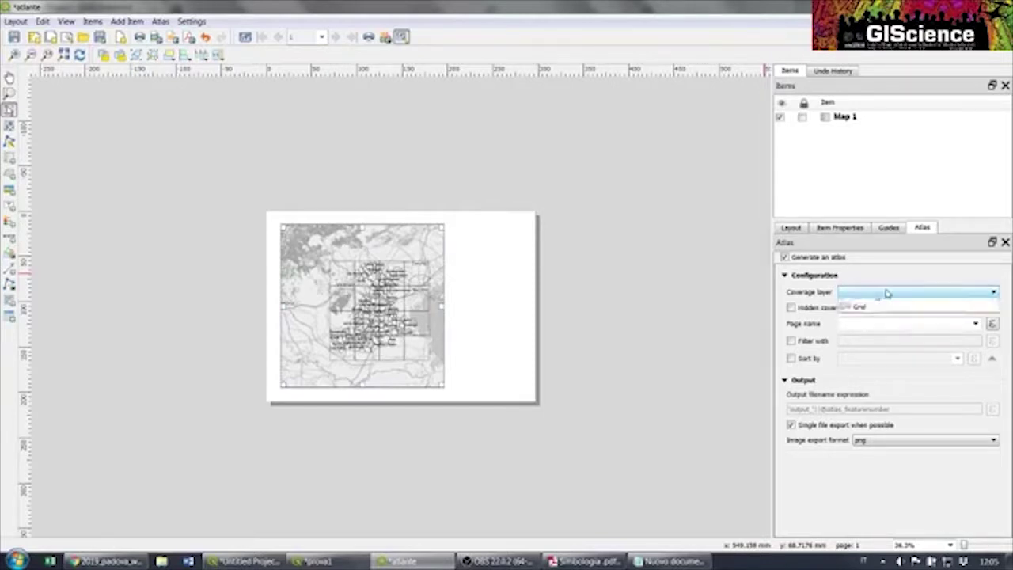
click(887, 294)
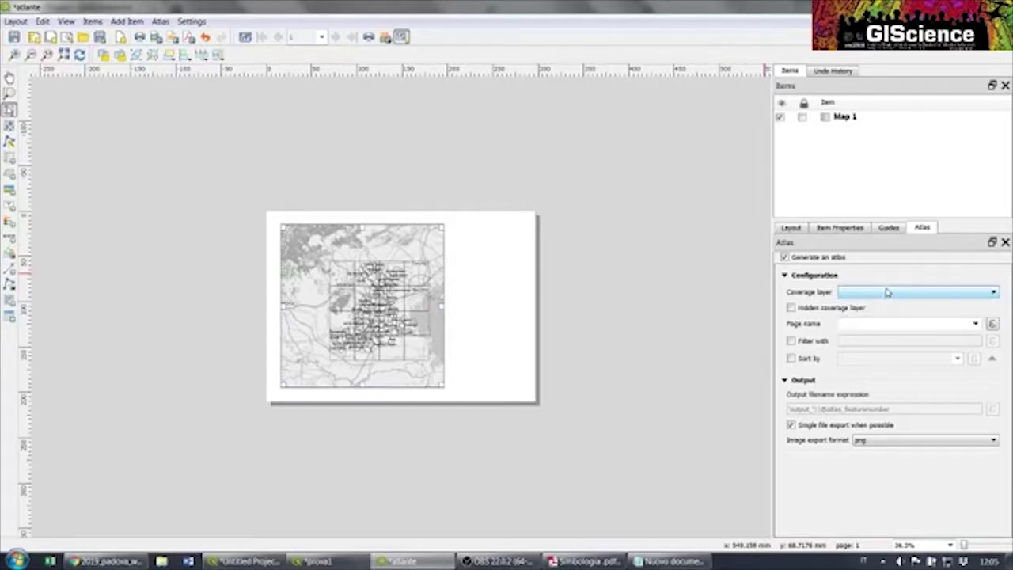
click(887, 293)
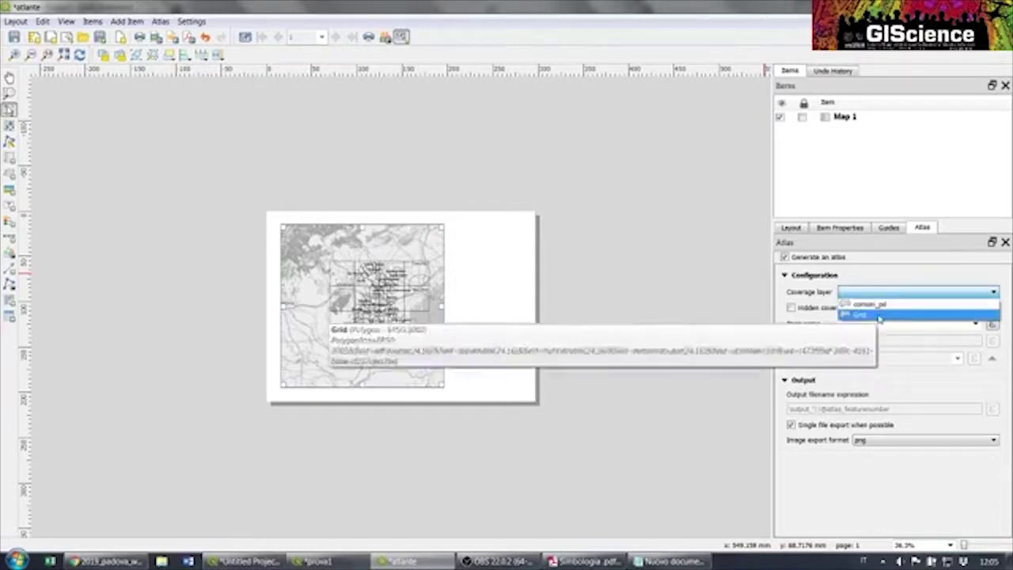
click(878, 316)
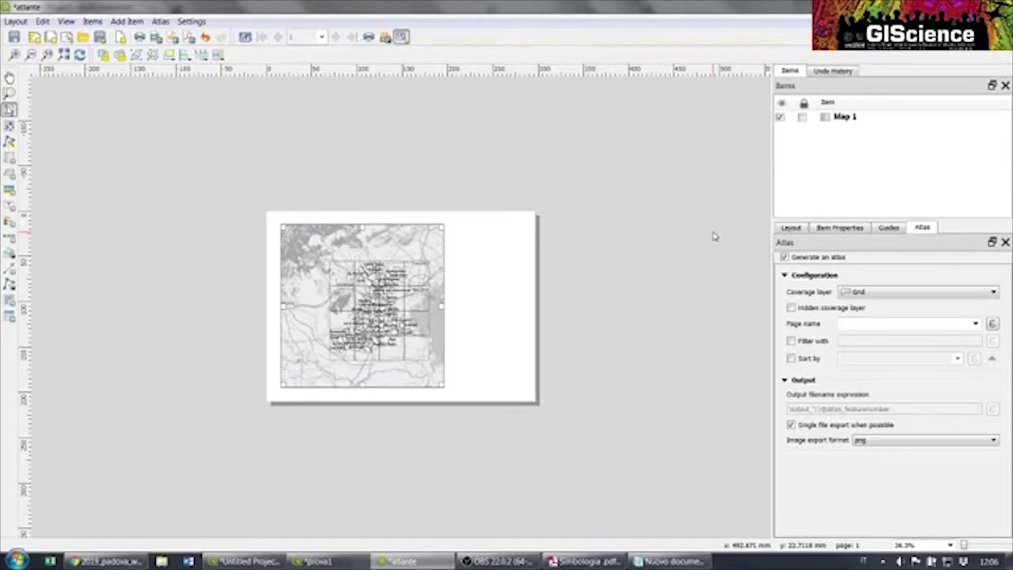
click(245, 38)
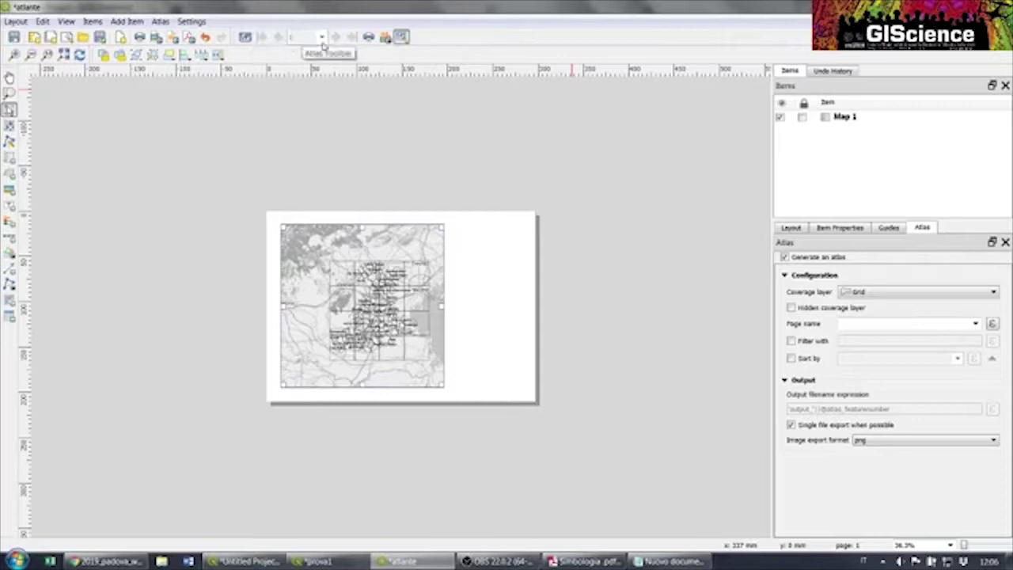
click(245, 38)
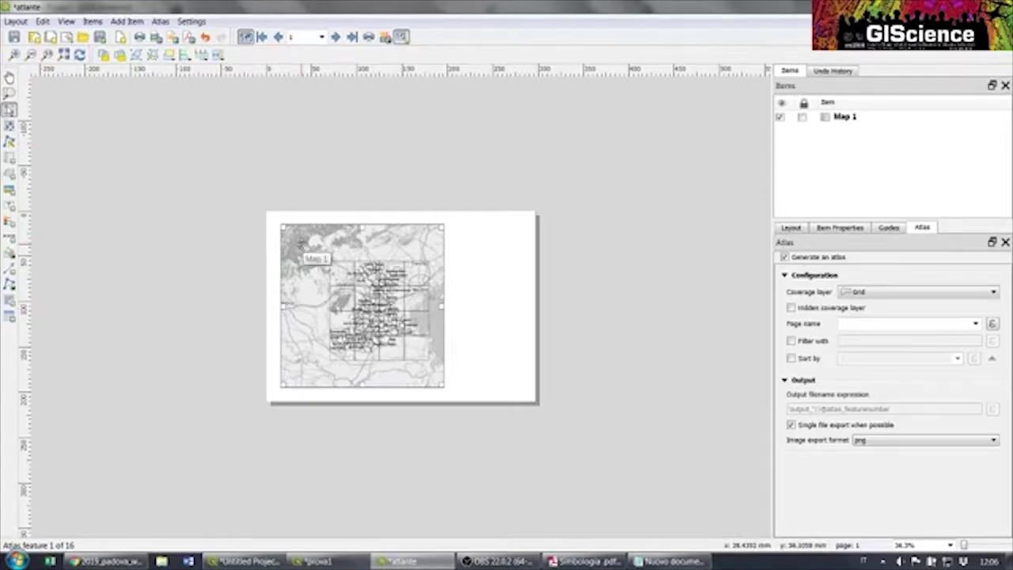
Make the extent of the Map 1 item controlled by the atlas
click(849, 230)
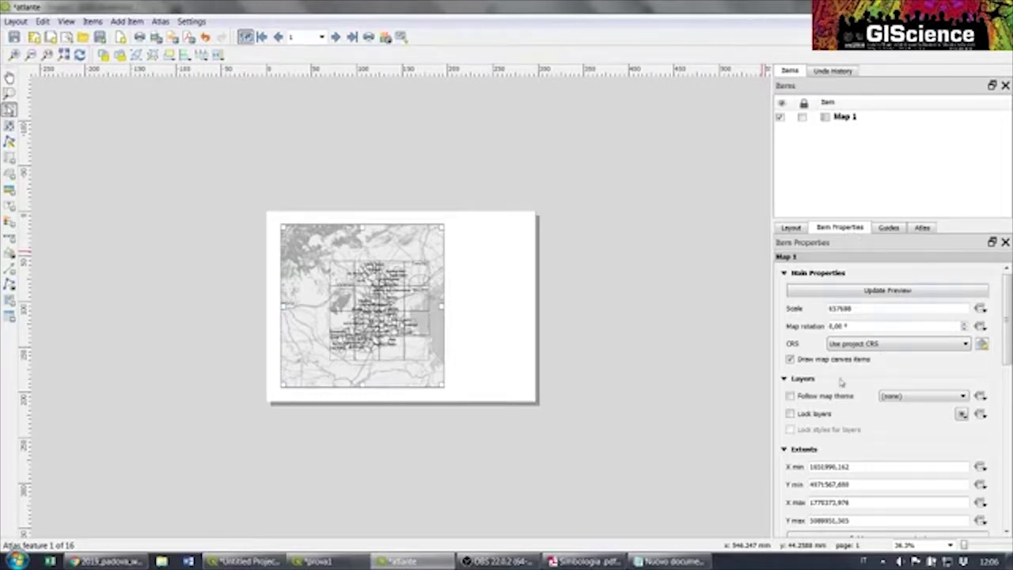
scroll(776, 336, down, 2)
scroll(776, 336, down, 3)
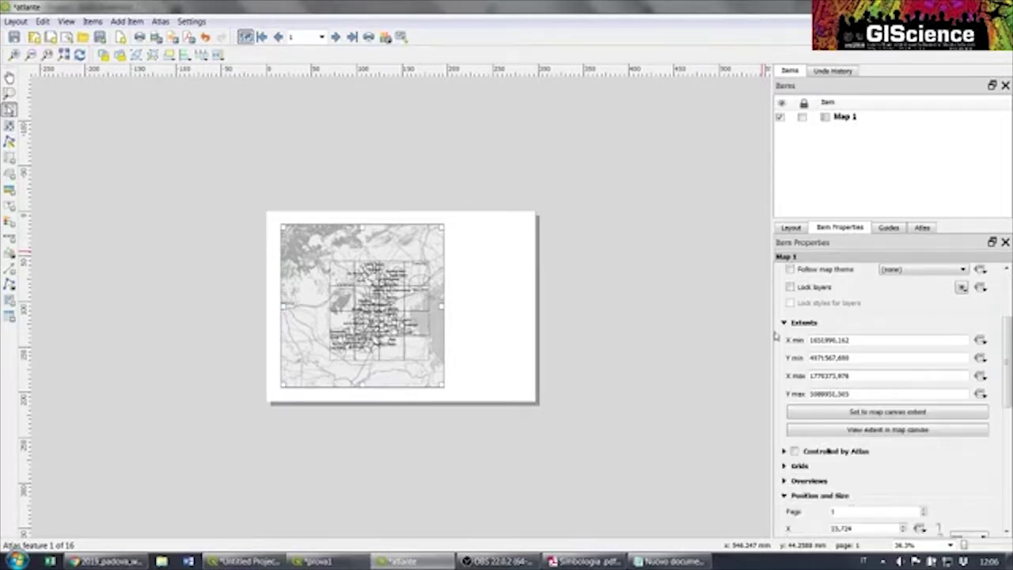
scroll(776, 335, down, 1)
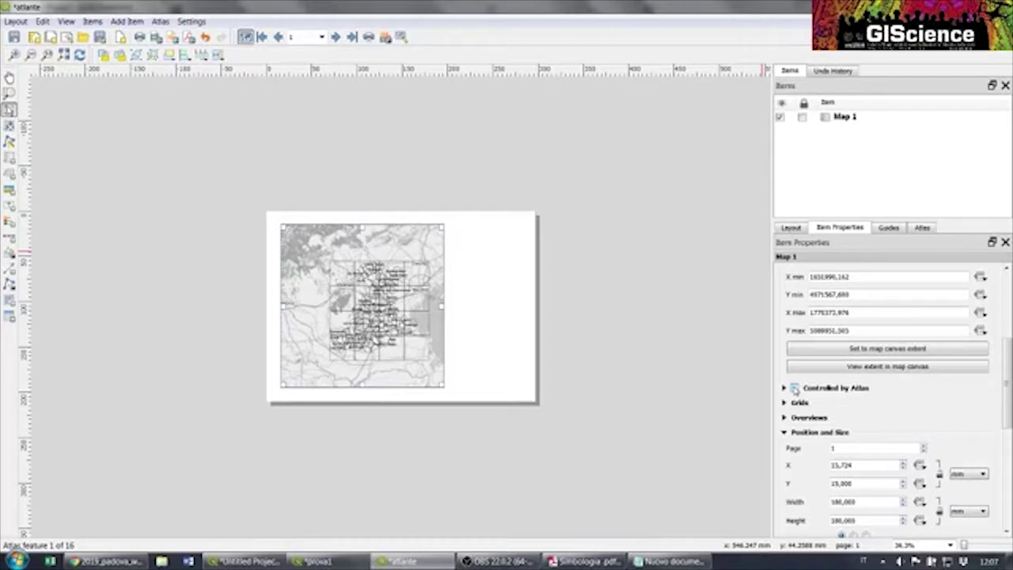
click(794, 388)
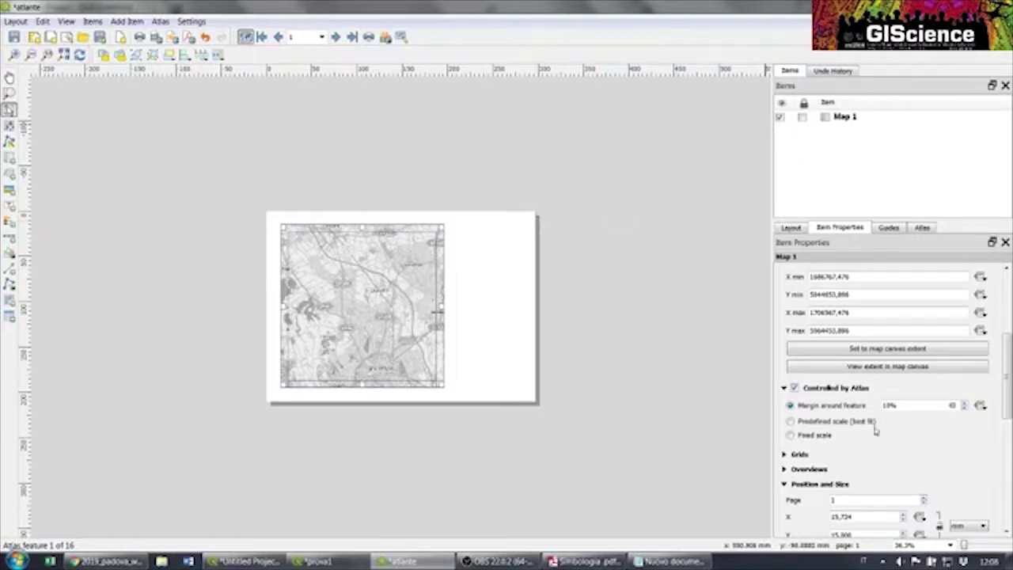
Switch the atlas-controlled map to a fixed scale and set its scale to 100000
click(791, 436)
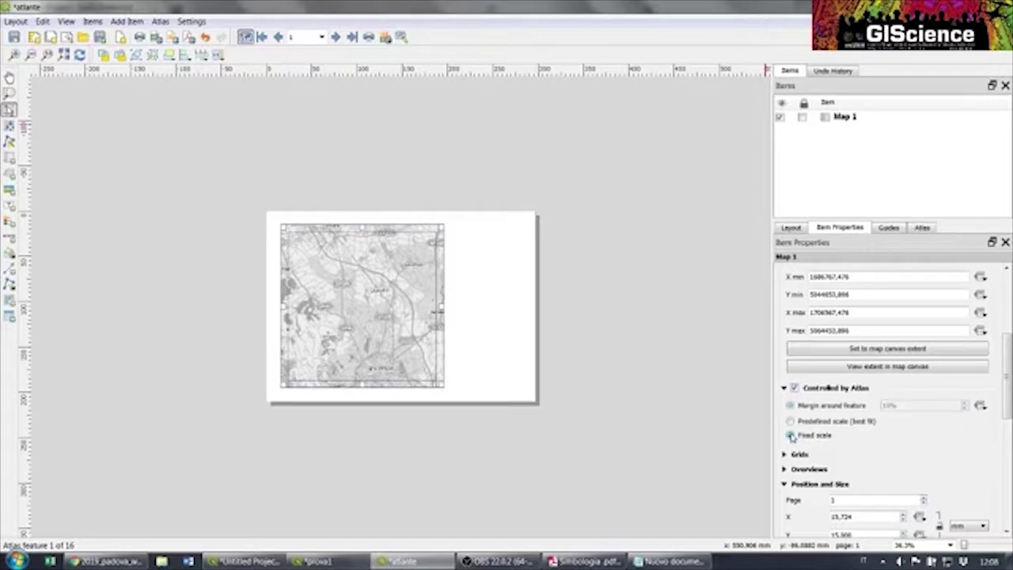
drag(1010, 404, 1009, 321)
drag(866, 308, 798, 315)
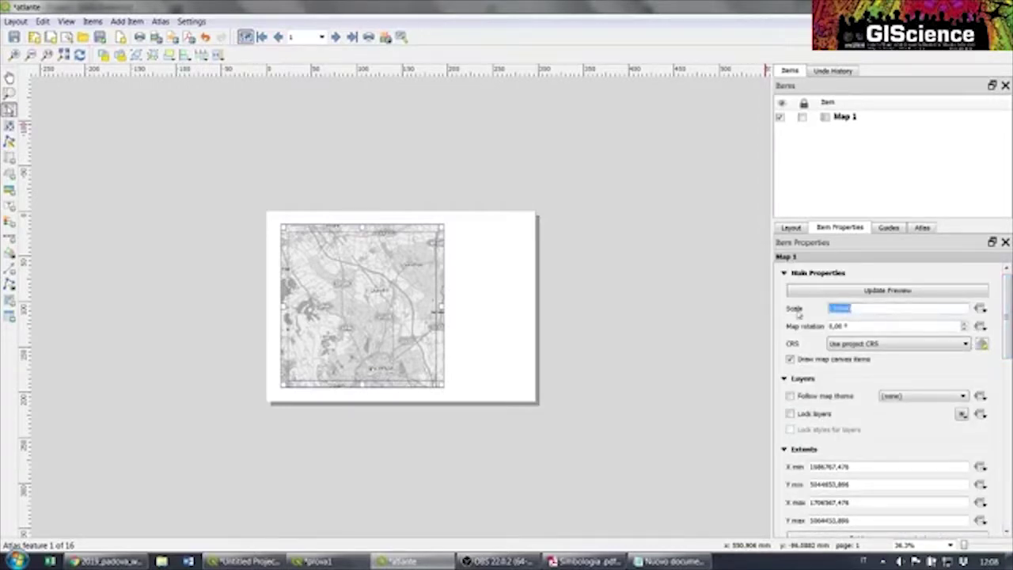
text(100000)
key(Return)
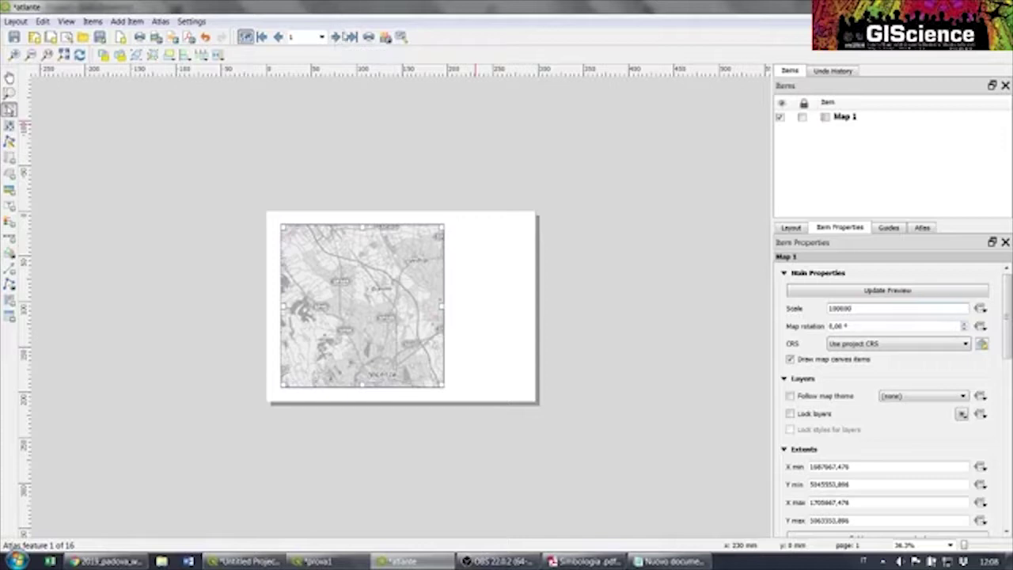
Step forward through the atlas preview from feature 1 to feature 7, examining the map of each grid cell
click(336, 37)
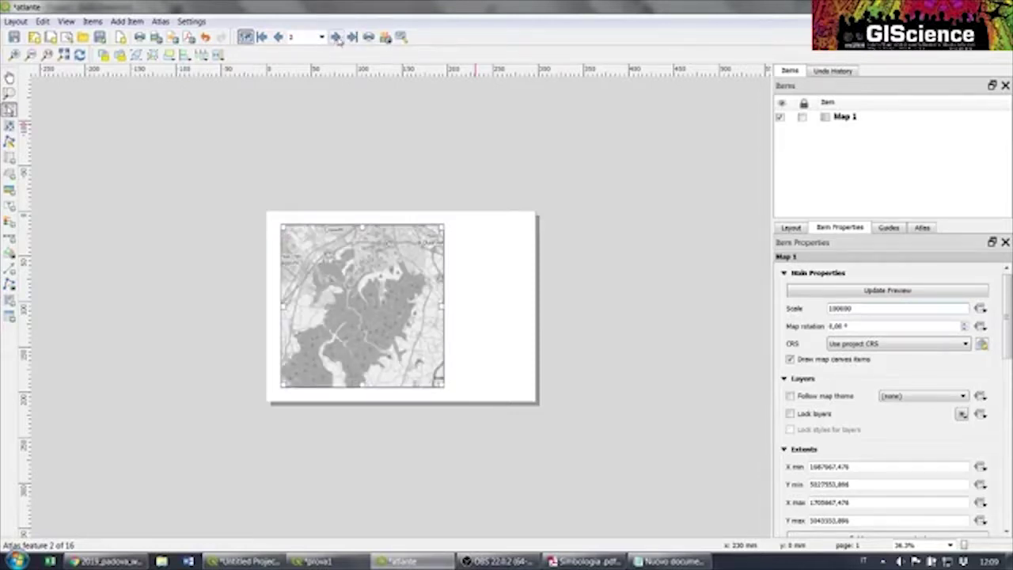
click(336, 38)
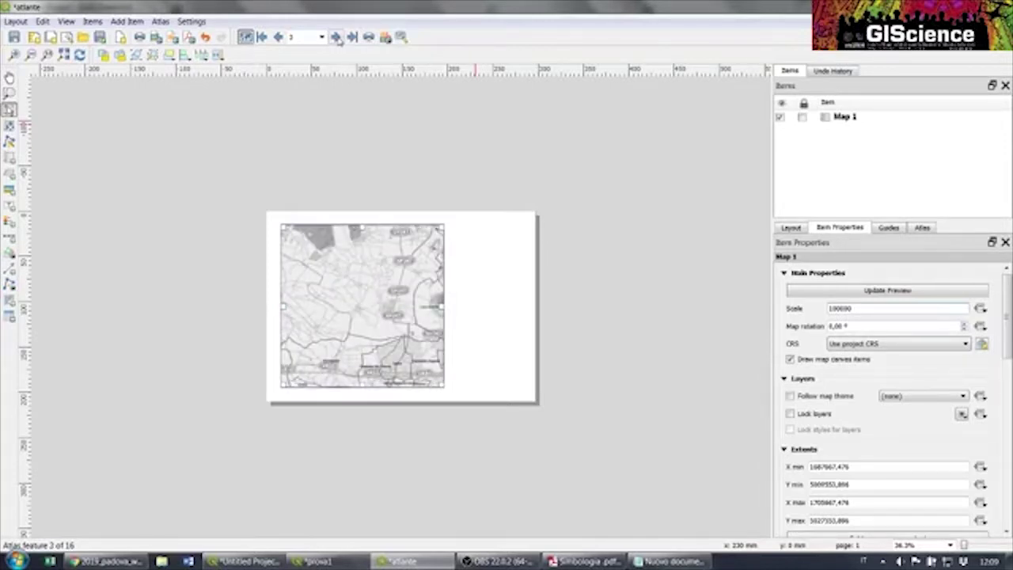
click(336, 38)
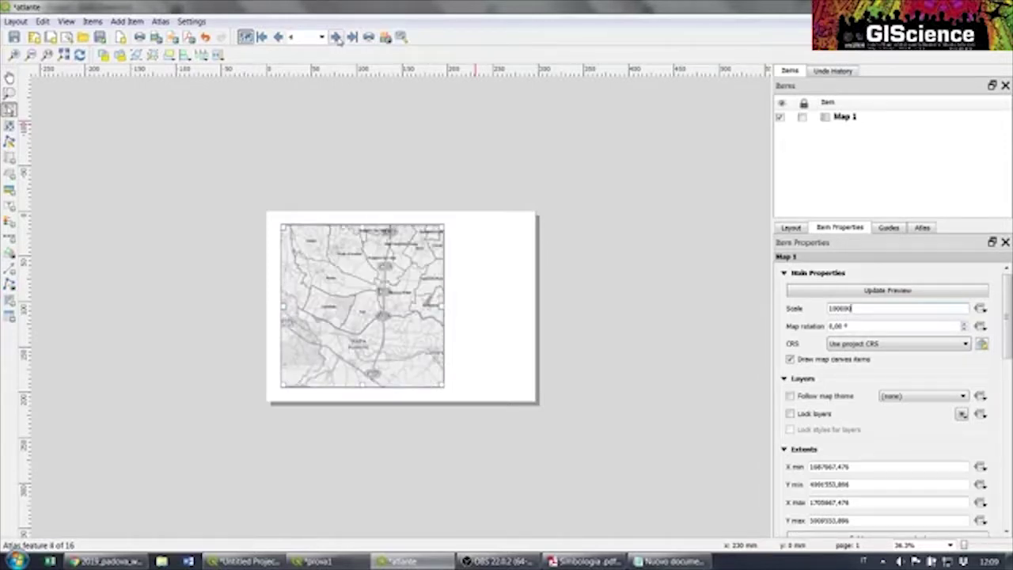
click(336, 38)
click(337, 37)
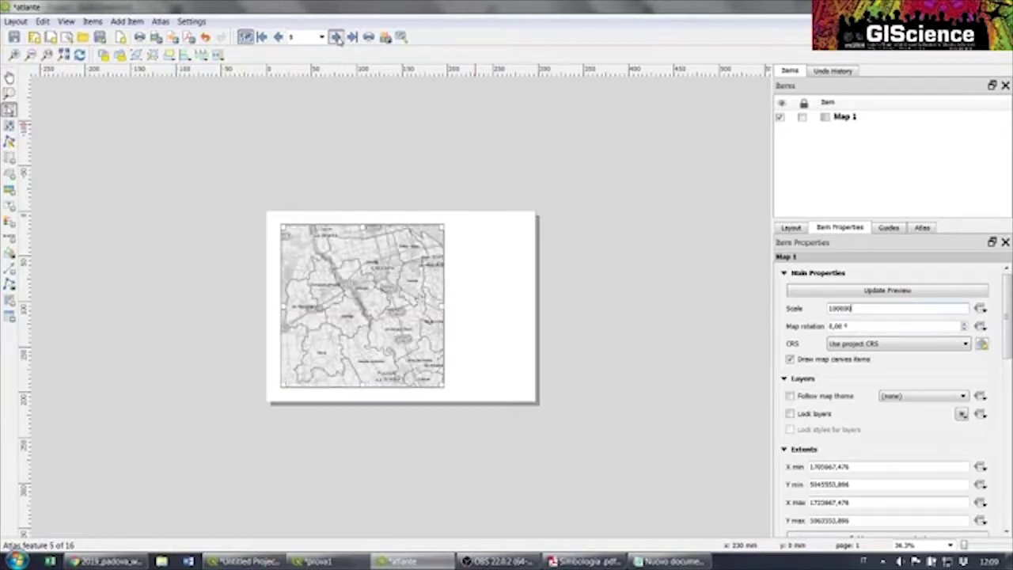
click(337, 37)
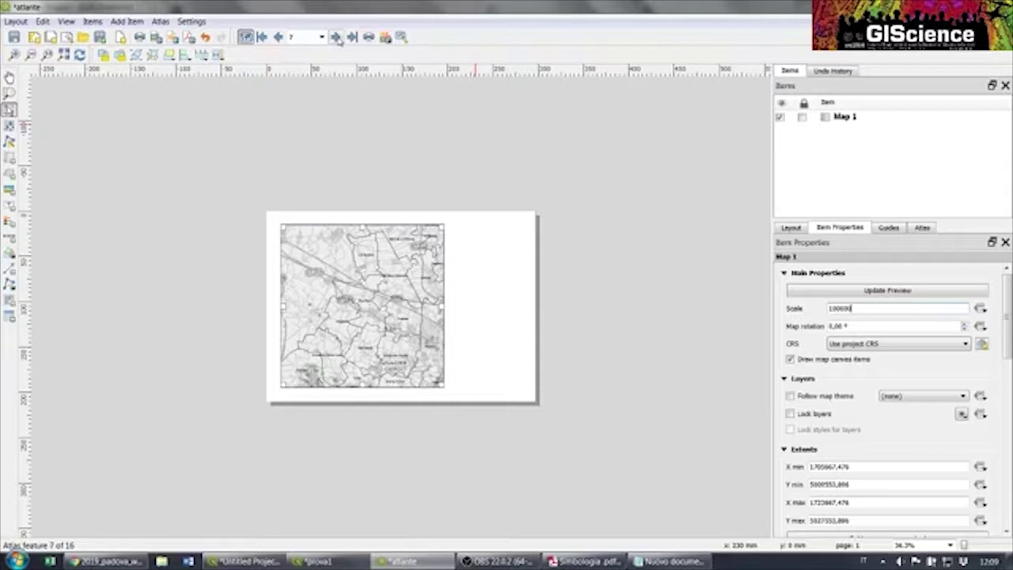
Step the atlas preview forward from feature 7 to feature 11 to examine the map's coverage
click(336, 37)
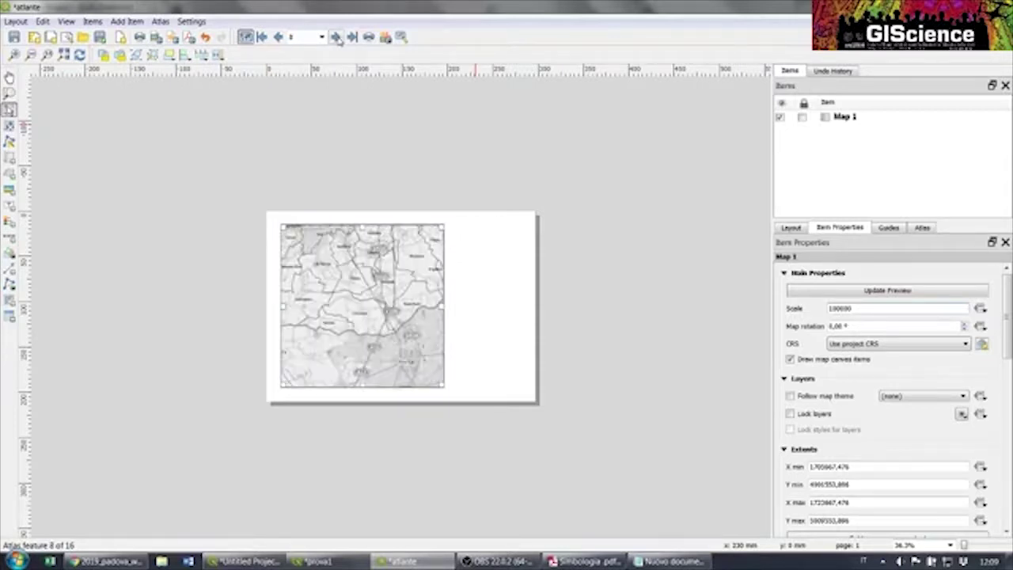
click(336, 37)
click(337, 37)
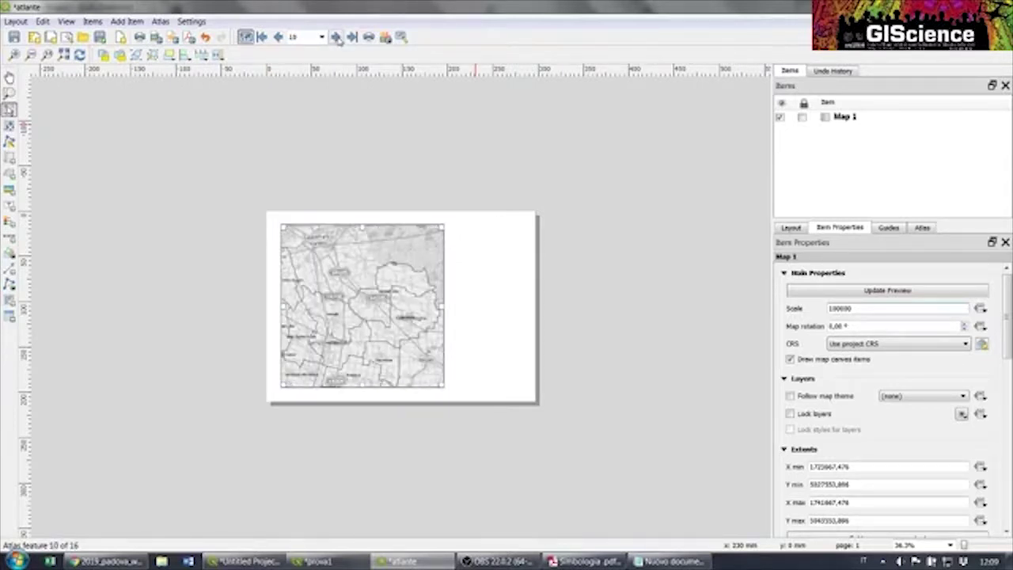
click(336, 37)
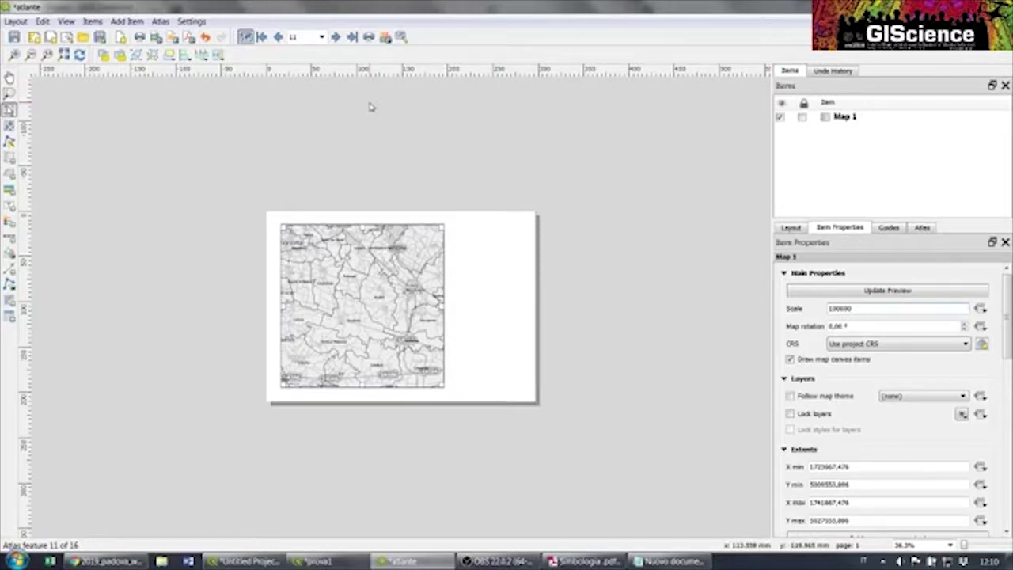
Add a label in the page's upper-right corner and replace its placeholder text with an expression using the id field
click(9, 204)
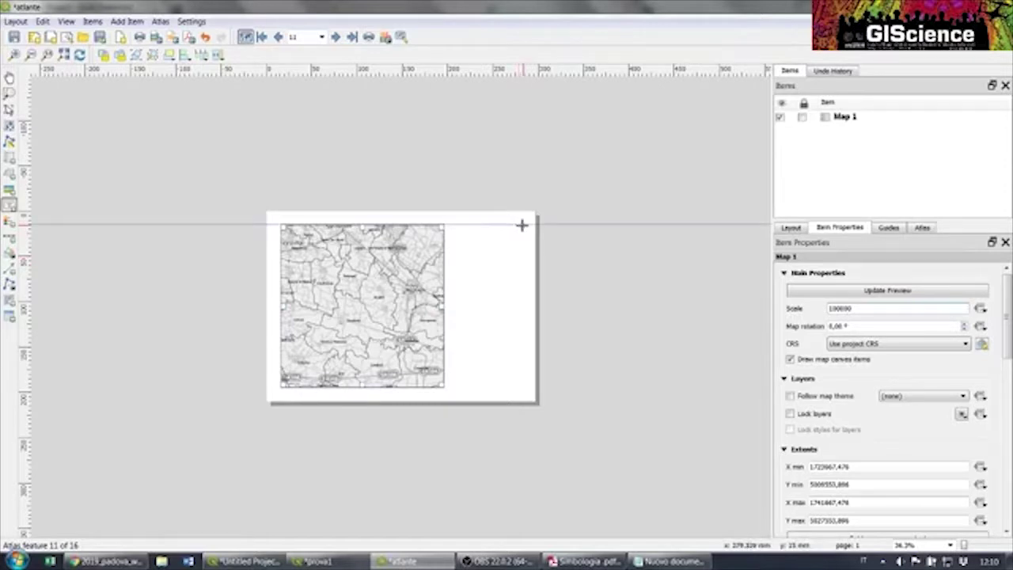
drag(524, 225, 477, 251)
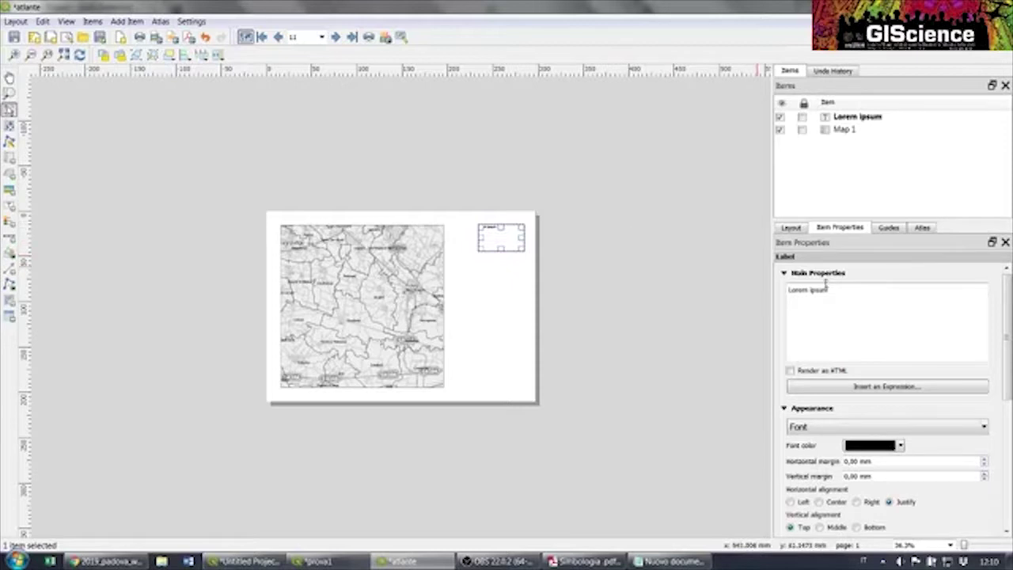
drag(843, 289, 744, 291)
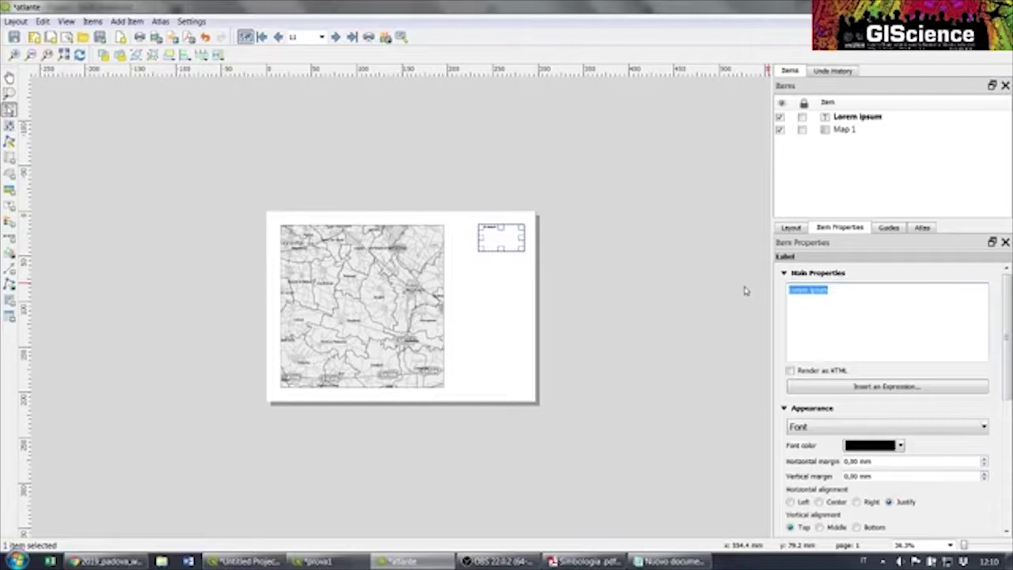
click(882, 387)
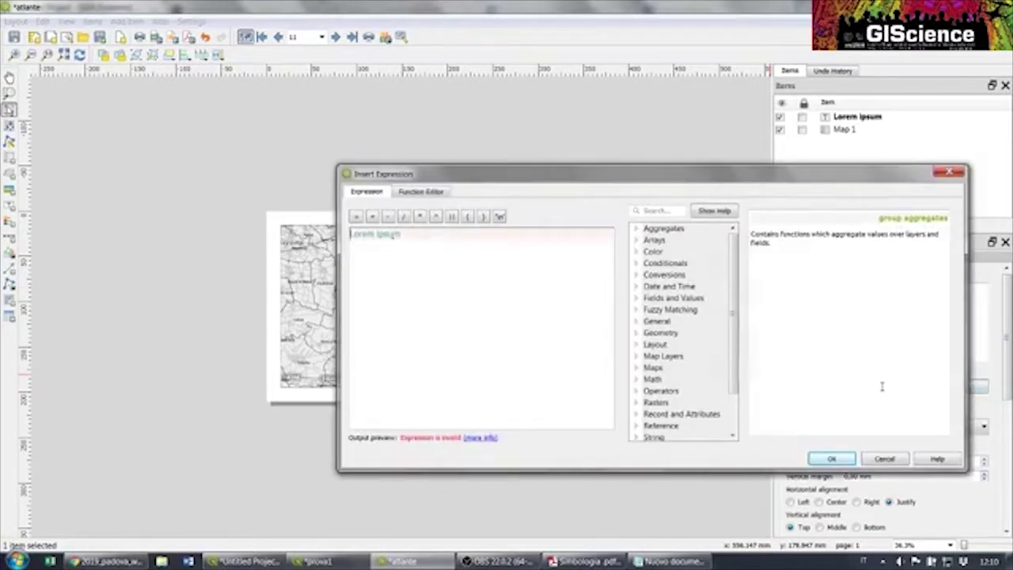
drag(438, 243, 282, 235)
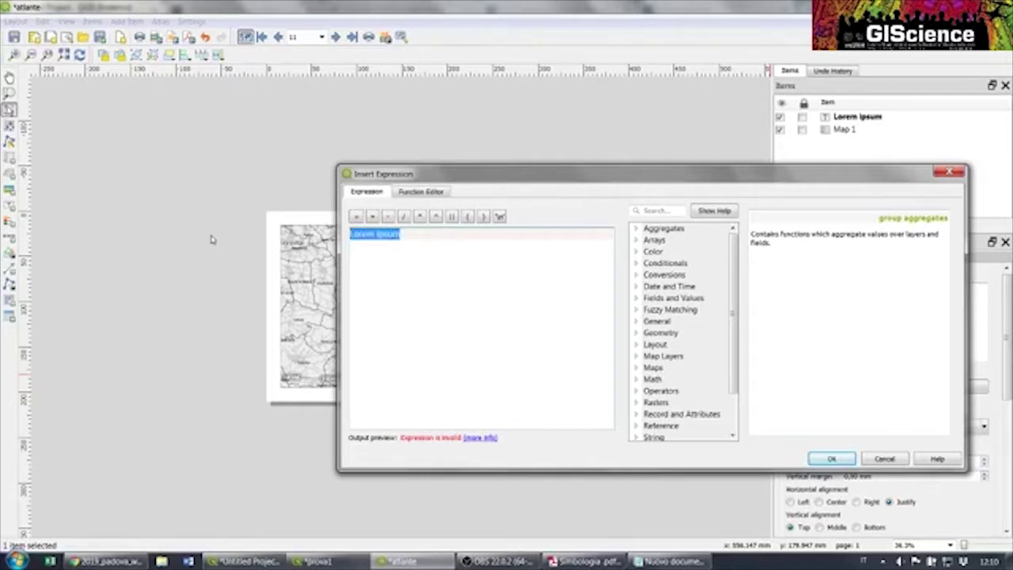
key(Delete)
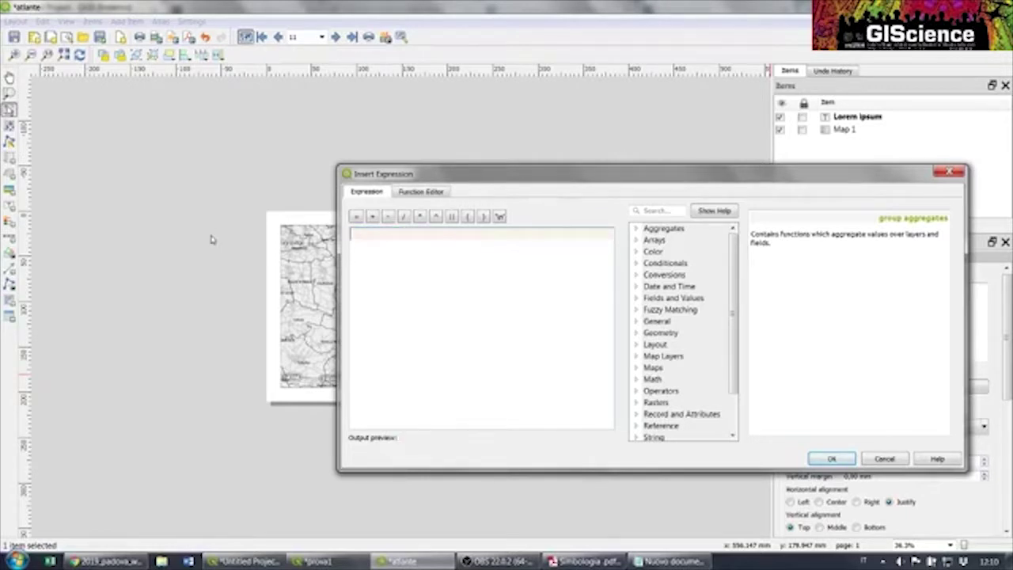
click(637, 298)
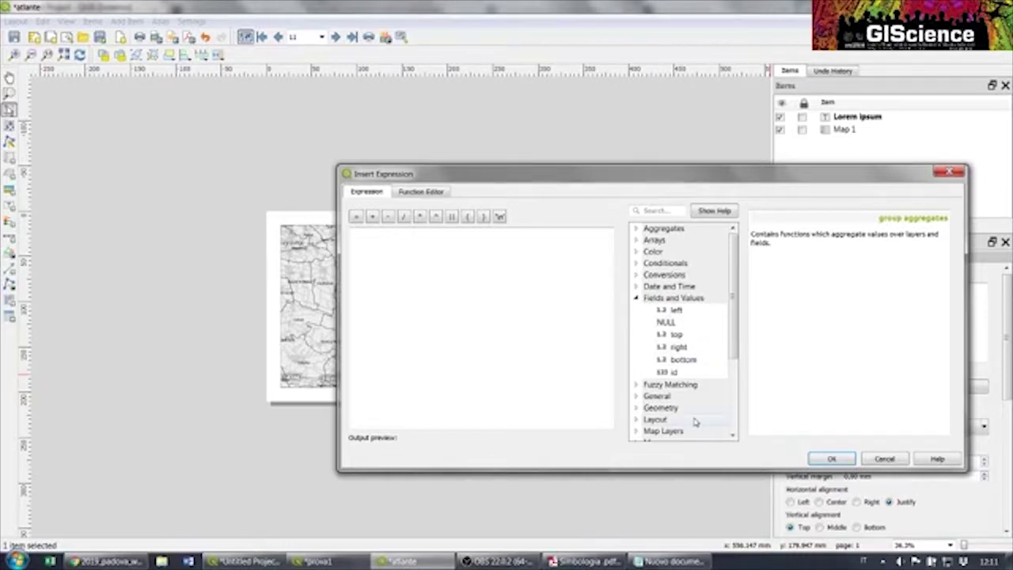
double_click(667, 372)
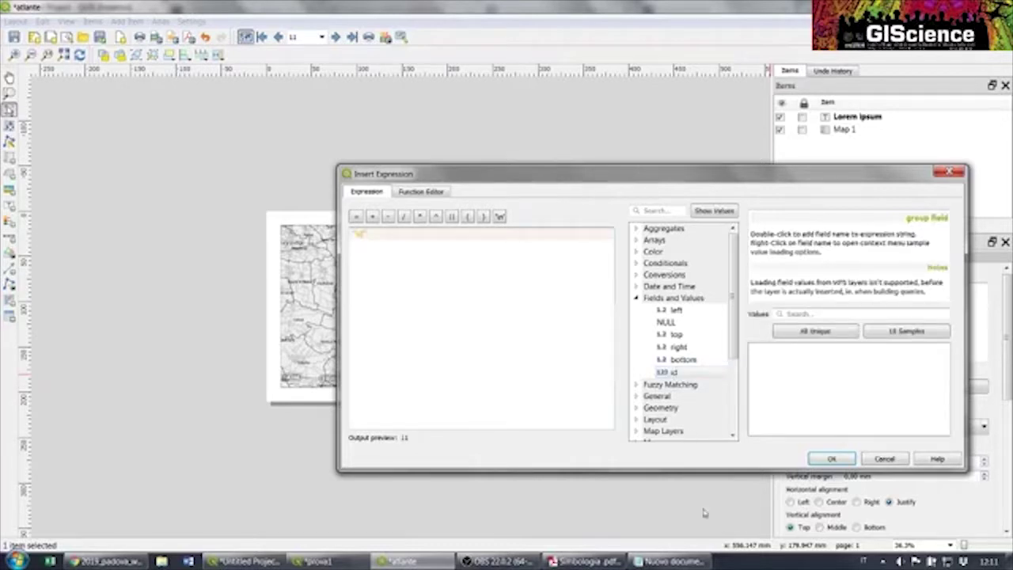
click(832, 459)
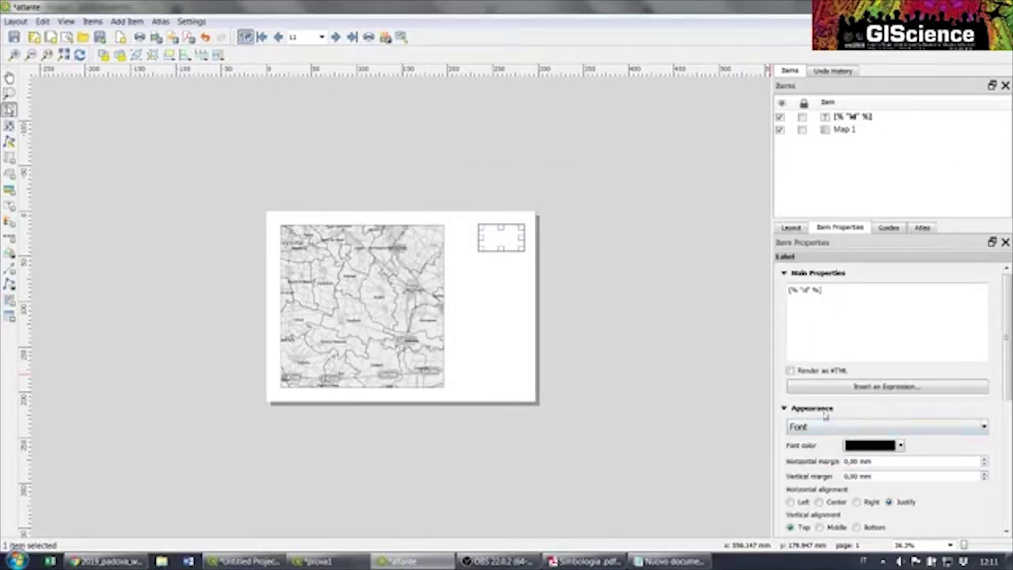
Format the id label in bold (Grassetto) at size 48 and align it horizontally to the right
click(813, 428)
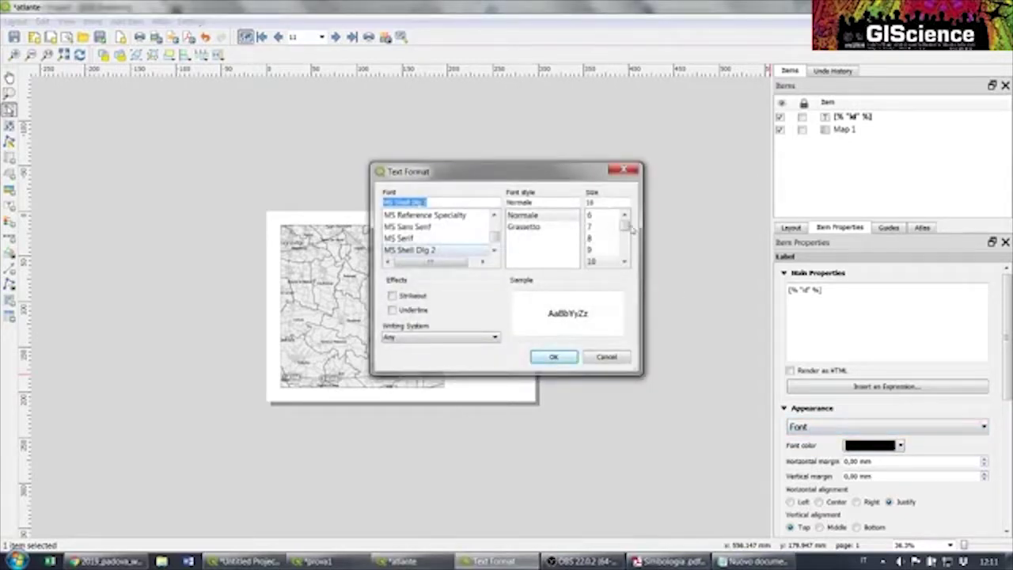
drag(625, 227, 625, 250)
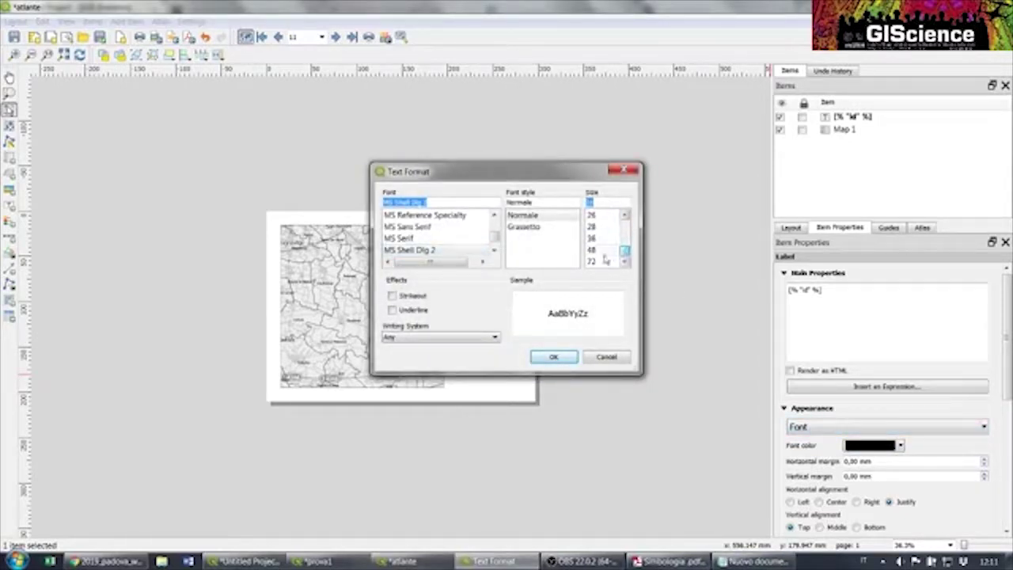
click(593, 251)
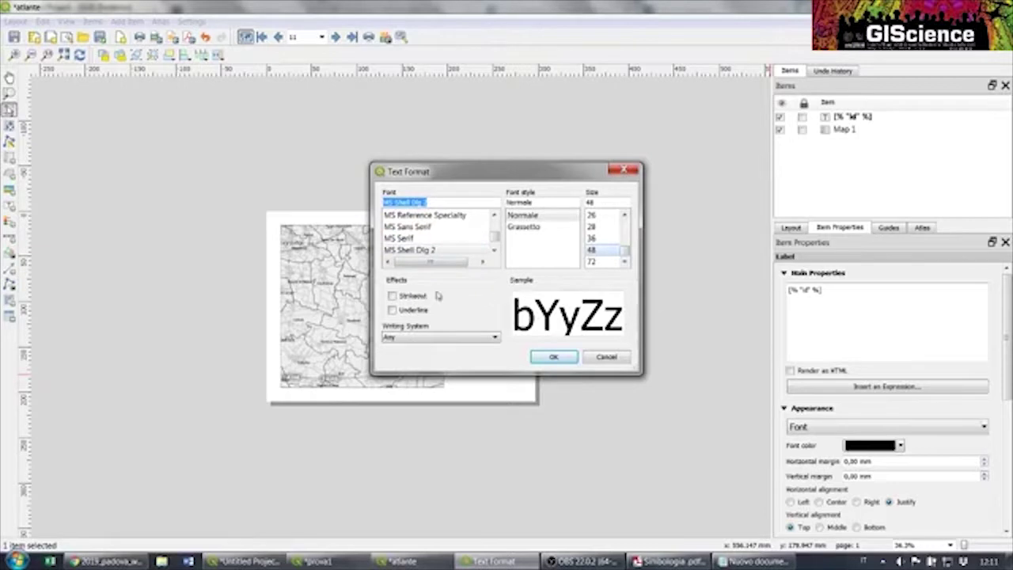
click(514, 228)
click(554, 357)
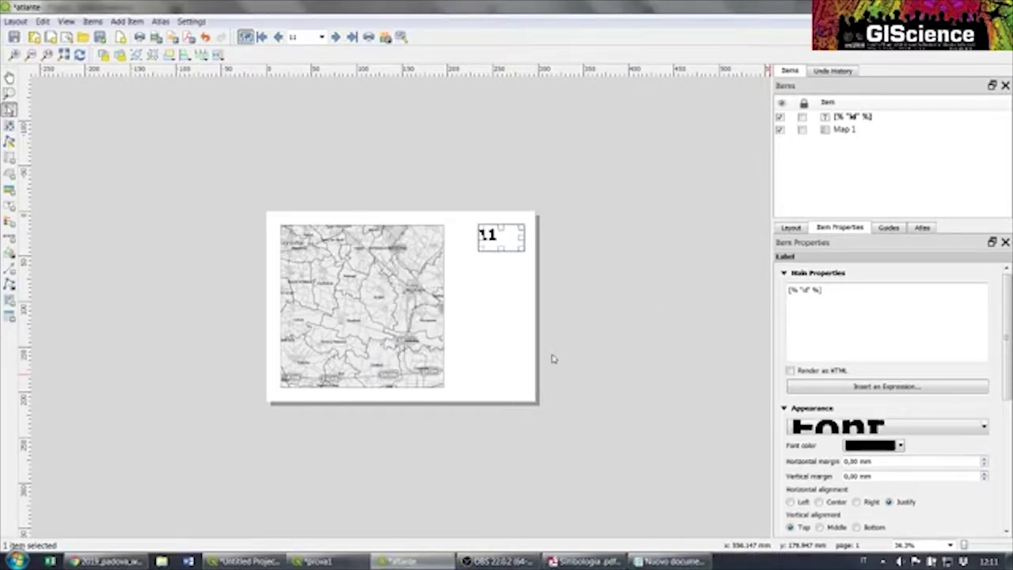
click(857, 503)
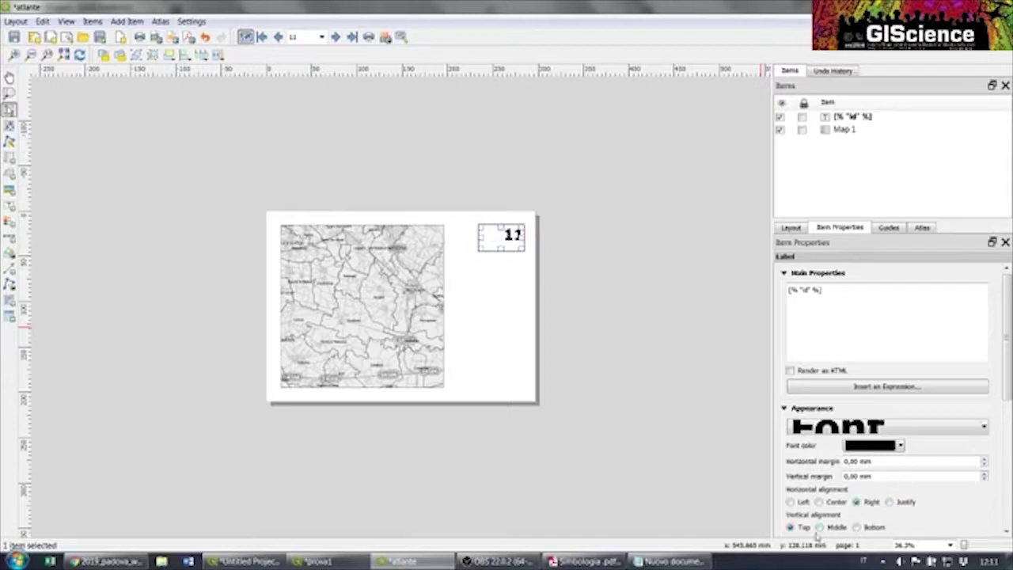
click(491, 354)
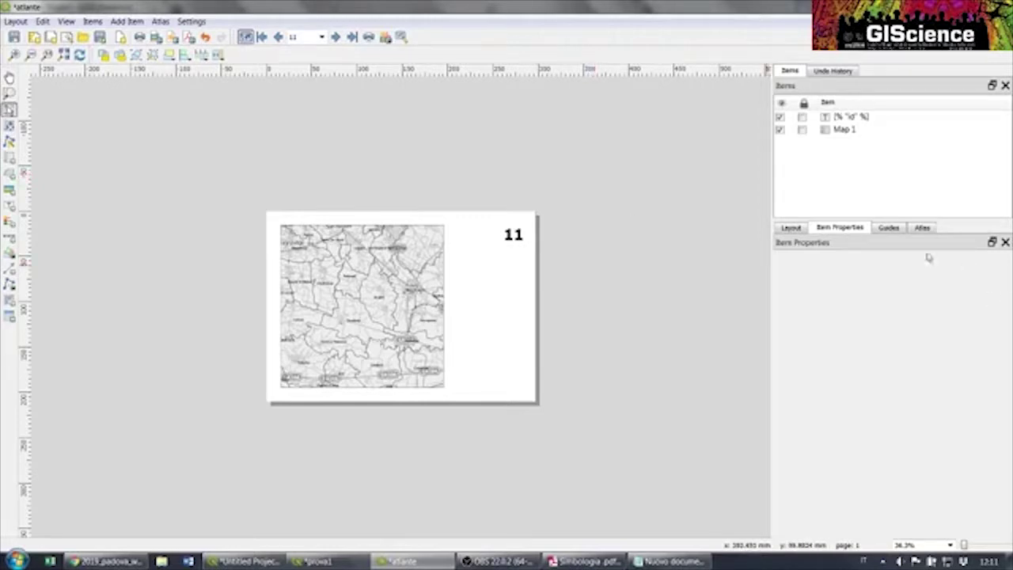
Lock the layers and the layer styles for Map 1
click(792, 230)
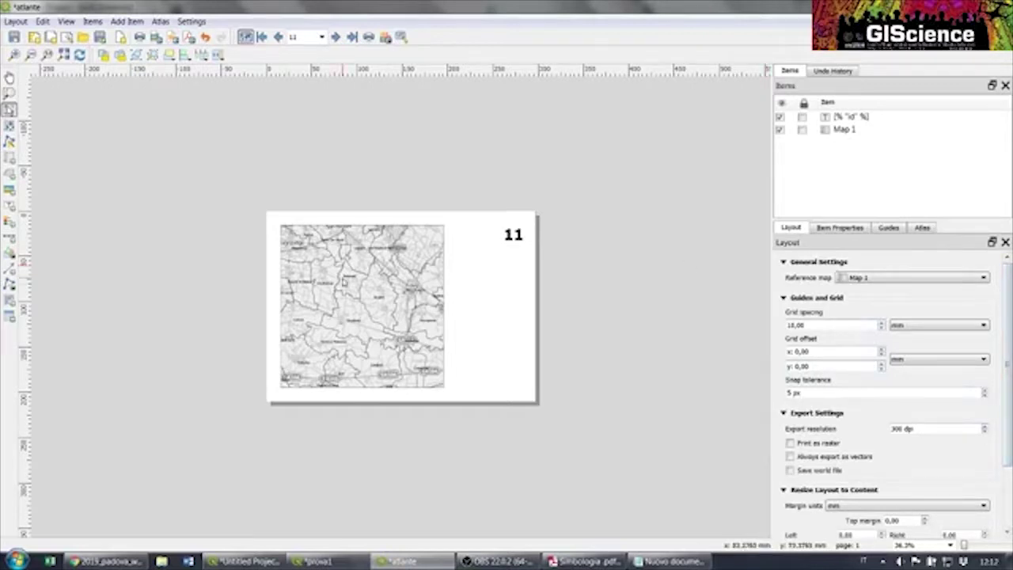
click(347, 285)
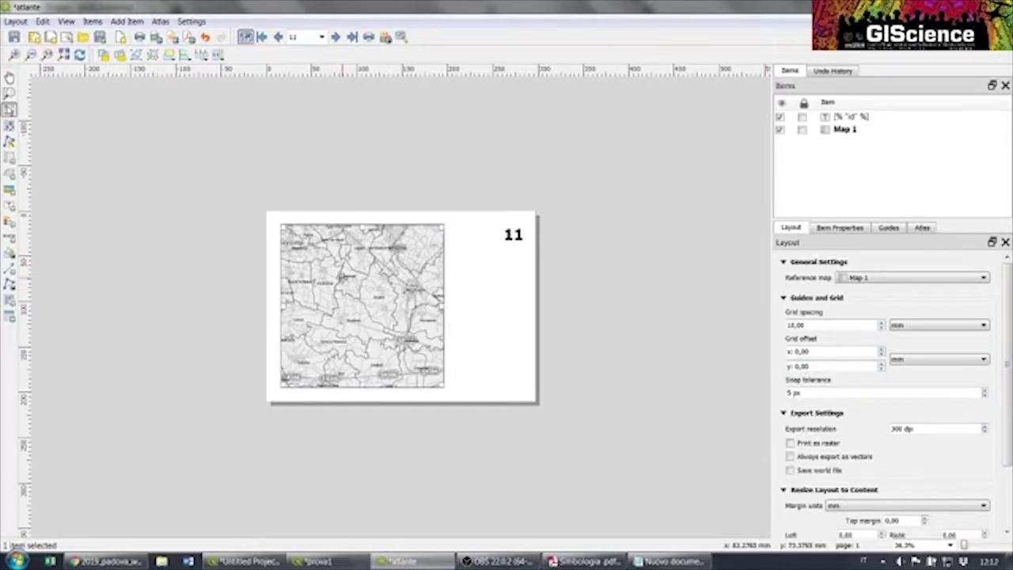
click(840, 230)
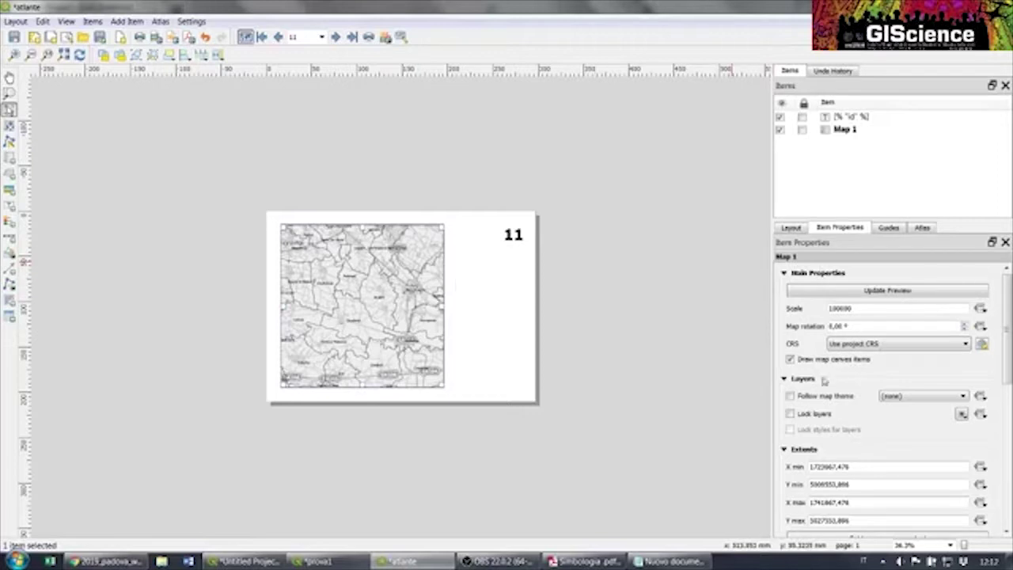
click(789, 413)
click(789, 429)
click(284, 193)
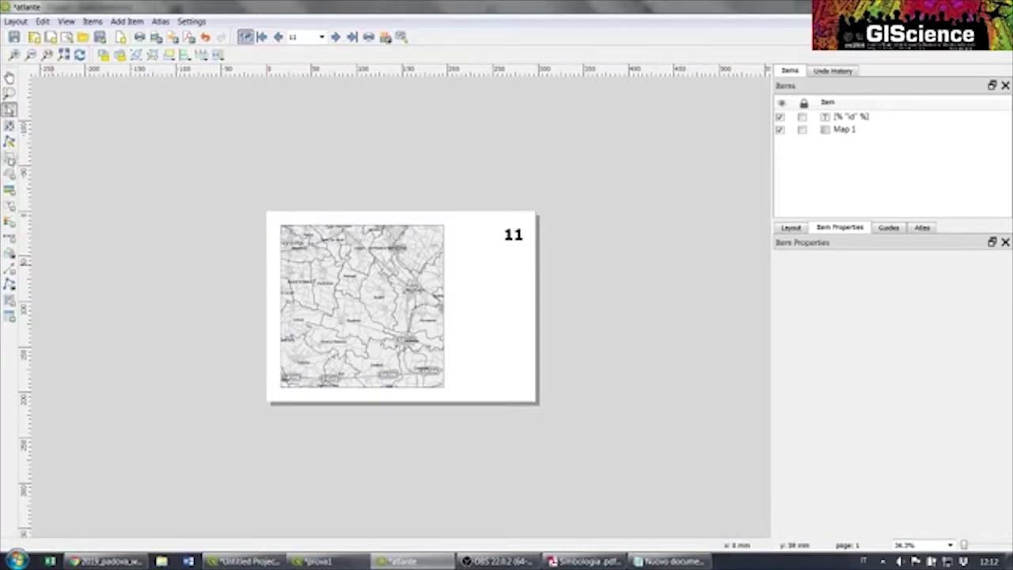
Add a small overview map in the page's lower-right corner, aligned with the bottom of the main map
click(9, 159)
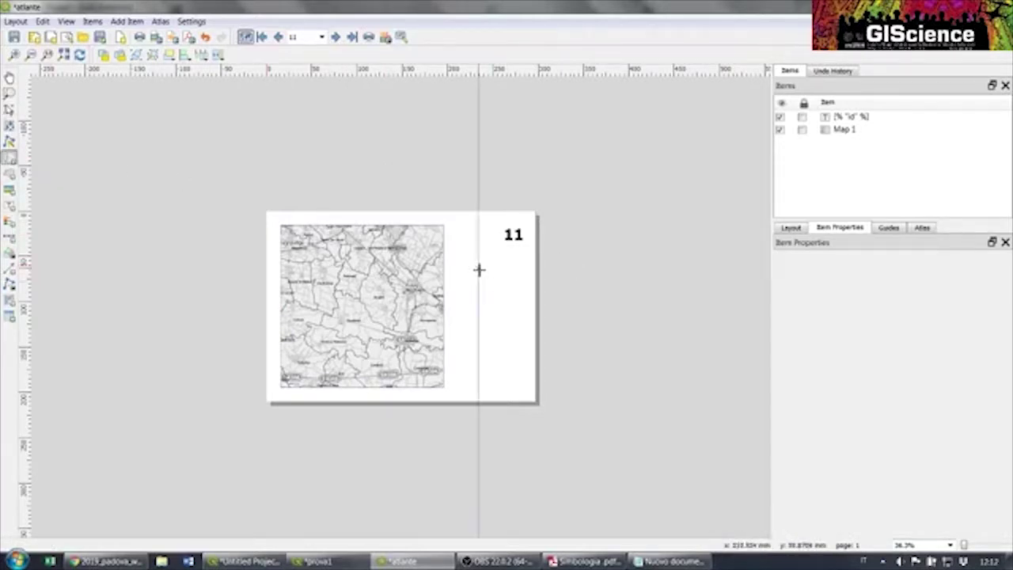
drag(524, 387, 458, 325)
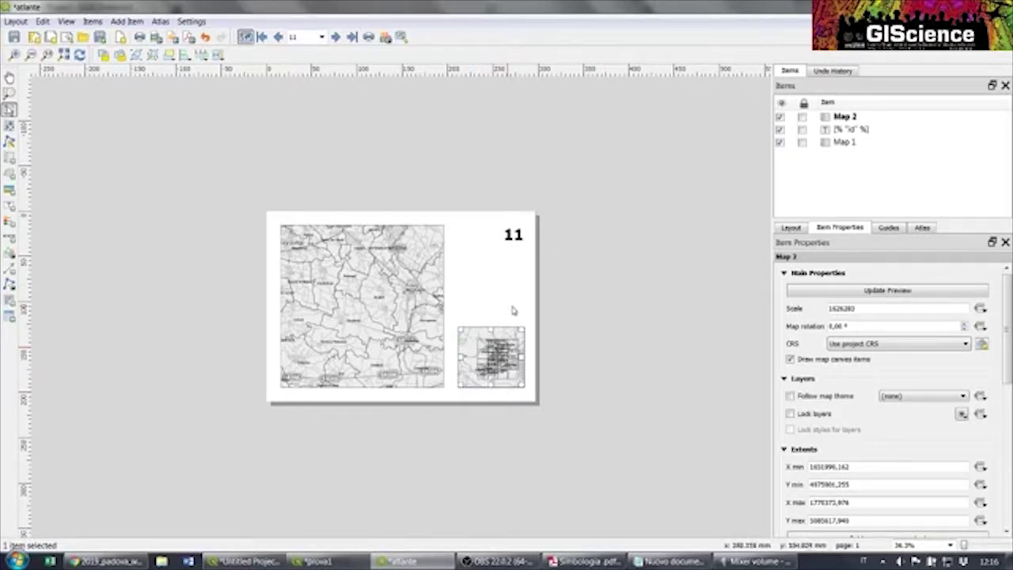
click(321, 270)
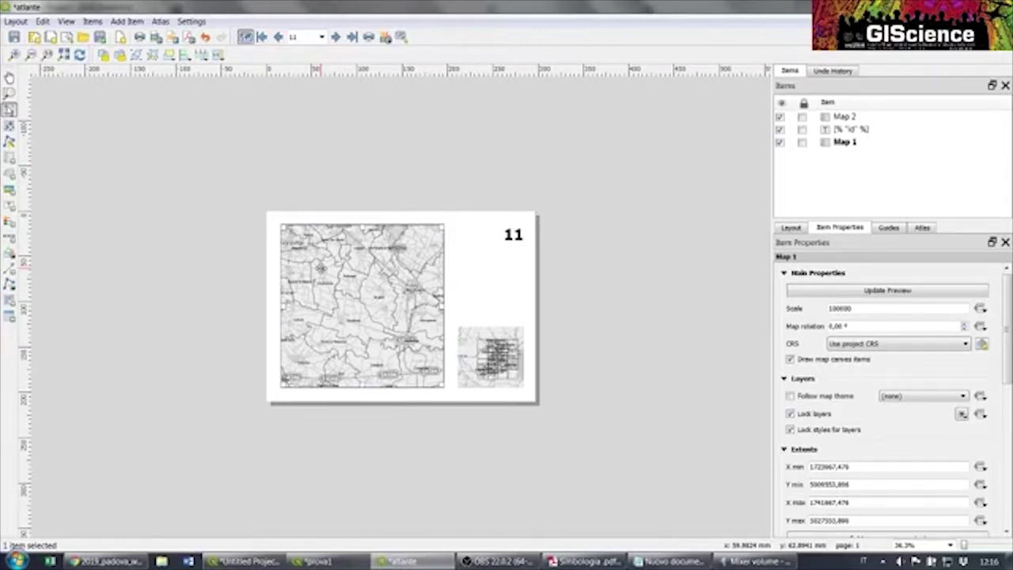
Switch to the main QGIS project window, hide the nostra basemap layer and set the comuni_pd layer to No labels
click(247, 561)
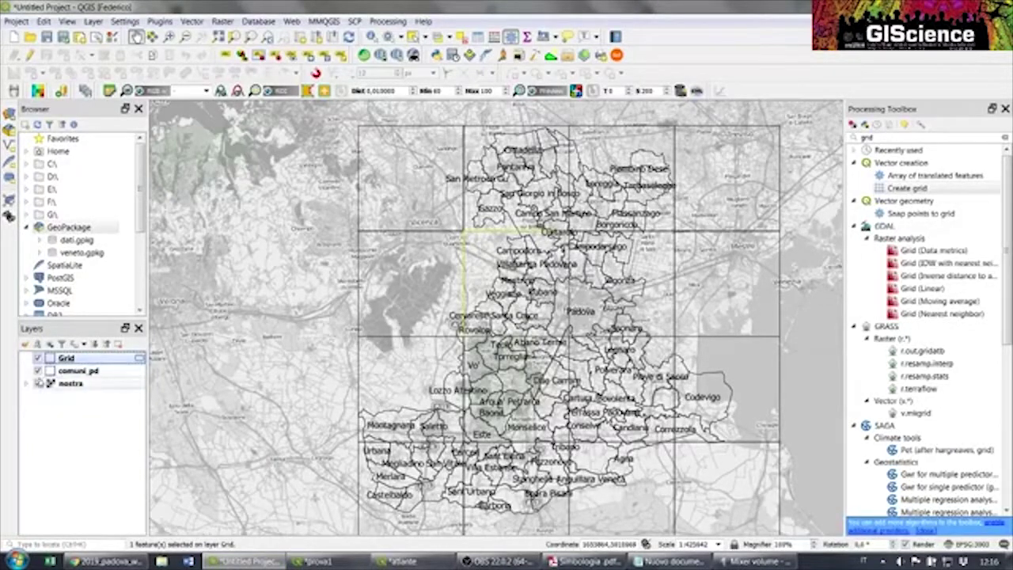
click(36, 385)
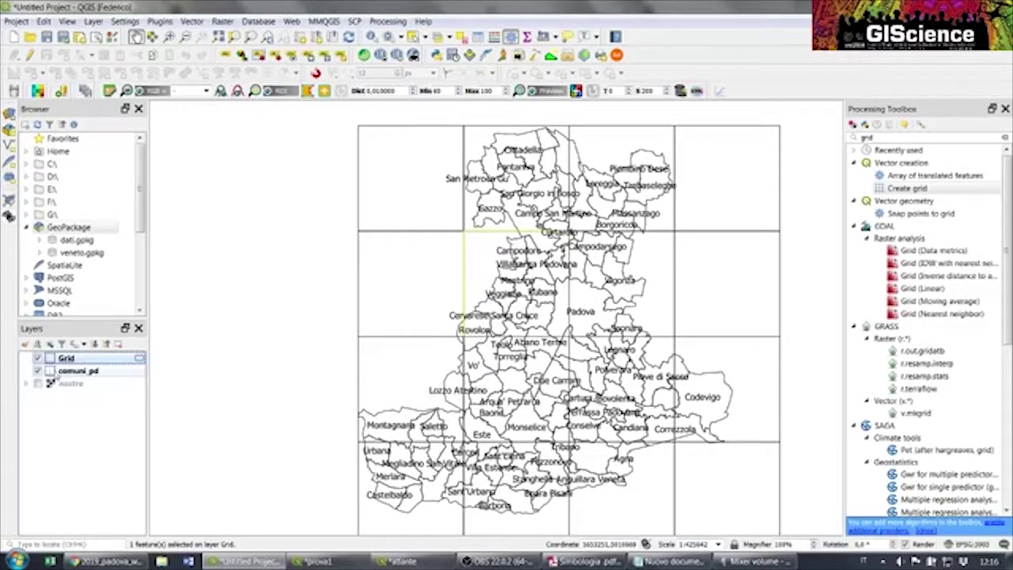
click(61, 373)
right_click(62, 373)
click(99, 366)
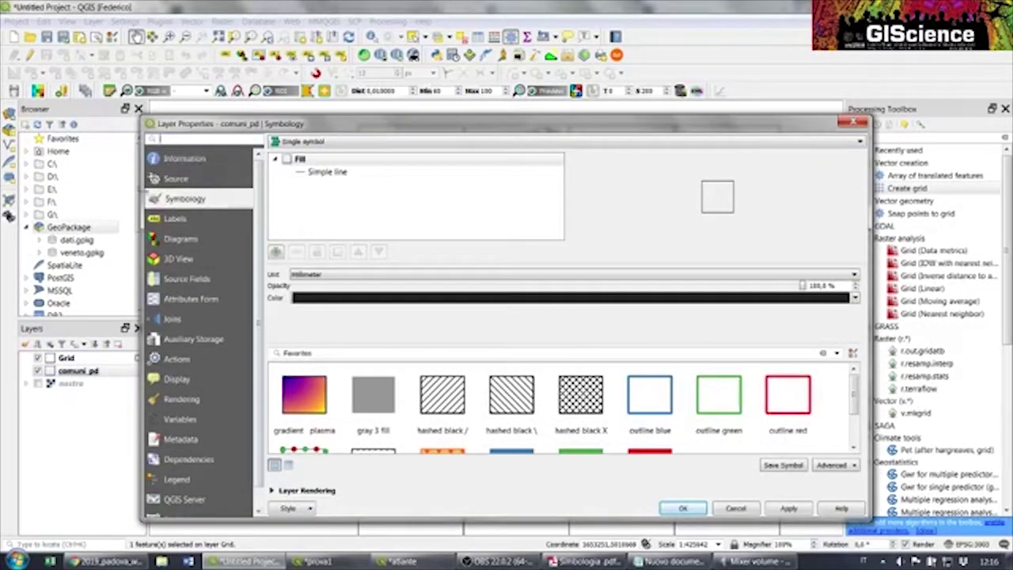
click(176, 218)
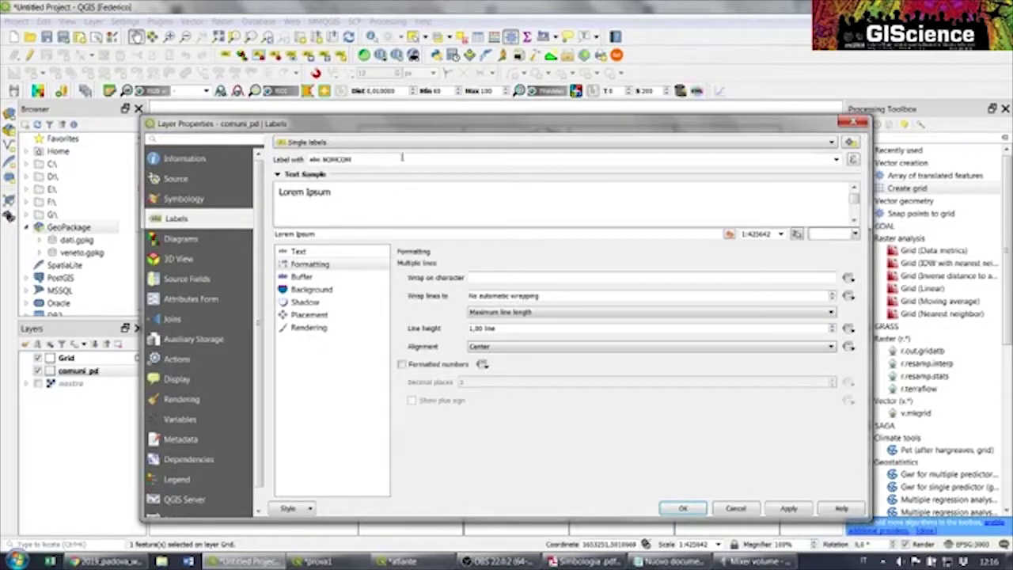
click(836, 159)
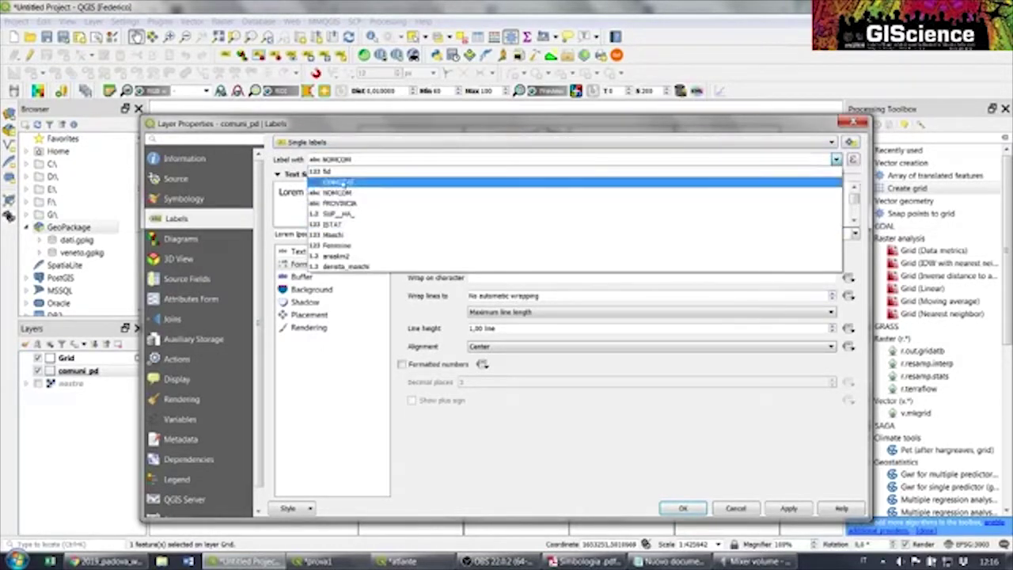
click(349, 143)
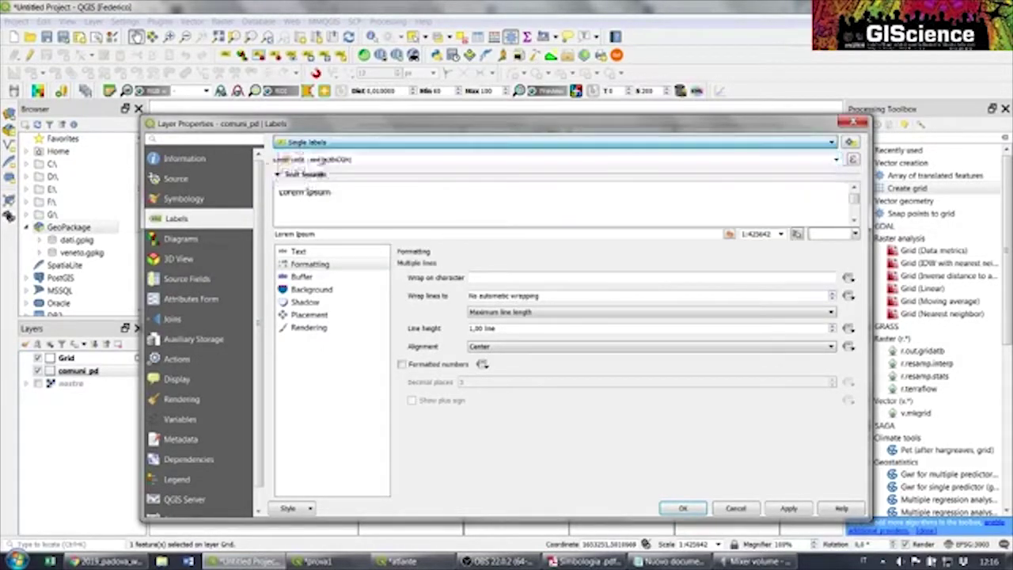
click(348, 154)
click(681, 509)
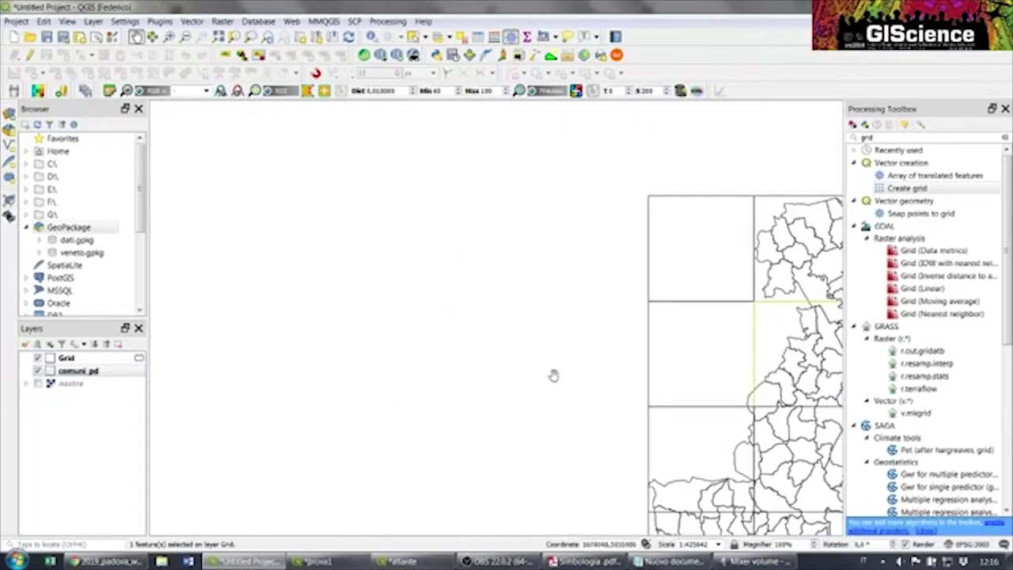
Change the Grid layer's symbol colour to red (#f92323) in its symbology and apply the new style
drag(551, 375, 188, 261)
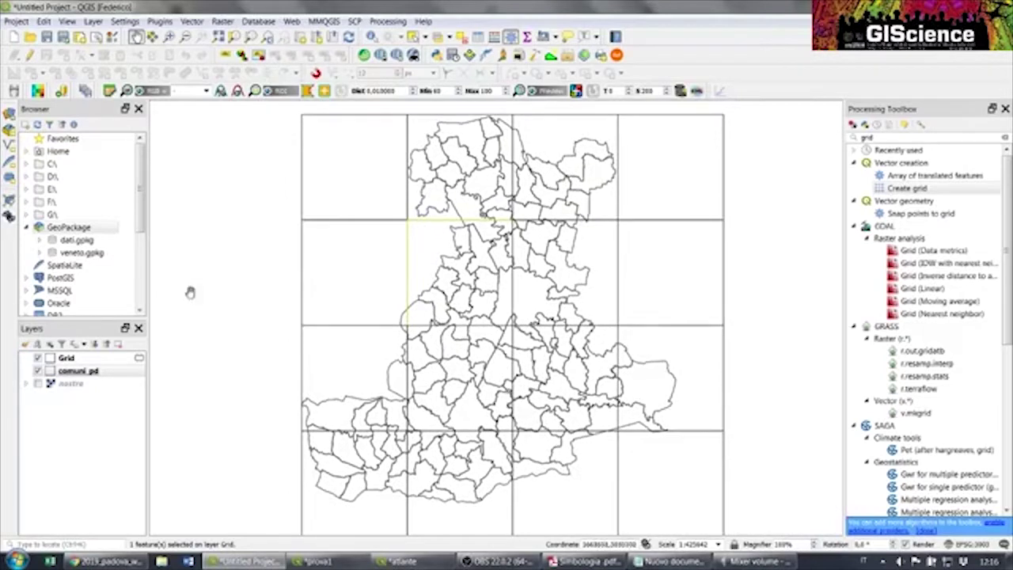
scroll(181, 295, down, 1)
scroll(181, 295, up, 1)
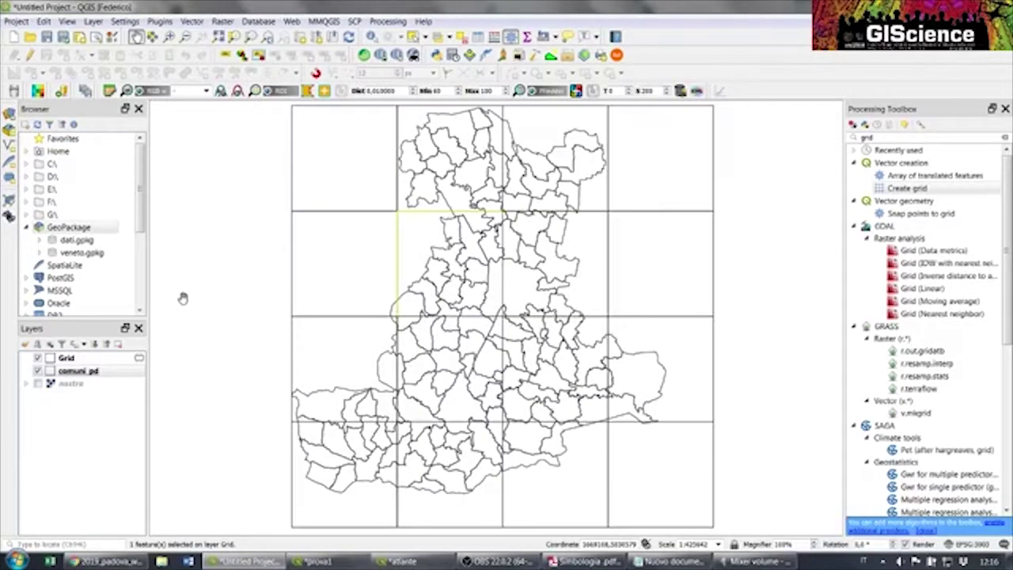
right_click(71, 358)
click(111, 346)
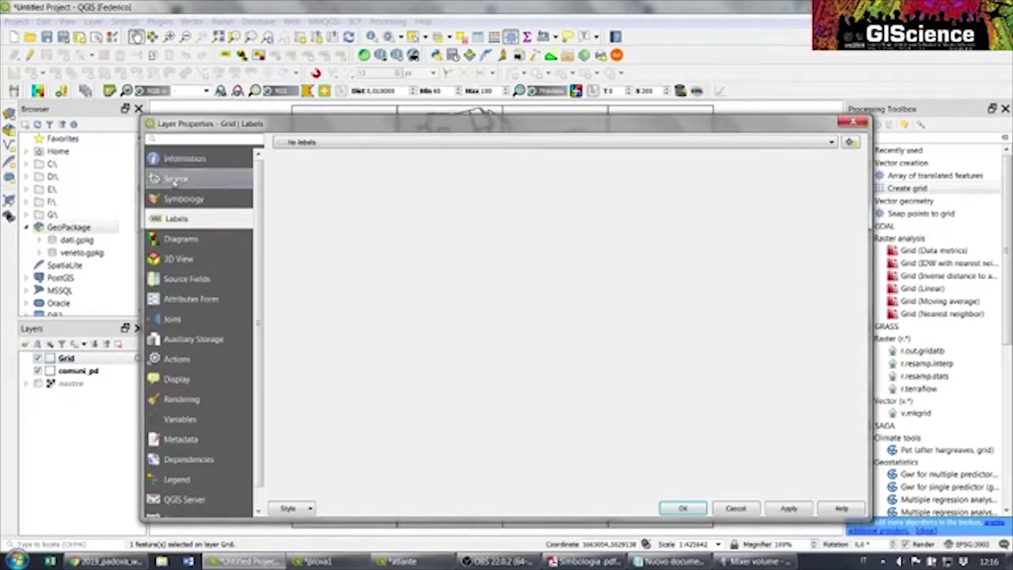
click(182, 200)
click(352, 298)
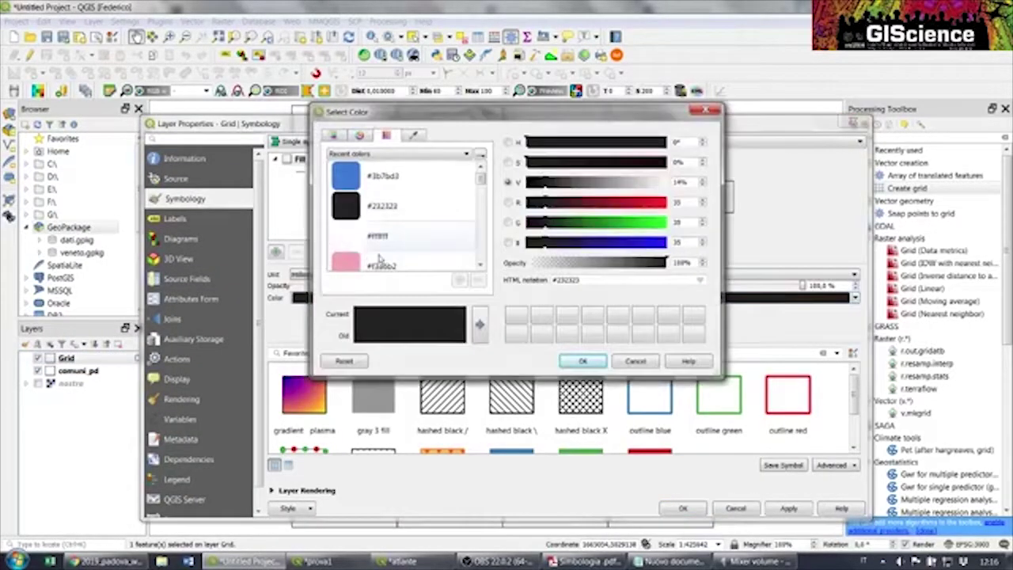
click(664, 202)
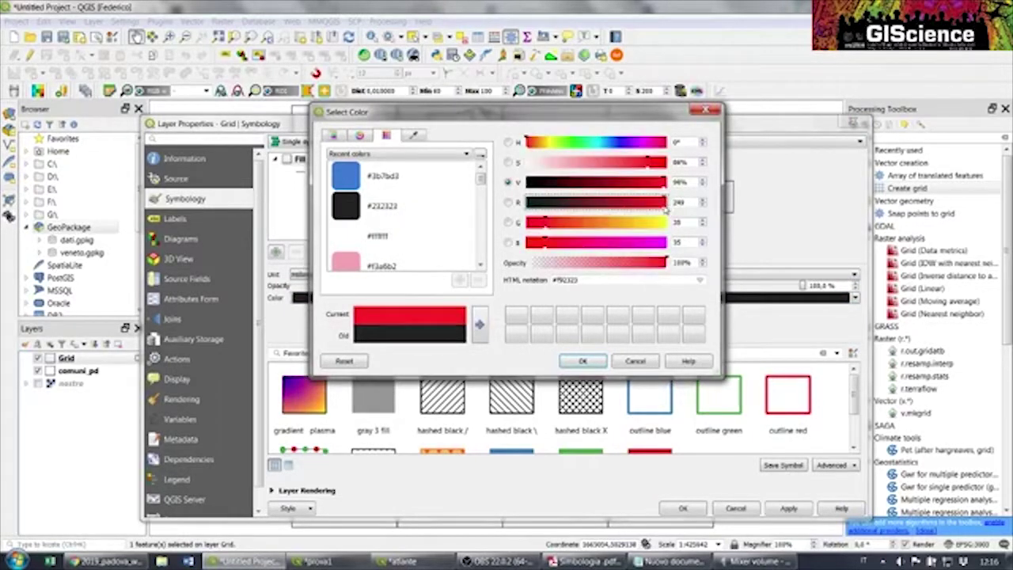
click(582, 361)
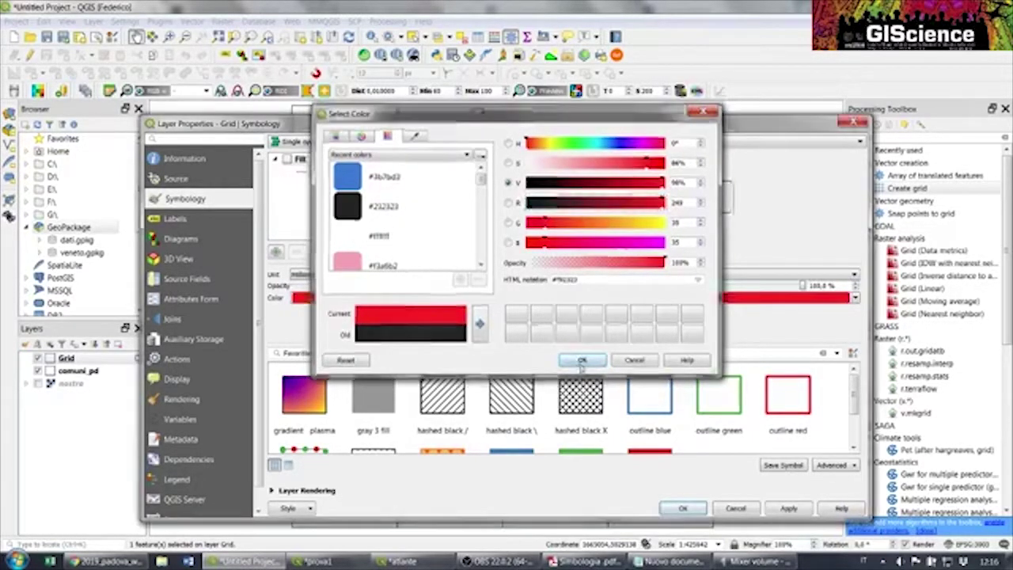
click(682, 508)
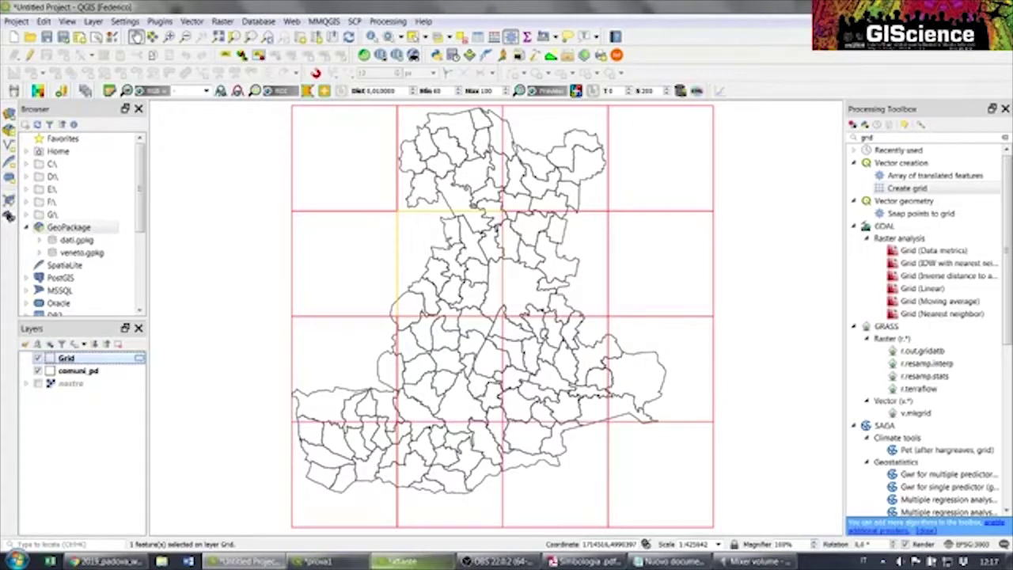
Switch to the atlante layout and set the scale of Map 2 to 1000000
click(411, 561)
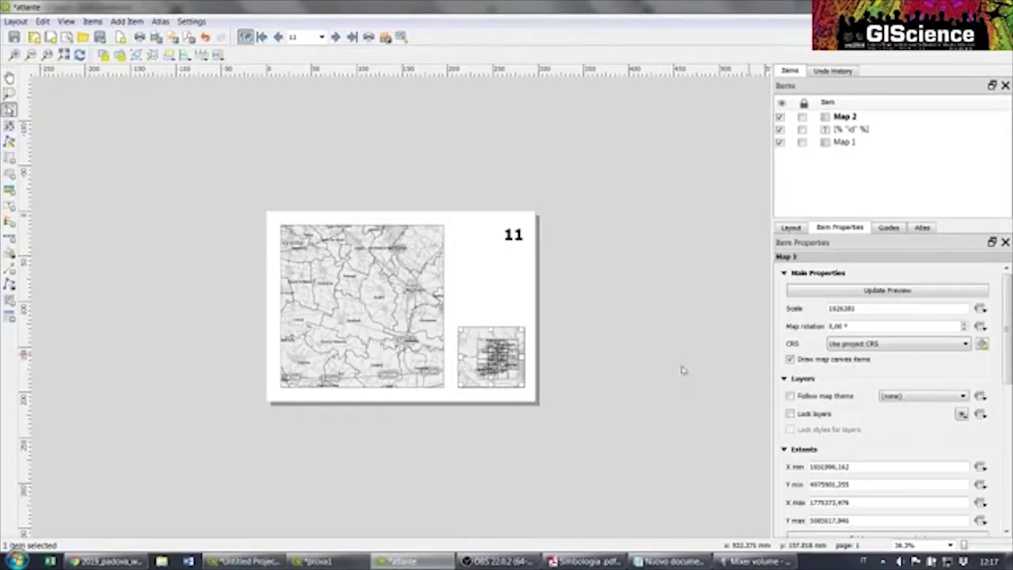
drag(866, 308, 798, 309)
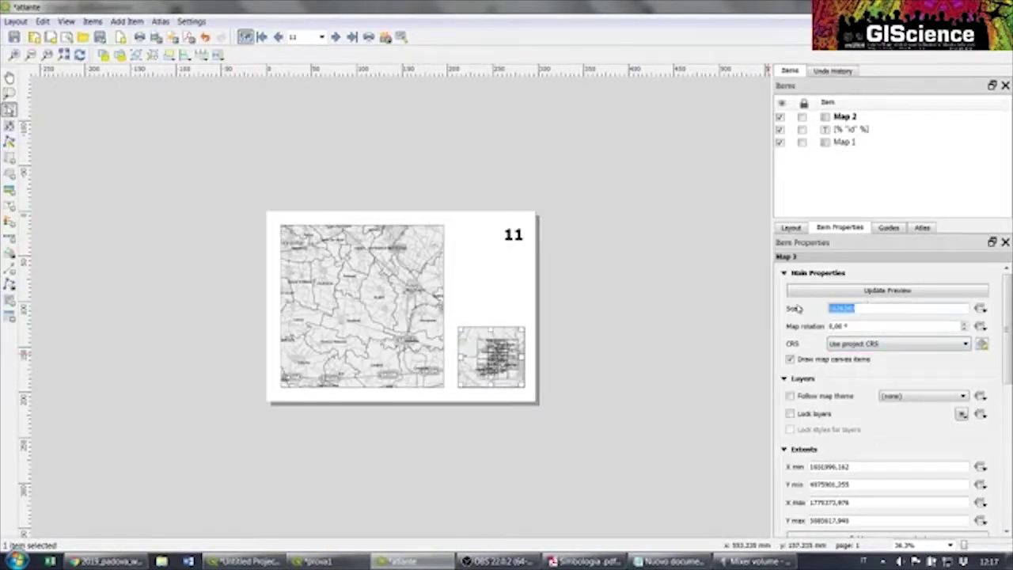
text(1000000)
key(Return)
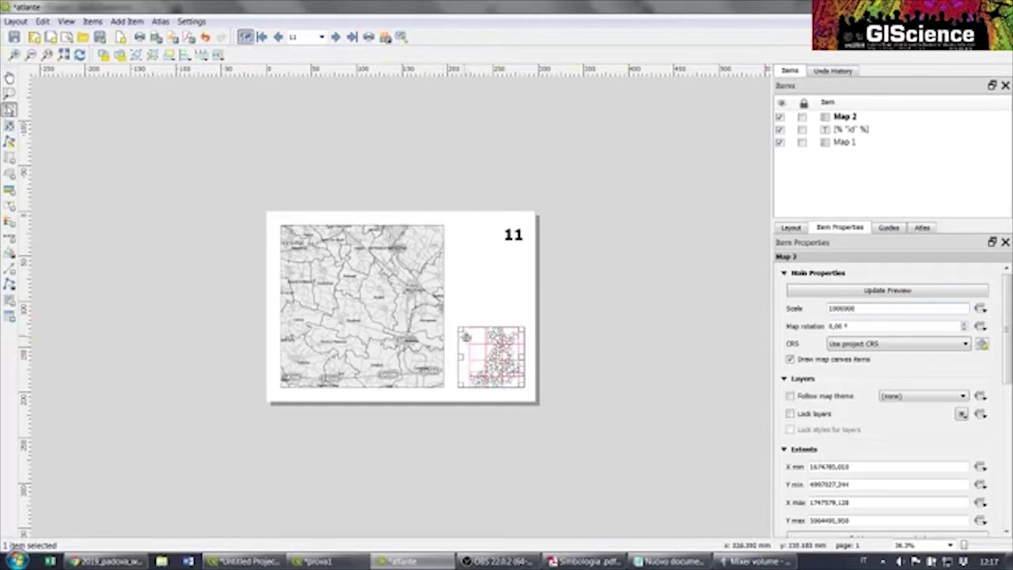
Enlarge Map 2 upward and to both sides so its left edge meets the main map
drag(458, 327, 450, 313)
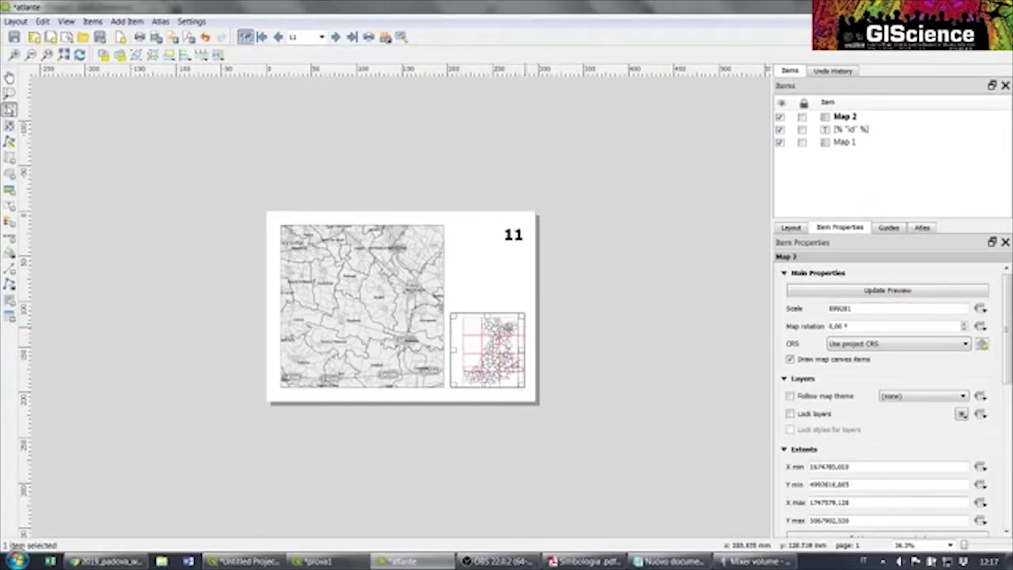
drag(524, 318, 532, 309)
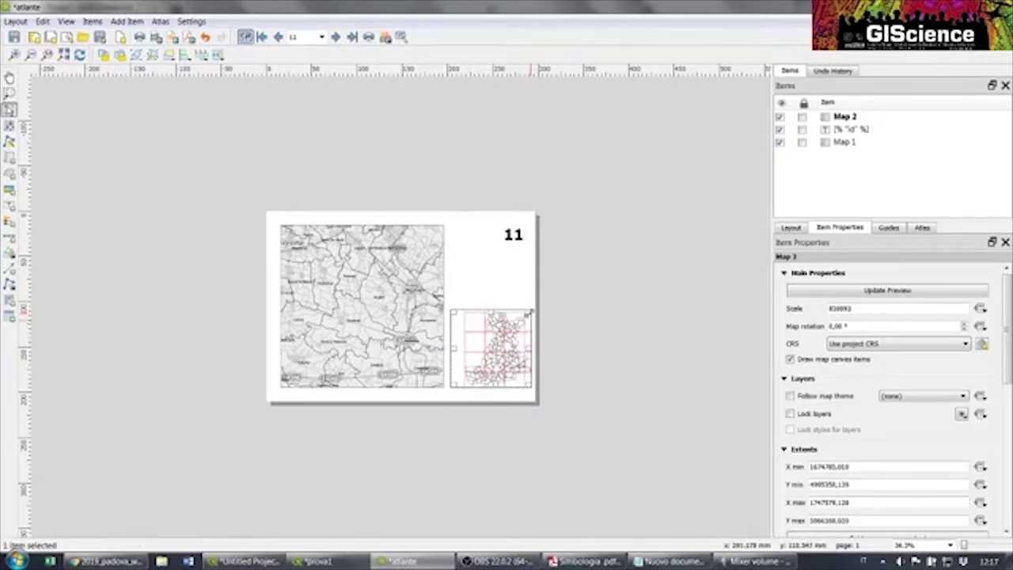
drag(451, 310, 445, 307)
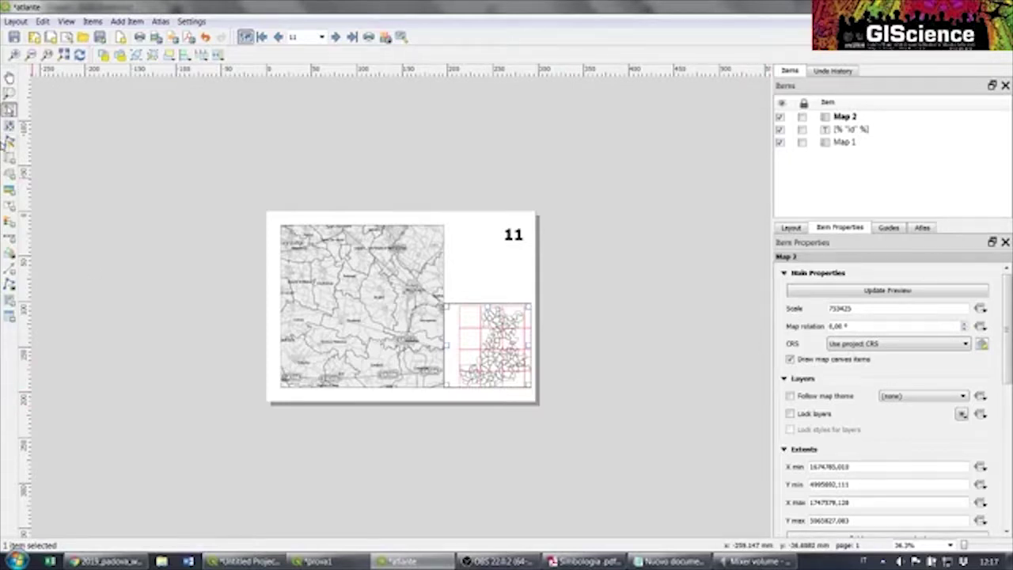
Set the scale of the enlarged Map 2 to 1000000 and shift its content so the grid is centred in the frame
double_click(840, 308)
text(1)
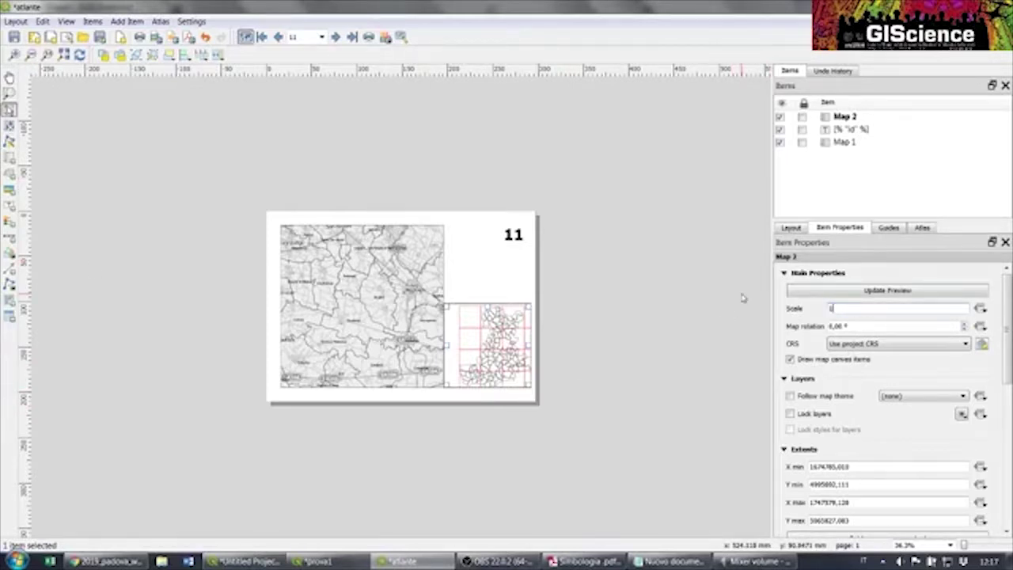
text(000000)
key(Return)
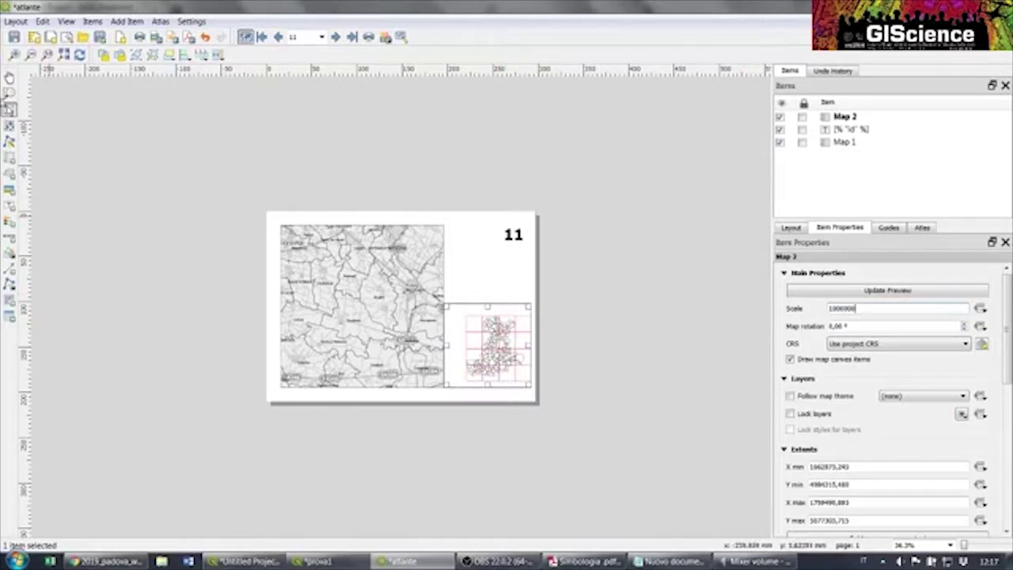
click(10, 125)
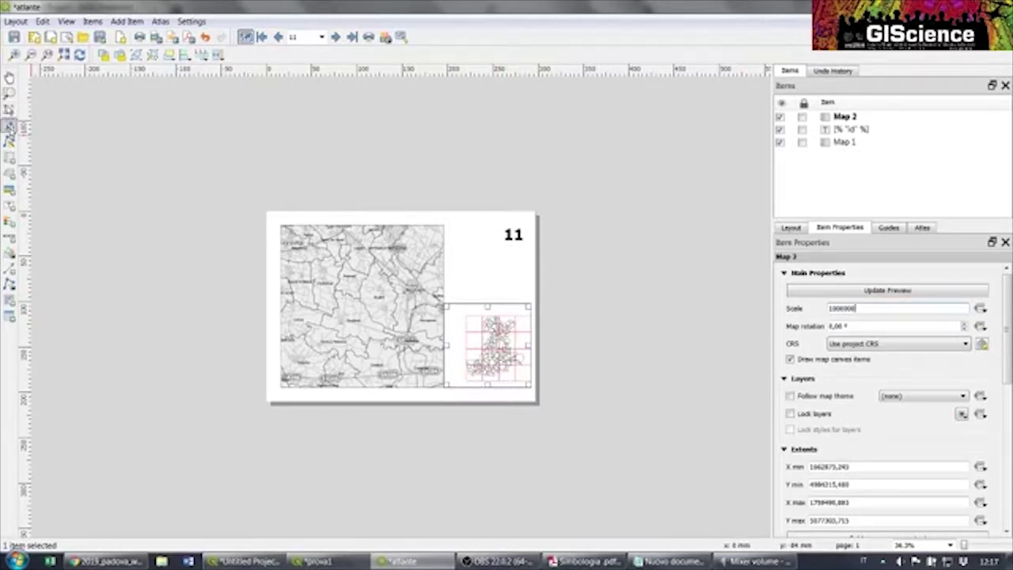
drag(516, 345, 497, 348)
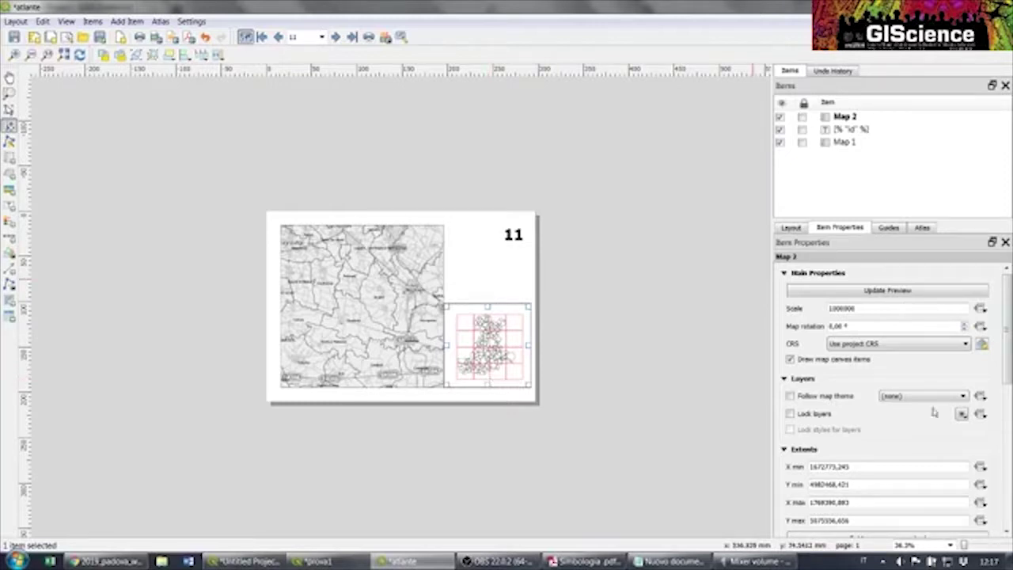
Add an overview to Map 2 that uses Map 1 as its map frame
drag(1007, 325, 1007, 418)
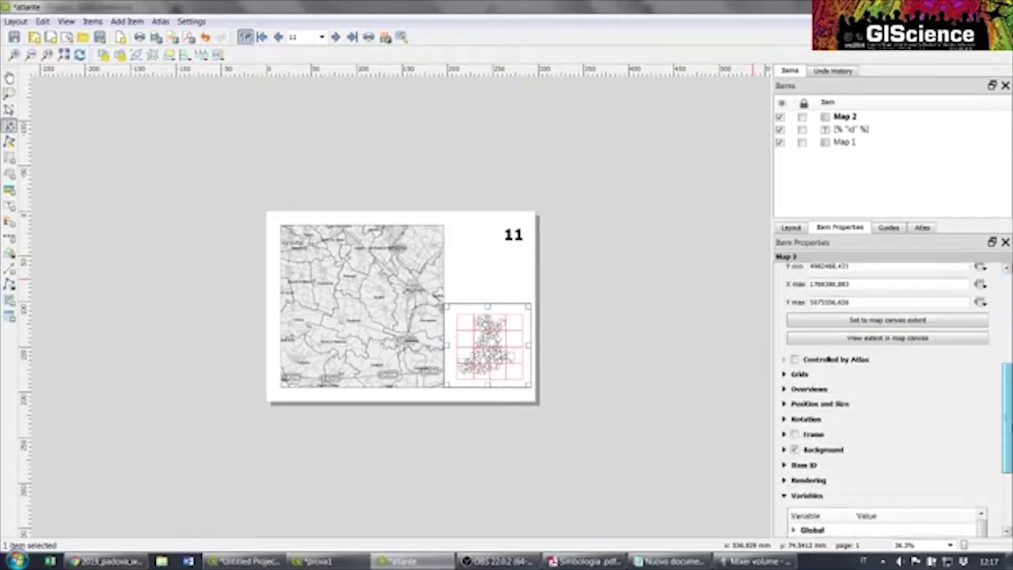
click(784, 389)
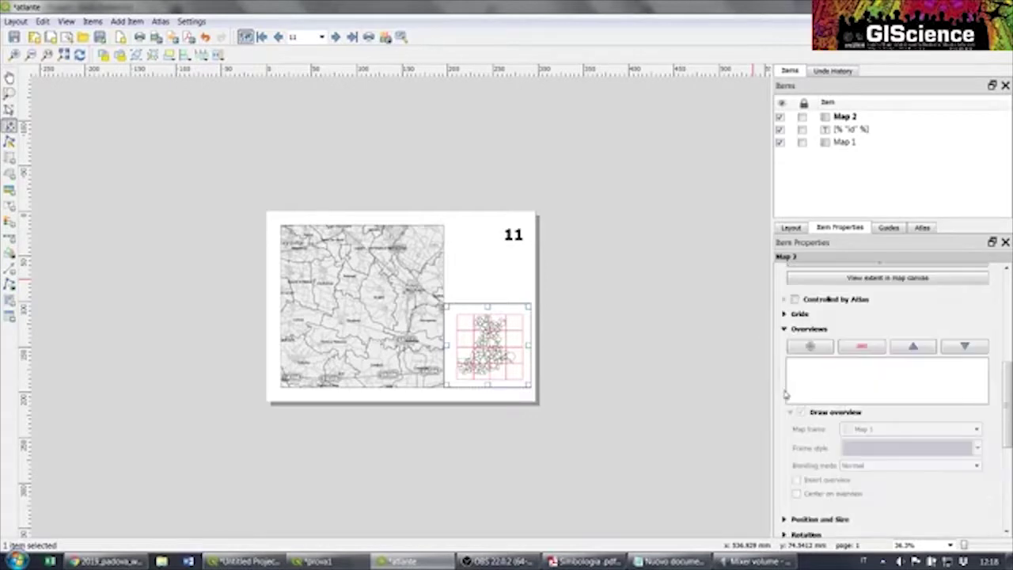
click(809, 348)
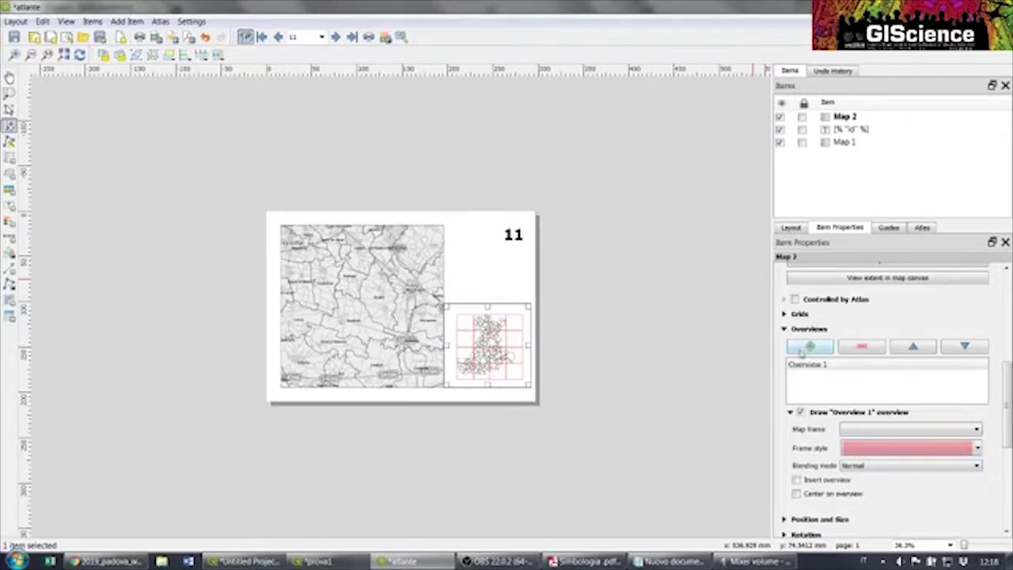
click(875, 428)
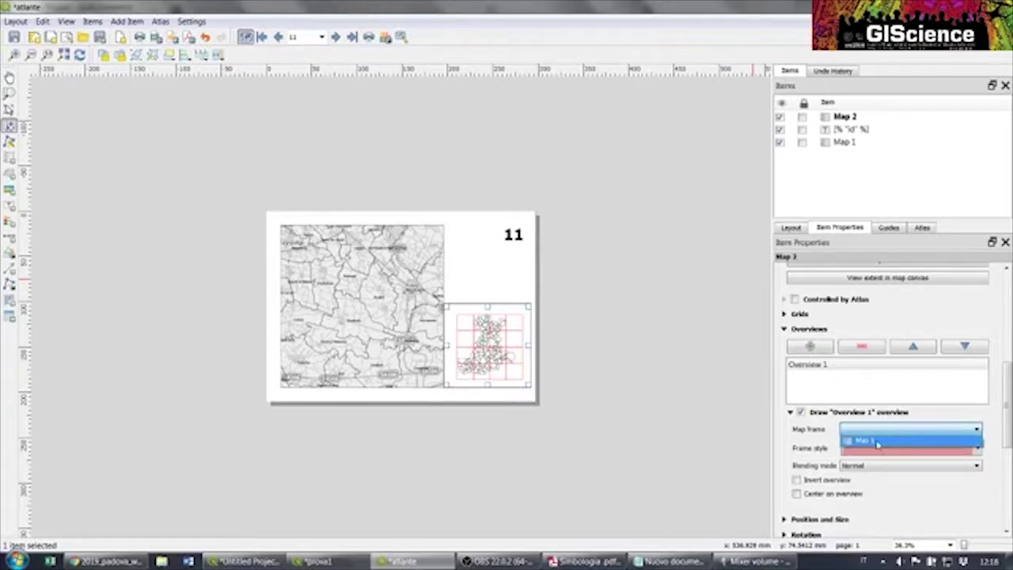
click(876, 442)
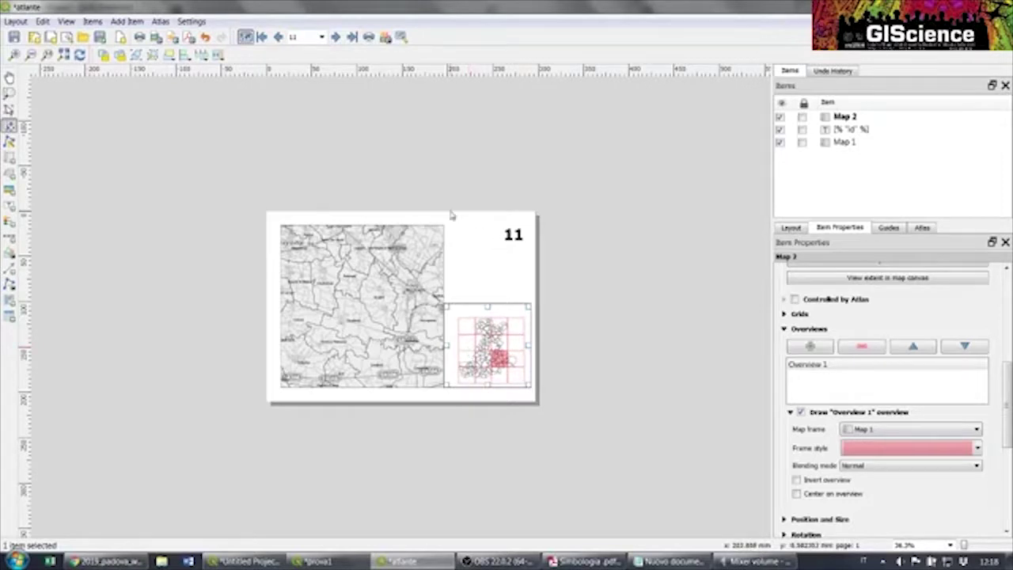
Step forward through the atlas features from 11 to examine the main map, id label and overview highlight
click(336, 37)
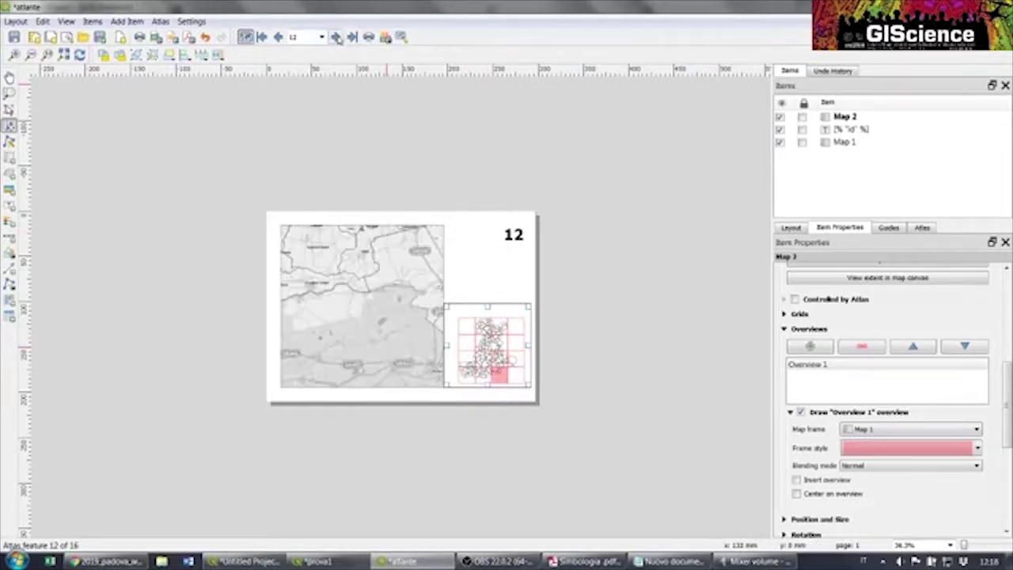
click(337, 37)
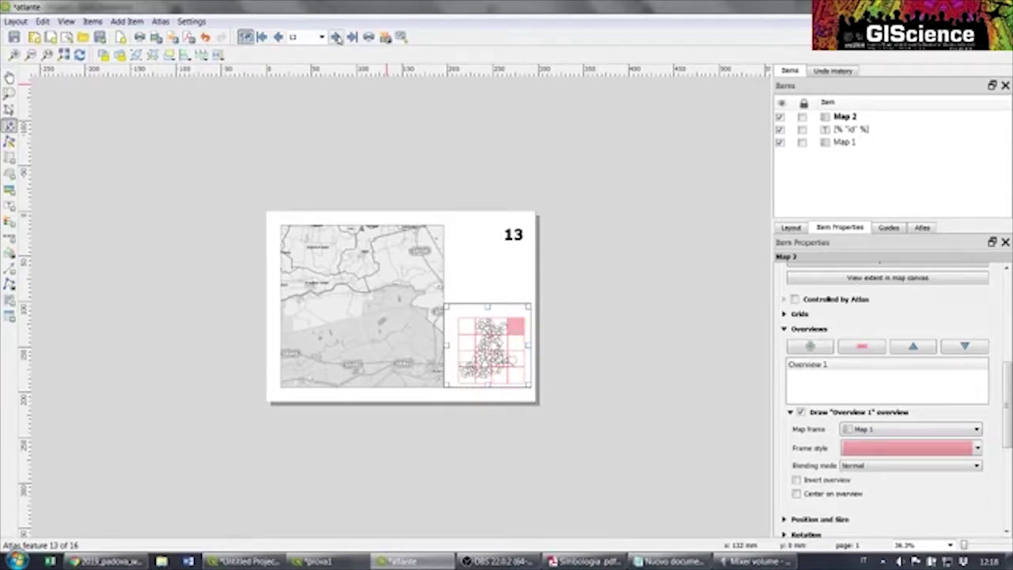
click(336, 37)
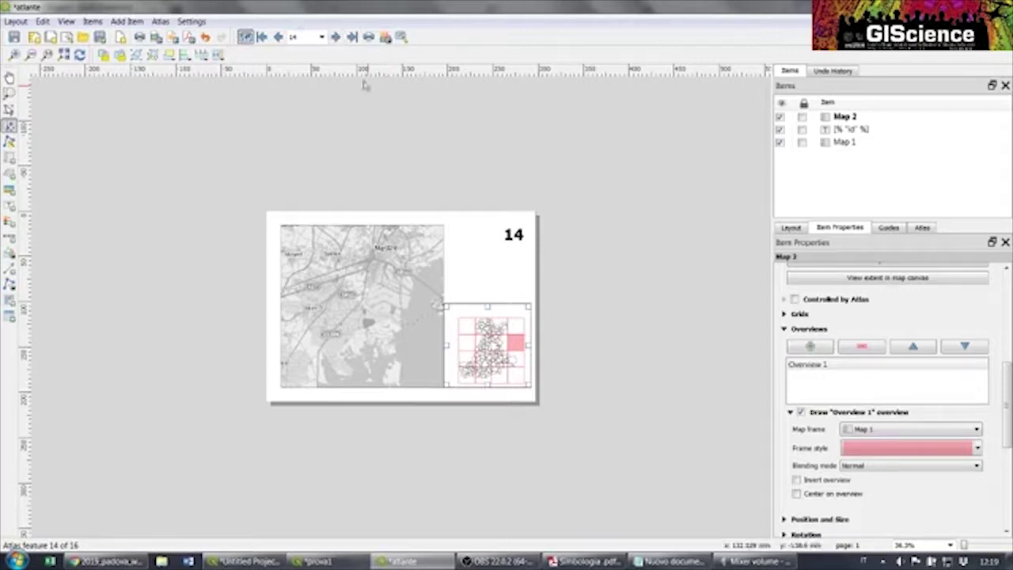
click(335, 39)
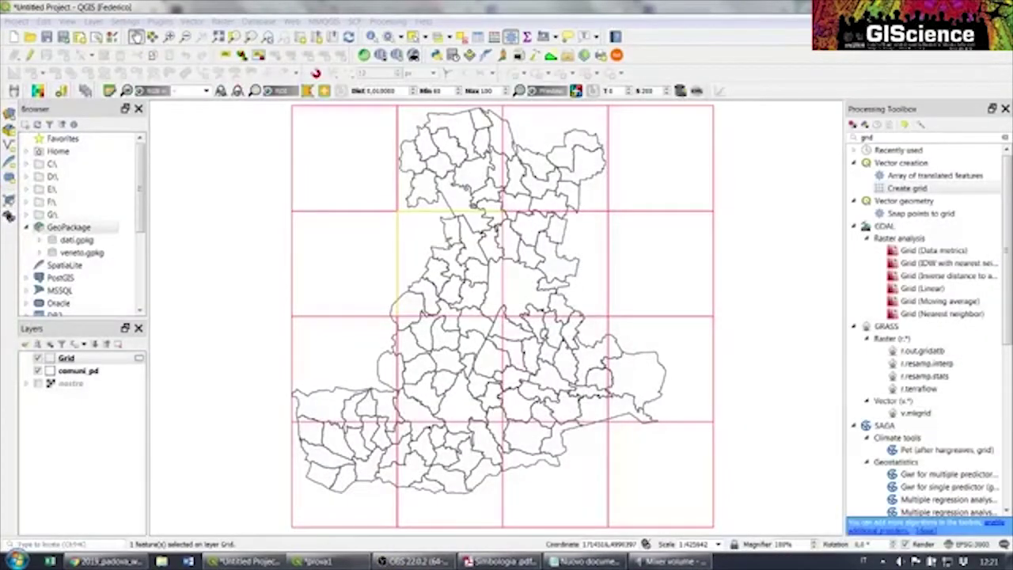
Start a new empty project, accepting the loss of temporary layers and discarding the current project's changes
click(14, 41)
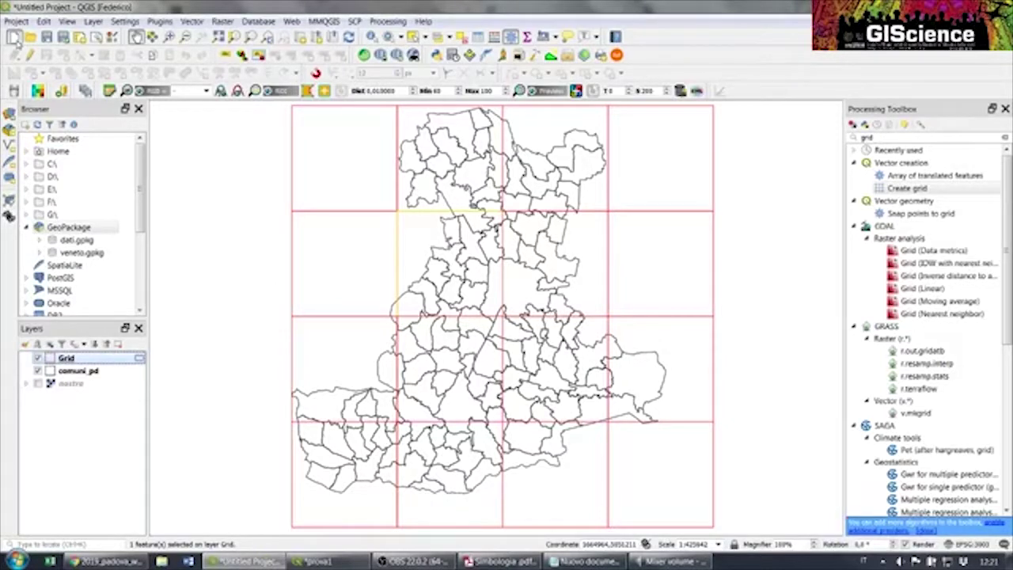
click(14, 40)
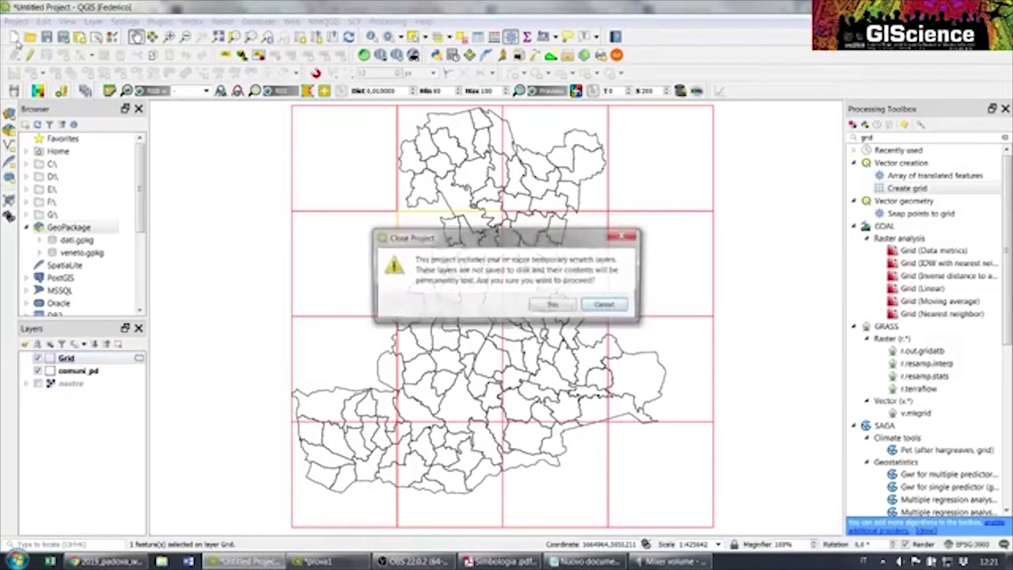
click(564, 311)
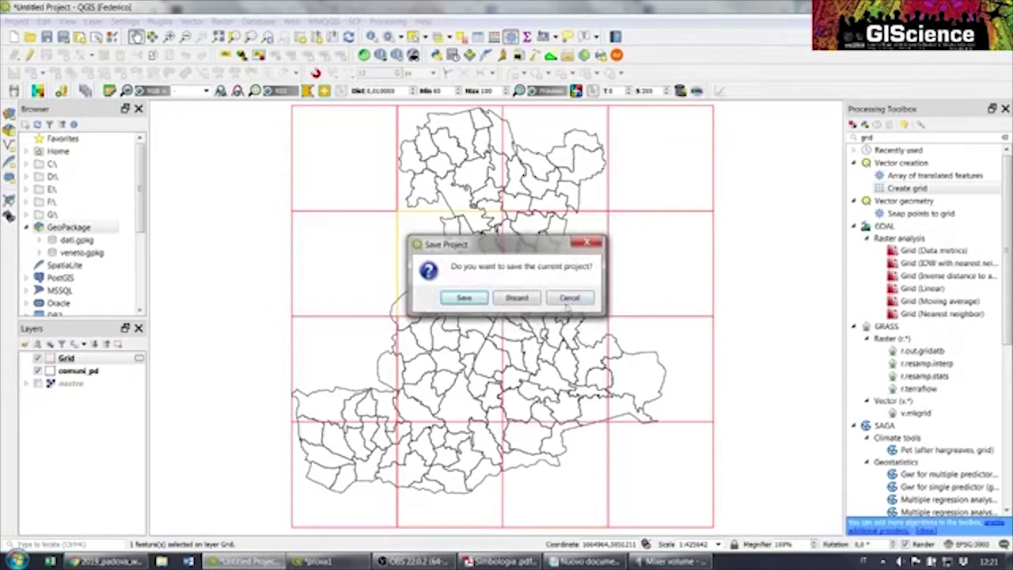
click(516, 298)
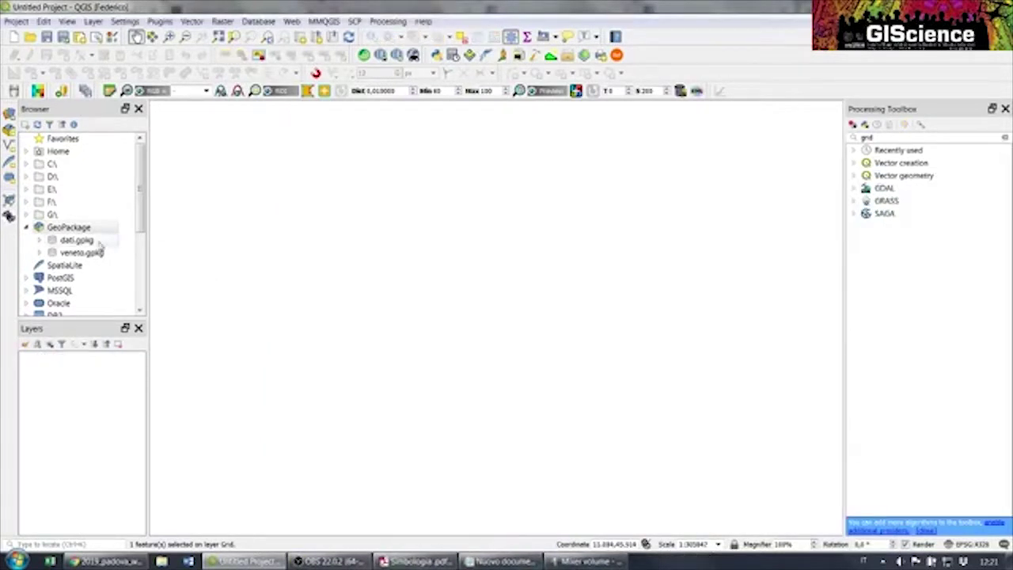
Load the geochimica layer from the dati.gpkg GeoPackage and open its attribute table, placing it over the upper part of the map
click(41, 240)
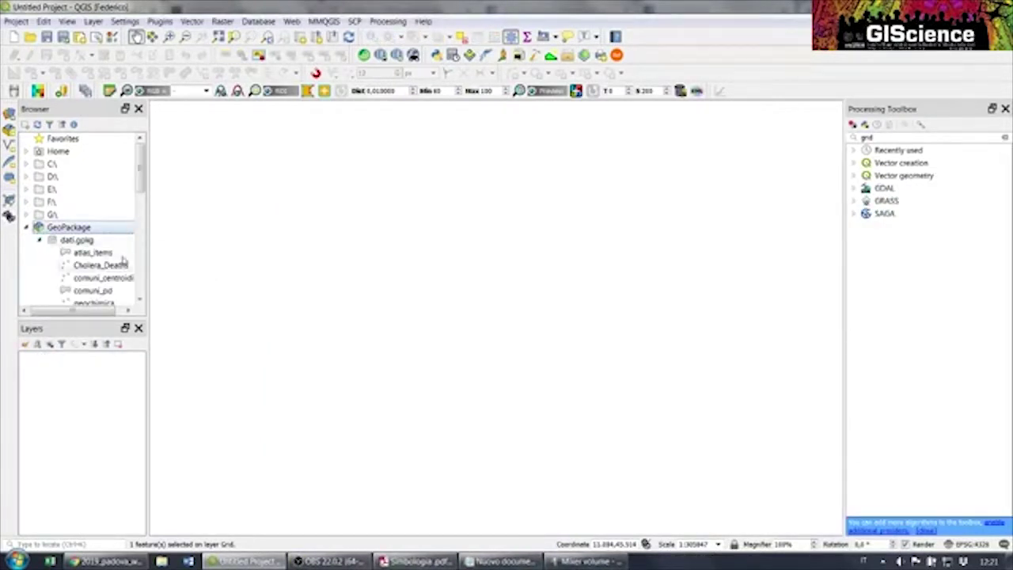
drag(144, 174, 142, 201)
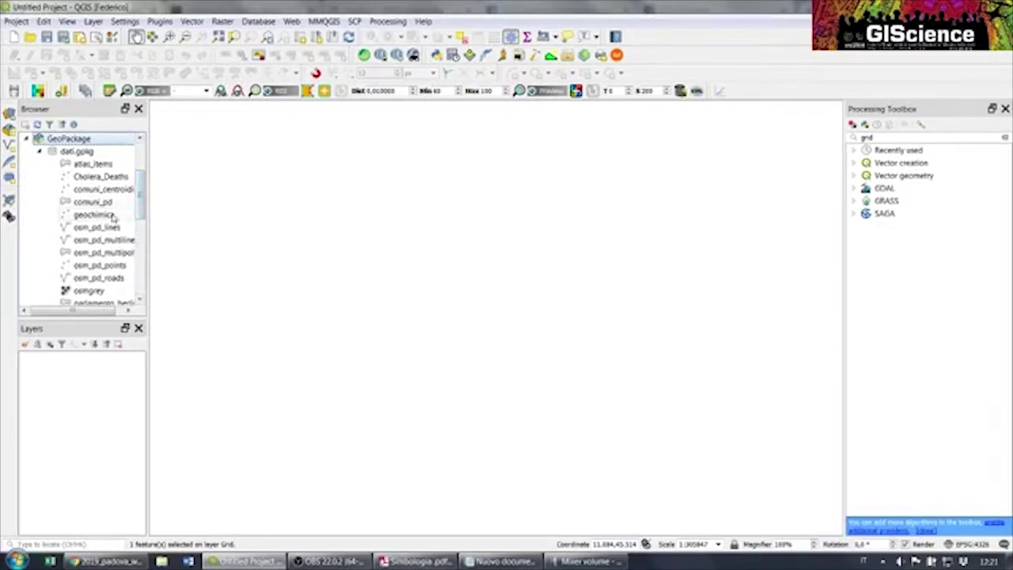
click(113, 215)
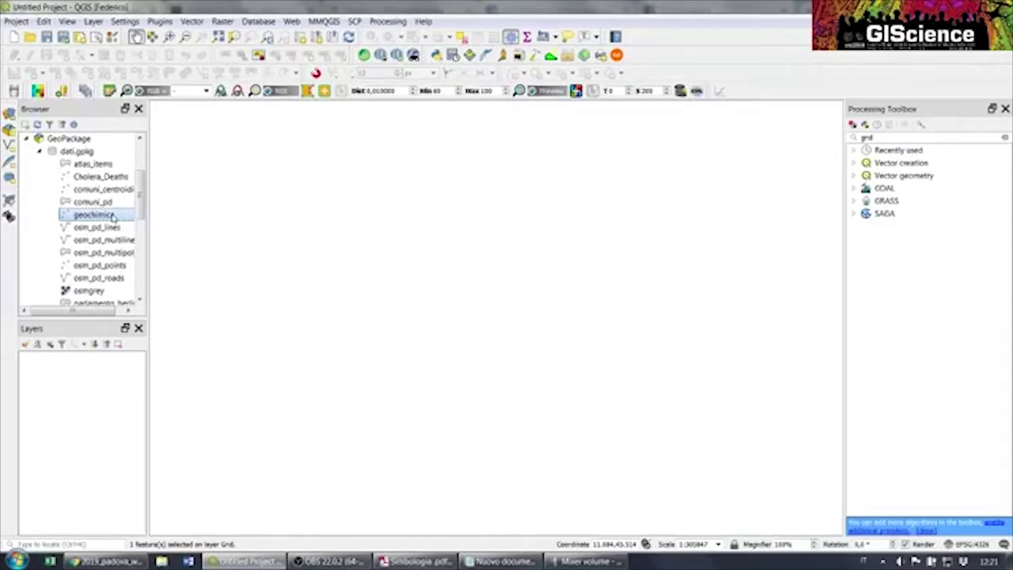
double_click(113, 215)
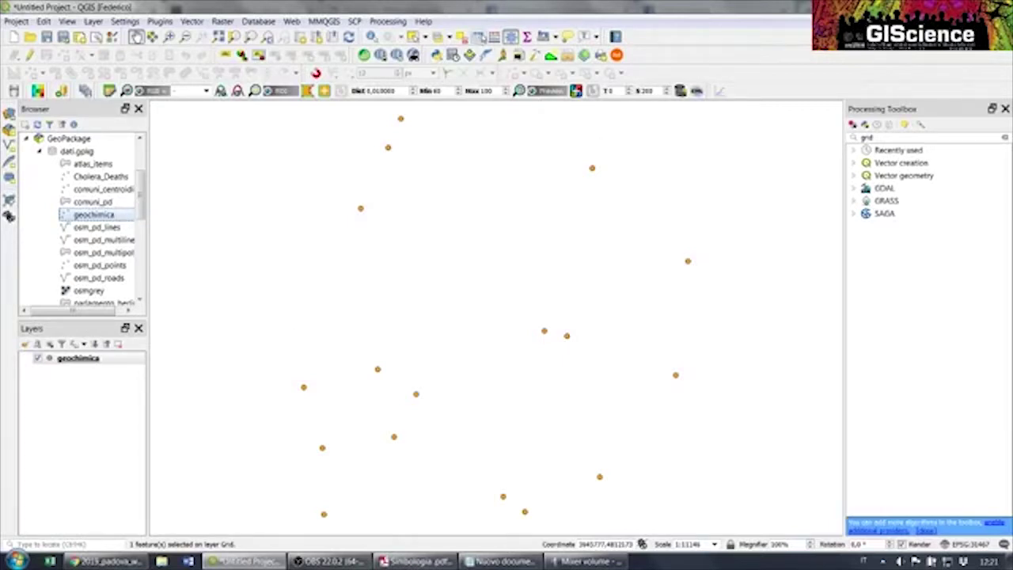
click(478, 37)
drag(536, 156, 386, 81)
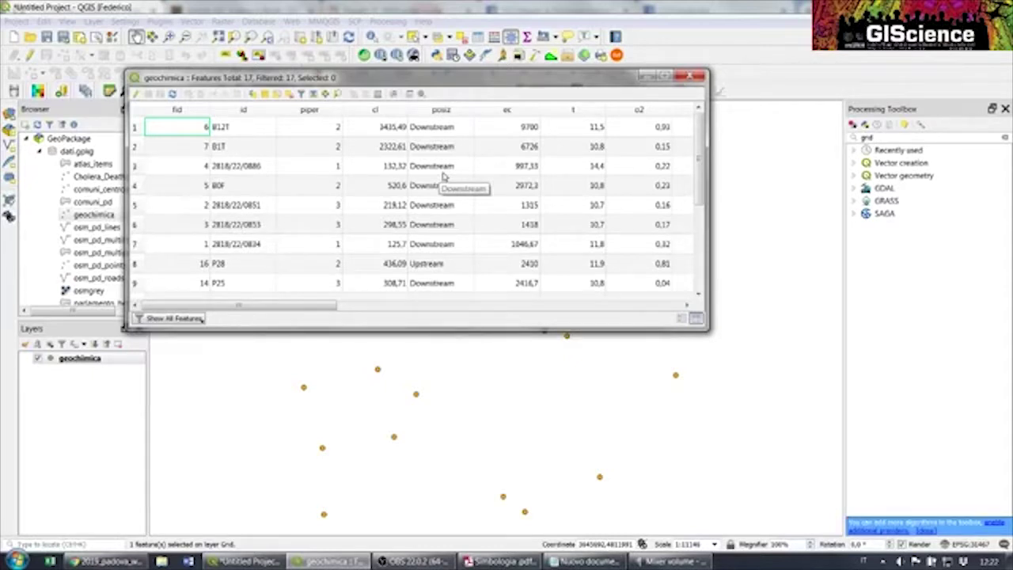
Close the geochimica attribute table and widen the Processing Toolbox panel
click(690, 76)
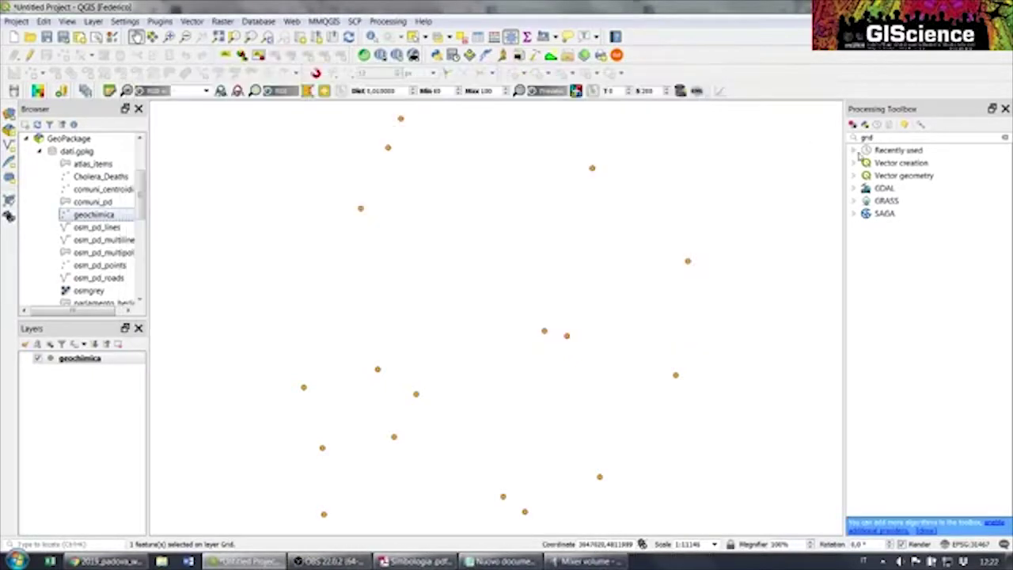
drag(843, 146, 766, 143)
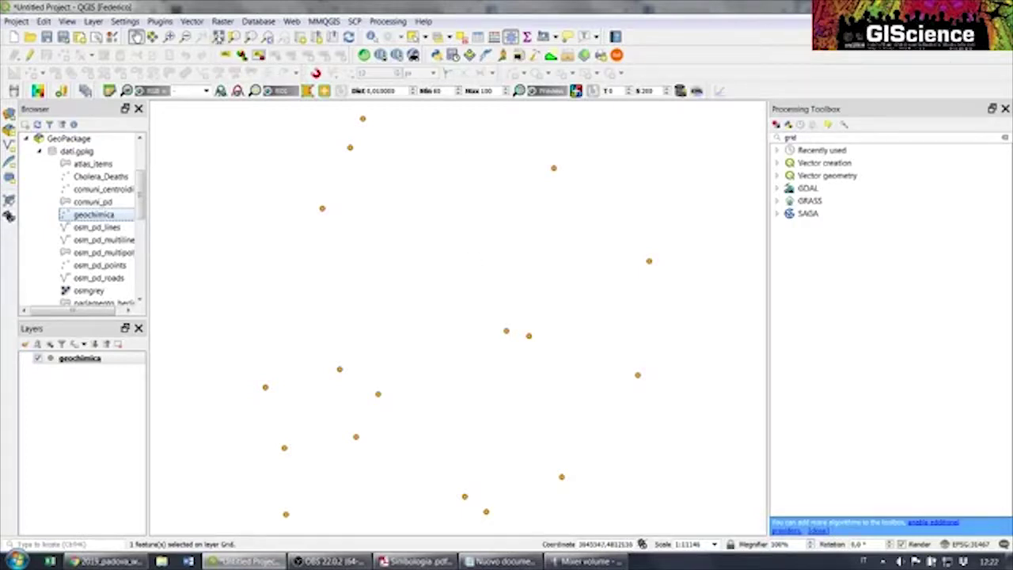
Search the installed plugins for "data p" in the plugin manager
click(161, 22)
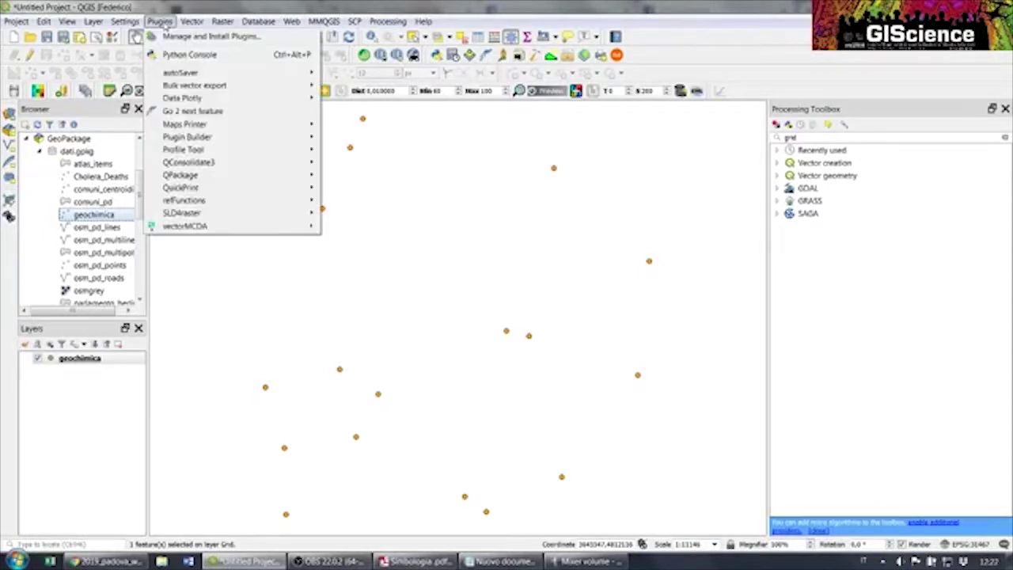
click(174, 38)
click(126, 34)
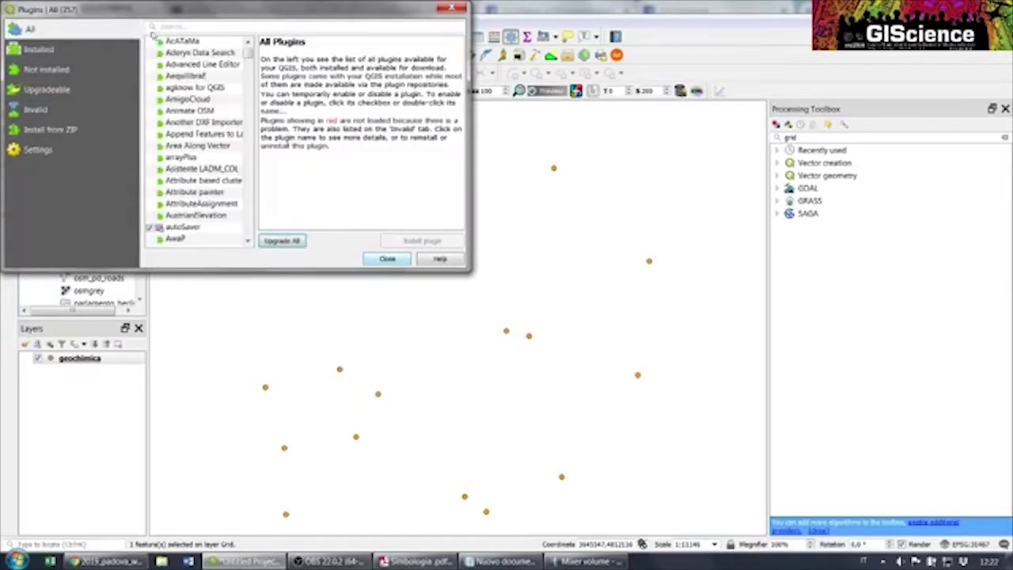
click(167, 26)
text(sentin)
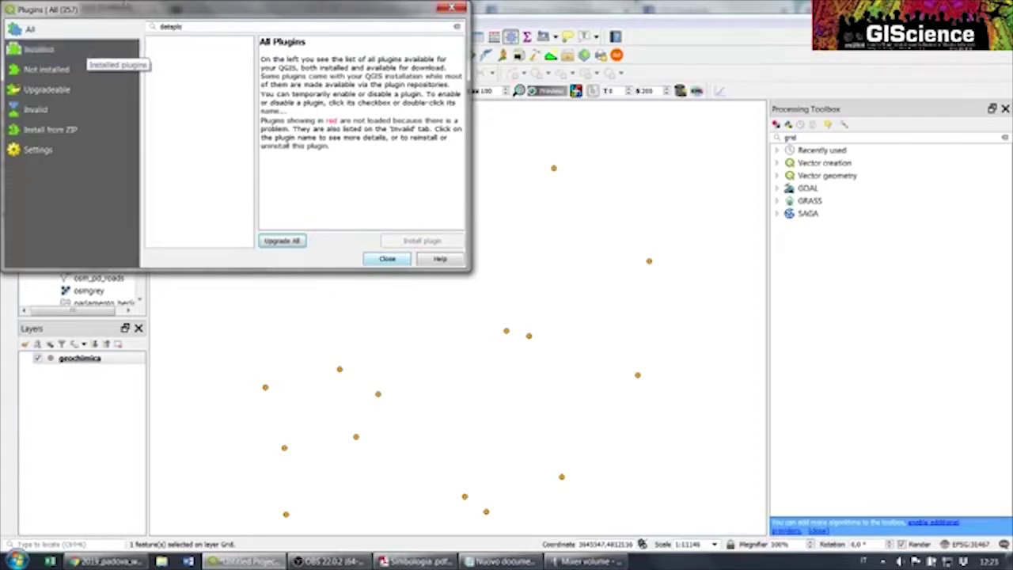
click(83, 54)
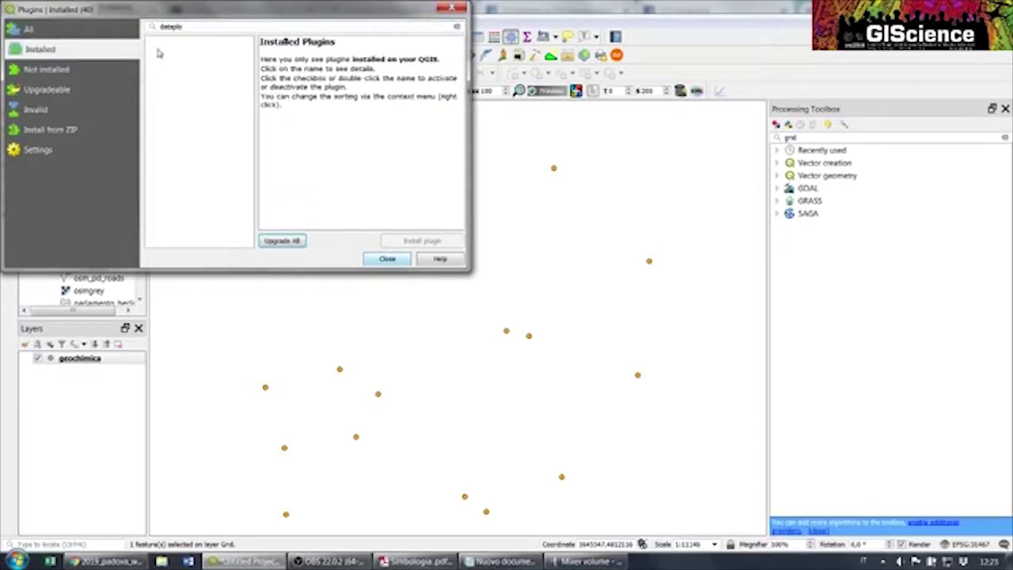
click(100, 34)
click(120, 52)
key(BackSpace)
key(BackSpace)
key(BackSpace)
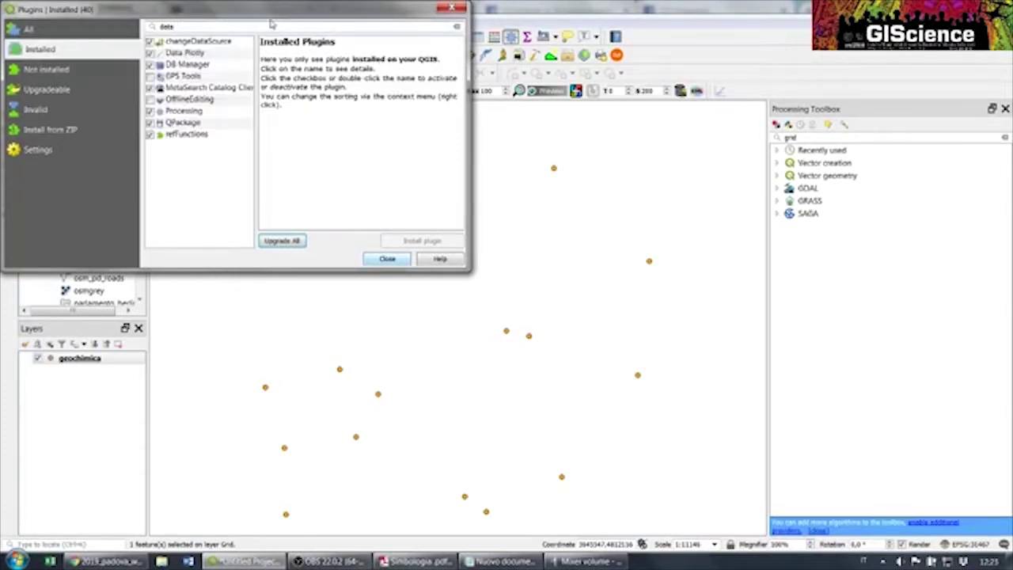
text(p)
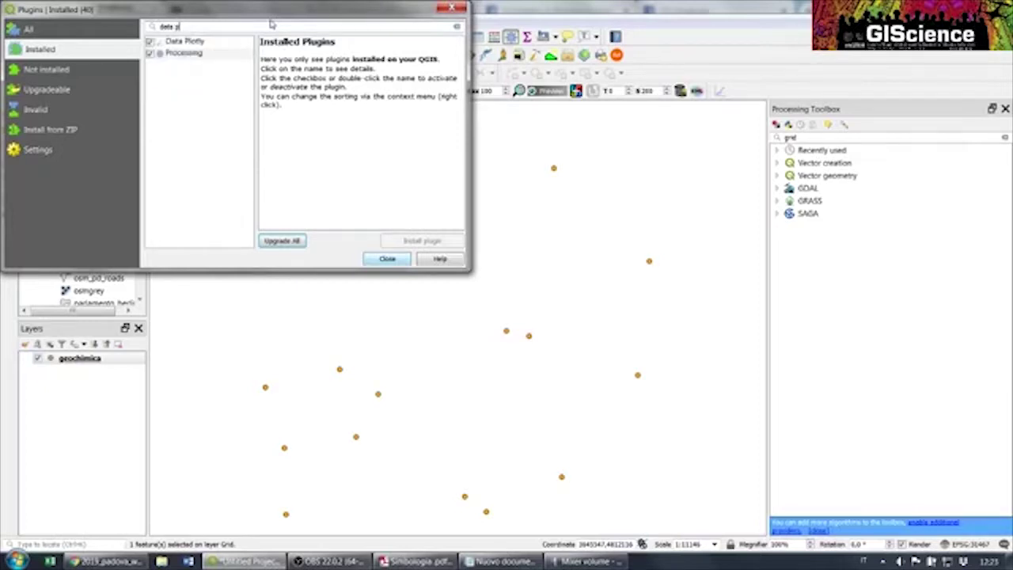
Examine the Data Plotly plugin's details in an enlarged plugin manager window, and close the manager
click(204, 42)
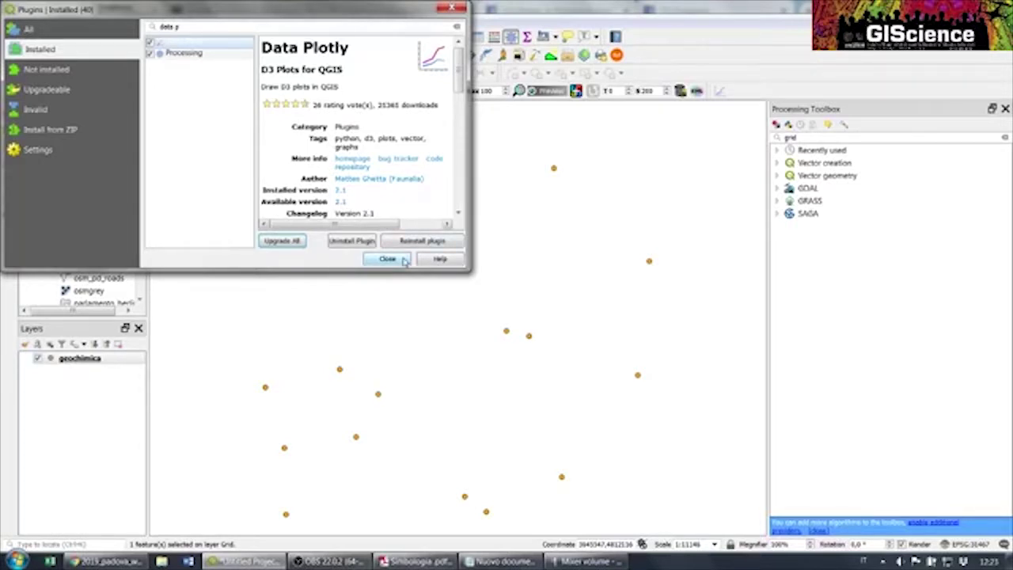
drag(471, 272, 601, 326)
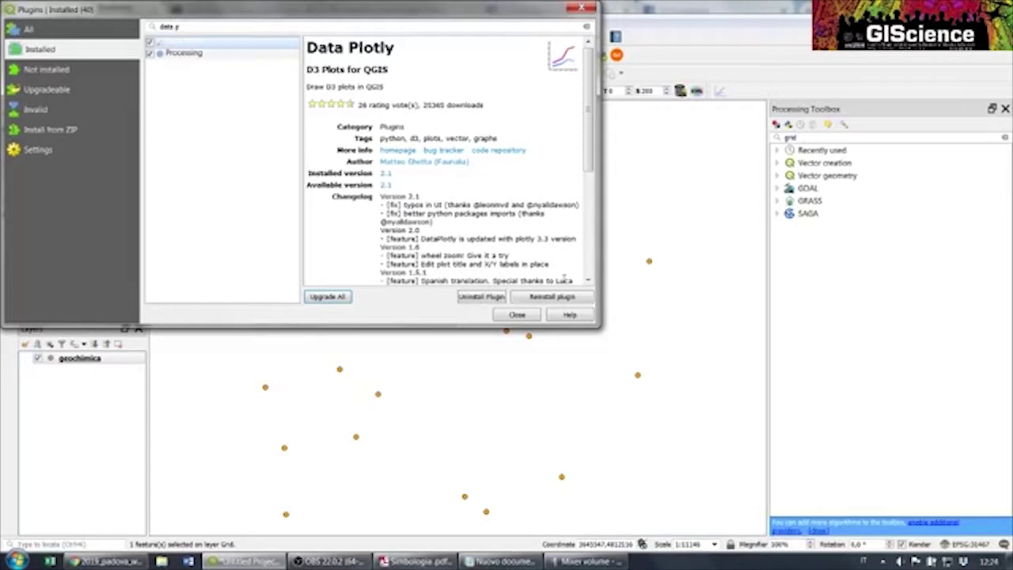
click(517, 315)
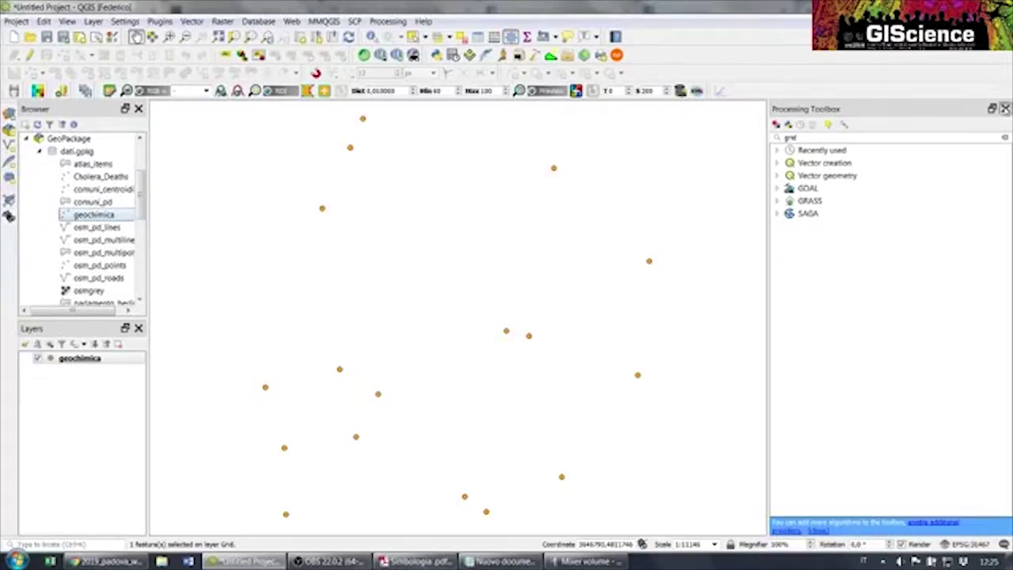
Close the Processing Toolbox and show the DataPlotly panel beside the map
click(1005, 109)
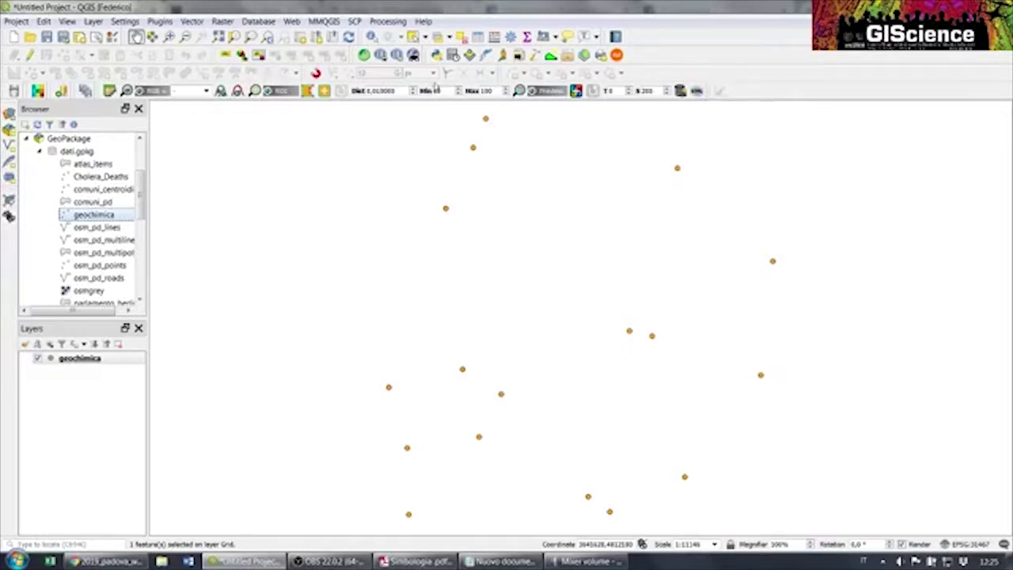
click(166, 24)
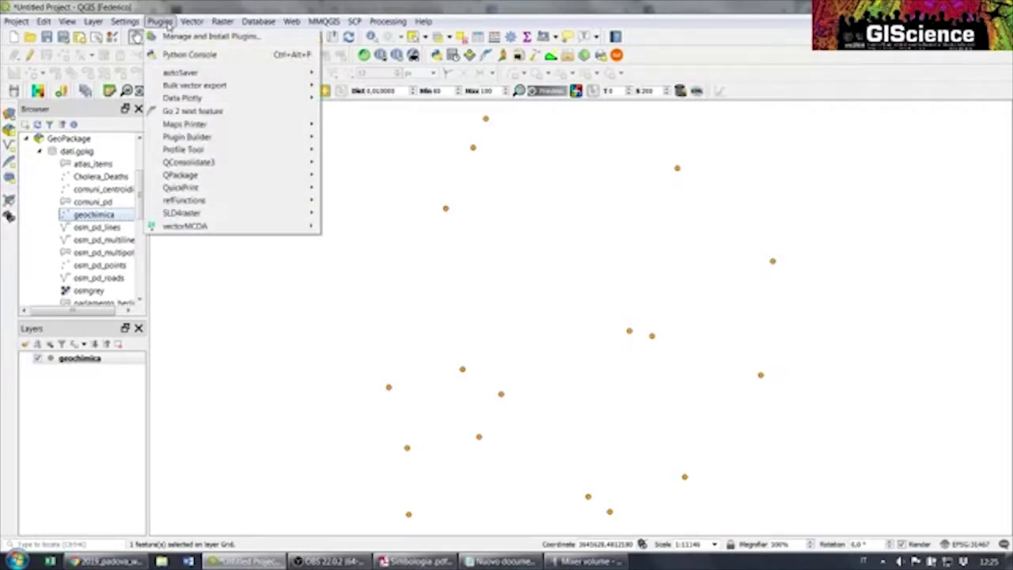
mouse_move(249, 98)
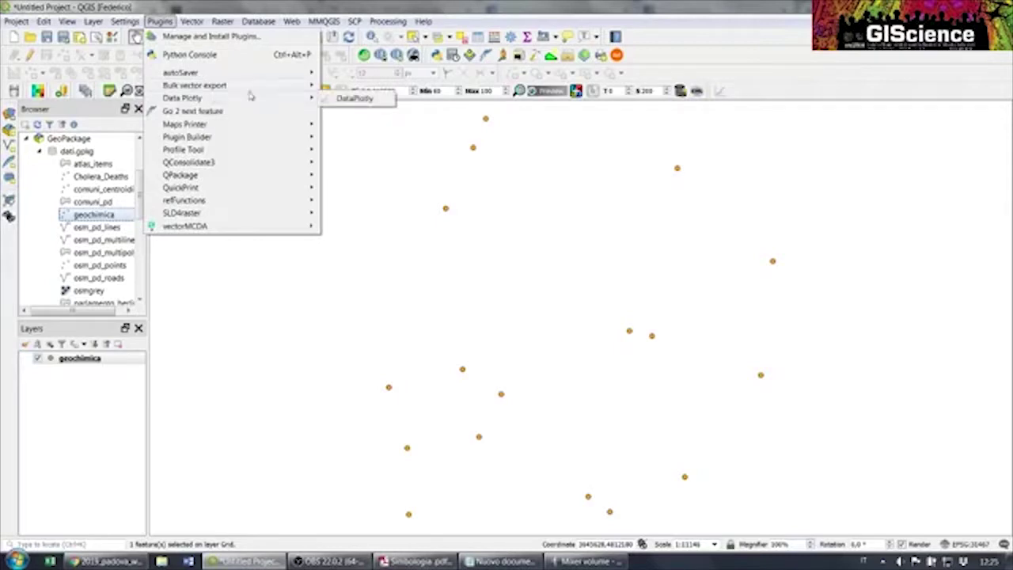
click(334, 100)
scroll(619, 204, down, 2)
drag(610, 261, 336, 264)
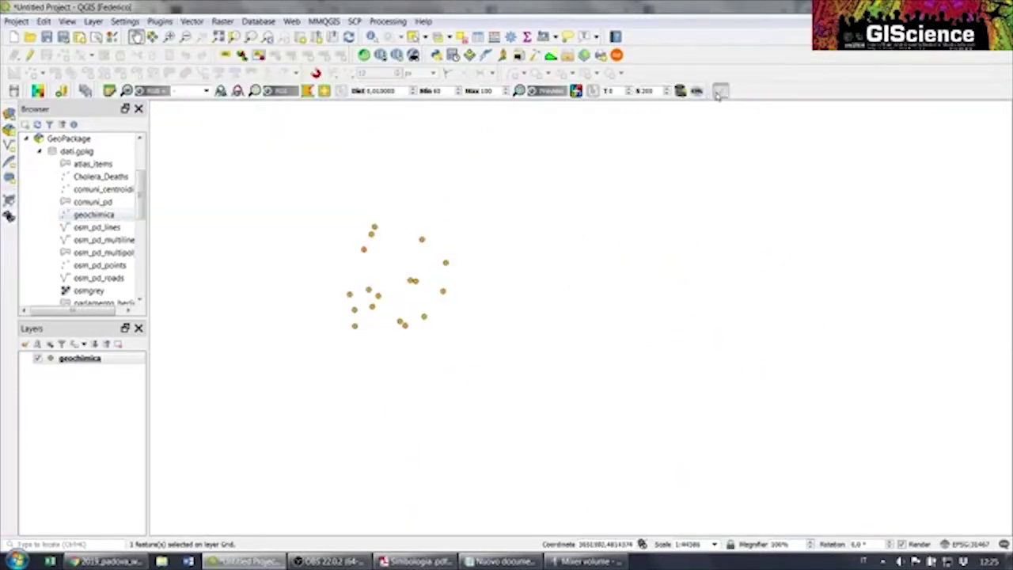
click(718, 92)
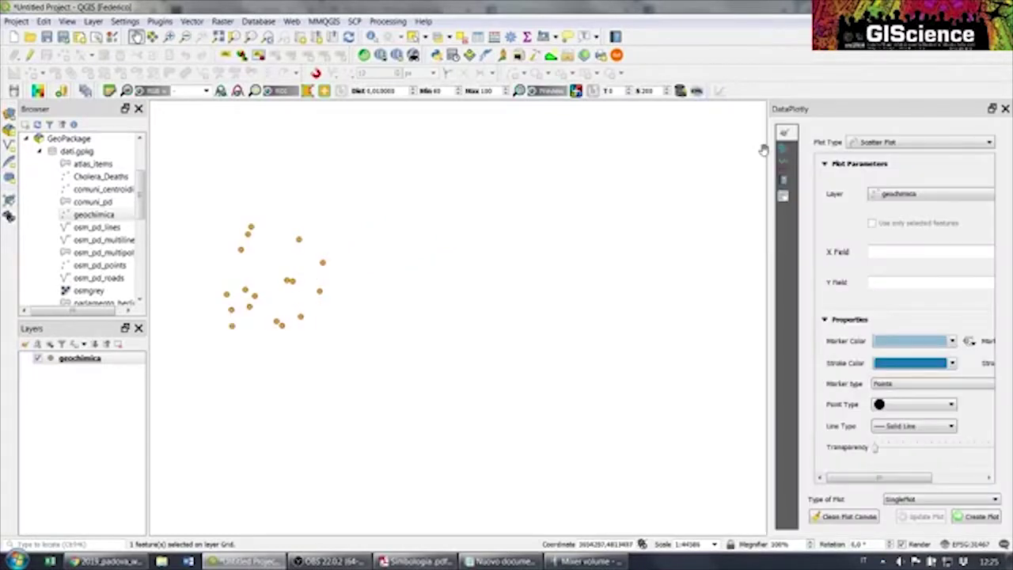
Widen the DataPlotly panel, stack the Browser and Layers panels as tabs, and centre the geochimica points in the map
drag(768, 149, 636, 148)
drag(277, 254, 373, 230)
scroll(343, 230, up, 1)
drag(284, 246, 325, 276)
drag(94, 329, 120, 314)
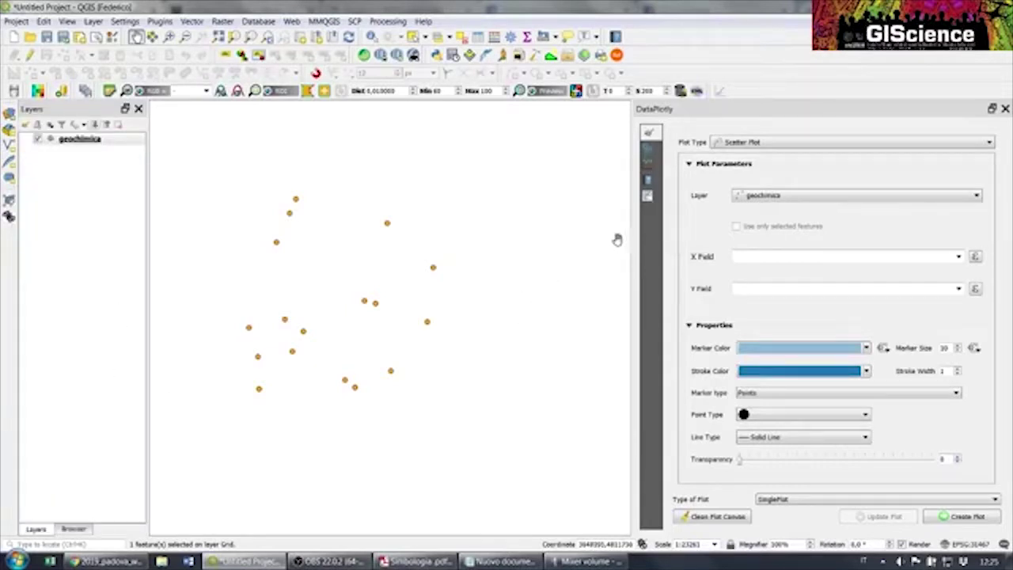
drag(630, 226, 624, 226)
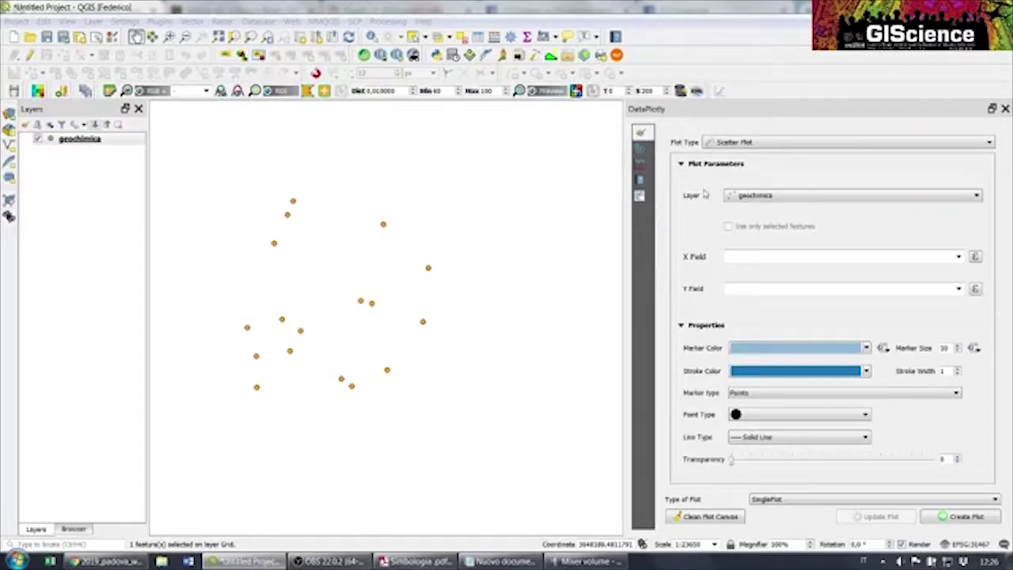
Examine DataPlotly's built-in Scatter Plot help and its contents list of plot types, and return to the plot settings
click(671, 139)
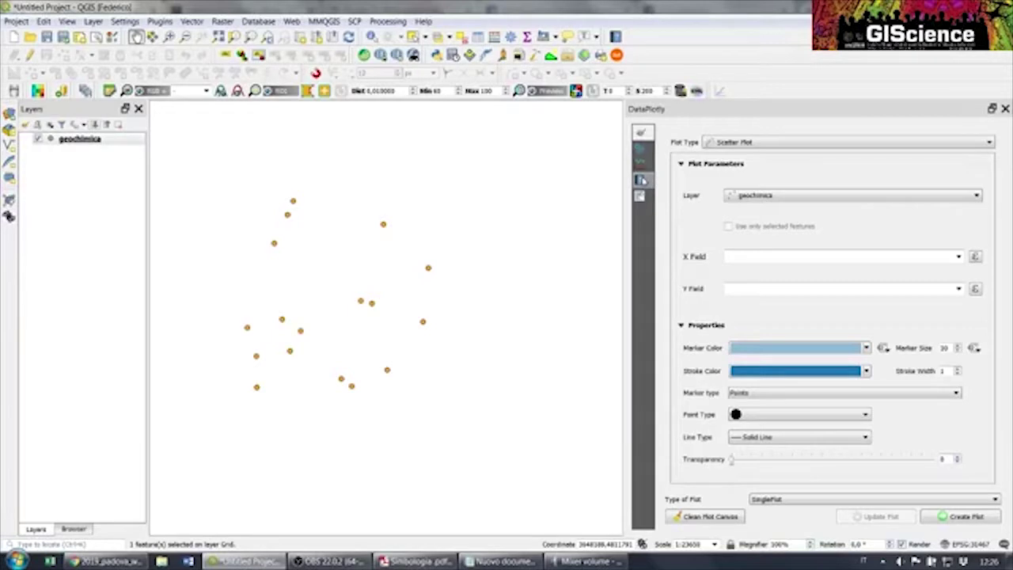
click(640, 180)
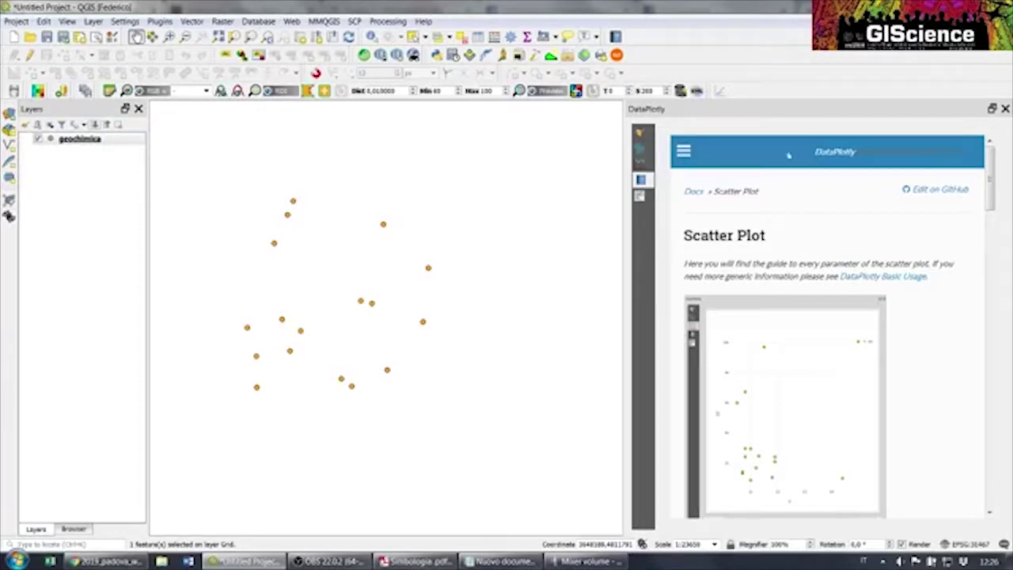
click(685, 155)
scroll(775, 384, down, 1)
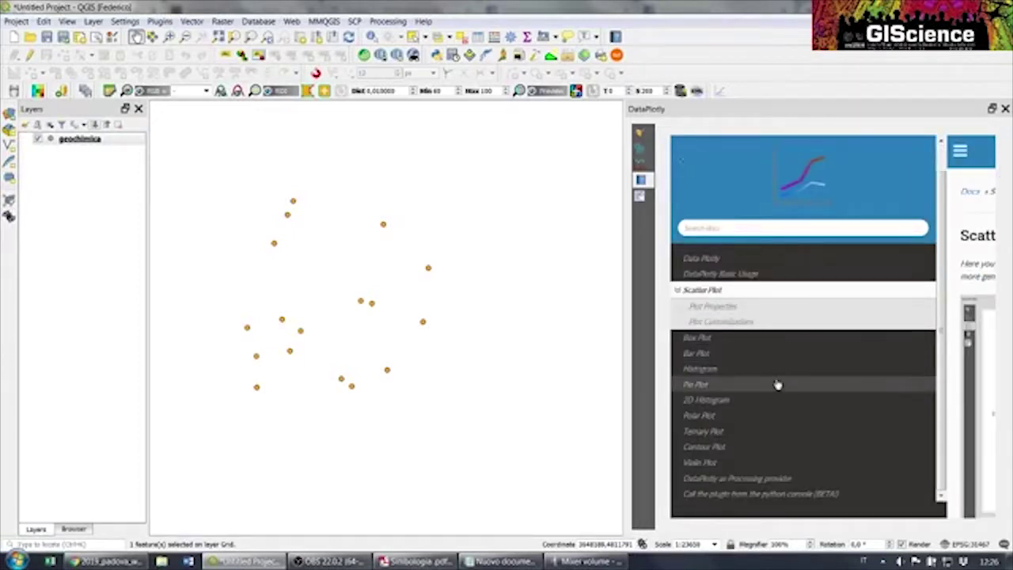
click(962, 162)
click(639, 133)
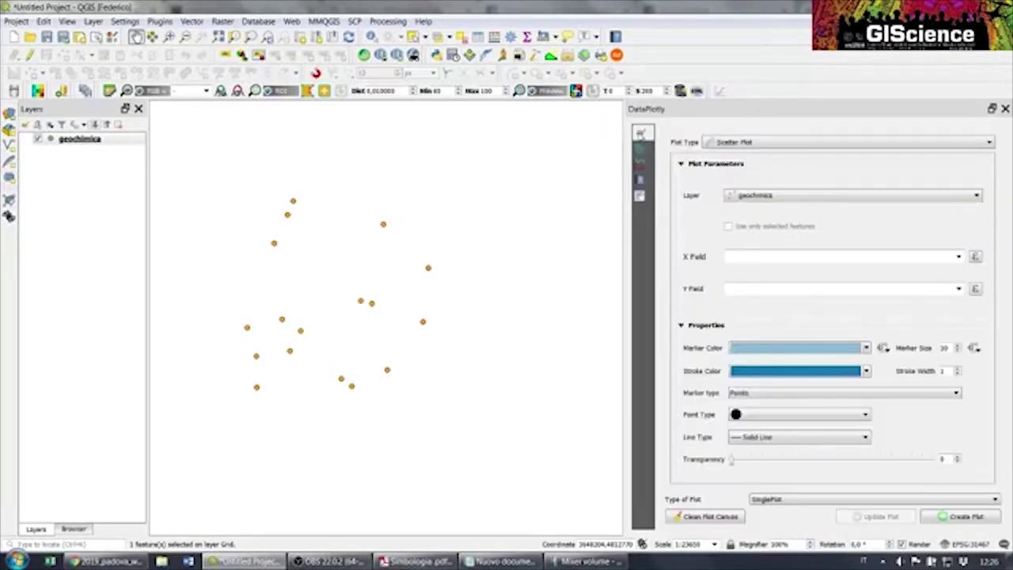
Choose Scatter Plot as the plot type and geochimica as the plotted layer
click(826, 144)
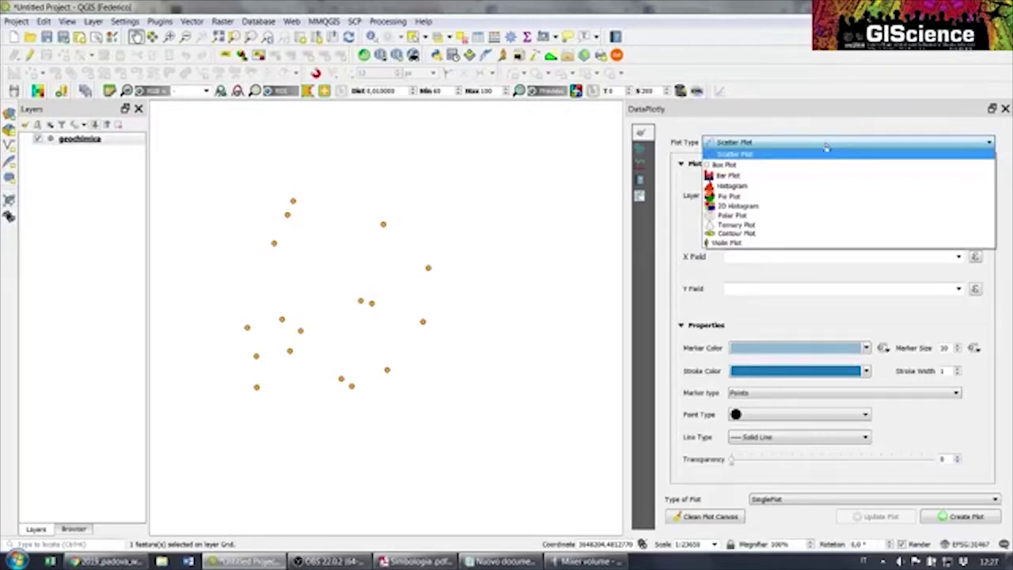
click(827, 152)
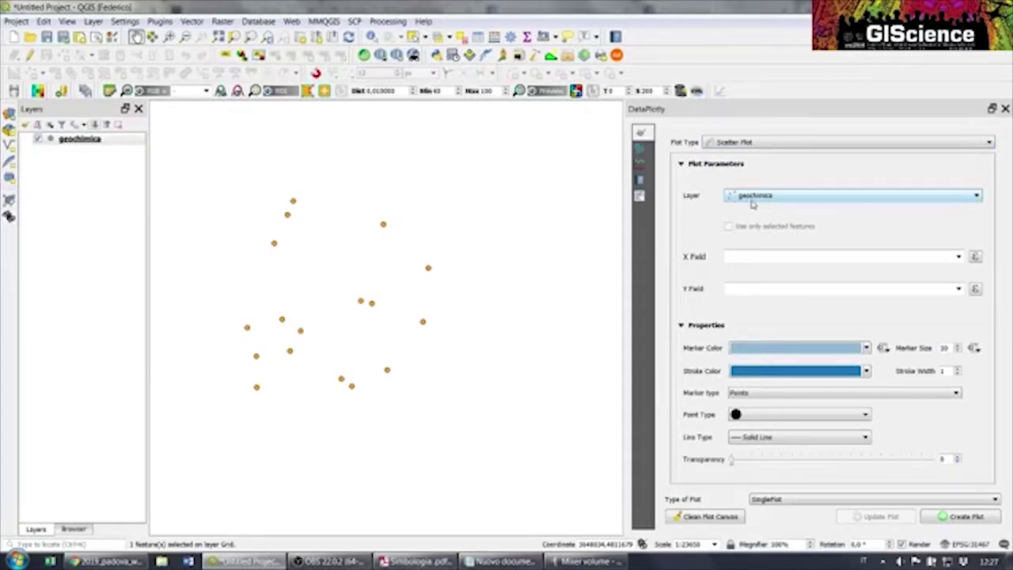
click(753, 203)
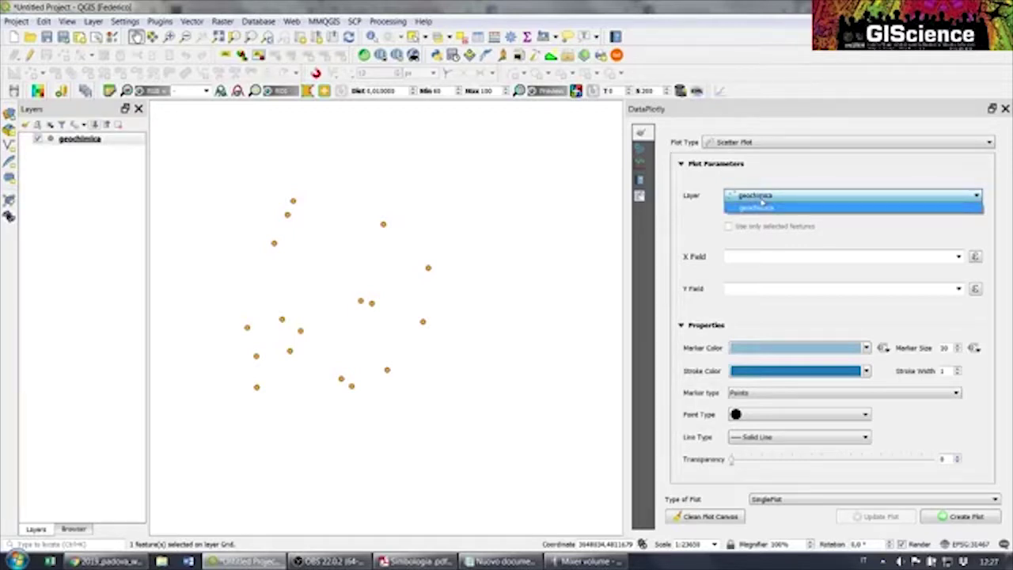
click(761, 204)
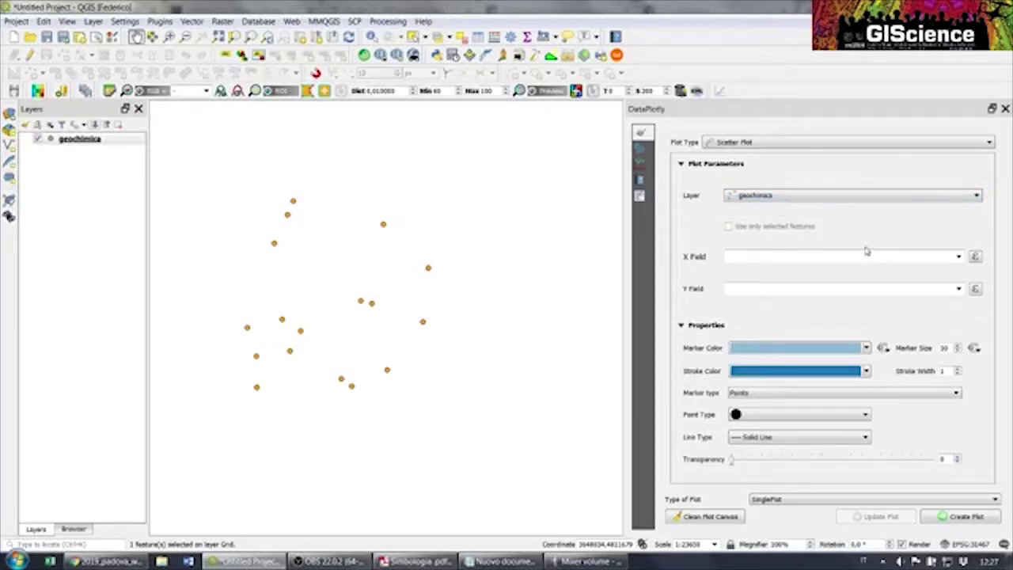
Assign the ca field to the plot's X axis and the mg field to its Y axis
click(958, 257)
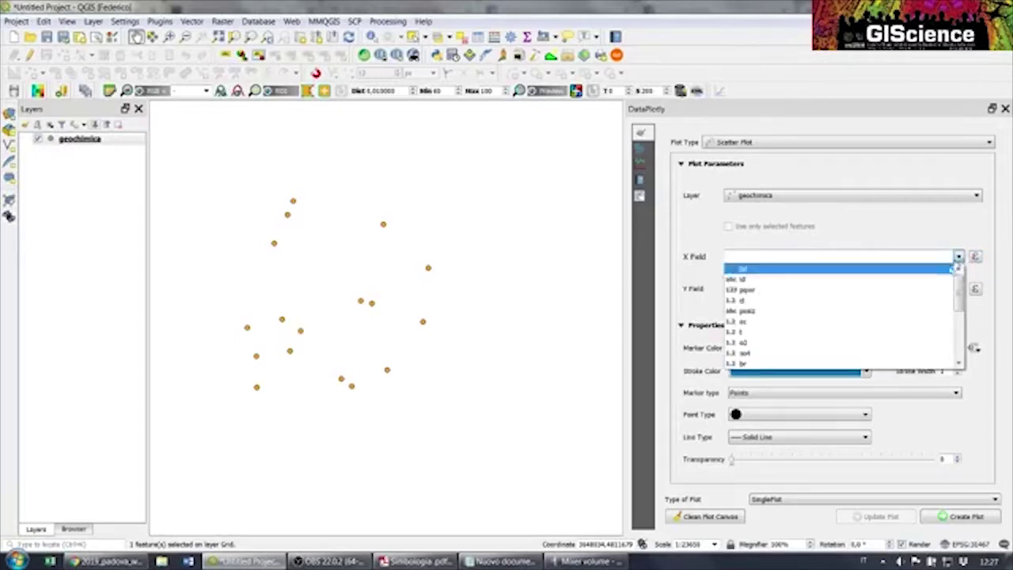
scroll(884, 301, down, 1)
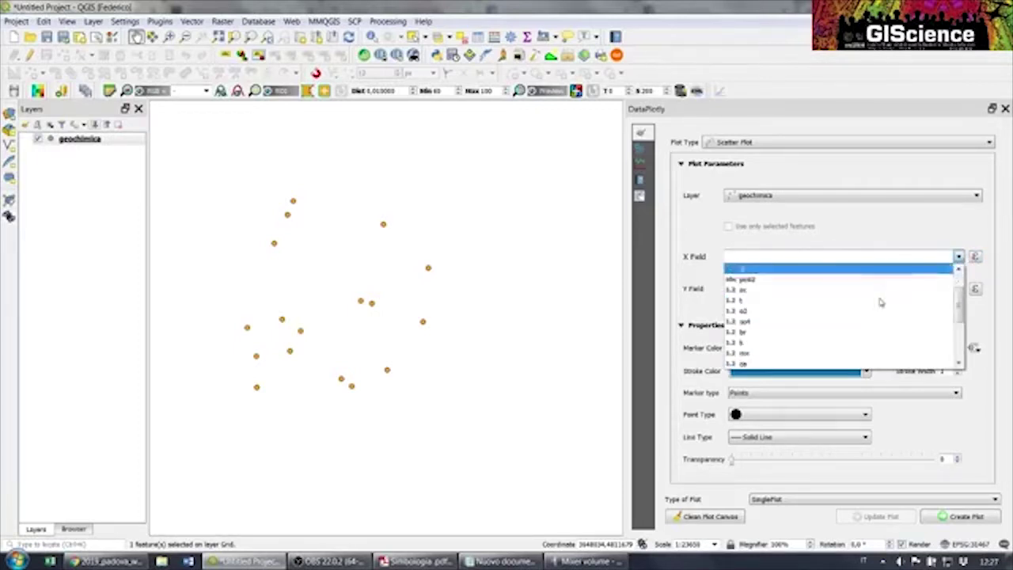
click(836, 354)
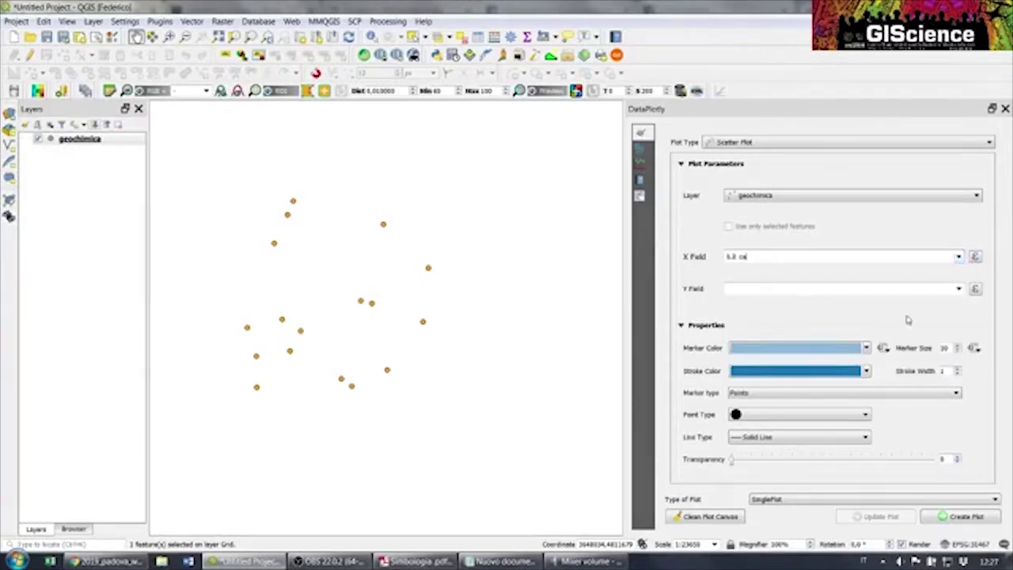
click(958, 290)
scroll(900, 326, down, 3)
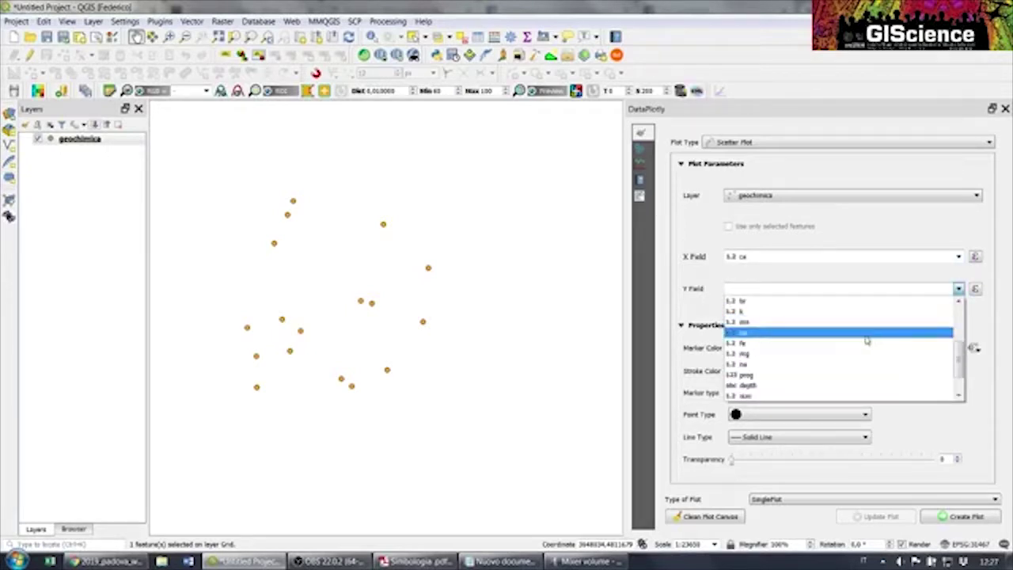
click(839, 353)
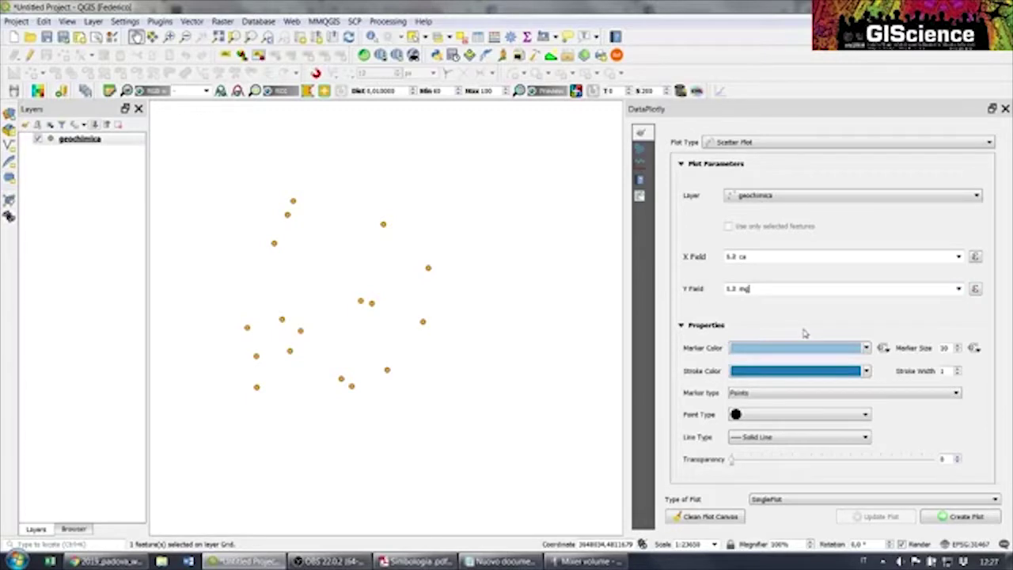
Create the scatter plot of ca against mg with point markers and zoom in on its central points
mouse_move(828, 348)
click(790, 420)
click(719, 398)
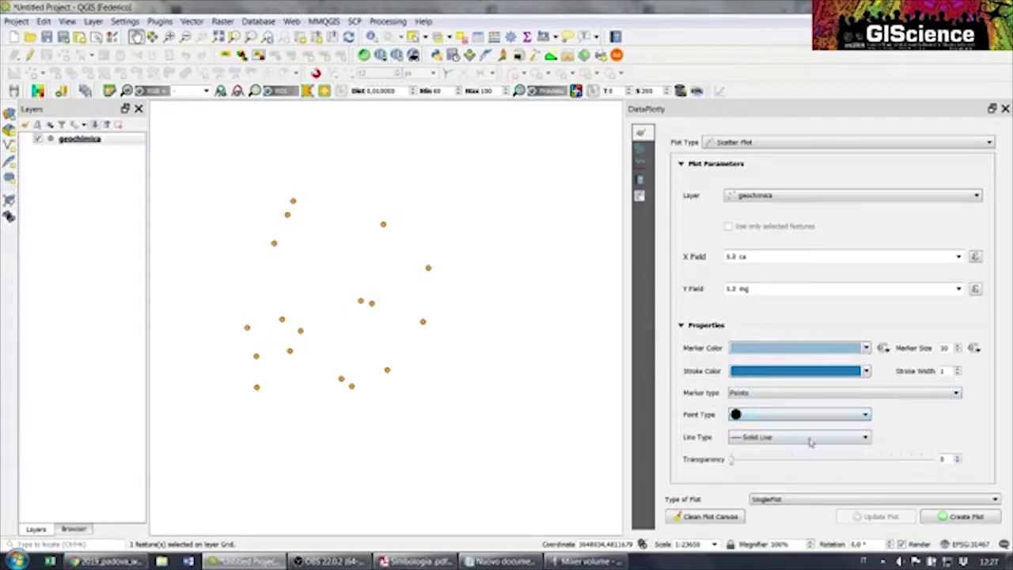
click(948, 516)
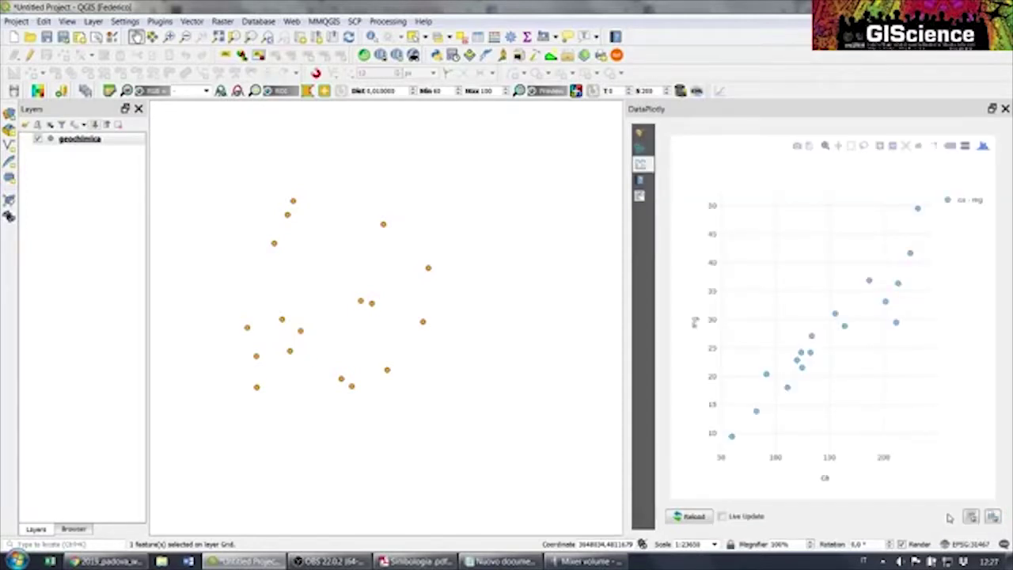
mouse_move(850, 306)
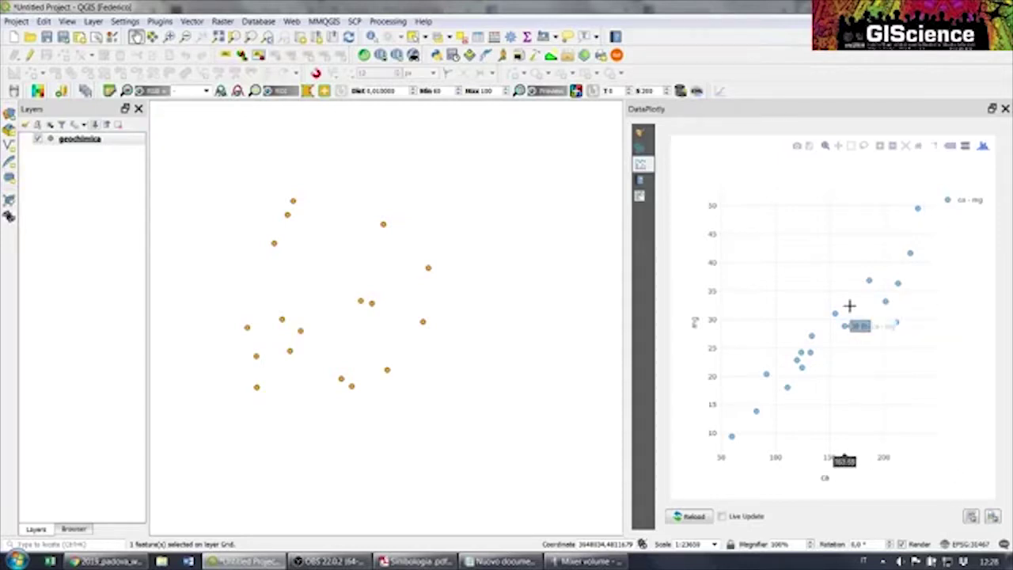
scroll(825, 313, up, 5)
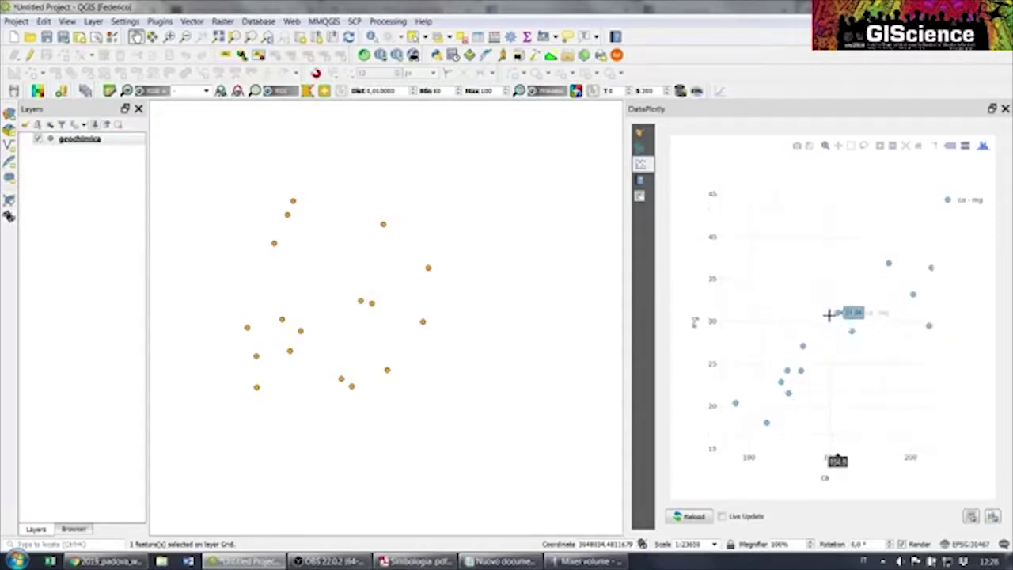
Select the geochimica feature behind the plotted point near ca 155 and mg 31
scroll(828, 315, down, 3)
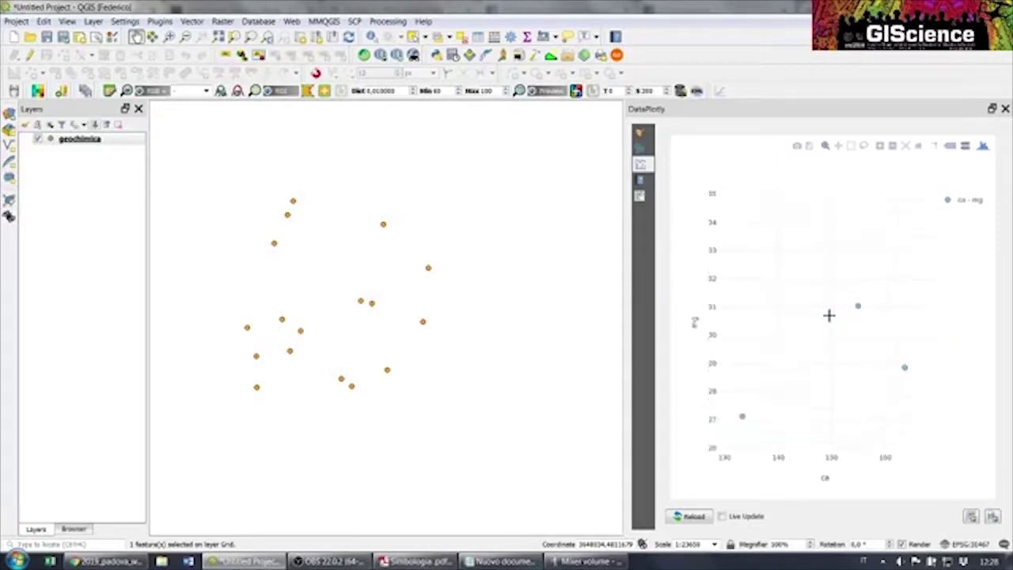
scroll(825, 305, down, 2)
scroll(831, 303, down, 1)
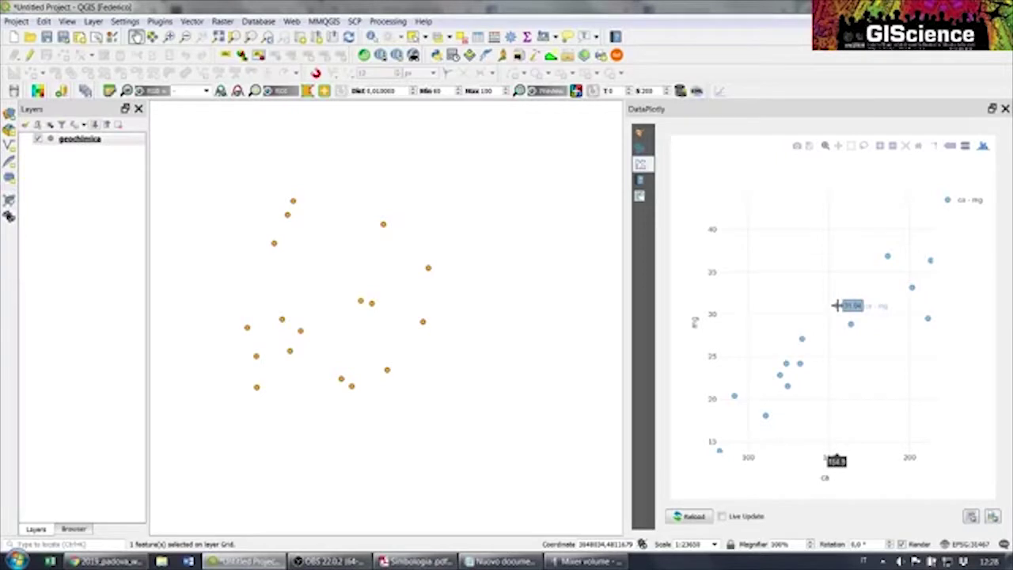
click(836, 305)
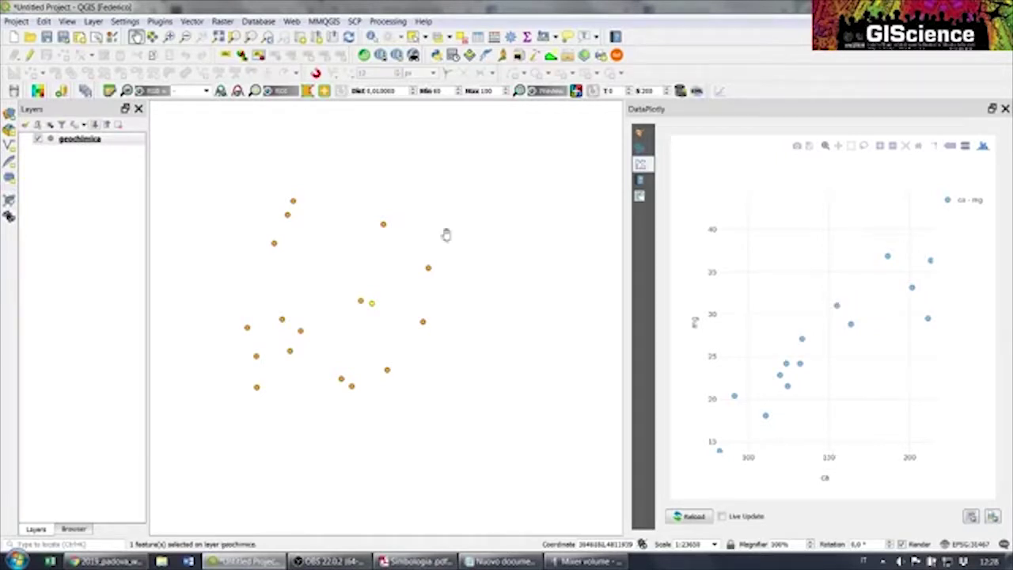
Apply the dot red preset symbol to the geochimica layer
click(83, 143)
double_click(80, 147)
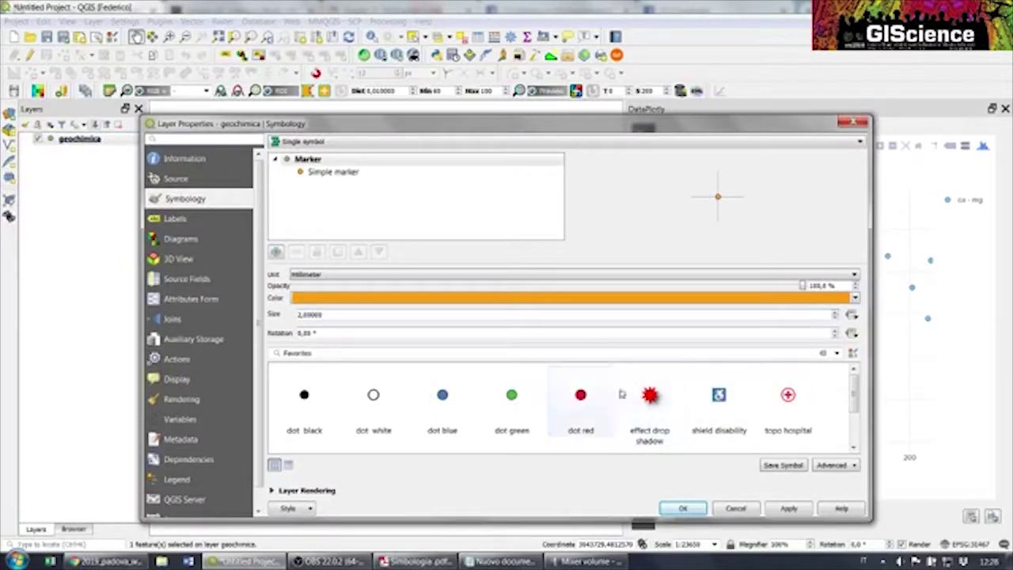
click(601, 396)
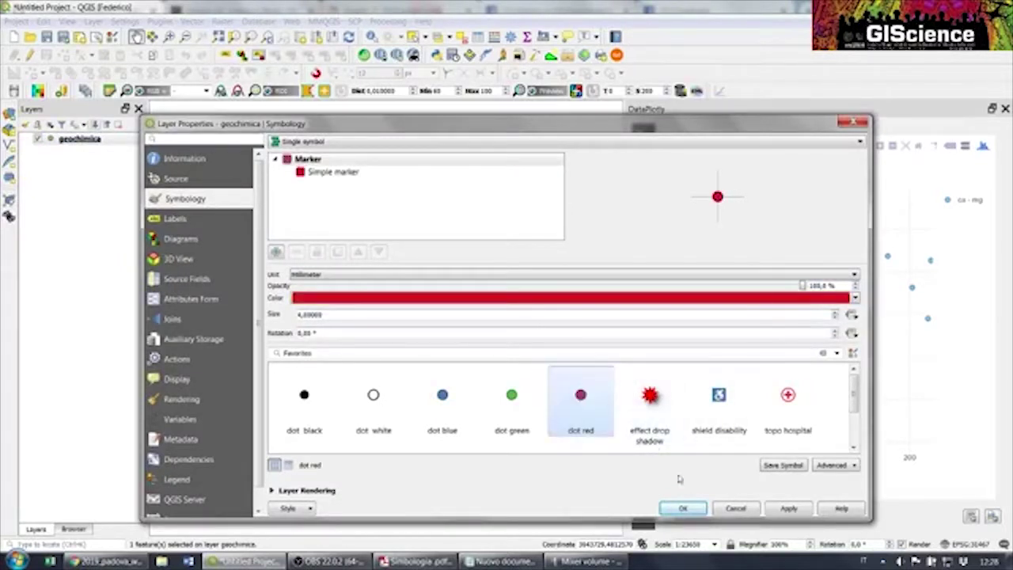
click(682, 508)
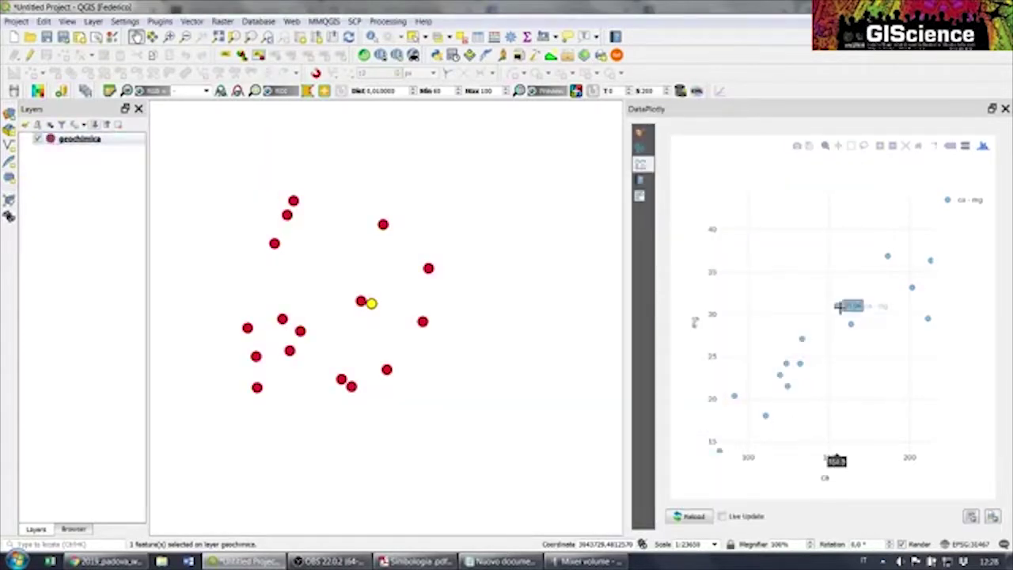
Select the map features of two central plot points one at a time, near mg 27 and near mg 31
click(801, 339)
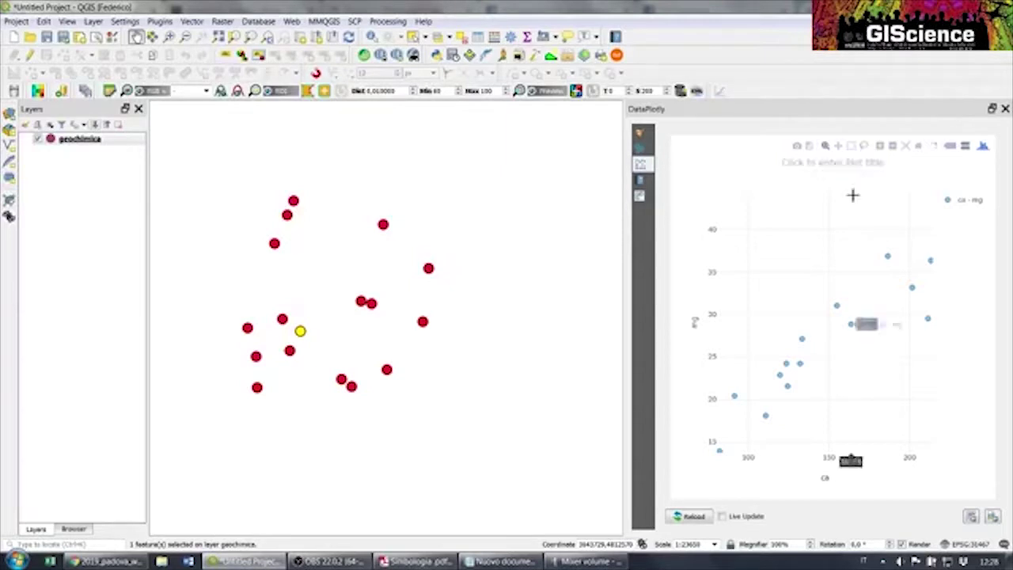
click(799, 337)
click(837, 304)
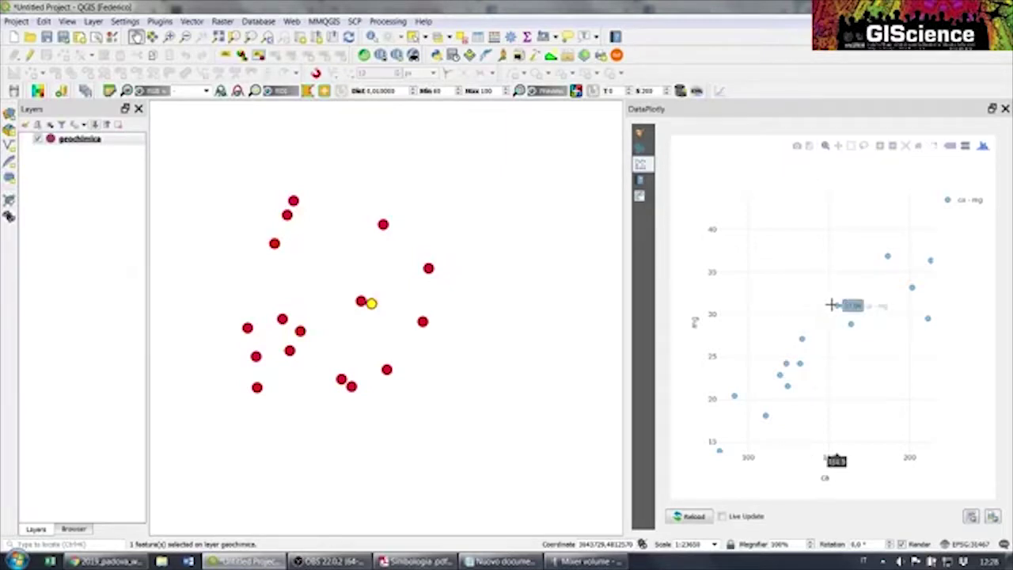
Lasso the central cluster of plot points, from about 107 to 170 in ca, to select their map features
click(864, 149)
mouse_move(832, 262)
mouse_down()
mouse_move(857, 303)
mouse_move(816, 385)
mouse_move(758, 346)
mouse_up()
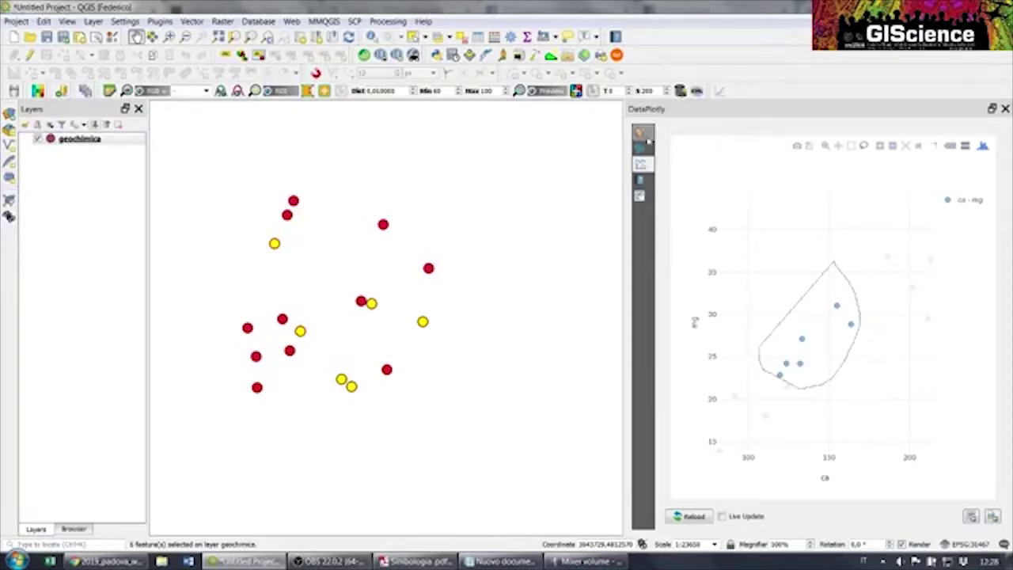
click(641, 135)
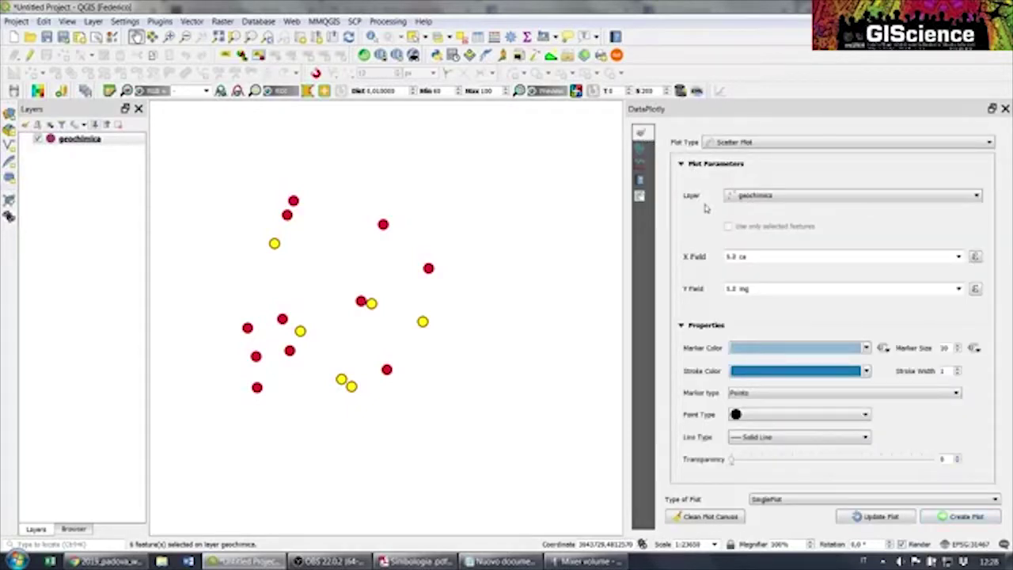
click(640, 163)
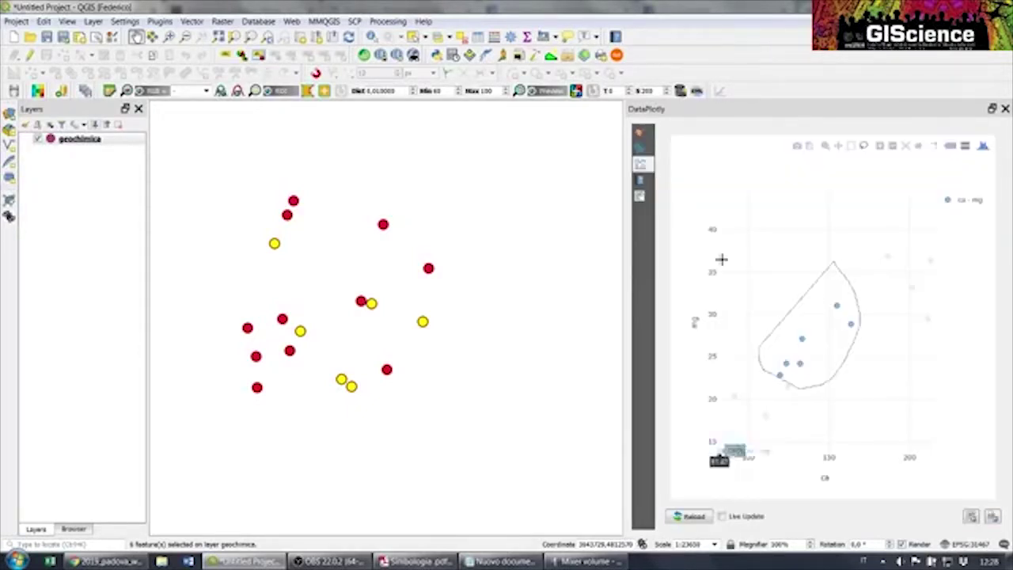
Replace the lasso selection with the single plot point near ca 124 and mg 21, and check the plot settings
scroll(764, 300, up, 3)
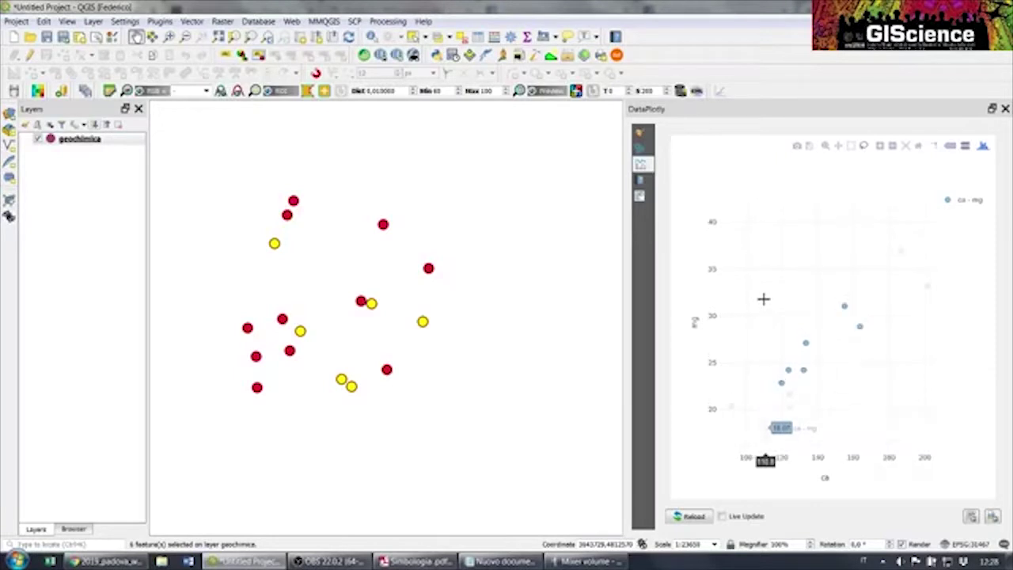
click(788, 394)
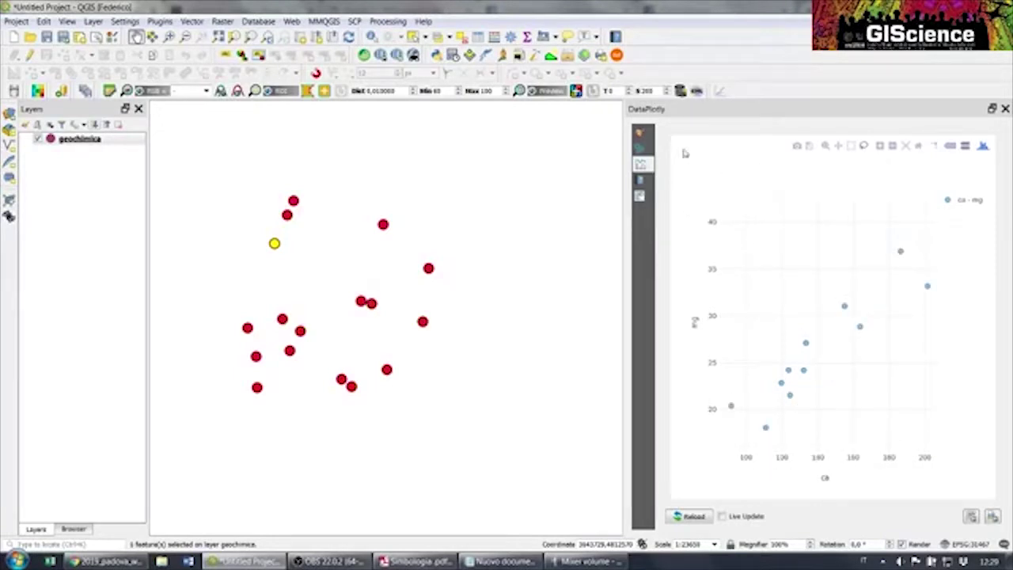
click(641, 137)
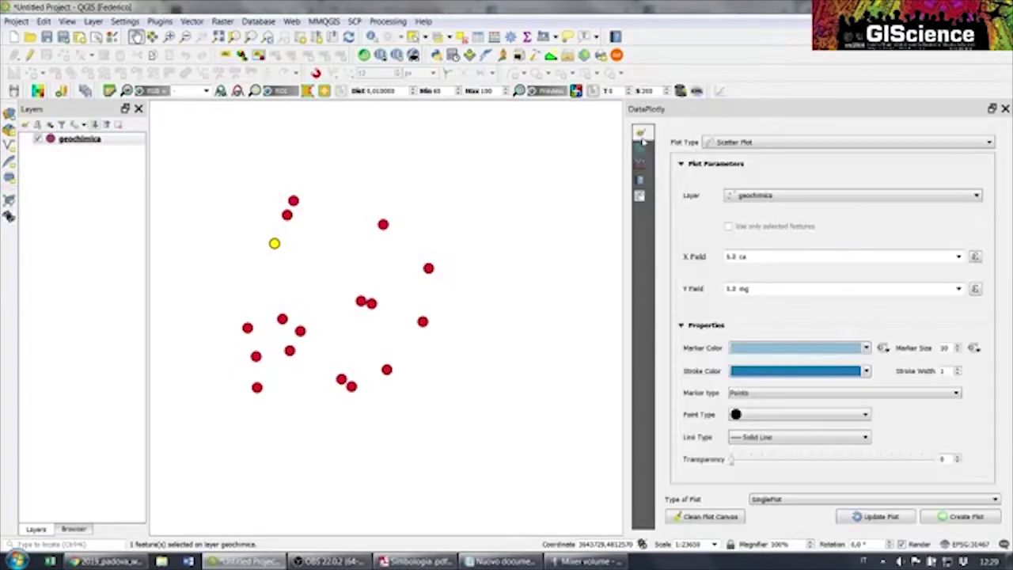
click(640, 164)
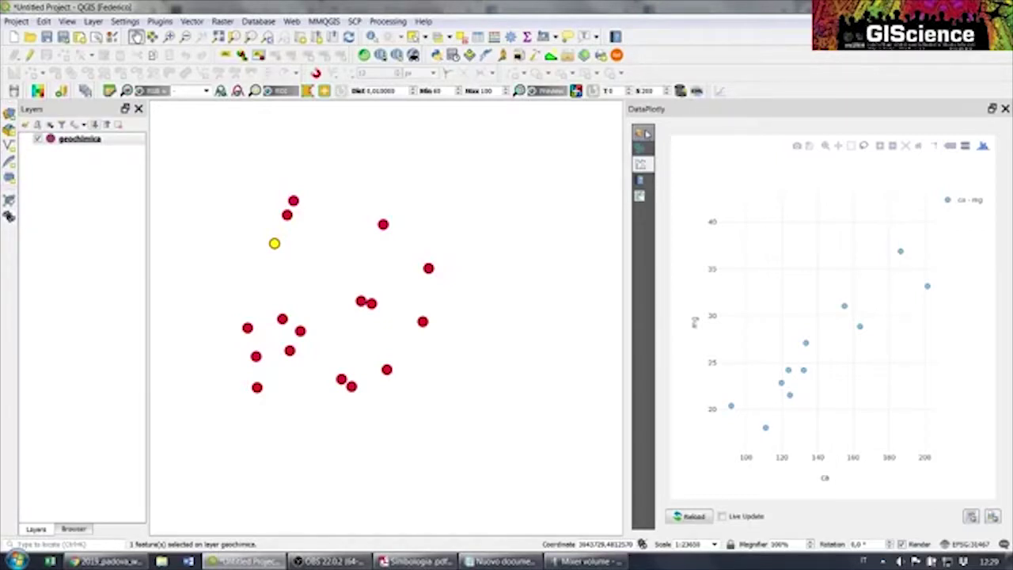
Add a second scatter series of ca against fe with red #f92323 markers to the existing plot
click(640, 132)
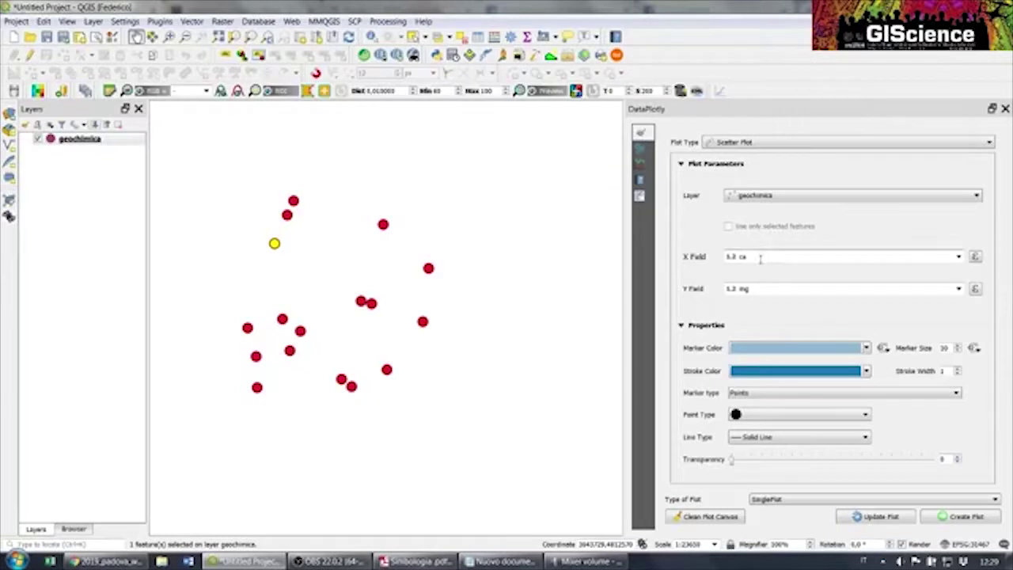
click(958, 290)
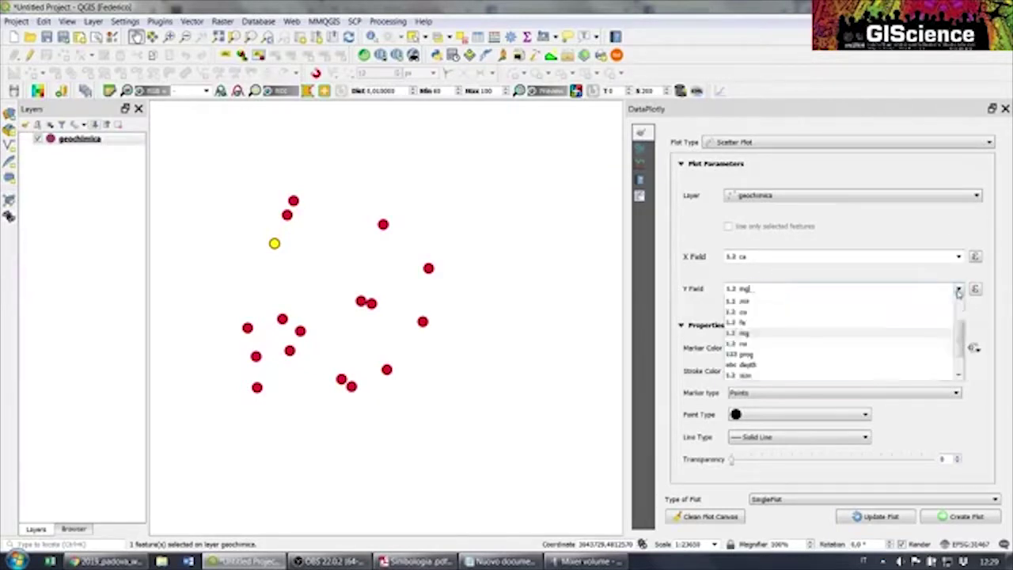
click(899, 346)
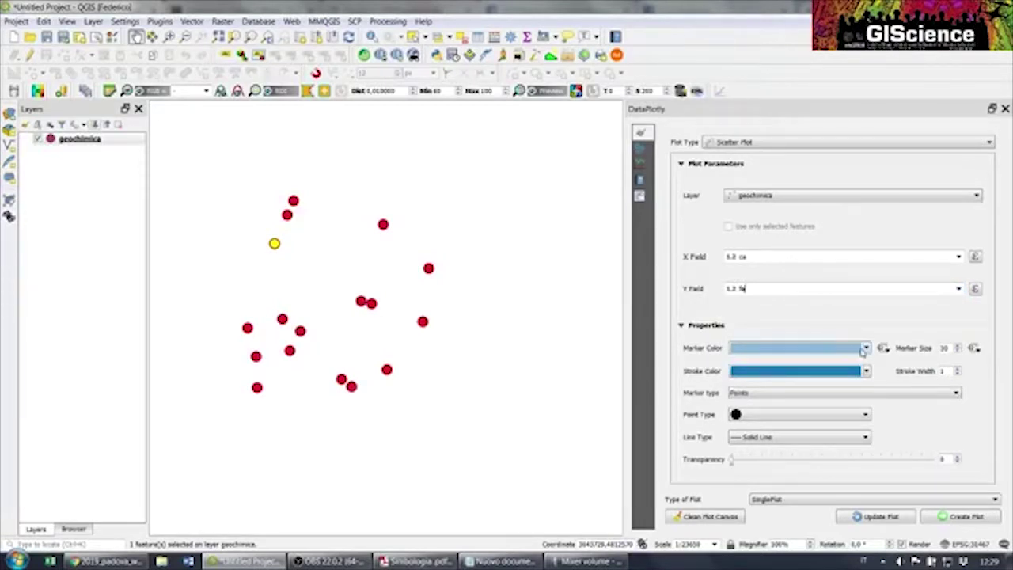
click(861, 350)
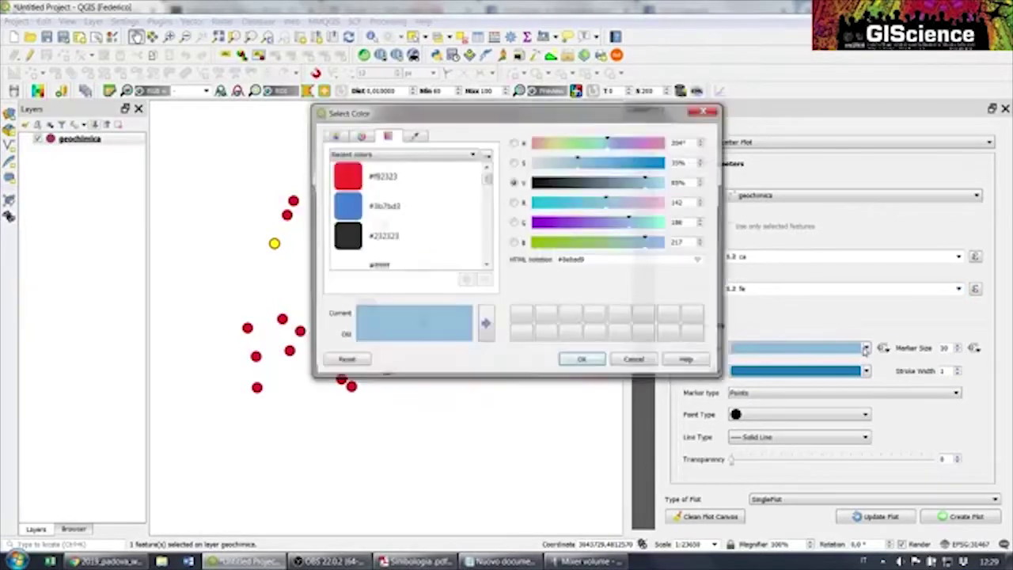
click(405, 182)
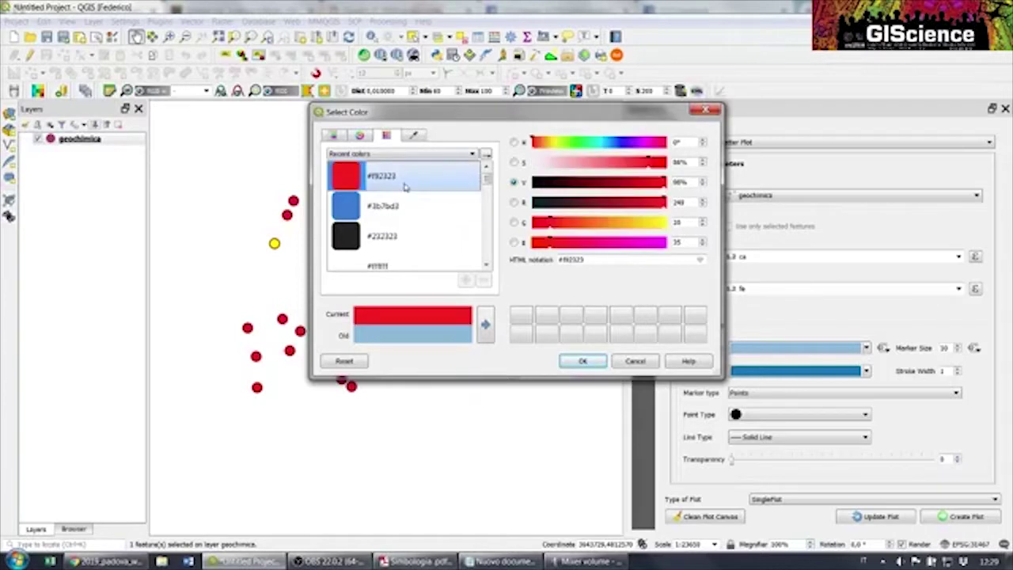
click(582, 360)
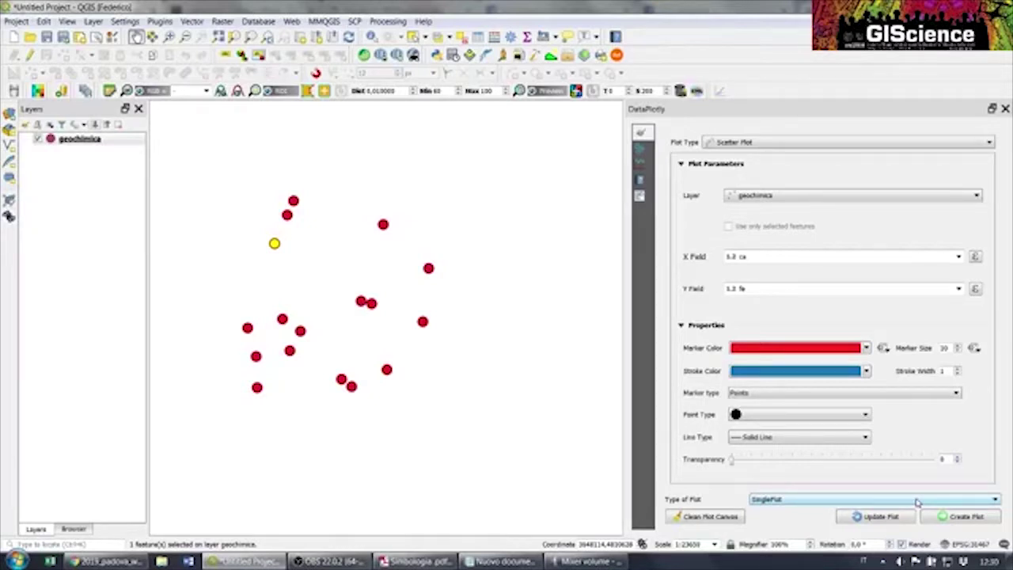
click(930, 521)
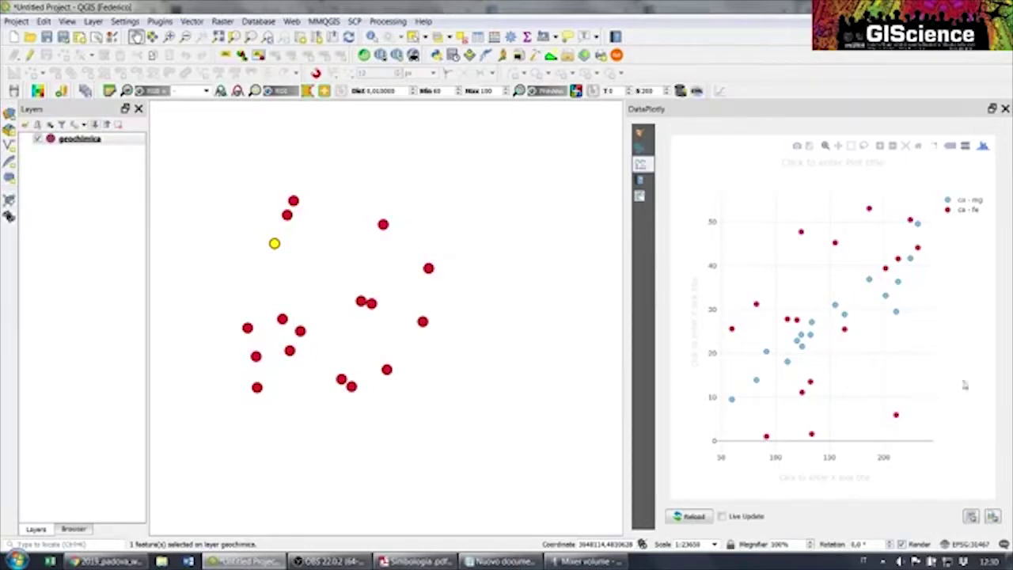
Select map features from points of the combined plot, ending with the ca–mg point near ca 133 and mg 27
click(796, 319)
click(805, 339)
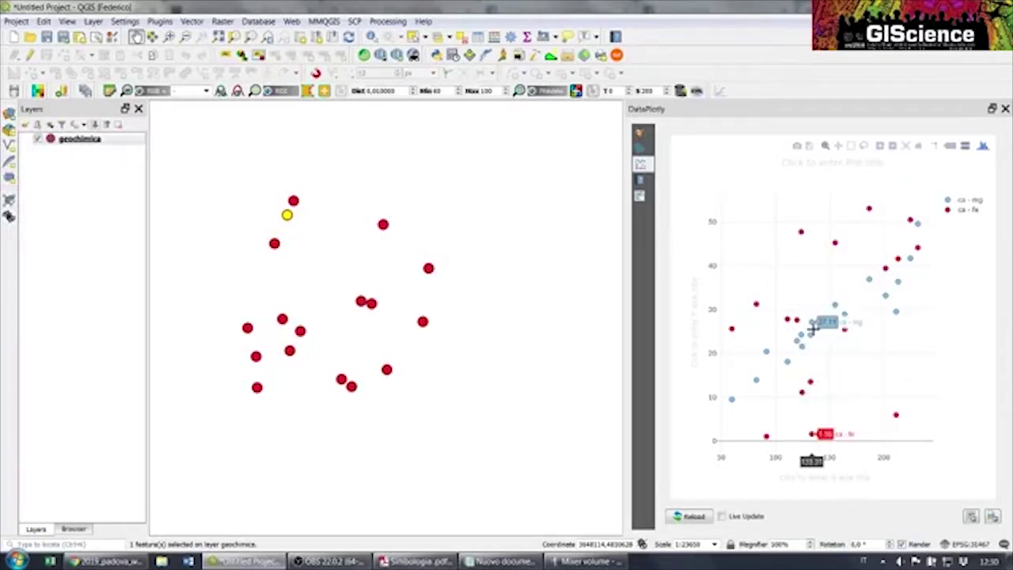
click(812, 328)
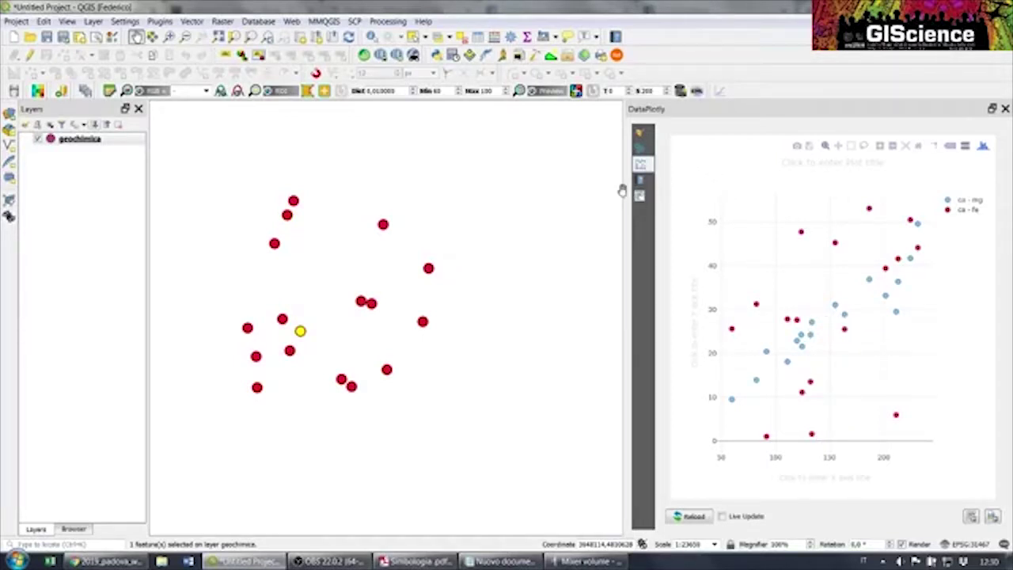
Widen the DataPlotly panel and reload the plot to fit, and narrow the panel again with Live Update temporarily enabled
drag(624, 191, 301, 195)
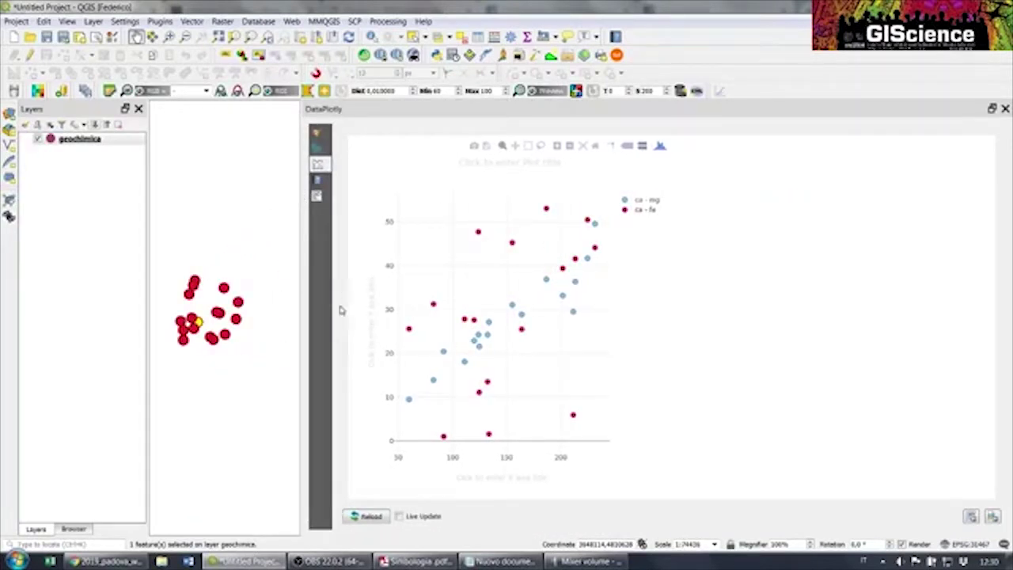
click(377, 518)
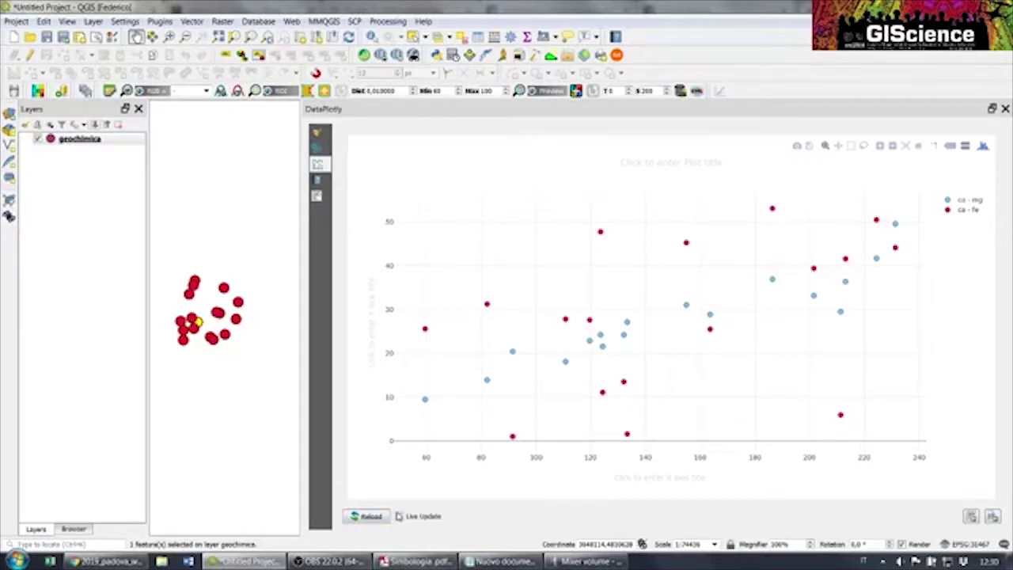
click(400, 515)
drag(300, 331, 303, 332)
drag(380, 347, 572, 332)
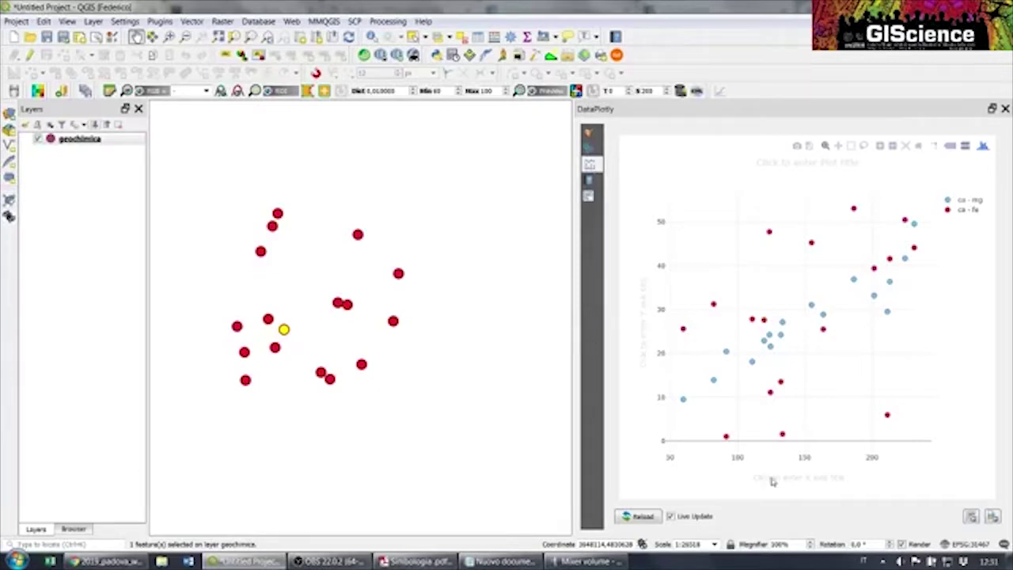
click(672, 516)
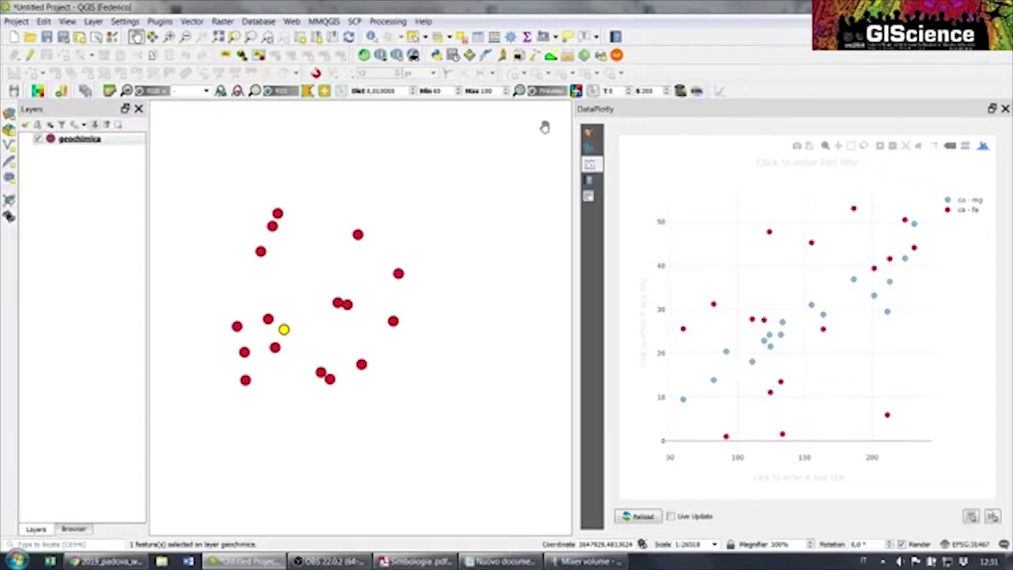
Review the scatter plot settings and inspect the hover values of the ca–fe point near ca 124 and fe 48
click(593, 133)
click(592, 134)
click(590, 135)
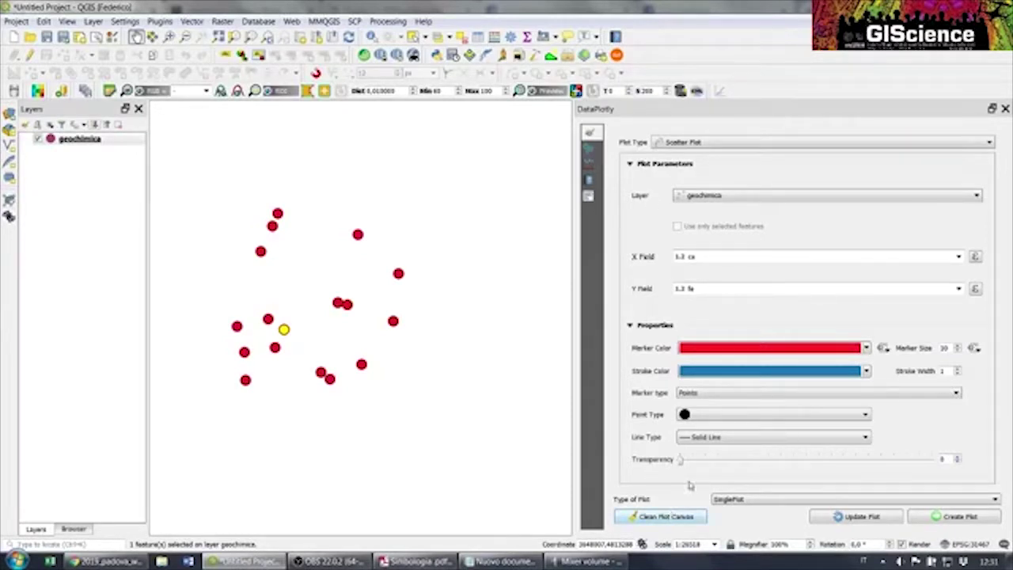
click(589, 164)
mouse_move(760, 232)
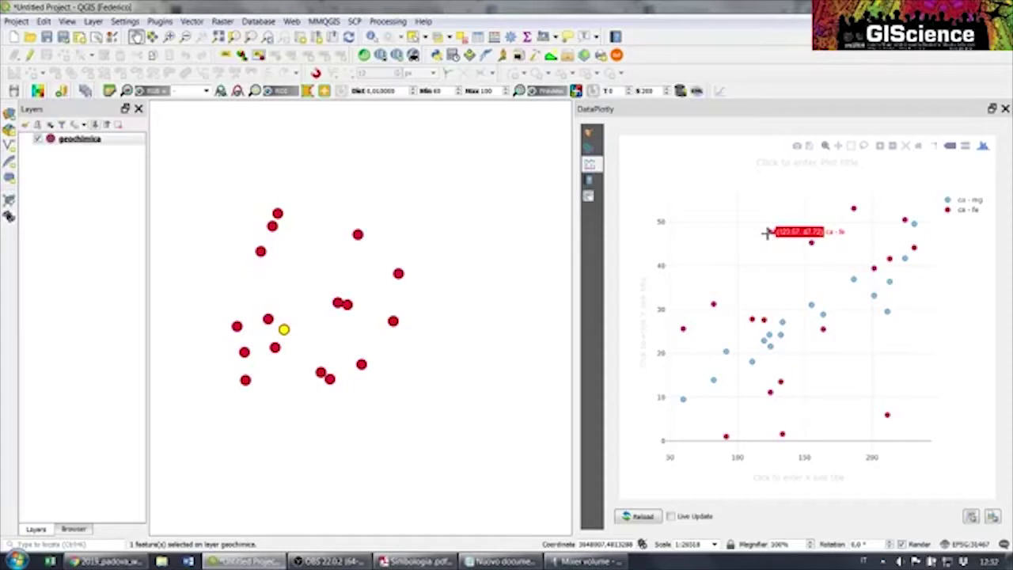
Clear both scatter series from the plot canvas and check the plot view
click(588, 132)
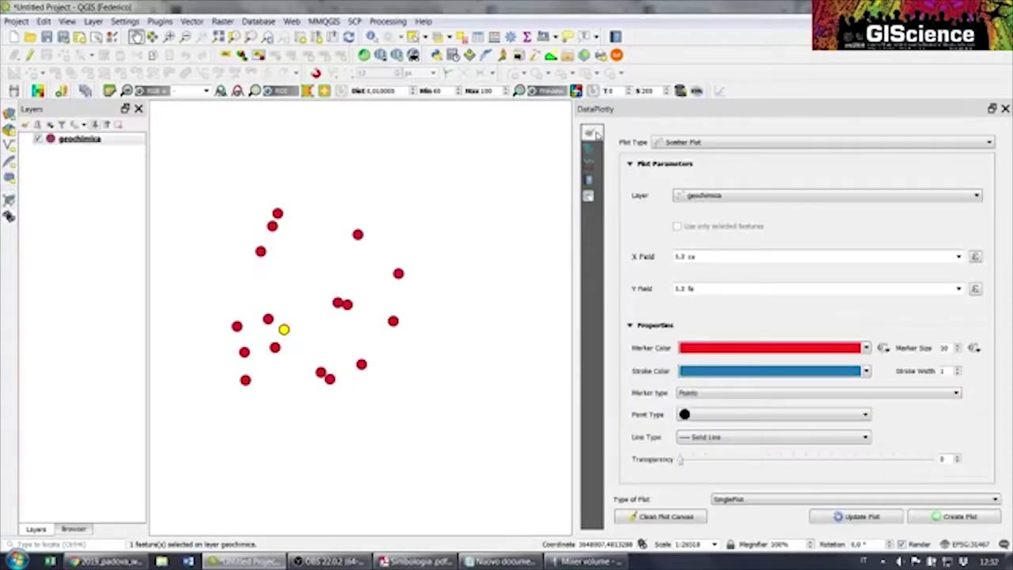
click(683, 518)
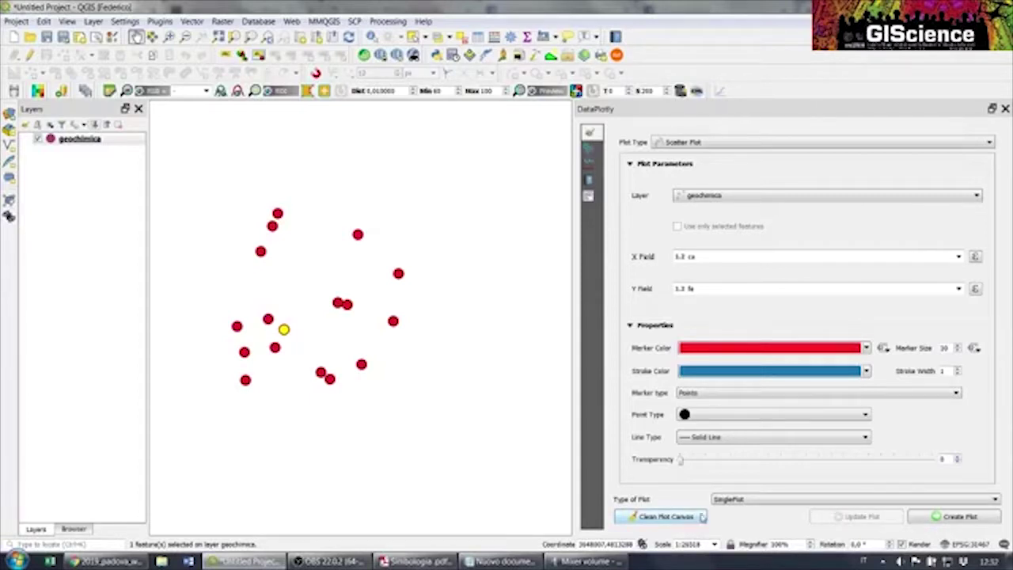
click(591, 164)
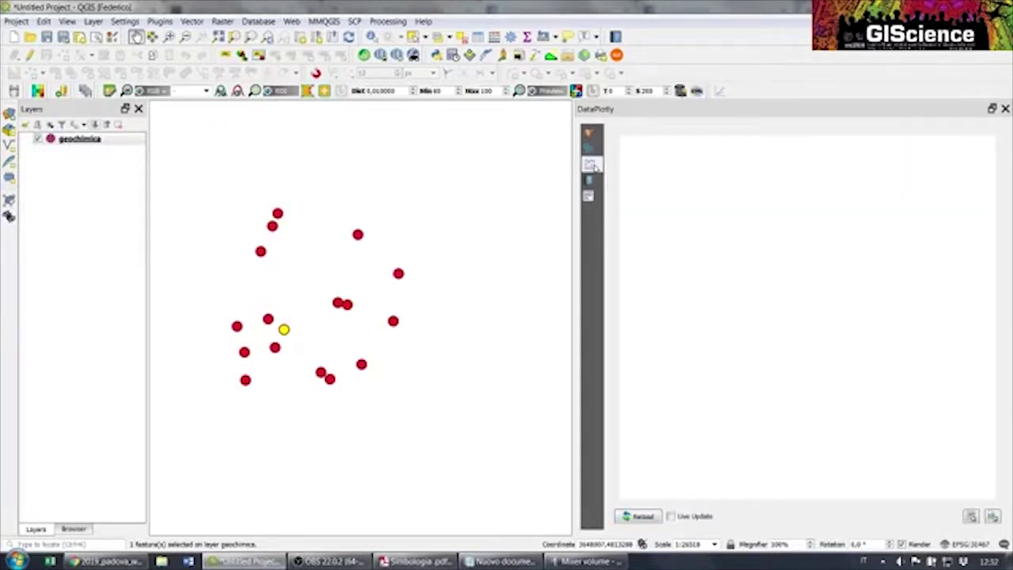
Add the id field as the additional hover label and create the ca–fe scatter plot
click(589, 133)
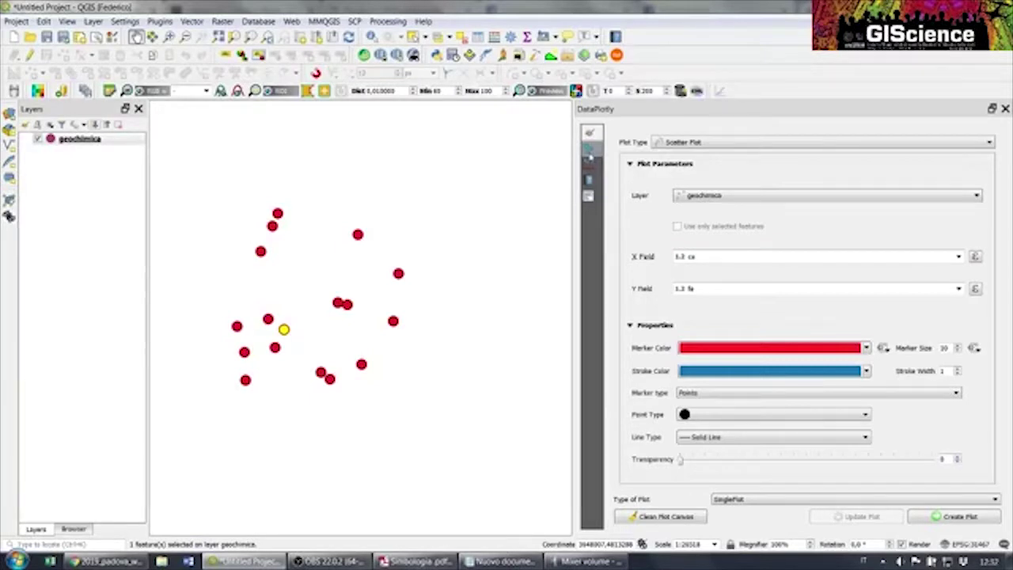
click(589, 150)
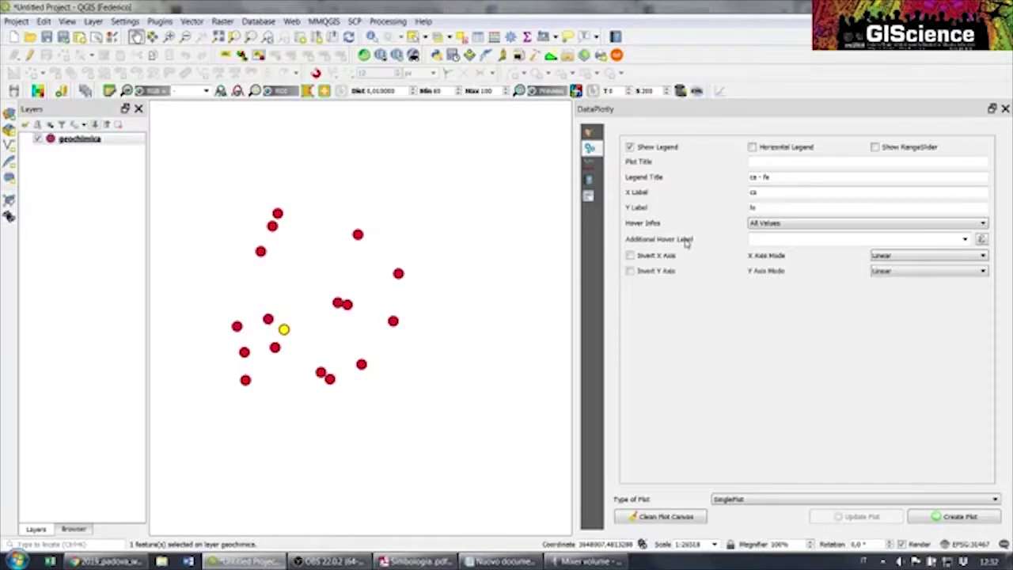
click(962, 240)
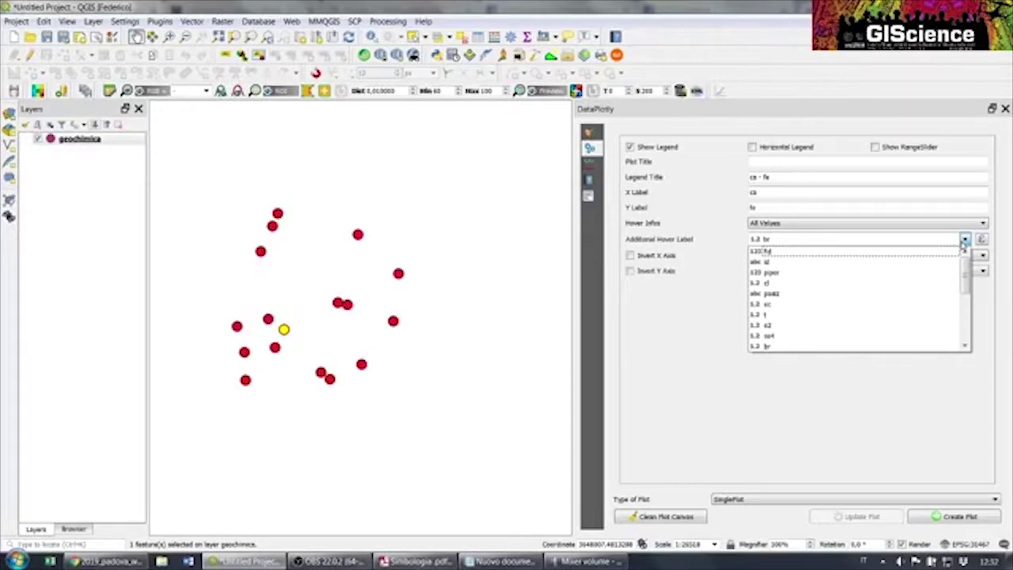
click(851, 262)
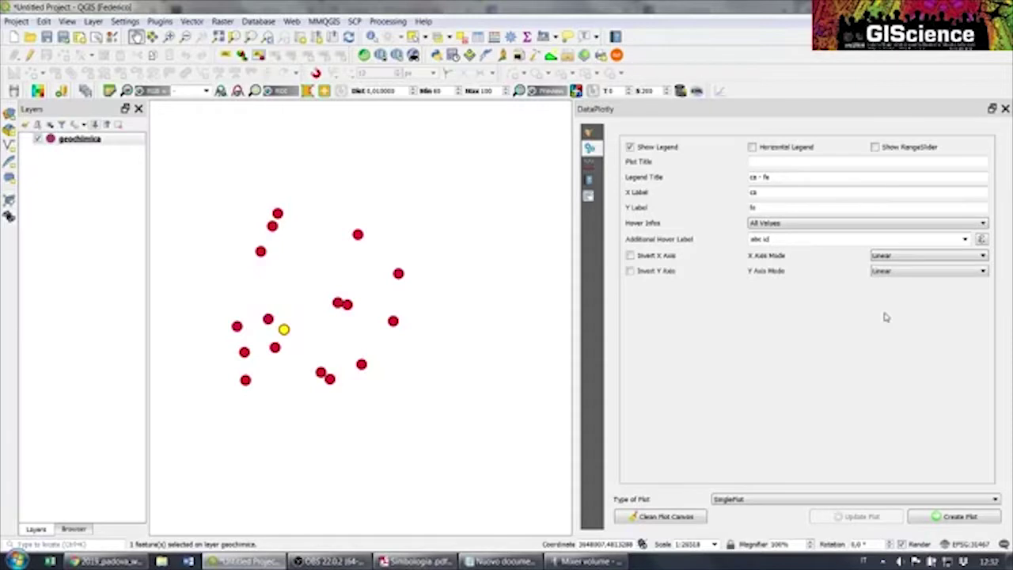
click(951, 516)
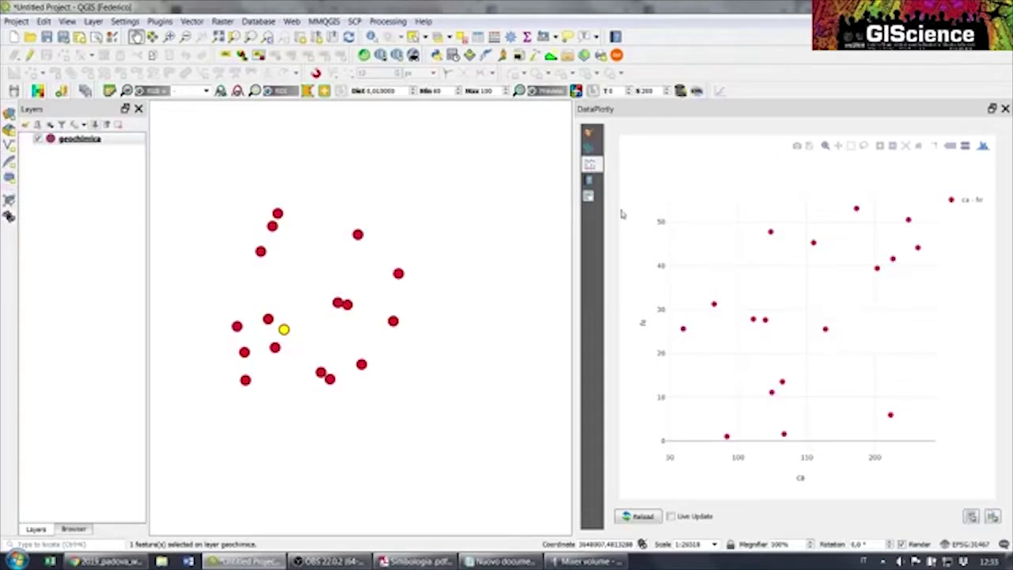
Save the scatter plot to the Desktop as an HTML file named grafico
click(590, 135)
click(590, 164)
click(972, 517)
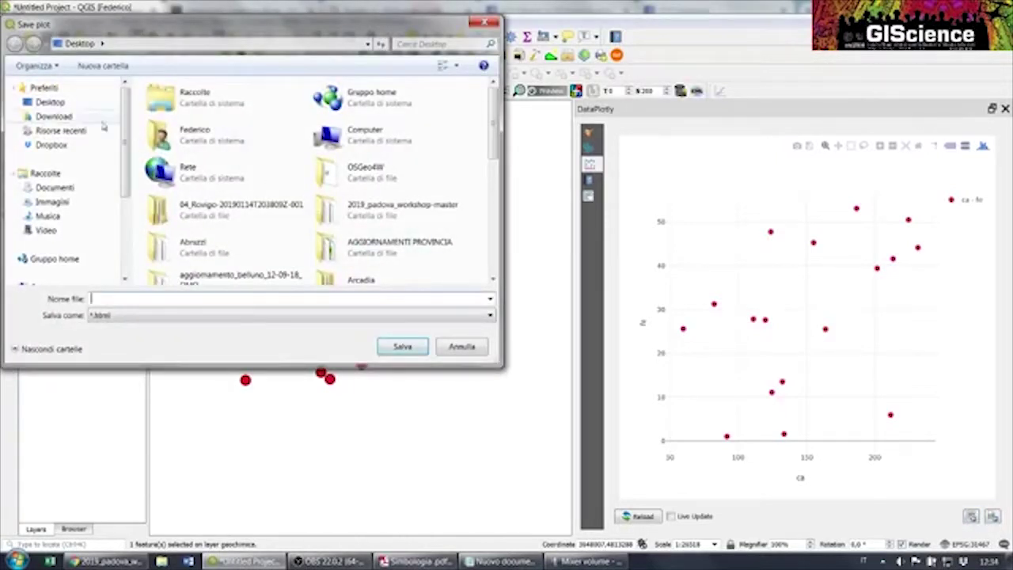
click(51, 103)
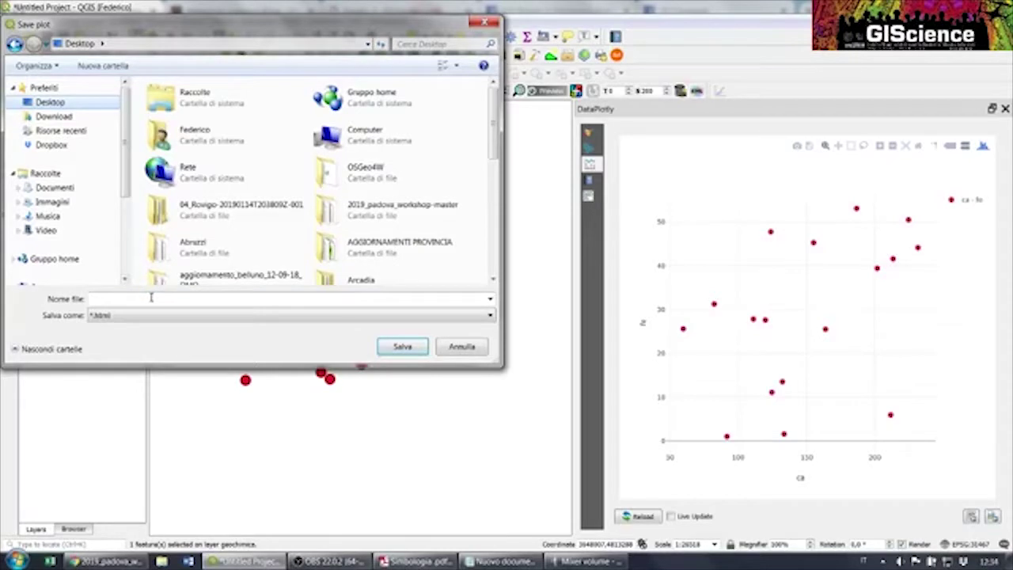
click(150, 298)
text(grafico)
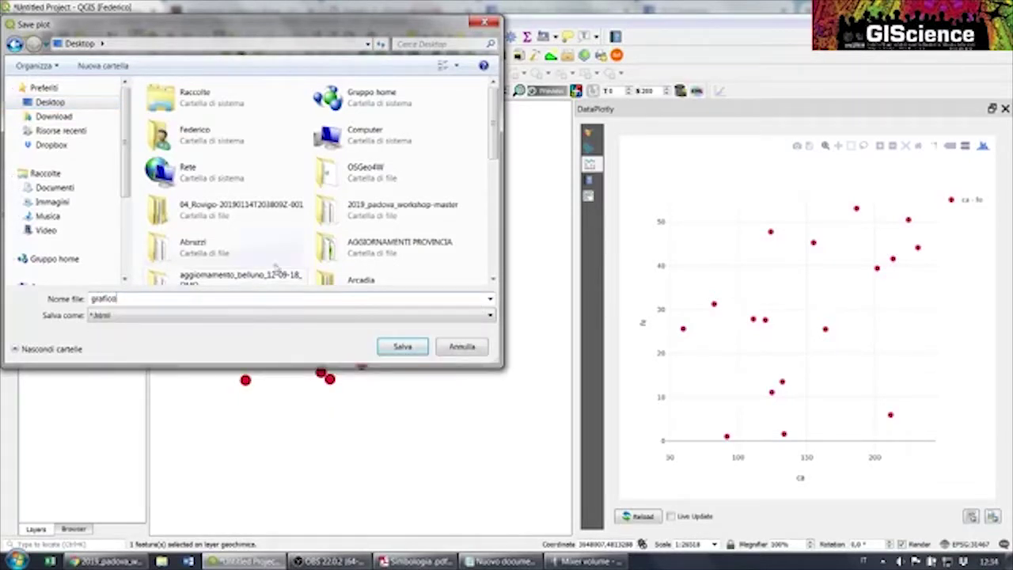
click(409, 351)
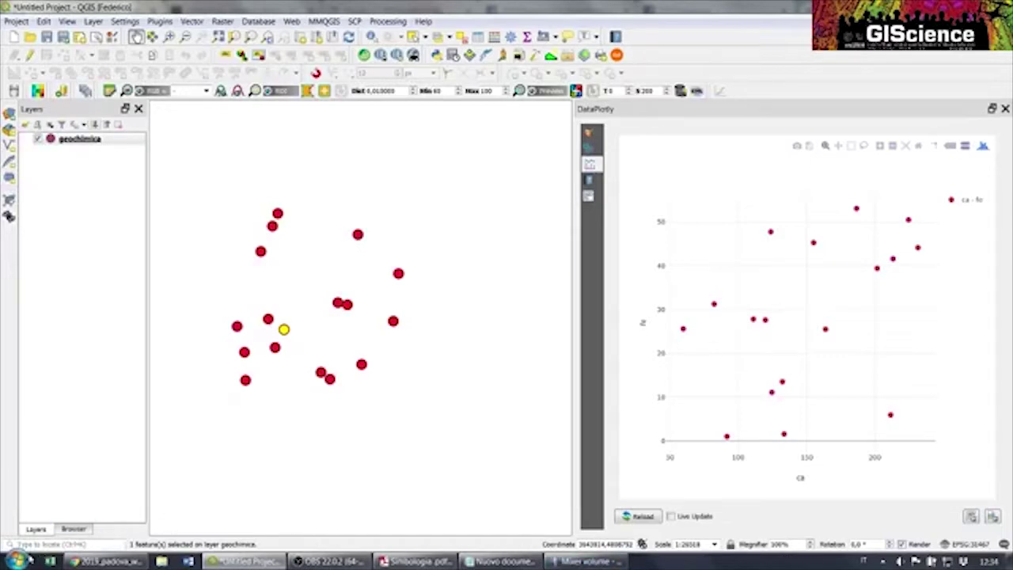
Open the exported grafico.html from the desktop in the browser and inspect the hover values of its points
click(1008, 563)
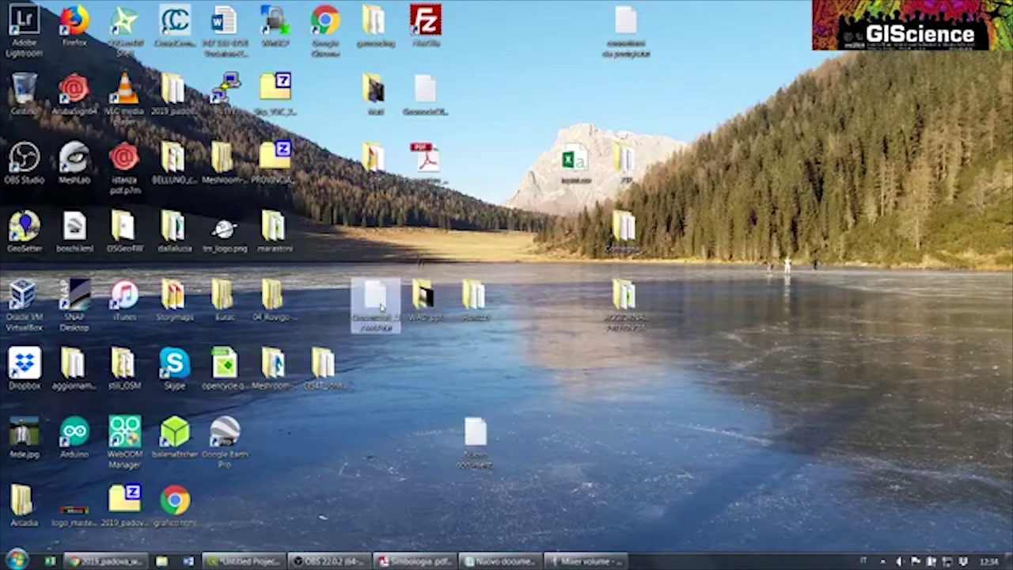
key(g)
key(g)
key(g)
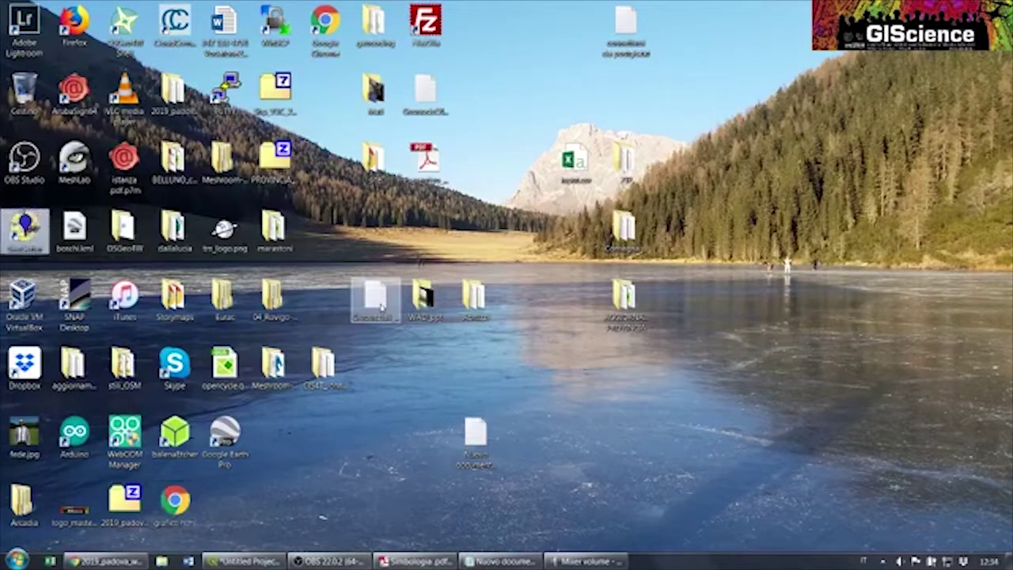
double_click(175, 502)
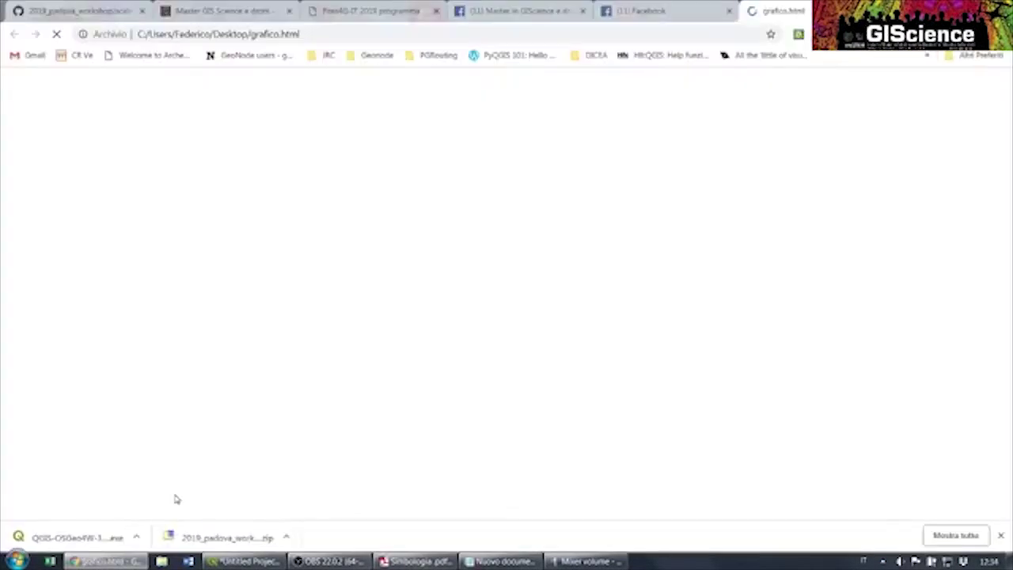
mouse_move(212, 273)
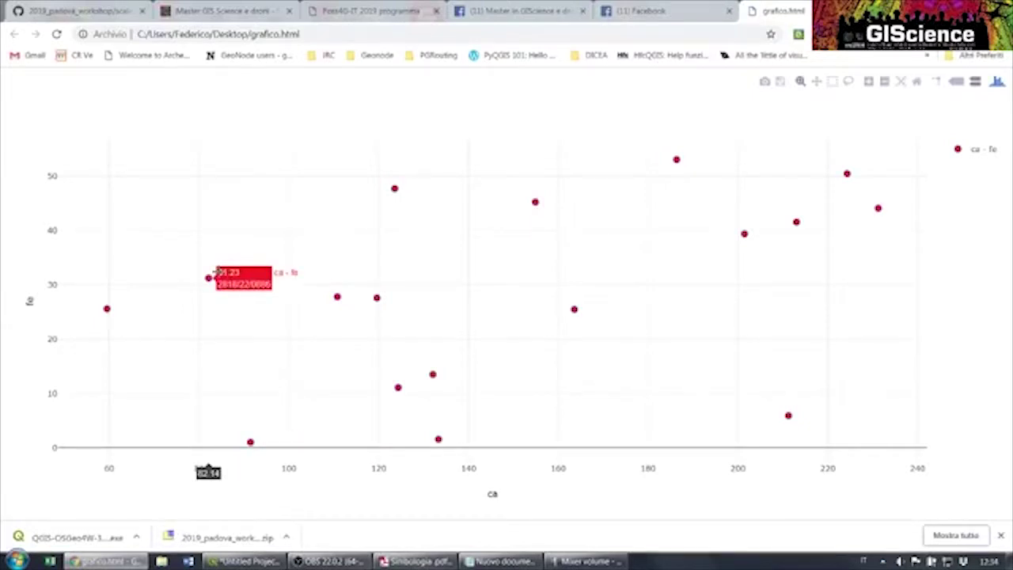
mouse_move(382, 296)
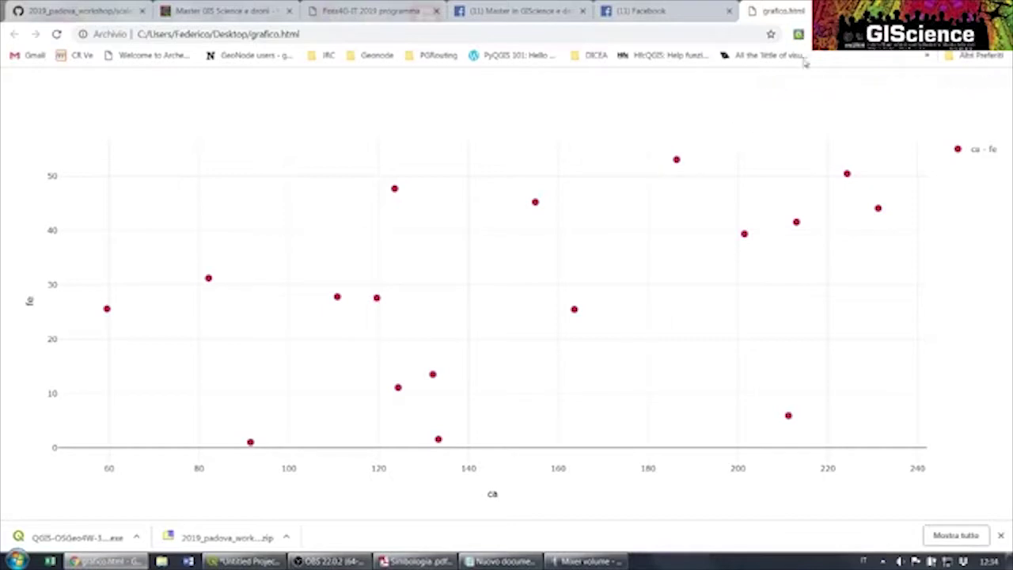
Title the exported plot "titolo" and rename its y axis "Ferro"
mouse_move(487, 105)
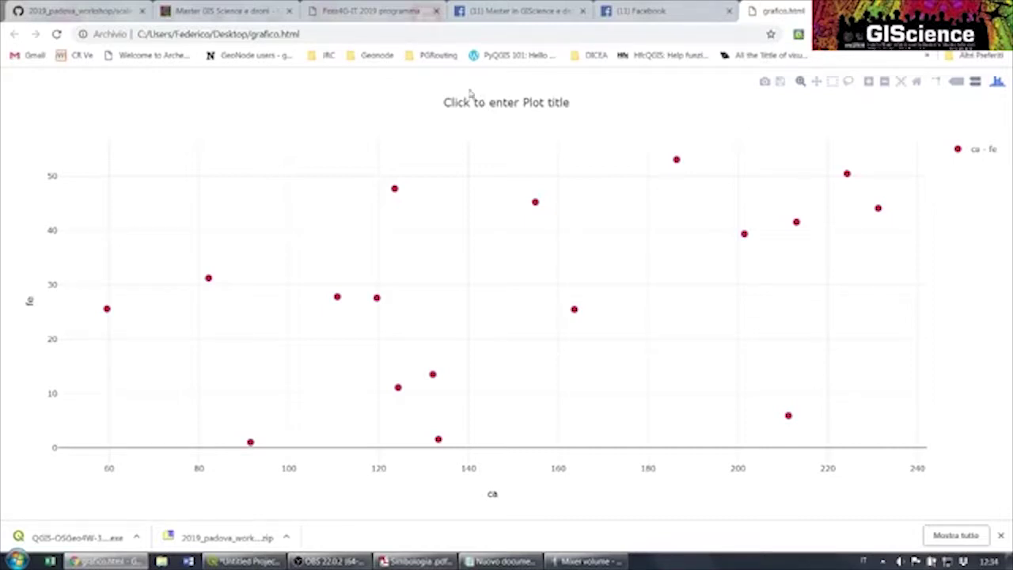
click(498, 102)
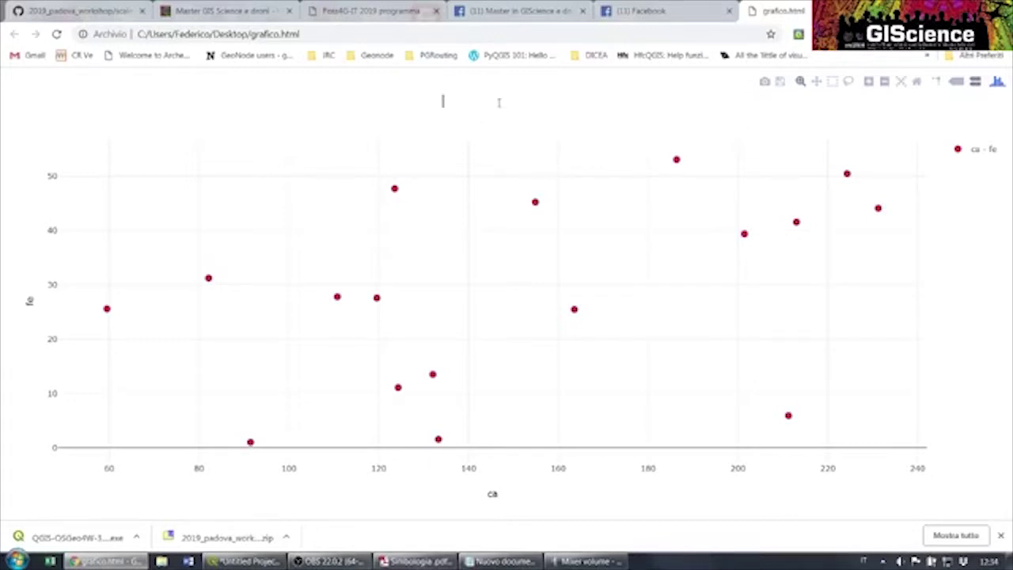
text(titolo)
key(Return)
click(29, 300)
text(Ferro)
key(Return)
Move the legend to the plot's upper-left corner and toggle the visibility of the ca–fe series
drag(974, 149, 63, 99)
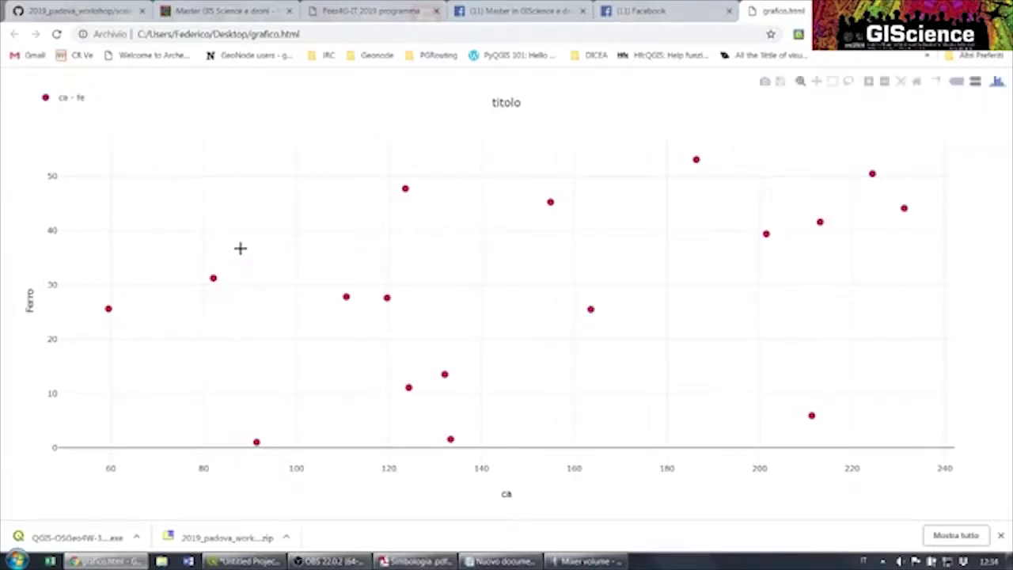
click(46, 99)
click(46, 100)
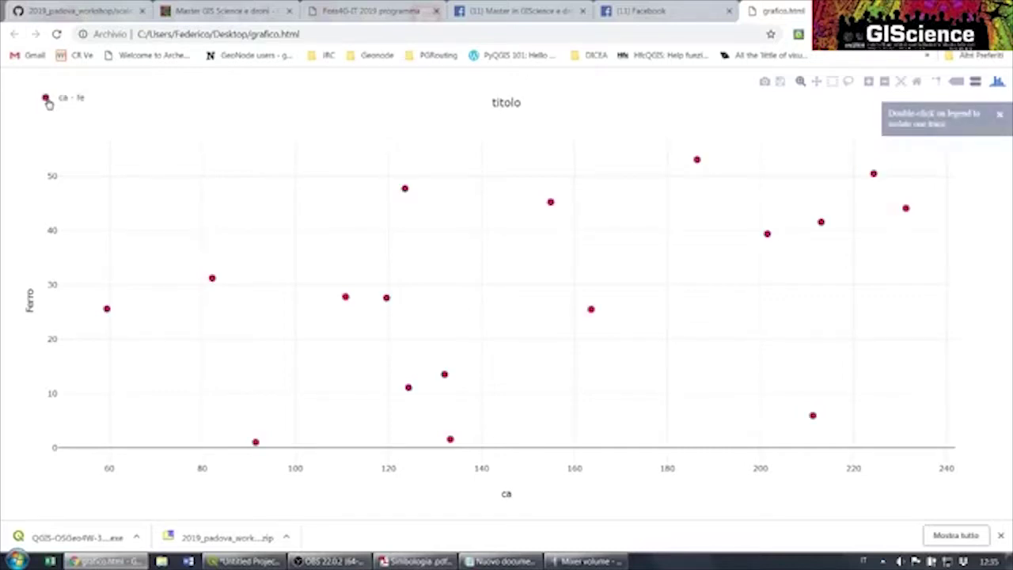
click(46, 99)
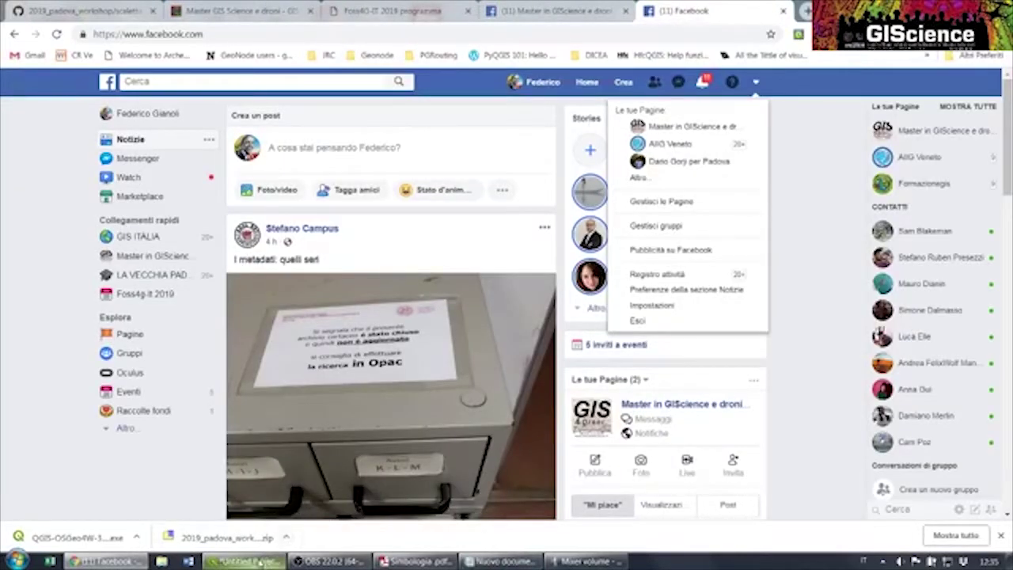
Switch back to QGIS and clear the ca–fe scatter plot from the plot canvas
click(257, 563)
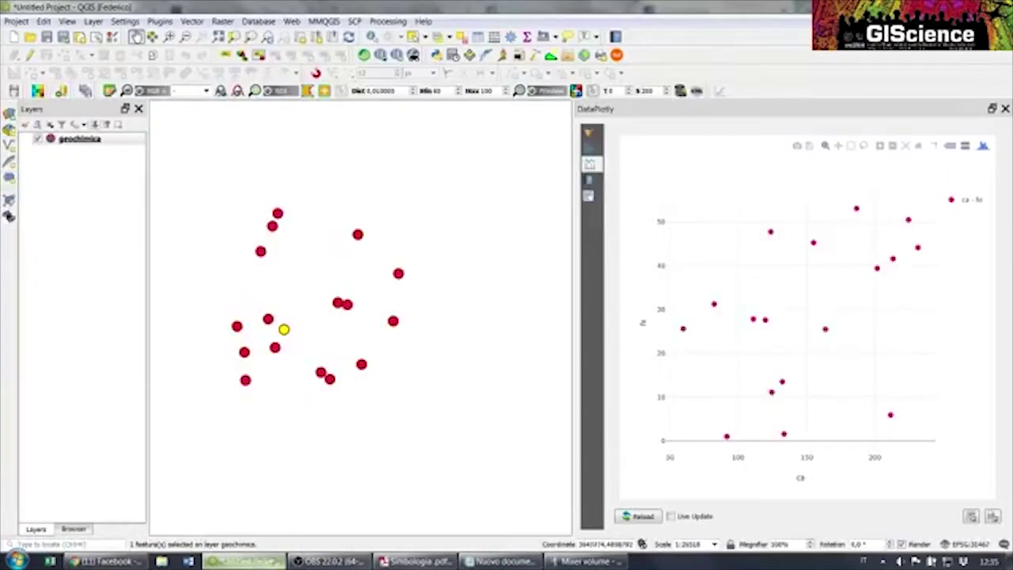
click(590, 132)
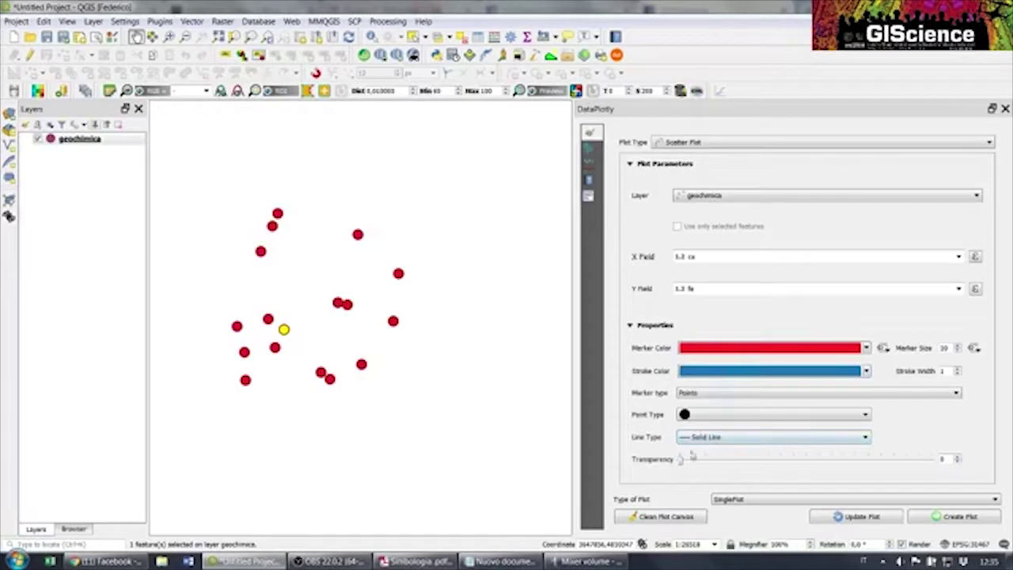
click(657, 517)
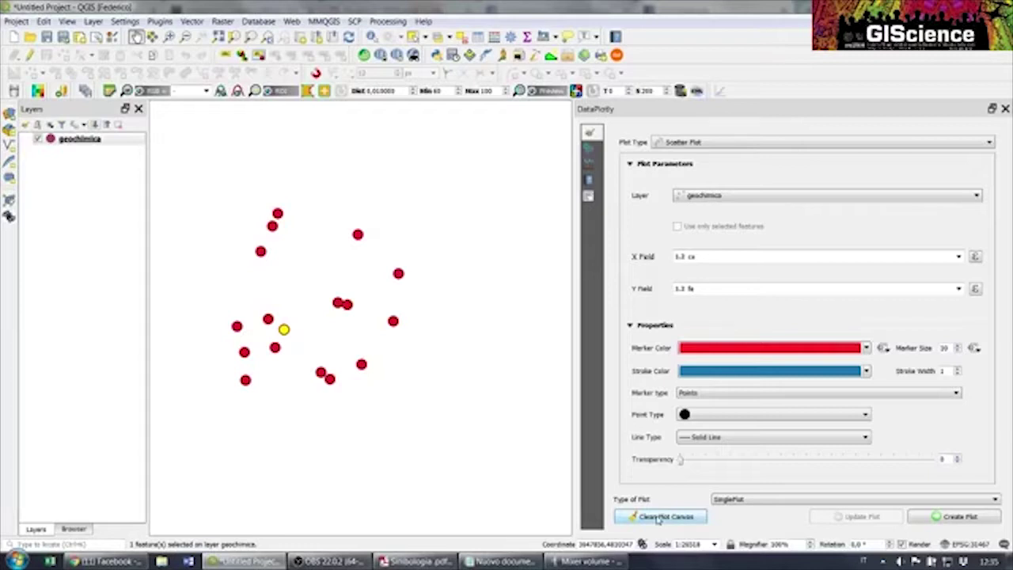
Create a box plot of the geochimica ec values grouped by the depth field
click(710, 143)
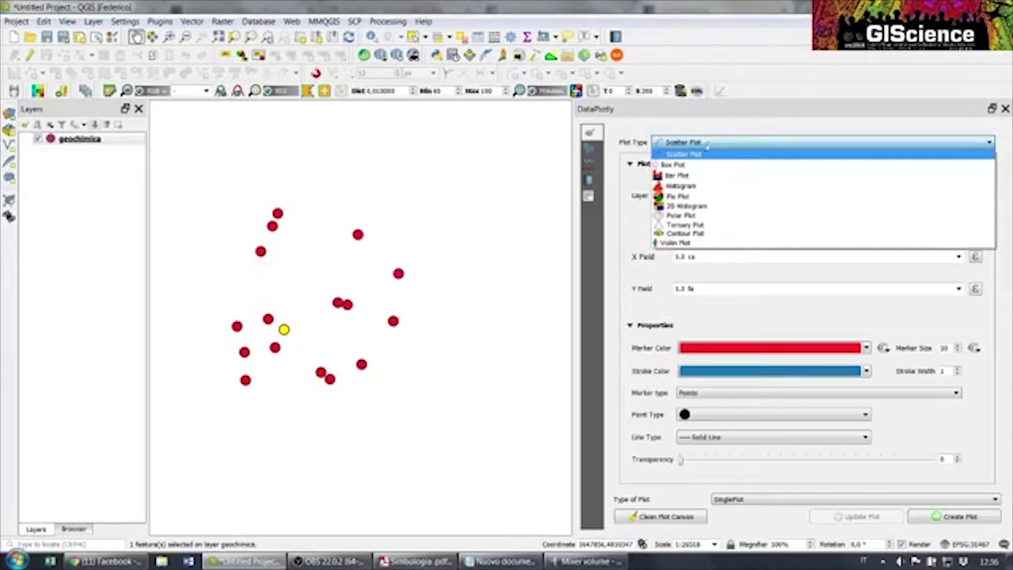
click(683, 169)
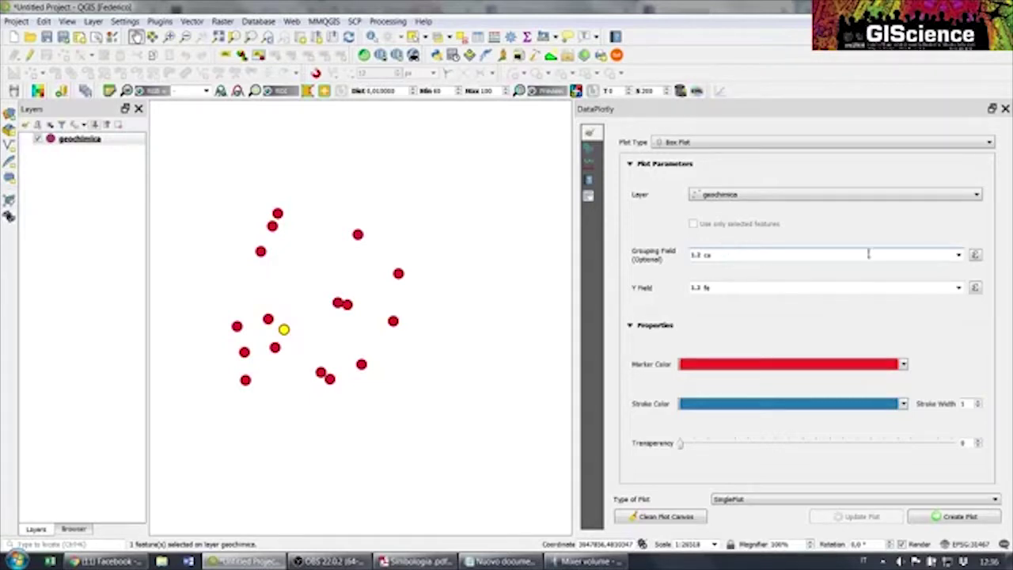
click(958, 256)
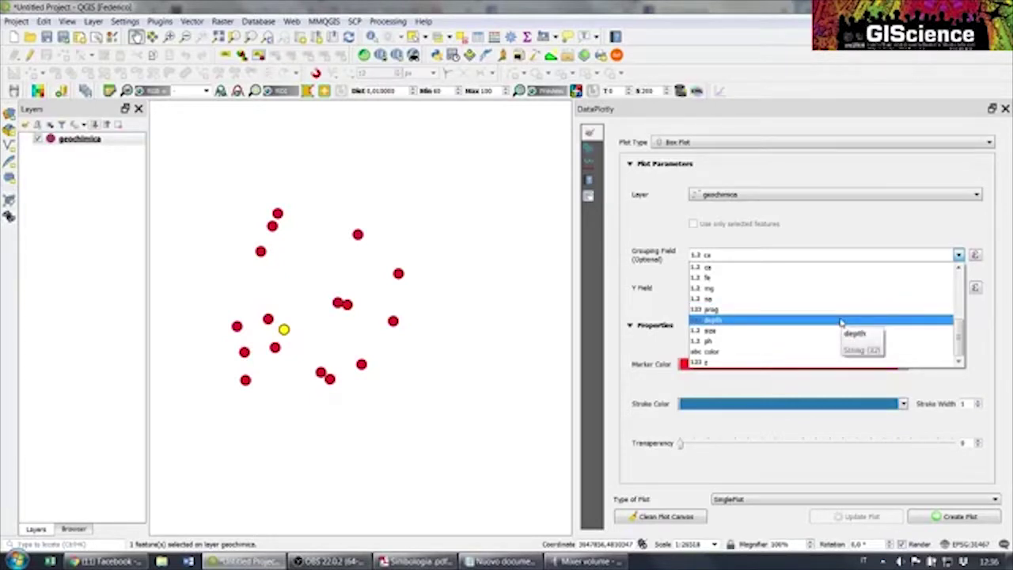
click(840, 322)
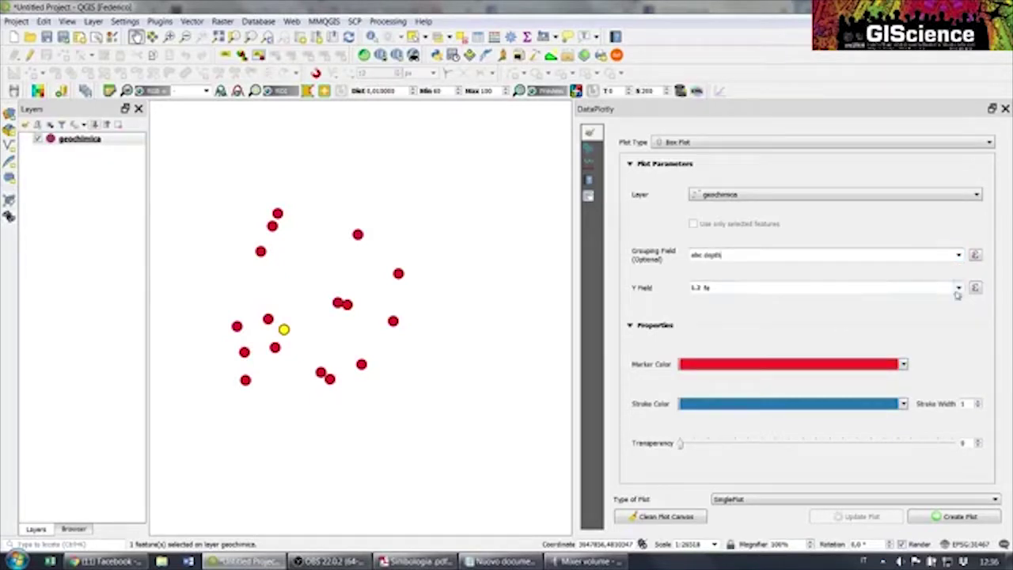
click(958, 288)
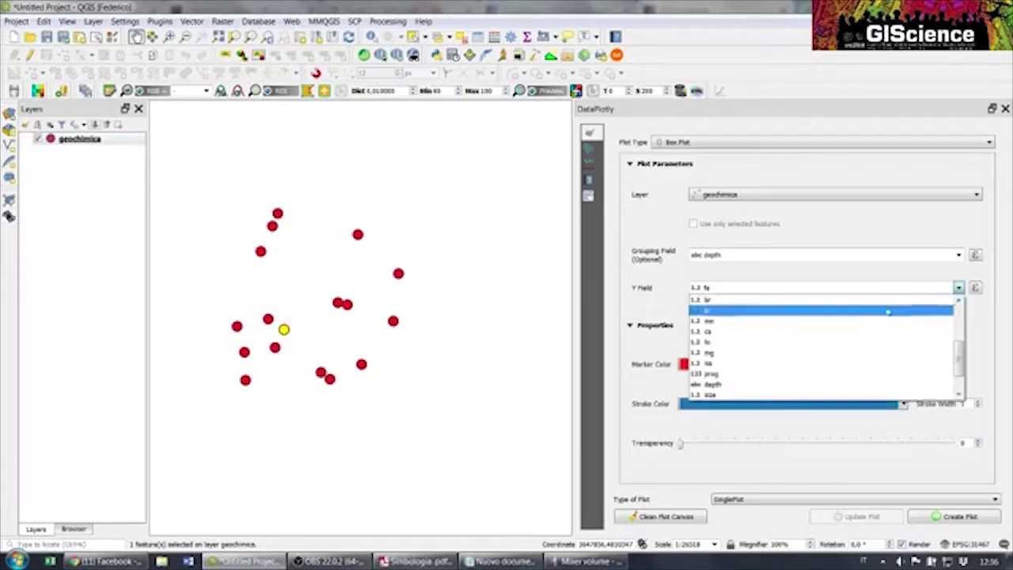
scroll(888, 330, up, 2)
scroll(852, 360, up, 2)
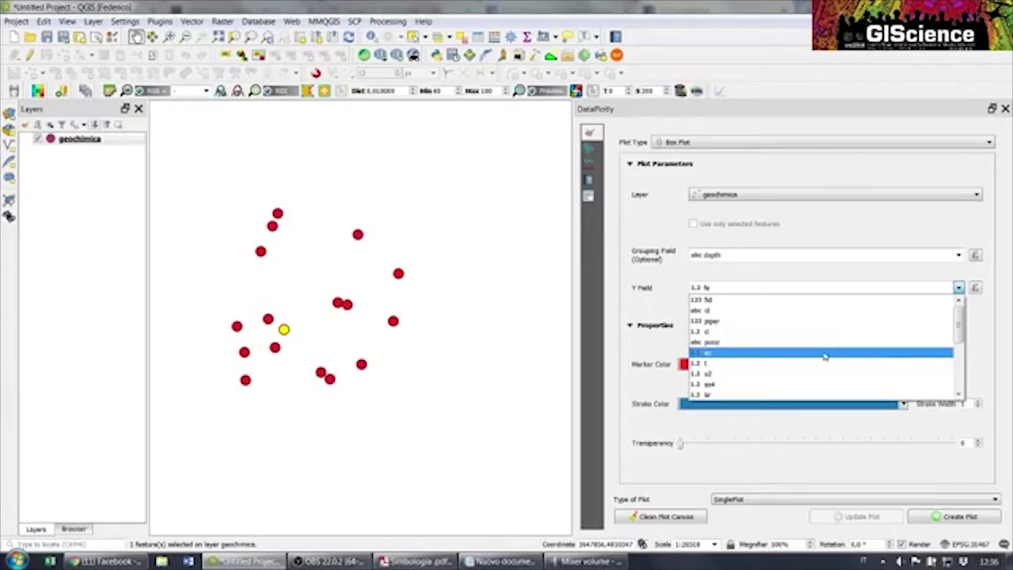
click(824, 356)
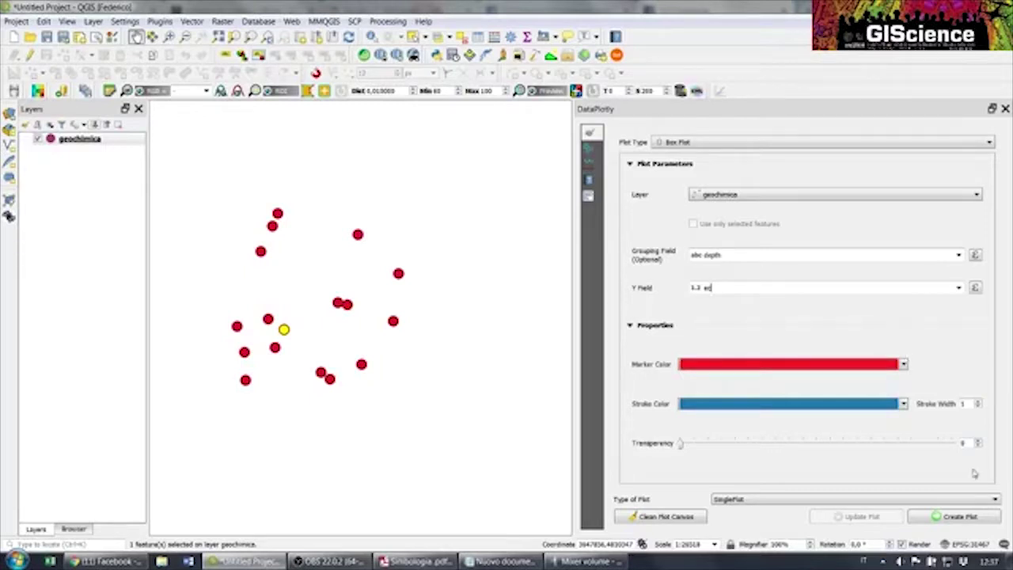
click(960, 517)
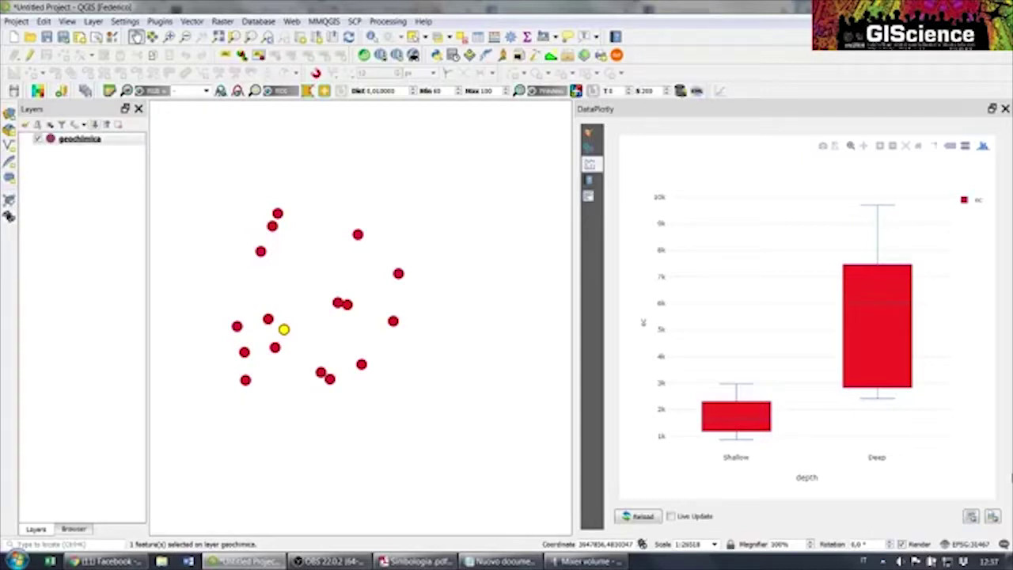
Select the map features of the Deep and Shallow boxes in turn, ending with the Deep group
click(887, 332)
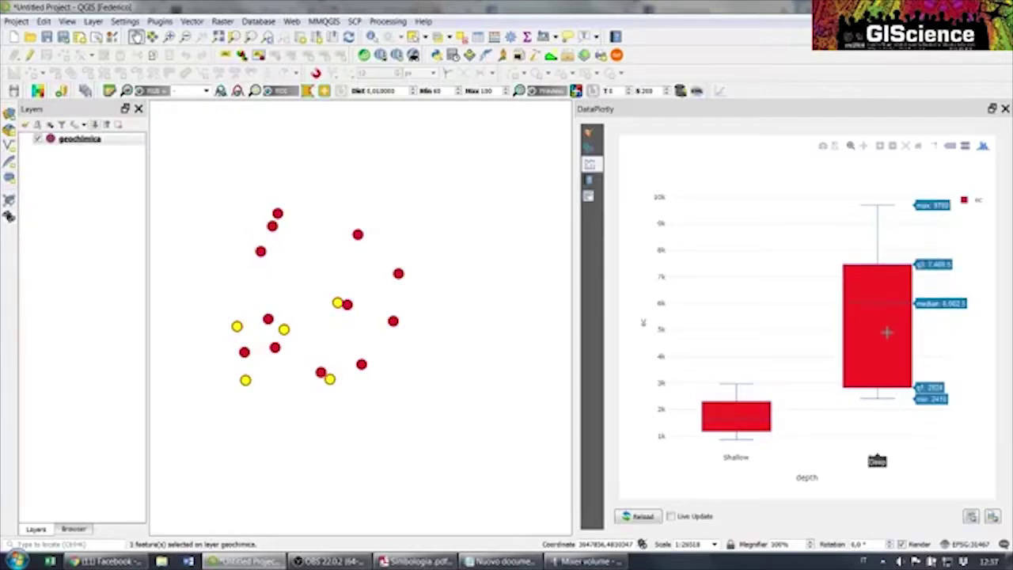
click(748, 409)
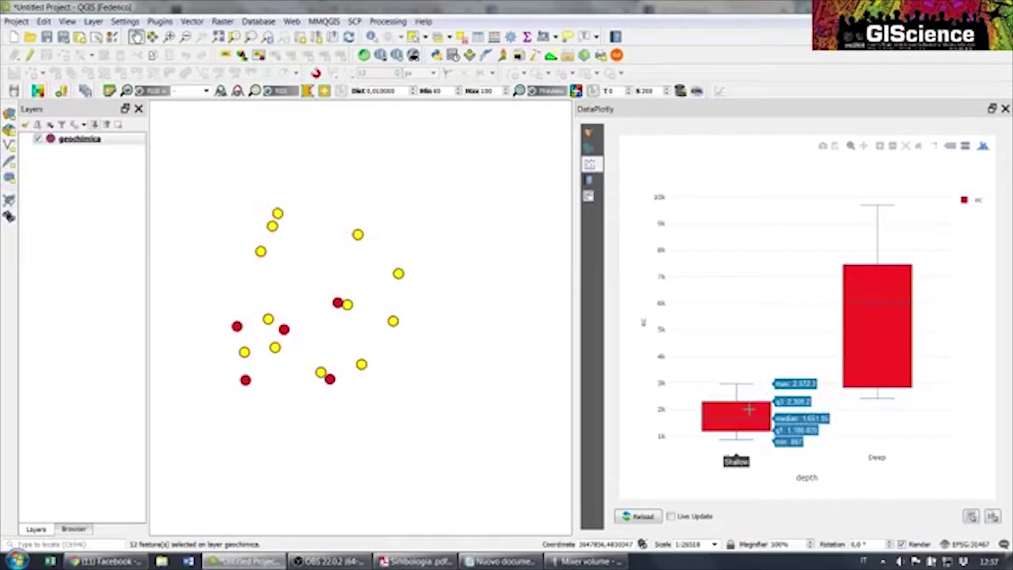
click(856, 355)
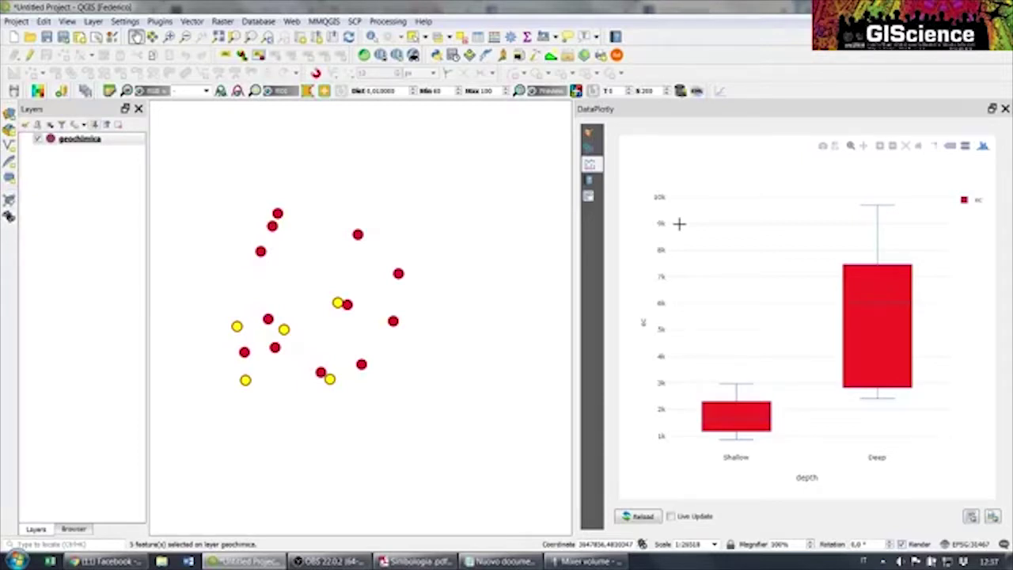
Change the type of plot to SubPlots and check the existing depth–ec box plot
click(589, 135)
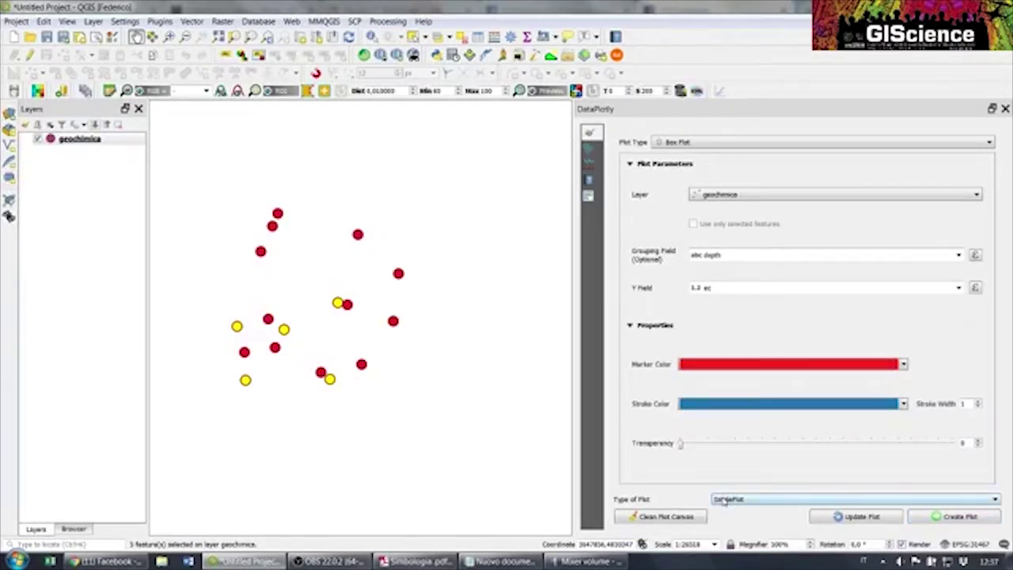
click(724, 500)
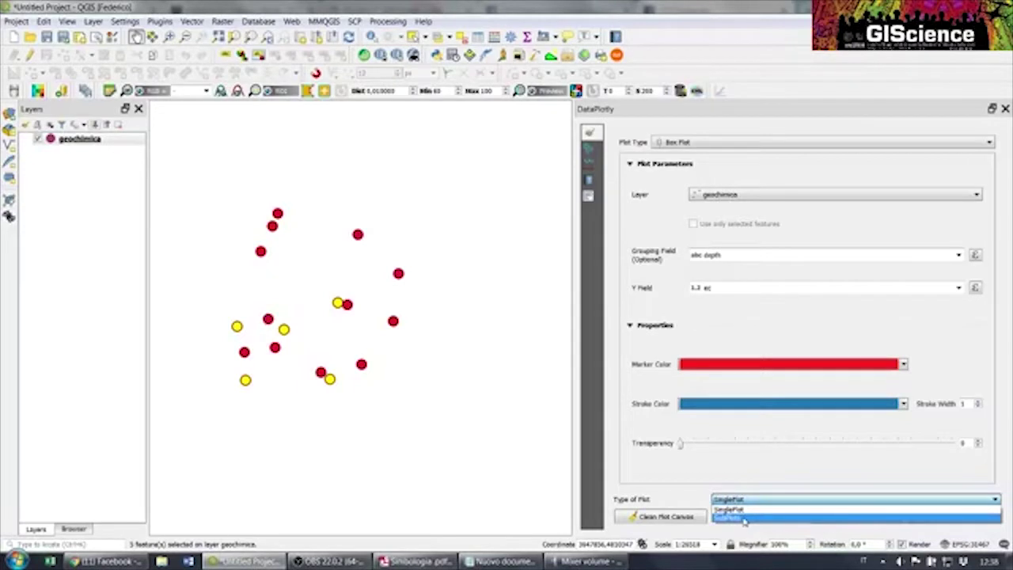
click(743, 518)
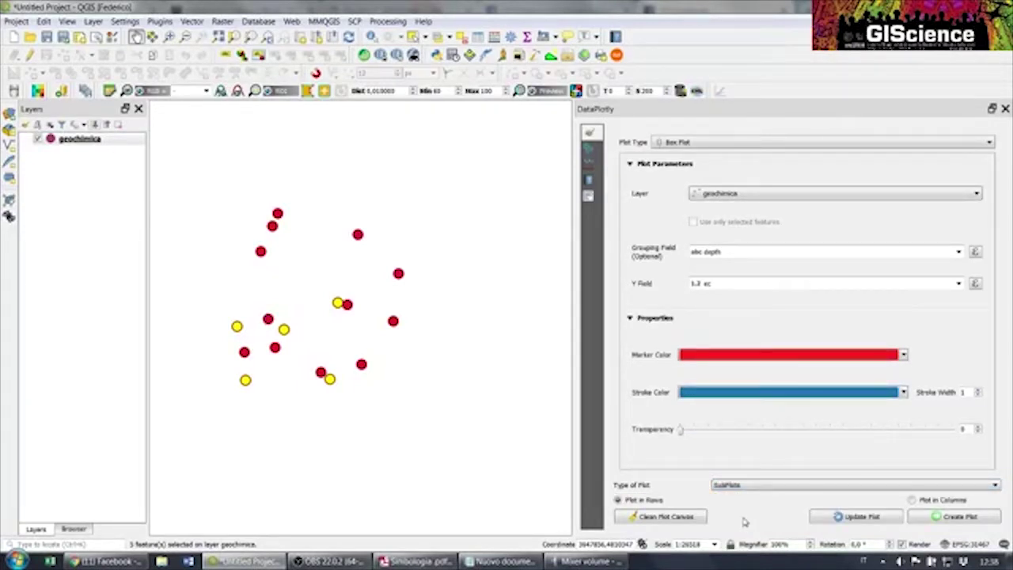
click(589, 164)
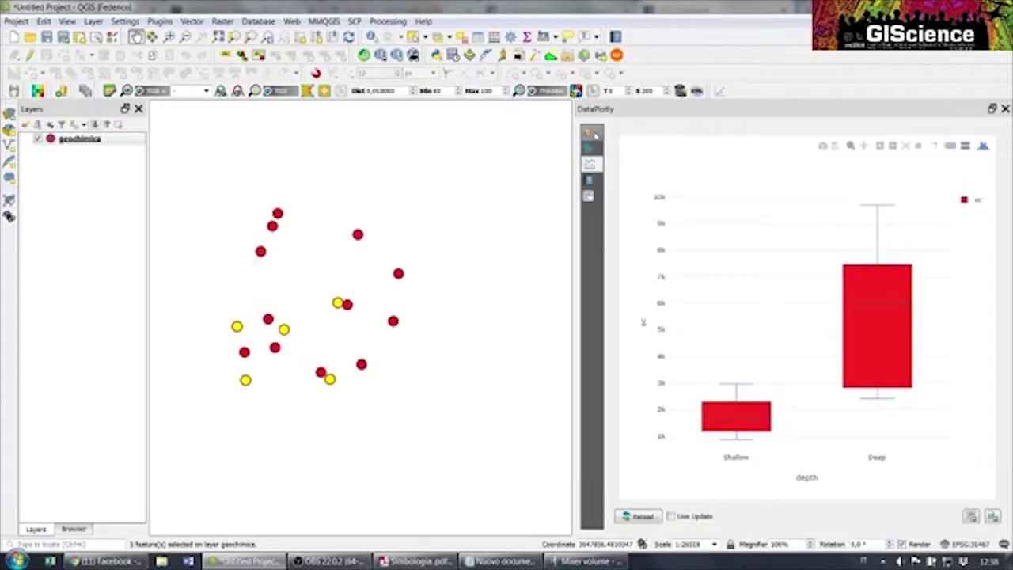
click(591, 133)
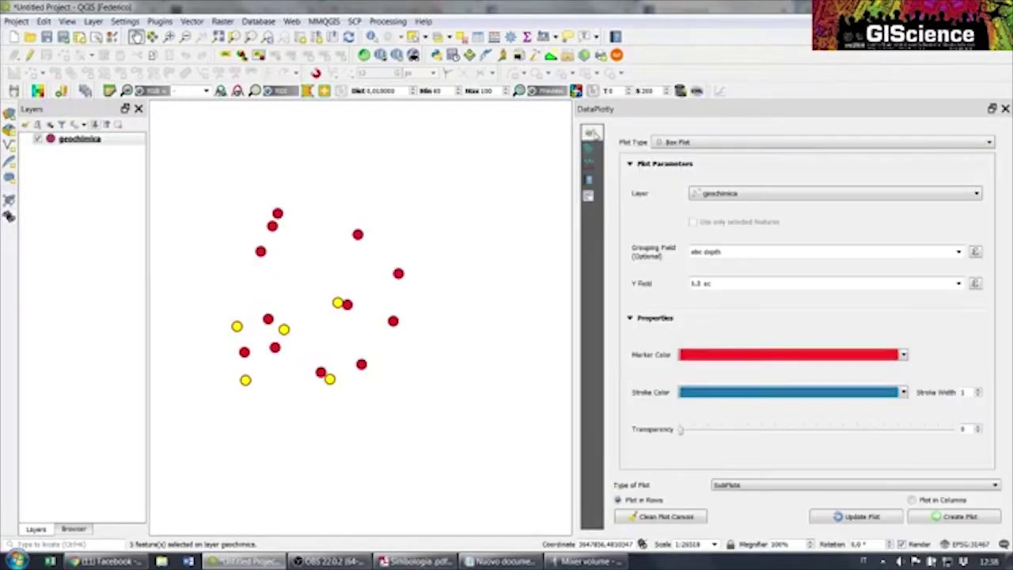
Configure a geochimica scatter plot with na as the X field, keeping ec as the Y field
click(679, 144)
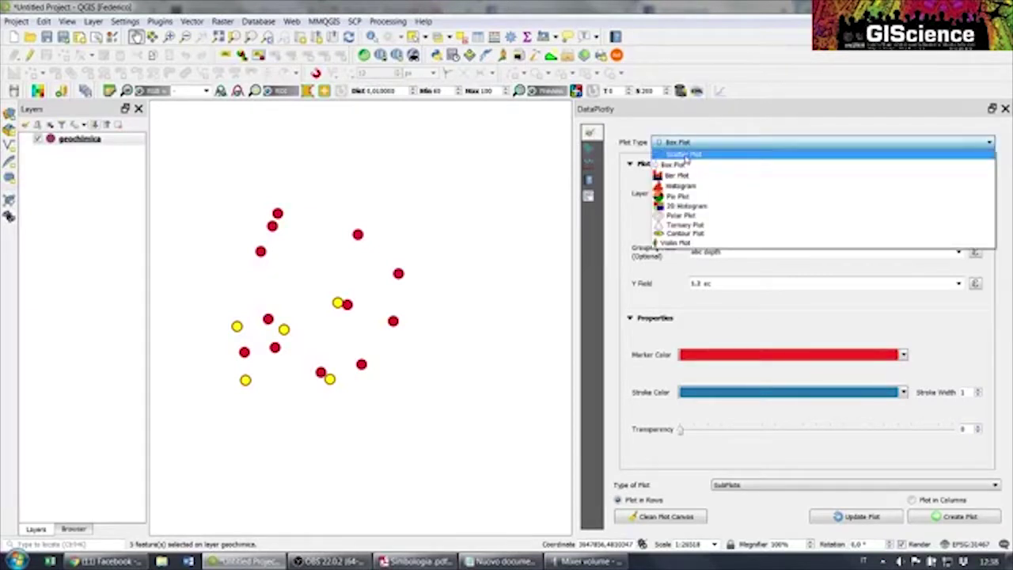
click(684, 156)
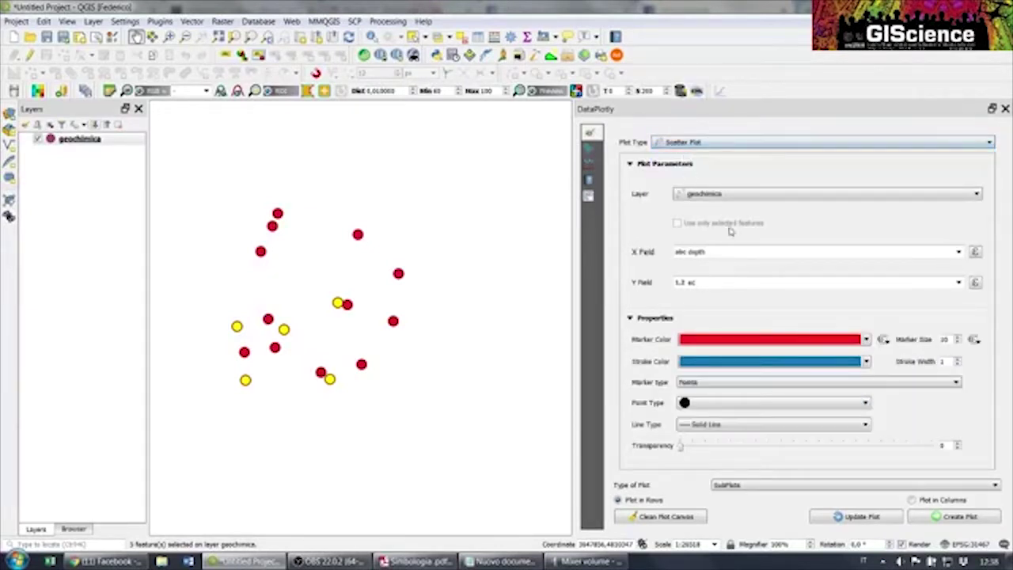
click(959, 252)
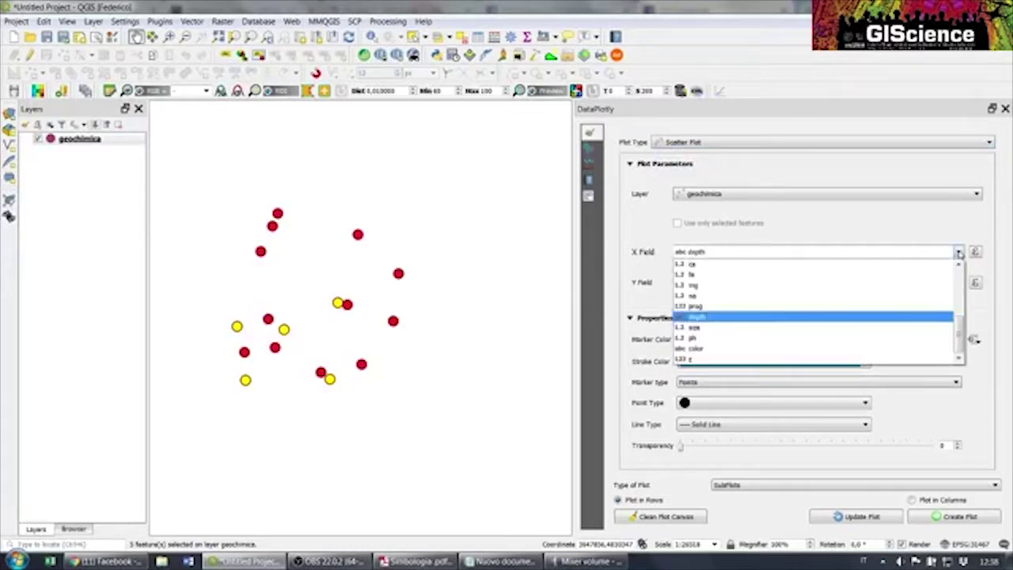
click(899, 295)
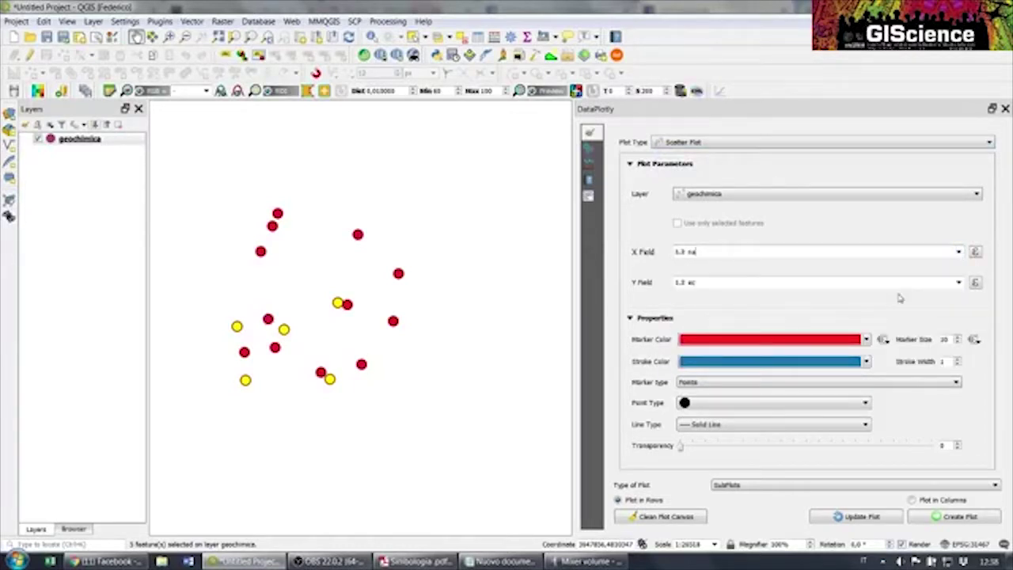
Set the scatter marker color to blue and create the plot as a subplot beside the box plot
click(866, 339)
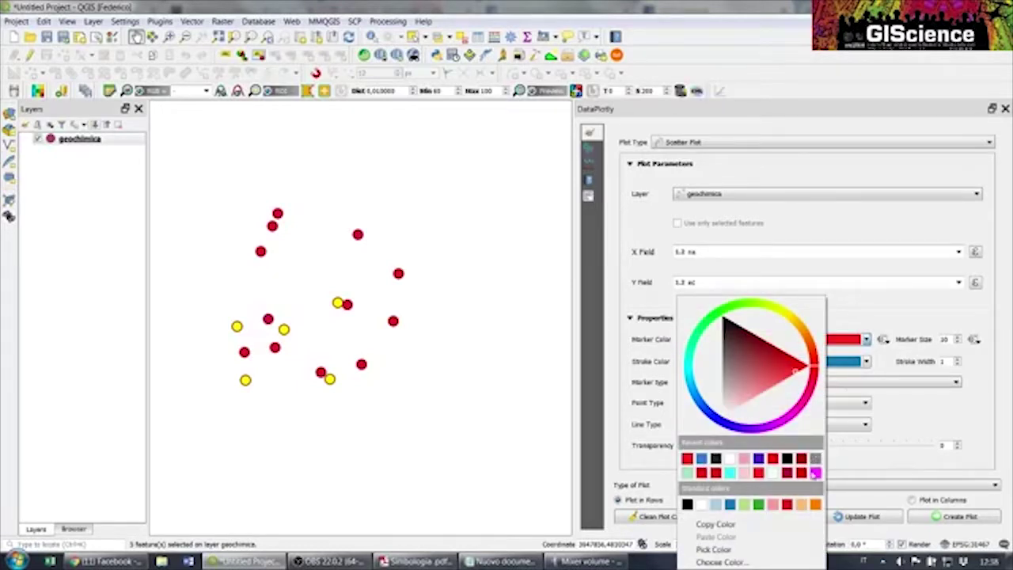
click(802, 473)
click(865, 340)
click(715, 458)
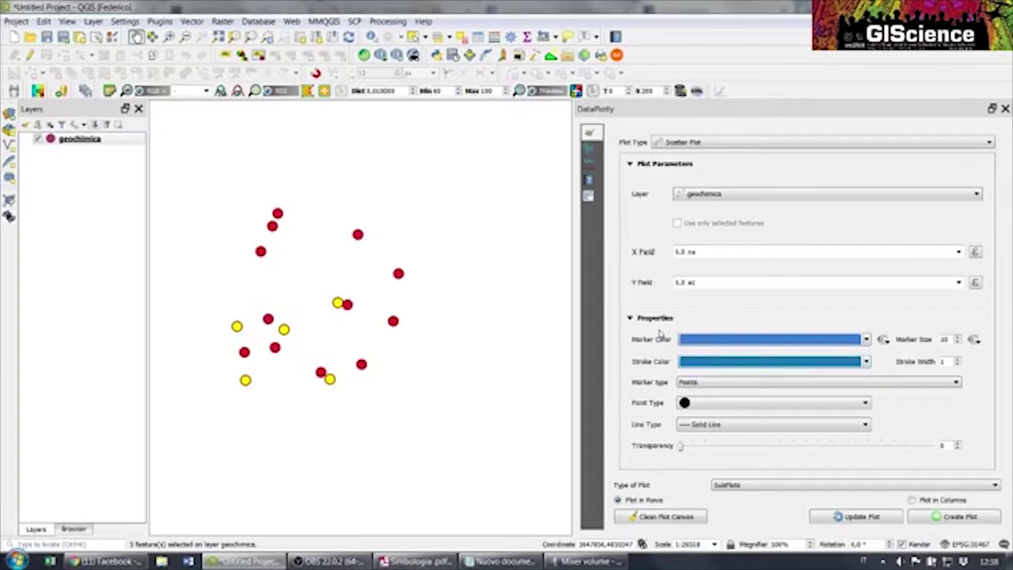
click(934, 516)
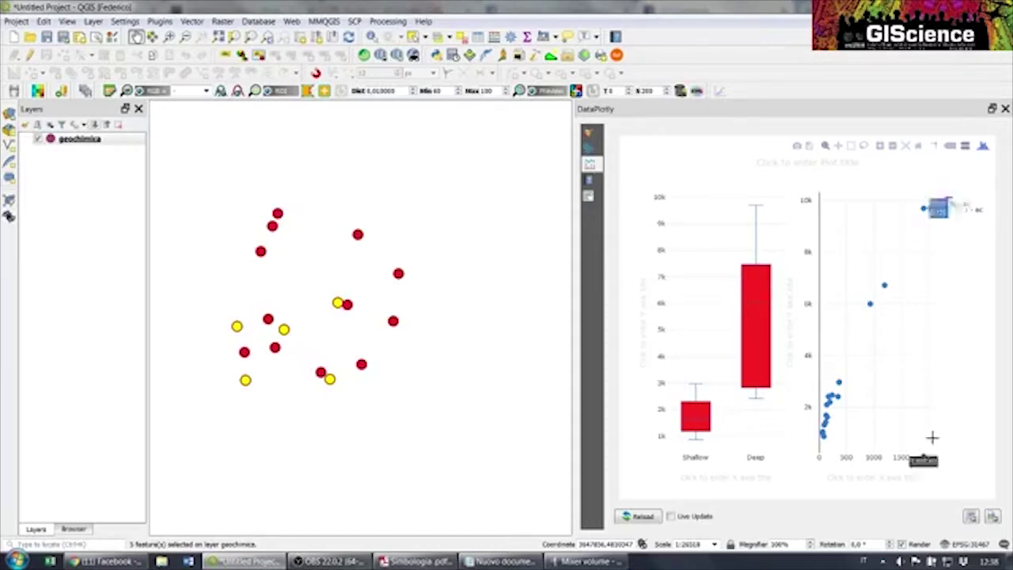
Select the map features of the Shallow box, then the single feature of the scatter point near 6k ec
click(588, 133)
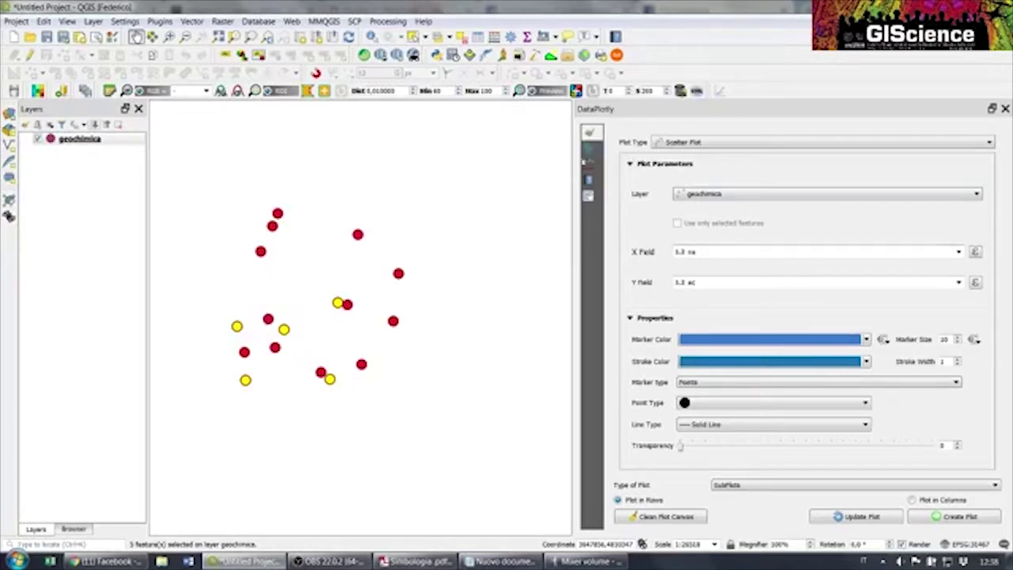
click(586, 163)
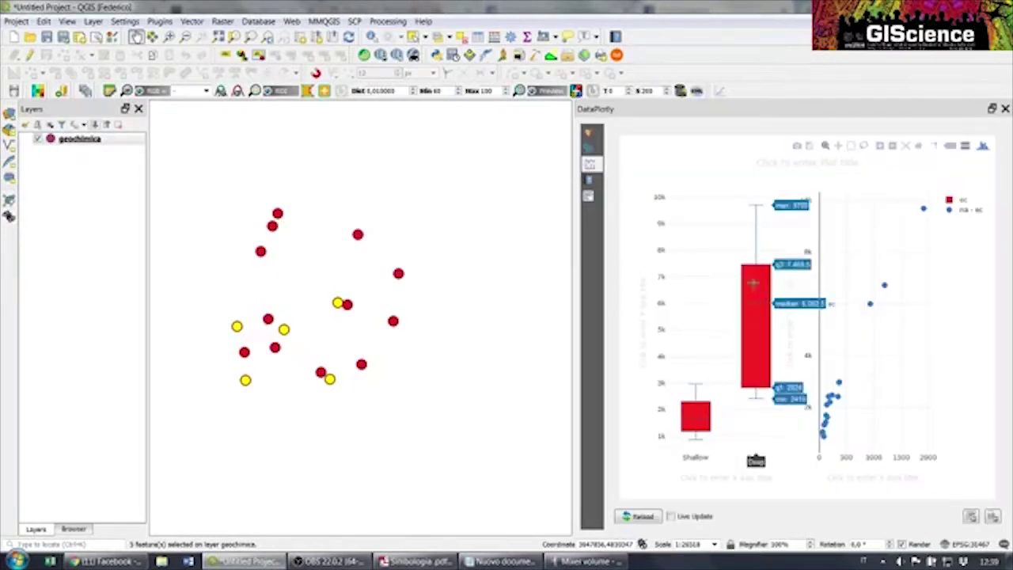
click(694, 414)
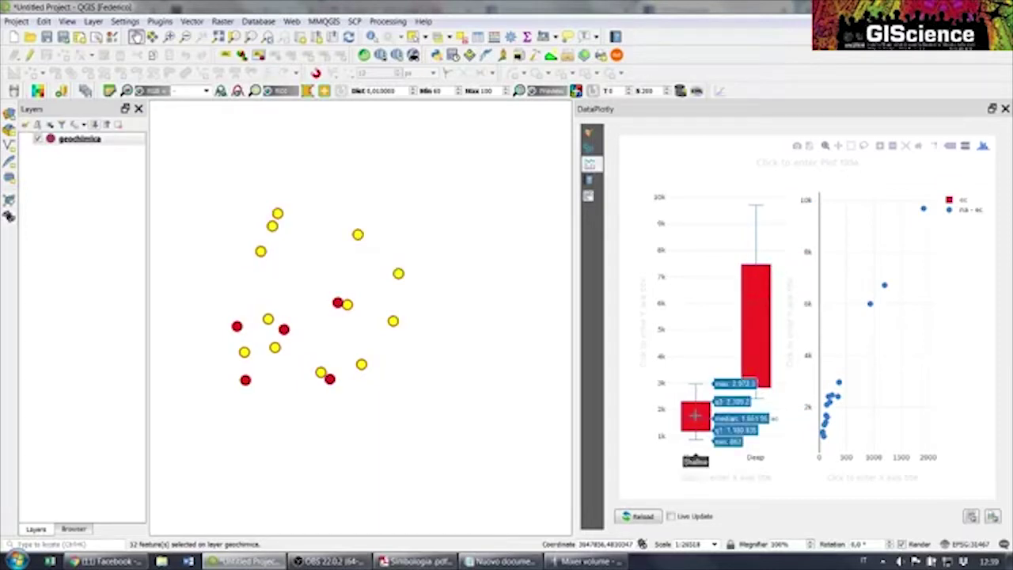
click(839, 382)
click(866, 303)
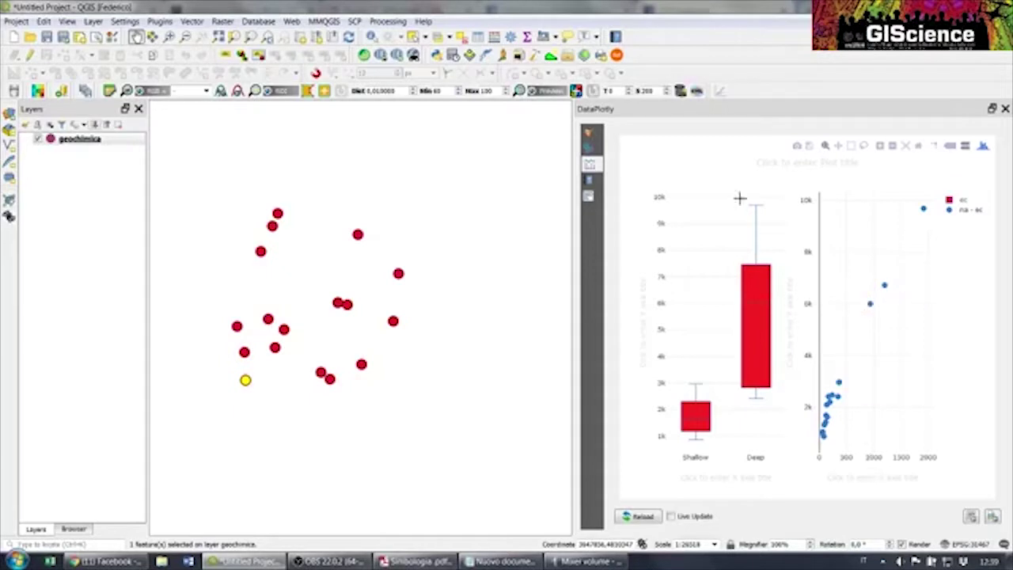
Review the scatter plot's line types and set its marker type to Lines
click(591, 136)
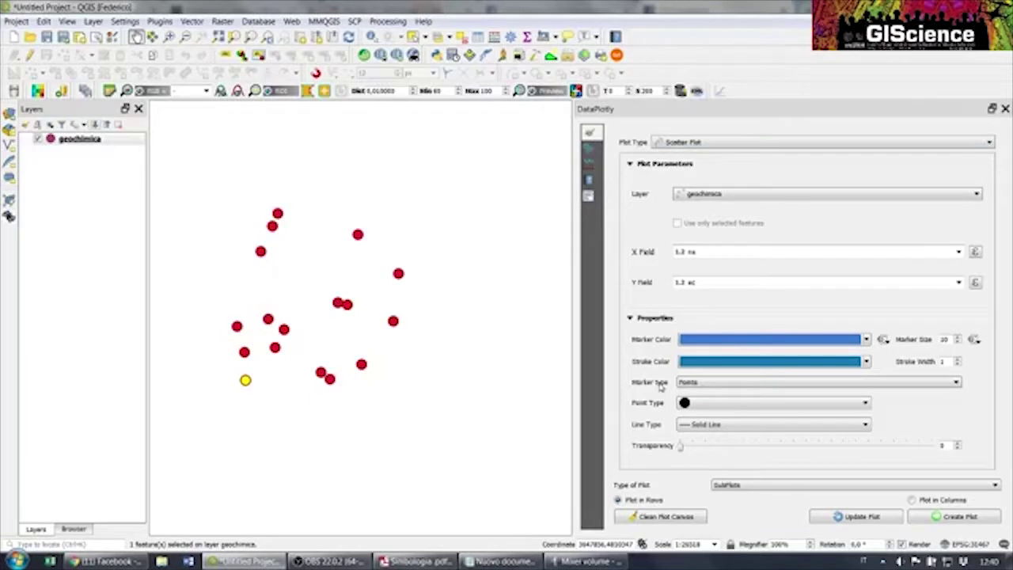
click(712, 425)
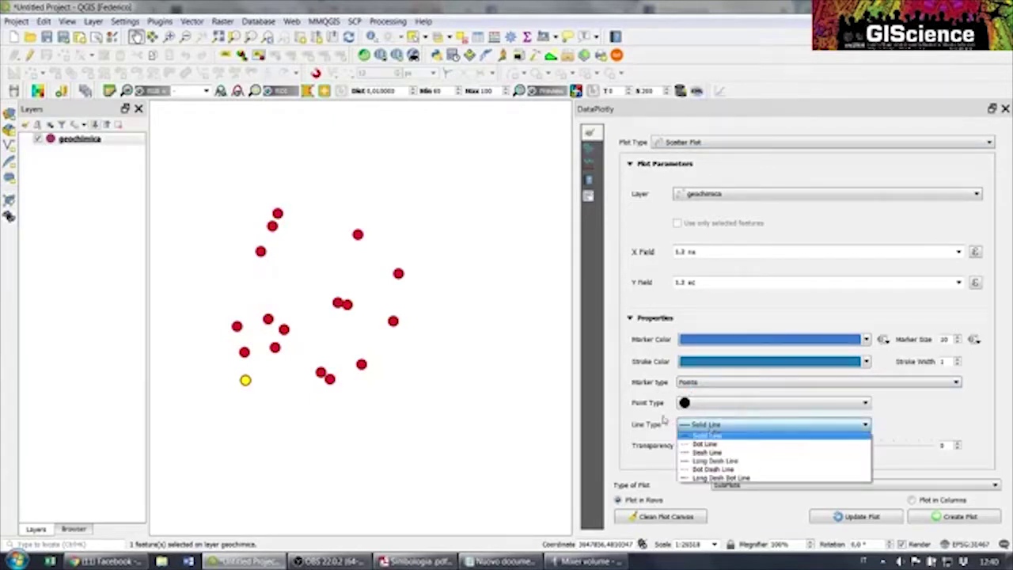
click(665, 420)
click(701, 382)
click(696, 400)
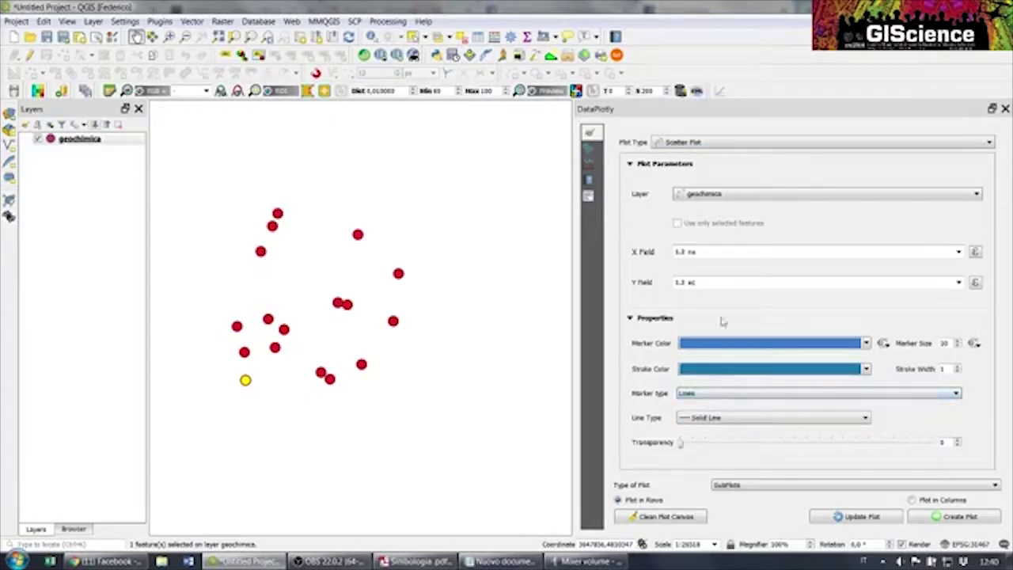
Clear the plot canvas and create the na–ec line plot as a SinglePlot
click(665, 516)
scroll(745, 489, up, 1)
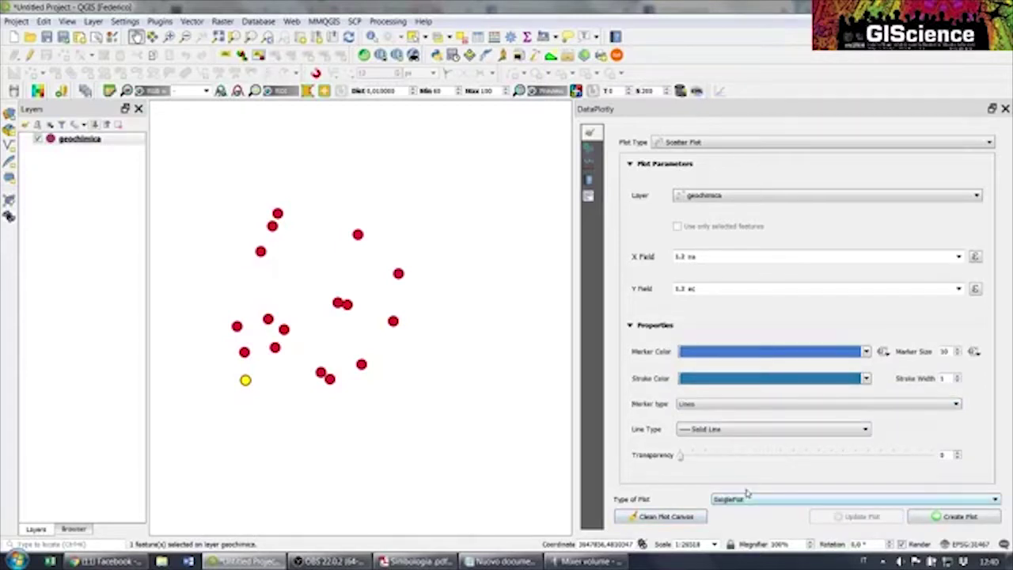
click(917, 515)
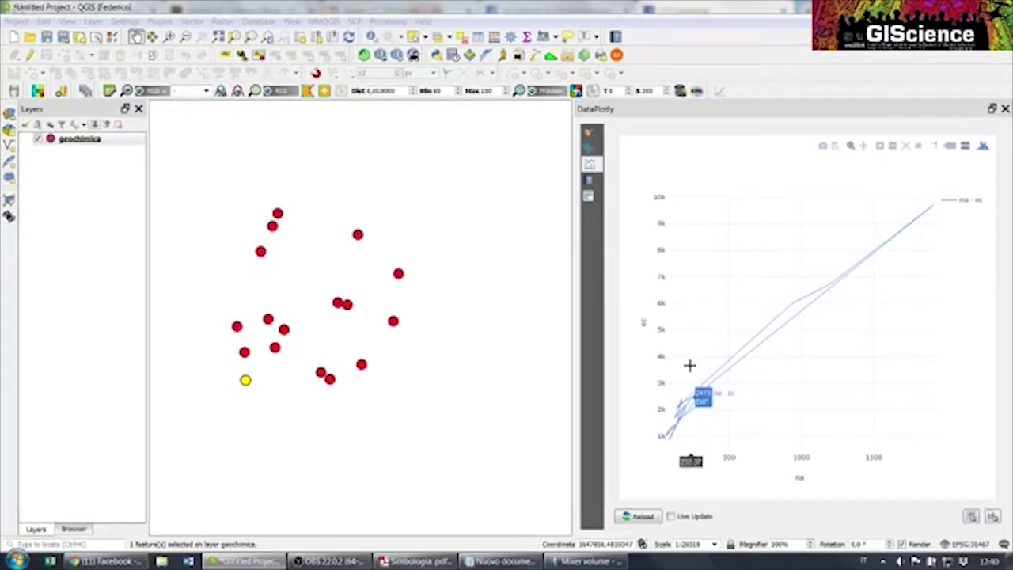
Change the line plot's X field to id and update the plot
click(589, 132)
scroll(708, 255, down, 2)
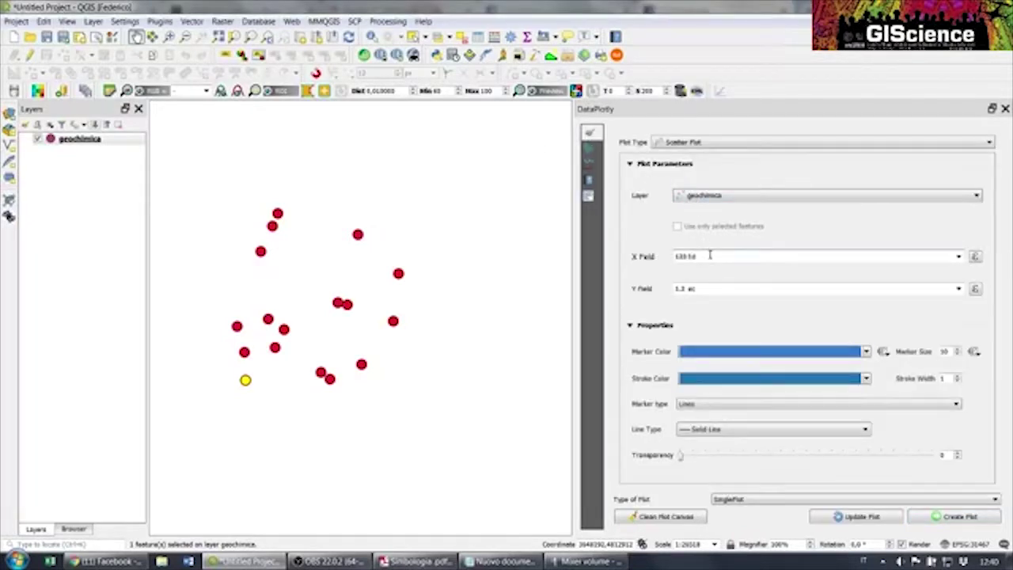
scroll(710, 254, down, 1)
click(863, 517)
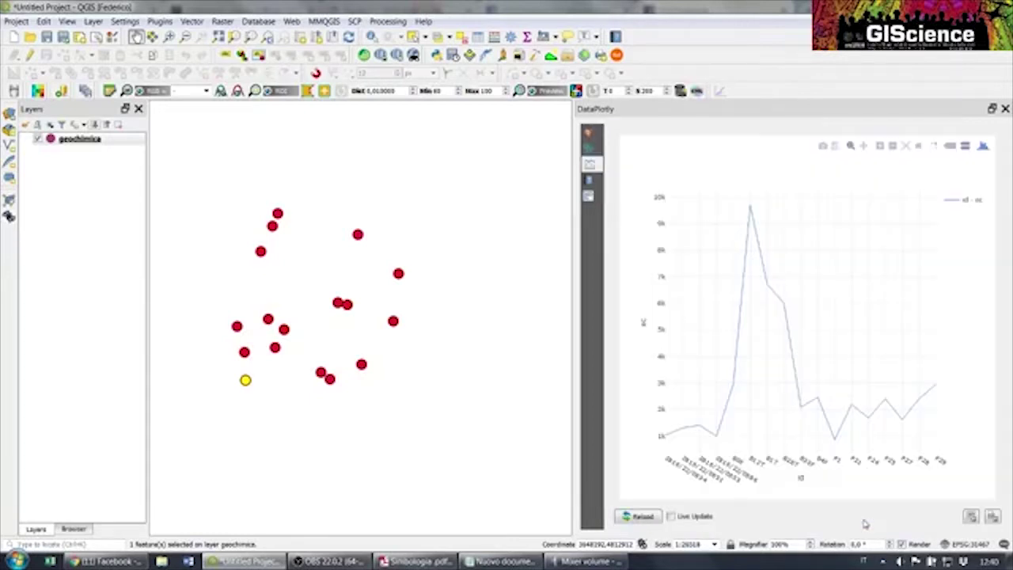
Overlay a Points series of id against the Y expression ec + 10 on the line plot
click(590, 133)
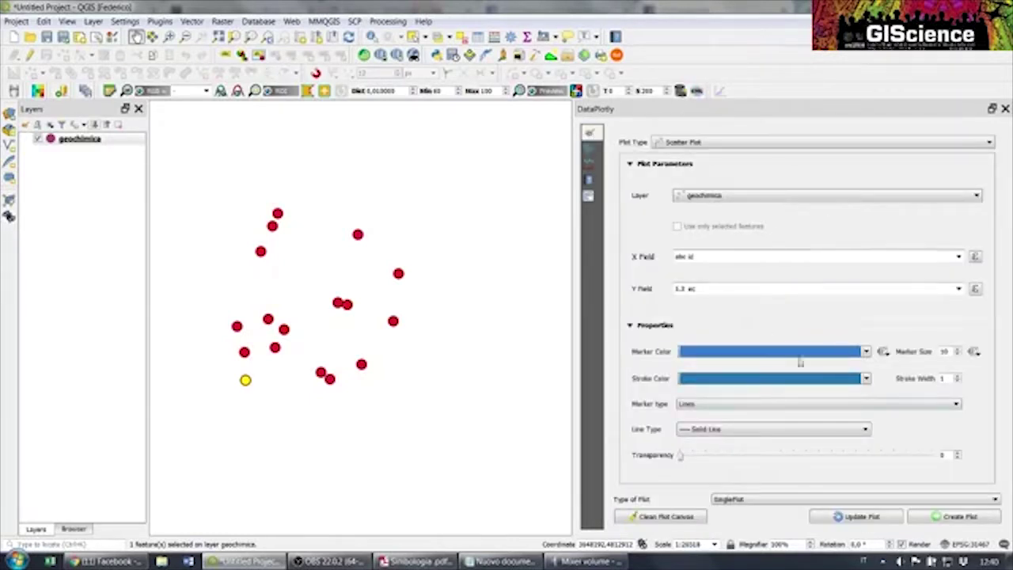
click(728, 406)
click(732, 420)
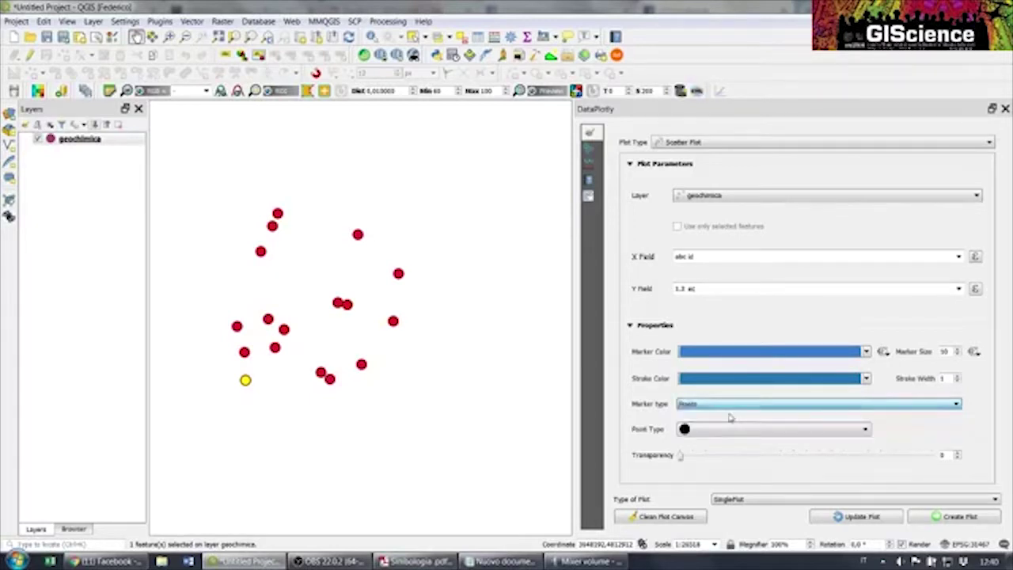
click(747, 286)
text(+ 20)
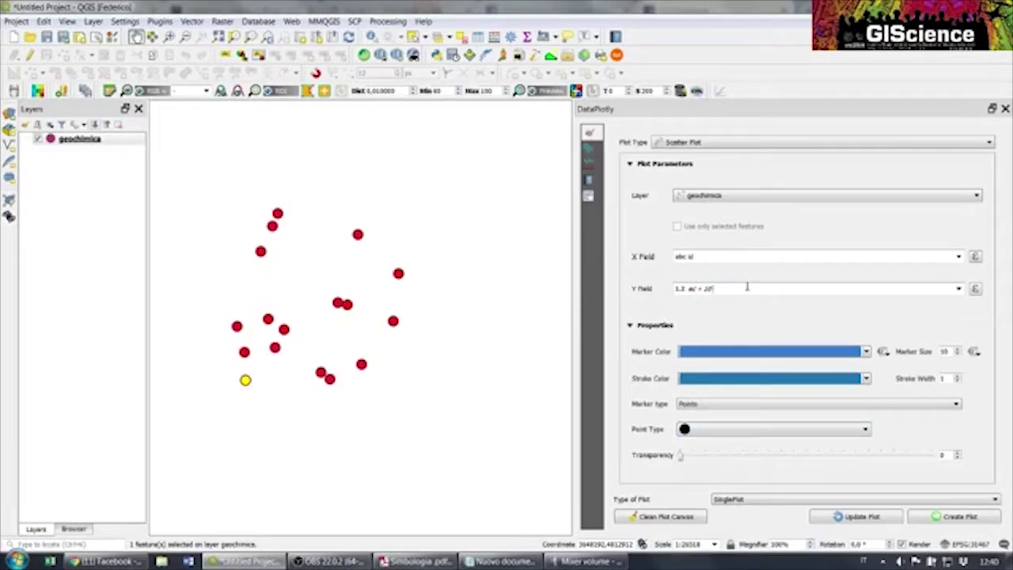
click(939, 516)
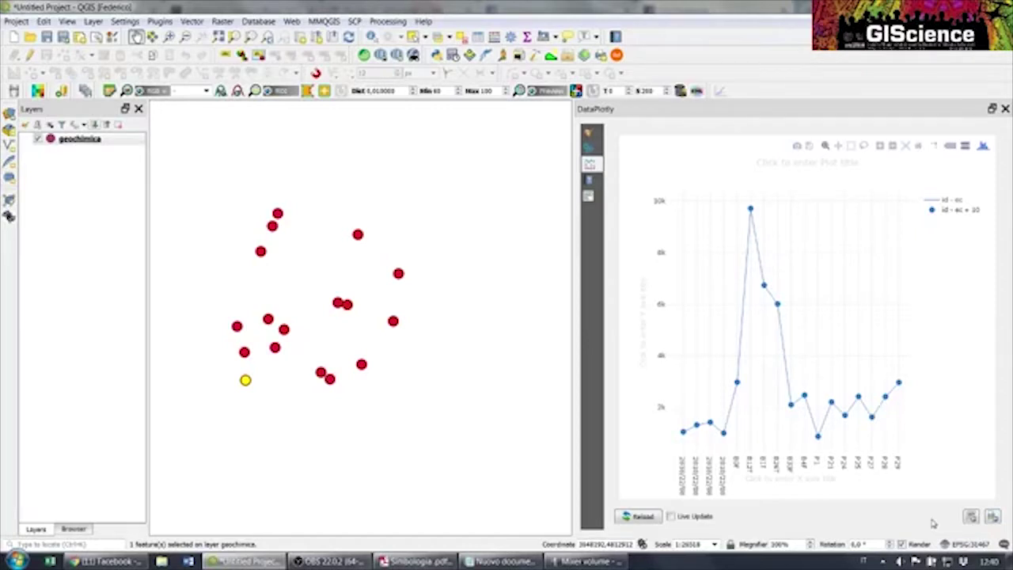
Open the plot's raw HTML code and select all of its text
click(589, 133)
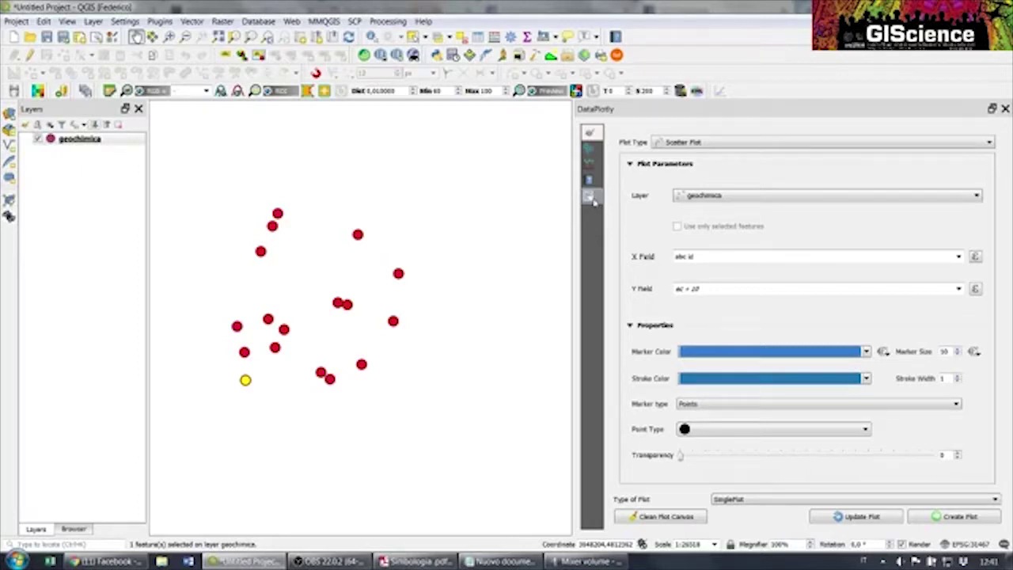
click(592, 200)
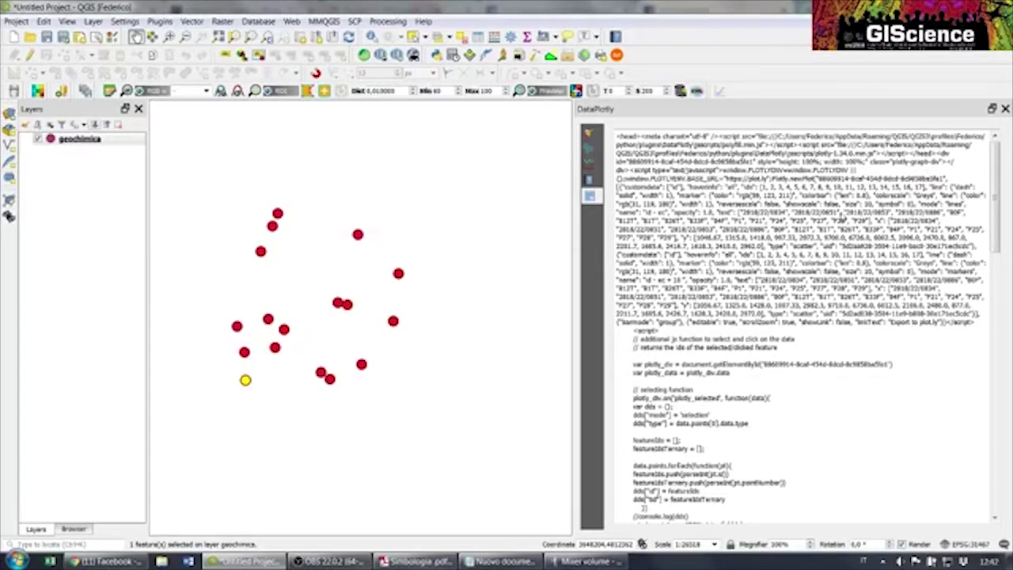
key(ctrl+a)
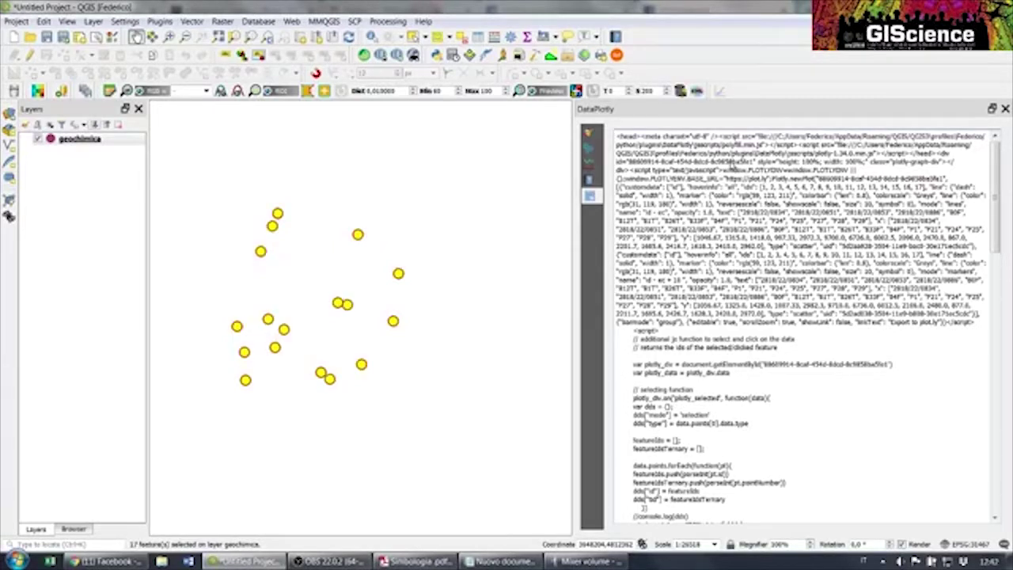
right_click(664, 160)
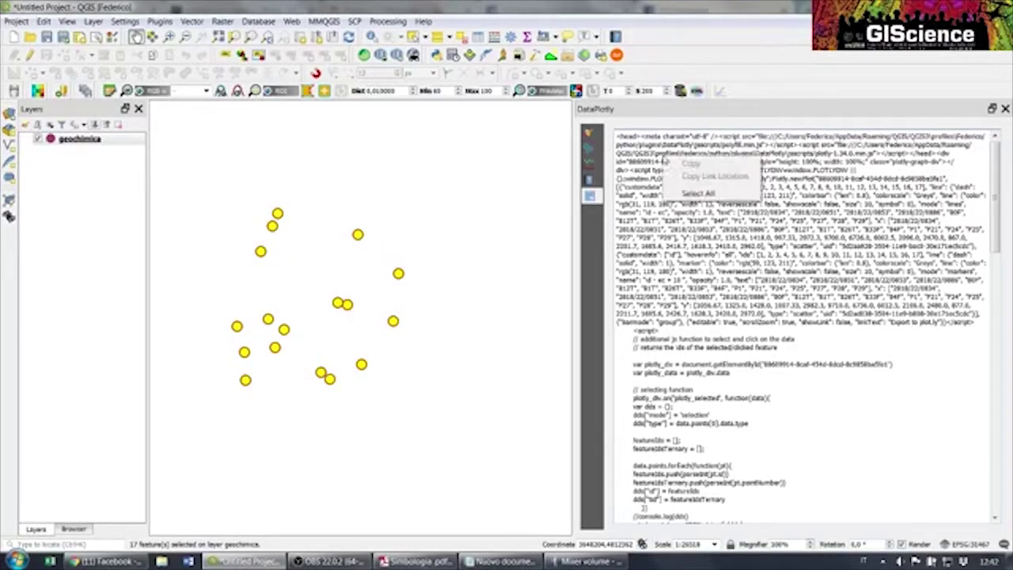
click(683, 191)
click(683, 190)
right_click(686, 188)
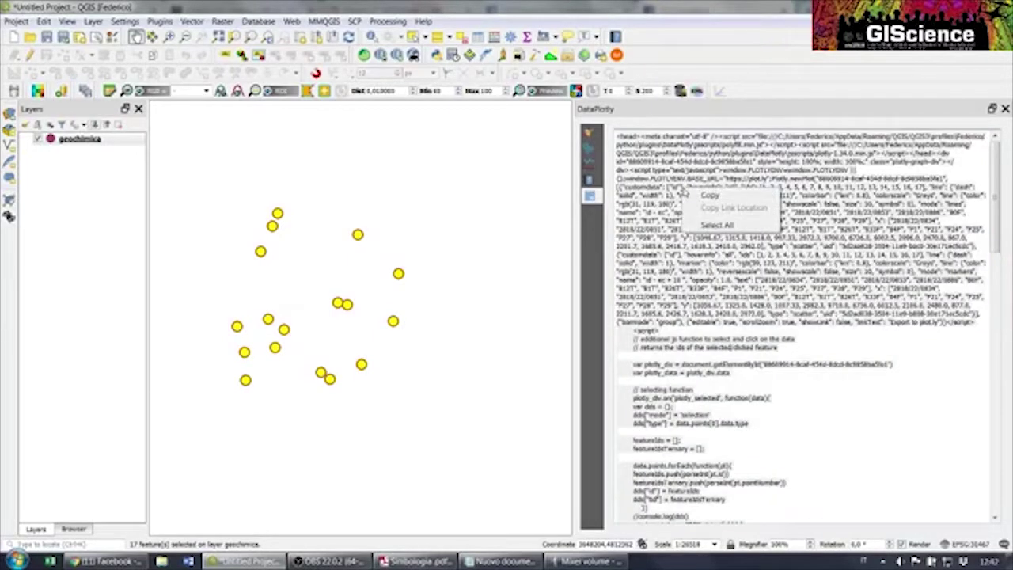
click(716, 225)
click(694, 216)
right_click(694, 216)
click(714, 234)
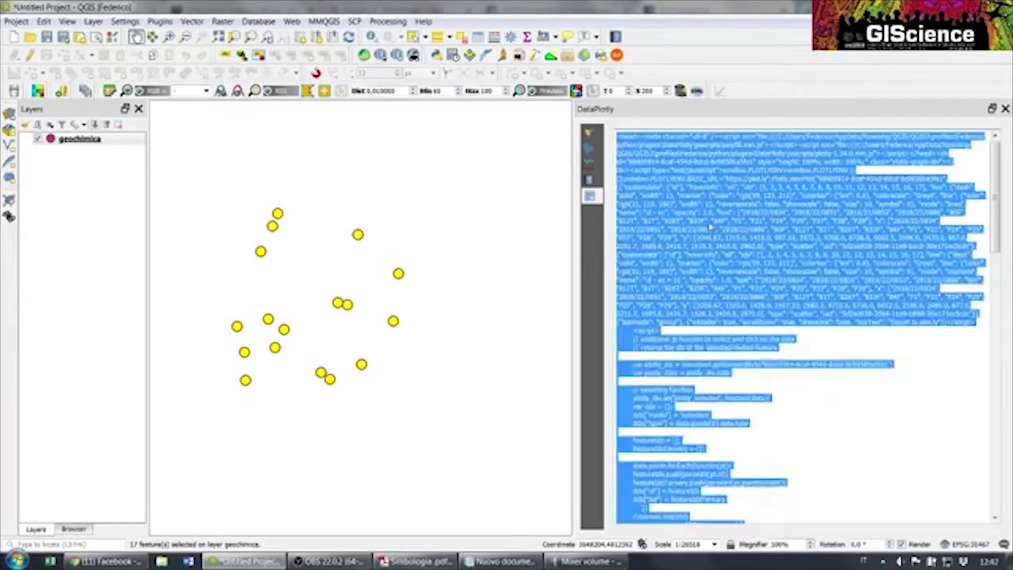
Create a new print layout titled gg
click(80, 37)
text(ok)
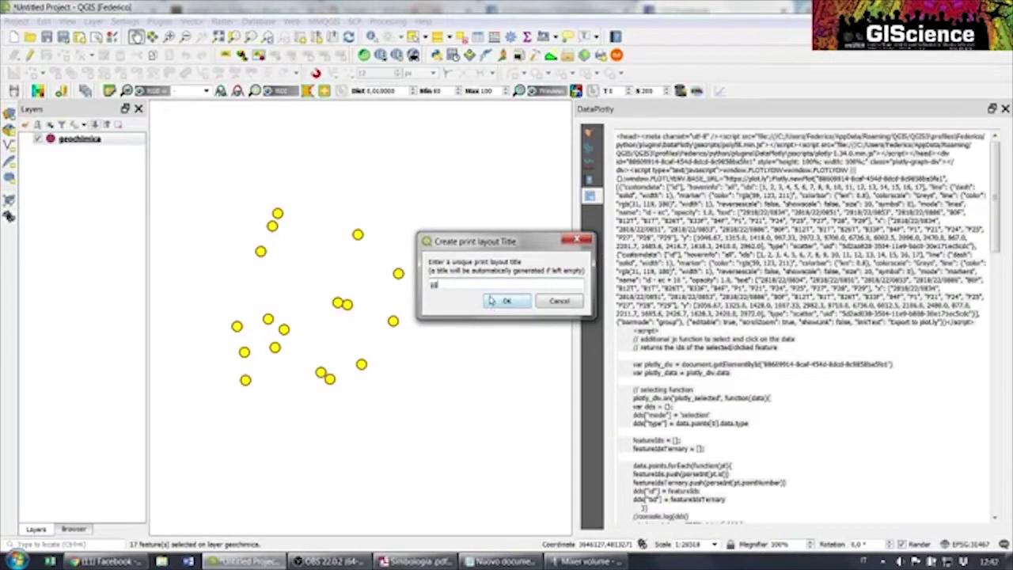
click(494, 303)
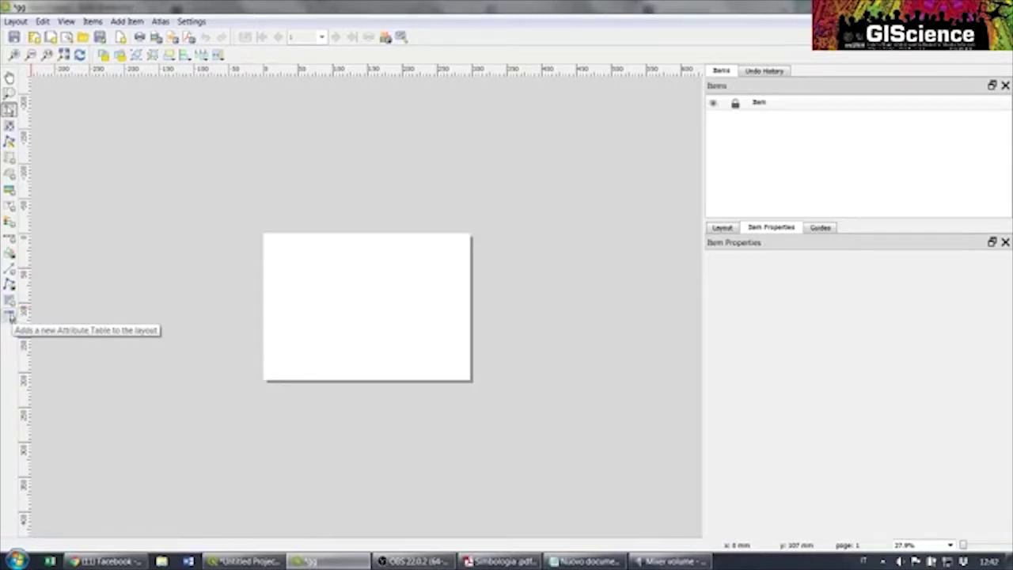
Add an HTML frame to the layout page, paste the copied plot code as its source and refresh the HTML
click(10, 300)
drag(288, 255, 399, 348)
click(739, 307)
click(756, 341)
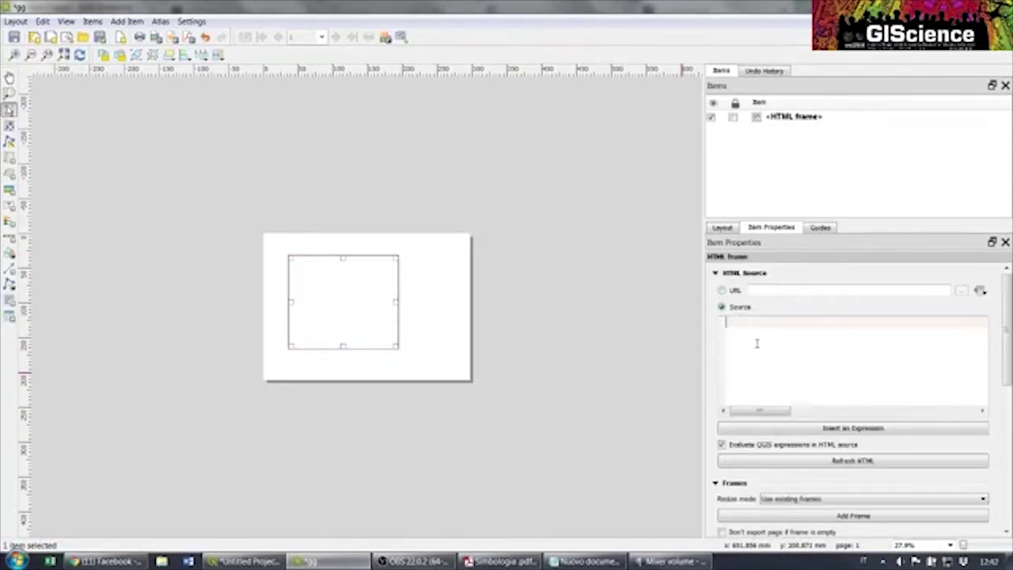
key(ctrl+v)
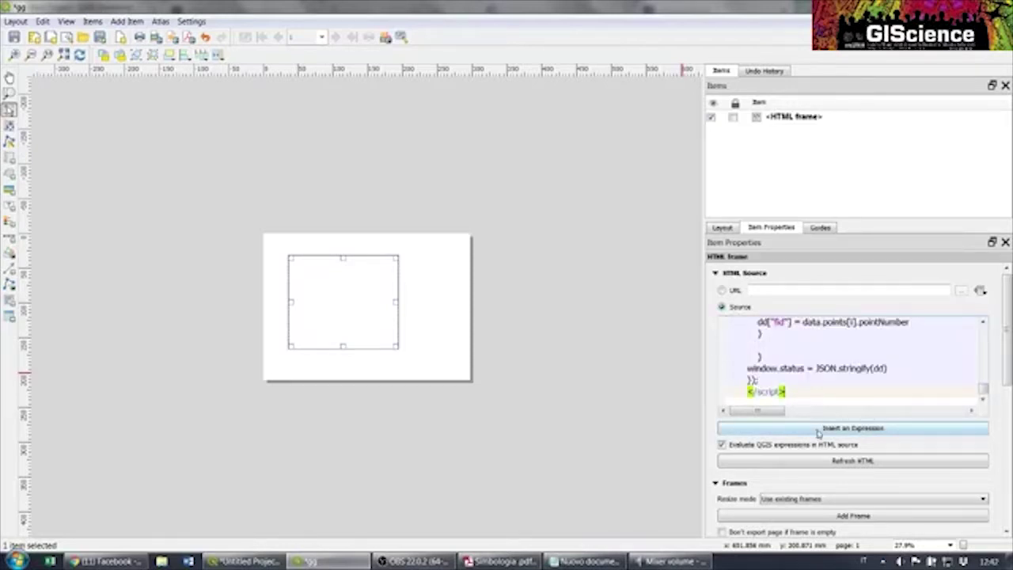
click(826, 461)
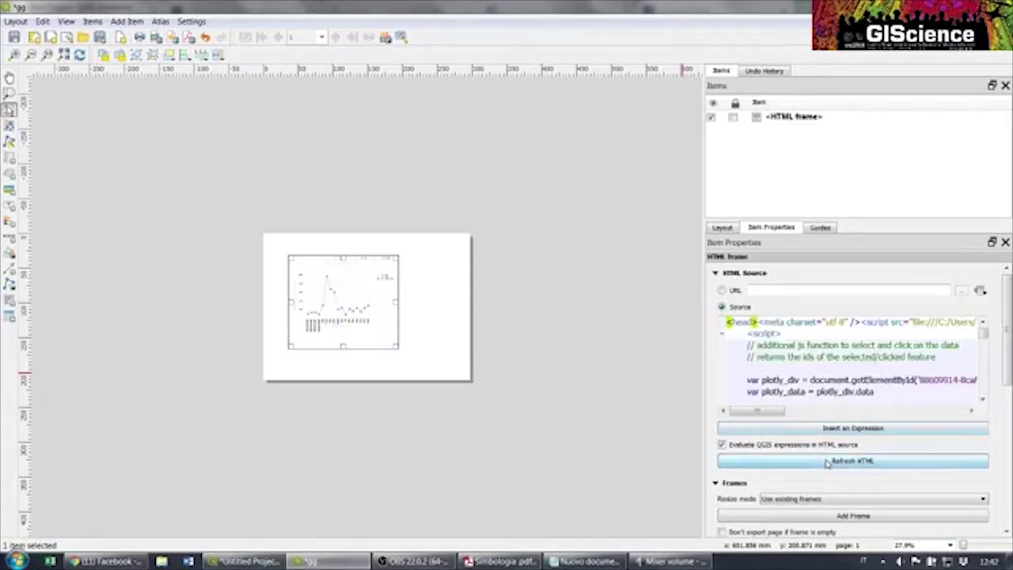
scroll(351, 307, up, 4)
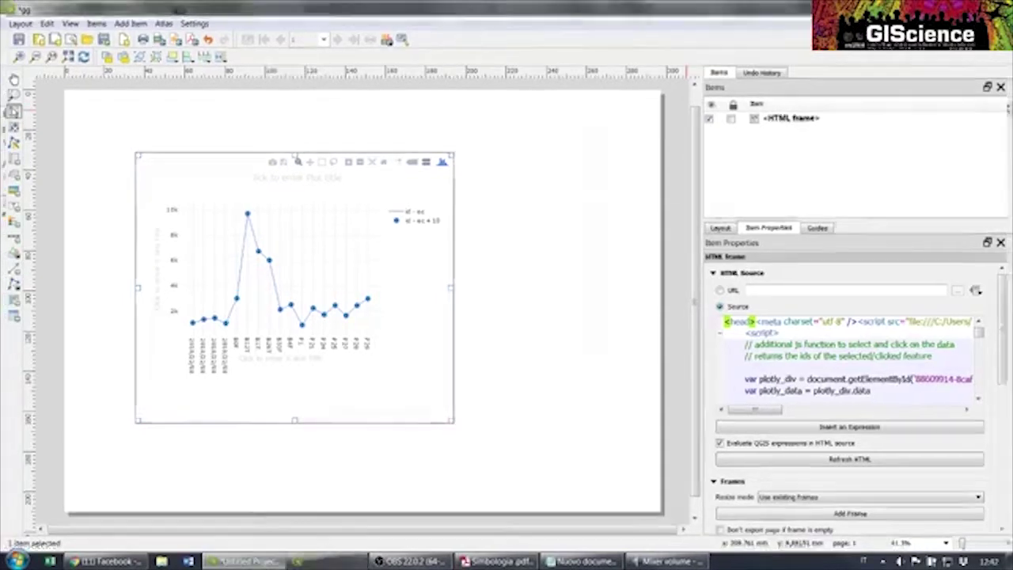
click(1003, 6)
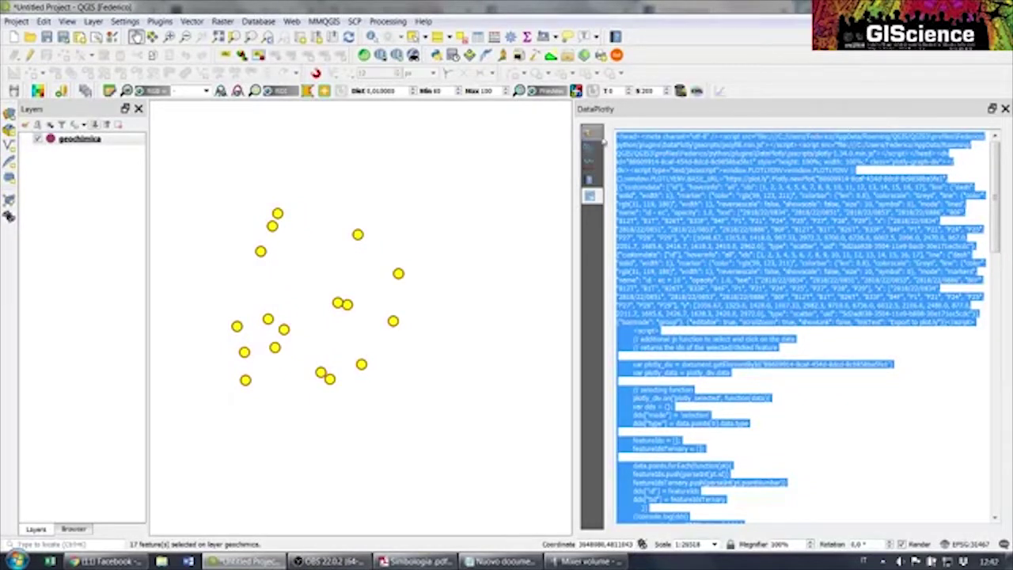
Switch the plot type to Ternary Plot with X field so4, Y field mg and Z field na, and update the plot
click(591, 133)
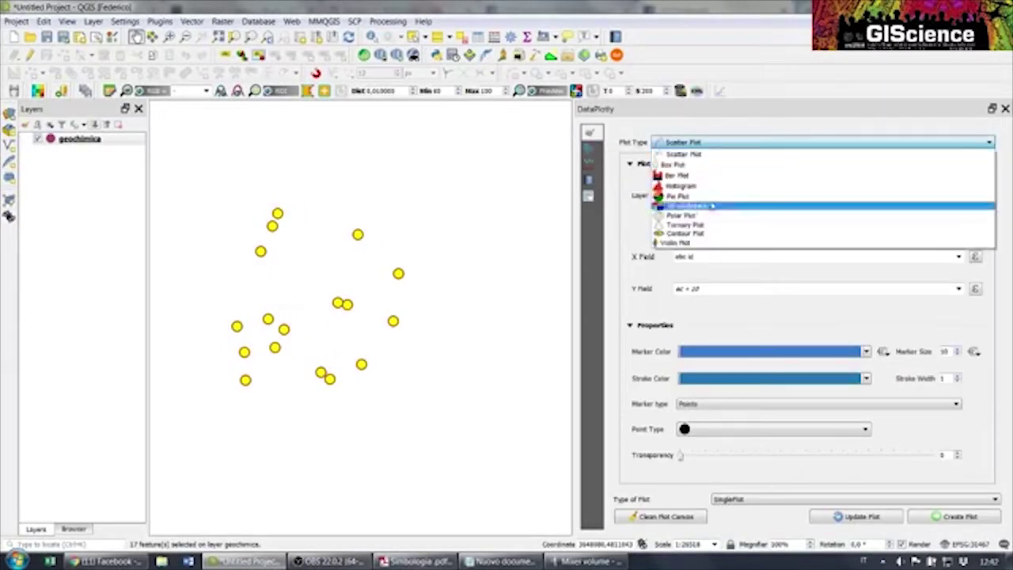
click(719, 226)
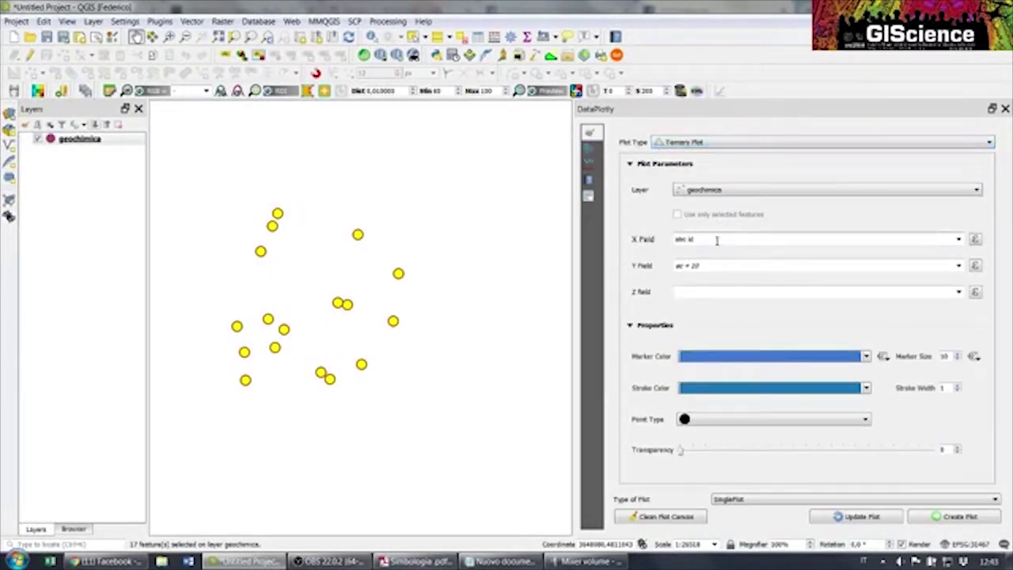
scroll(716, 238, down, 2)
scroll(716, 238, down, 4)
scroll(713, 264, down, 3)
scroll(713, 265, down, 1)
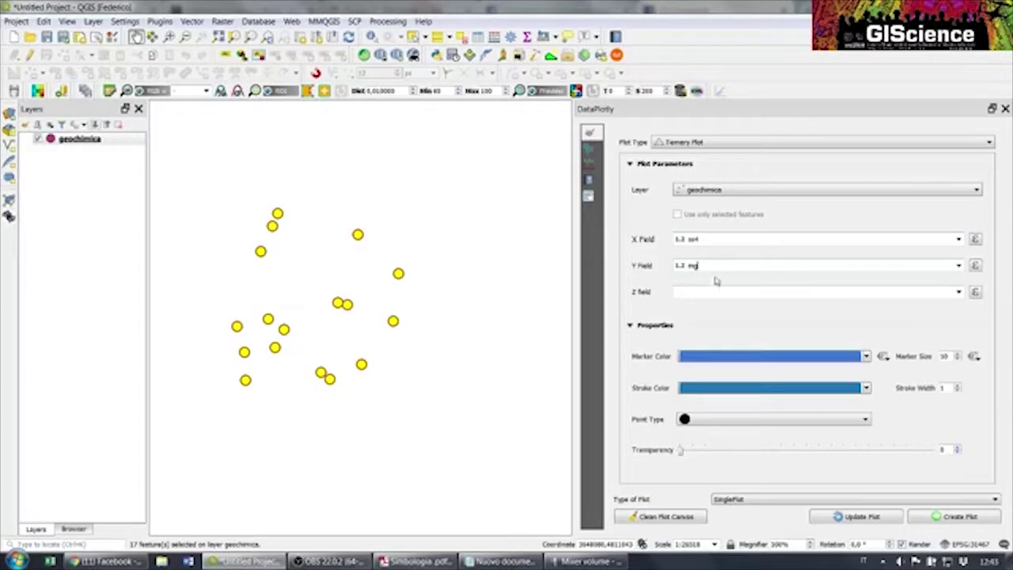
click(719, 293)
text(na)
key(Return)
click(888, 517)
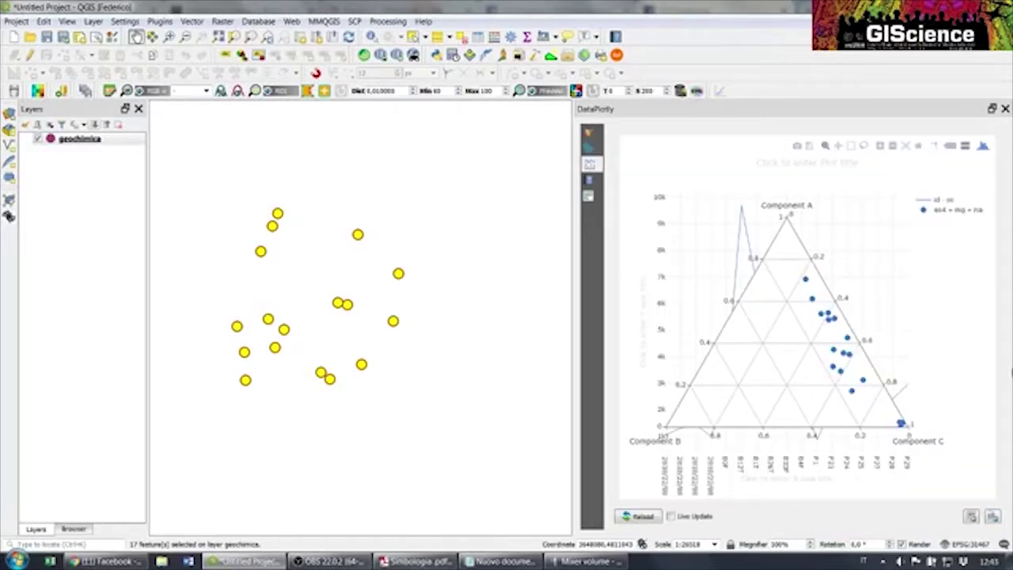
Toggle the id - ec and so4 + mg + na traces from the plot legend and close the DataPlotly panel
click(935, 207)
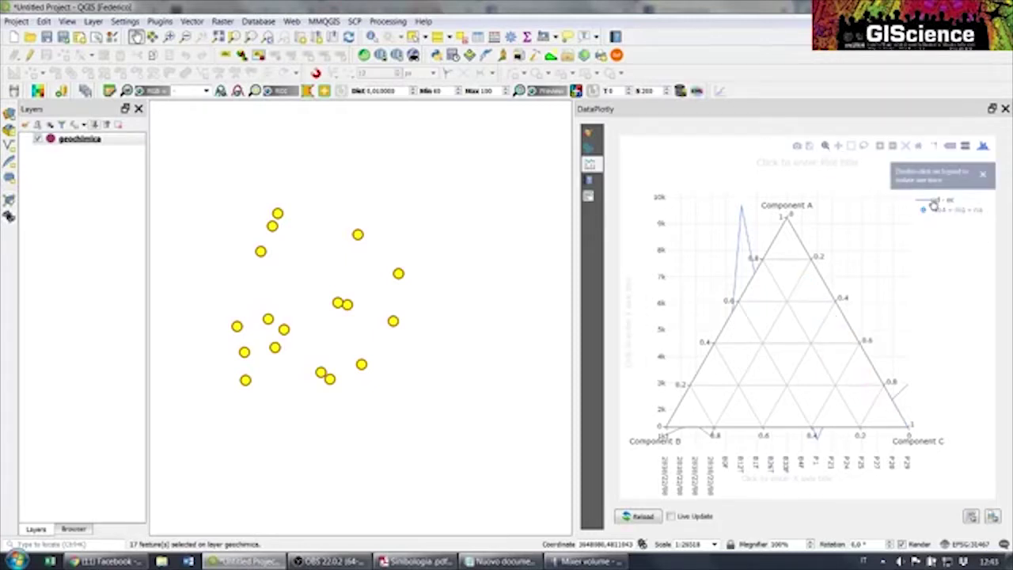
click(934, 207)
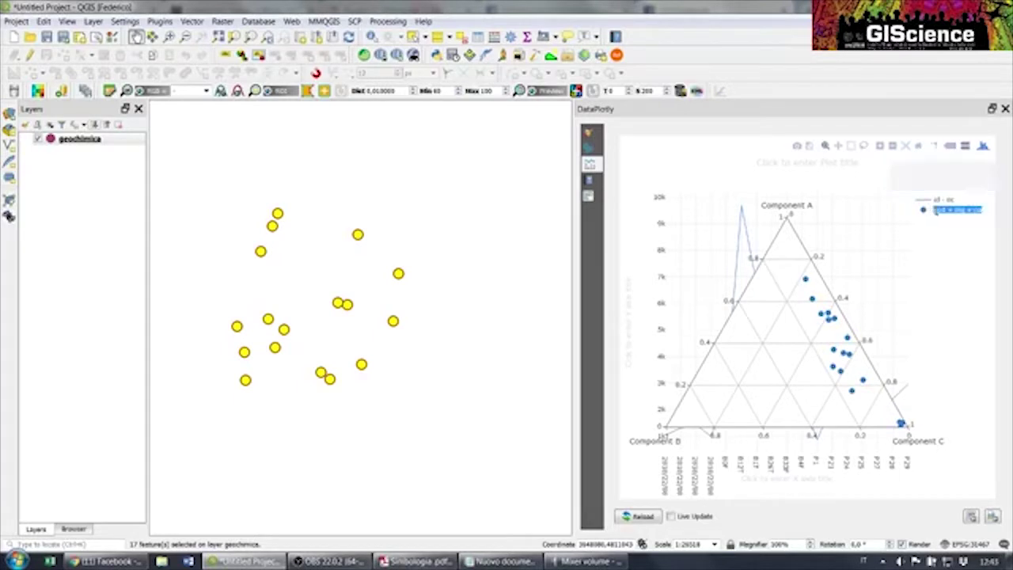
double_click(925, 212)
click(926, 212)
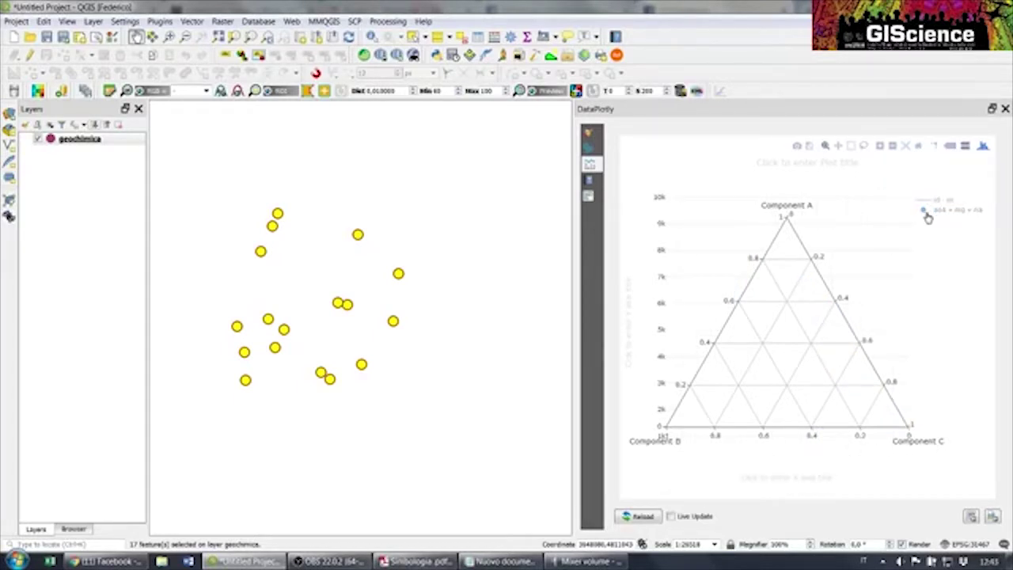
click(1005, 108)
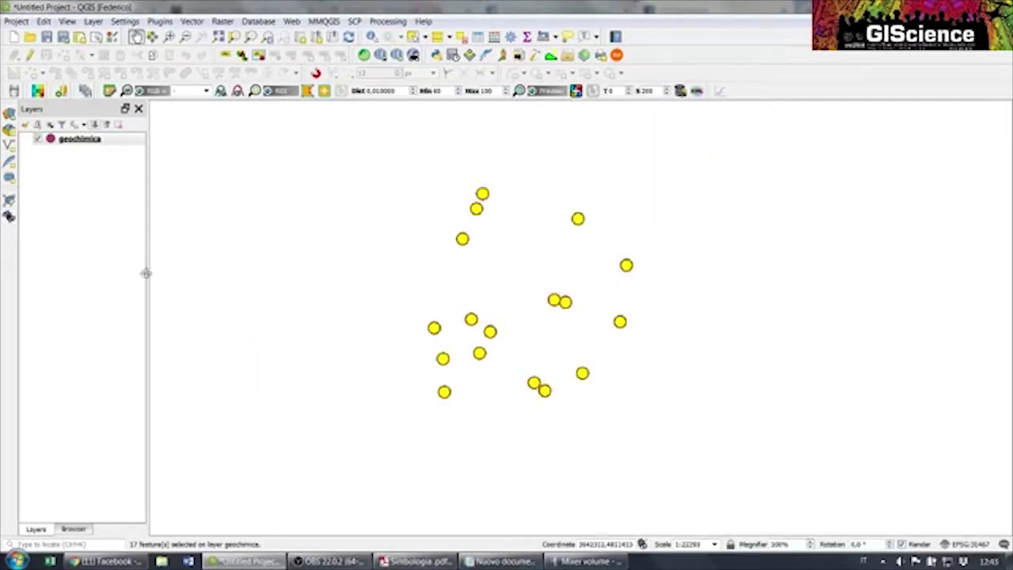
Remove the geochimica layer from the project
click(90, 139)
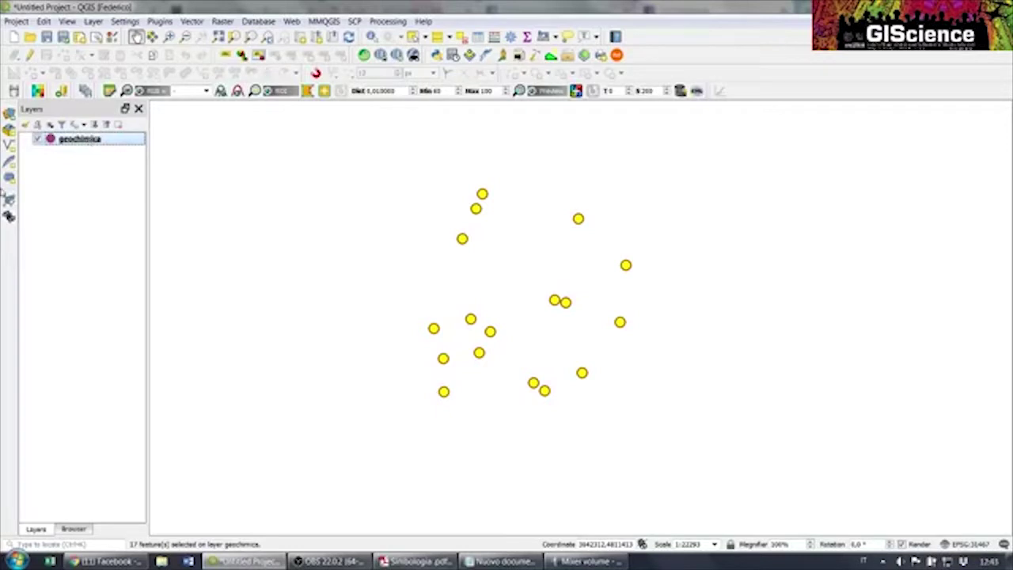
click(118, 125)
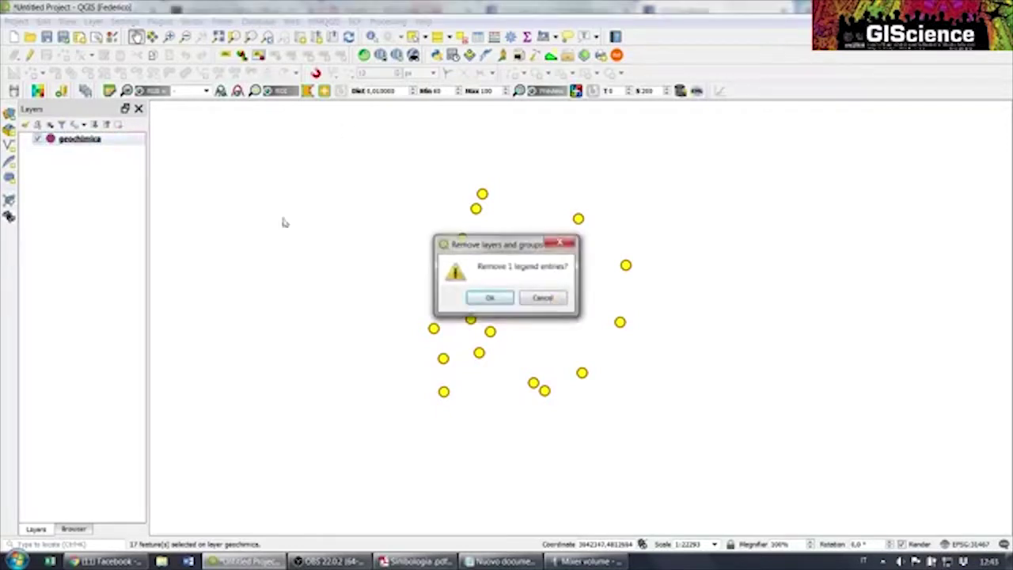
click(487, 298)
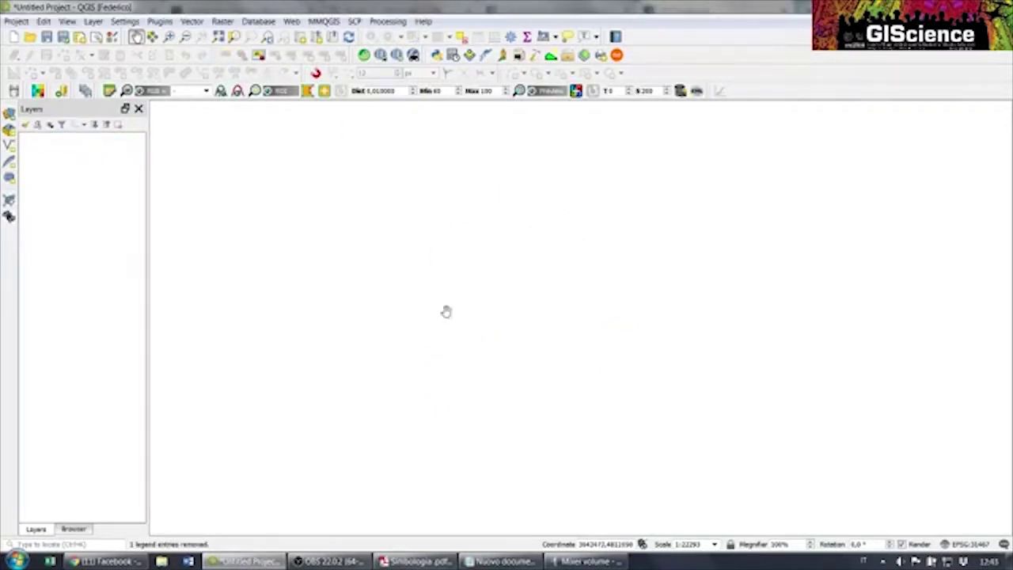
Load the osmgrey, Cholera_Deaths and Pumps layers from the dati.gpkg GeoPackage
click(73, 529)
drag(142, 281, 188, 277)
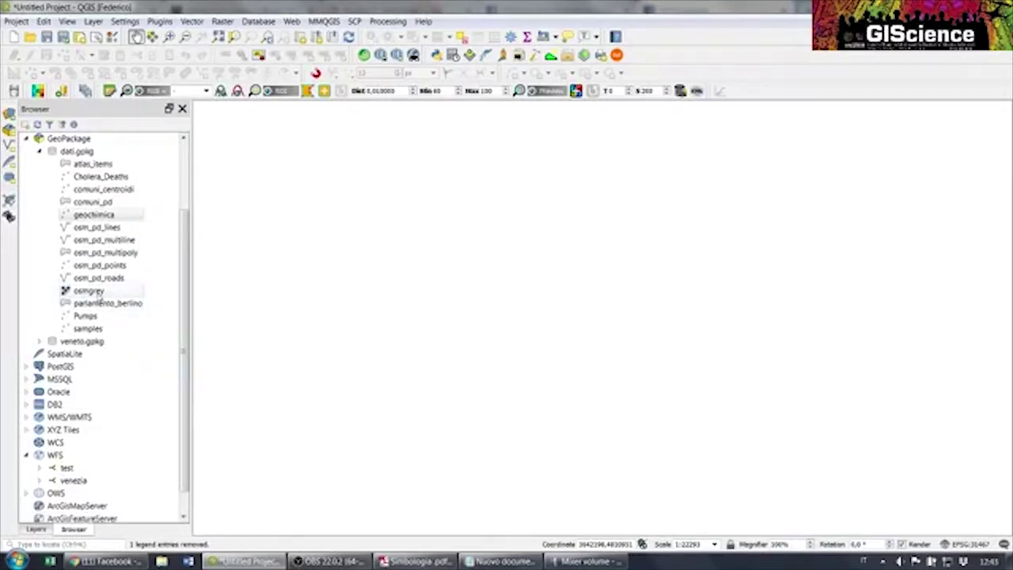
double_click(102, 295)
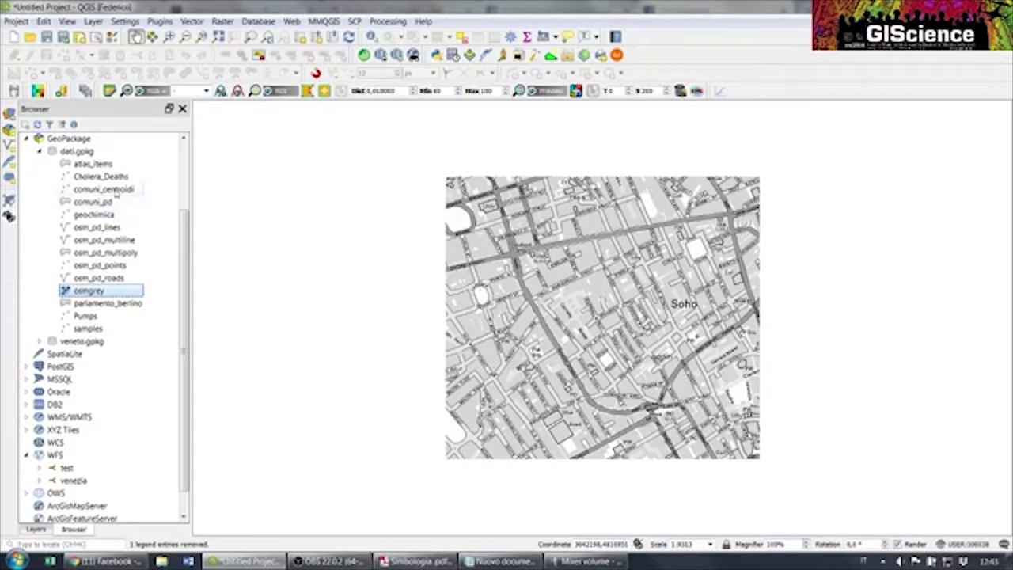
double_click(114, 177)
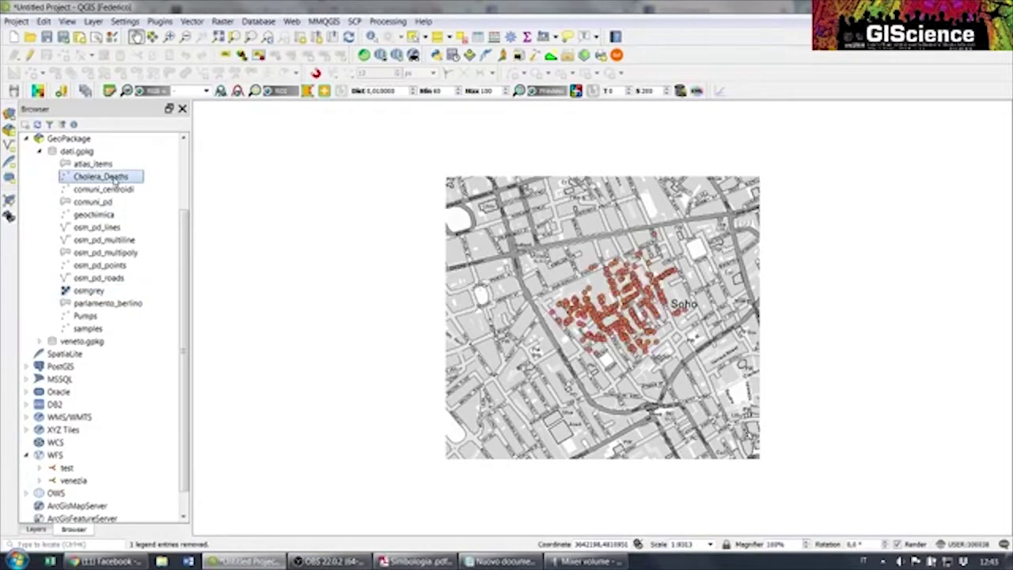
double_click(95, 317)
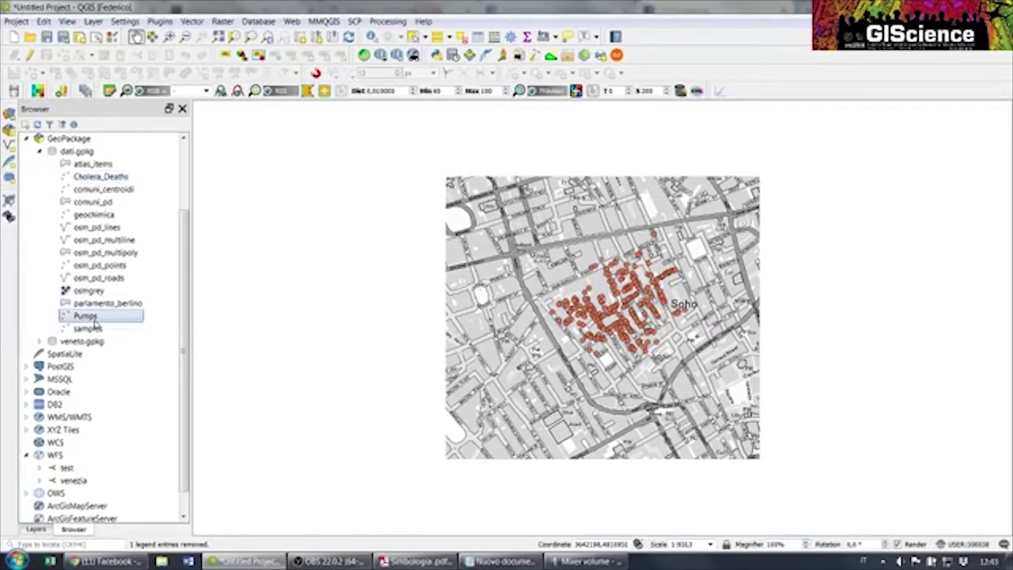
Change the Pumps layer's symbol colour to bright green
click(46, 527)
click(64, 139)
right_click(63, 139)
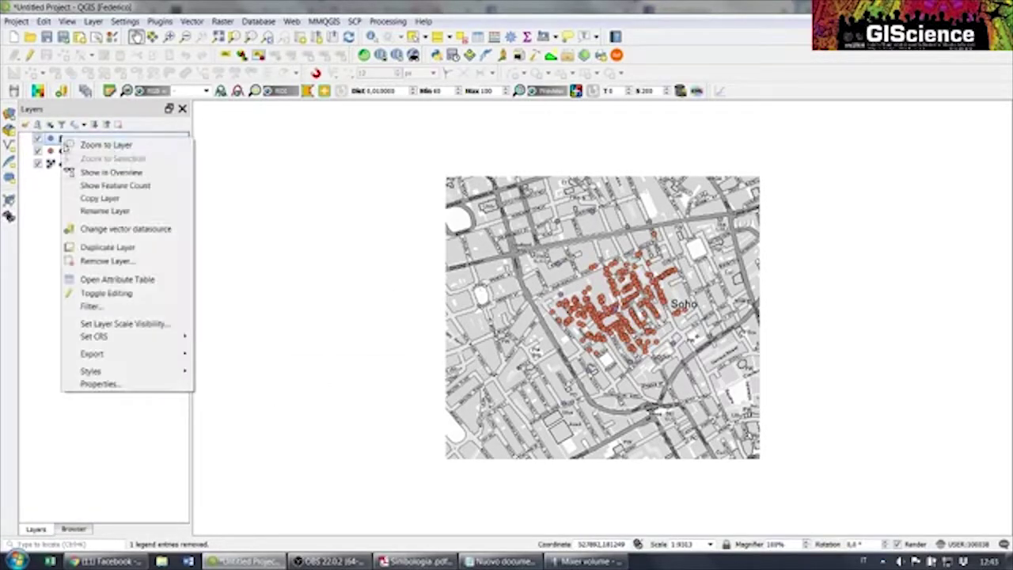
mouse_move(156, 371)
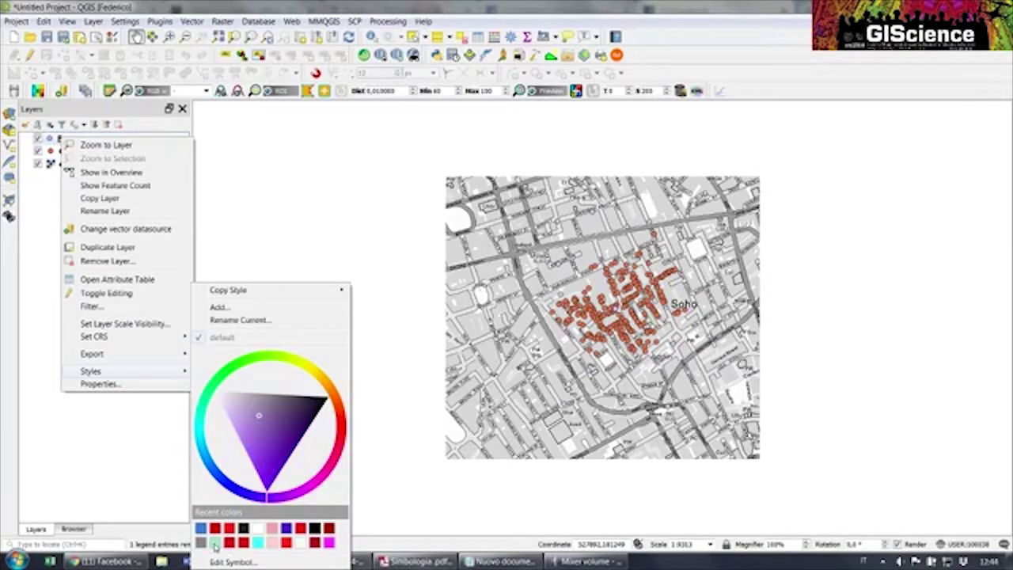
click(308, 368)
click(293, 398)
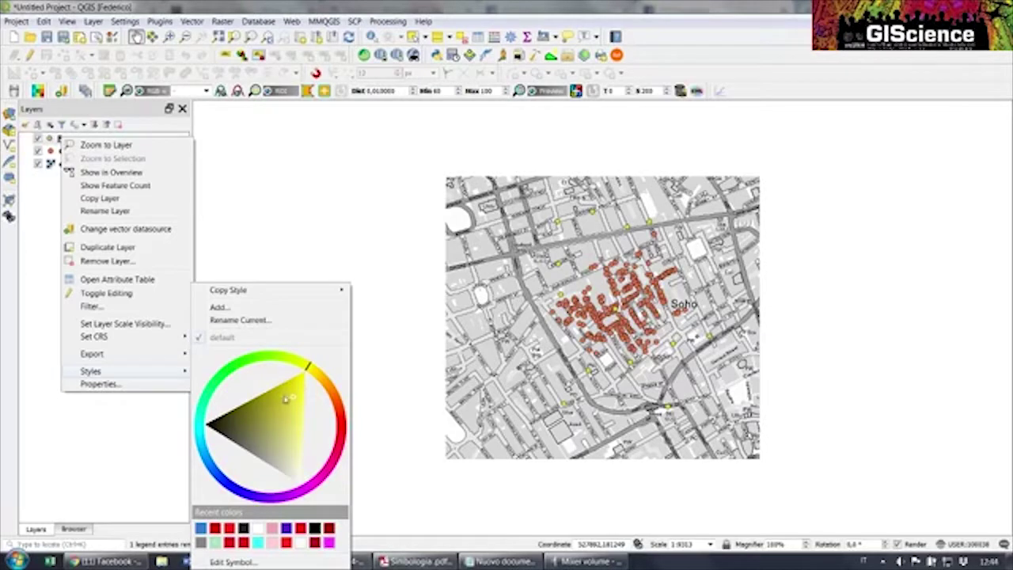
drag(307, 368, 247, 358)
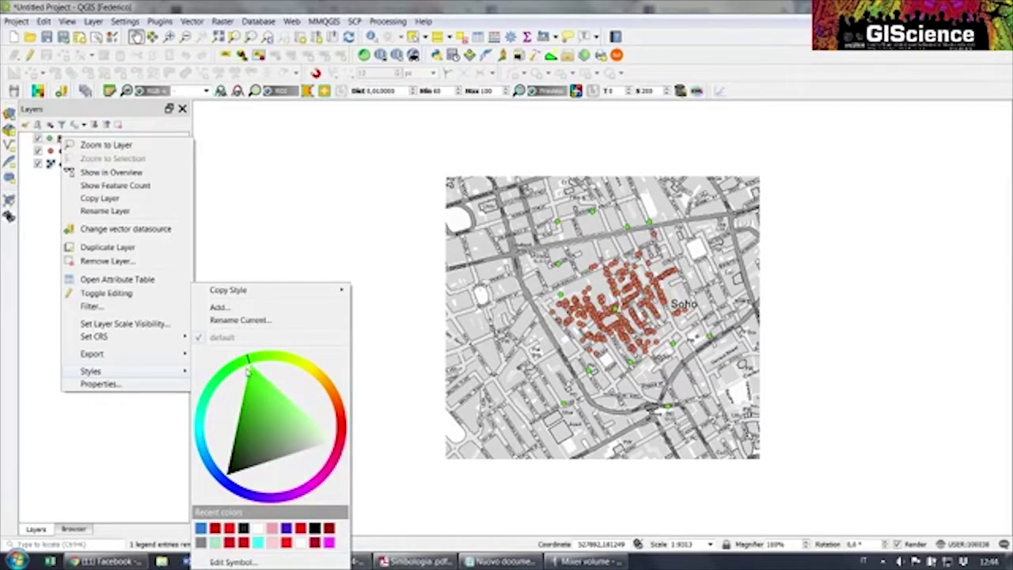
click(145, 435)
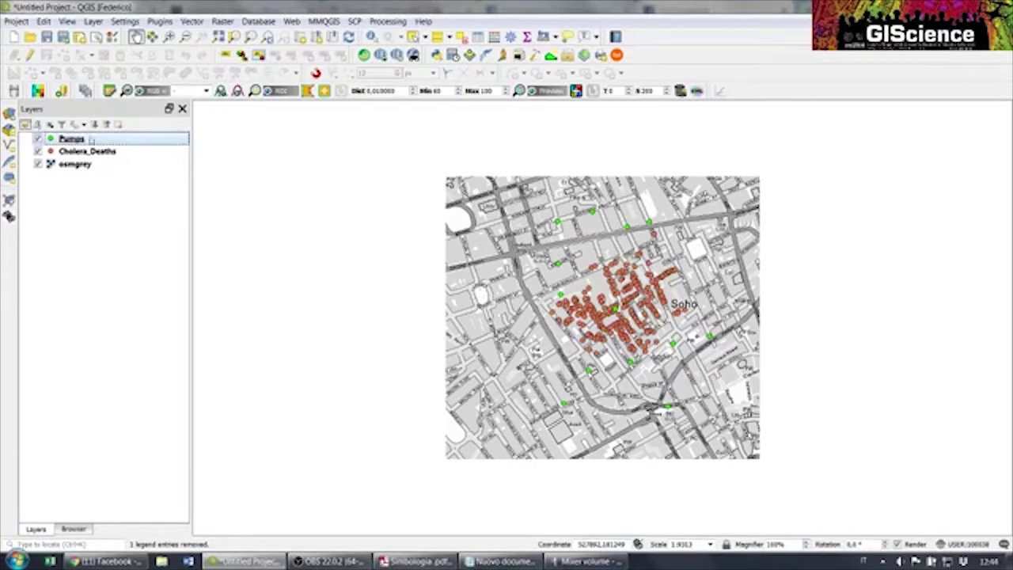
Increase the marker size of the Pumps layer in the layer styling
click(26, 124)
click(701, 317)
scroll(701, 317, up, 2)
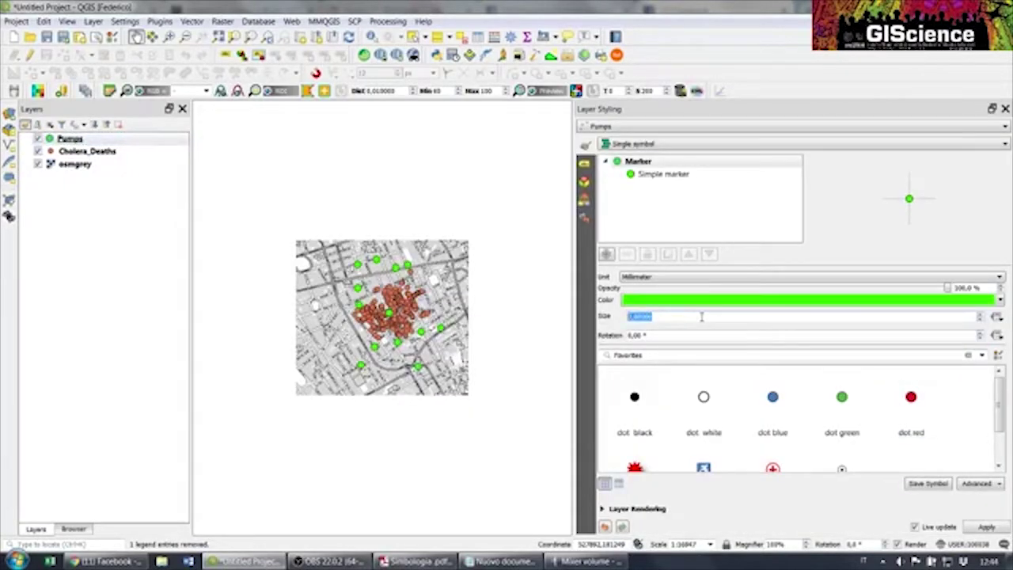
click(1004, 109)
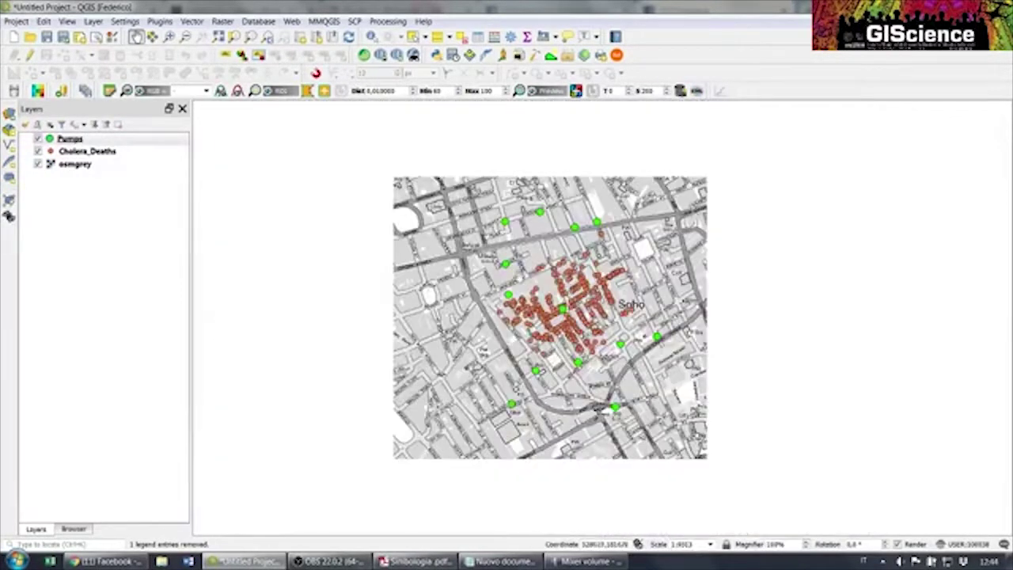
Zoom the map to the osmgrey layer and apply the dot red symbol to the Cholera_Deaths layer
click(64, 163)
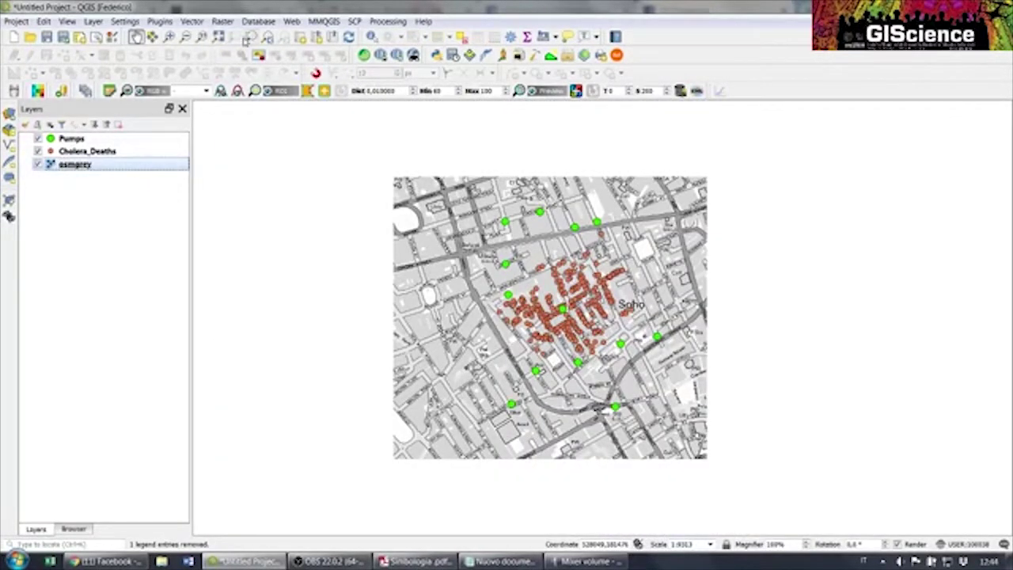
click(249, 39)
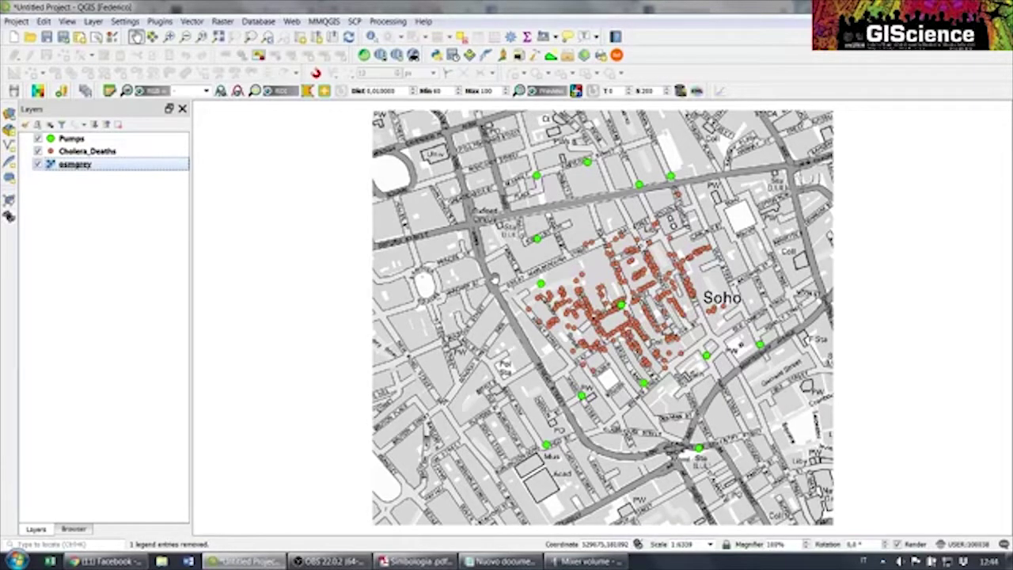
click(131, 151)
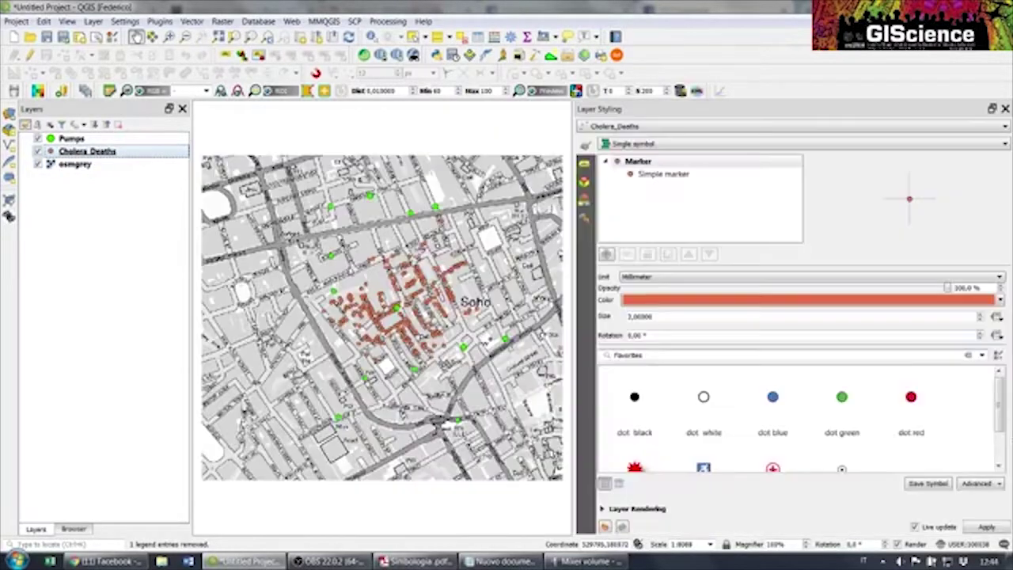
click(25, 125)
click(911, 403)
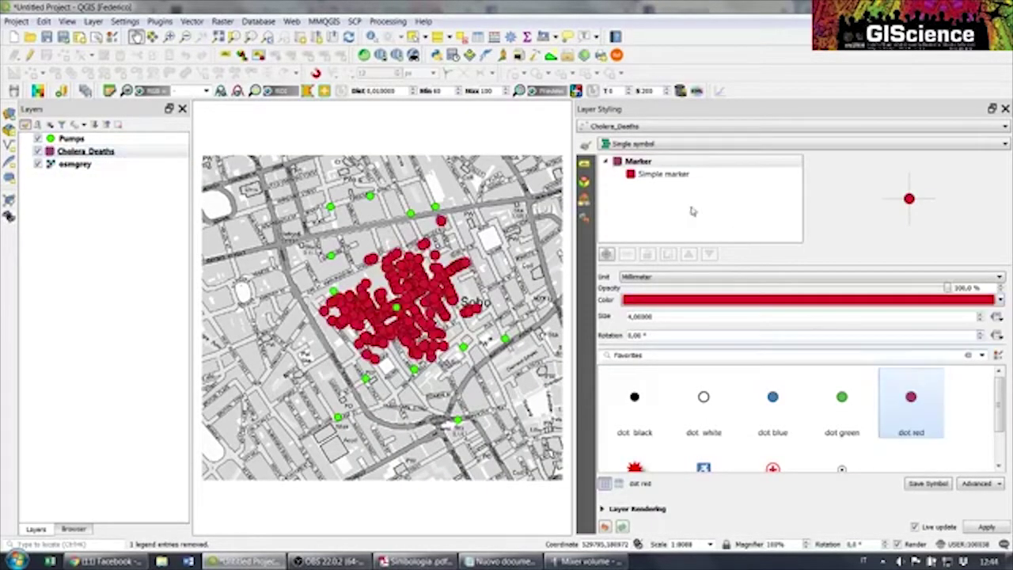
click(1005, 108)
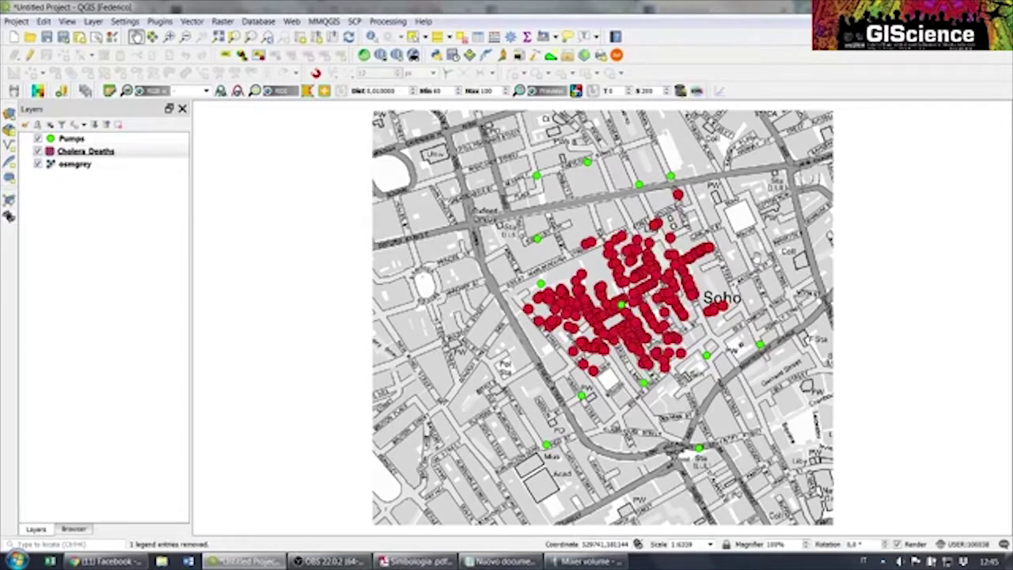
Show the Processing Toolbox and search it for the Voronoi polygons algorithm
drag(500, 255, 389, 258)
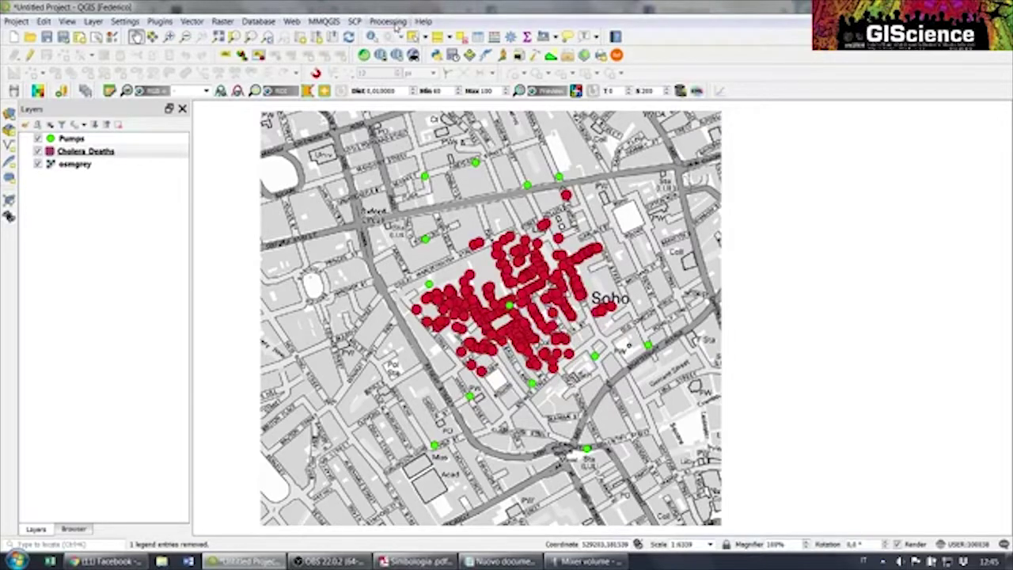
click(387, 21)
click(395, 36)
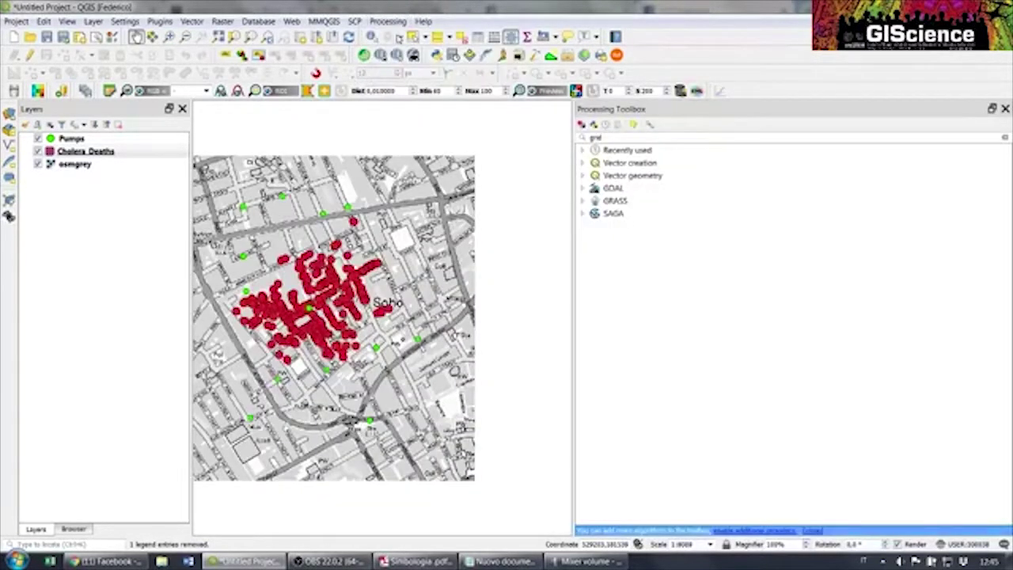
double_click(621, 137)
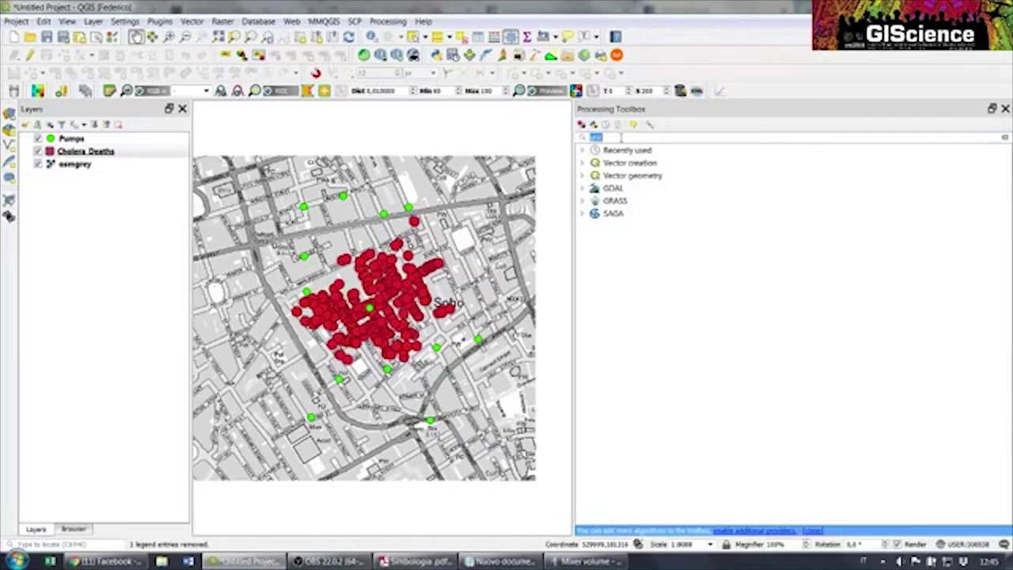
key(BackSpace)
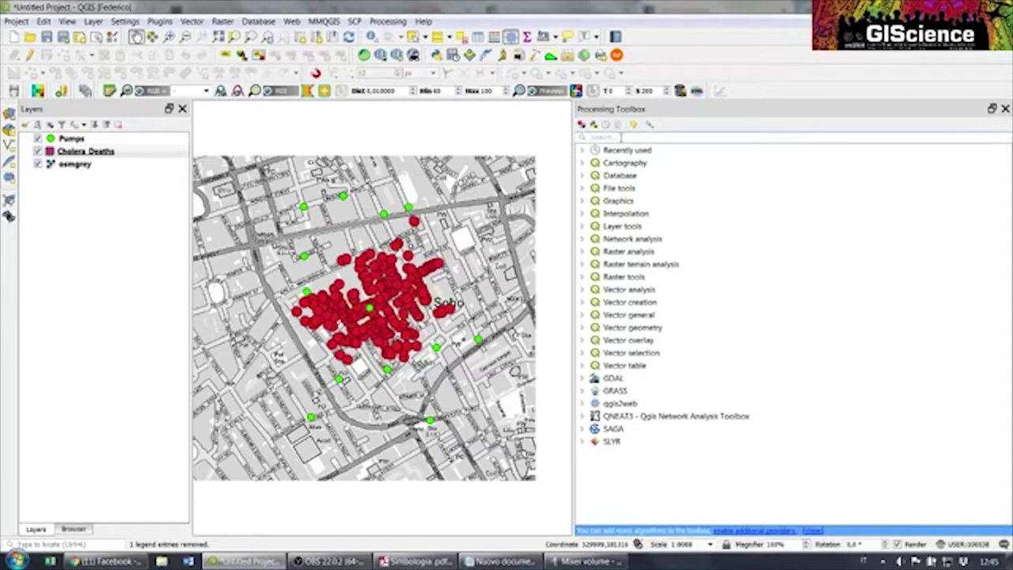
text(voro)
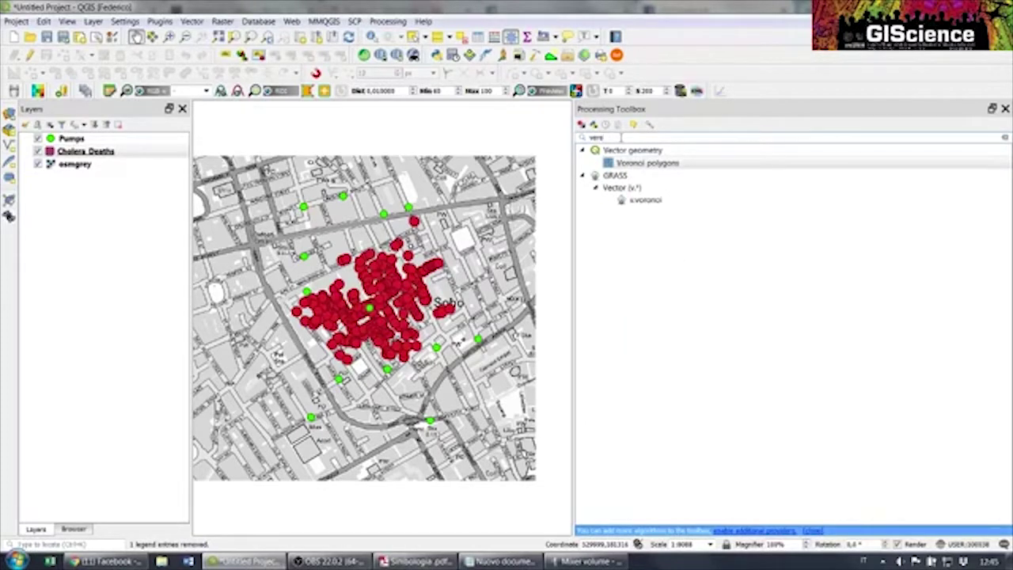
click(659, 162)
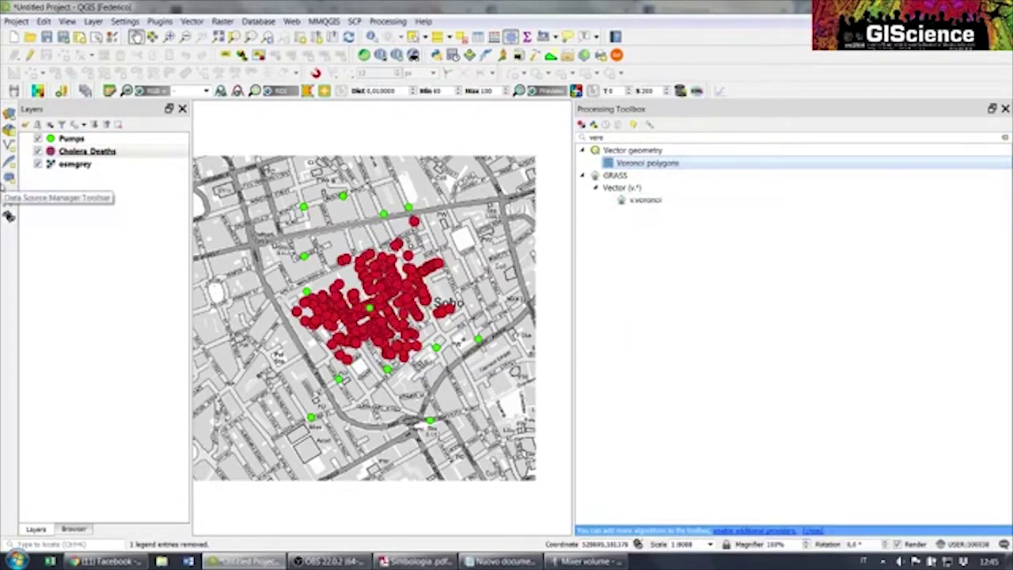
Generate Voronoi polygons from the Pumps layer as a temporary layer
click(71, 139)
click(644, 163)
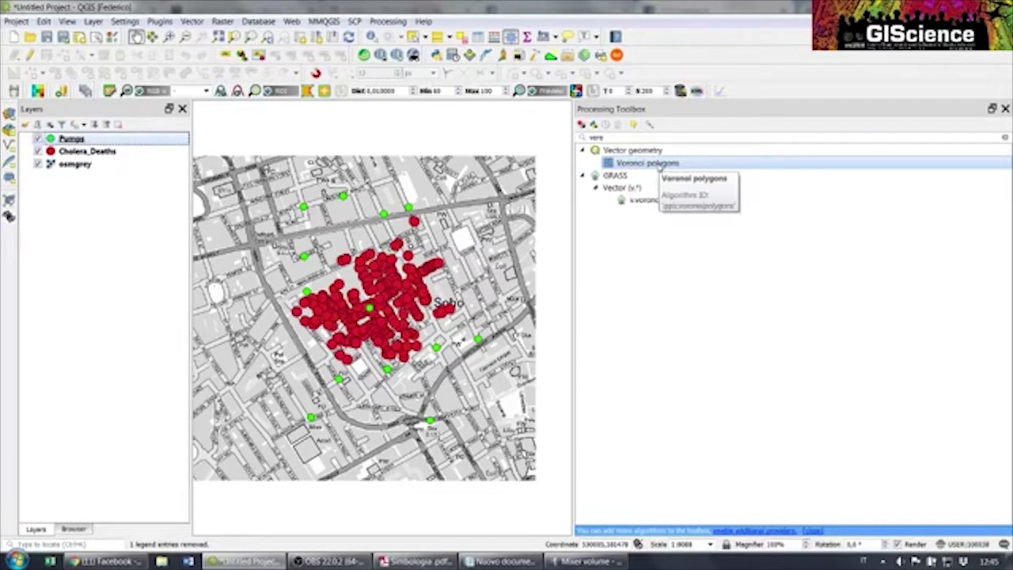
double_click(659, 162)
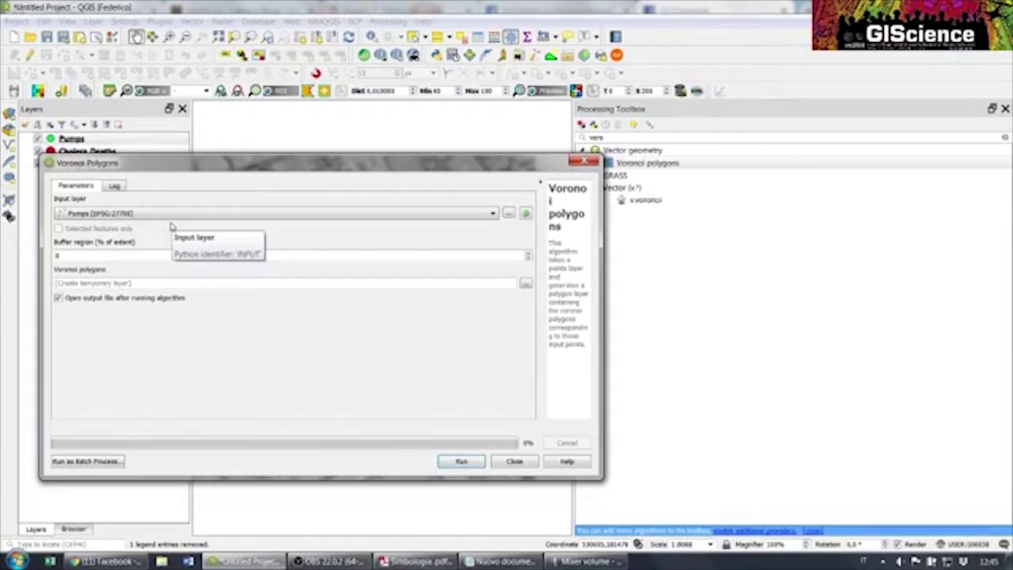
click(462, 461)
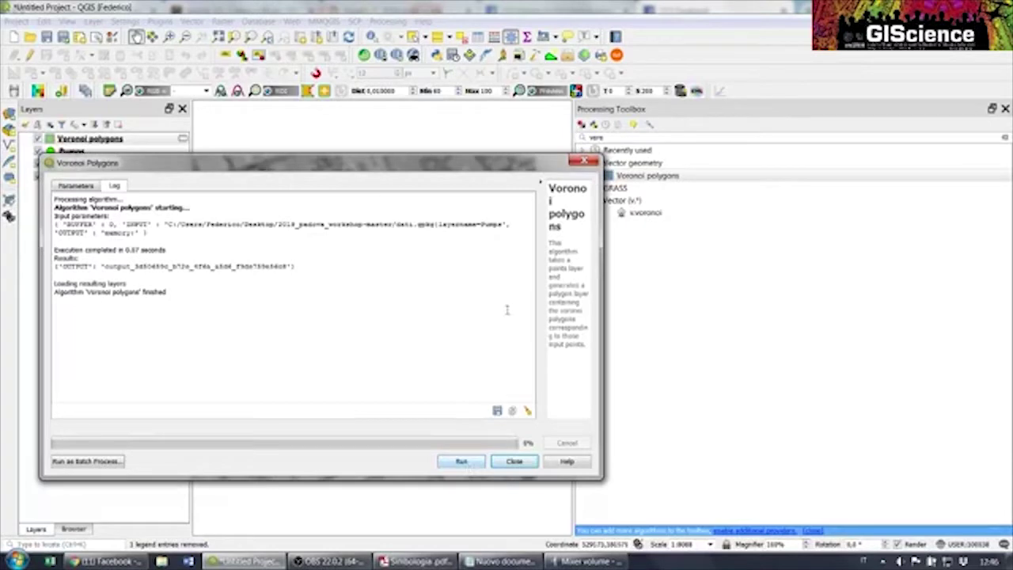
click(514, 461)
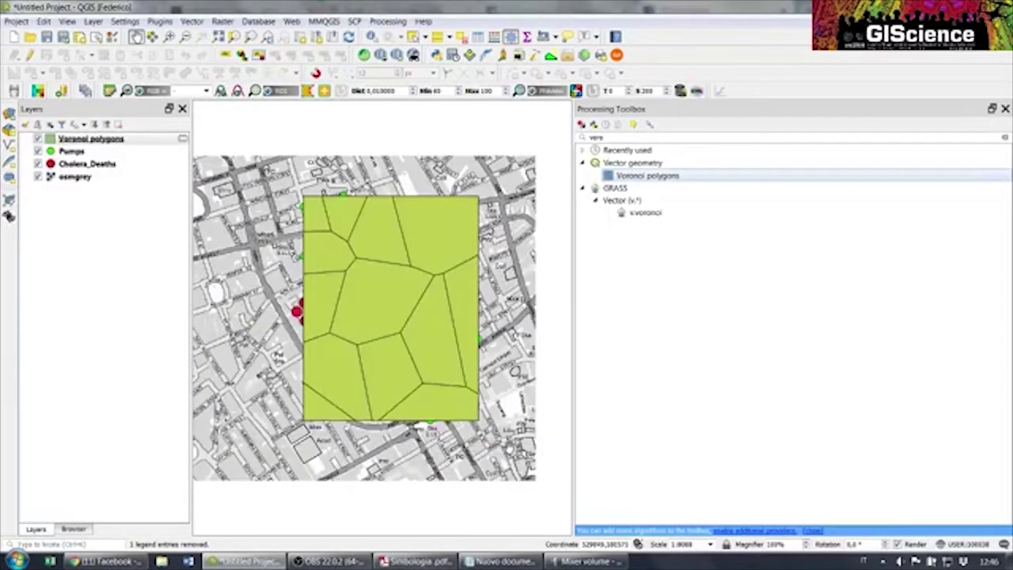
Reorder the layers so that Pumps and Cholera_Deaths are both drawn above the Voronoi polygons
drag(65, 150, 70, 138)
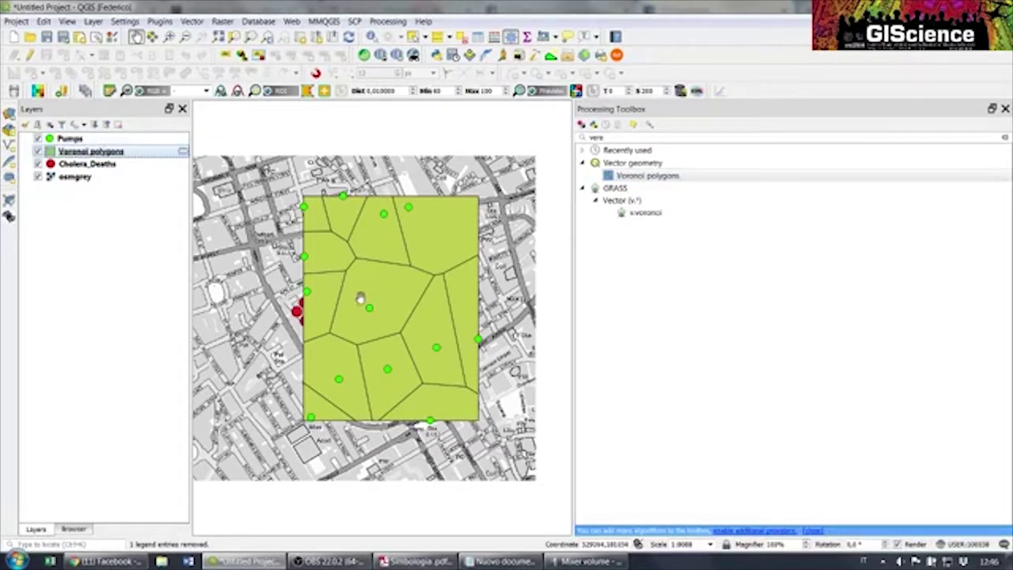
scroll(357, 300, up, 1)
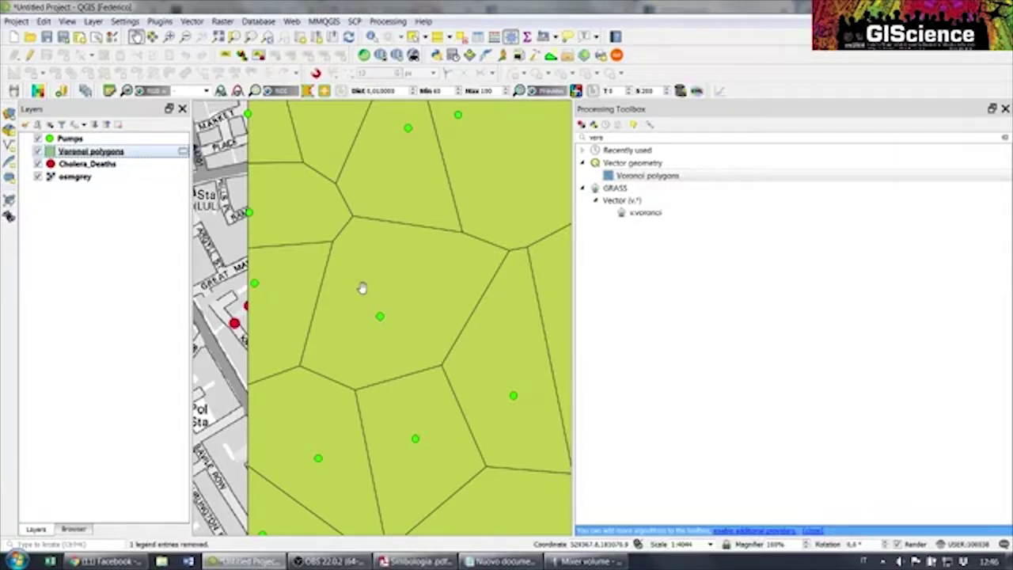
double_click(725, 140)
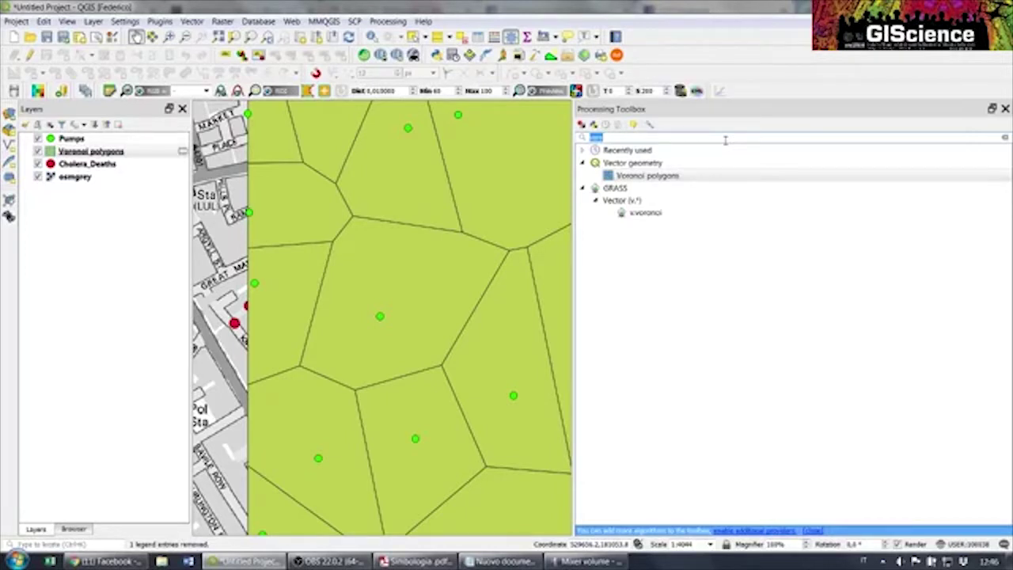
drag(96, 163, 122, 151)
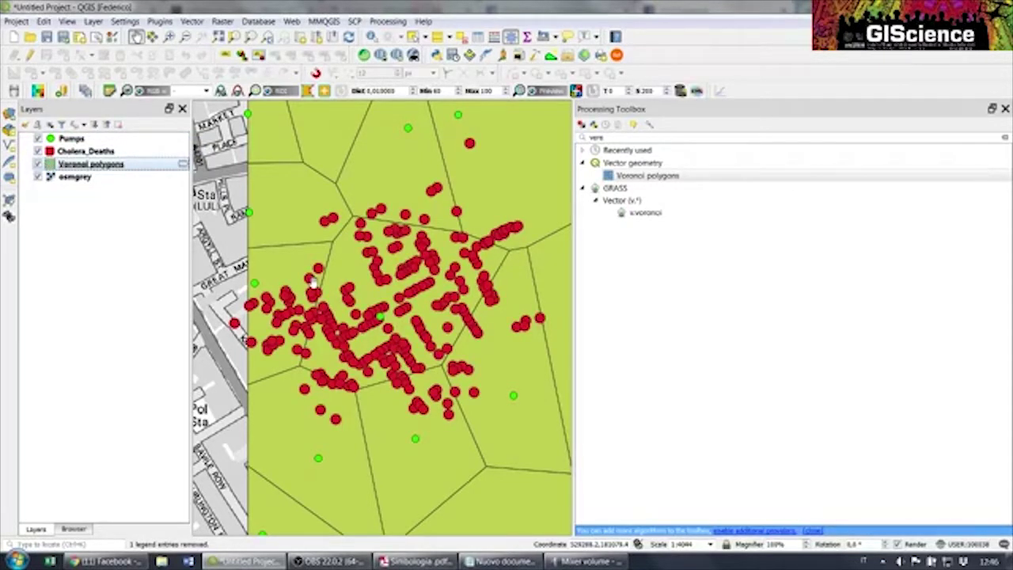
Examine the COUNT values in the Cholera_Deaths attribute table, then close the table
click(87, 151)
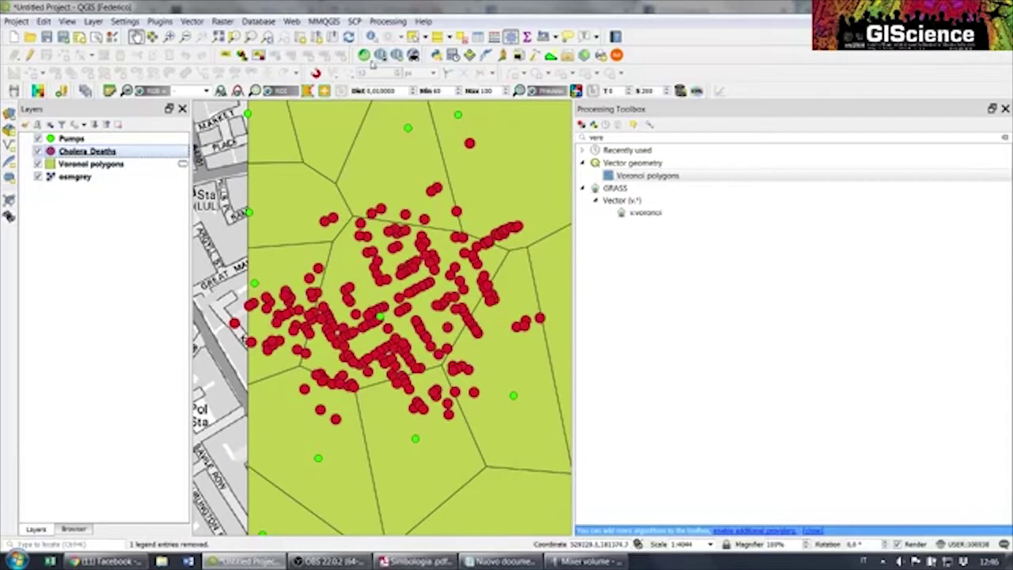
click(476, 38)
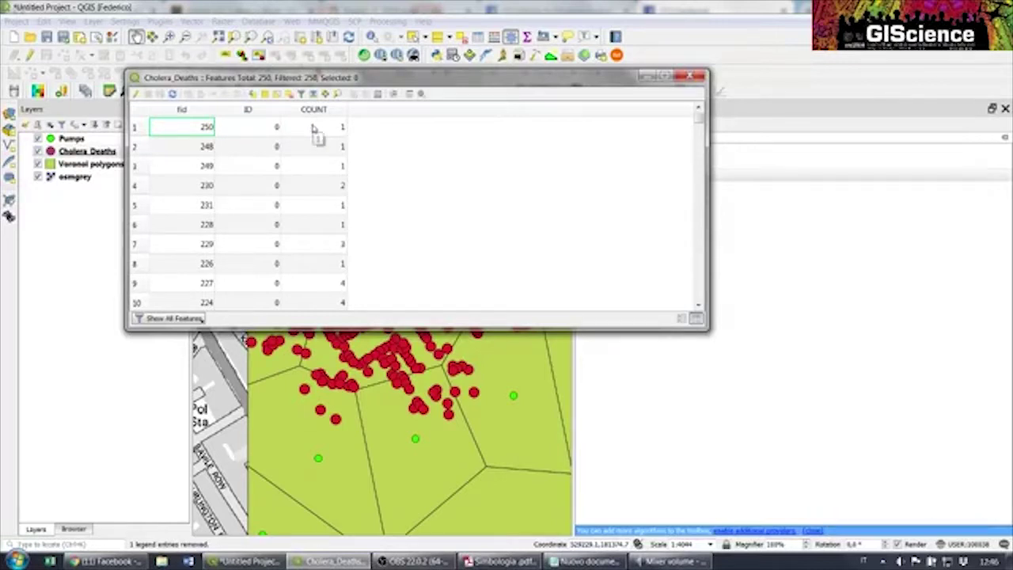
scroll(314, 134, down, 18)
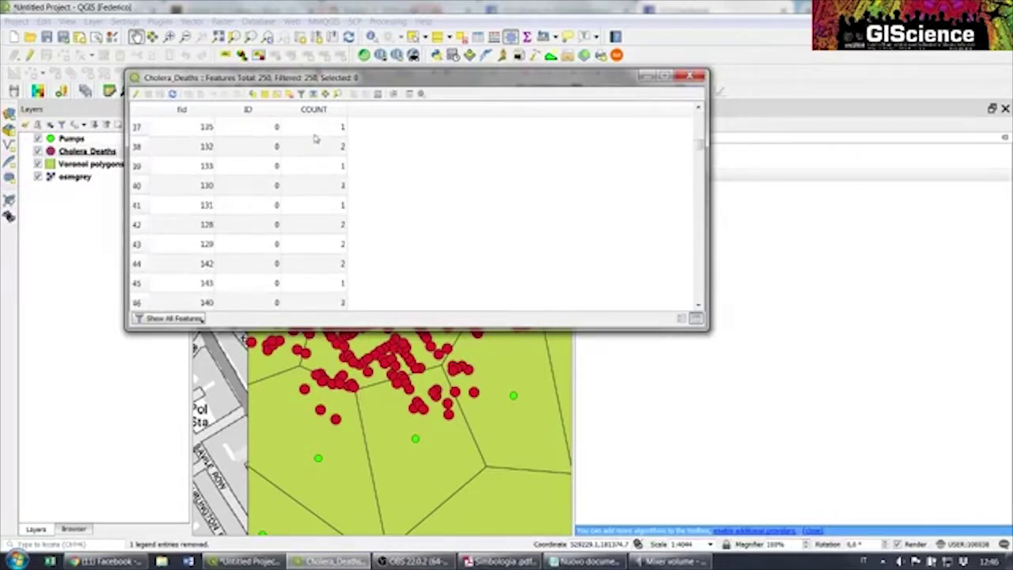
scroll(314, 140, down, 13)
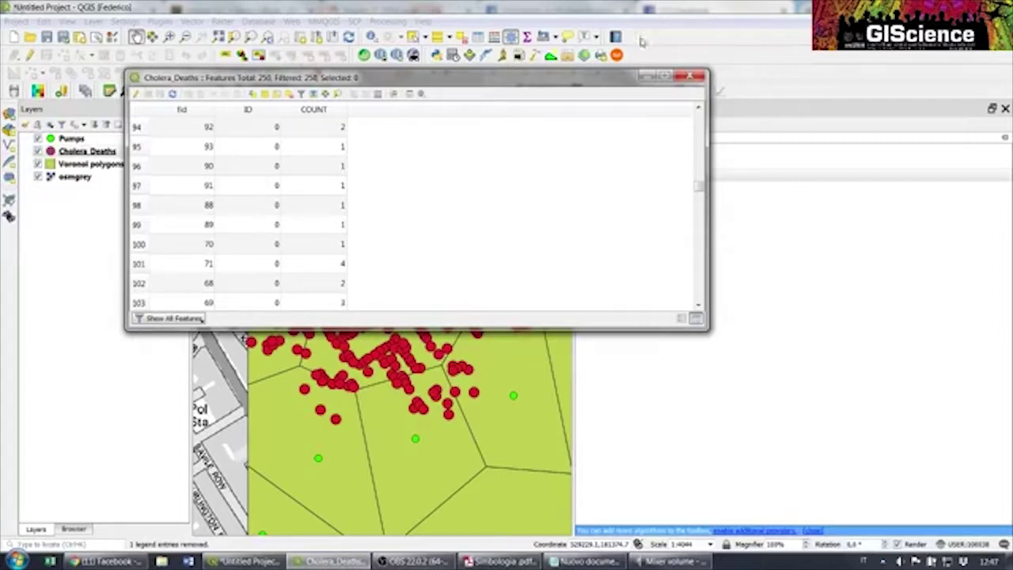
click(695, 76)
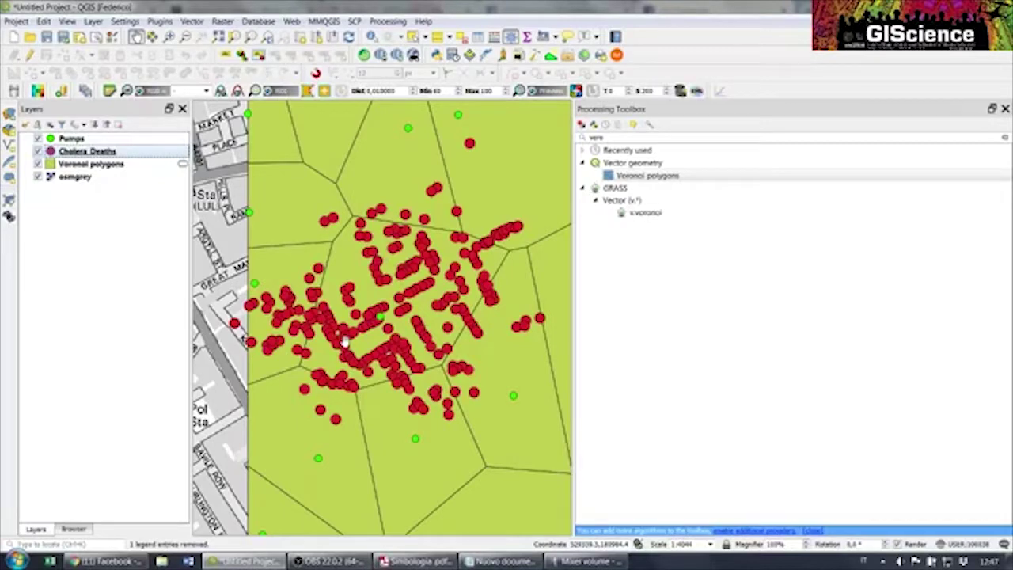
Search the Processing algorithms for "count" and open Count points in polygon
scroll(463, 237, down, 1)
click(623, 136)
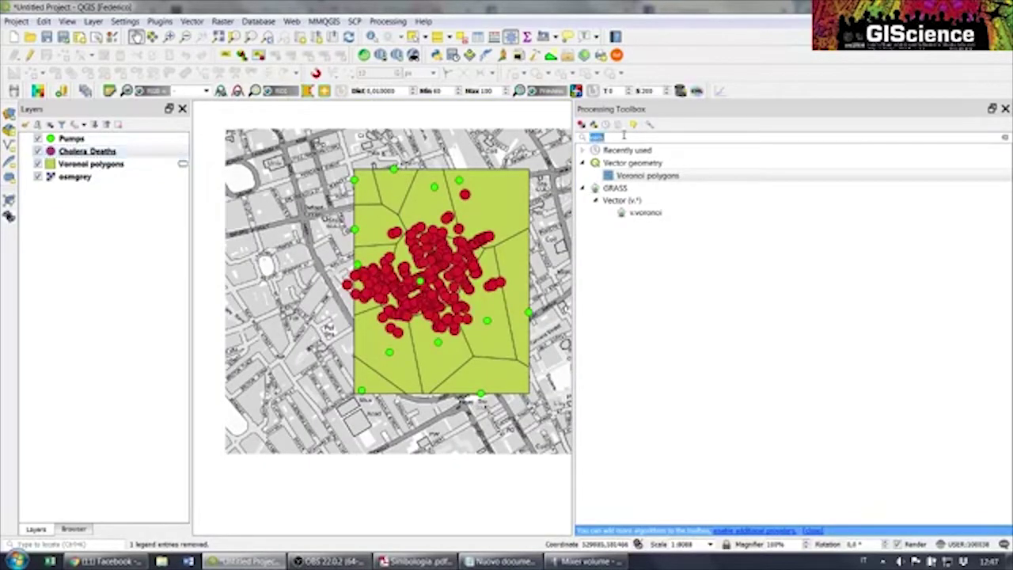
text(count)
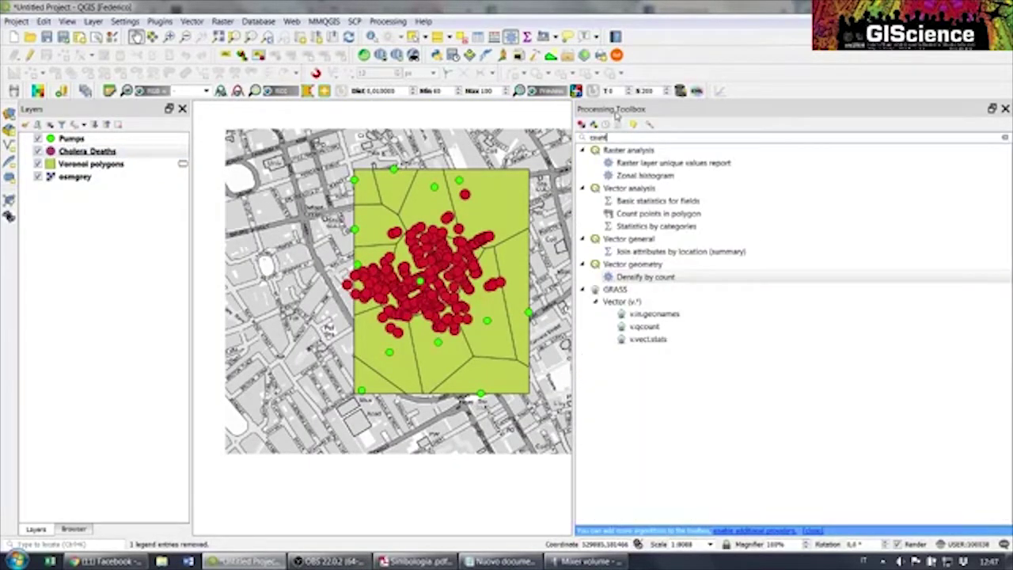
click(689, 214)
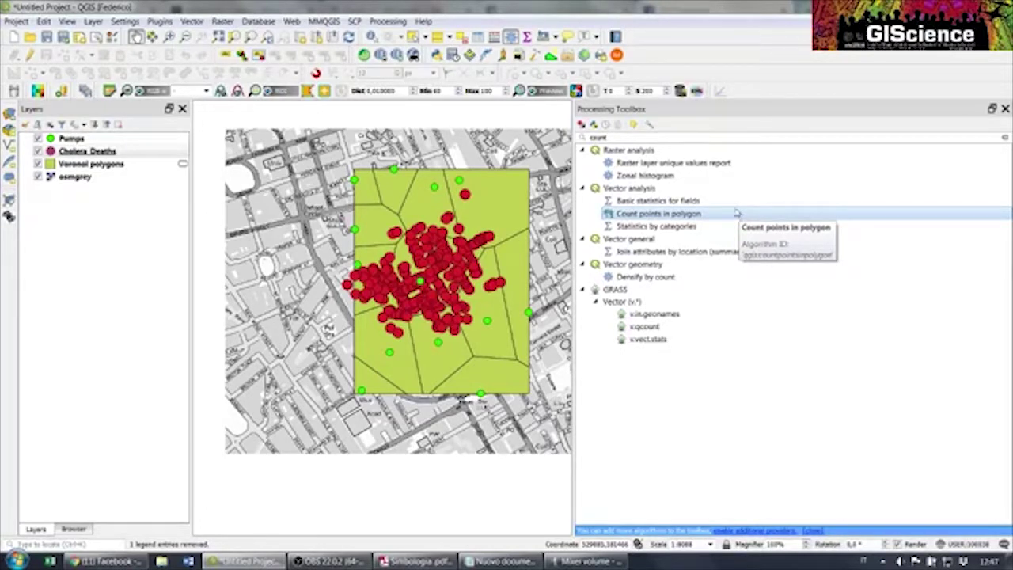
double_click(725, 216)
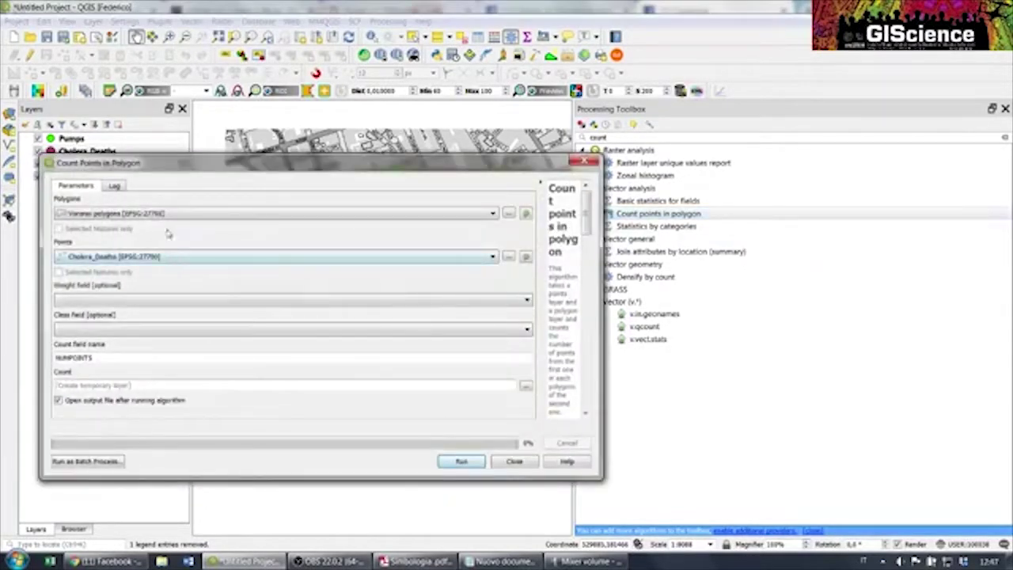
Count the Cholera_Deaths points in each Voronoi polygon, using COUNT as weight field, with a temporary output layer
drag(183, 165, 289, 119)
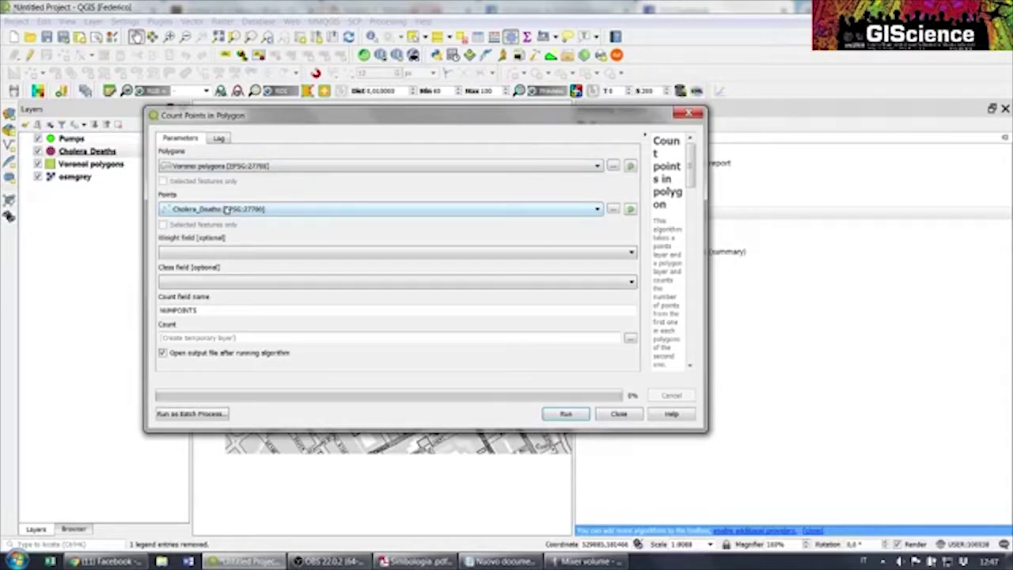
click(195, 253)
click(210, 296)
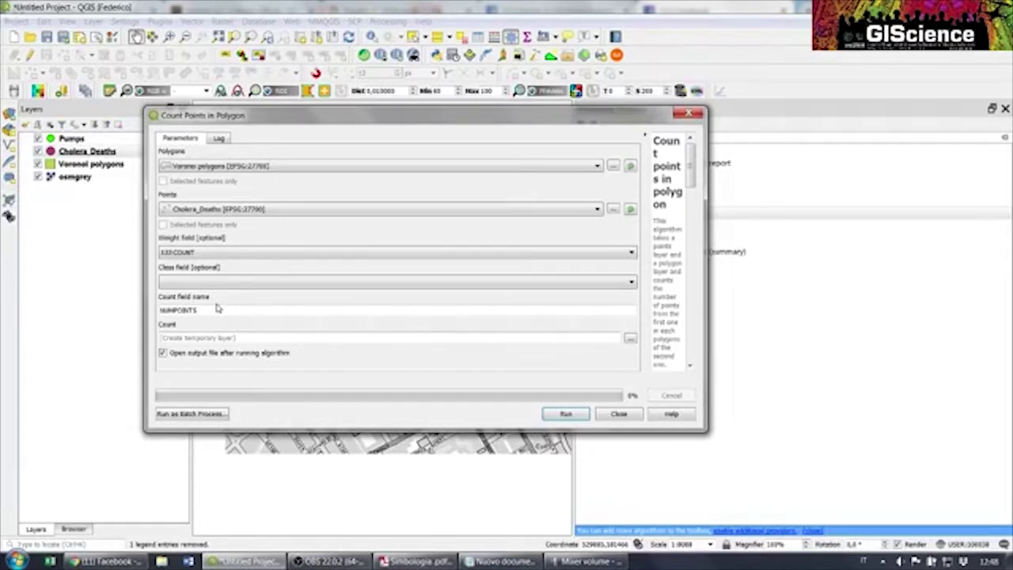
click(561, 417)
click(609, 422)
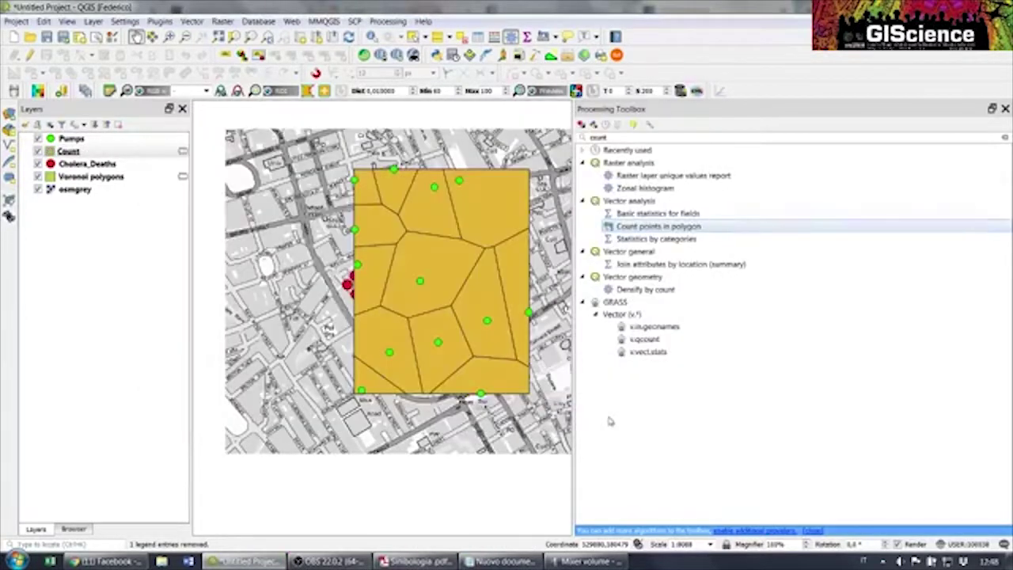
Sort the Count layer's attribute table by descending NUMPOINTS, select the first record to locate its polygon, and clear the selection
click(84, 152)
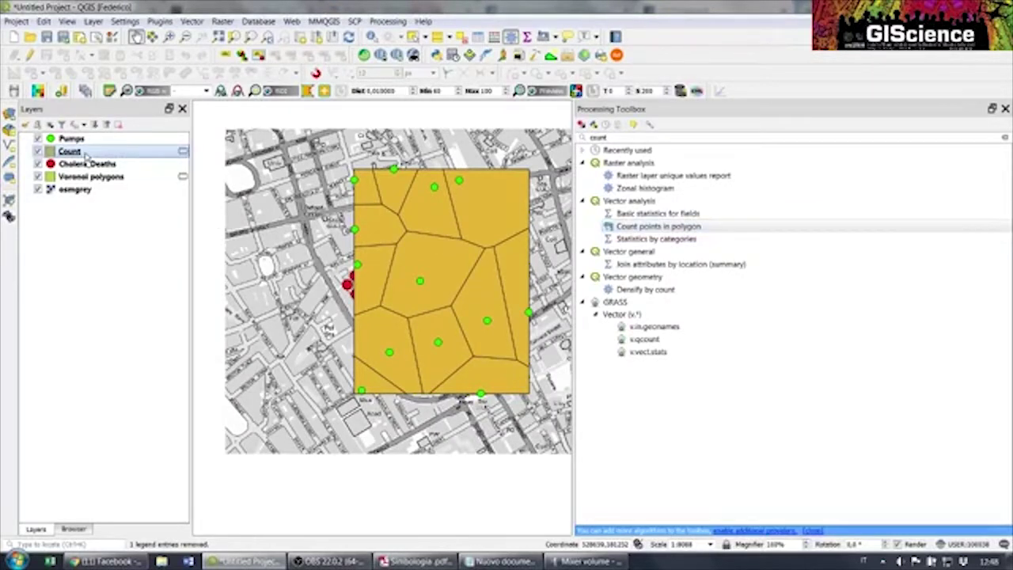
click(478, 37)
click(337, 110)
drag(378, 77, 552, 53)
click(478, 84)
click(313, 107)
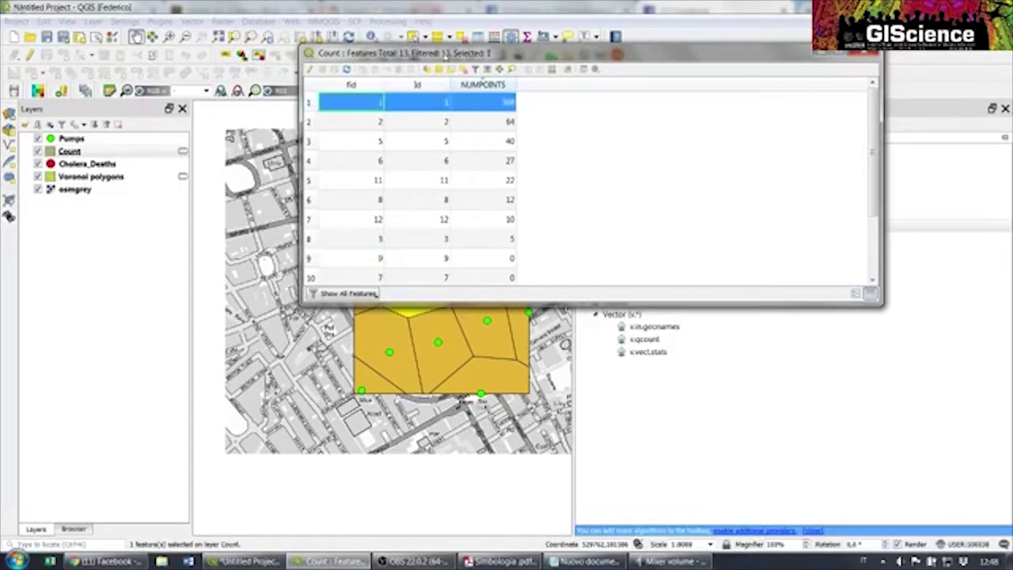
drag(443, 53, 618, 49)
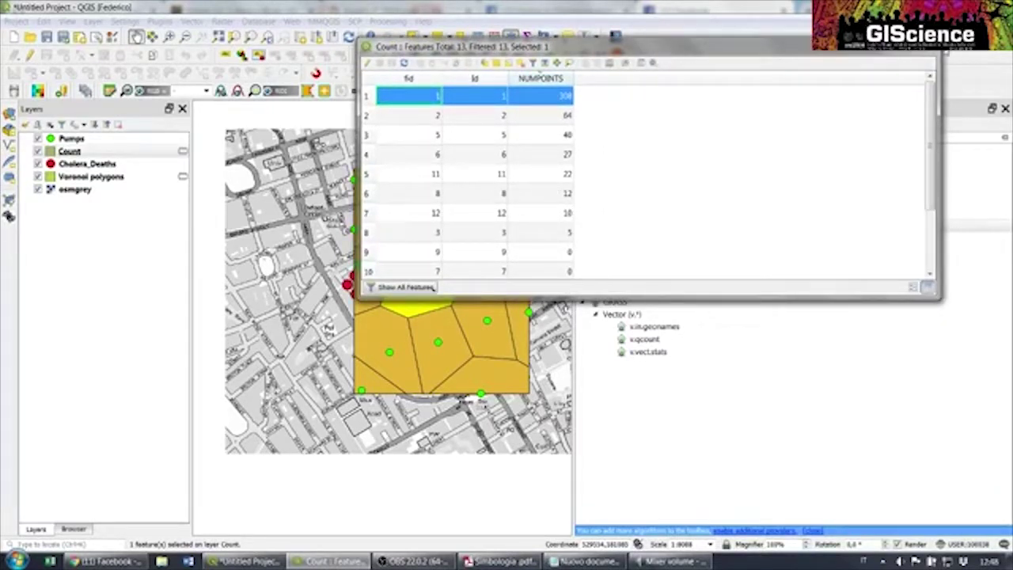
key(alt+F4)
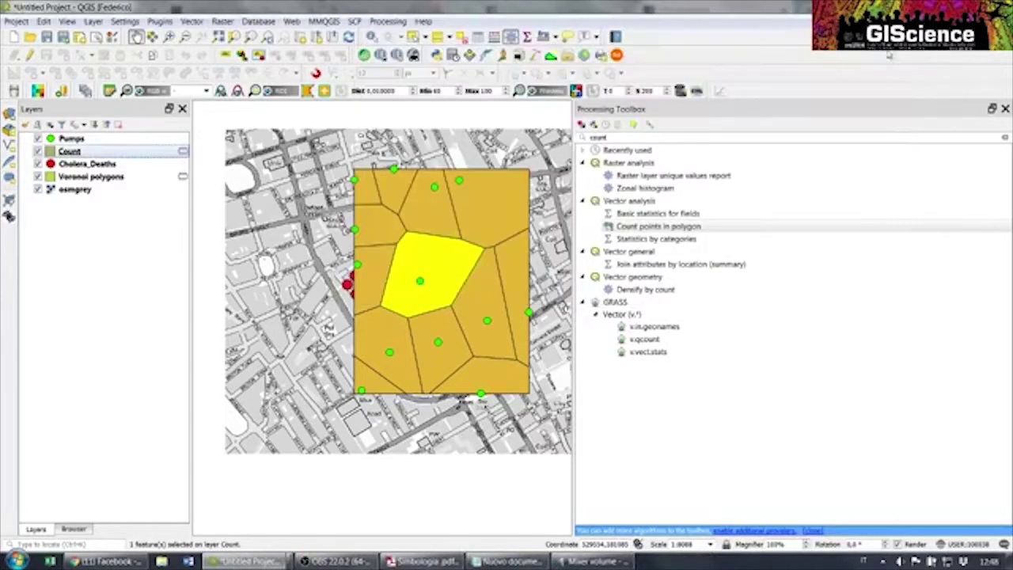
click(457, 38)
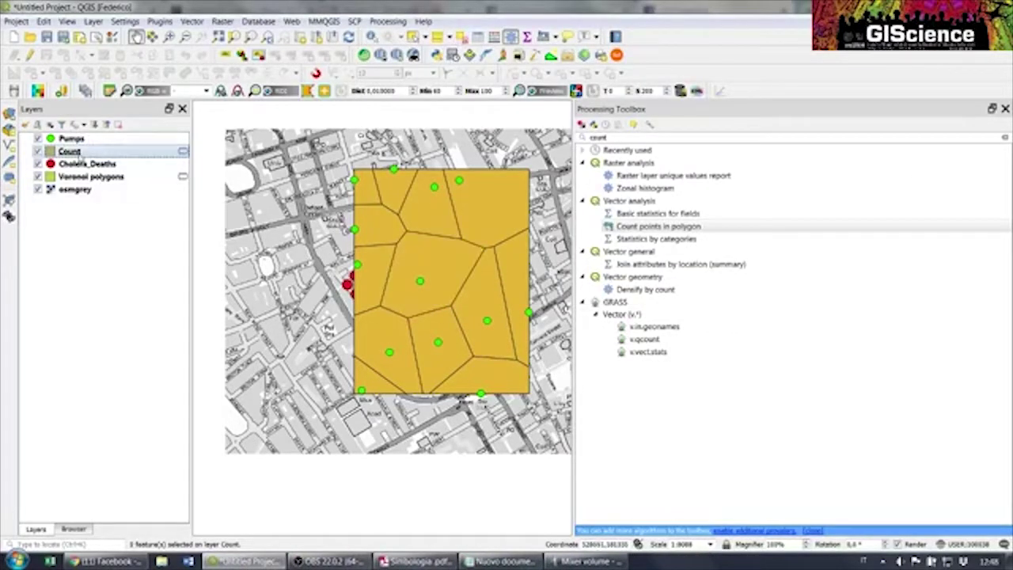
Style the Count layer with graduated symbols on NUMPOINTS in five equal-interval classes, then close the styling and collapse the layer's legend
click(26, 124)
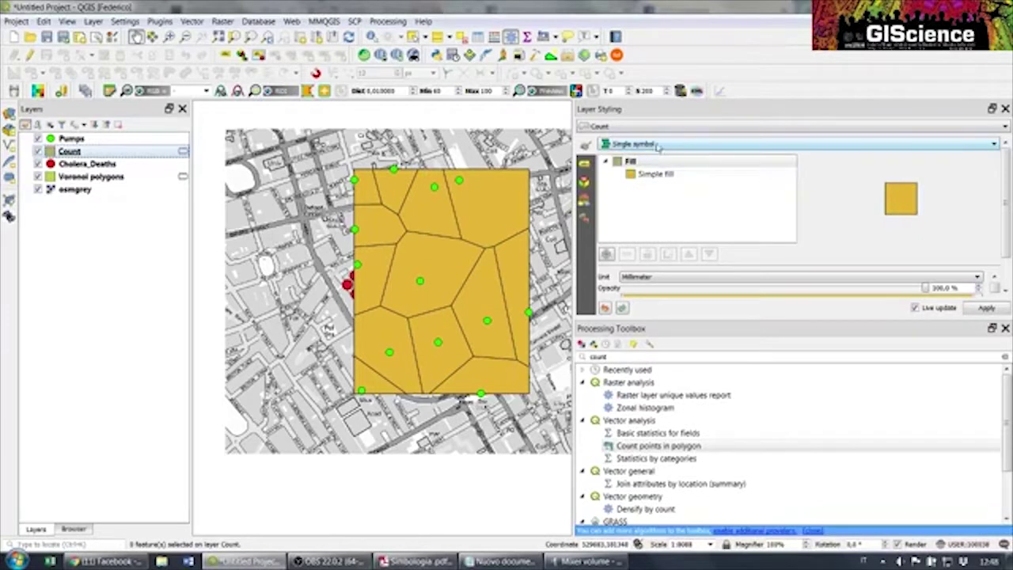
click(659, 147)
click(645, 188)
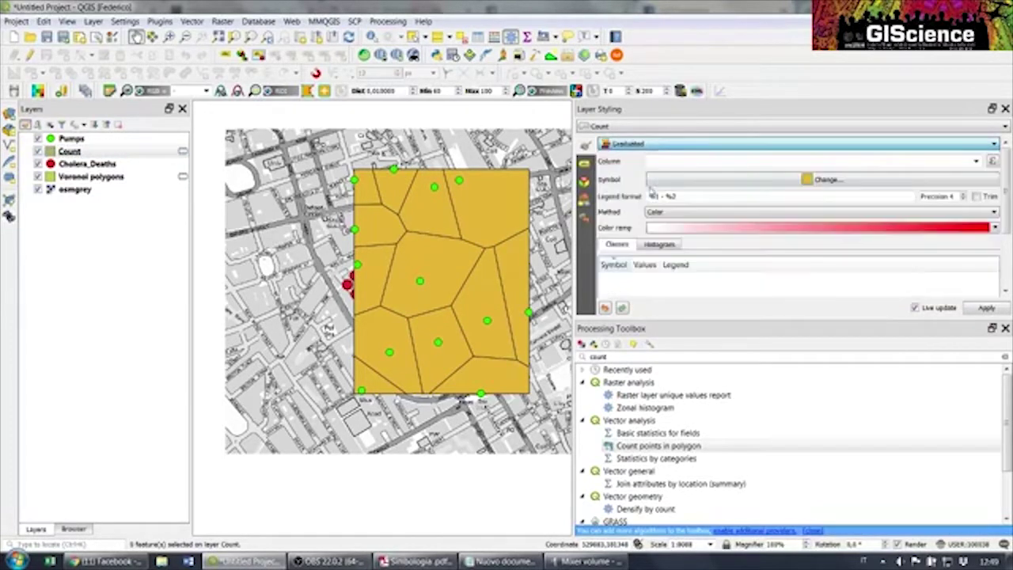
click(975, 162)
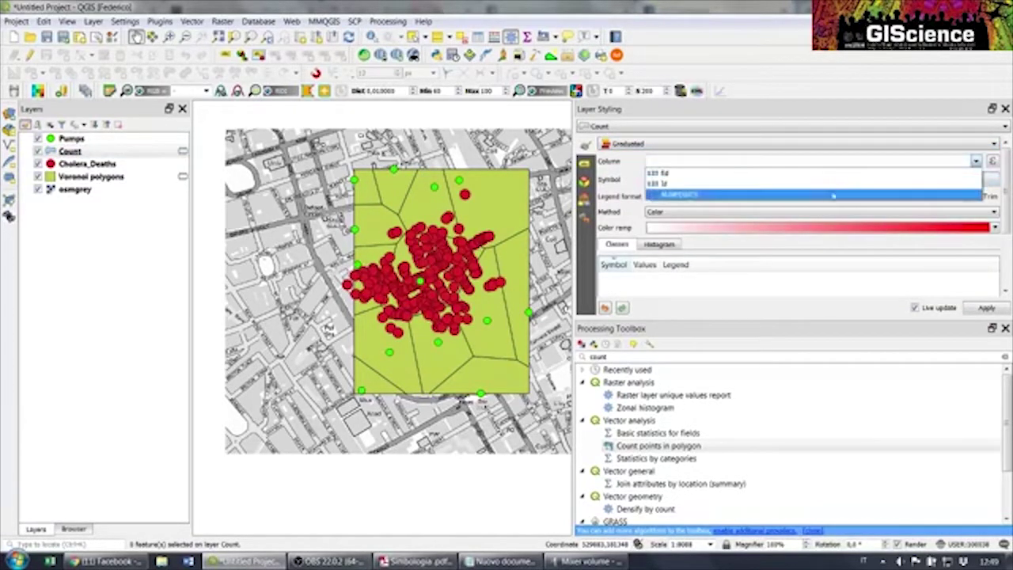
click(828, 196)
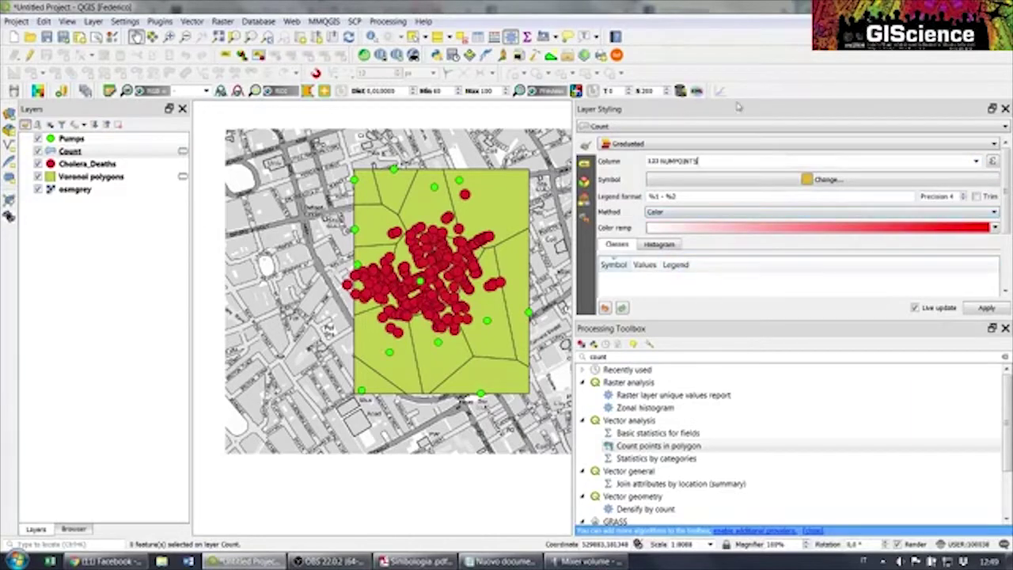
drag(737, 107, 738, 213)
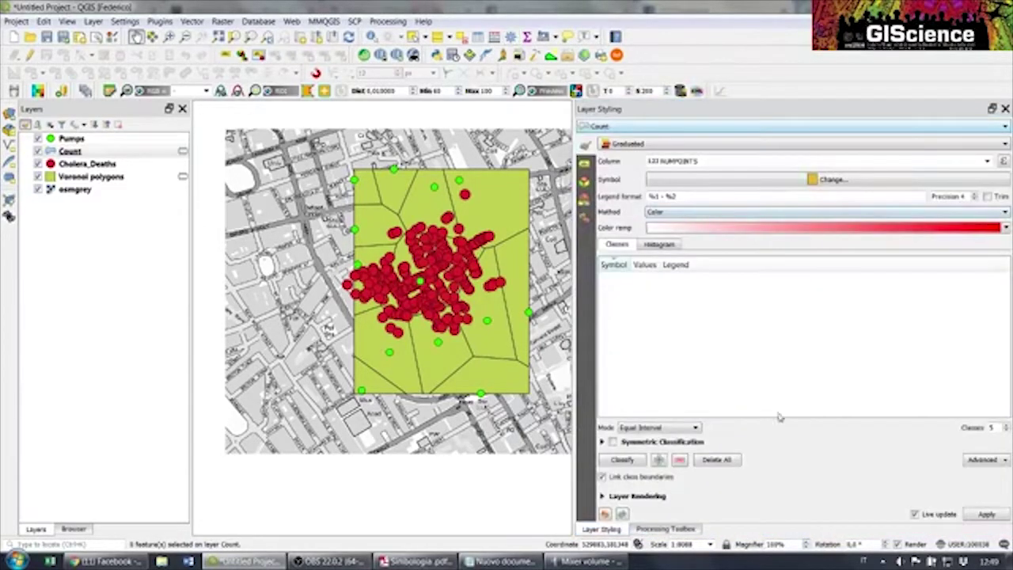
click(636, 460)
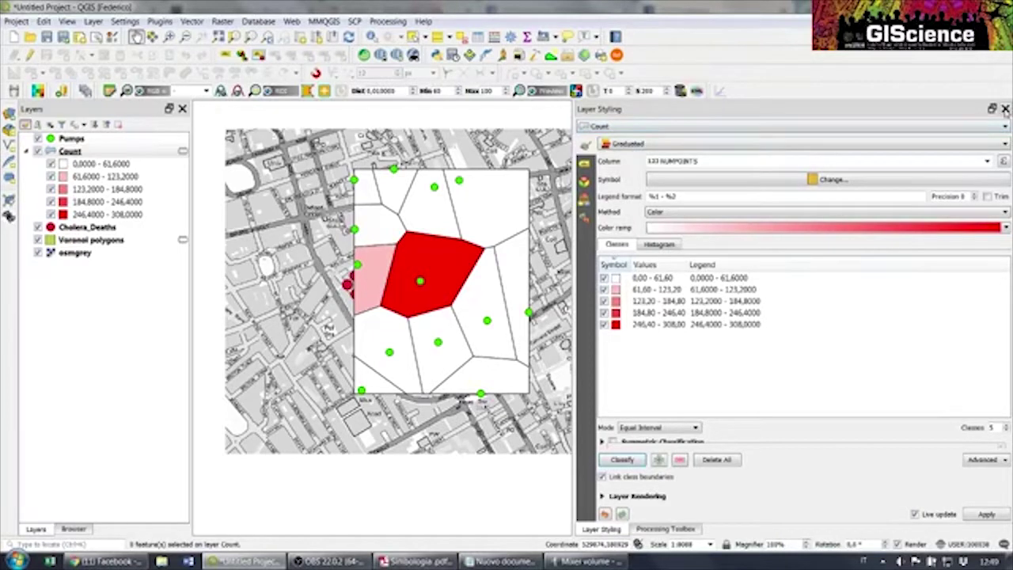
click(1005, 109)
click(28, 151)
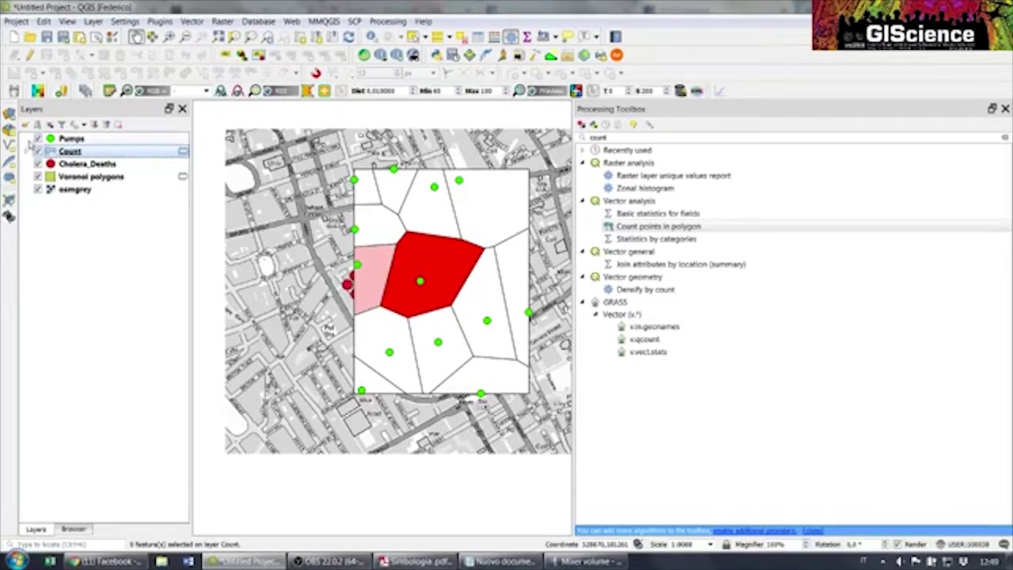
Remove the Voronoi polygons layer from the project
click(62, 176)
click(123, 127)
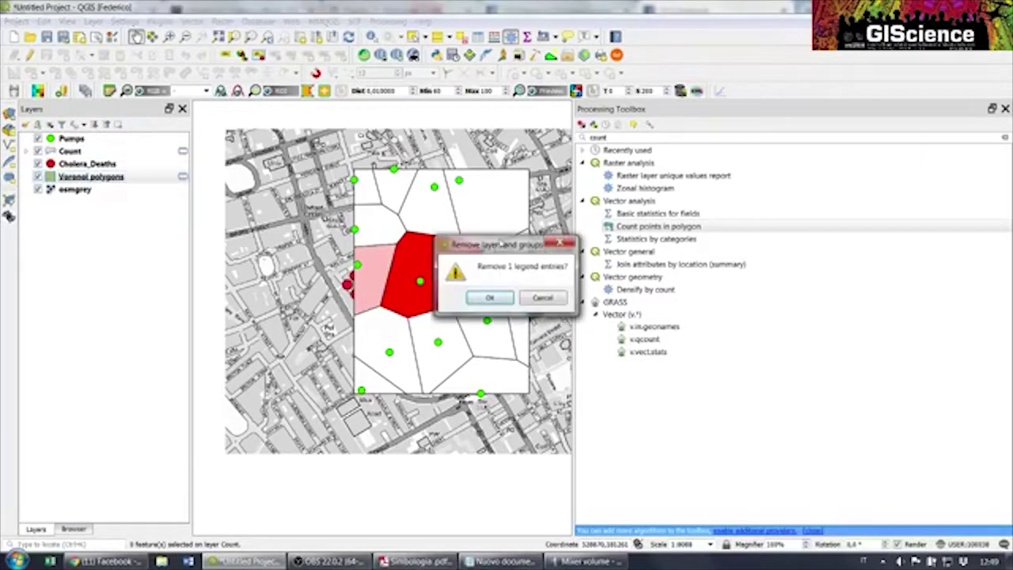
click(497, 296)
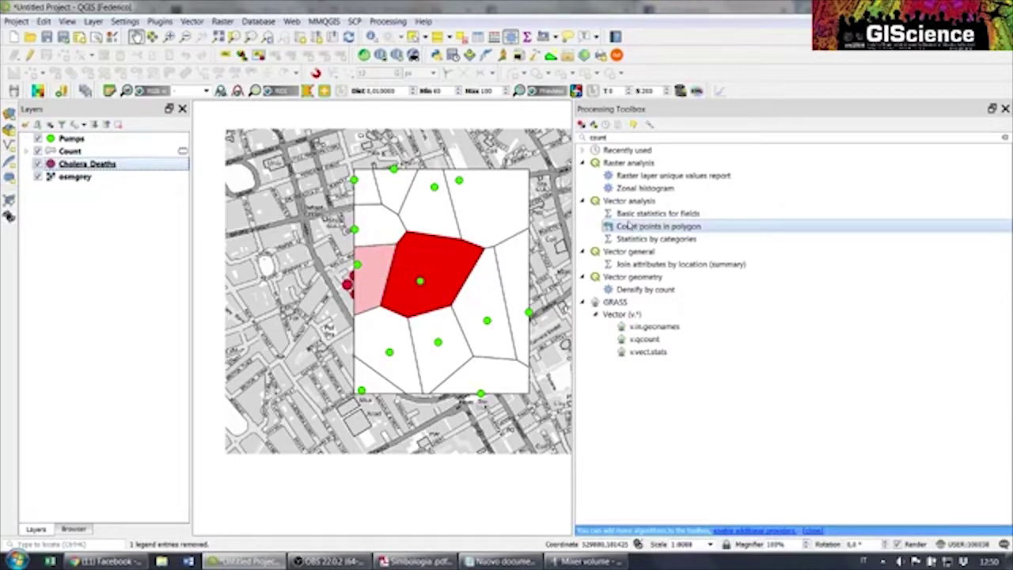
Clear the algorithm search, create a new Processing model, and enlarge the modeler window
click(1004, 138)
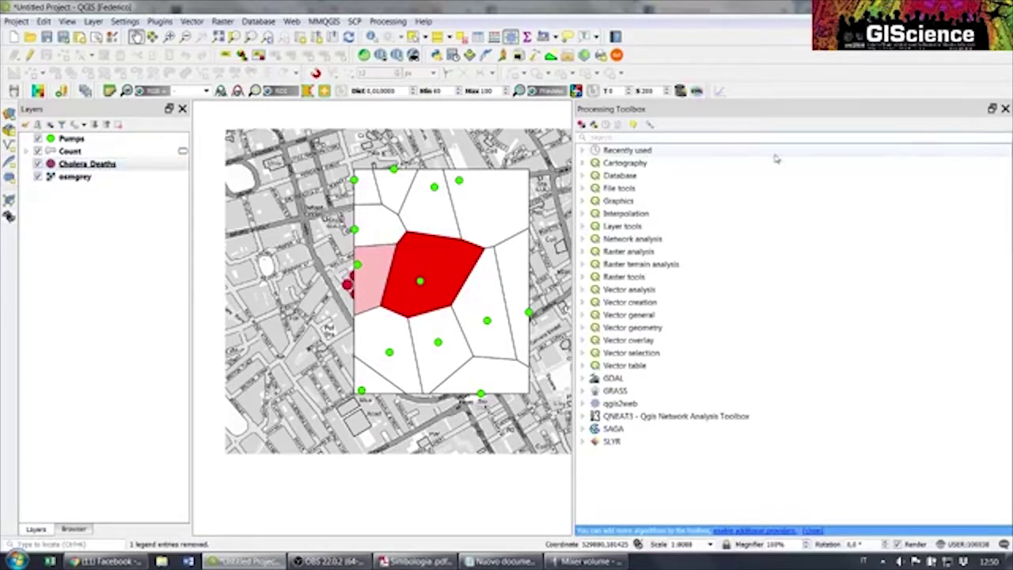
click(583, 130)
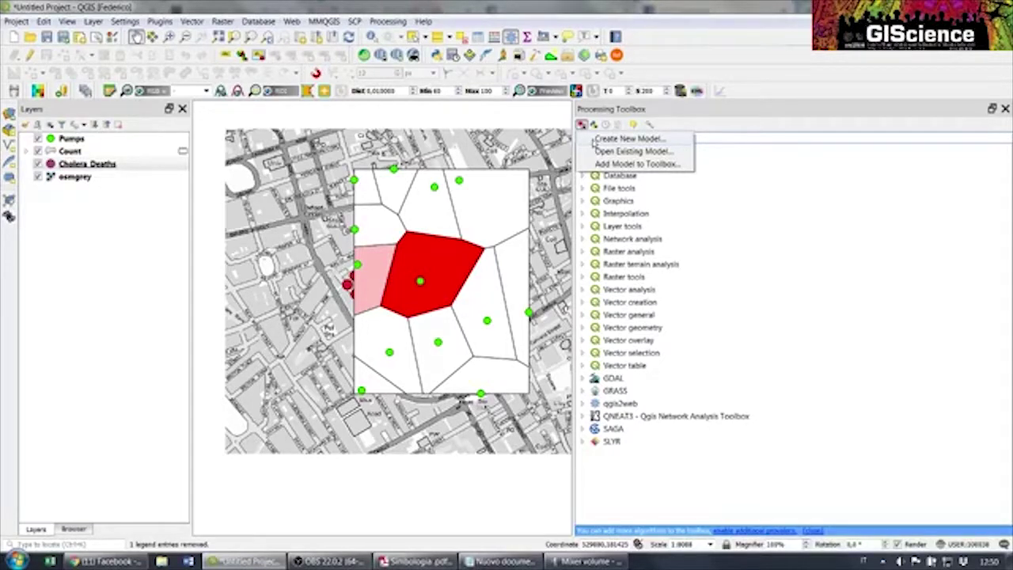
click(594, 140)
drag(534, 112, 472, 84)
drag(676, 401, 799, 441)
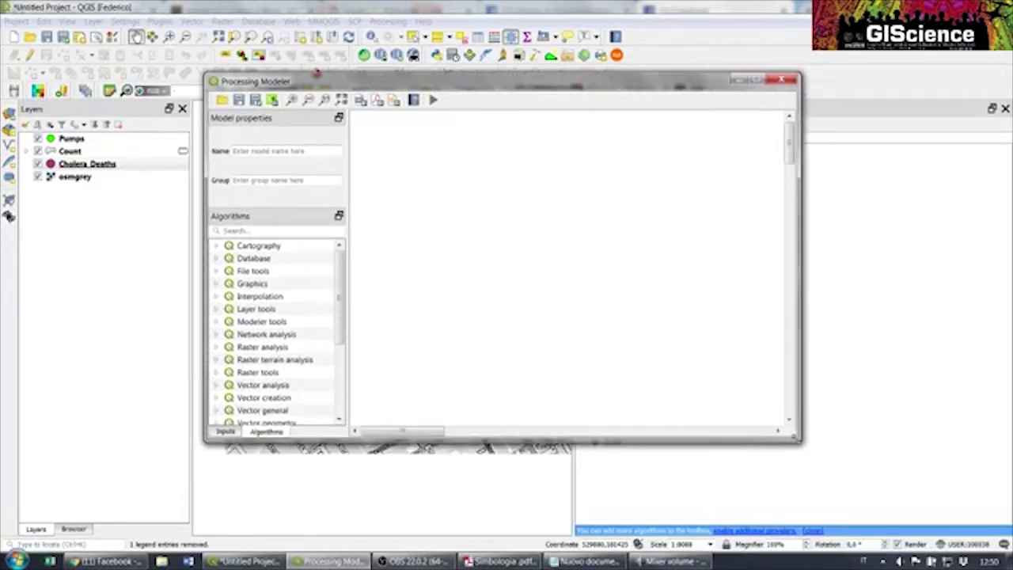
Name the model john_snow and assign it to the group esercizio
click(291, 151)
text(john)
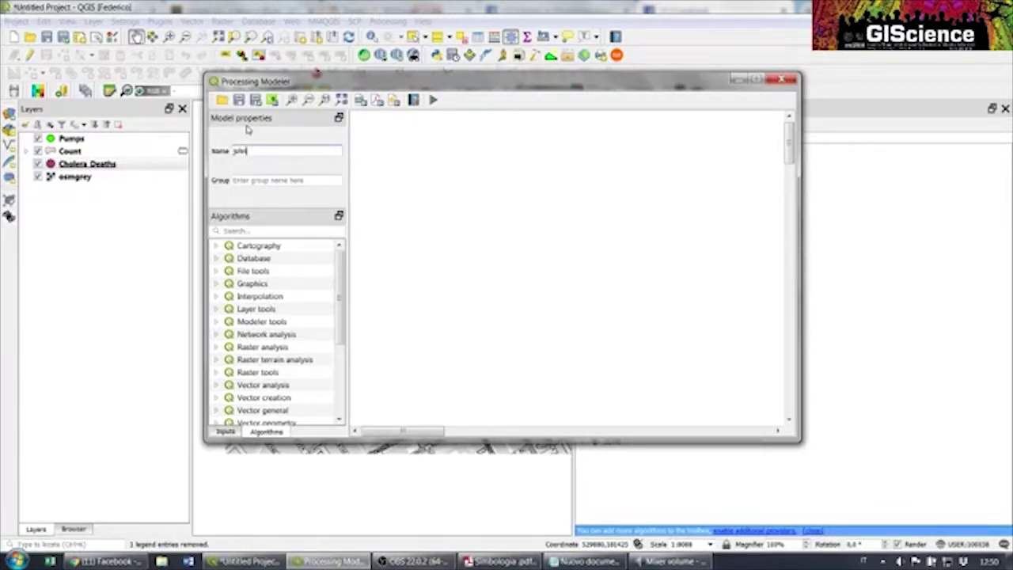
text(_snow)
click(287, 180)
text(es)
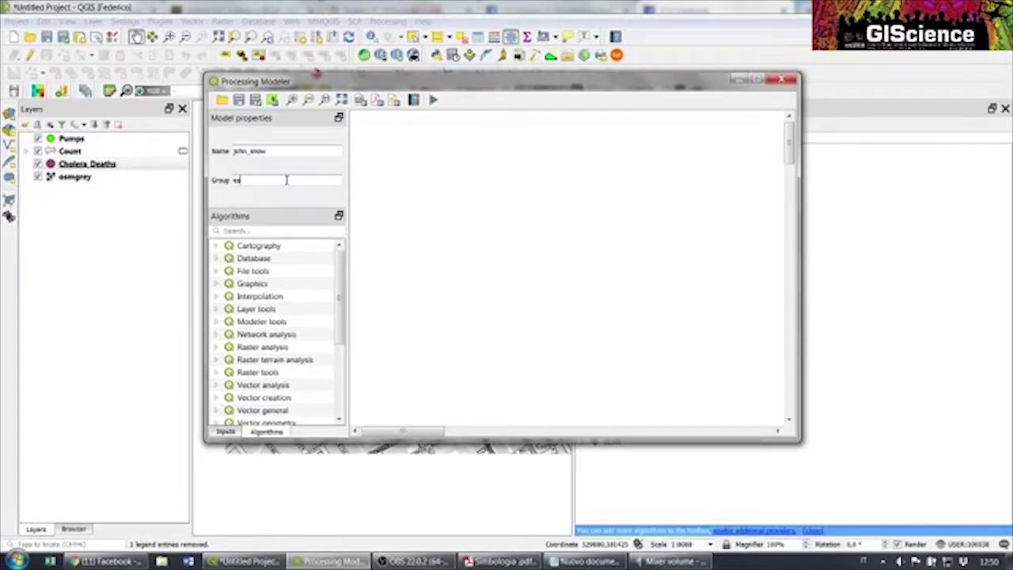
text(ercizio)
Add a mandatory Vector Layer input named colera with Point geometry to the model
click(226, 432)
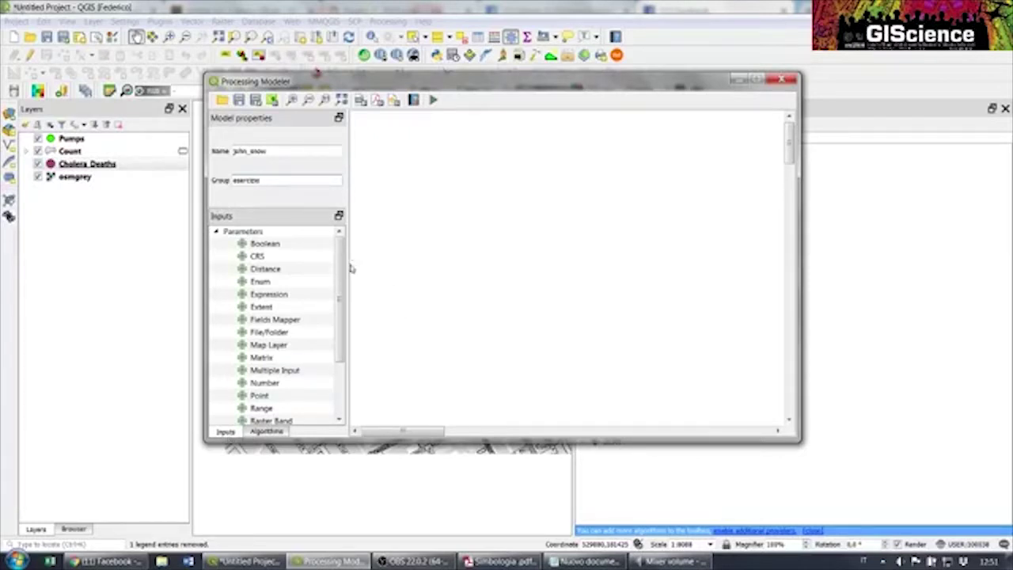
drag(340, 269, 334, 330)
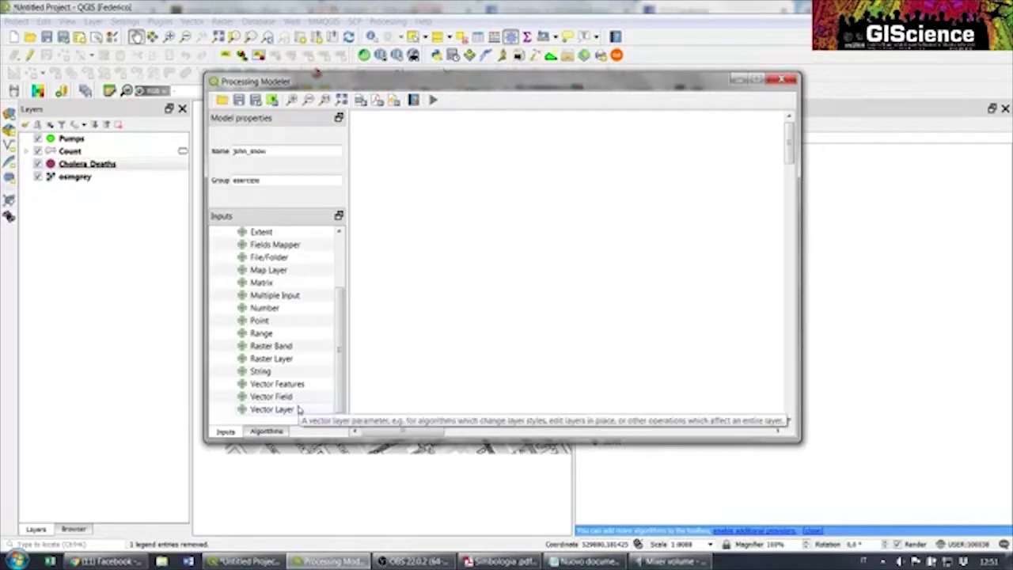
drag(277, 409, 433, 154)
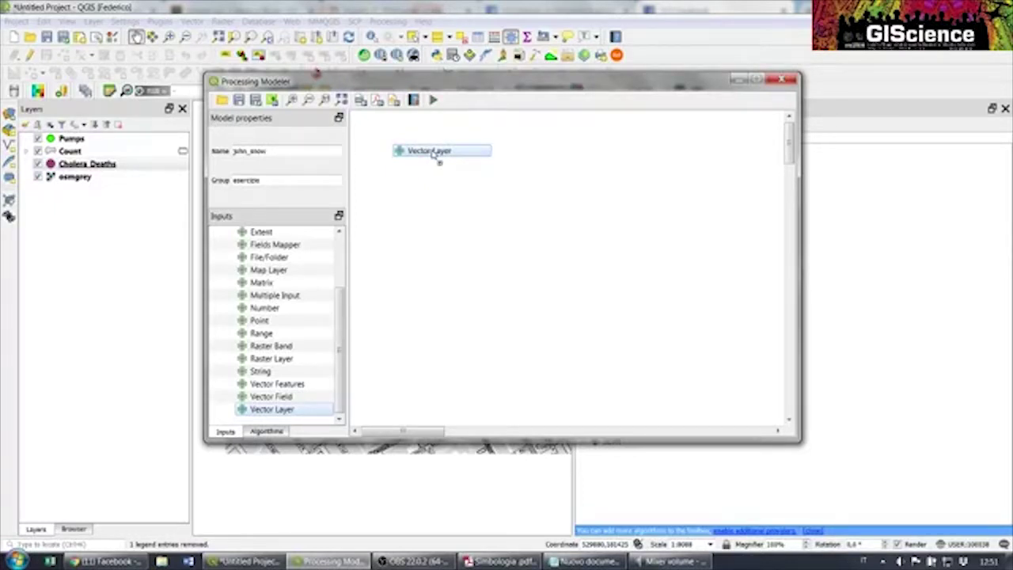
drag(434, 154, 432, 156)
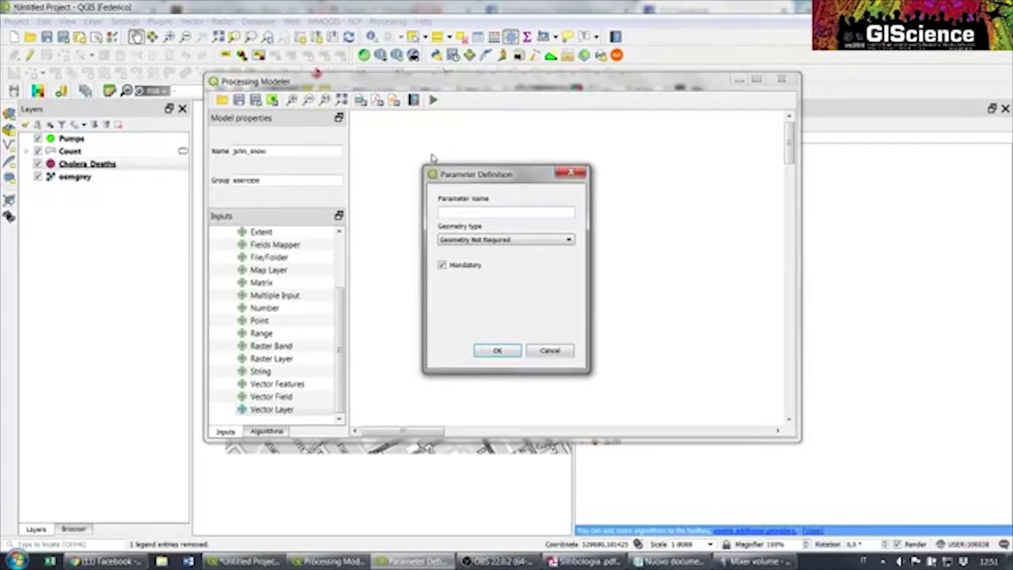
text(cholera)
click(489, 240)
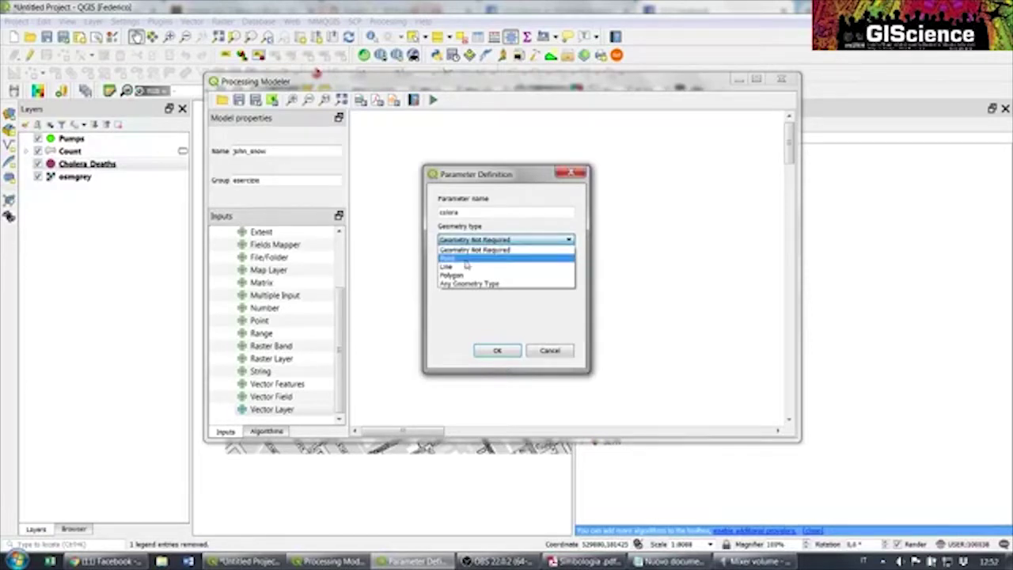
click(464, 261)
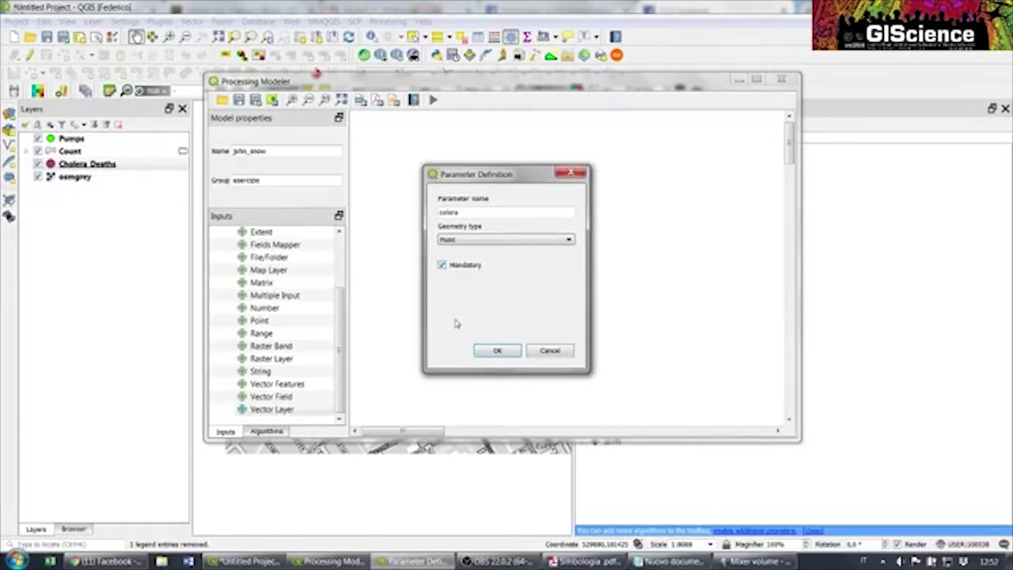
click(497, 351)
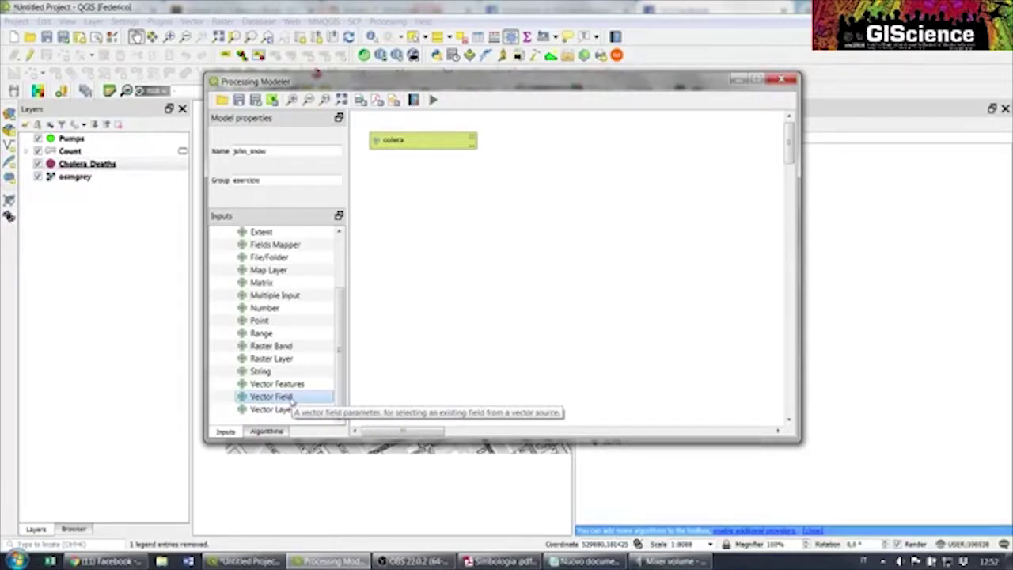
Add a mandatory numeric Vector Field input named conteggio with parent layer colera, and place it just below the colera input
drag(291, 401, 475, 206)
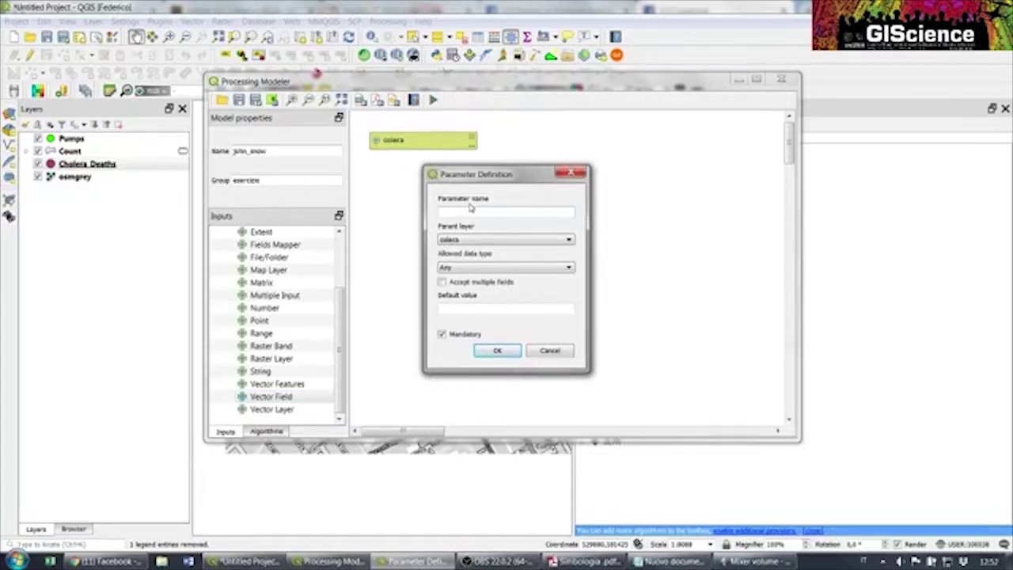
text(col)
text(teggio)
click(470, 271)
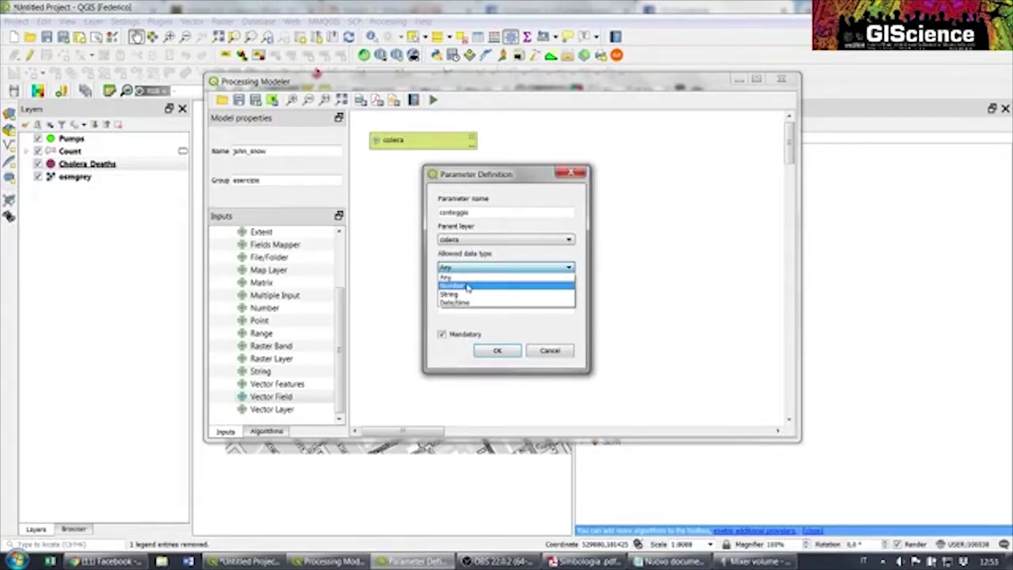
click(467, 286)
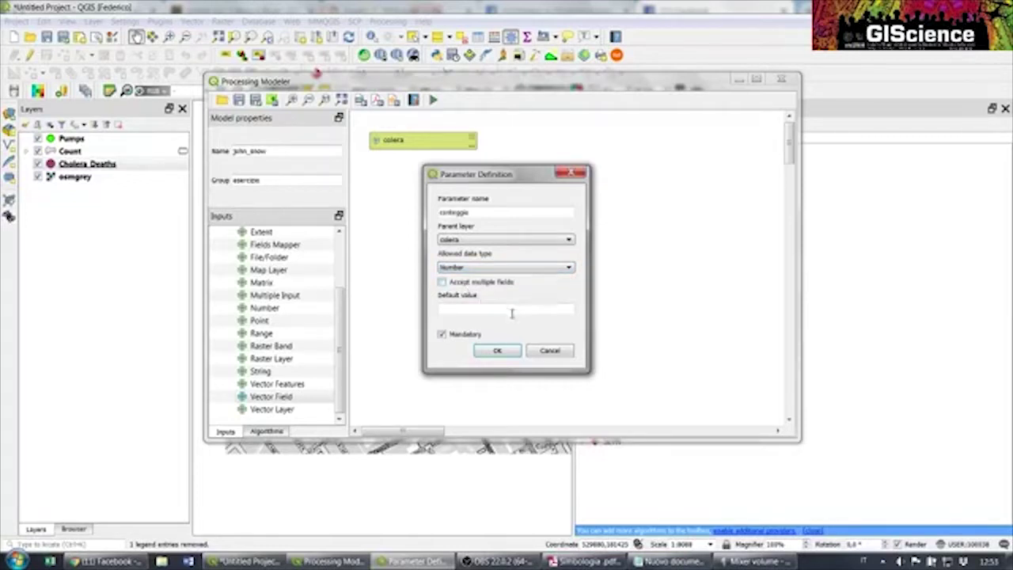
click(509, 356)
mouse_move(472, 200)
mouse_down()
mouse_move(456, 200)
mouse_move(481, 189)
mouse_up()
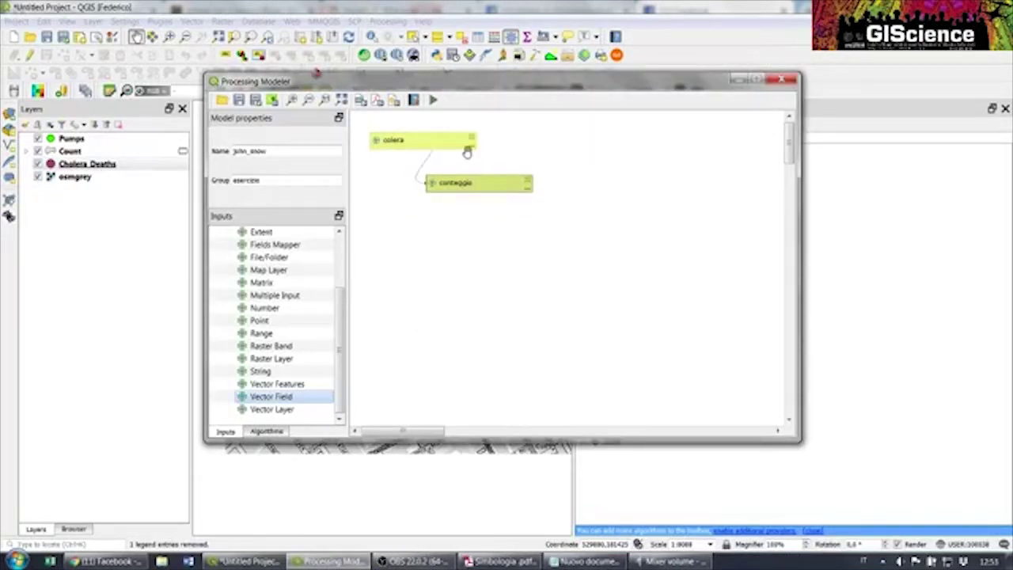
drag(446, 185, 435, 186)
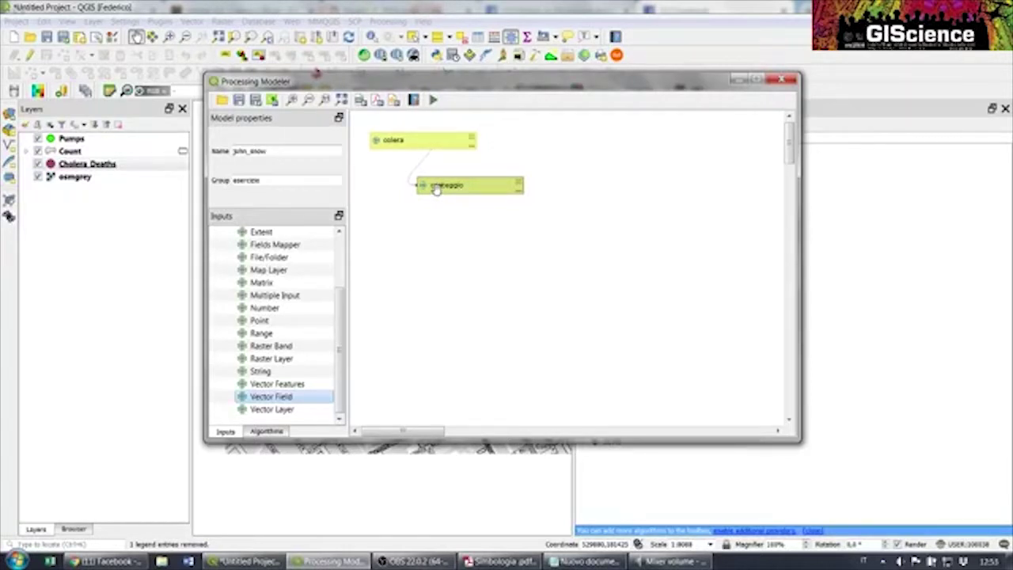
click(291, 412)
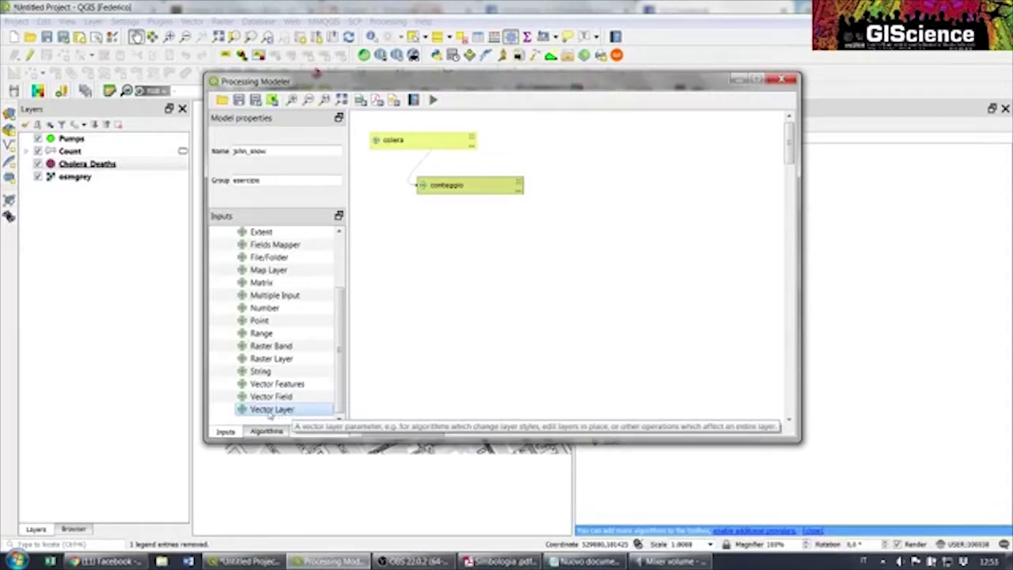
drag(262, 416, 415, 250)
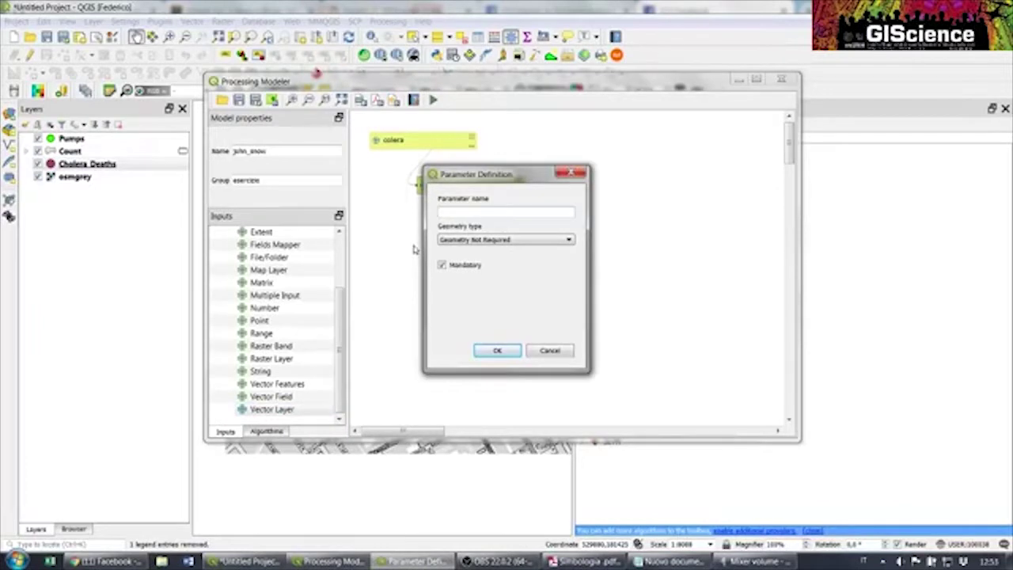
text(sorgenti)
click(486, 242)
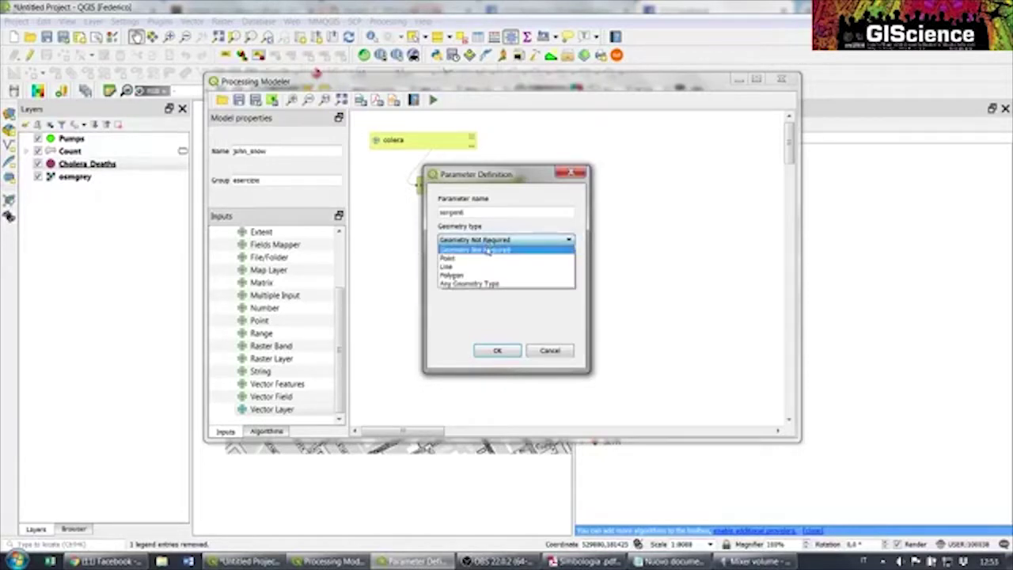
click(485, 259)
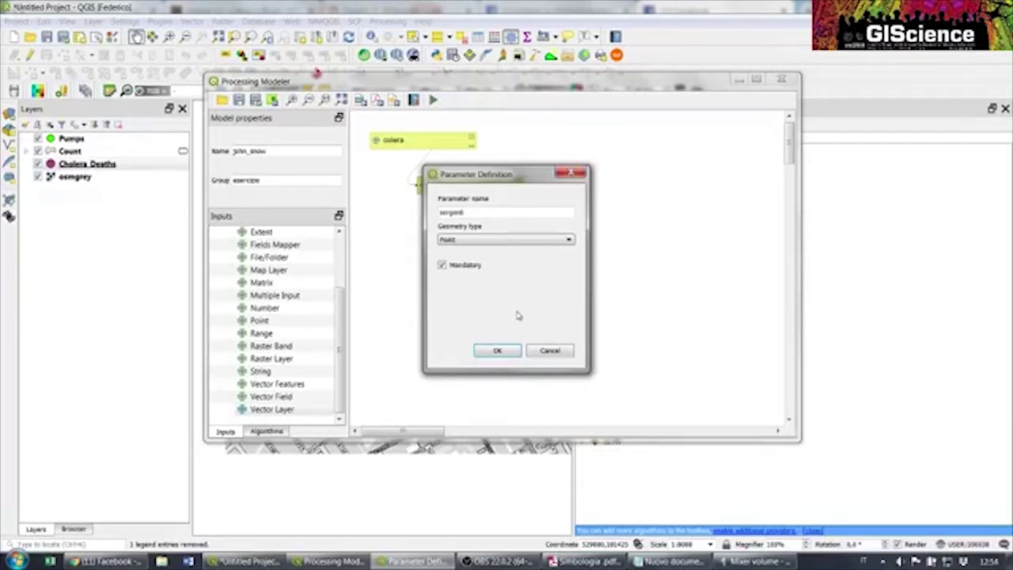
click(550, 351)
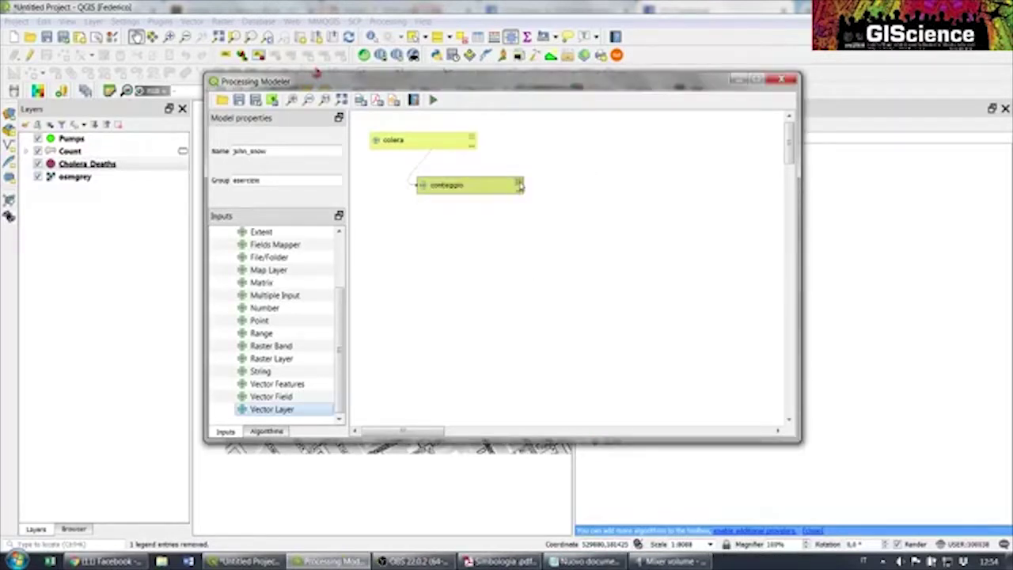
Replace the conteggio input with a new mandatory numeric Vector Field named conteggio, parent layer colera, placed just below the colera input
click(287, 398)
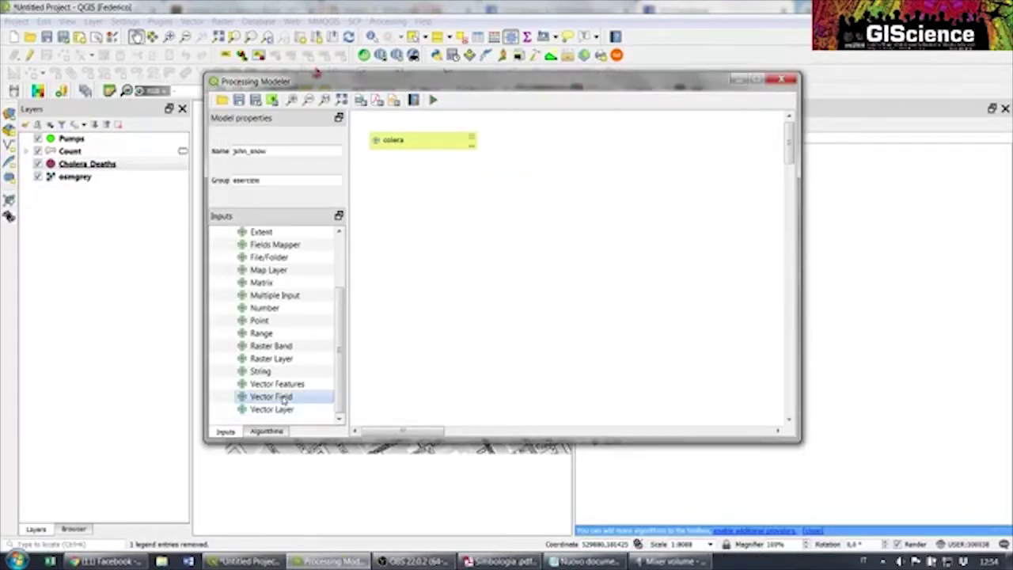
drag(283, 400, 463, 220)
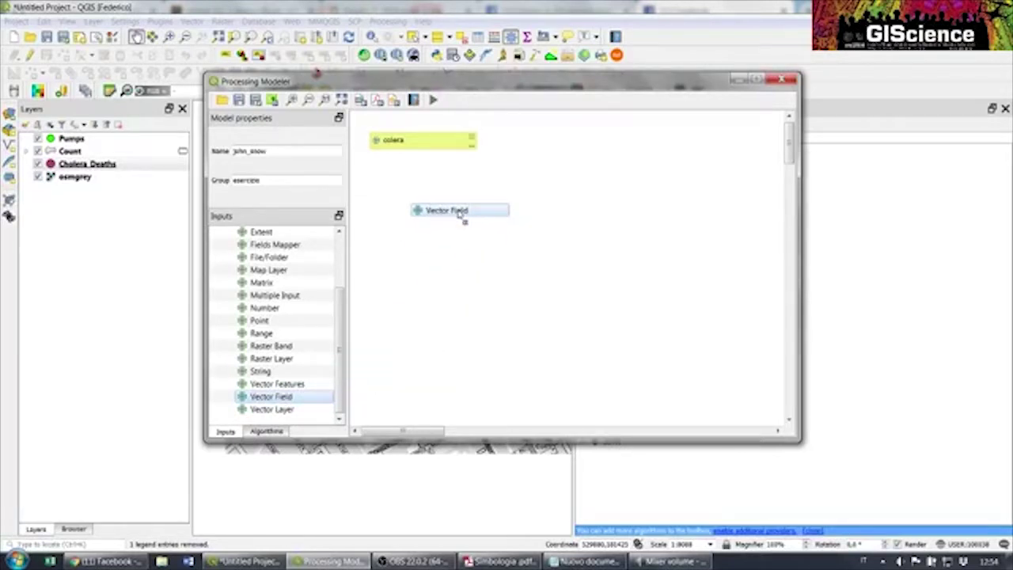
drag(463, 220, 464, 220)
text(conteggio)
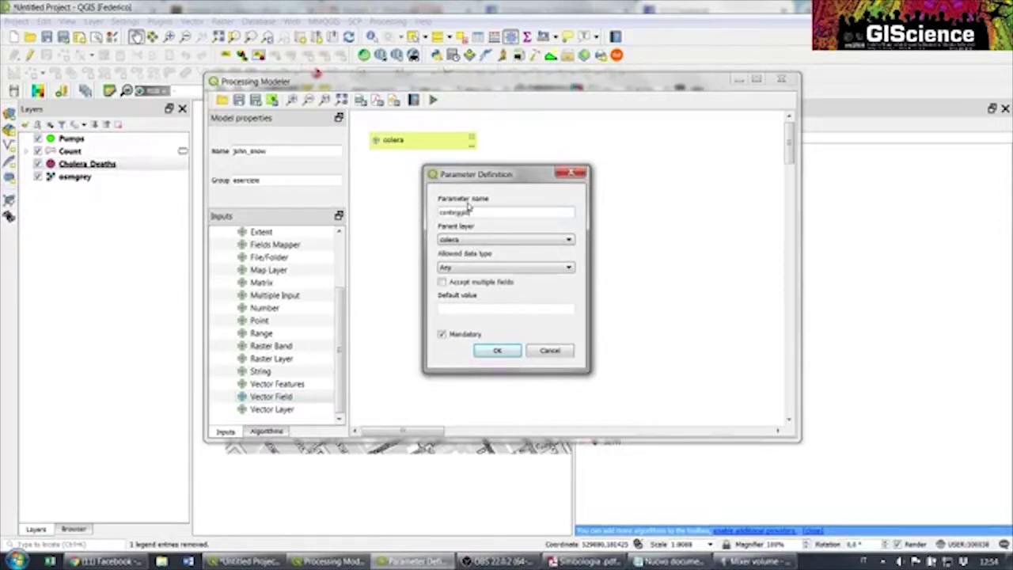
key(Tab)
click(475, 269)
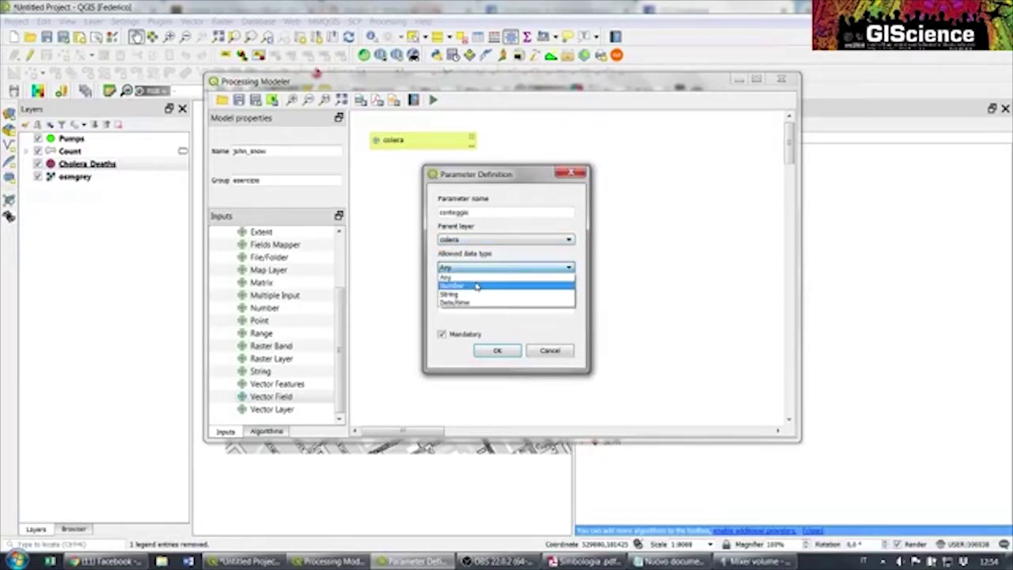
click(476, 286)
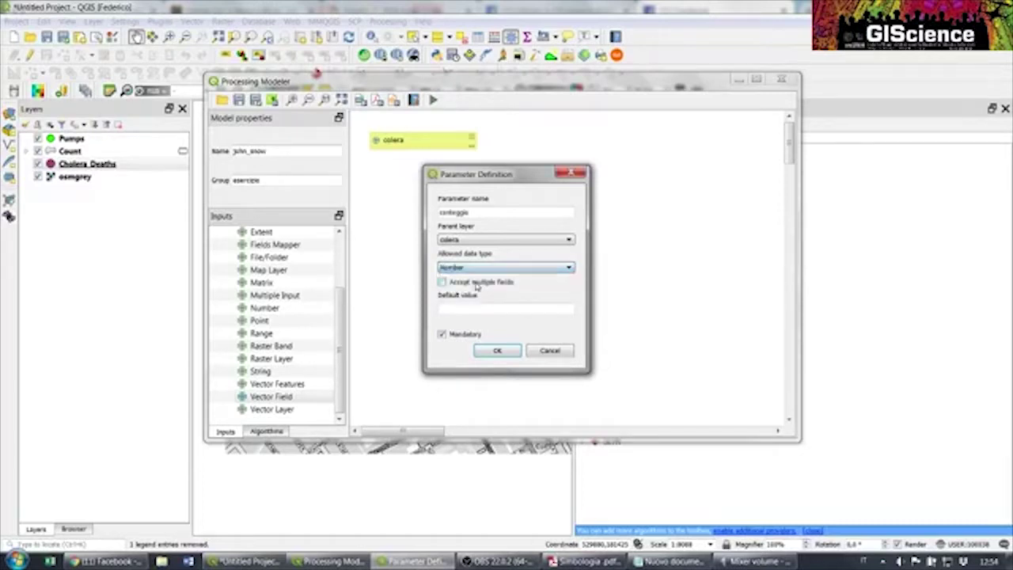
click(497, 350)
drag(453, 212, 457, 188)
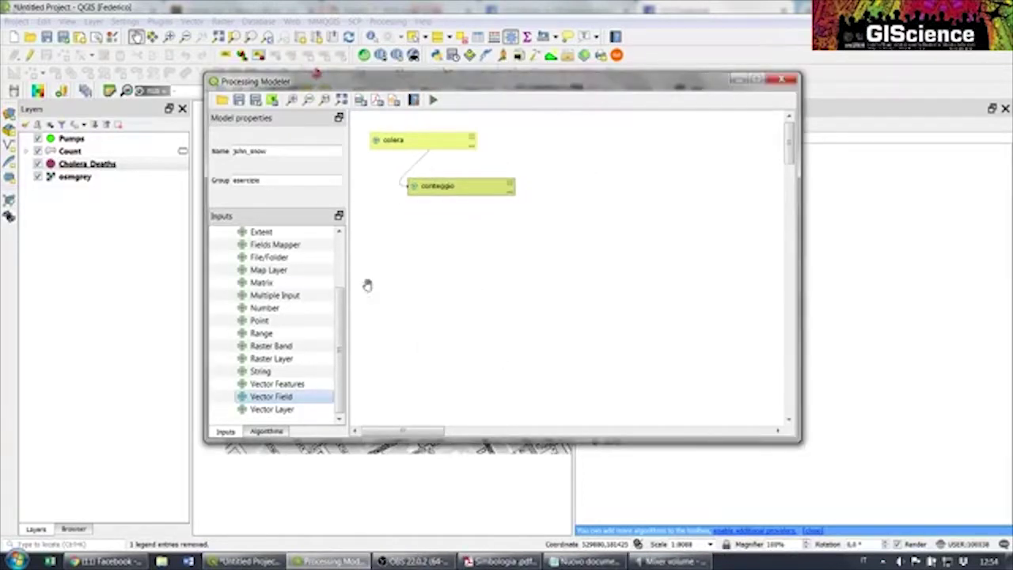
Add a mandatory Vector Layer input named sorgenti with Point geometry, and place it below conteggio, aligned with colera
drag(286, 409, 471, 281)
text(sorgenti)
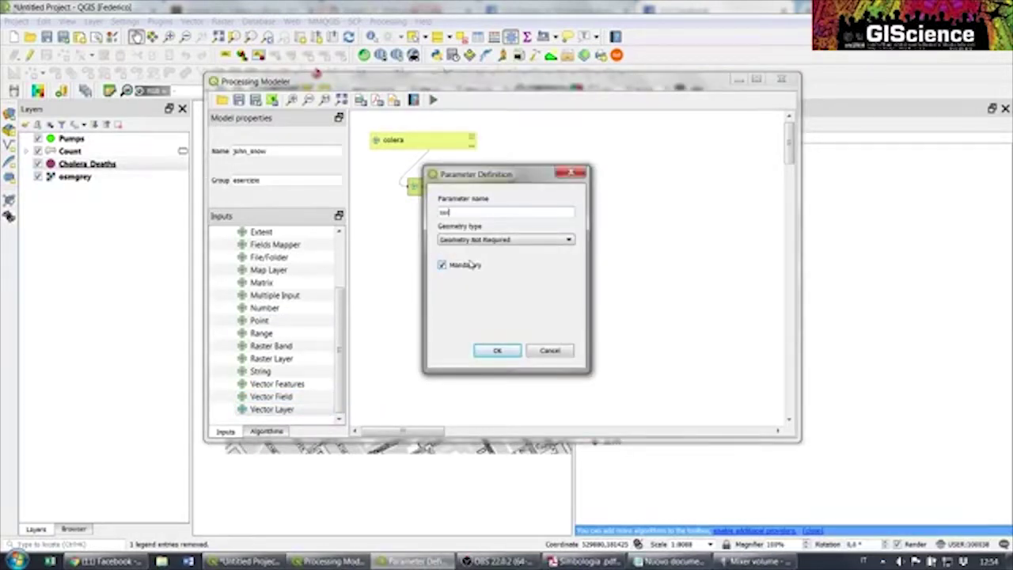
click(445, 243)
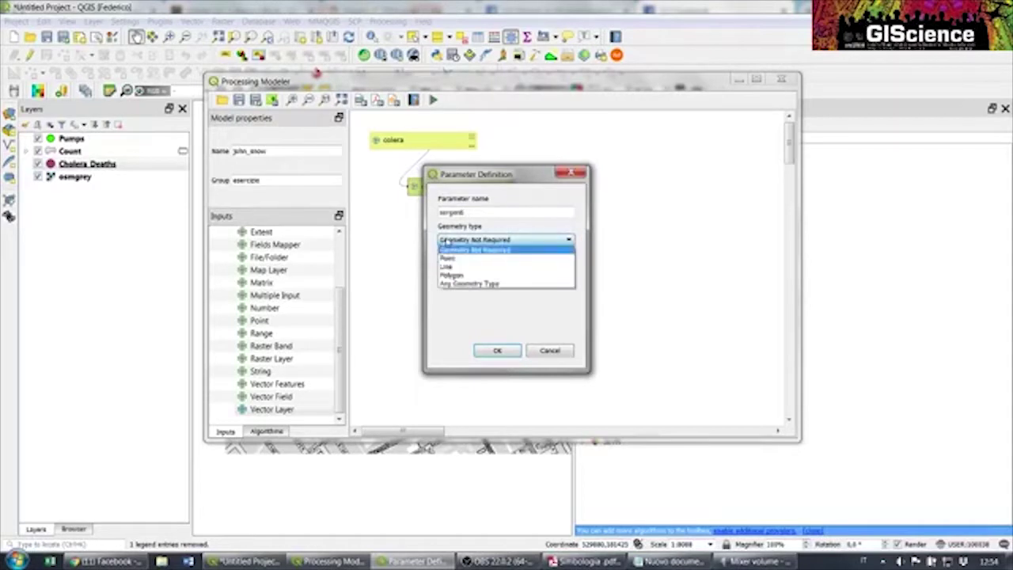
click(452, 255)
click(500, 350)
drag(472, 279, 418, 254)
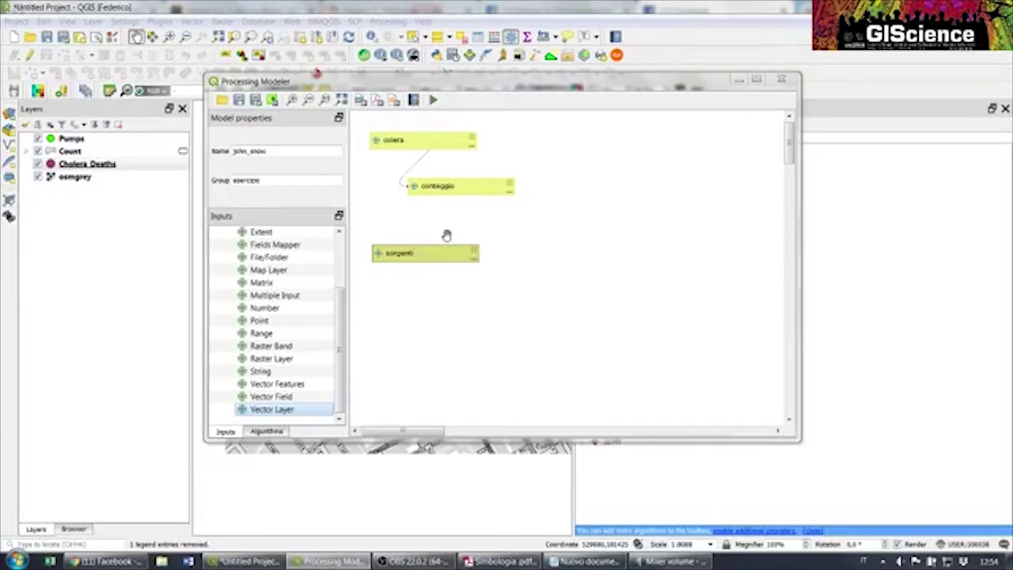
Add the Voronoi polygons algorithm with sorgenti as its input layer, and place its box beside the sorgenti input
click(267, 430)
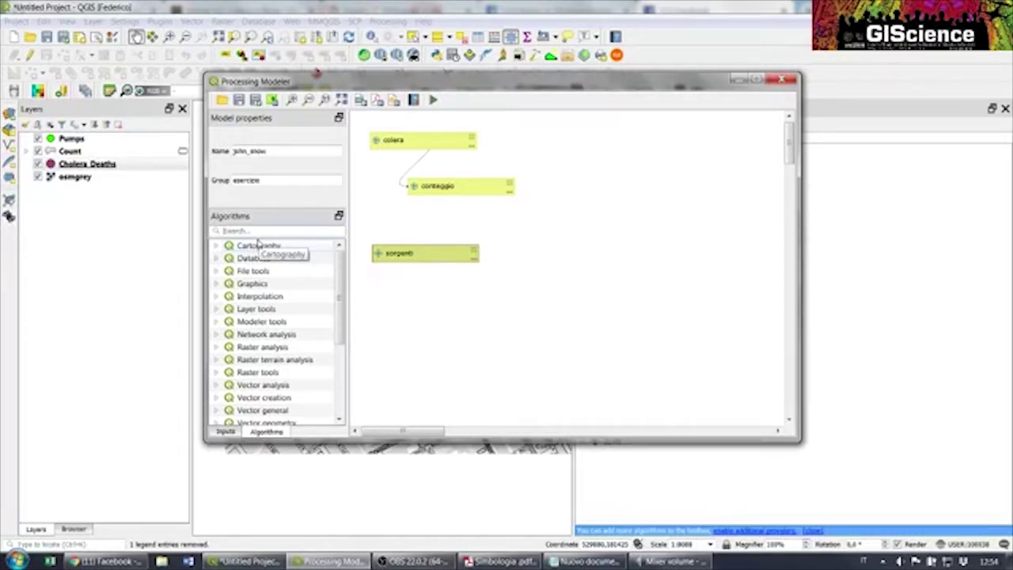
text(voro)
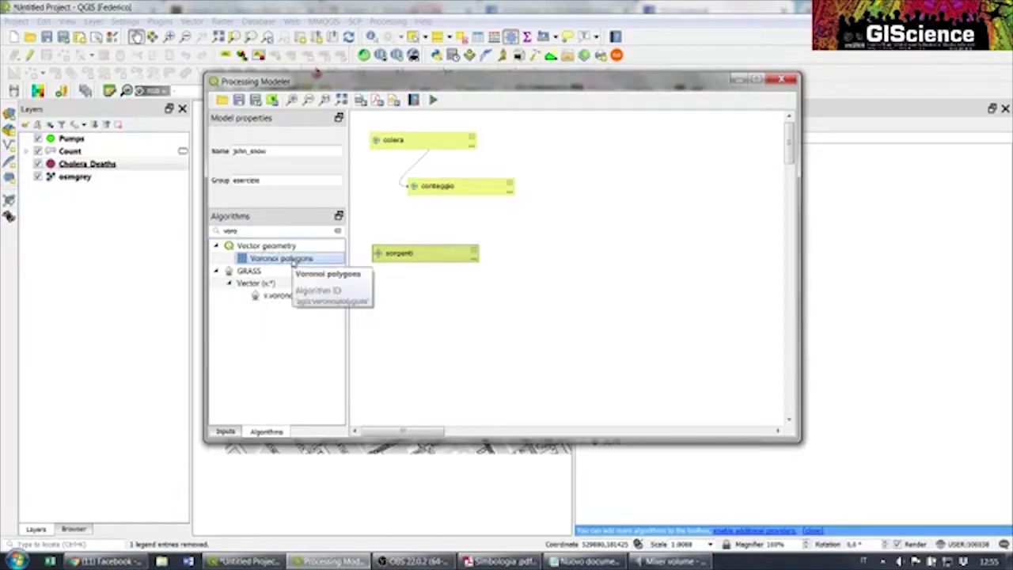
drag(289, 266, 574, 253)
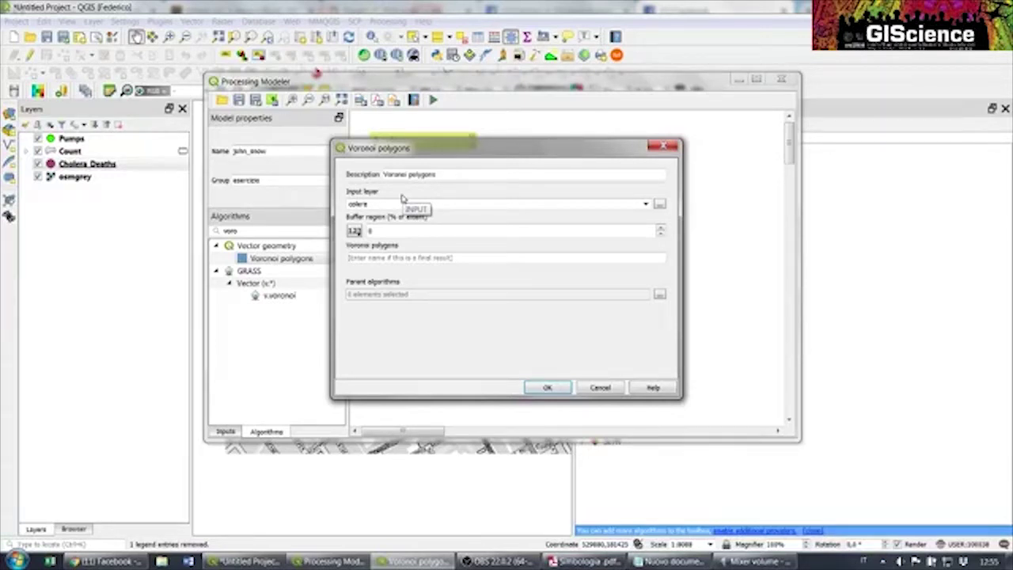
click(644, 205)
click(386, 224)
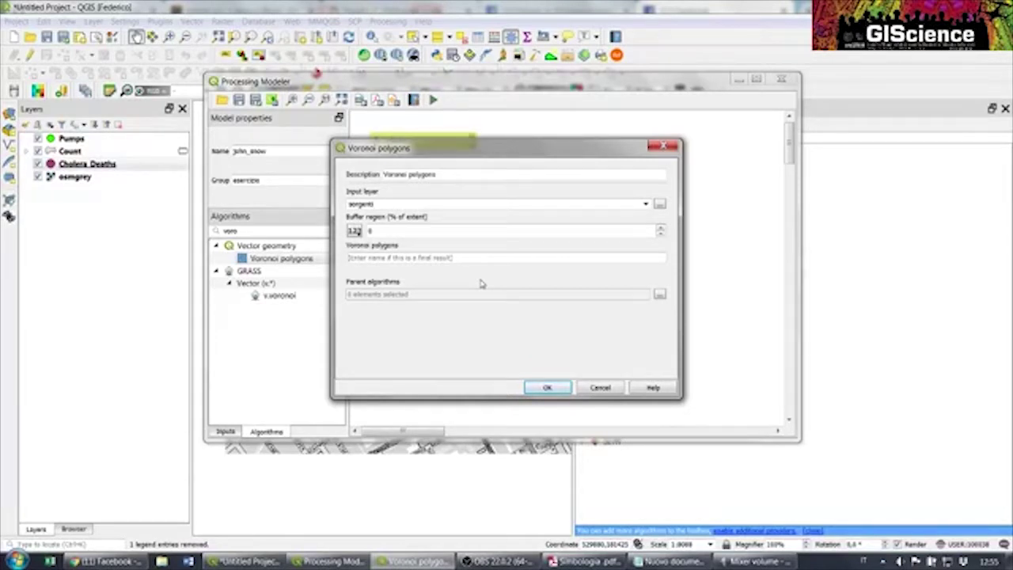
click(541, 388)
drag(554, 260, 555, 285)
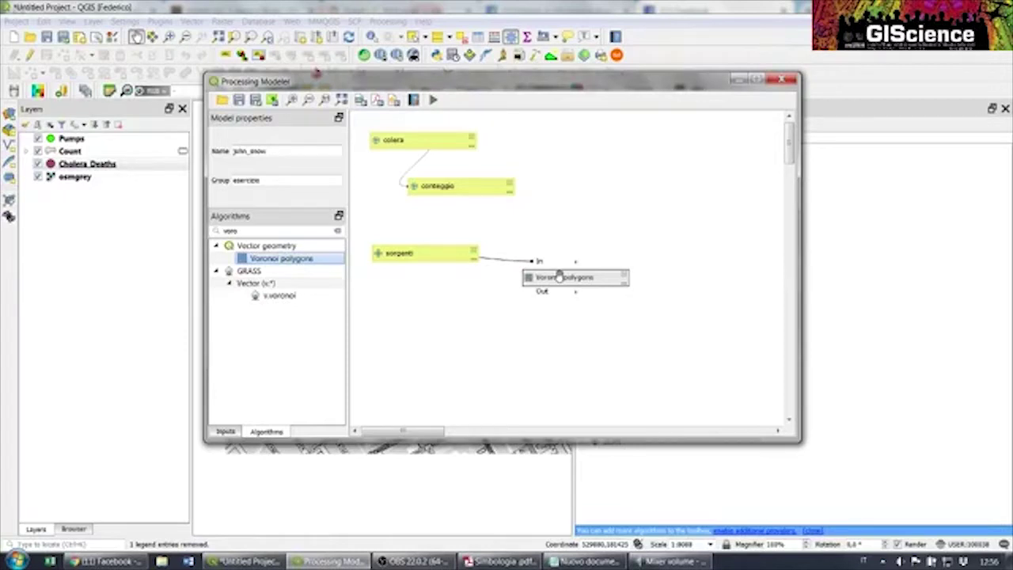
Add the Count points in polygon algorithm above Voronoi polygons and set its weight field to conteggio
double_click(258, 228)
text(count)
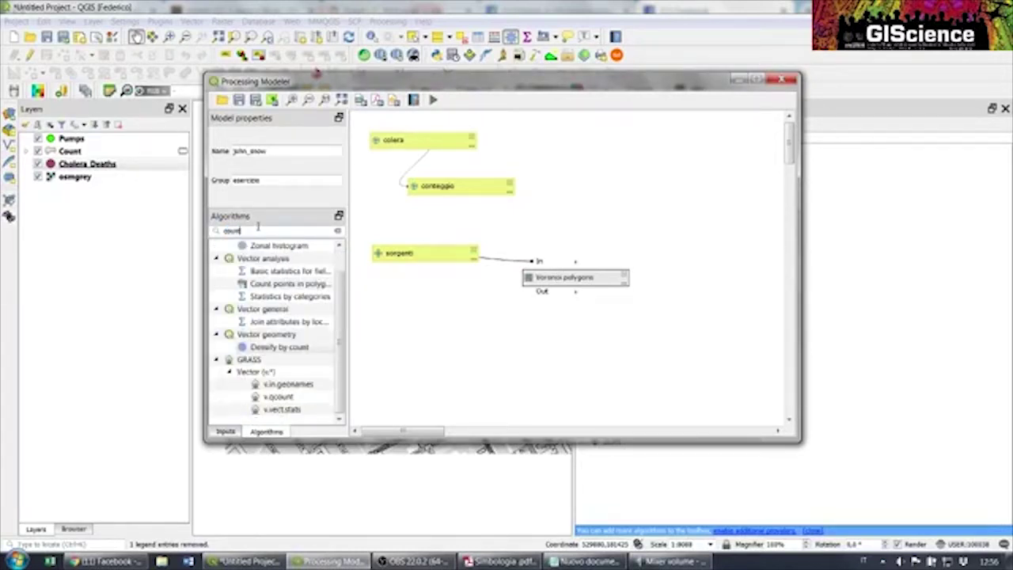
text( poin)
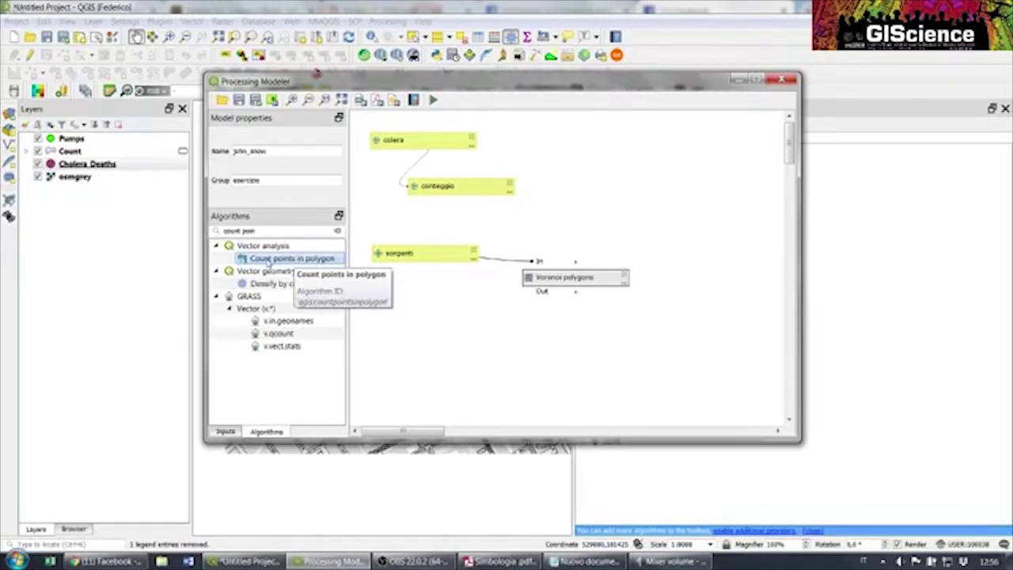
drag(261, 260, 567, 222)
drag(592, 208, 593, 210)
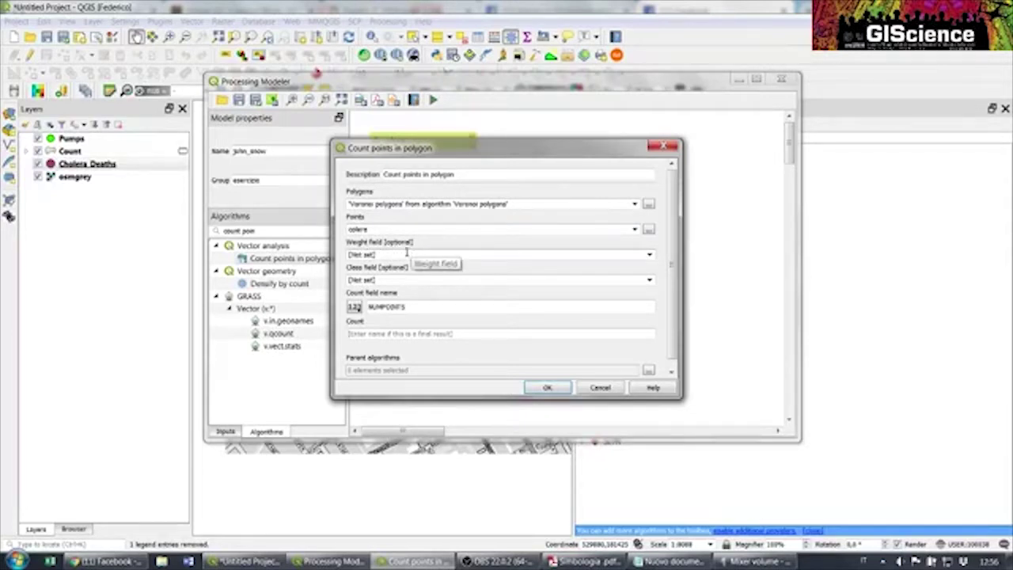
click(650, 258)
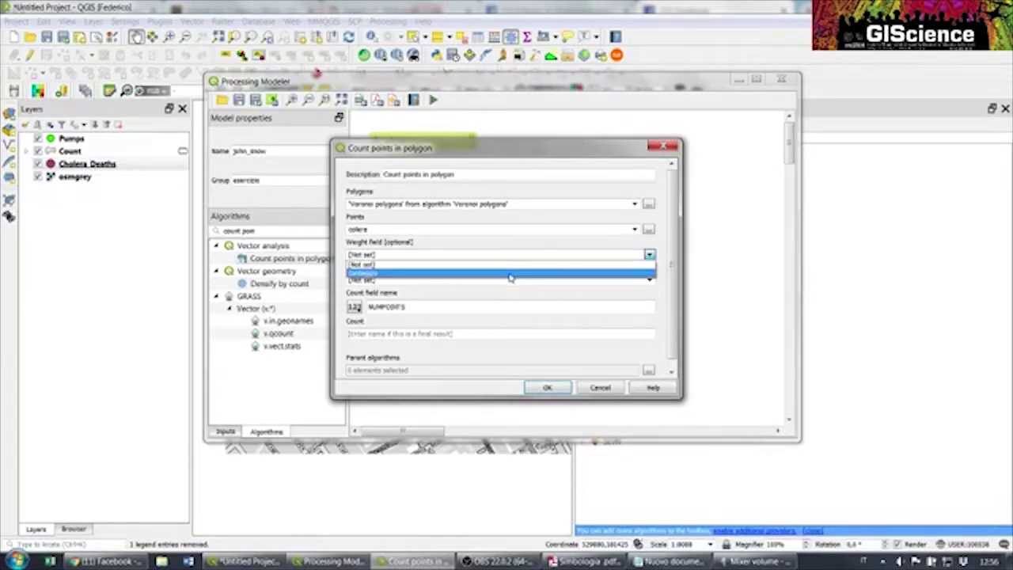
click(510, 279)
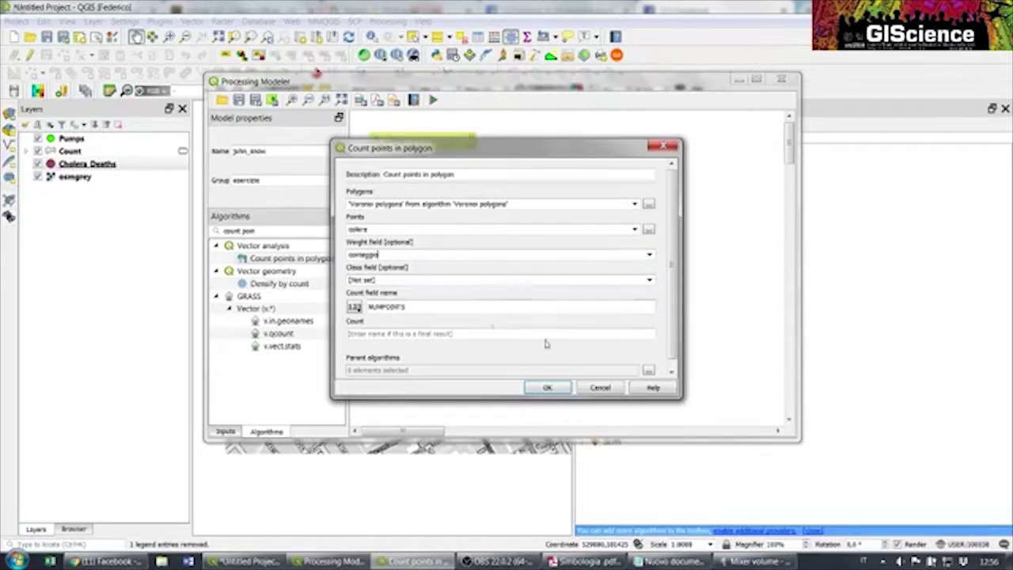
Name the final Count output fine and accept the Count points in polygon settings
scroll(674, 315, down, 1)
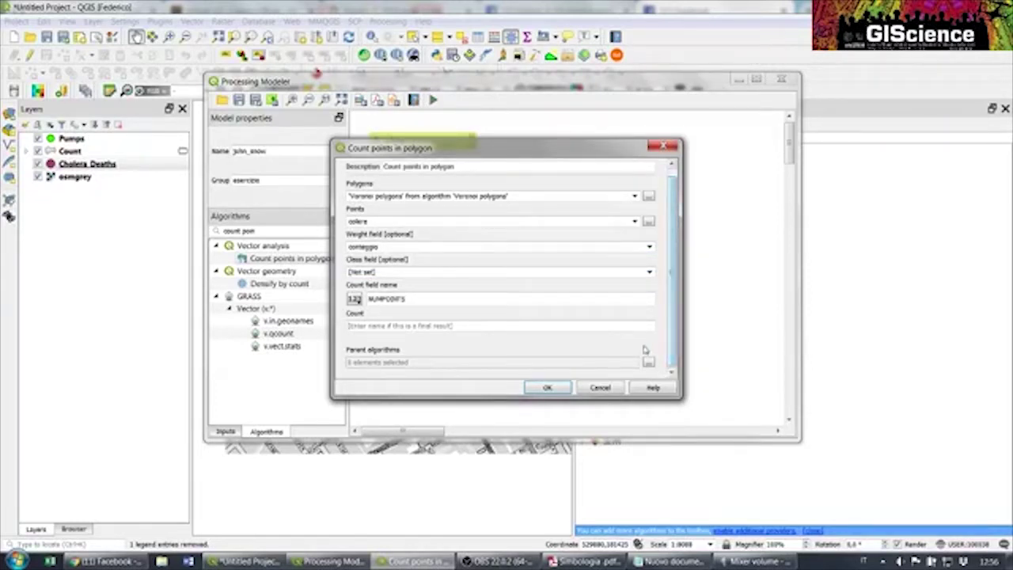
click(537, 325)
text(freq)
drag(682, 397, 683, 432)
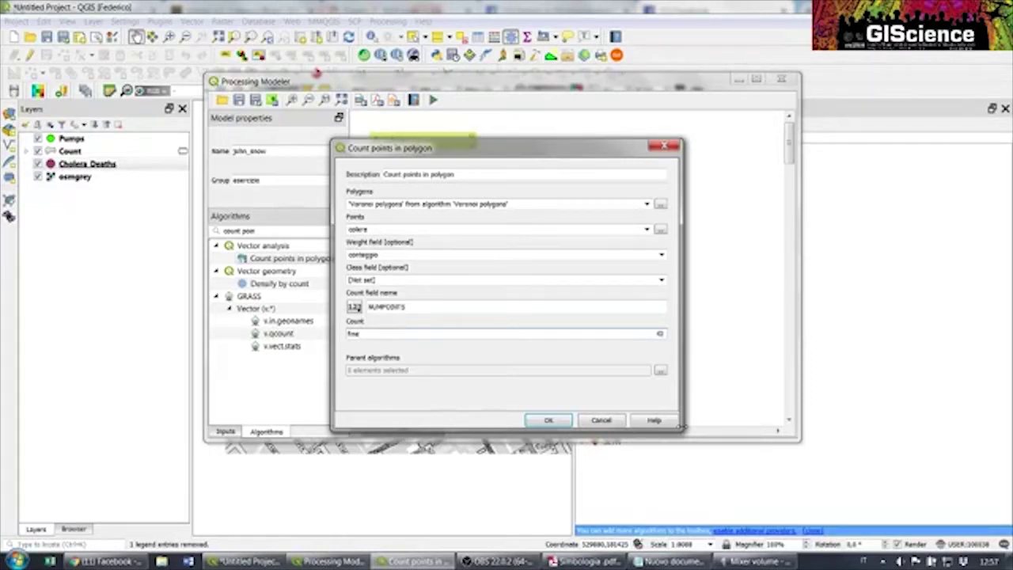
click(546, 420)
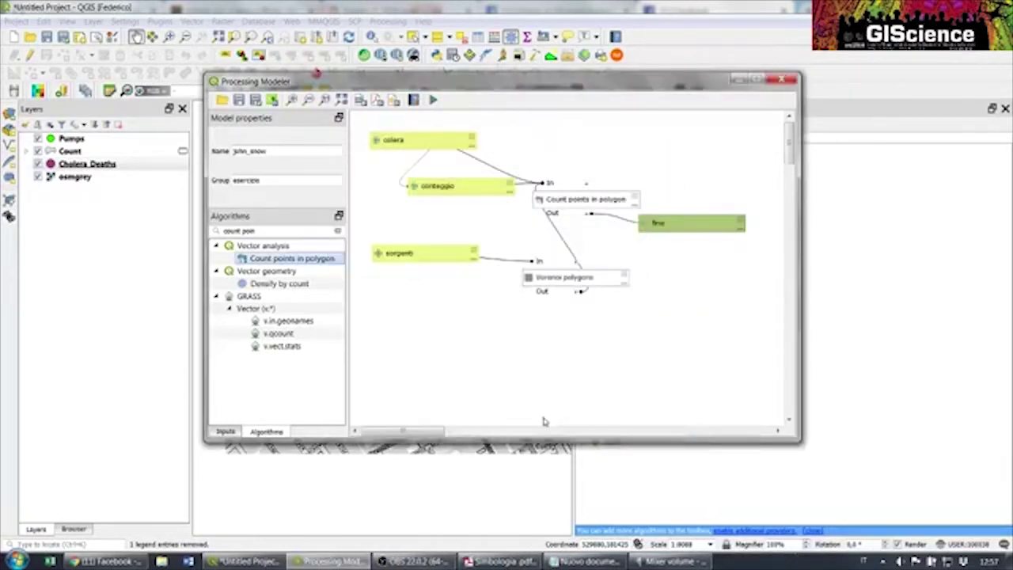
Rearrange the Count points in polygon, conteggio and fine boxes so the model diagram is spaced out more clearly
drag(582, 213, 605, 202)
drag(490, 194, 477, 203)
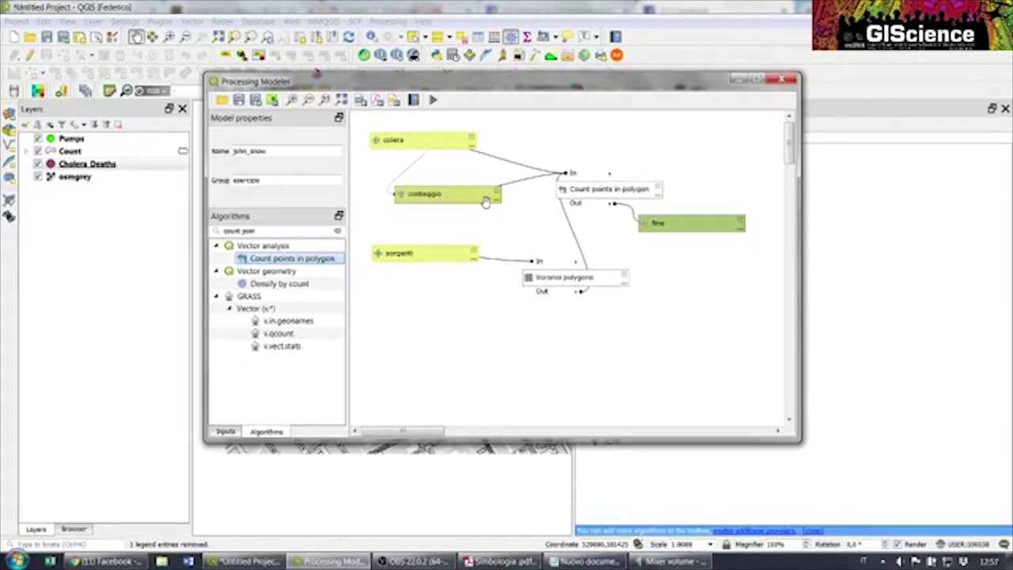
drag(675, 229, 685, 237)
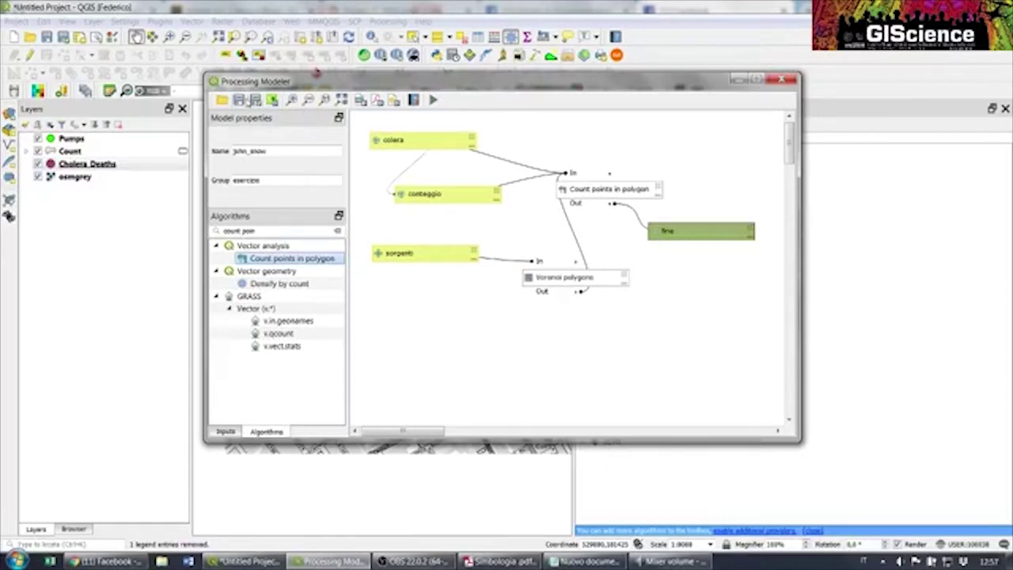
Save the model as john in the profile's models folder and close the modeler
click(238, 100)
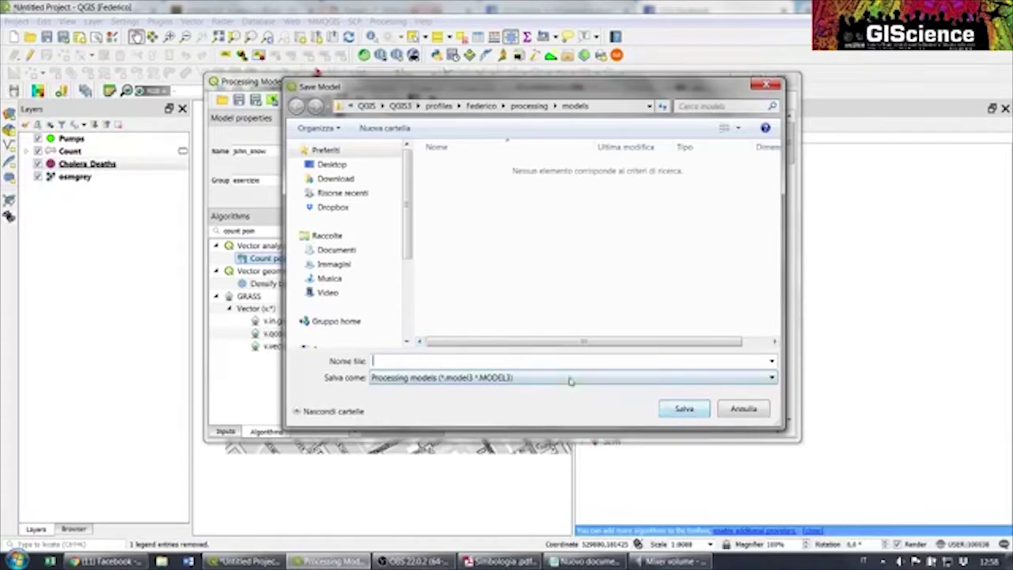
text(john)
click(682, 409)
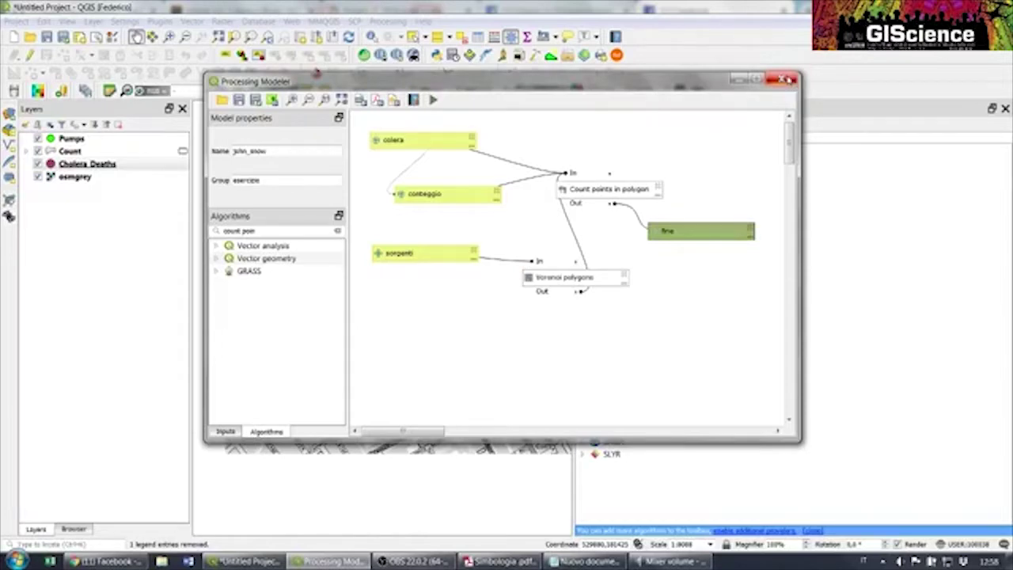
click(789, 80)
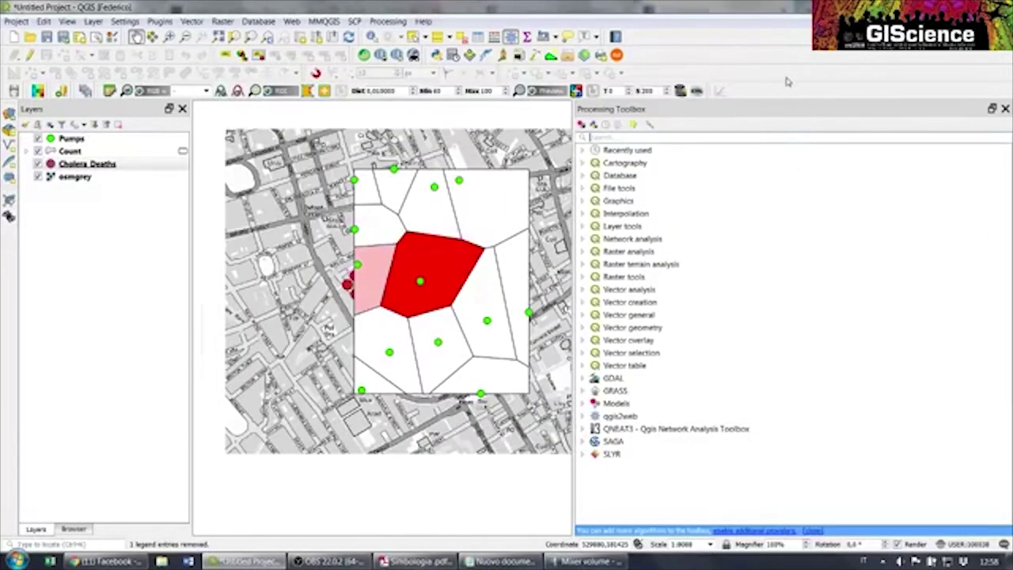
Remove the Count layer from the project
click(108, 155)
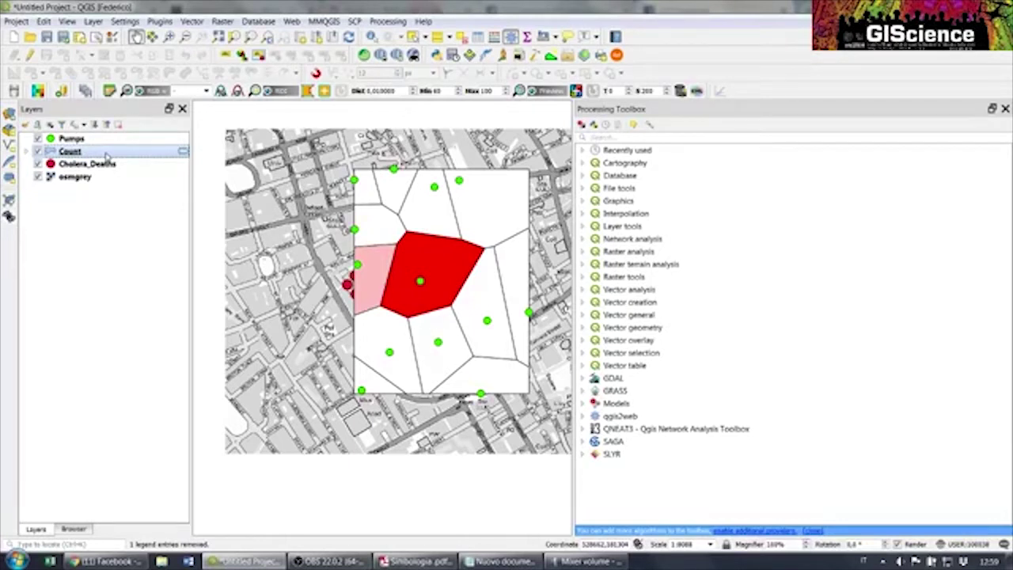
click(118, 124)
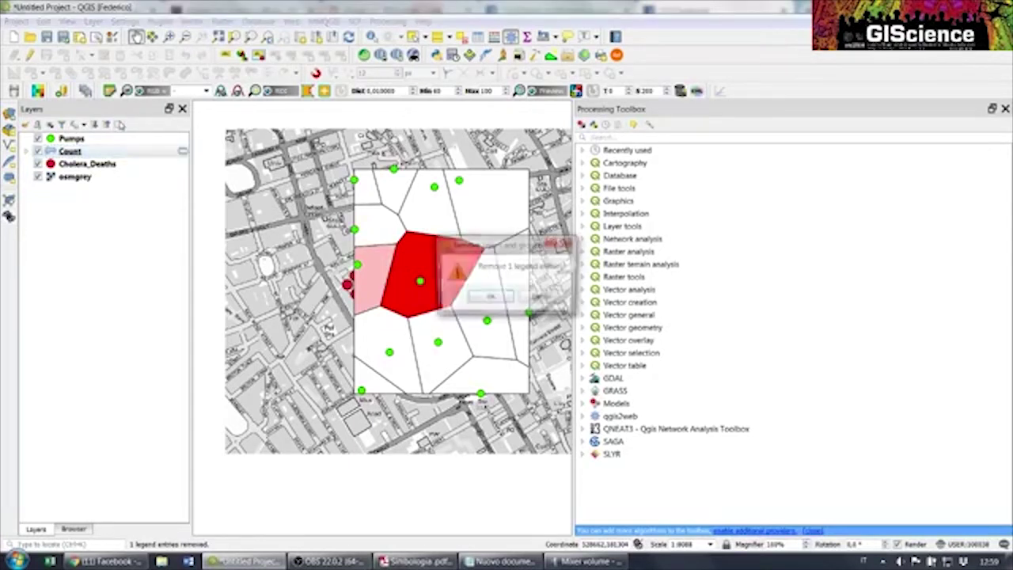
click(490, 298)
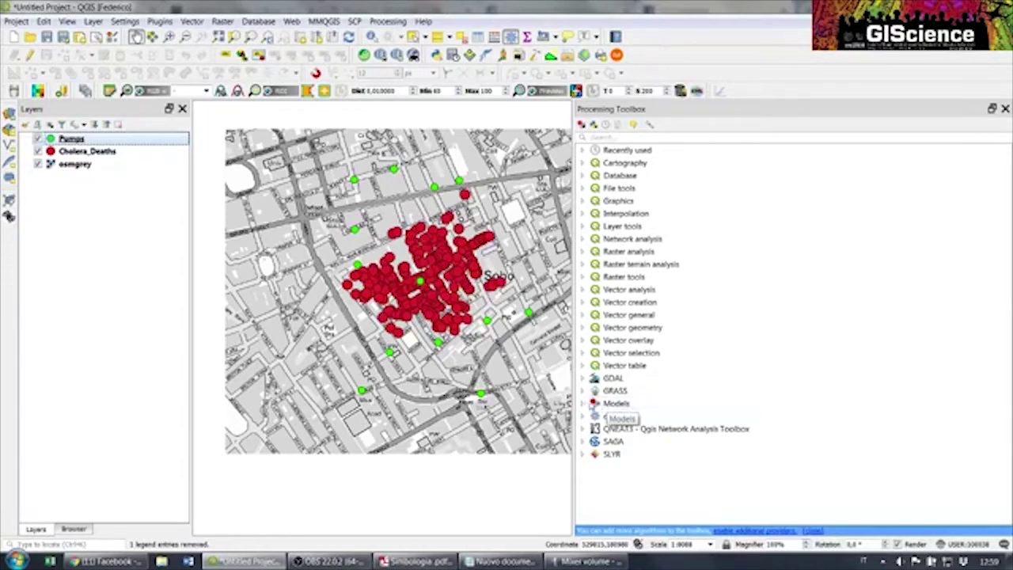
Open the john_snow model's run dialog from the esercizio group of the Processing models
click(581, 404)
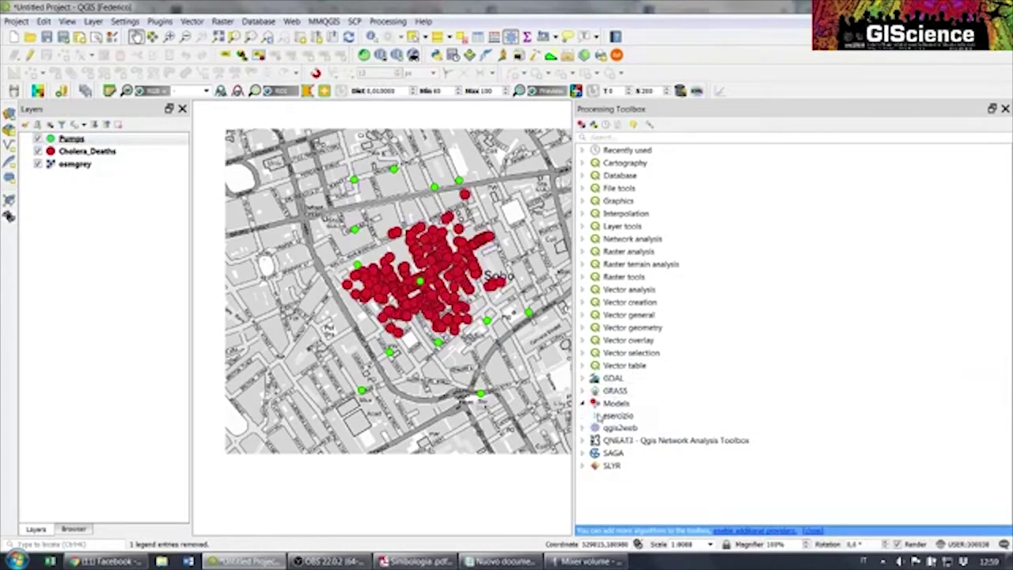
click(596, 416)
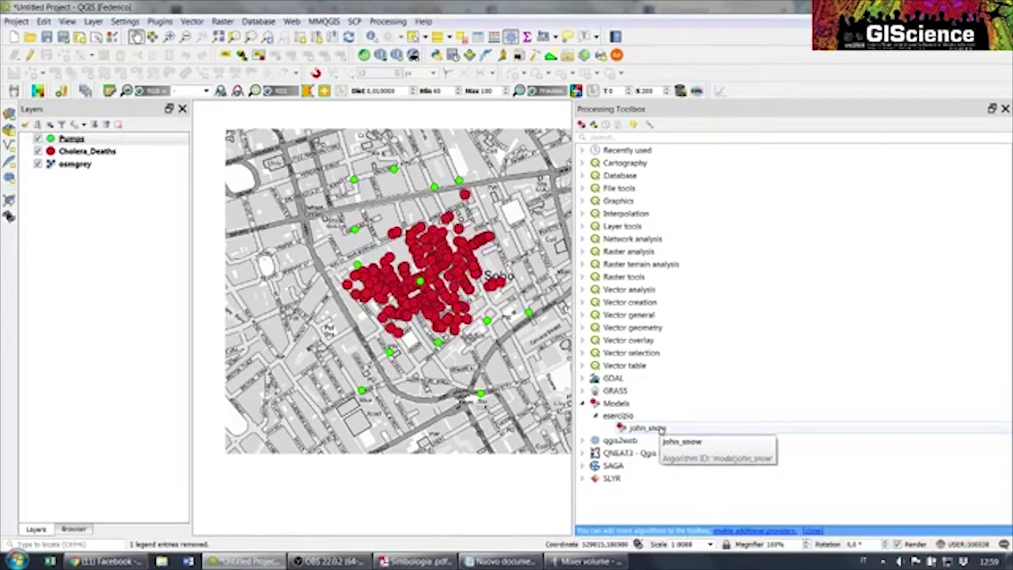
click(660, 428)
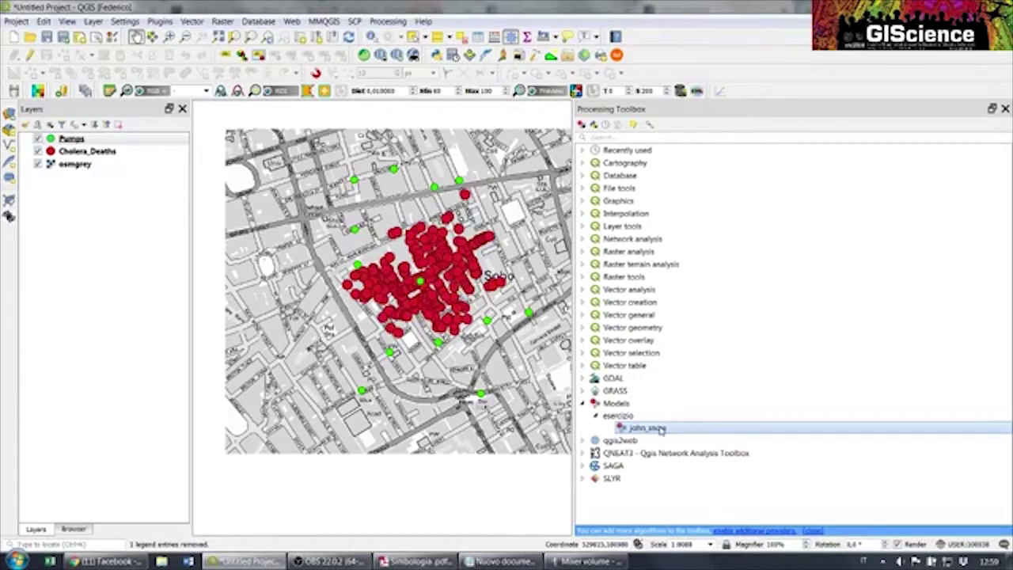
double_click(660, 428)
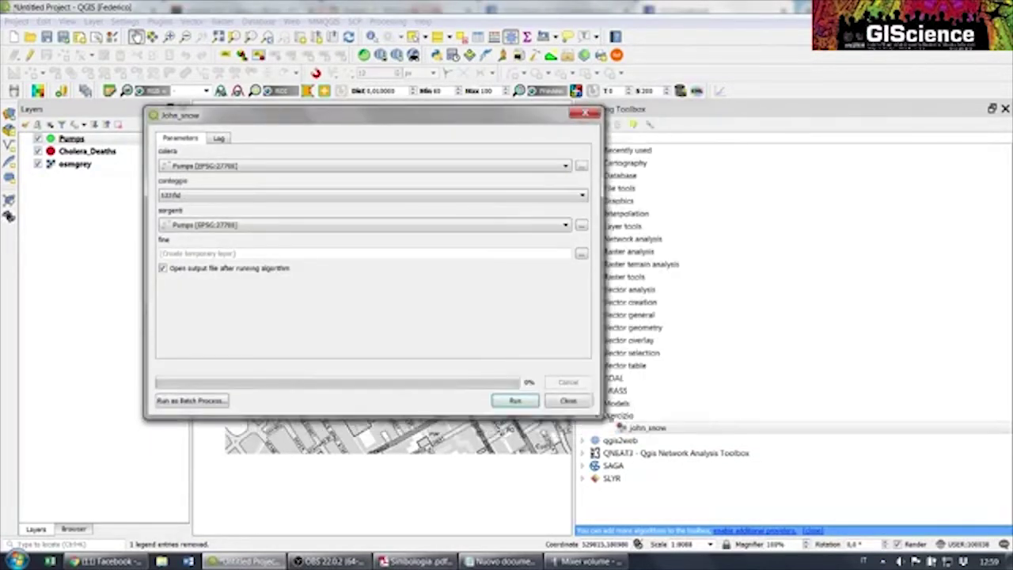
click(381, 95)
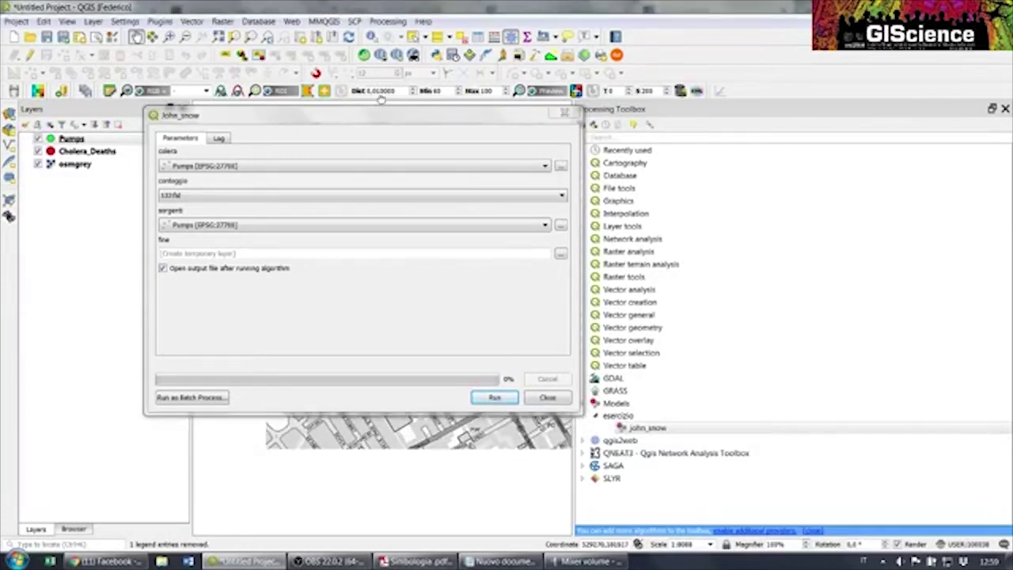
Run the john_snow model with Cholera_Deaths as colera, COUNT as conteggio, Pumps as sorgenti and a temporary output layer
drag(379, 113, 412, 82)
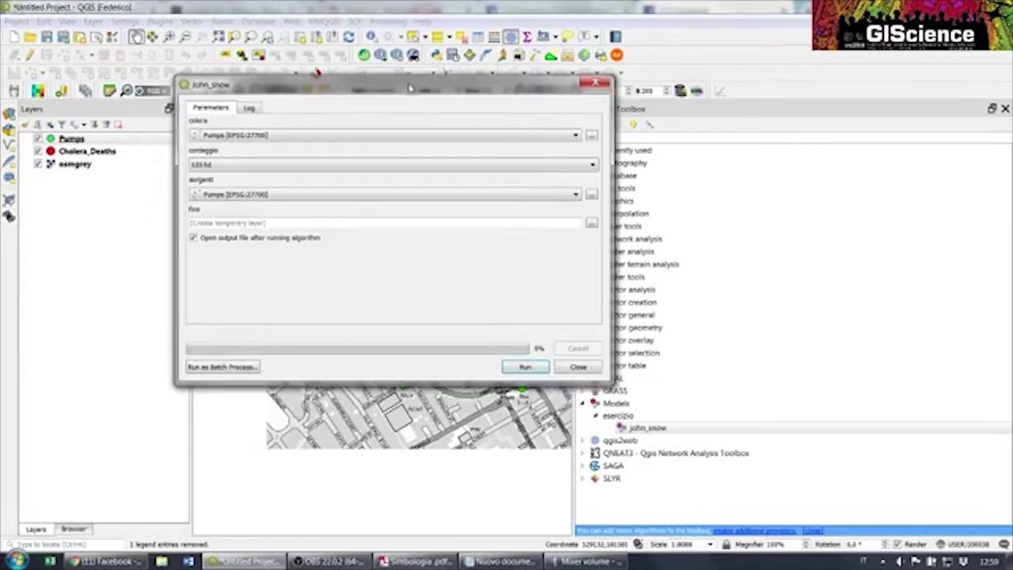
click(215, 136)
click(229, 148)
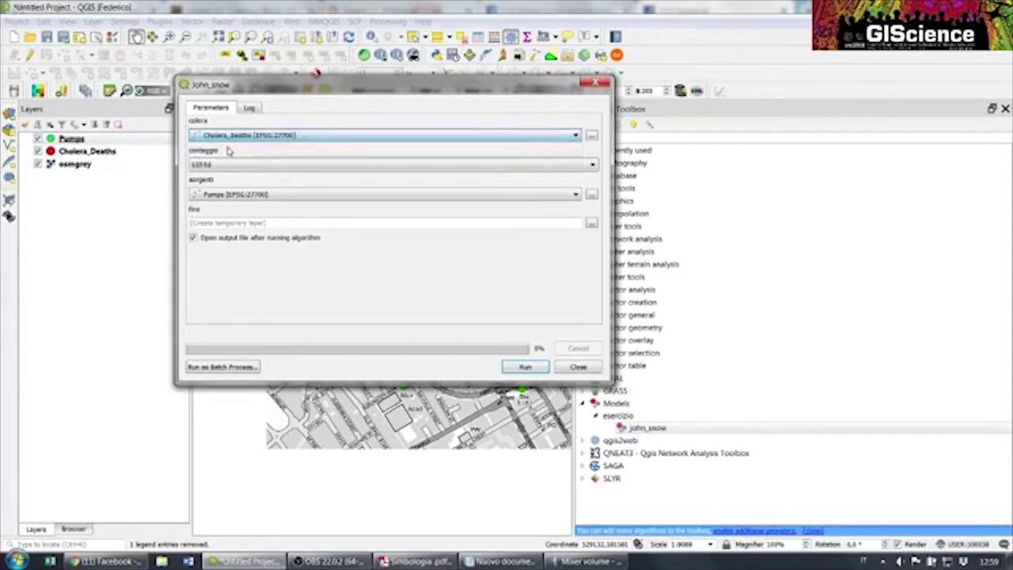
click(221, 163)
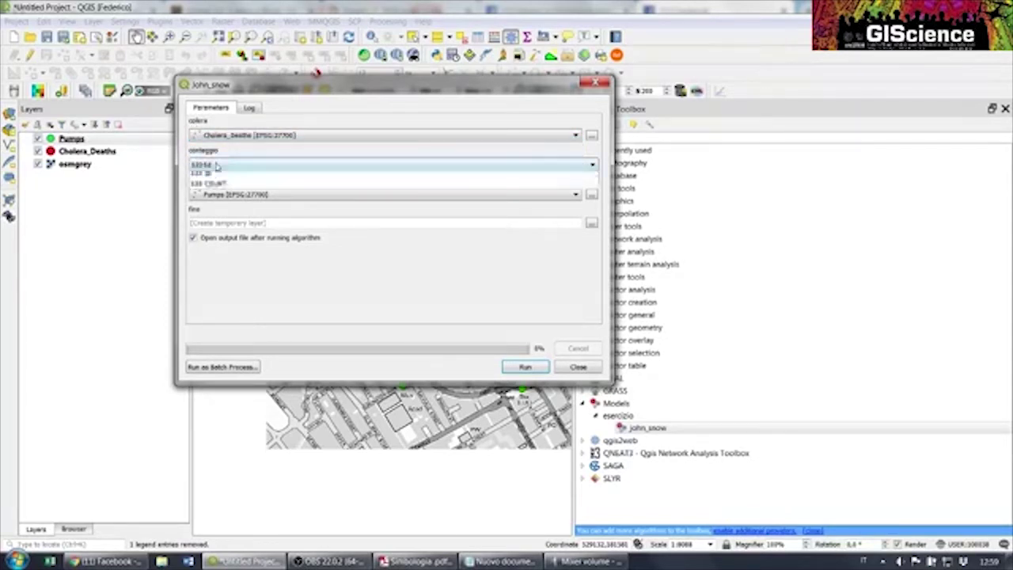
click(235, 197)
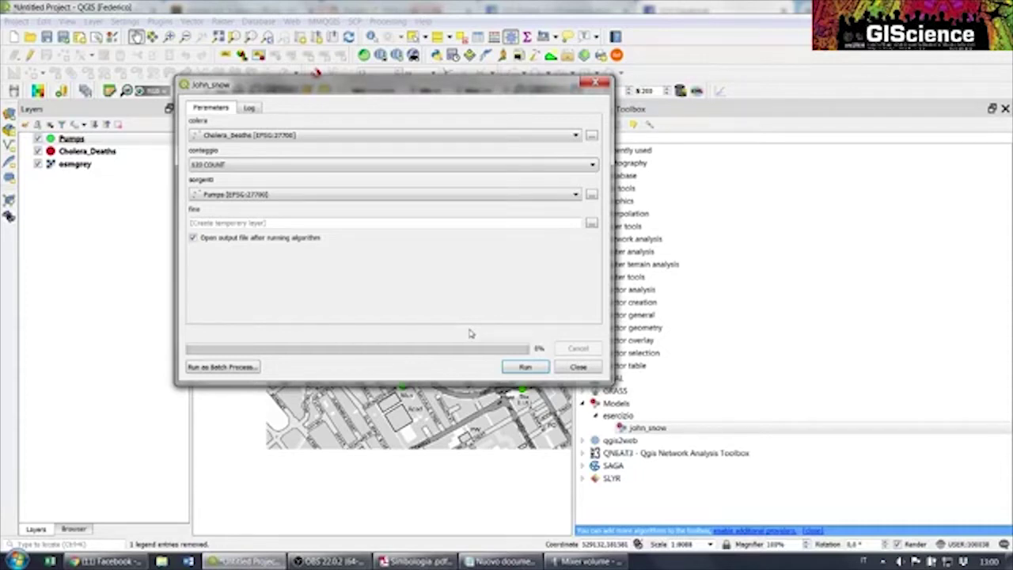
click(526, 367)
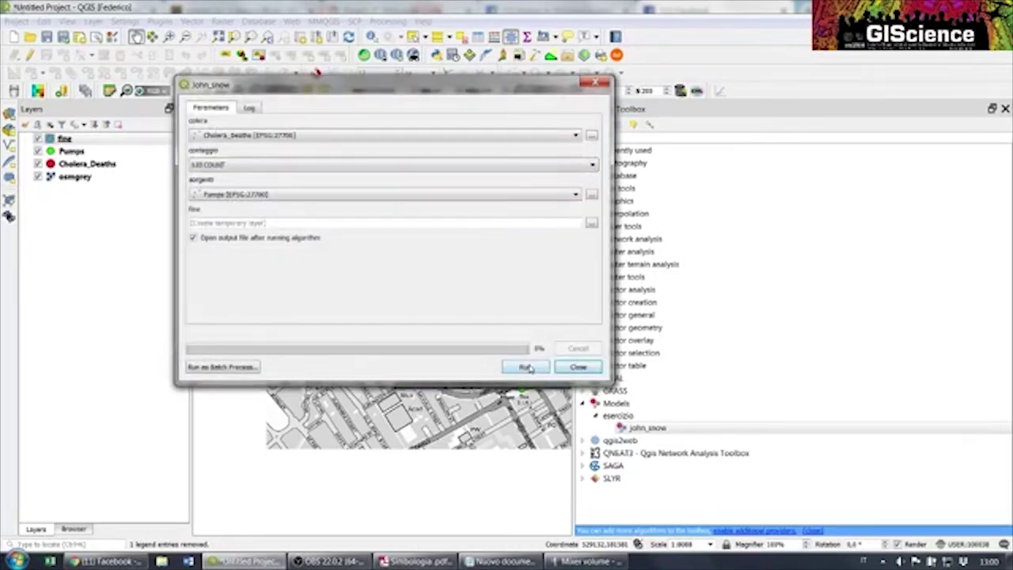
Examine the Voronoi polygons and Count points in polygon stages in the model's execution log, and close the run dialog
click(249, 108)
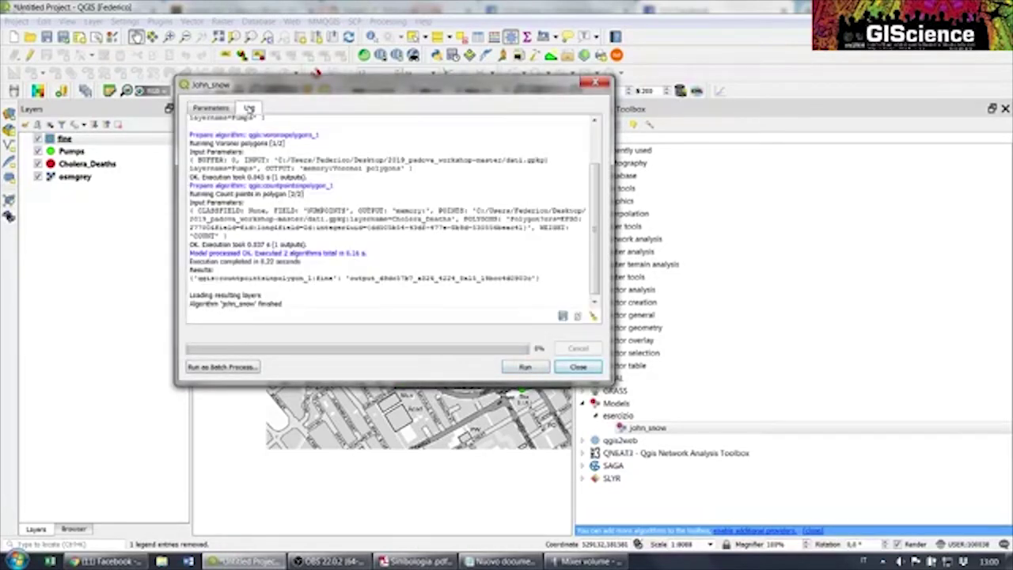
drag(271, 92, 367, 112)
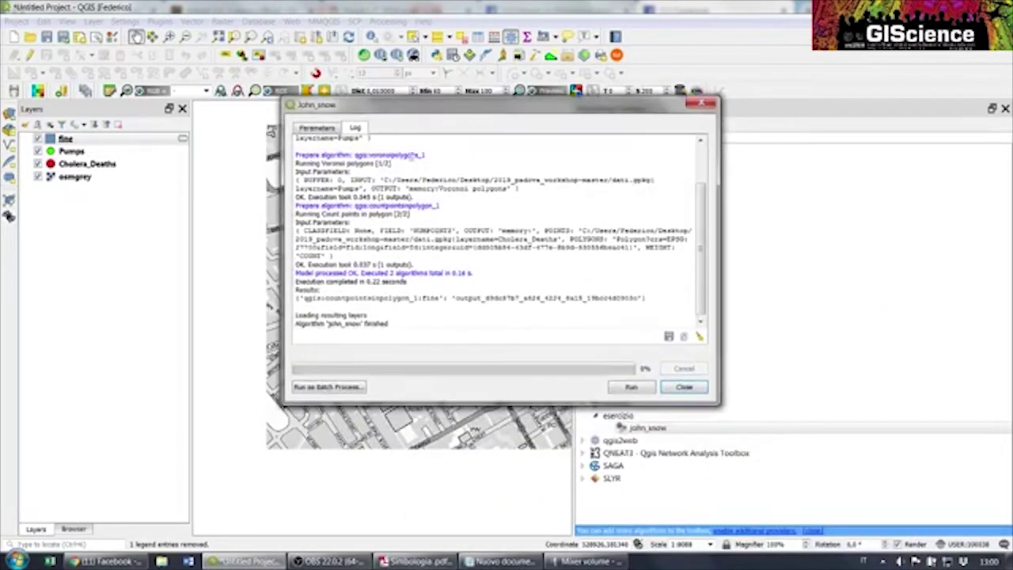
scroll(378, 206, up, 1)
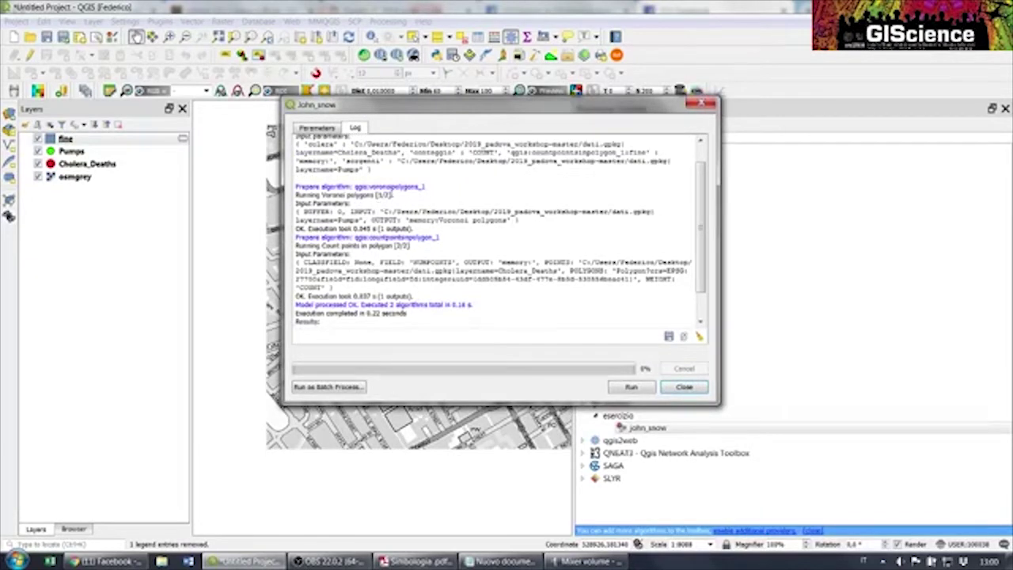
drag(391, 195, 294, 195)
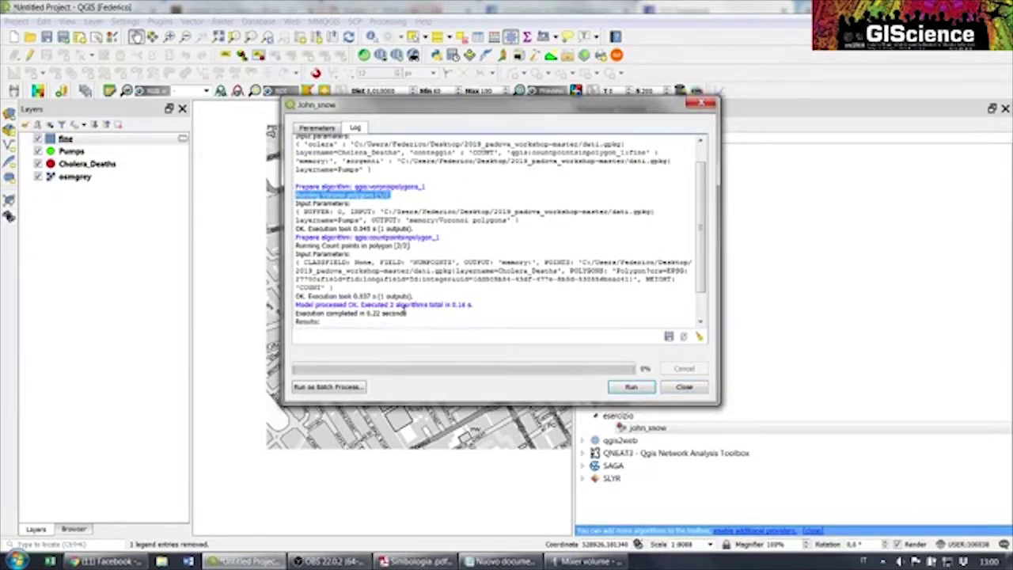
drag(409, 245, 391, 246)
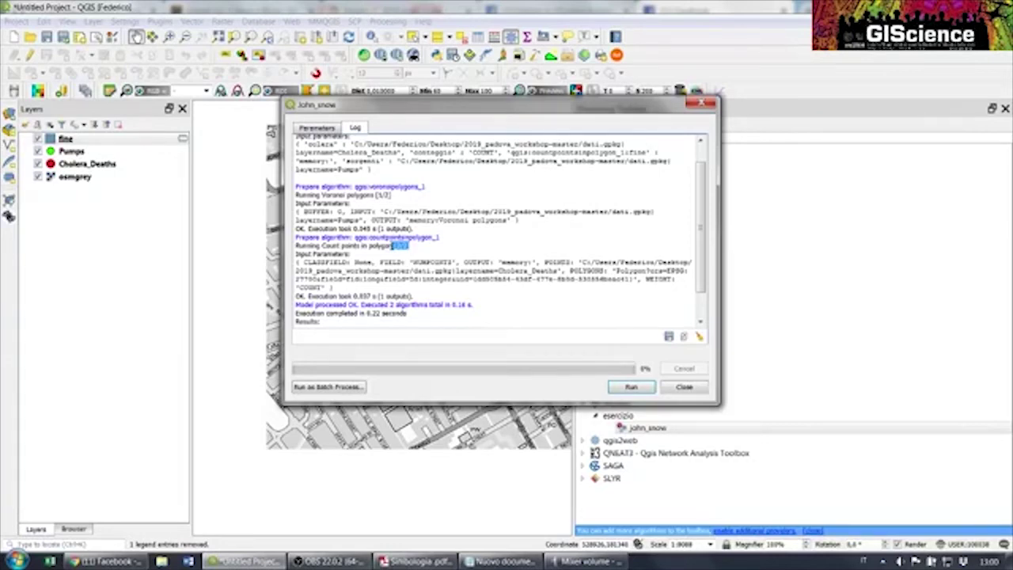
click(681, 384)
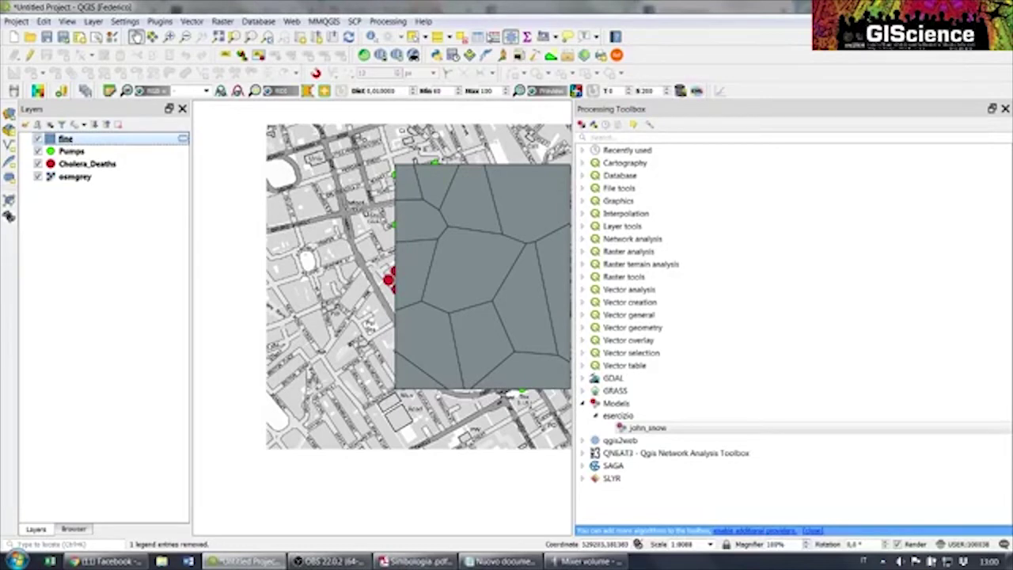
Sort the fine layer's attribute table by NUMPOINTS in descending order, select the first record and inspect its polygon on the map
click(478, 36)
click(543, 80)
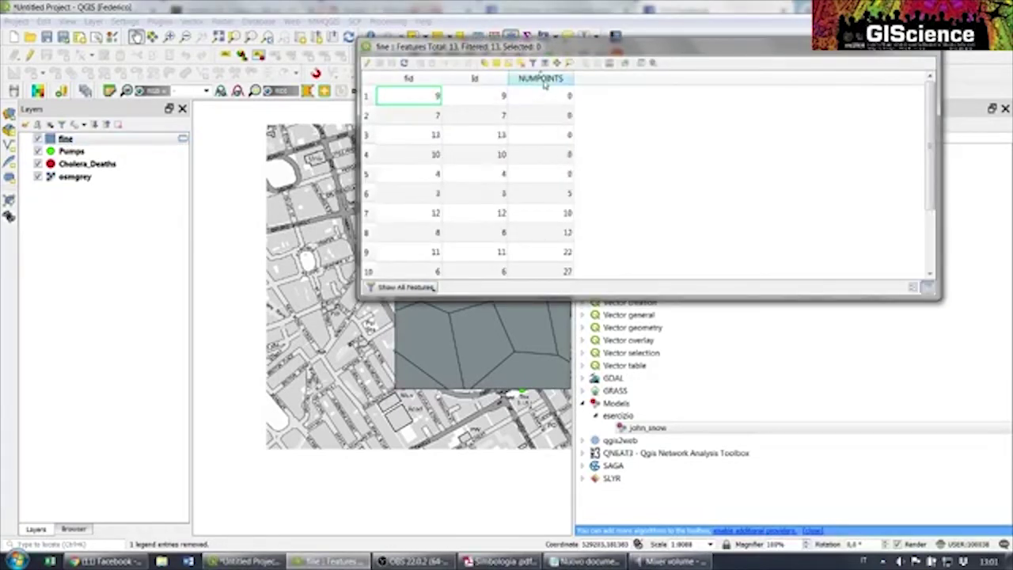
click(542, 80)
click(368, 96)
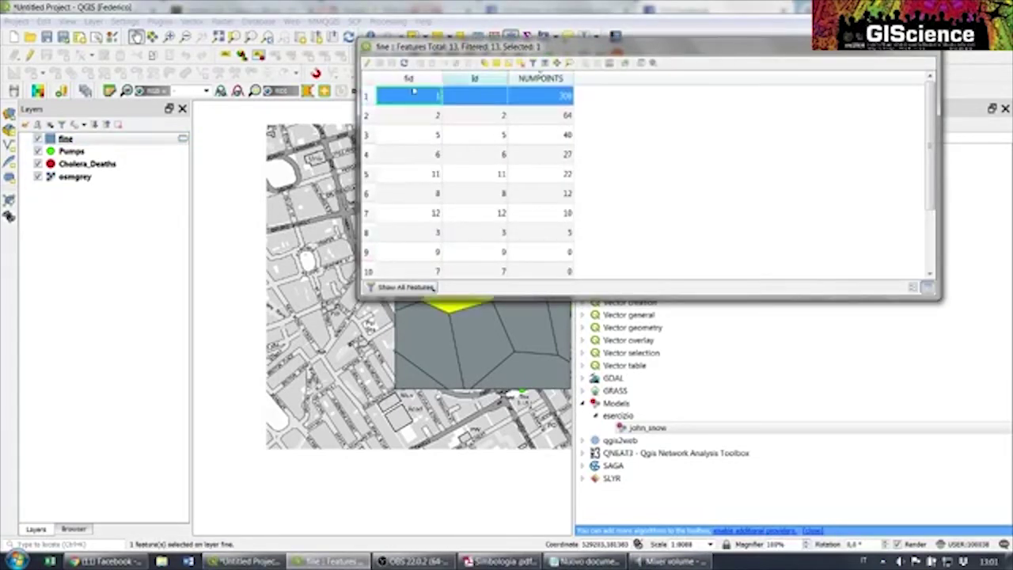
click(933, 48)
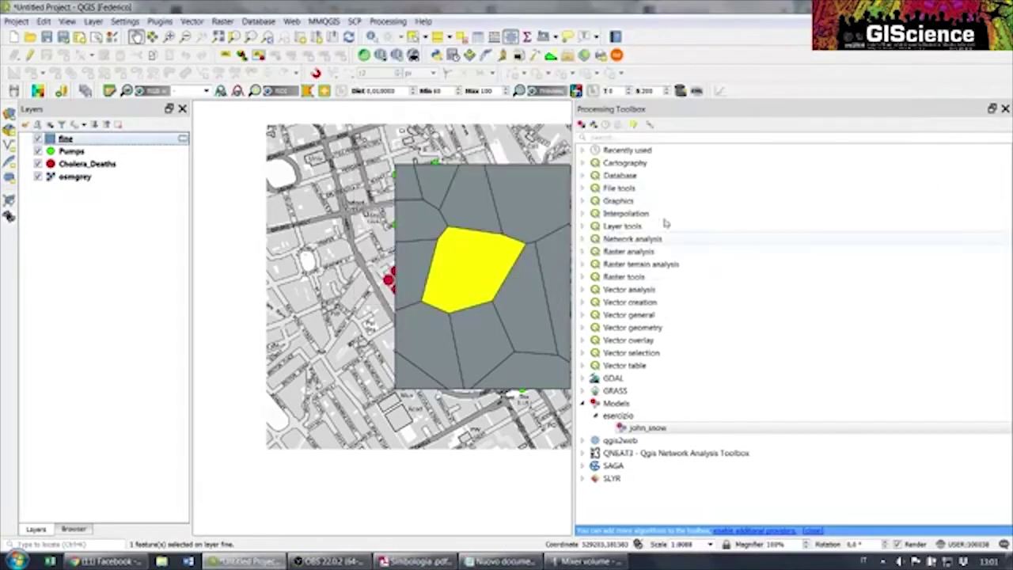
scroll(416, 281, down, 4)
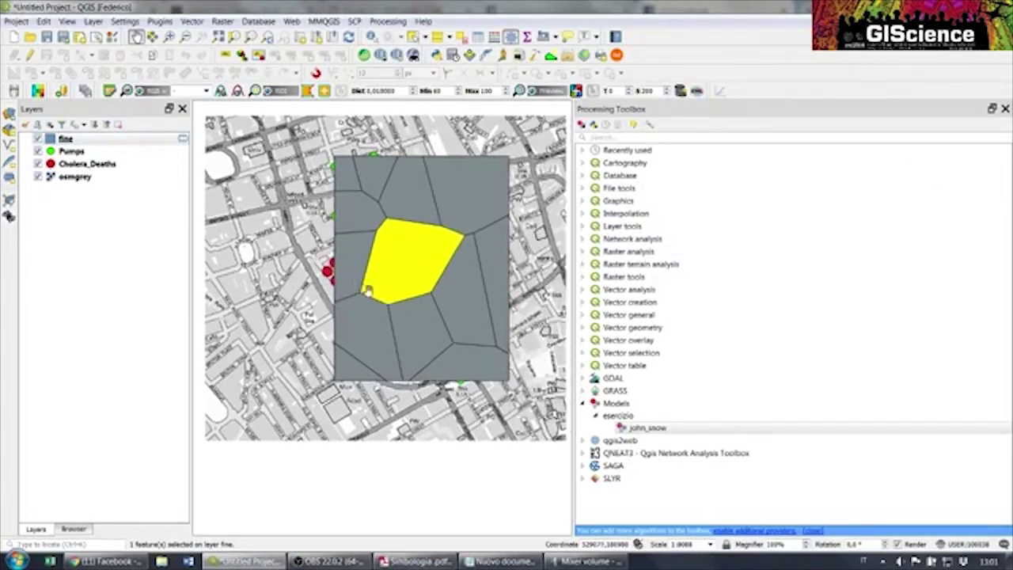
scroll(380, 289, up, 2)
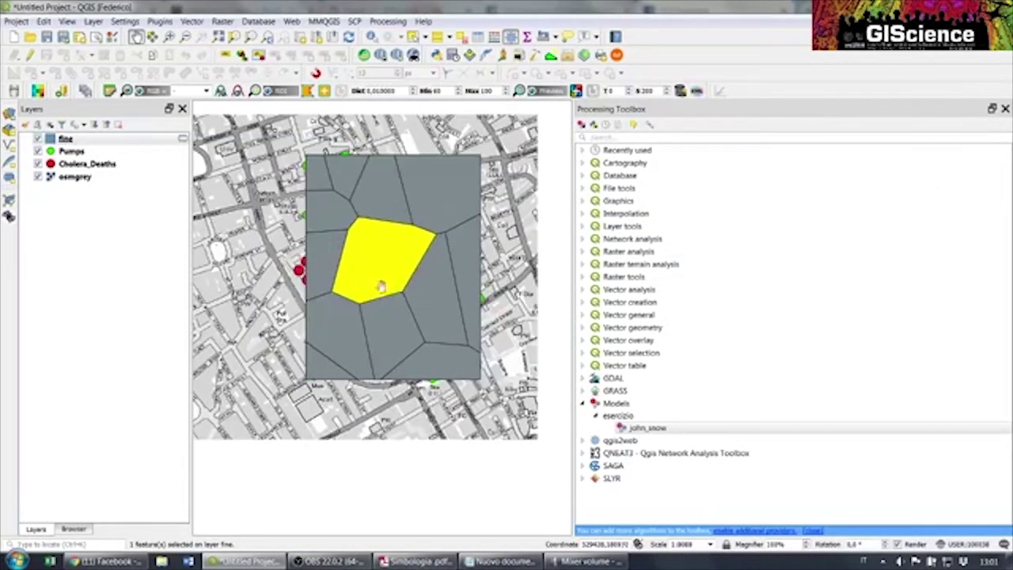
Open the john_snow model for batch processing and enlarge the dialog so all parameter columns fit
click(629, 428)
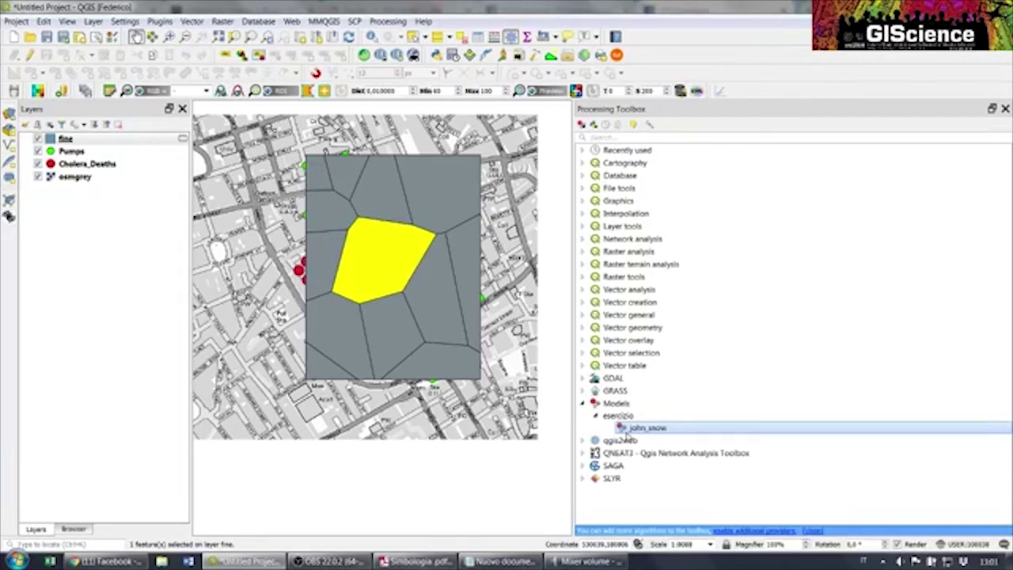
right_click(633, 431)
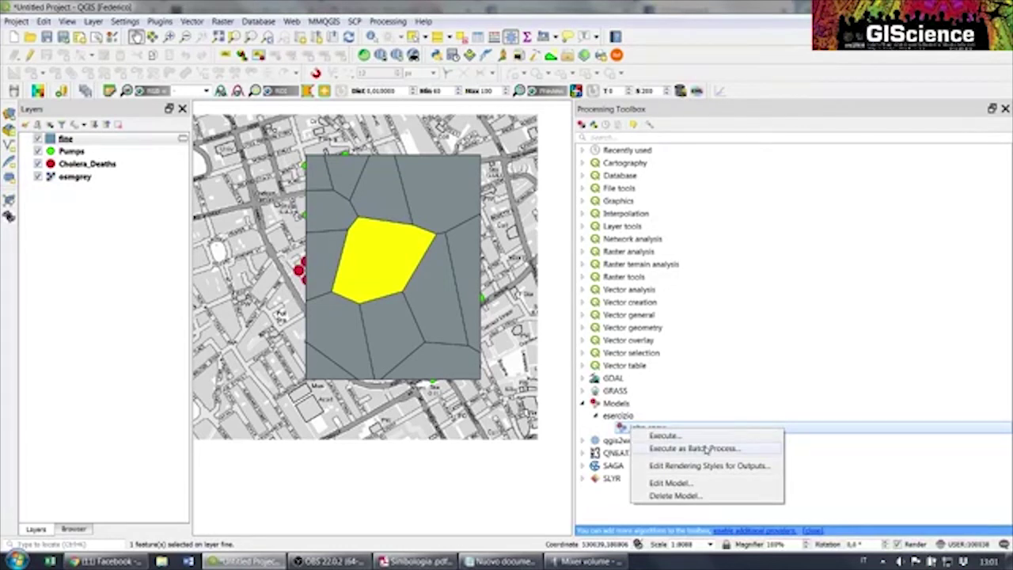
click(707, 449)
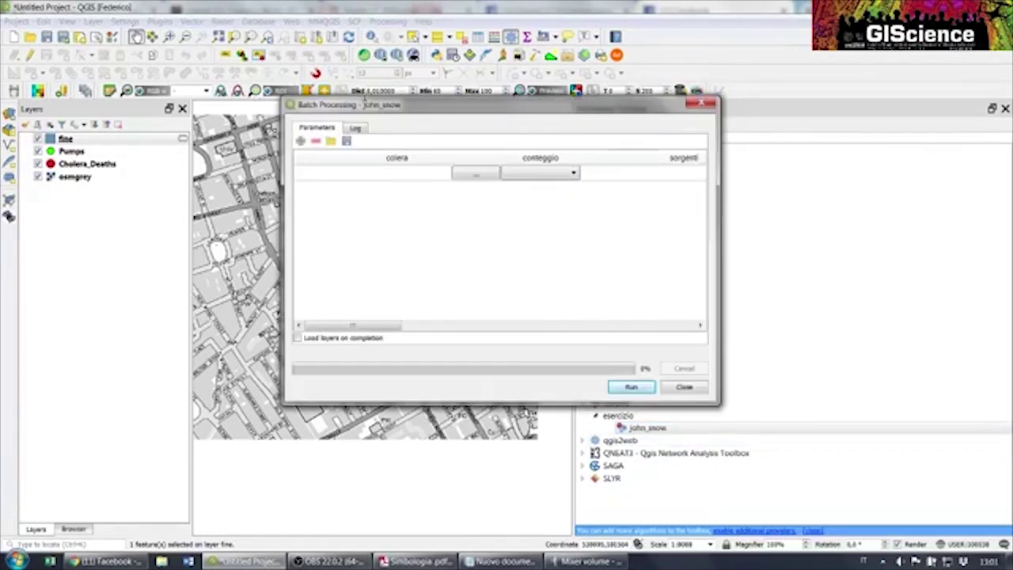
drag(324, 83, 266, 78)
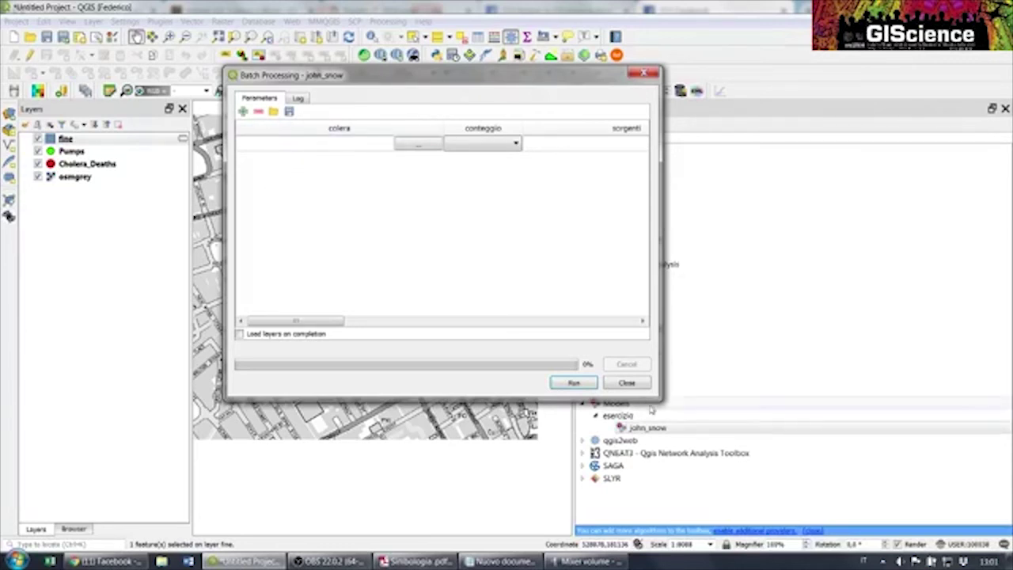
drag(658, 398, 874, 458)
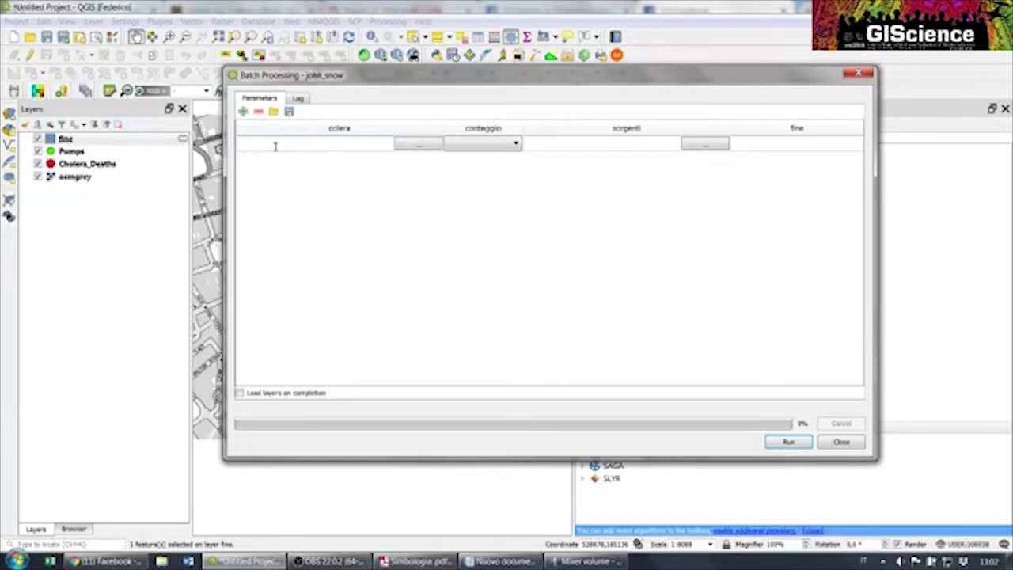
drag(247, 81, 62, 101)
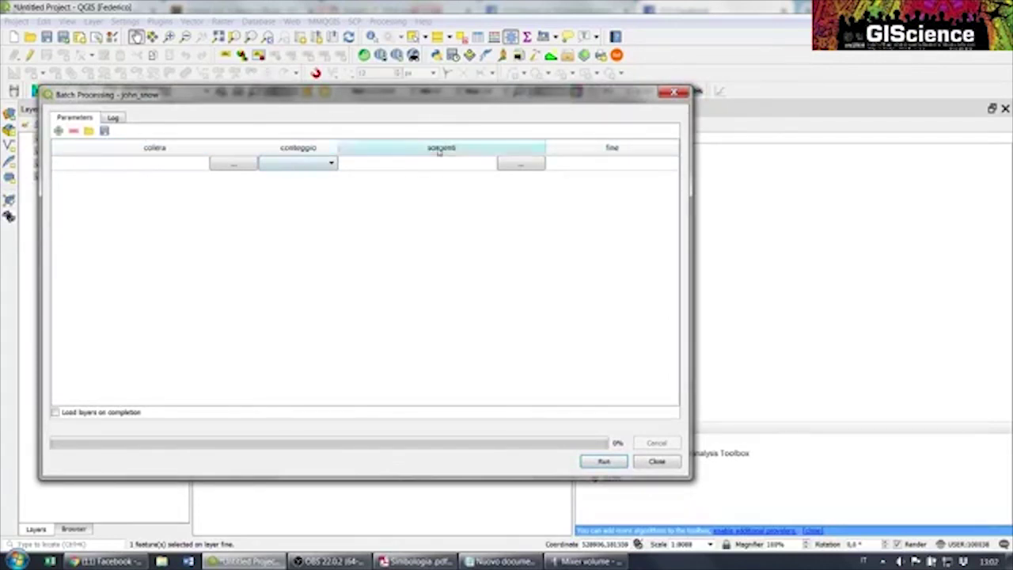
Add four more rows to the batch parameter table, look over the colera cells and close the dialog without running it
click(58, 130)
click(58, 130)
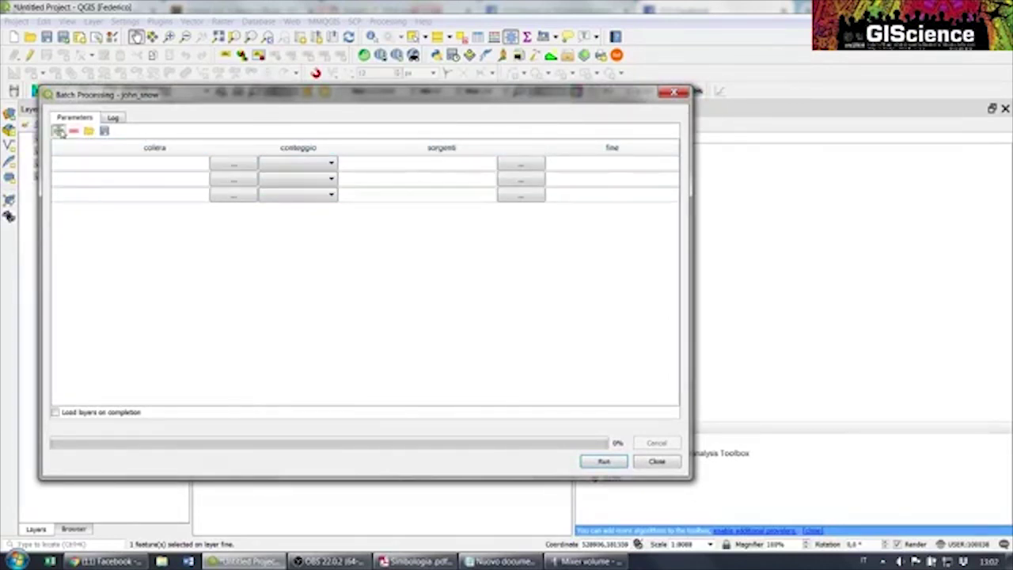
click(58, 130)
click(58, 131)
click(118, 182)
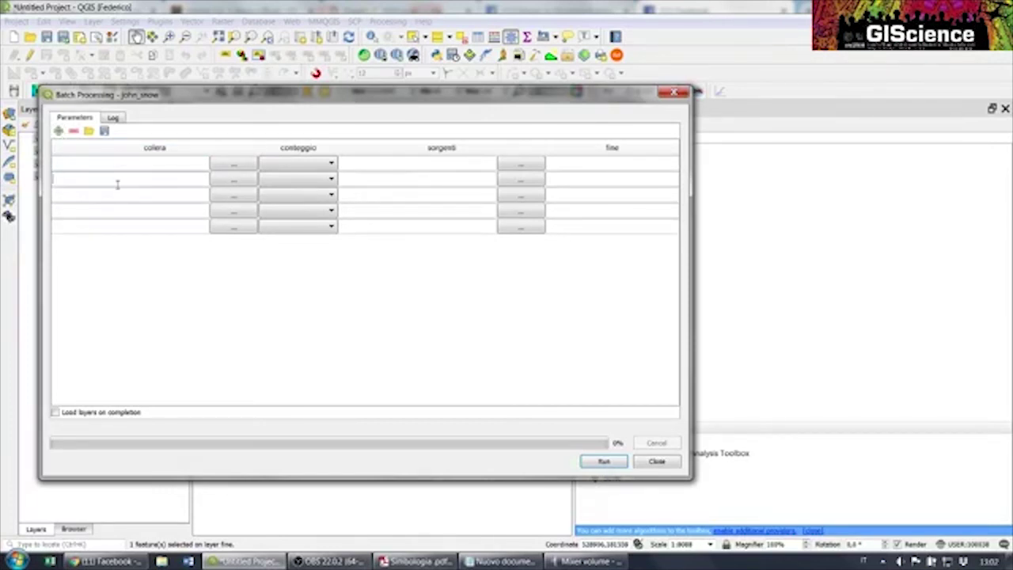
click(109, 209)
click(113, 223)
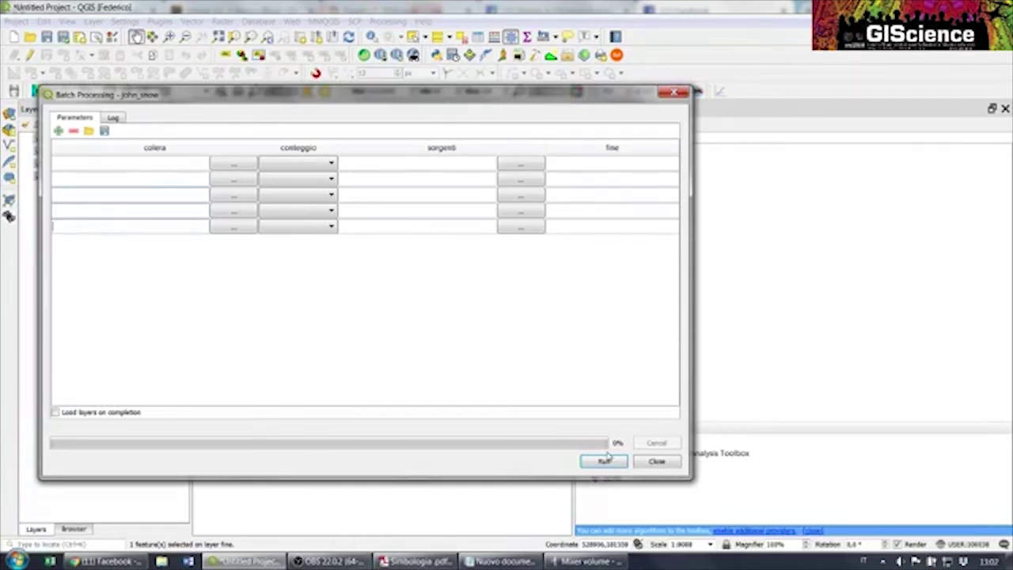
click(656, 462)
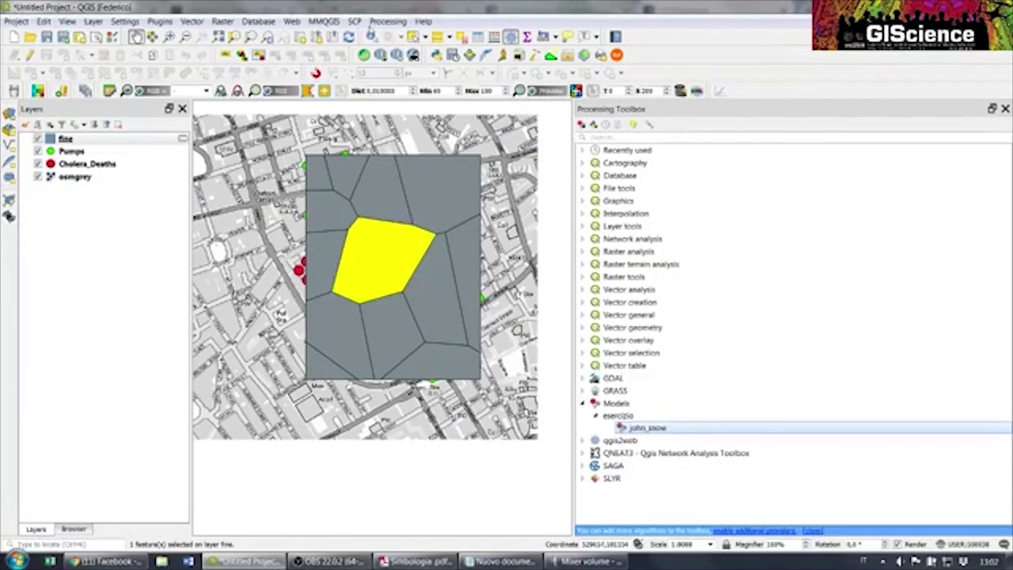
Clear the feature selection on the fine layer
click(469, 54)
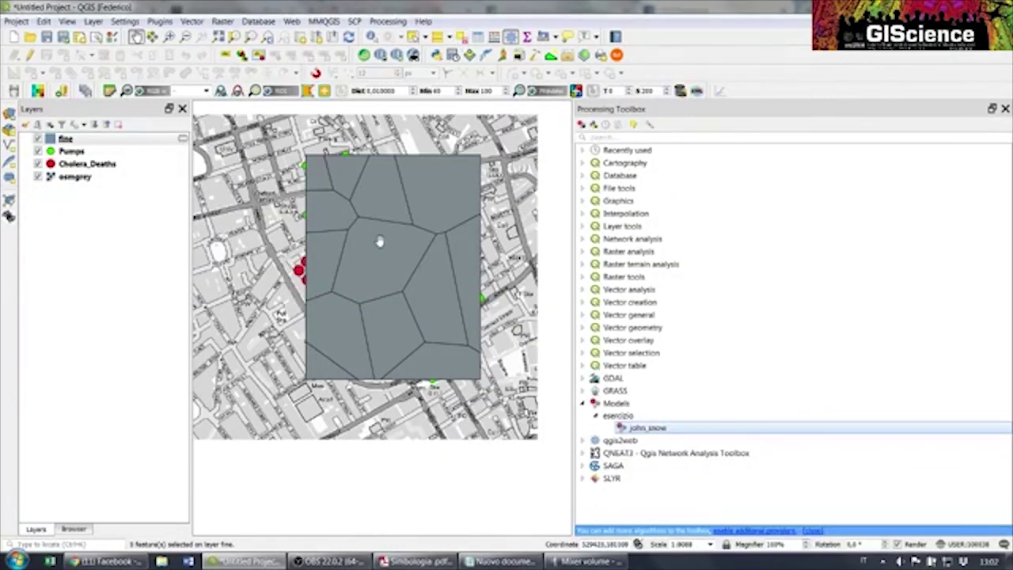